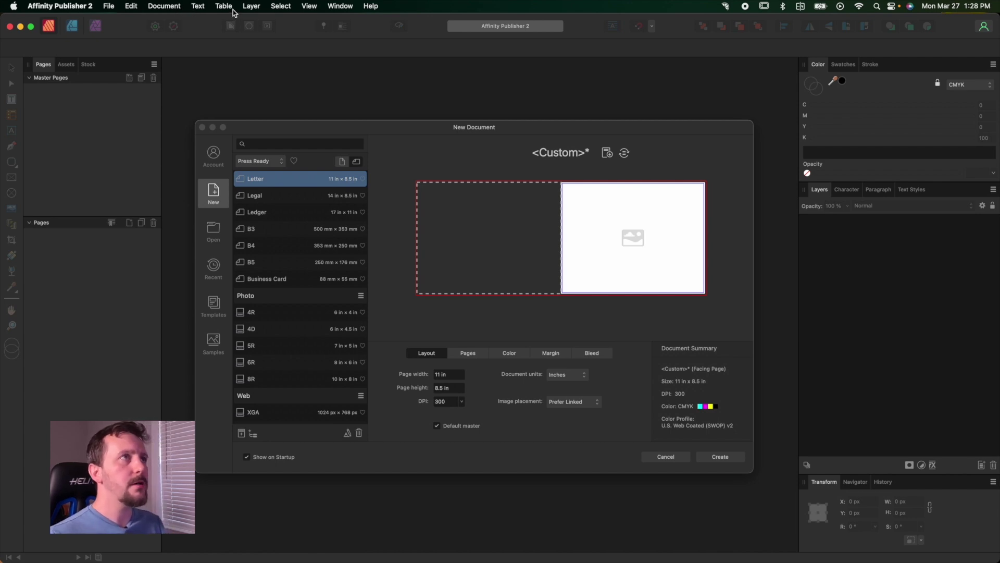
Reset the studio so the interface panels return to their default arrangement
{"action": "left_click", "coordinate": [338, 6]}
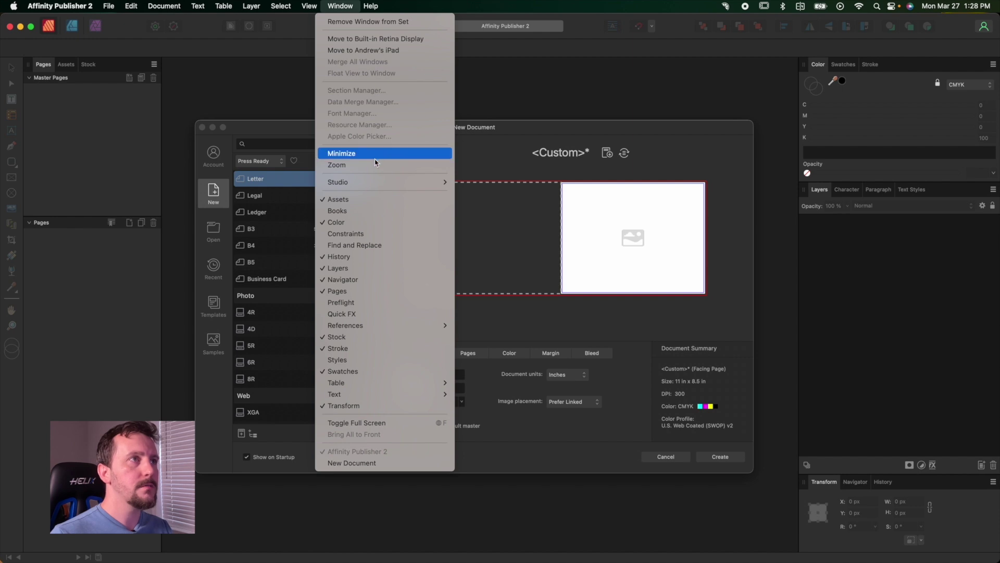
{"action": "mouse_move", "coordinate": [373, 183]}
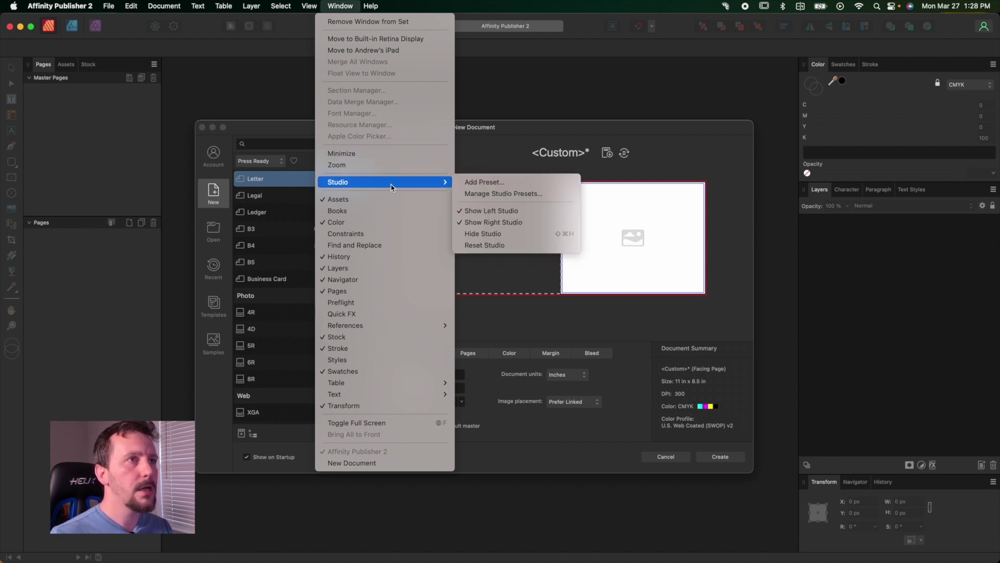
{"action": "left_click", "coordinate": [484, 247]}
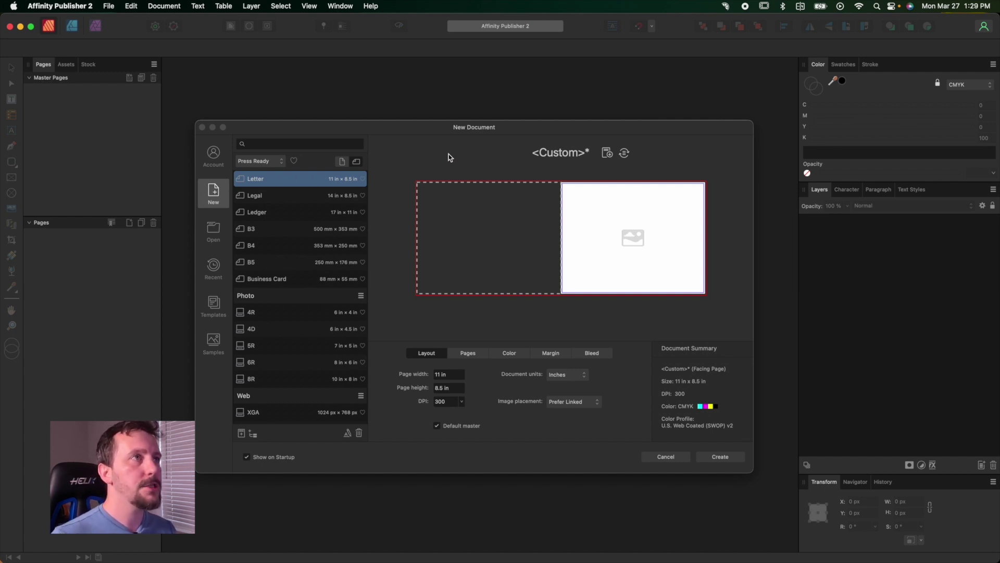
Undock the Pages panel from its panel group into a floating panel and close it
{"action": "left_click", "coordinate": [344, 6]}
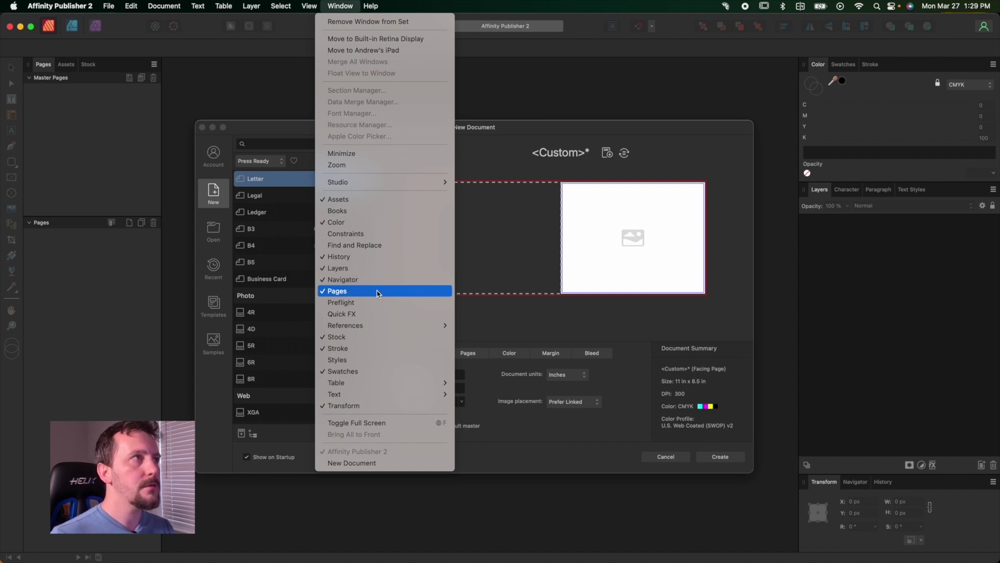
{"action": "left_click", "coordinate": [42, 65]}
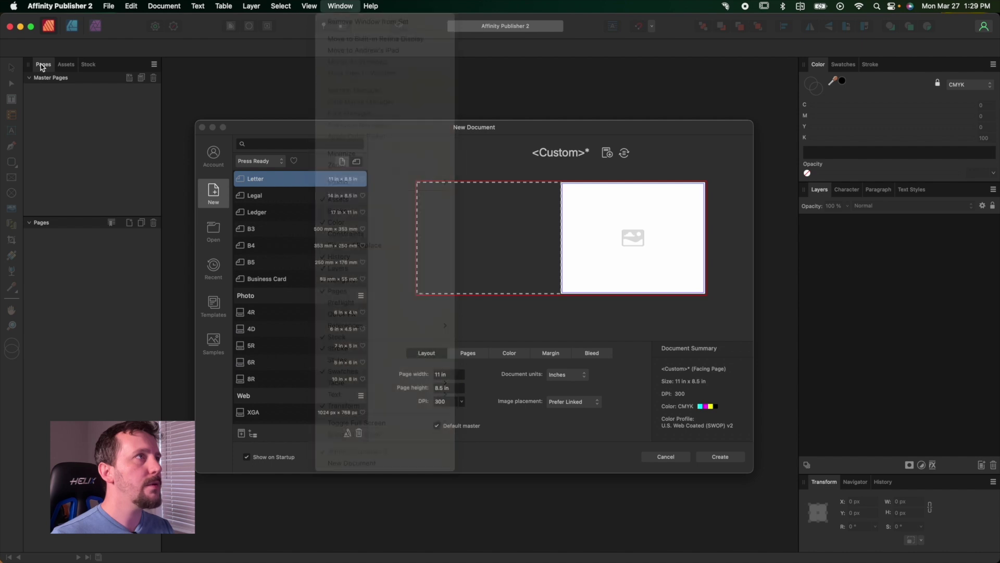
{"action": "left_click_drag", "start_coordinate": [42, 67], "coordinate": [303, 91]}
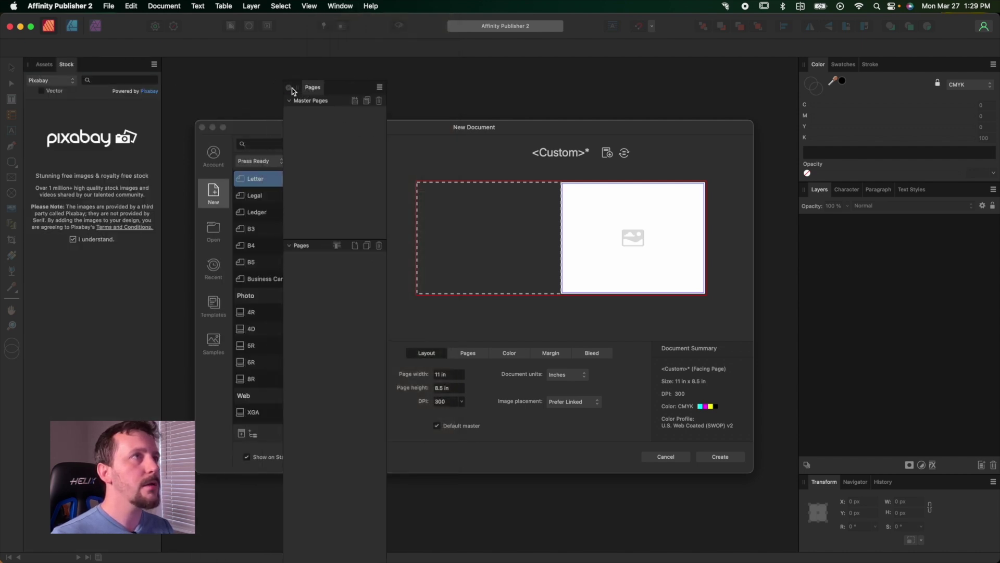
{"action": "left_click", "coordinate": [289, 88]}
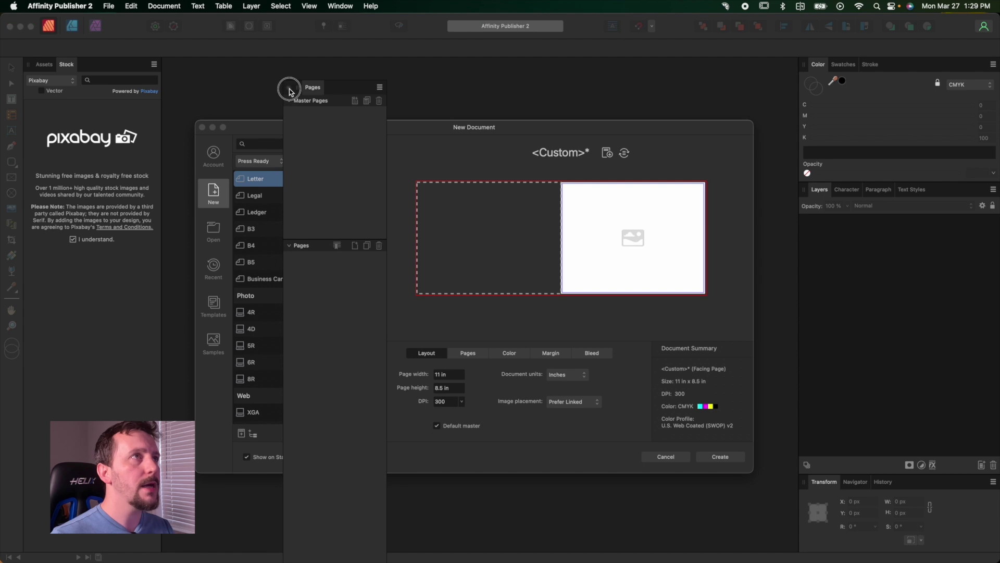
Show the closed Pages panel again and dock it back with the Assets and Stock panels
{"action": "left_click", "coordinate": [341, 6]}
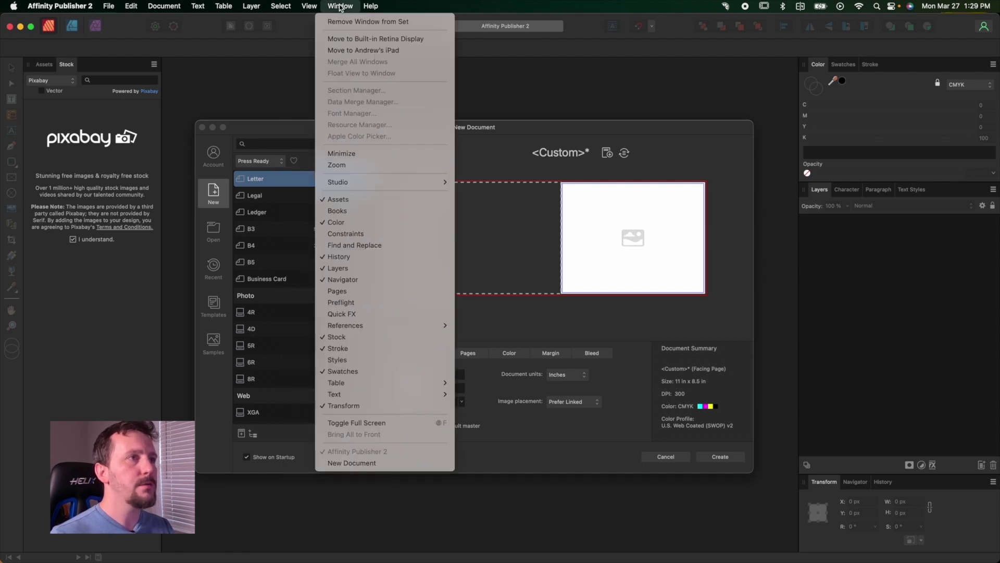
{"action": "left_click", "coordinate": [349, 293]}
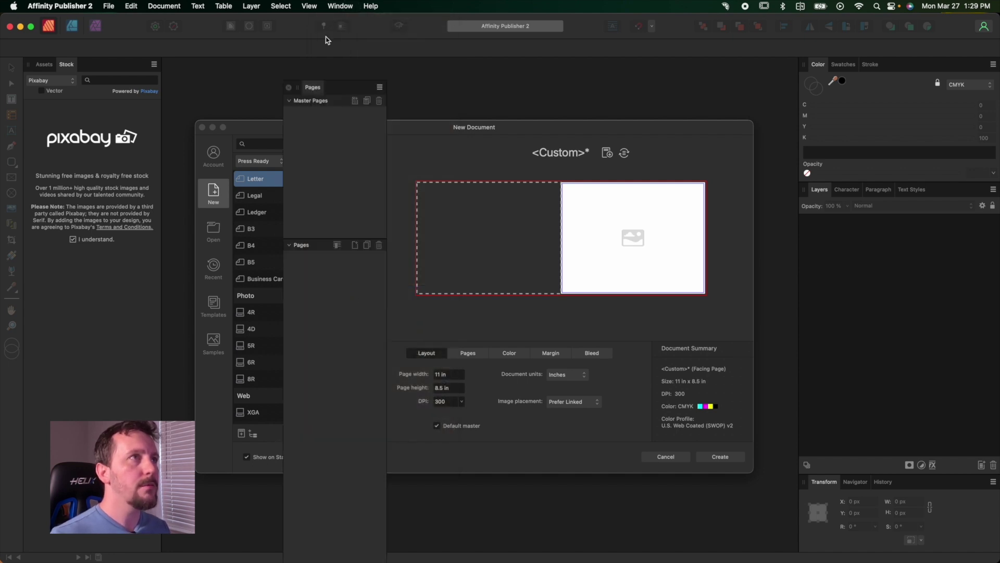
{"action": "left_click_drag", "start_coordinate": [342, 86], "coordinate": [83, 67]}
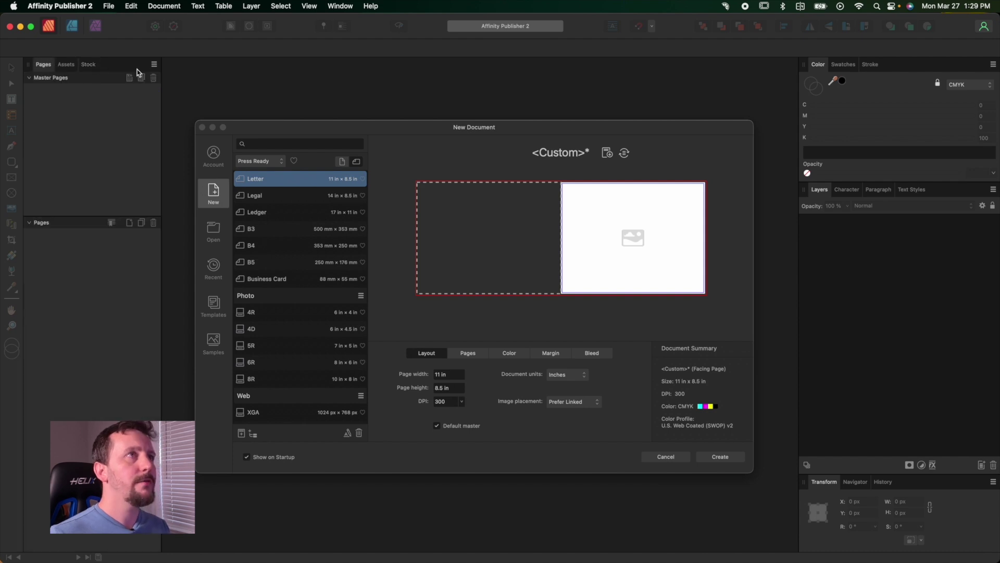
Search the application help for "pages", locate the Pages panel command through the results, and clear the search
{"action": "left_click", "coordinate": [344, 7]}
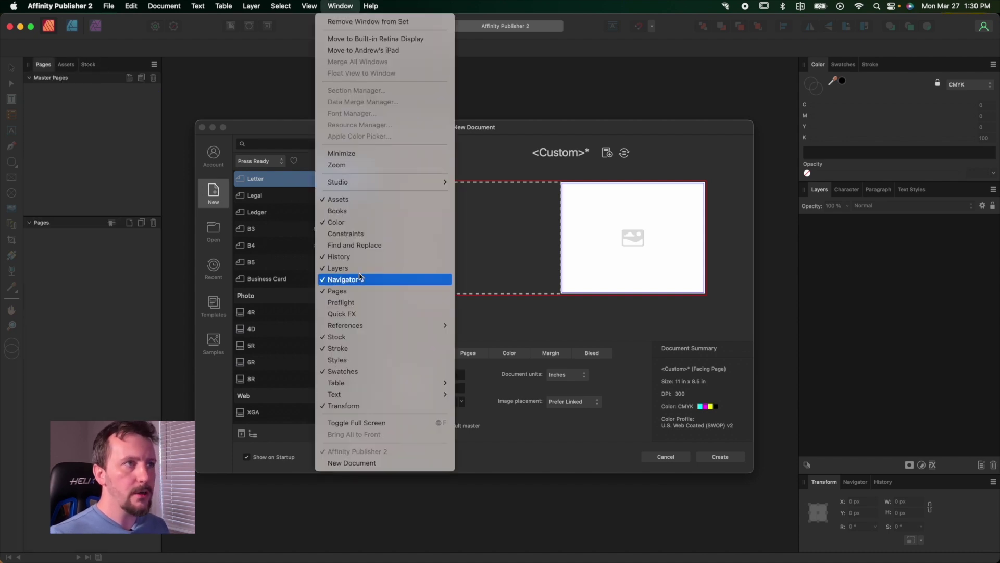
{"action": "left_click", "coordinate": [340, 6]}
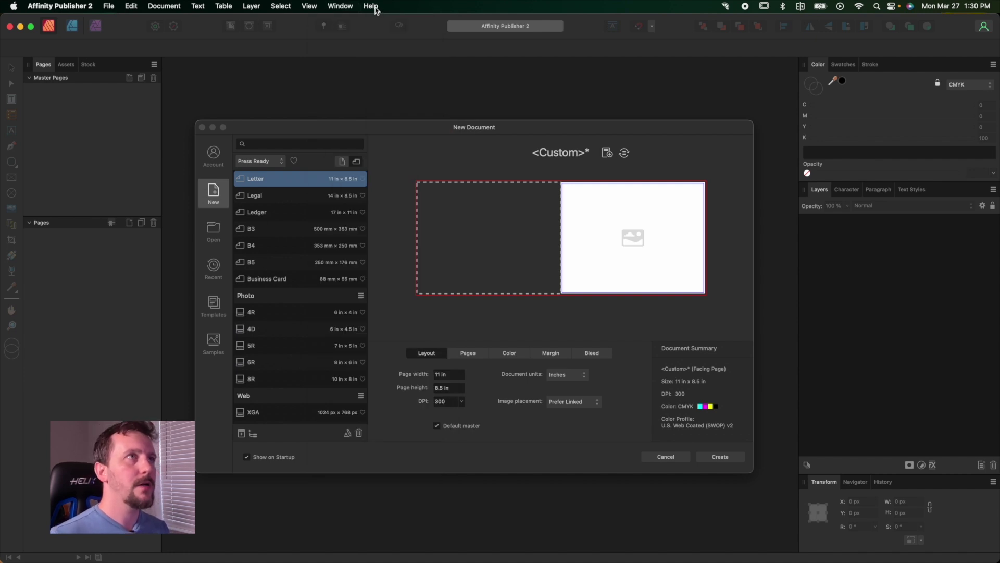
{"action": "left_click", "coordinate": [371, 6]}
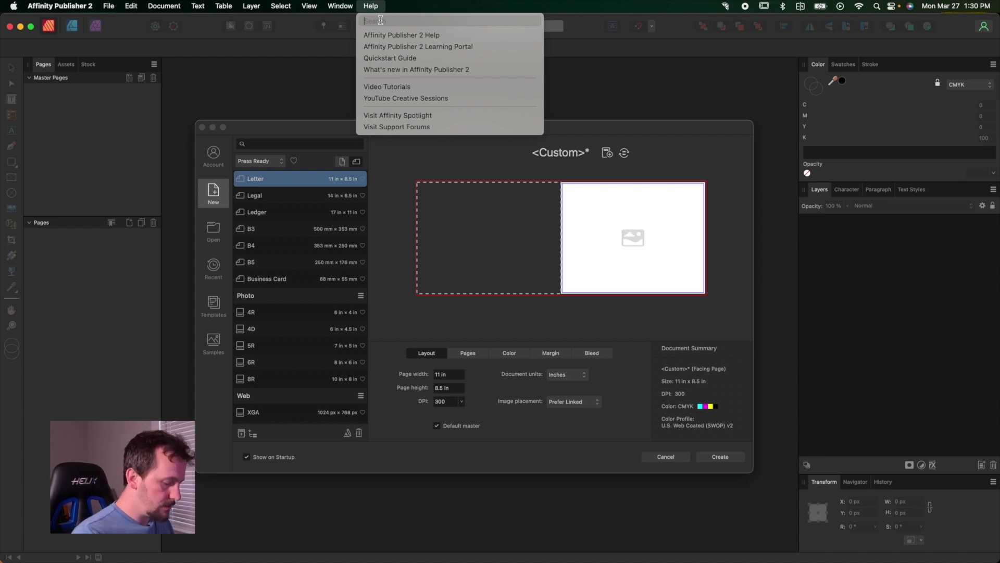
{"action": "type", "text": "pages"}
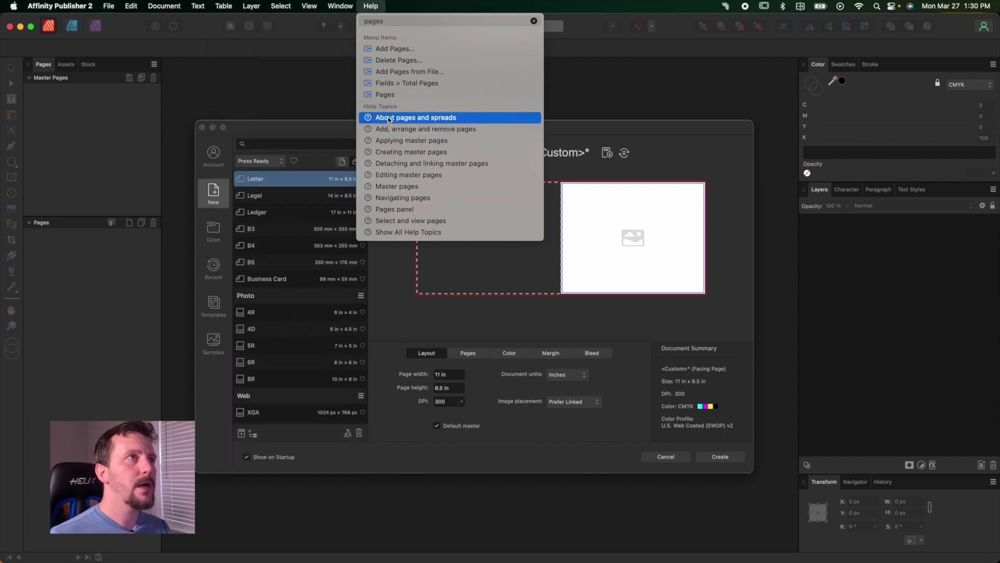
{"action": "mouse_move", "coordinate": [386, 49]}
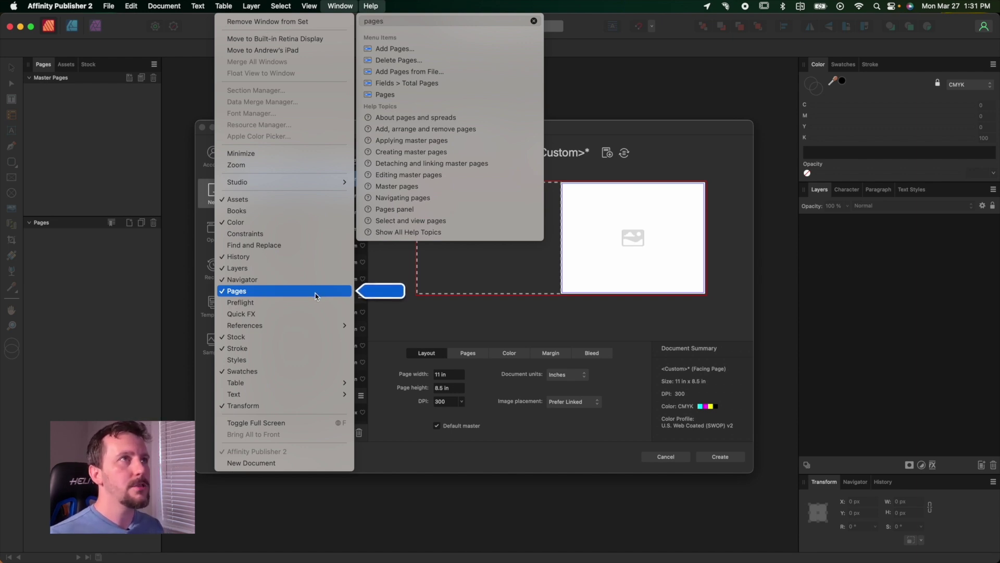
{"action": "left_click", "coordinate": [344, 12]}
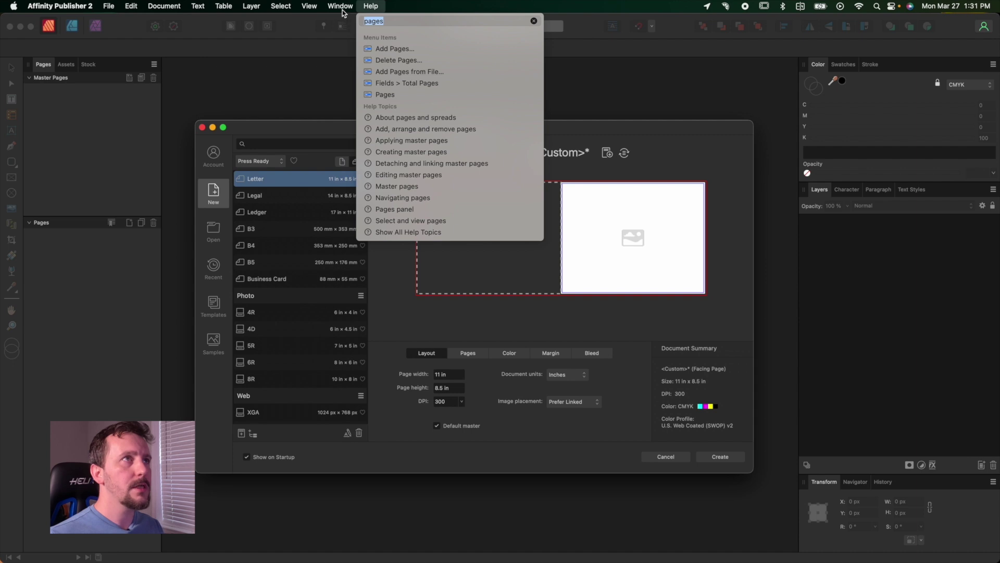
{"action": "left_click", "coordinate": [534, 21]}
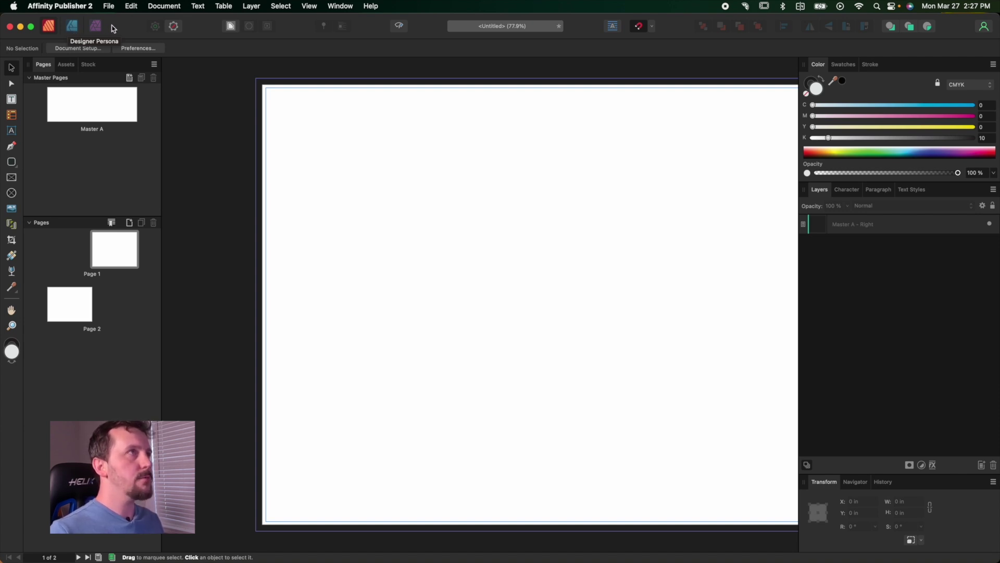
View the Designer Persona and Photo Persona toolsets and return to the Publisher Persona
{"action": "left_click", "coordinate": [73, 27]}
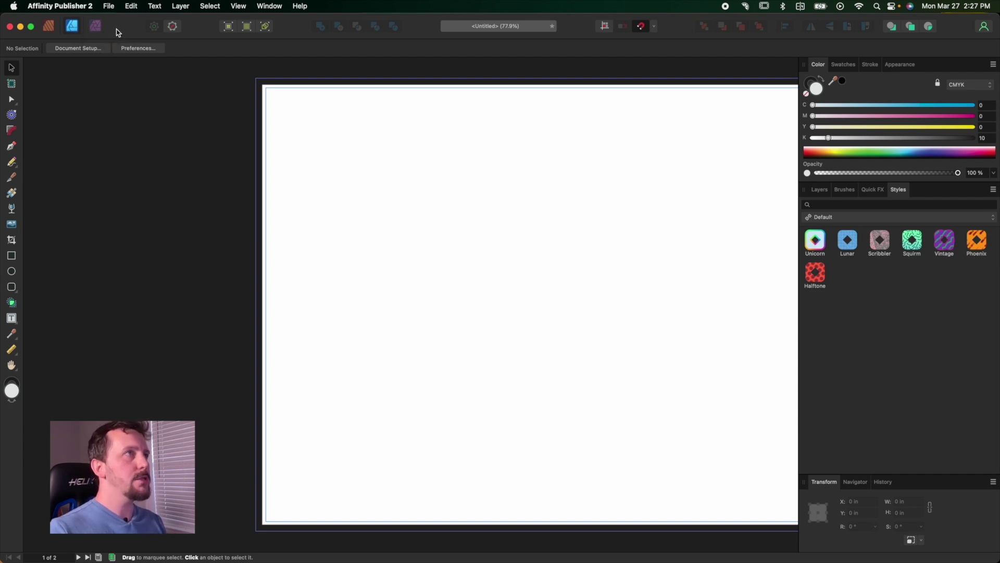
{"action": "left_click", "coordinate": [98, 29]}
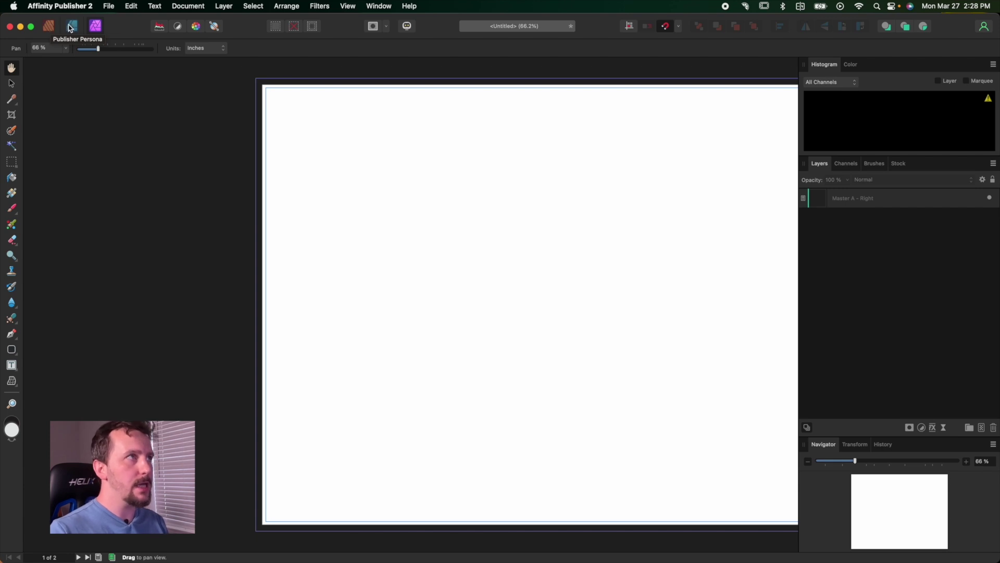
{"action": "left_click", "coordinate": [49, 27]}
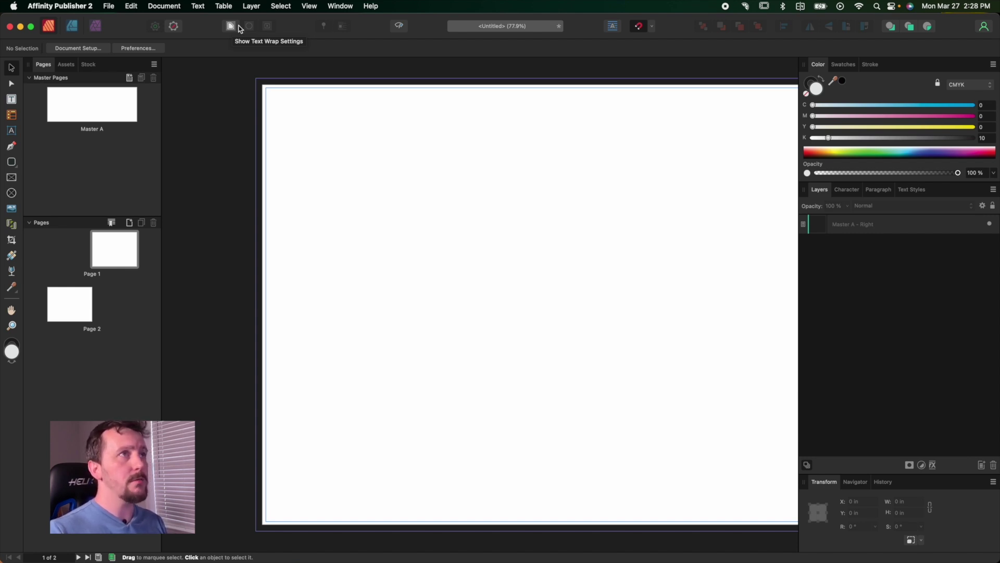
Preview the page without its margin and bleed guides, restore the guides, and view the document's baseline grid settings
{"action": "left_click", "coordinate": [400, 27]}
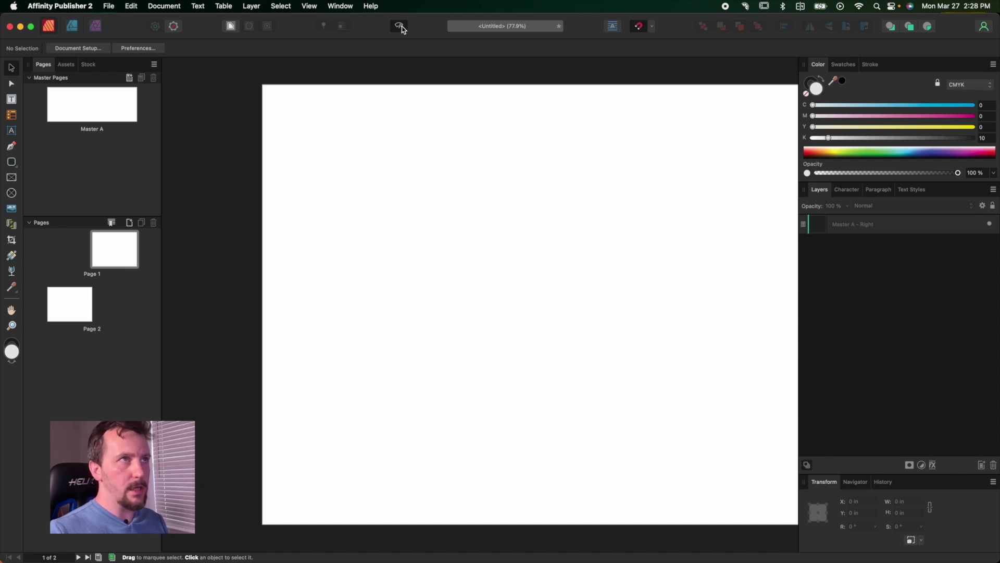
{"action": "left_click", "coordinate": [402, 28]}
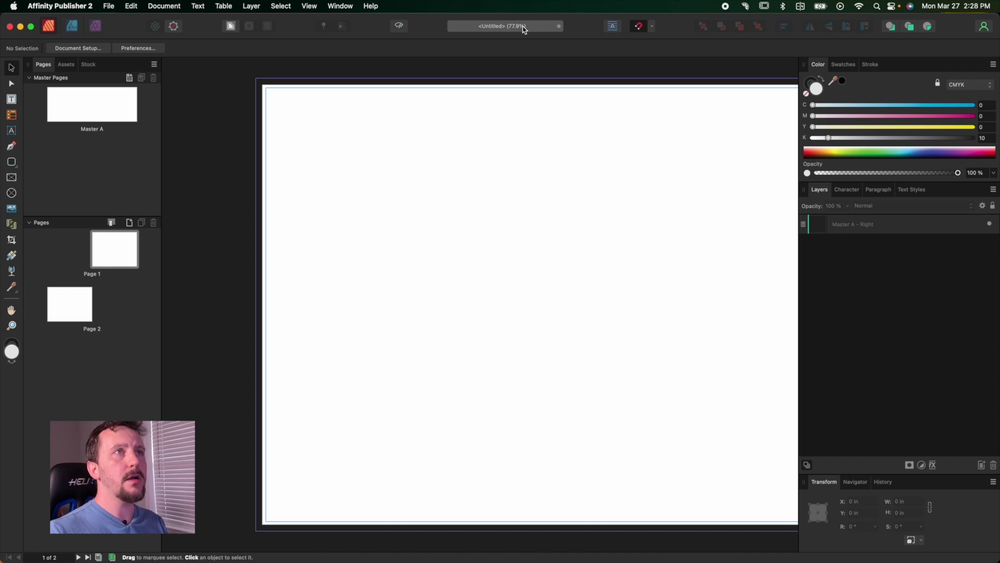
{"action": "left_click", "coordinate": [613, 27]}
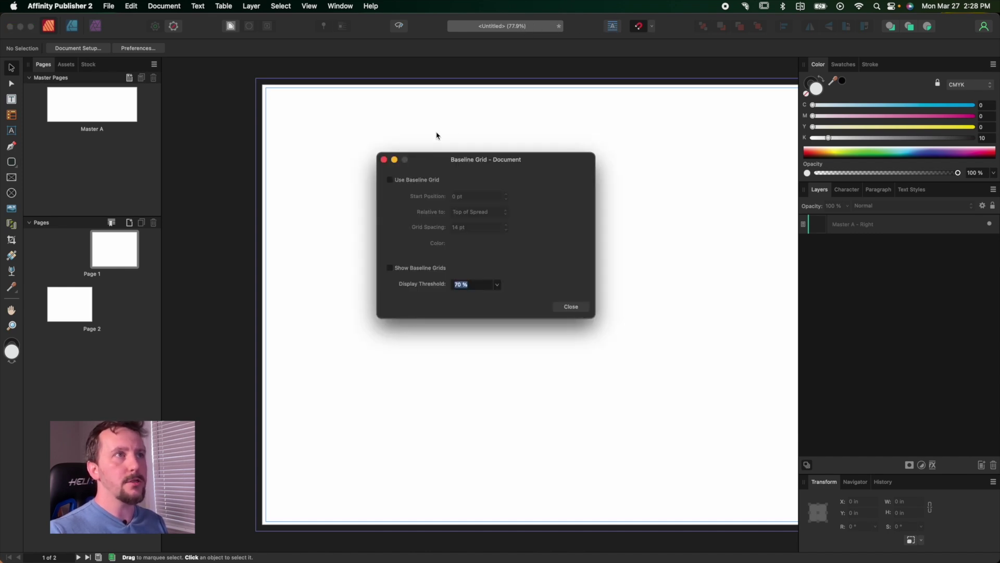
{"action": "left_click", "coordinate": [472, 119]}
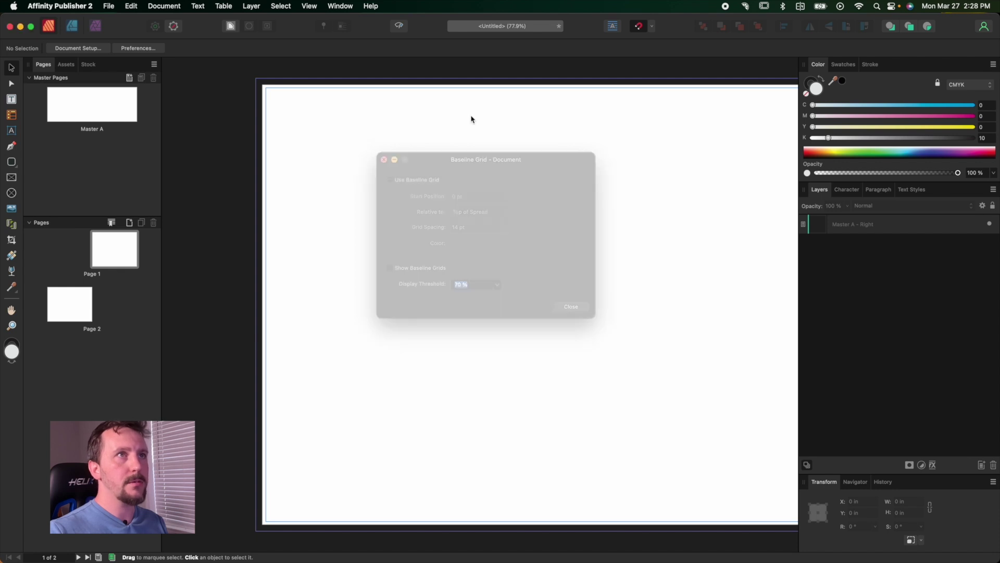
Switch snapping off and back on, and examine the snapping options and the available snapping presets
{"action": "left_click", "coordinate": [640, 27]}
{"action": "left_click", "coordinate": [640, 27]}
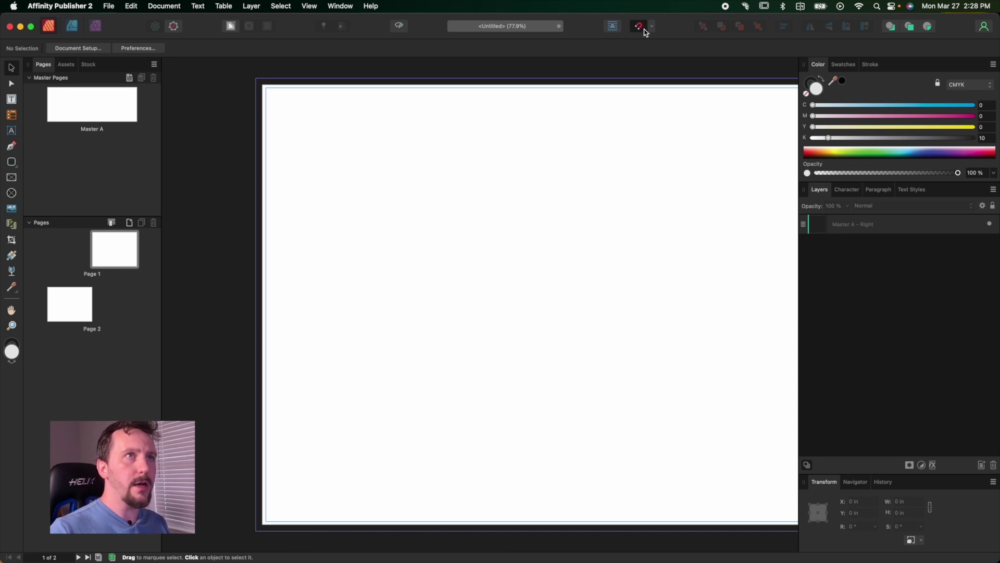
{"action": "left_click", "coordinate": [654, 28]}
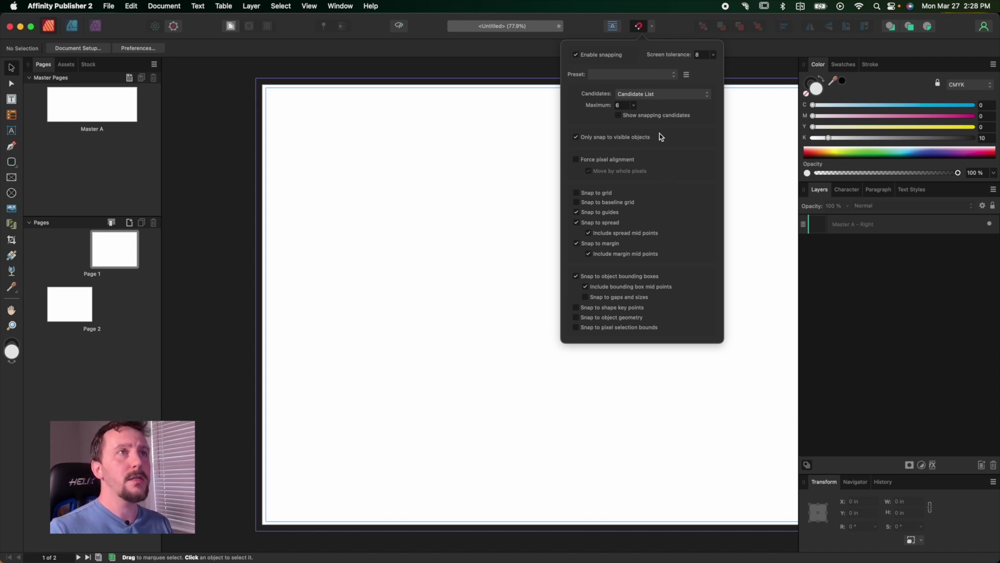
{"action": "left_click", "coordinate": [632, 76]}
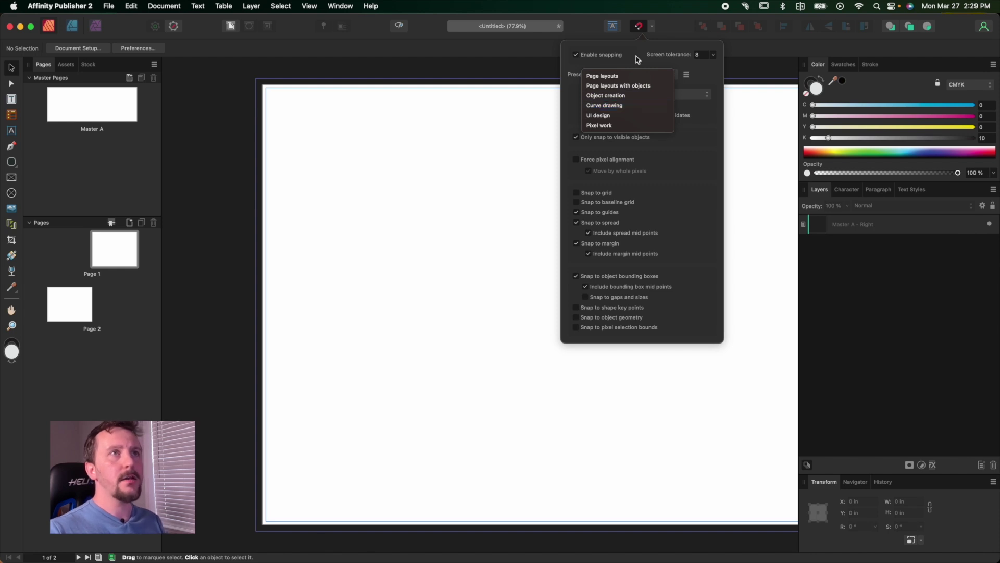
{"action": "left_click", "coordinate": [668, 30]}
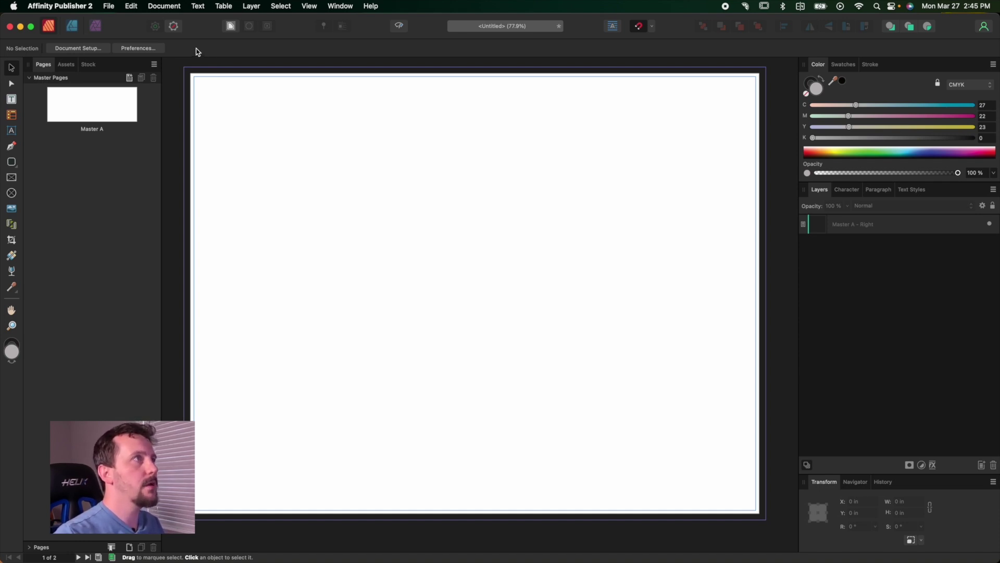
Draw a rounded rectangle about 2.17 × 1.86 in near the page's upper-left corner and set its corner radius to 43%
{"action": "left_click", "coordinate": [11, 162]}
{"action": "left_click_drag", "start_coordinate": [202, 82], "coordinate": [314, 179]}
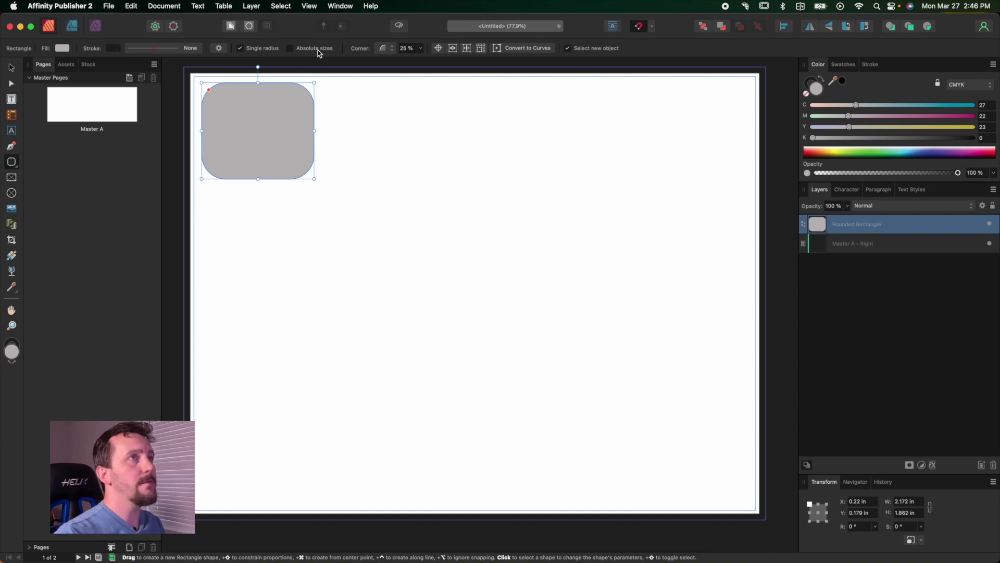
{"action": "left_click", "coordinate": [421, 49]}
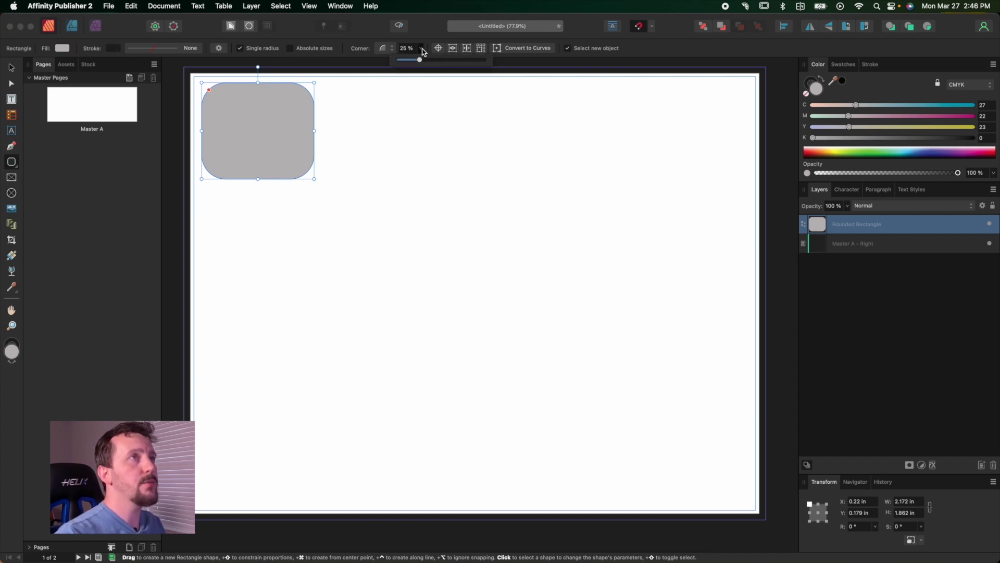
{"action": "left_click_drag", "start_coordinate": [418, 61], "coordinate": [435, 61]}
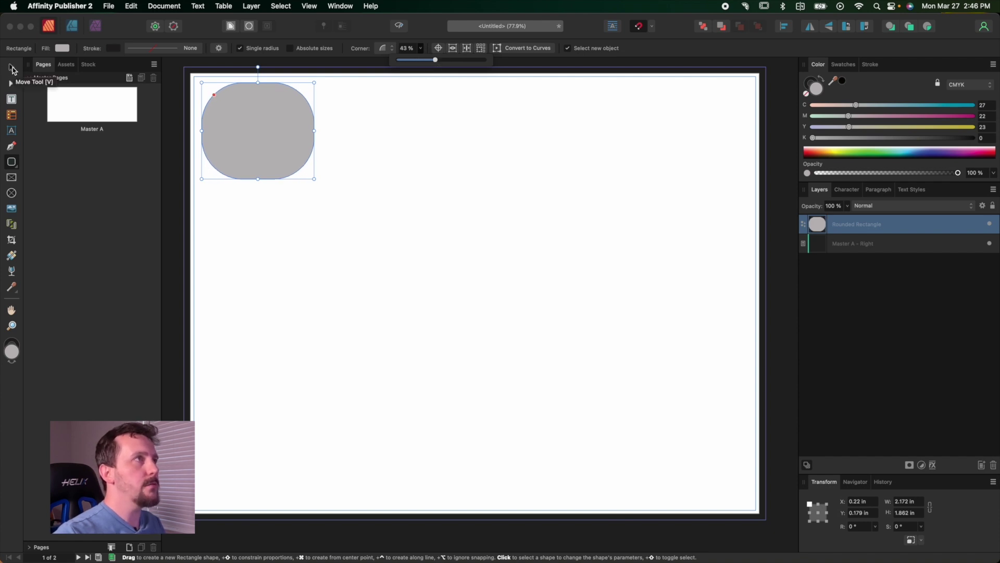
With the Node Tool, set the rounded rectangle's corner radius to 25% and resize it from its upper-right corner to about 2.19 × 1.79 in
{"action": "left_click", "coordinate": [12, 68]}
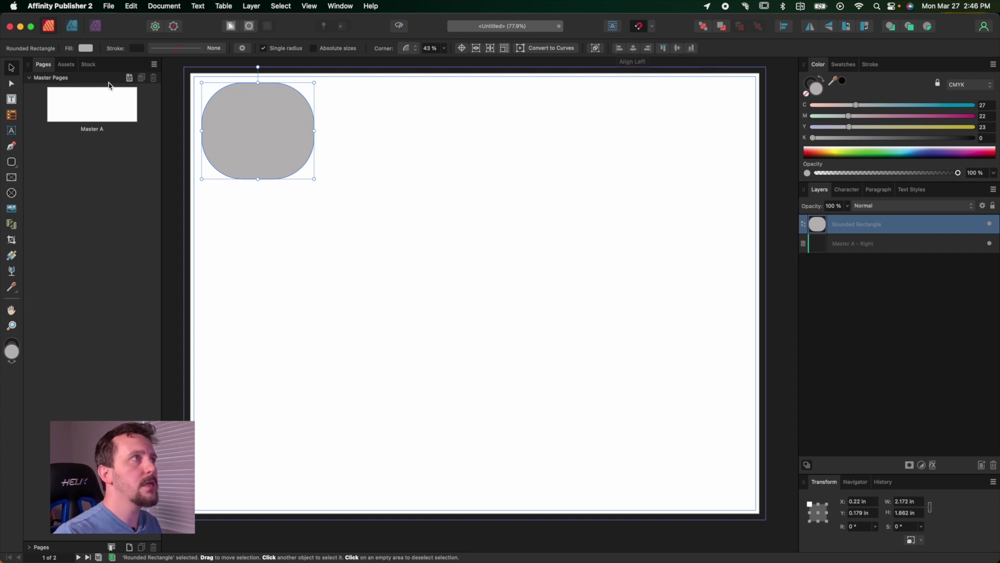
{"action": "left_click", "coordinate": [12, 85]}
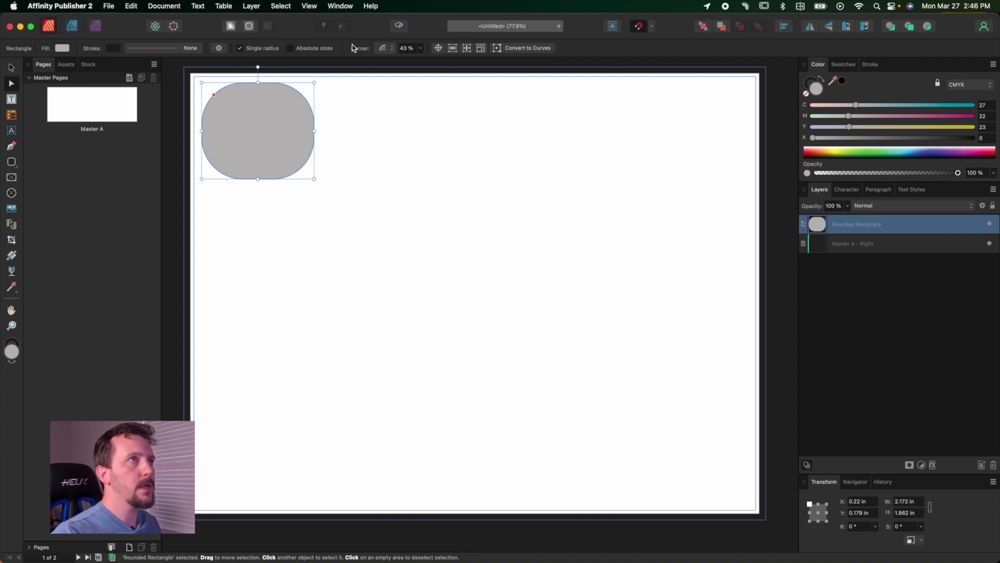
{"action": "left_click", "coordinate": [421, 48]}
{"action": "left_click_drag", "start_coordinate": [417, 60], "coordinate": [406, 63]}
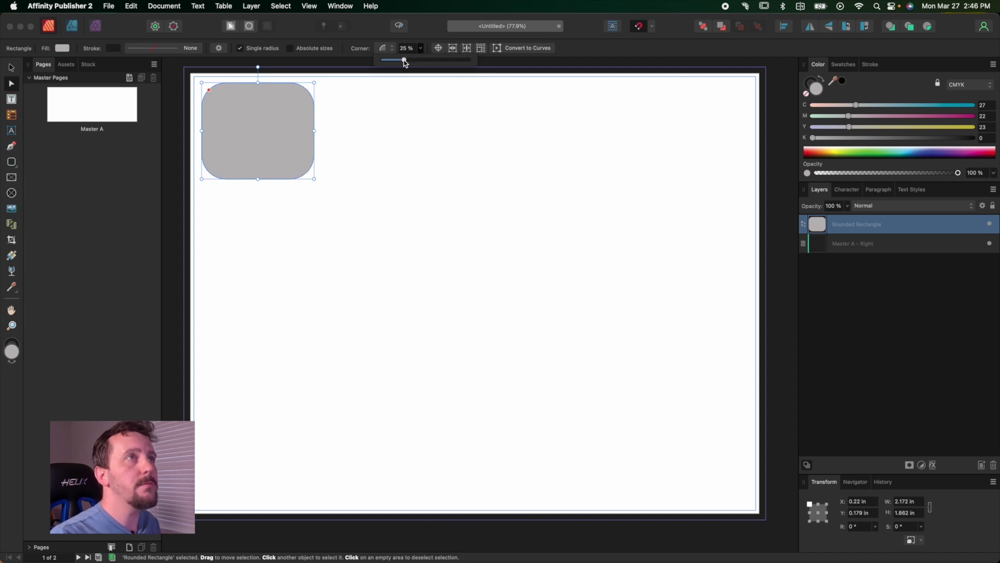
{"action": "left_click", "coordinate": [315, 83]}
{"action": "mouse_move", "coordinate": [315, 83]}
{"action": "left_mouse_down"}
{"action": "mouse_move", "coordinate": [350, 80]}
{"action": "mouse_move", "coordinate": [316, 89]}
{"action": "left_mouse_up"}
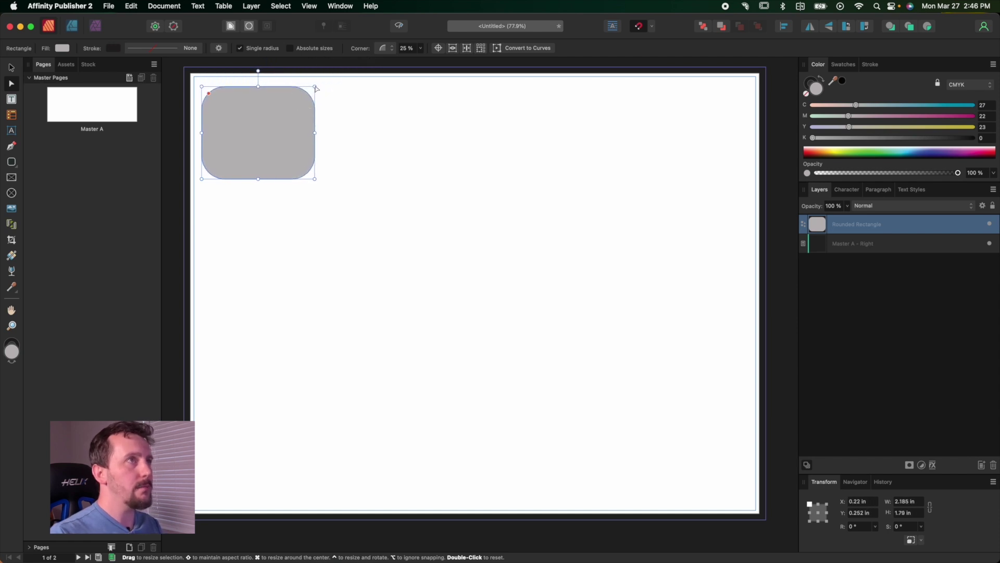
Convert the rounded rectangle to curves, then break it at the upper node of its right side and pull the split ends outward
{"action": "left_click", "coordinate": [523, 48]}
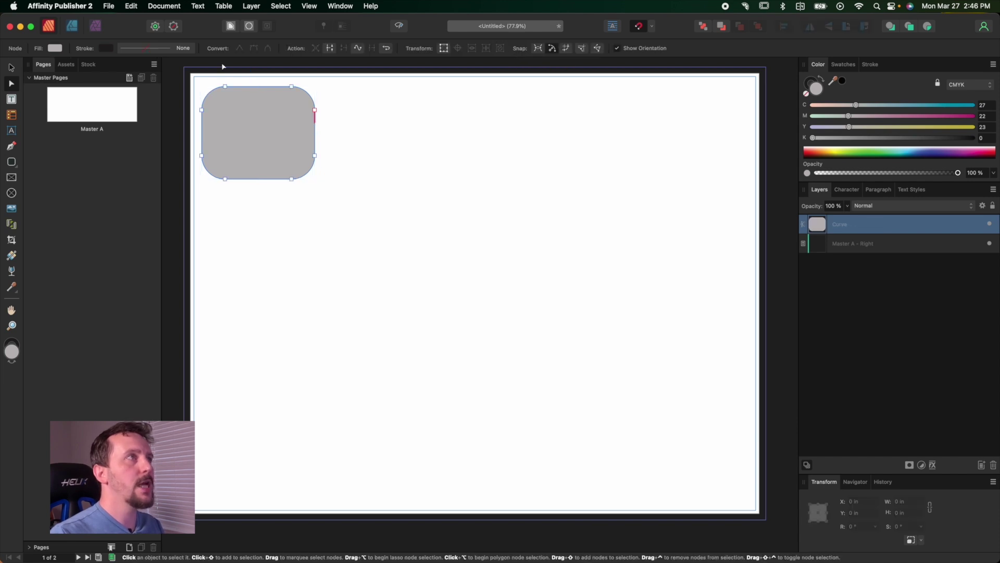
{"action": "left_click", "coordinate": [315, 110]}
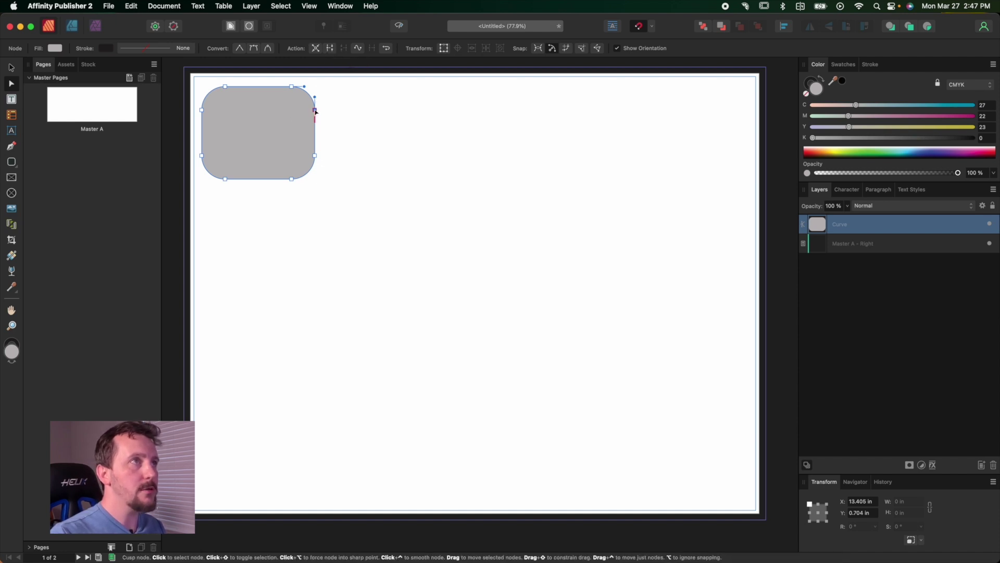
{"action": "left_click", "coordinate": [328, 48]}
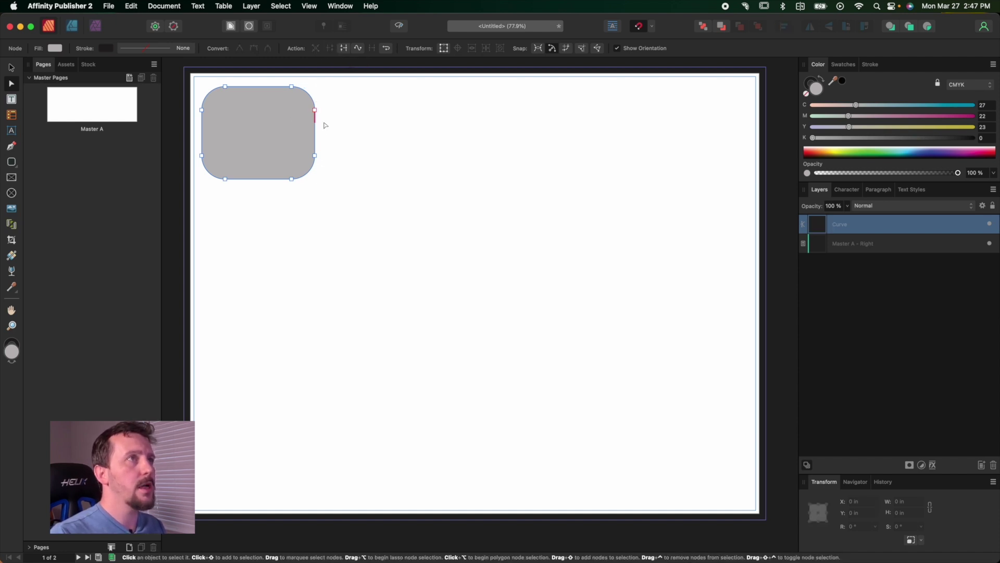
{"action": "left_click_drag", "start_coordinate": [315, 111], "coordinate": [373, 145]}
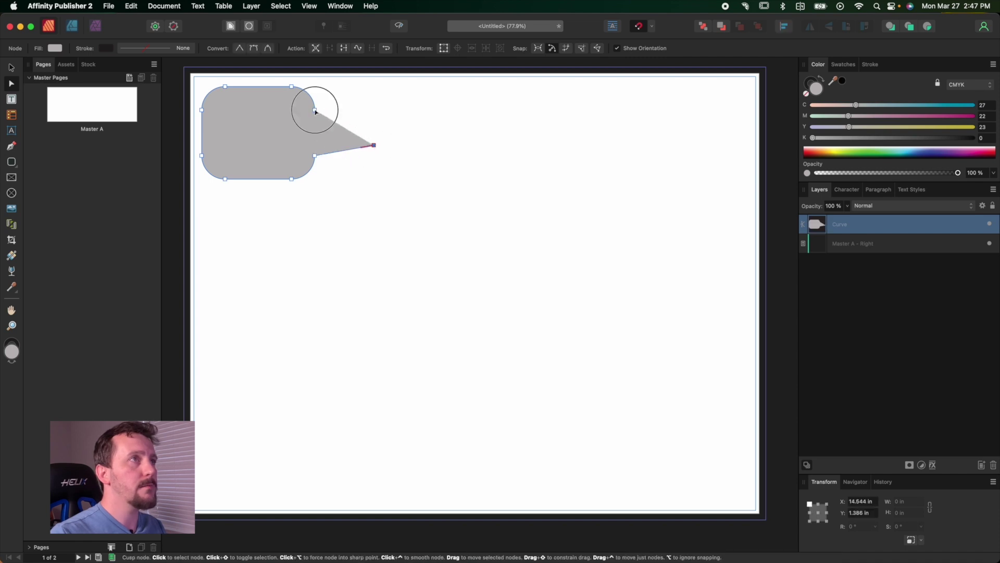
{"action": "left_click_drag", "start_coordinate": [314, 111], "coordinate": [354, 94]}
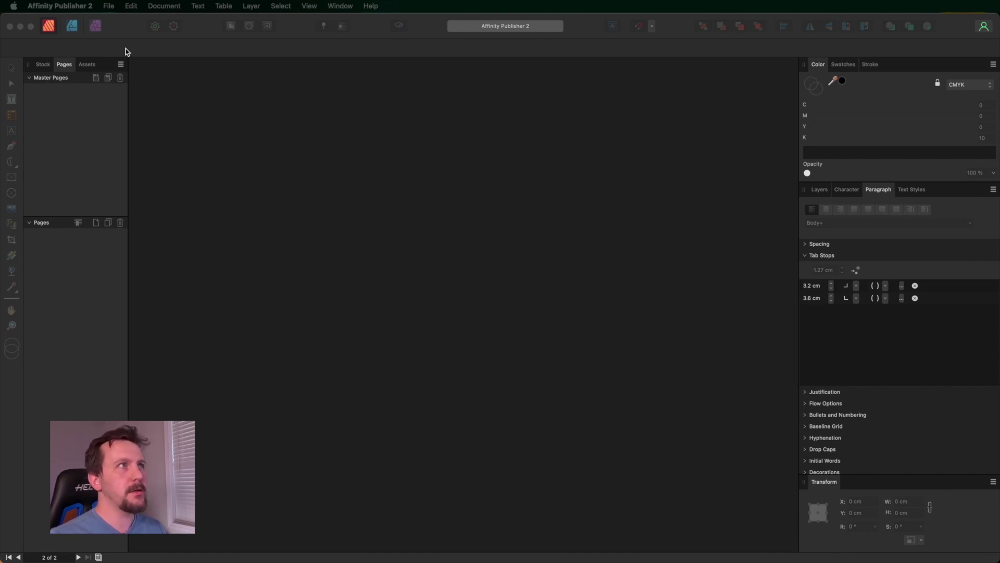
Start a new document from the Press Ready A4 preset, previewing portrait orientation before choosing landscape
{"action": "left_click", "coordinate": [110, 6]}
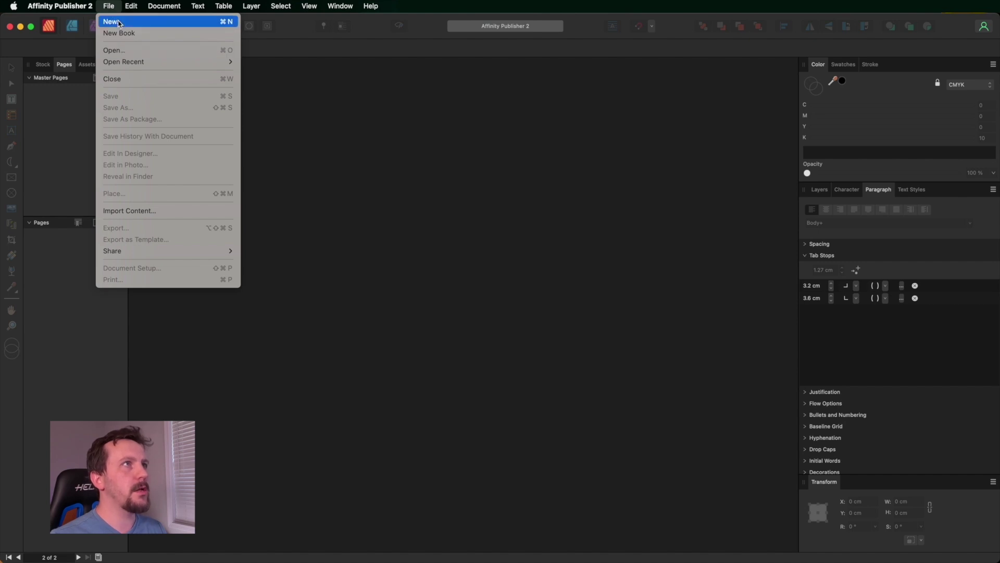
{"action": "left_click", "coordinate": [119, 22]}
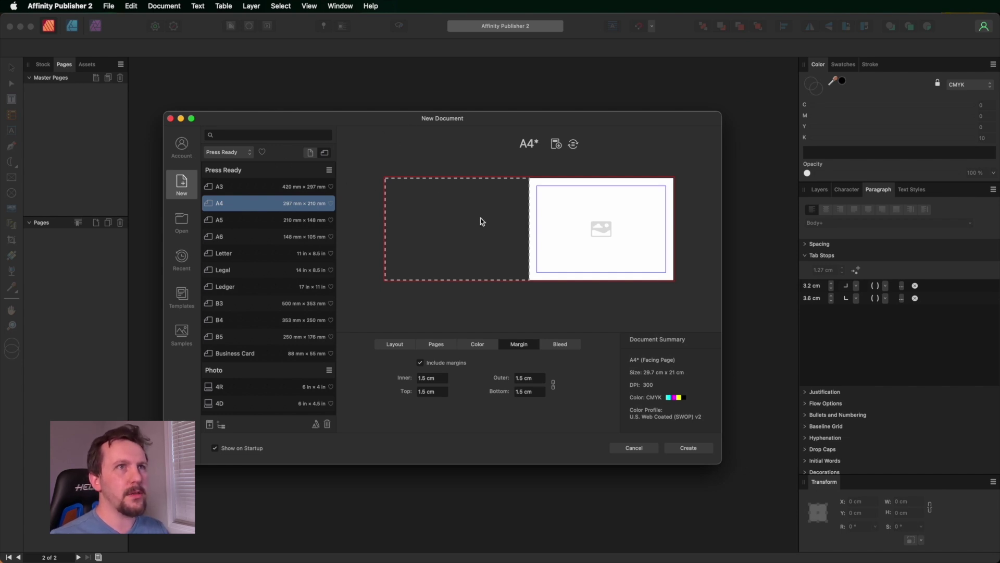
{"action": "left_click", "coordinate": [230, 155]}
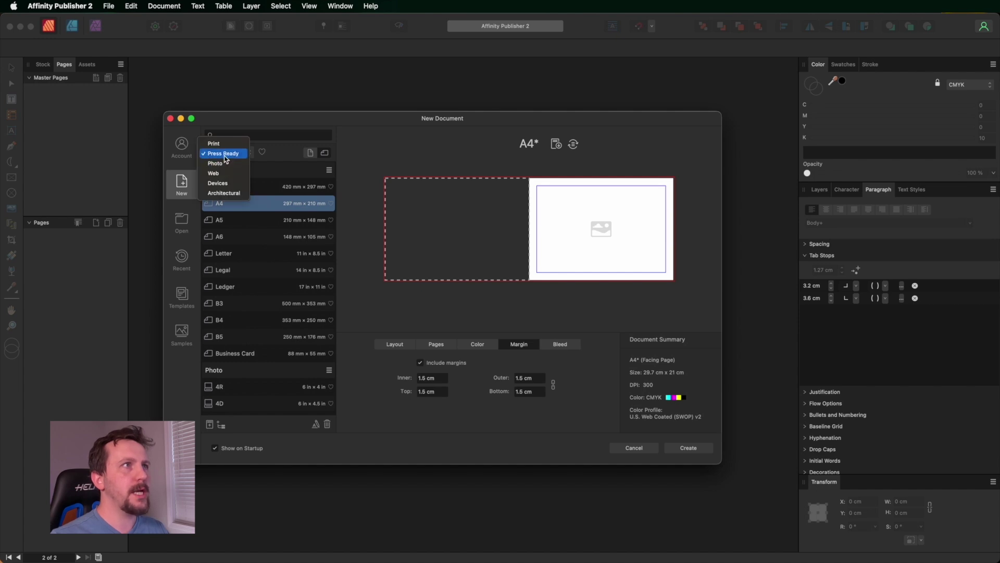
{"action": "left_click", "coordinate": [226, 158]}
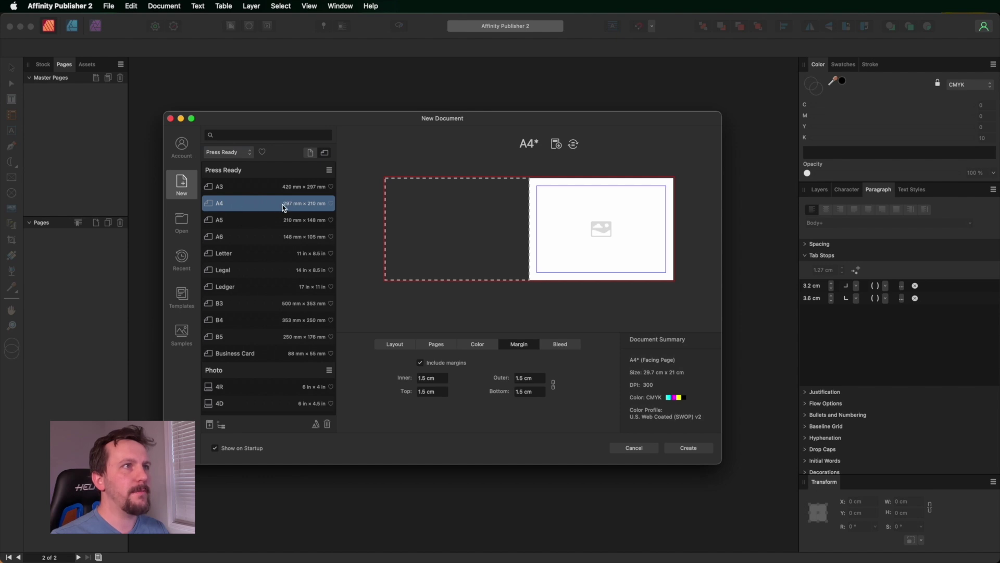
{"action": "left_click", "coordinate": [311, 154]}
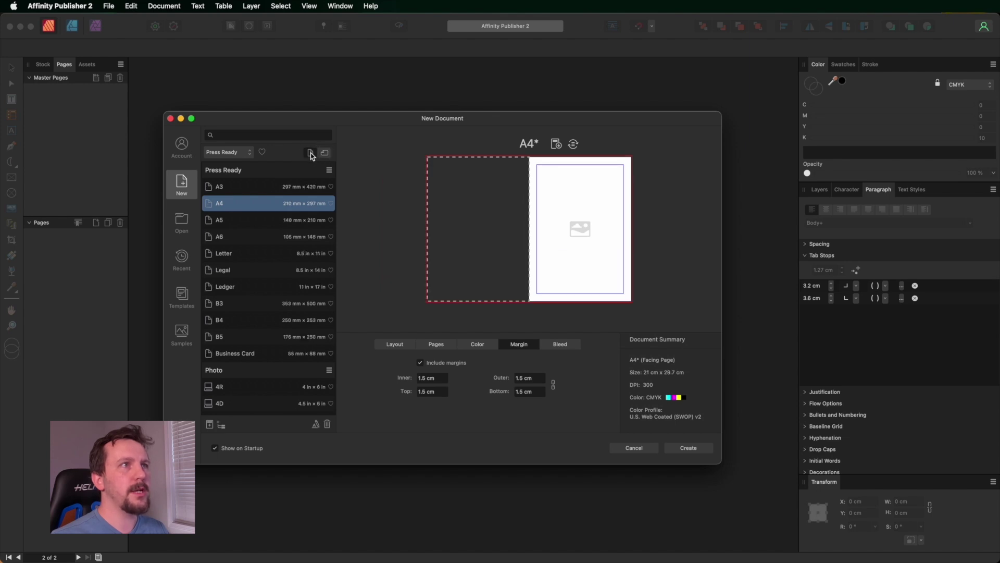
{"action": "left_click", "coordinate": [325, 153]}
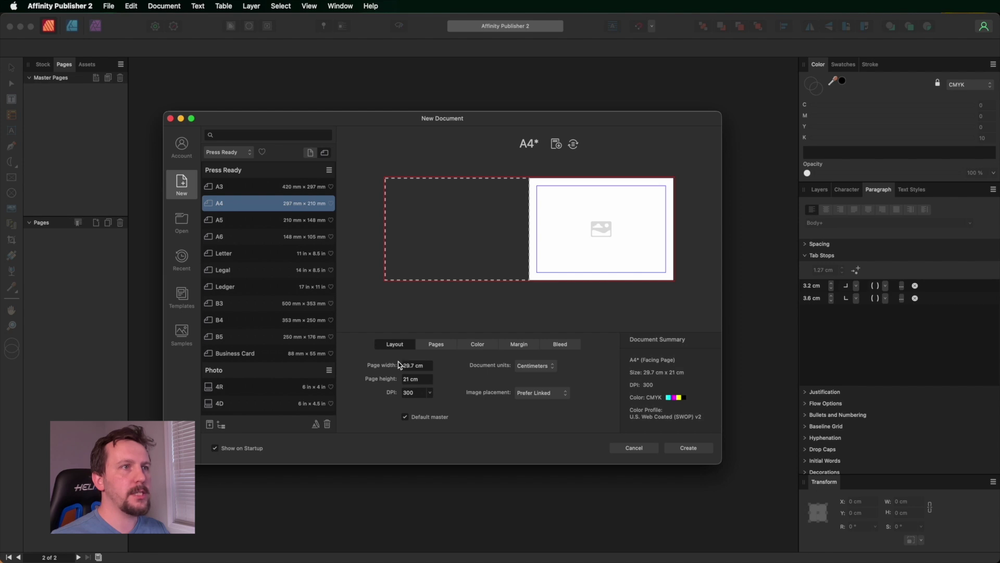
Examine the new document's layout, page and color settings, including the choice of document units
{"action": "left_click", "coordinate": [536, 366]}
{"action": "left_click", "coordinate": [535, 366]}
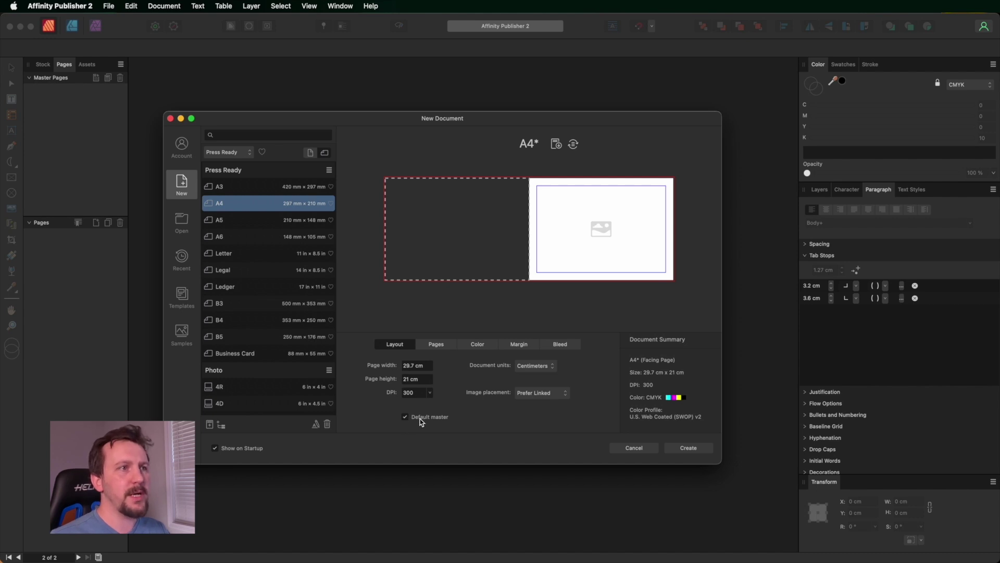
{"action": "left_click", "coordinate": [435, 345]}
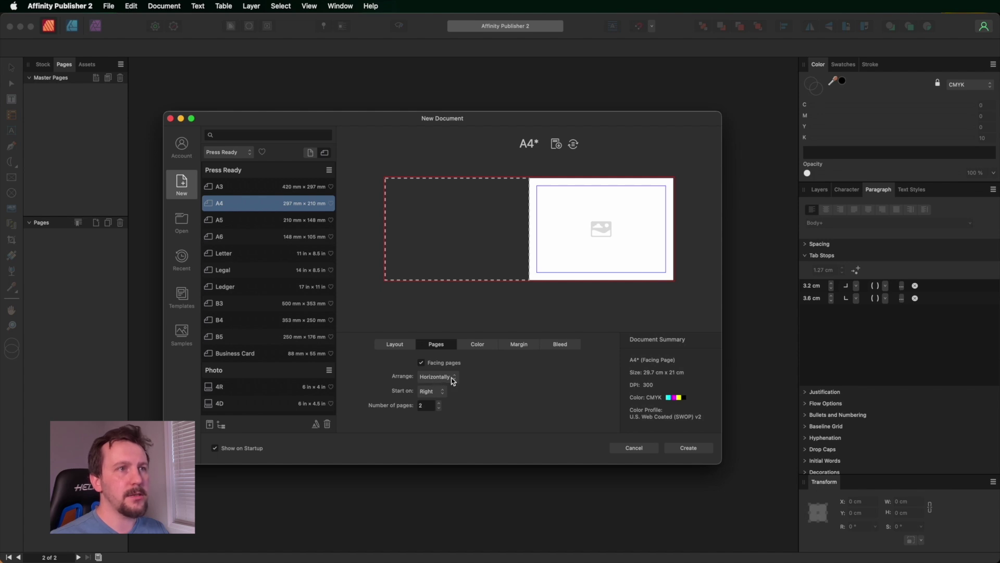
{"action": "left_click", "coordinate": [477, 345]}
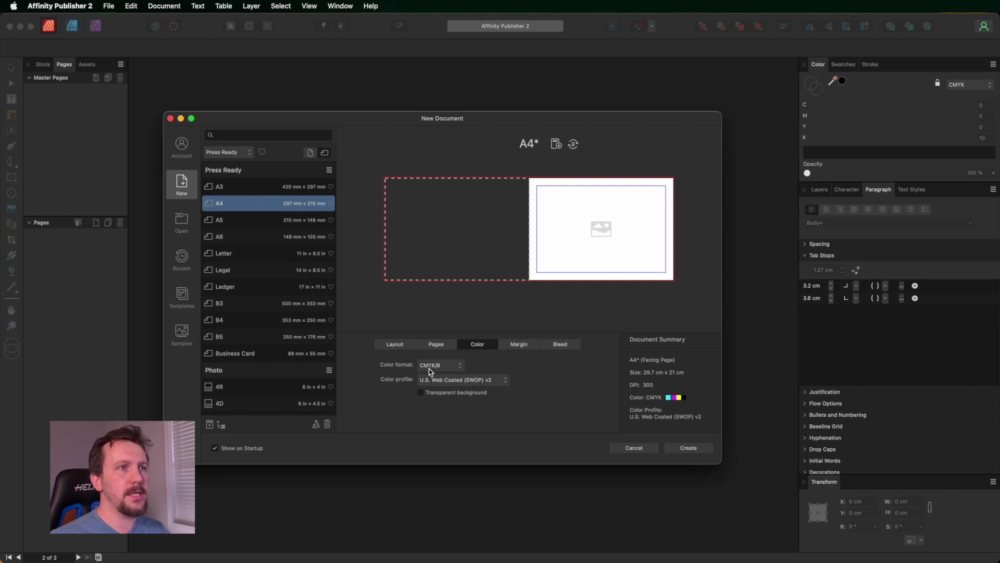
Review the new document's margin and bleed values and create the document
{"action": "left_click", "coordinate": [520, 345]}
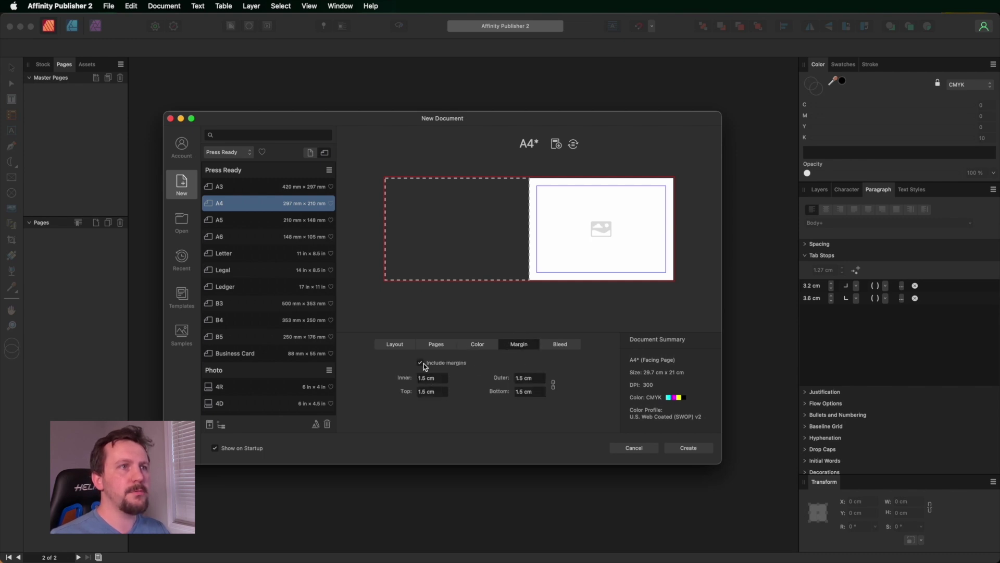
{"action": "double_click", "coordinate": [437, 378]}
{"action": "left_click_drag", "start_coordinate": [439, 378], "coordinate": [414, 379]}
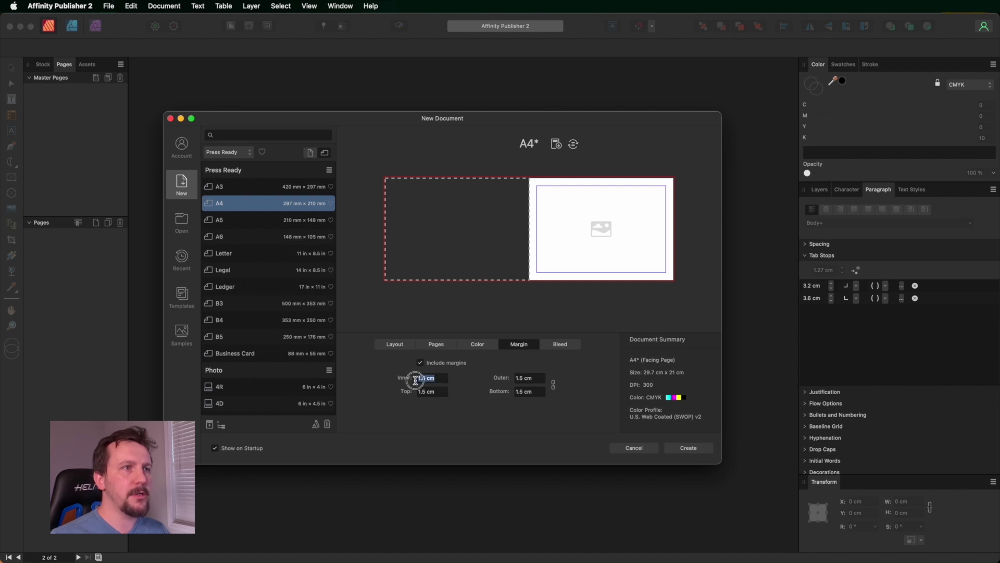
{"action": "left_click", "coordinate": [554, 386]}
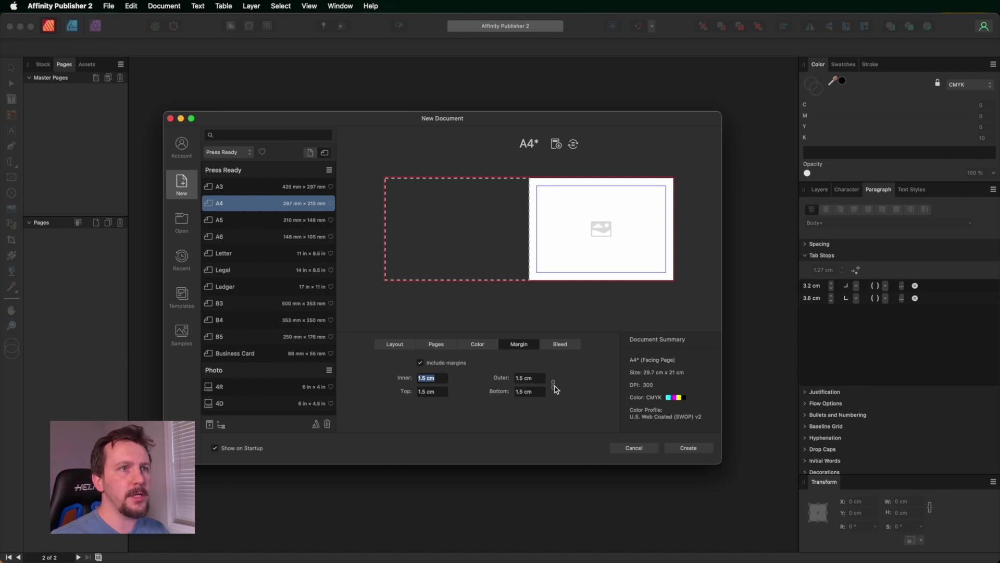
{"action": "left_click", "coordinate": [443, 378]}
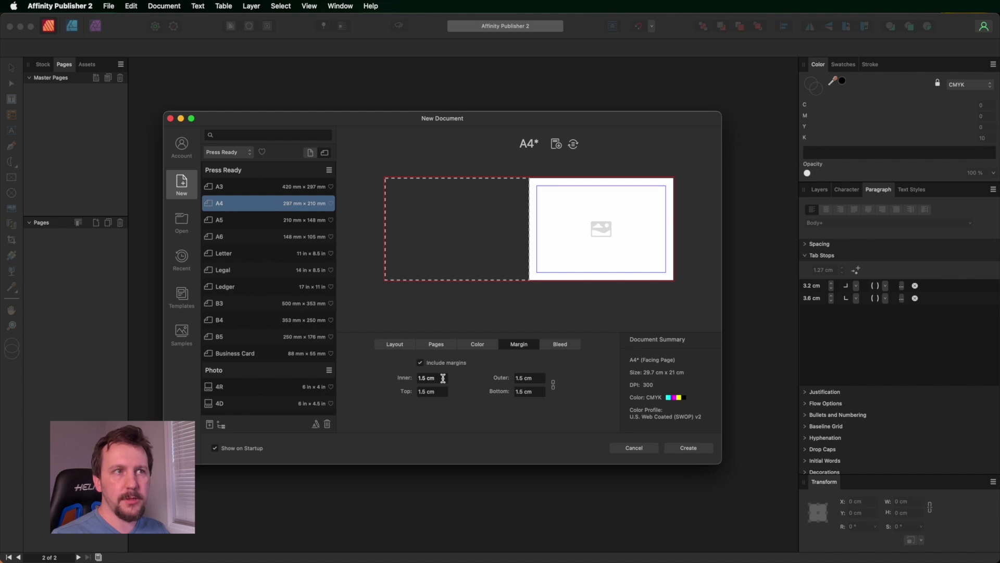
{"action": "left_click", "coordinate": [559, 345]}
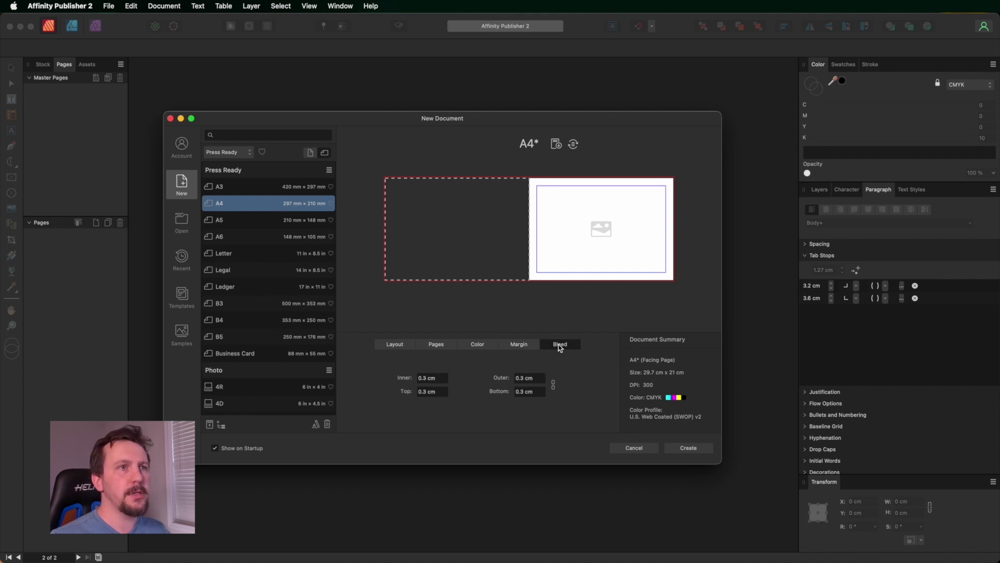
{"action": "left_click", "coordinate": [442, 380]}
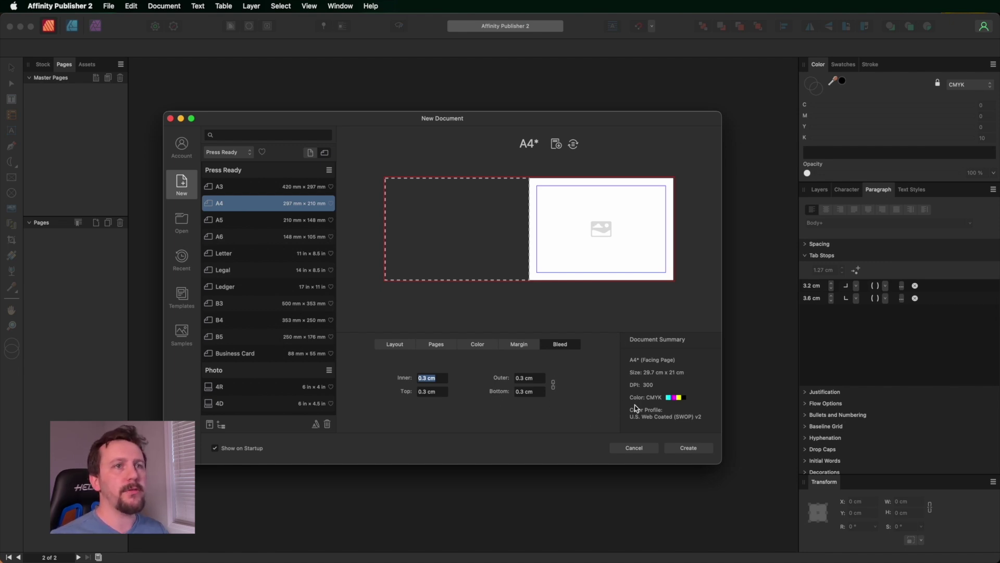
{"action": "left_click", "coordinate": [687, 450]}
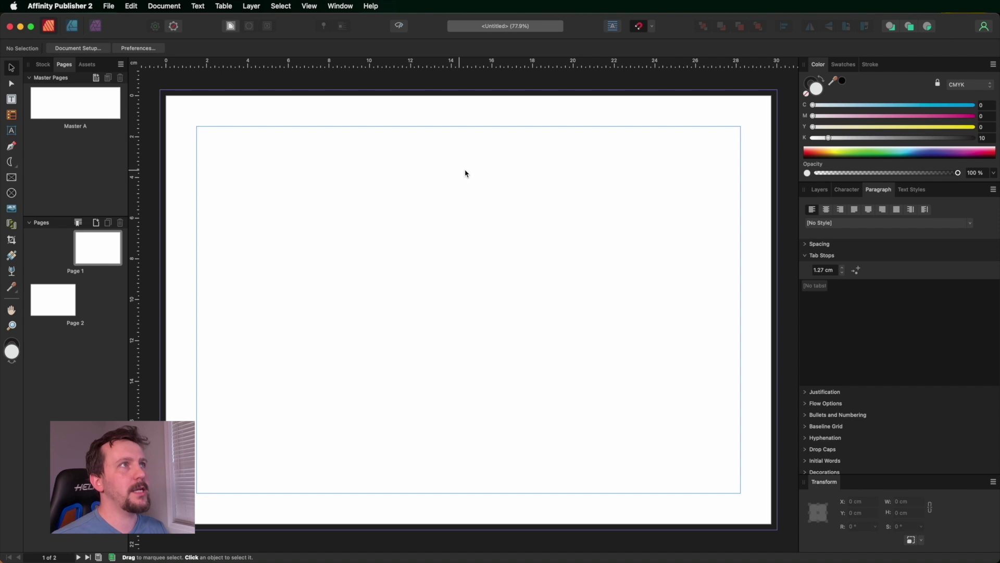
Save the document as Publisher Tutorial.afpub in the Affinity Publisher Intro folder
{"action": "left_click", "coordinate": [109, 6]}
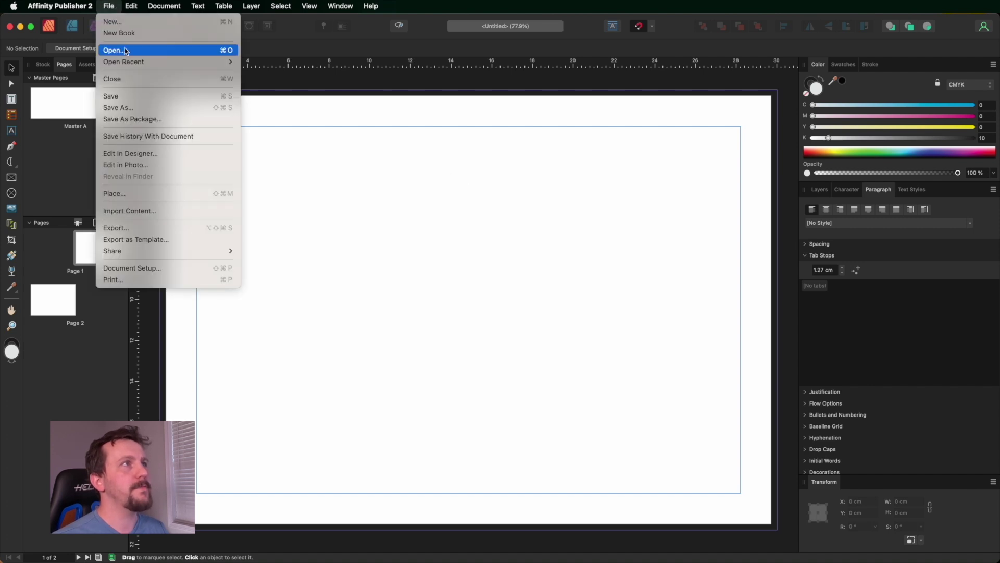
{"action": "left_click", "coordinate": [136, 113]}
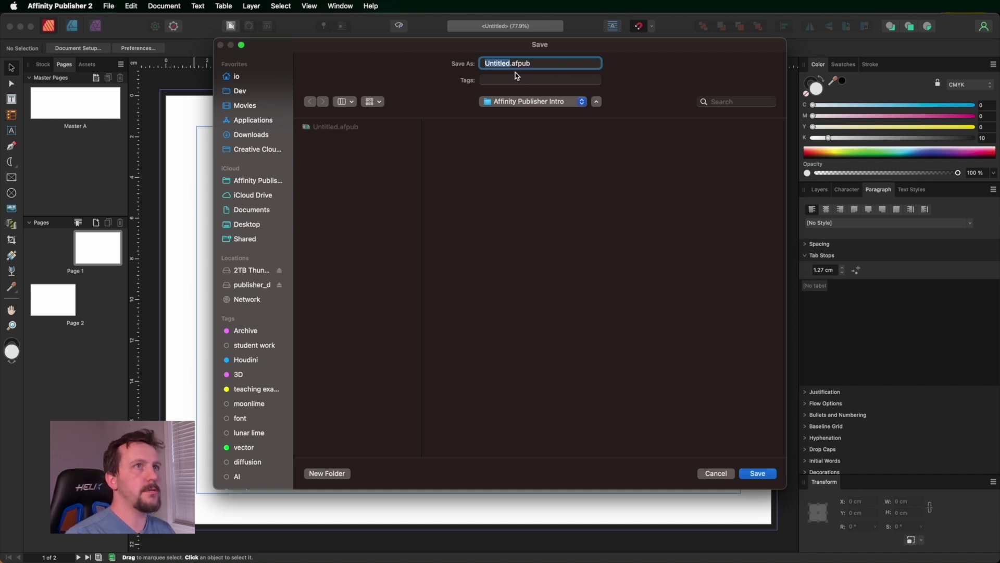
{"action": "key", "text": "shift"}
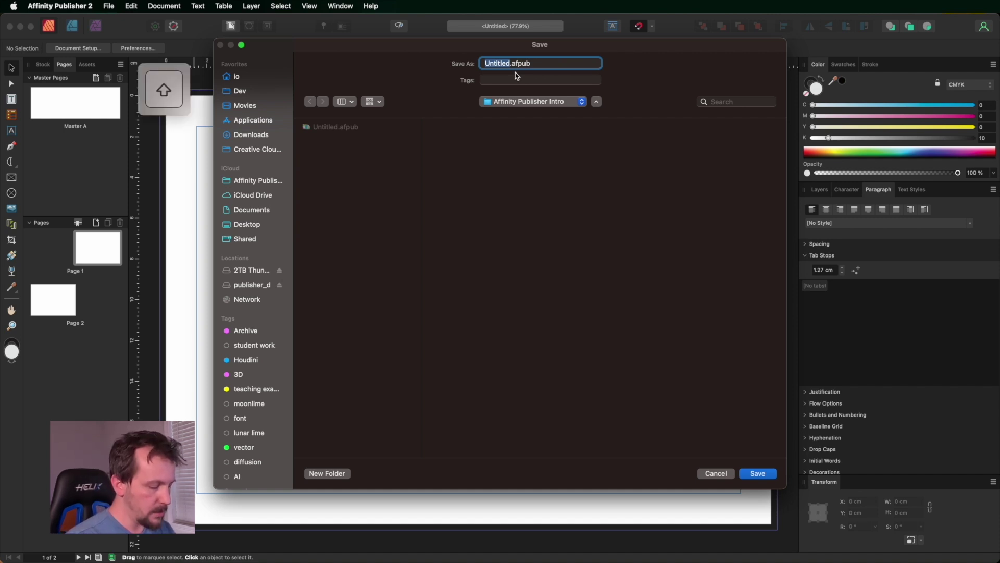
{"action": "type", "text": "Publ"}
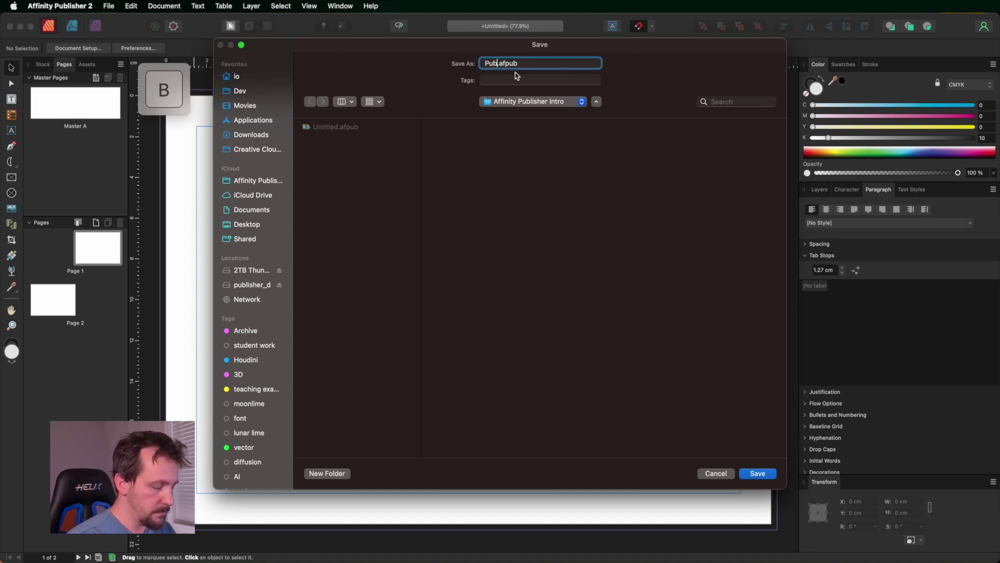
{"action": "type", "text": "isher Tuto"}
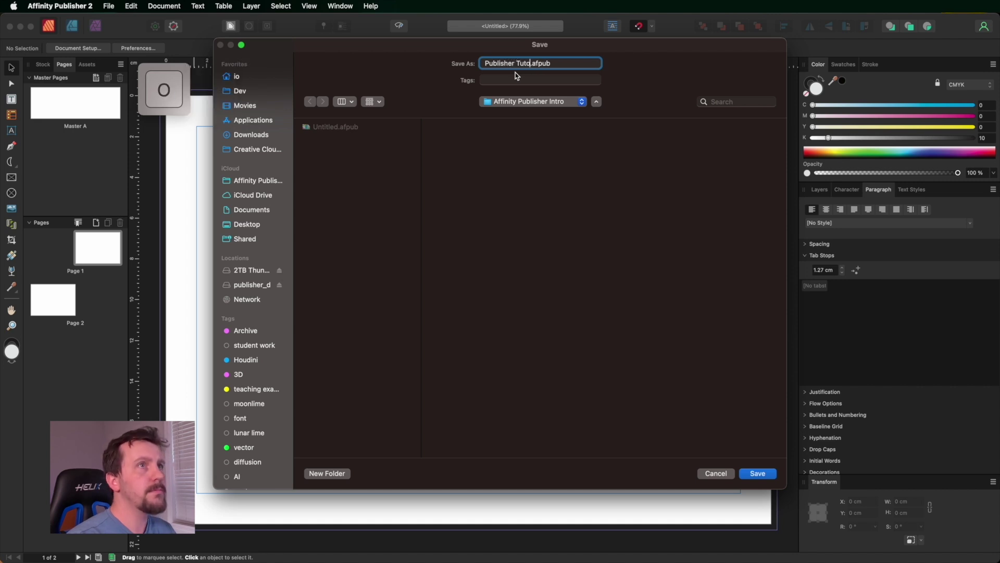
{"action": "type", "text": "rial"}
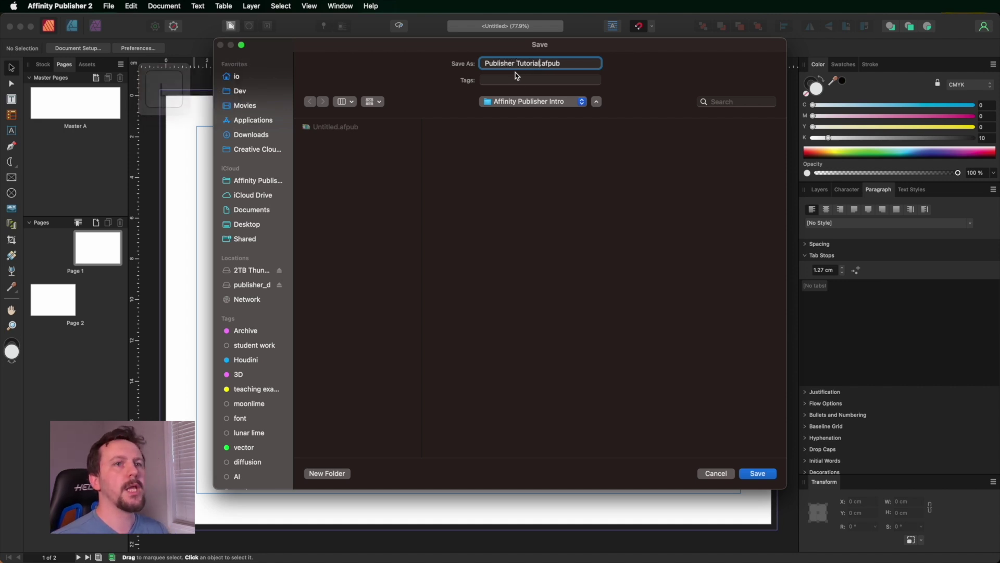
{"action": "left_click", "coordinate": [760, 473]}
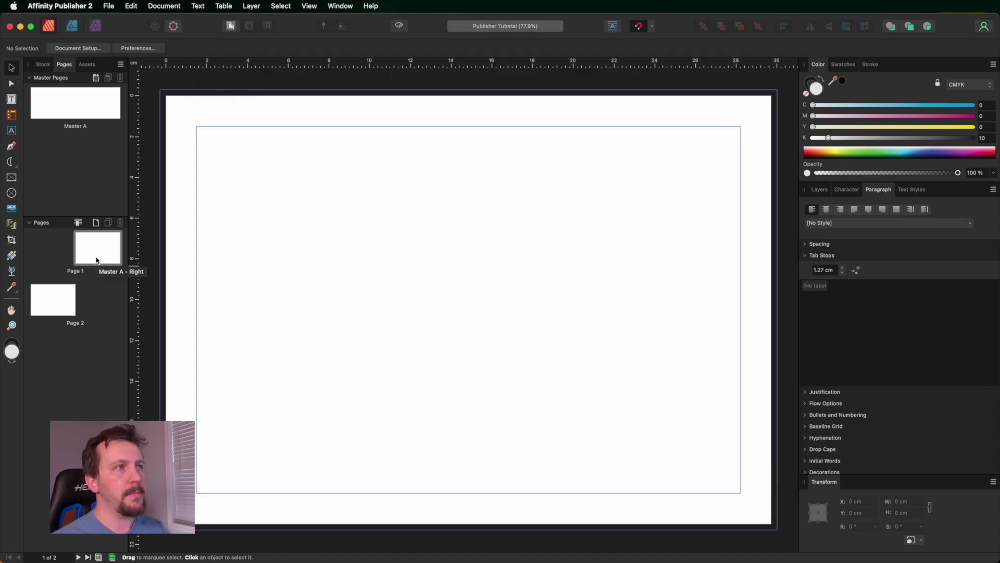
Switch back and forth between page 2 and page 1 of the document, ending on page 1
{"action": "left_click", "coordinate": [57, 299]}
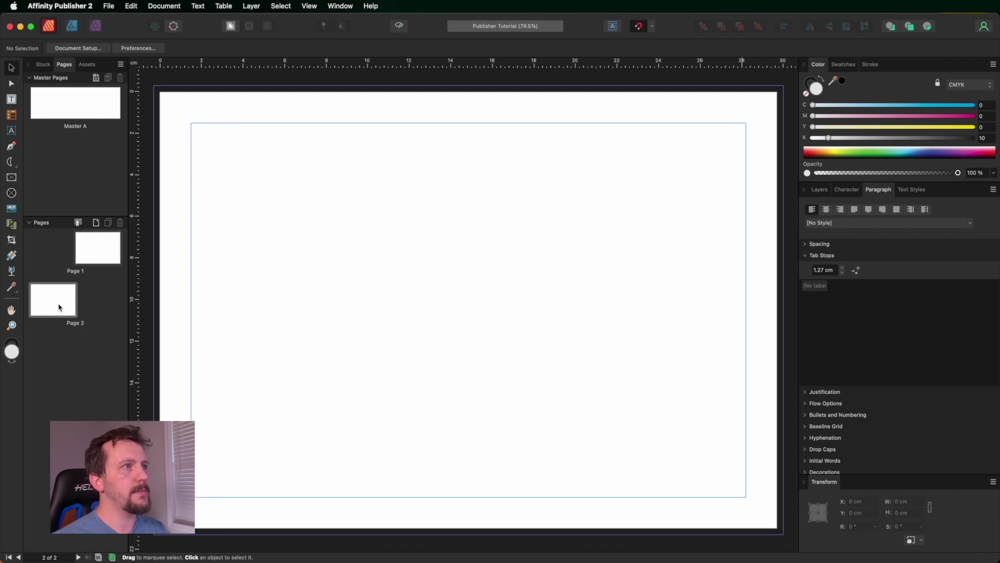
{"action": "left_click", "coordinate": [93, 248]}
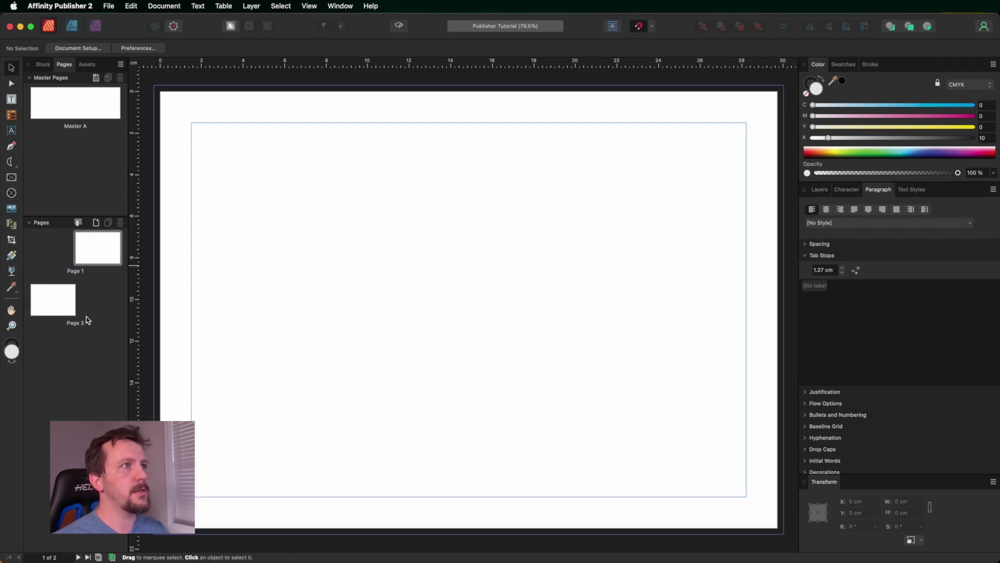
{"action": "left_click", "coordinate": [63, 298]}
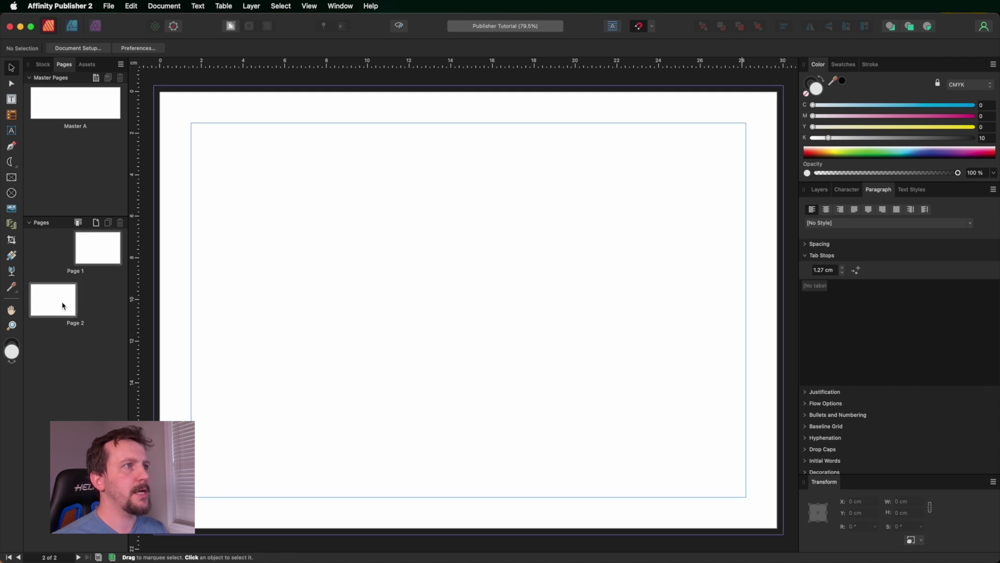
{"action": "left_click", "coordinate": [101, 252]}
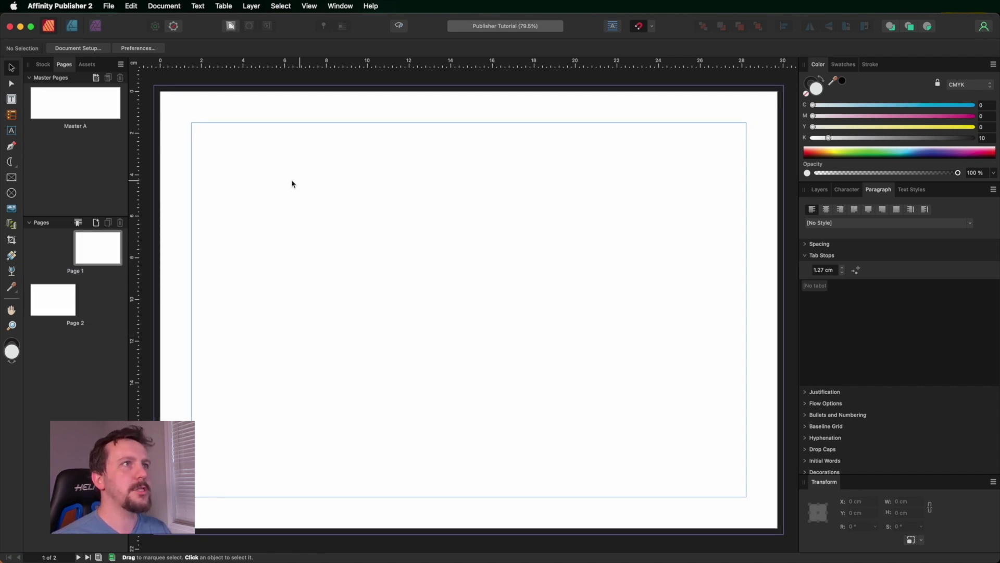
Pan around the canvas to view both document pages, and select page 2
{"action": "key", "text": "space"}
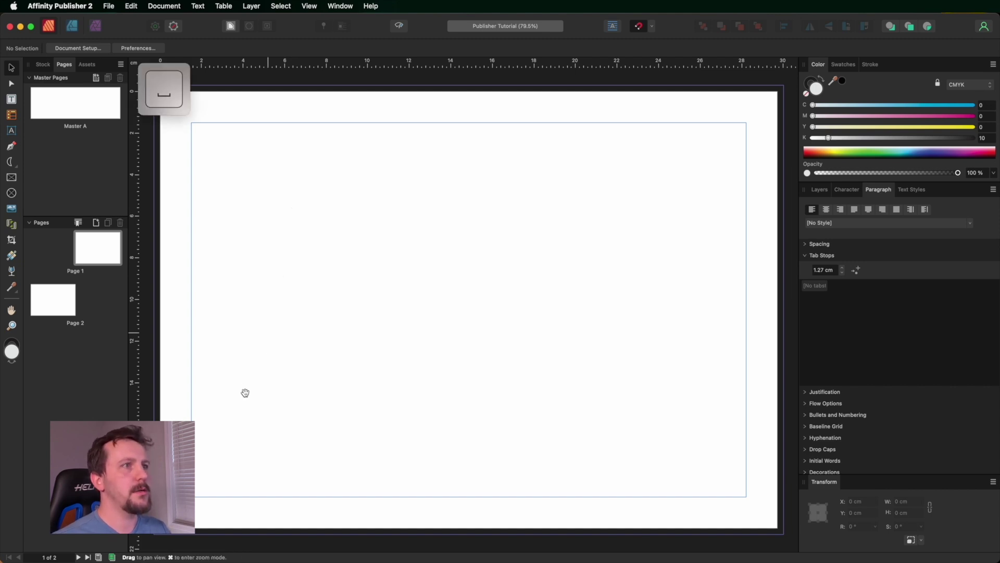
{"action": "left_click_drag", "start_coordinate": [245, 393], "coordinate": [478, 208]}
{"action": "scroll", "coordinate": [478, 207], "scroll_direction": "down", "scroll_amount": 10}
{"action": "scroll", "coordinate": [478, 208], "scroll_direction": "left", "scroll_amount": 10}
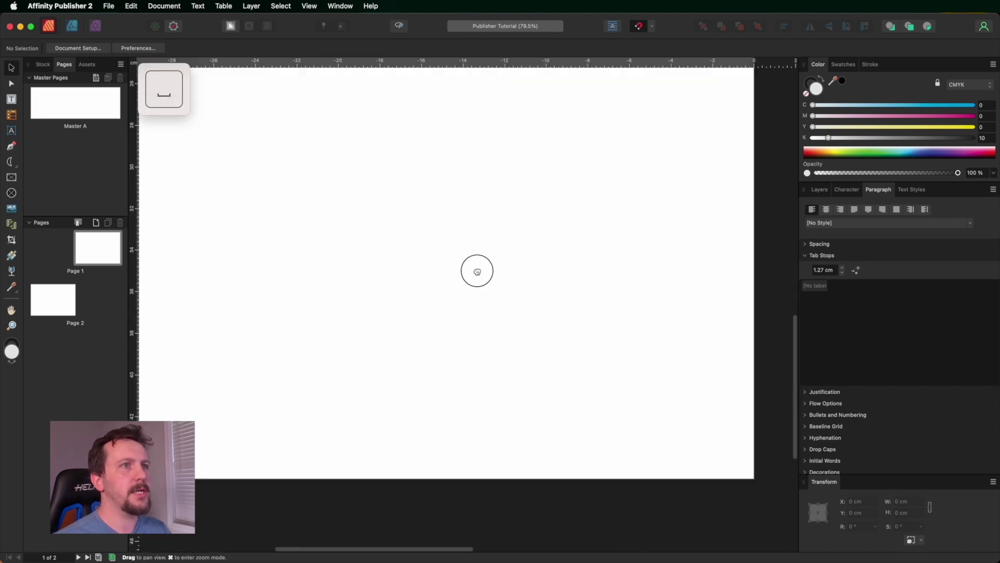
{"action": "key", "text": "space"}
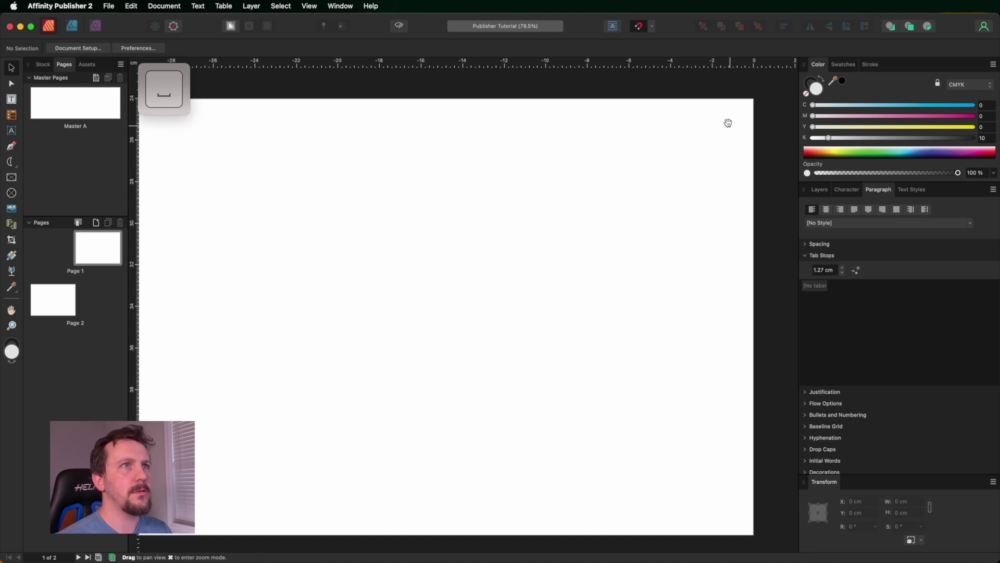
{"action": "scroll", "coordinate": [596, 177], "scroll_direction": "down", "scroll_amount": 10}
{"action": "scroll", "coordinate": [596, 177], "scroll_direction": "right", "scroll_amount": 10}
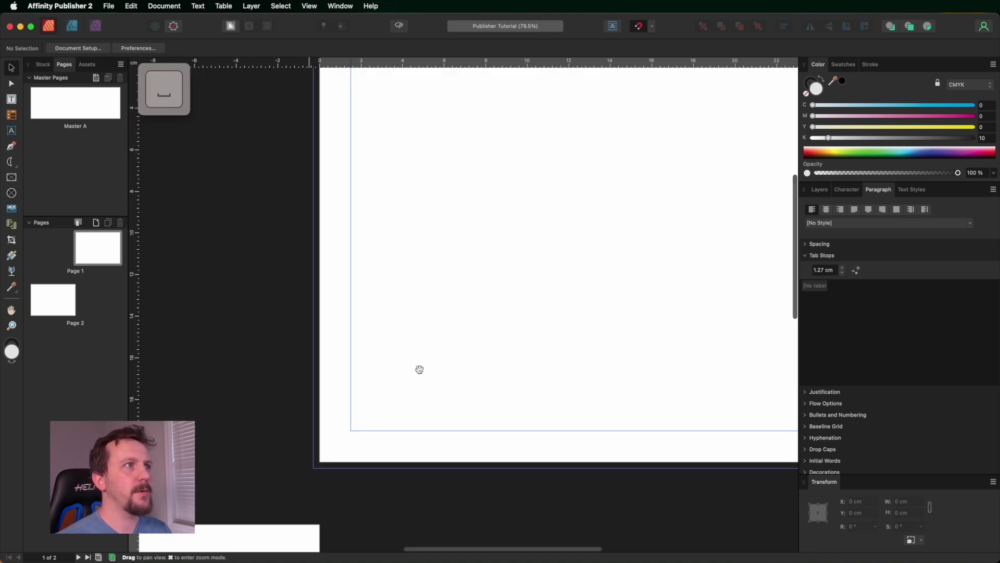
{"action": "left_click", "coordinate": [65, 302]}
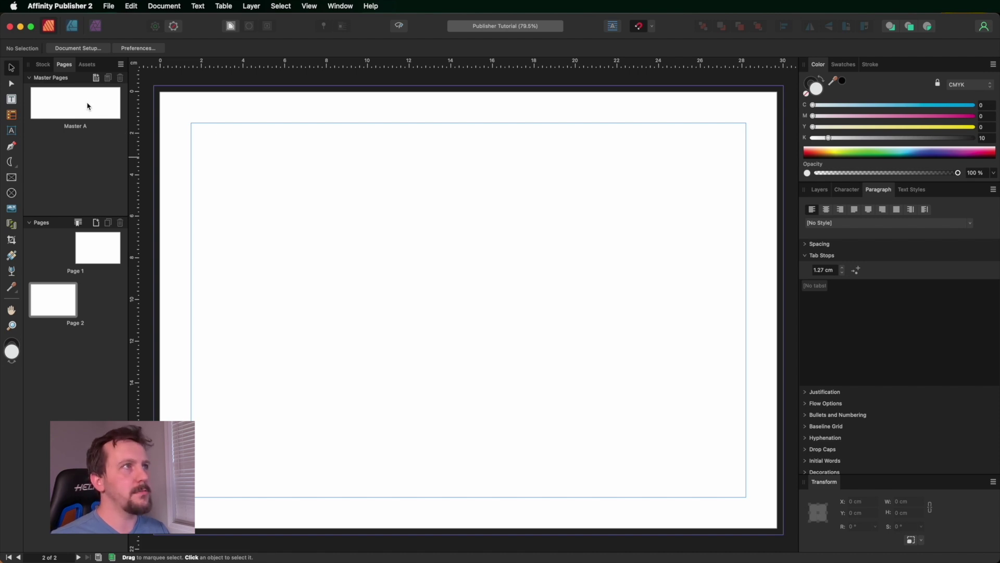
Open Master A for editing and set its column guides to 3 columns
{"action": "double_click", "coordinate": [87, 107]}
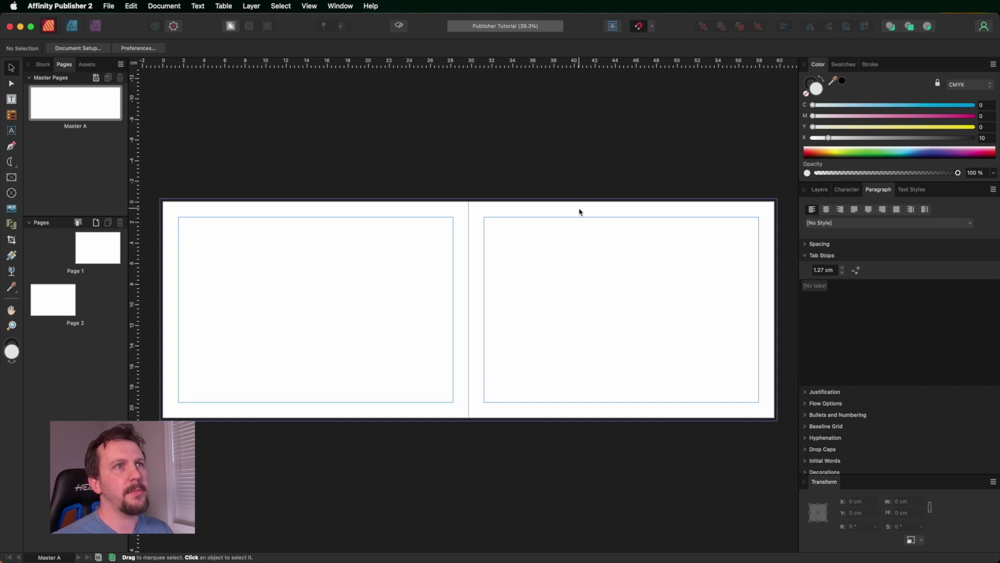
{"action": "left_click", "coordinate": [310, 7]}
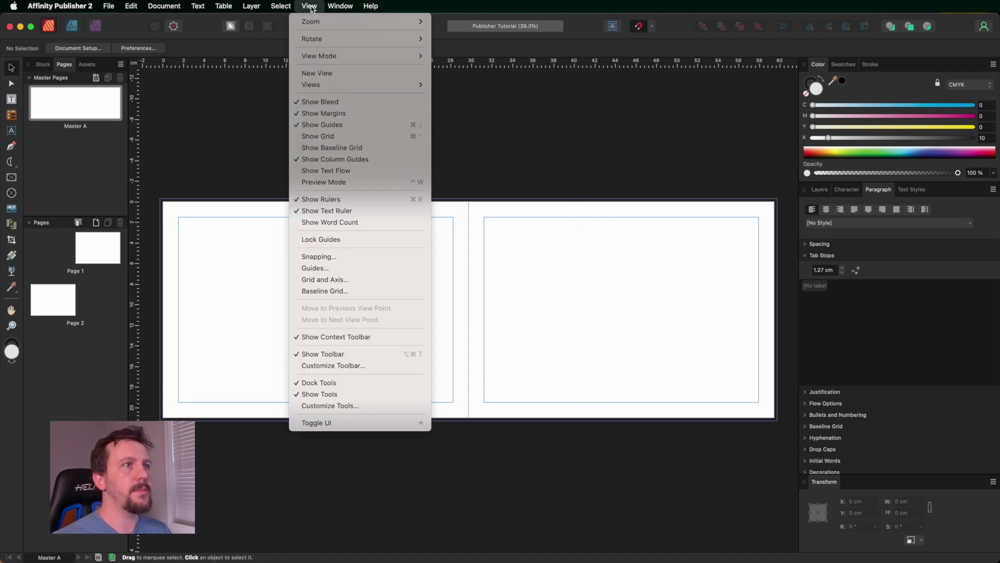
{"action": "left_click", "coordinate": [323, 268]}
{"action": "left_click_drag", "start_coordinate": [572, 66], "coordinate": [462, 98]}
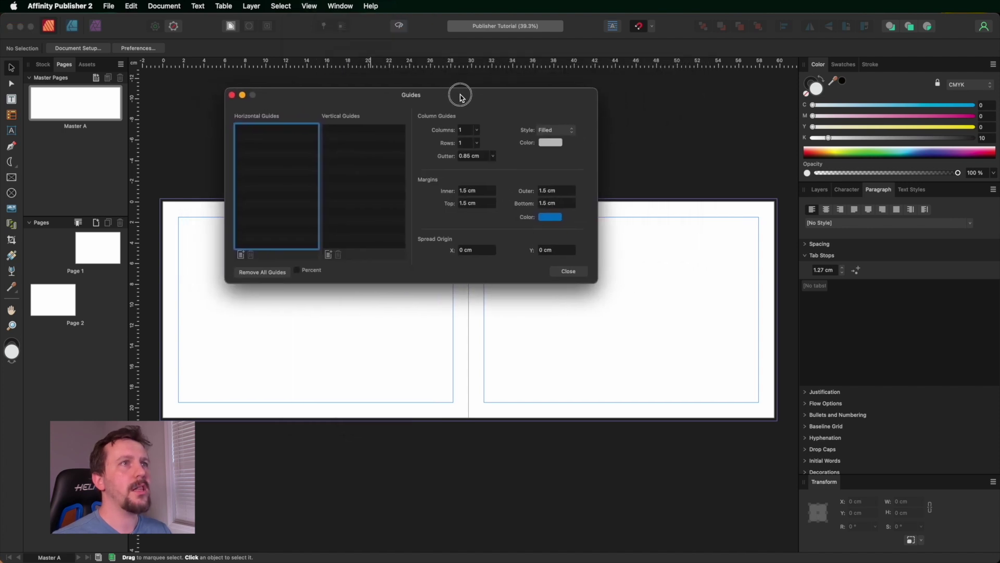
{"action": "left_click", "coordinate": [477, 130]}
{"action": "left_click_drag", "start_coordinate": [479, 136], "coordinate": [478, 136]}
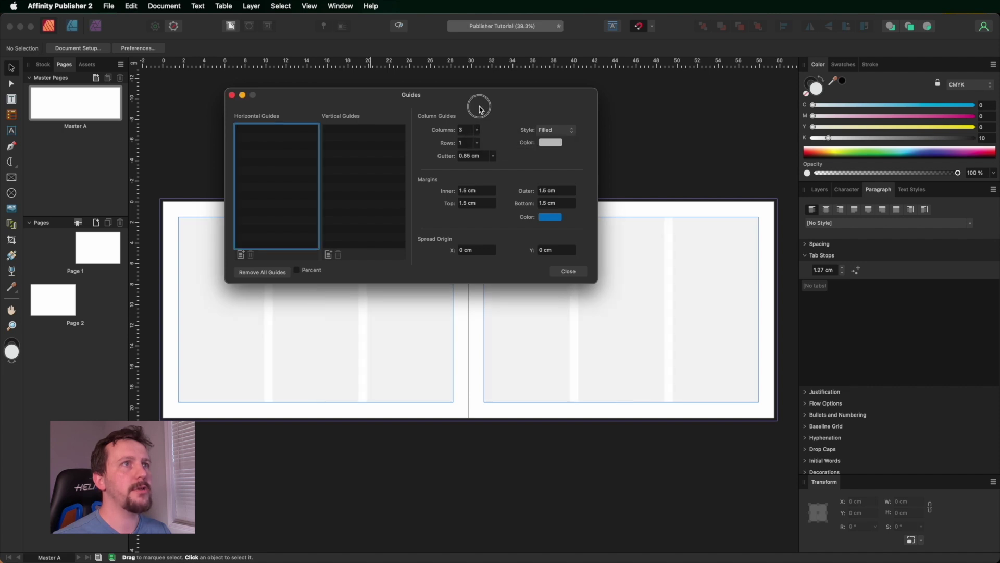
{"action": "left_click_drag", "start_coordinate": [446, 93], "coordinate": [425, 40]}
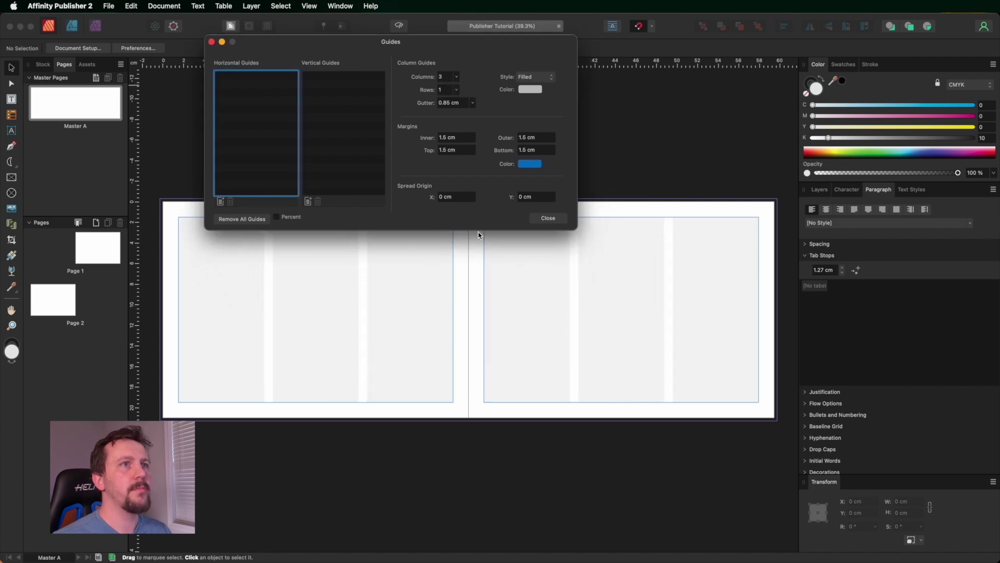
Set the gutter between the master page's column guides to 3 cm
{"action": "left_click", "coordinate": [453, 103]}
{"action": "type", "text": "3cm"}
{"action": "left_click", "coordinate": [465, 138]}
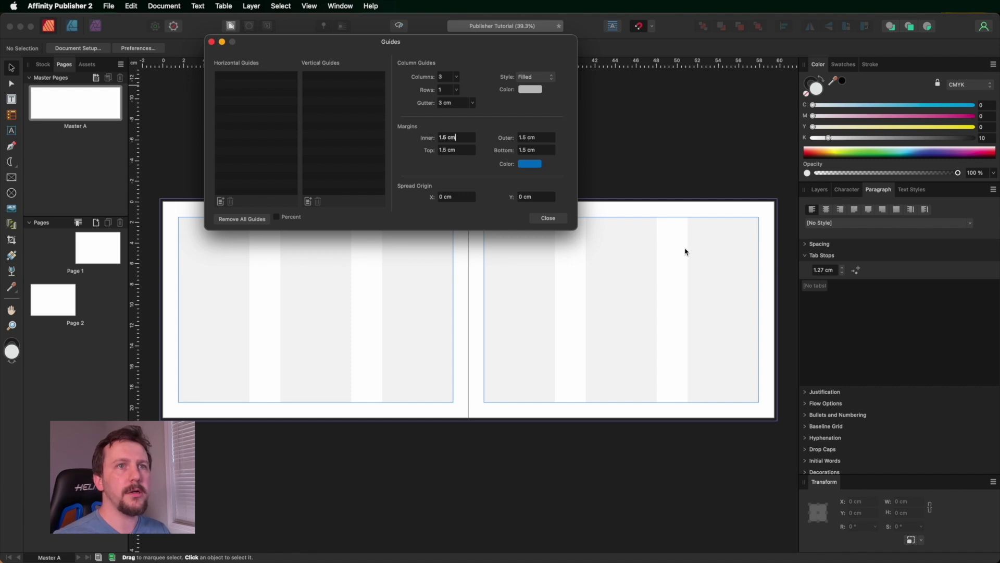
Try the Outline style for the column guides, restore Filled, and close the guide settings
{"action": "left_click", "coordinate": [545, 77]}
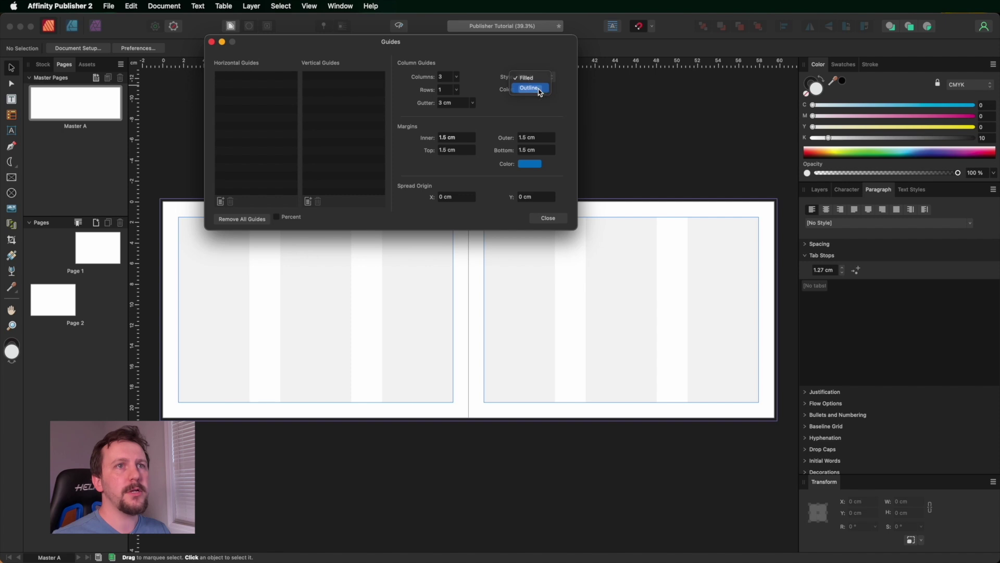
{"action": "left_click", "coordinate": [539, 90]}
{"action": "left_click", "coordinate": [534, 68]}
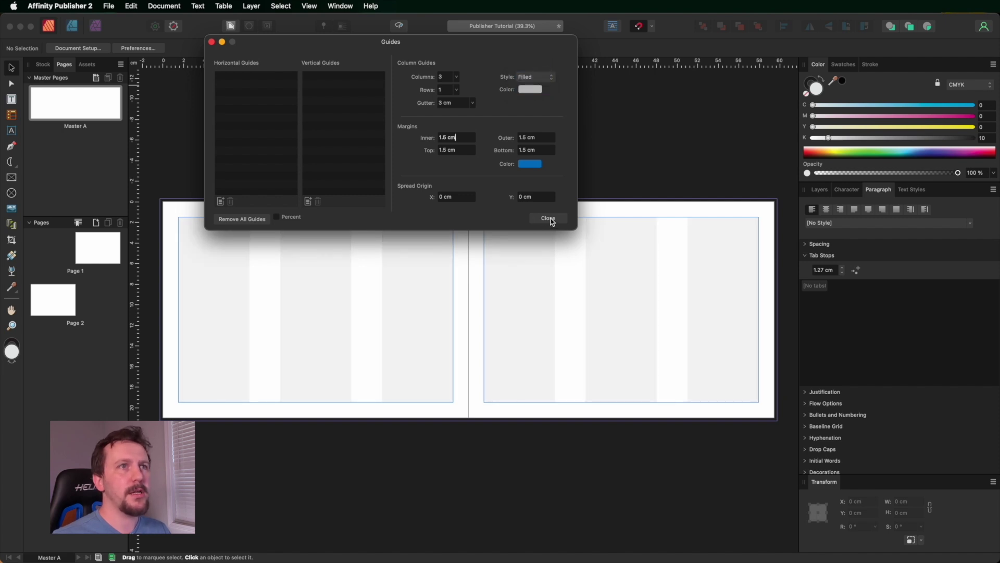
{"action": "left_click", "coordinate": [551, 217]}
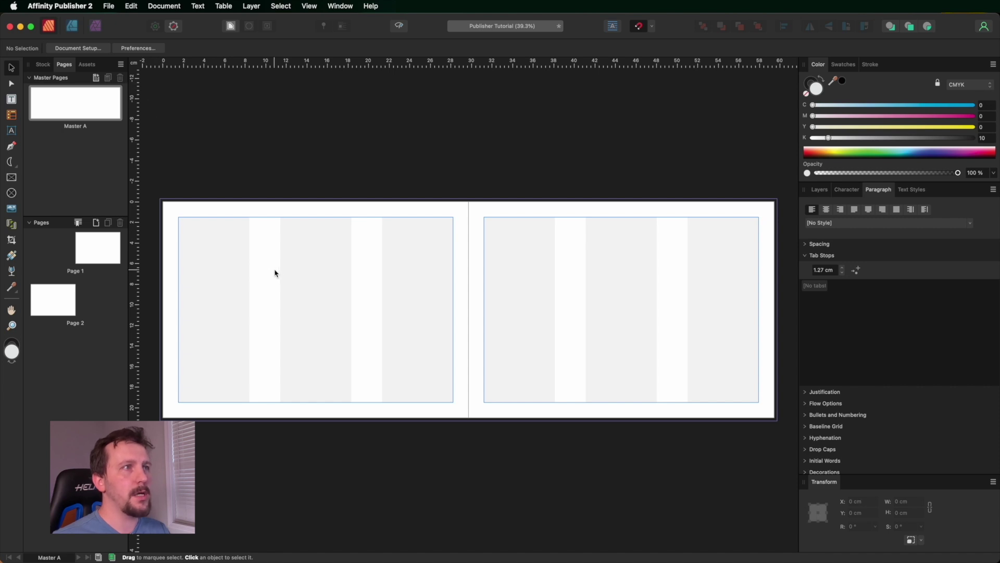
Hide the rulers and show them again
{"action": "left_click", "coordinate": [309, 6]}
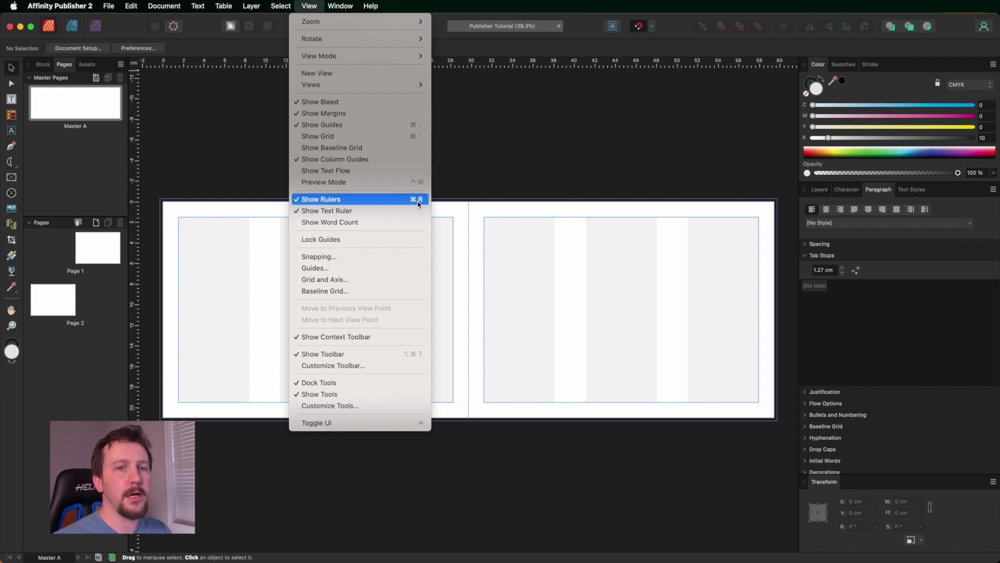
{"action": "left_click", "coordinate": [278, 175]}
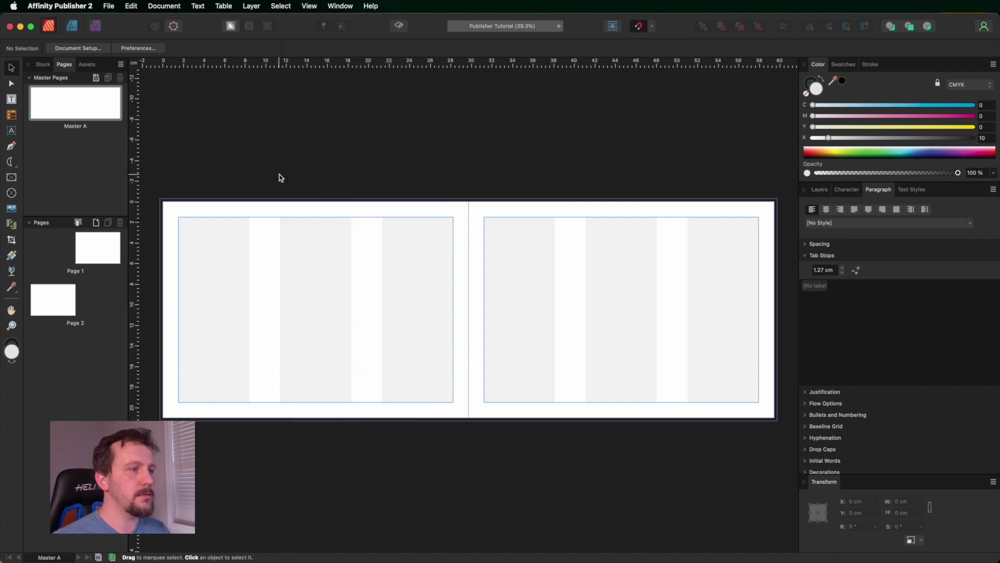
{"action": "key", "text": "super+r"}
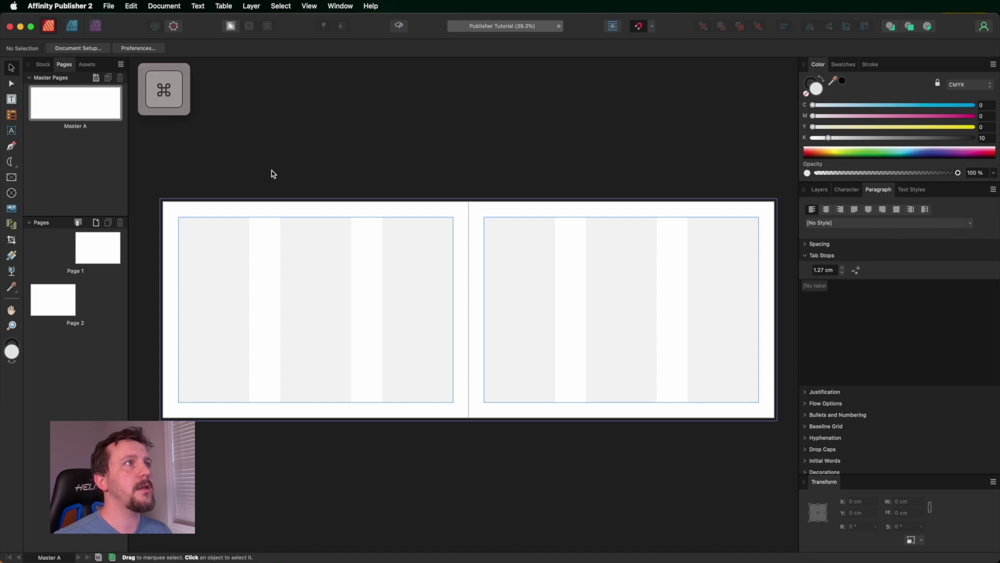
{"action": "key", "text": "super+r"}
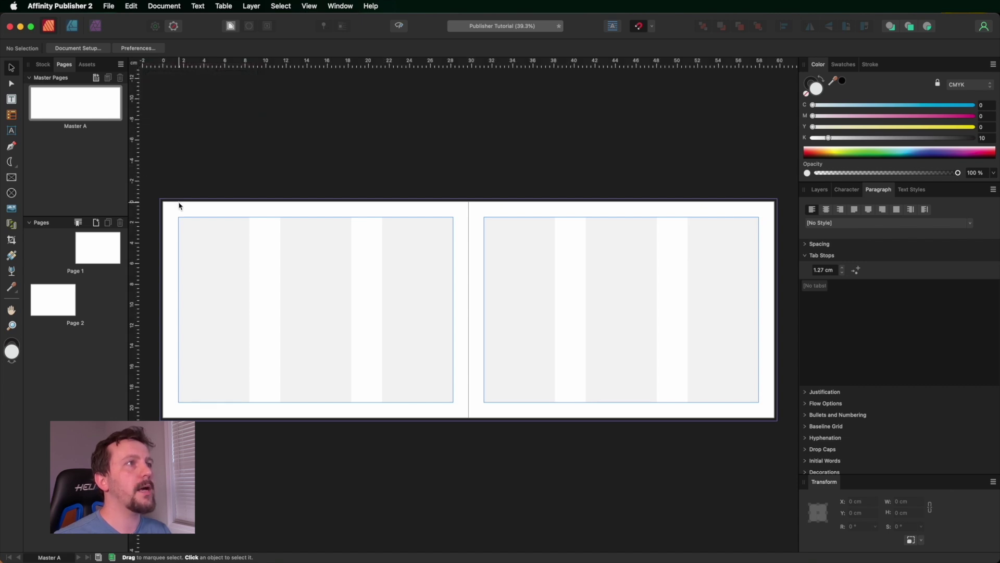
Place four vertical ruler guides on Master A where each gutter begins, at about 8.4, 18.3, 38.1 and 48 cm
{"action": "left_click_drag", "start_coordinate": [137, 180], "coordinate": [250, 241]}
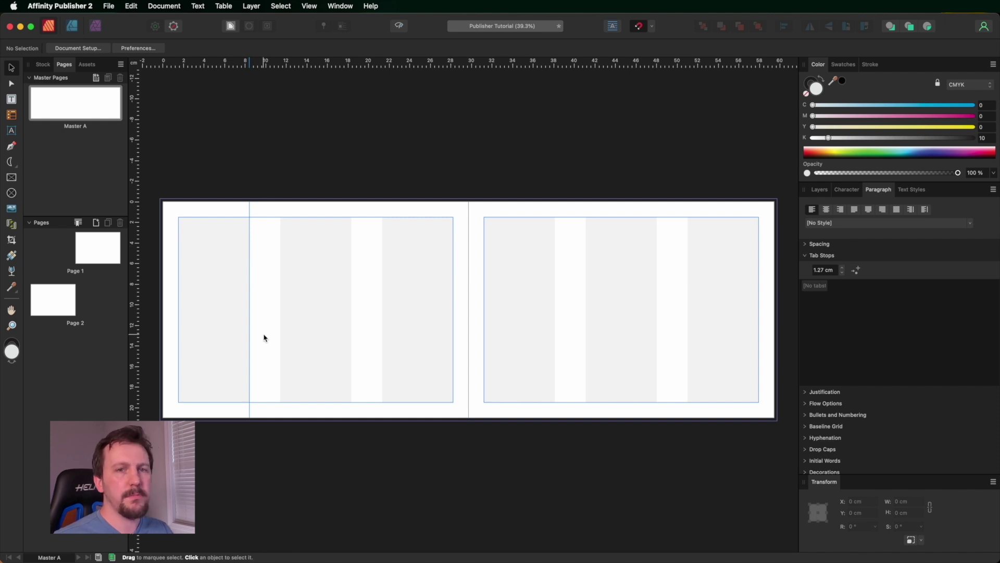
{"action": "left_click_drag", "start_coordinate": [136, 271], "coordinate": [347, 273]}
{"action": "left_click_drag", "start_coordinate": [135, 267], "coordinate": [551, 264]}
{"action": "left_click_drag", "start_coordinate": [134, 259], "coordinate": [657, 264]}
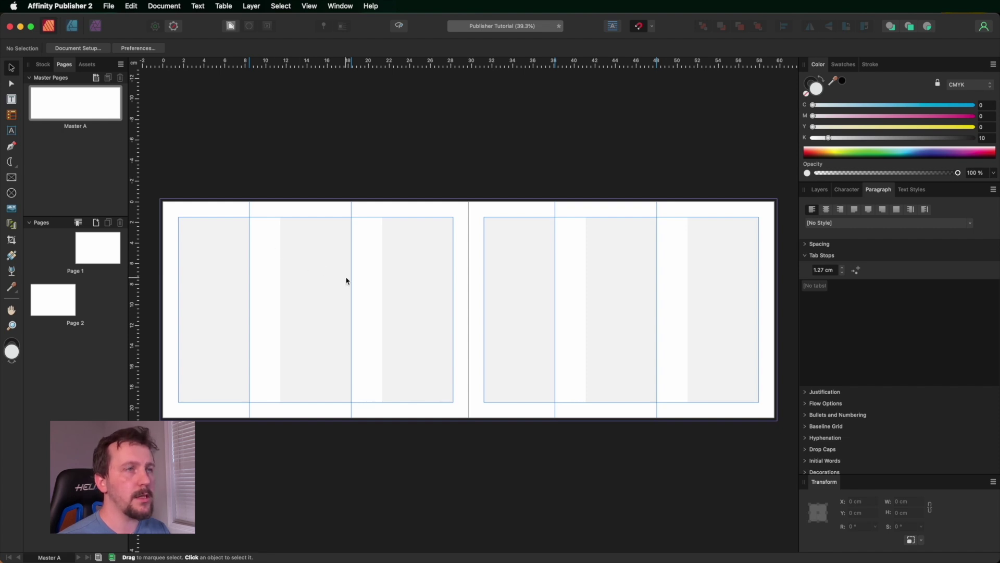
In the guide settings, add 1.5 cm to the first vertical guide's position to centre it in its gutter
{"action": "left_click", "coordinate": [309, 6]}
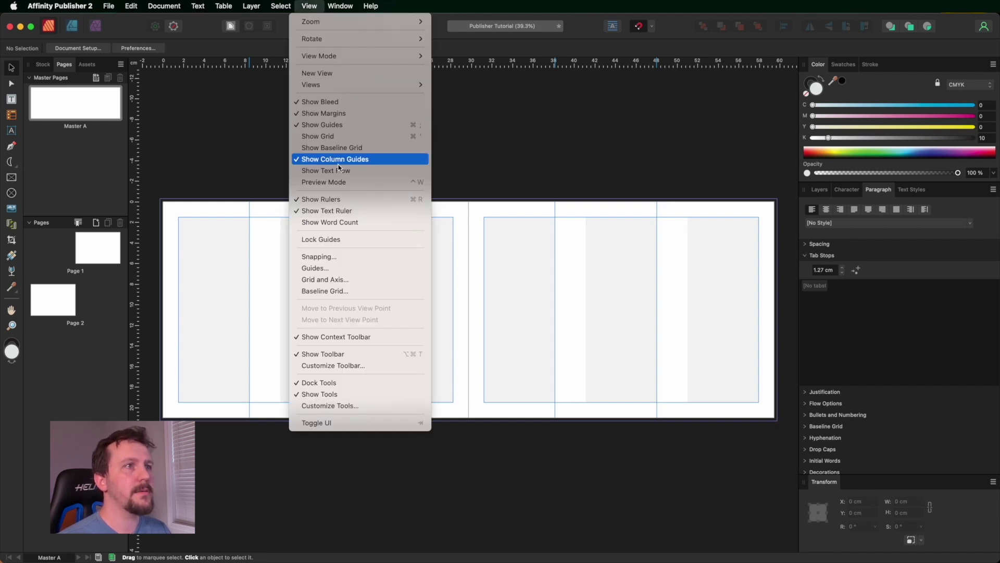
{"action": "left_click", "coordinate": [338, 267]}
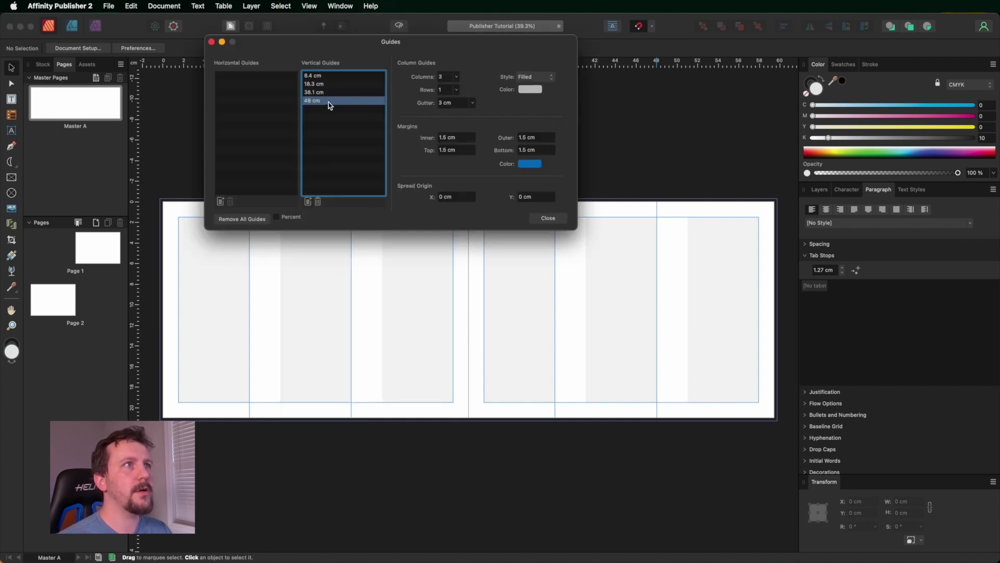
{"action": "left_click_drag", "start_coordinate": [339, 48], "coordinate": [440, 77]}
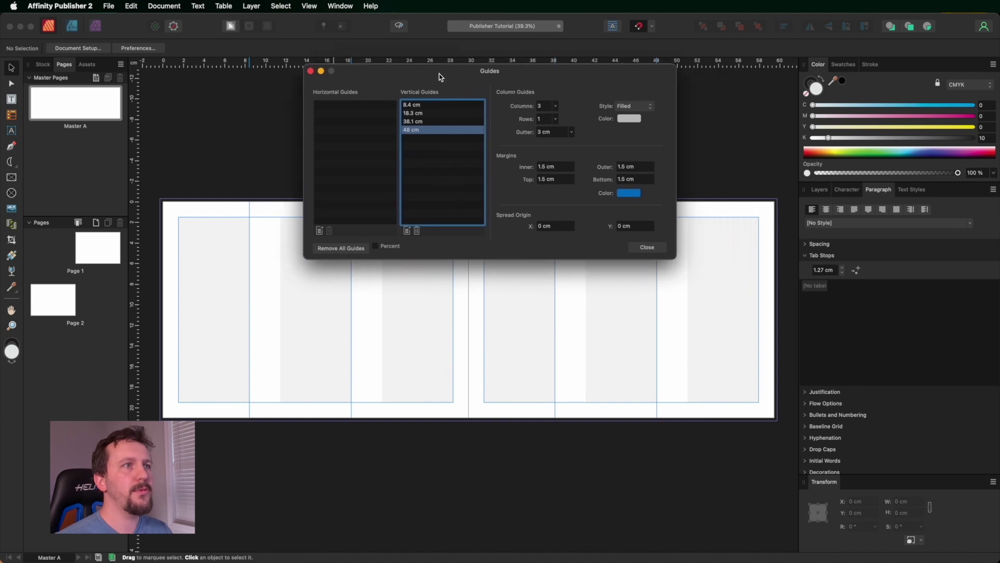
{"action": "left_click", "coordinate": [427, 105]}
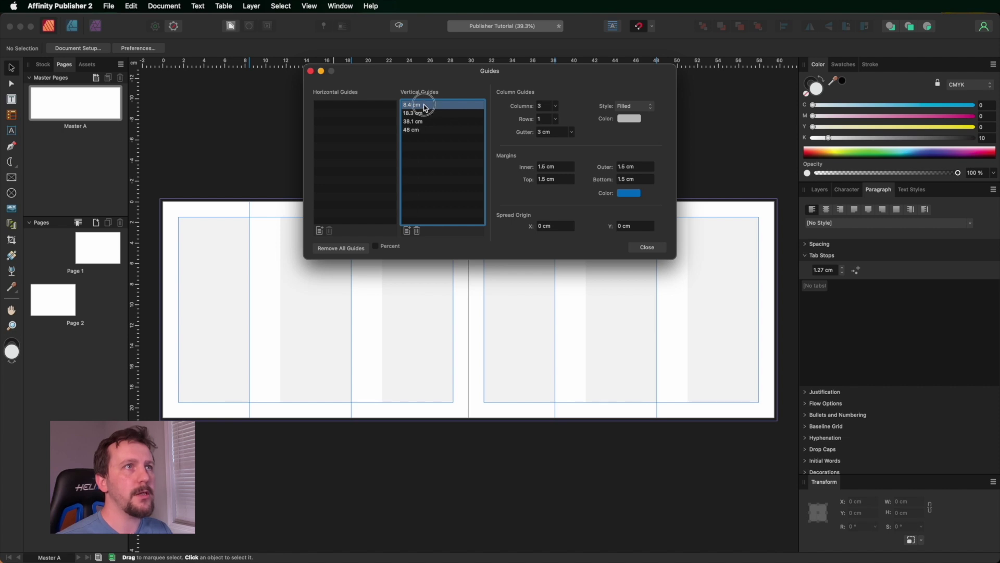
{"action": "left_click", "coordinate": [426, 105]}
{"action": "left_click", "coordinate": [428, 104]}
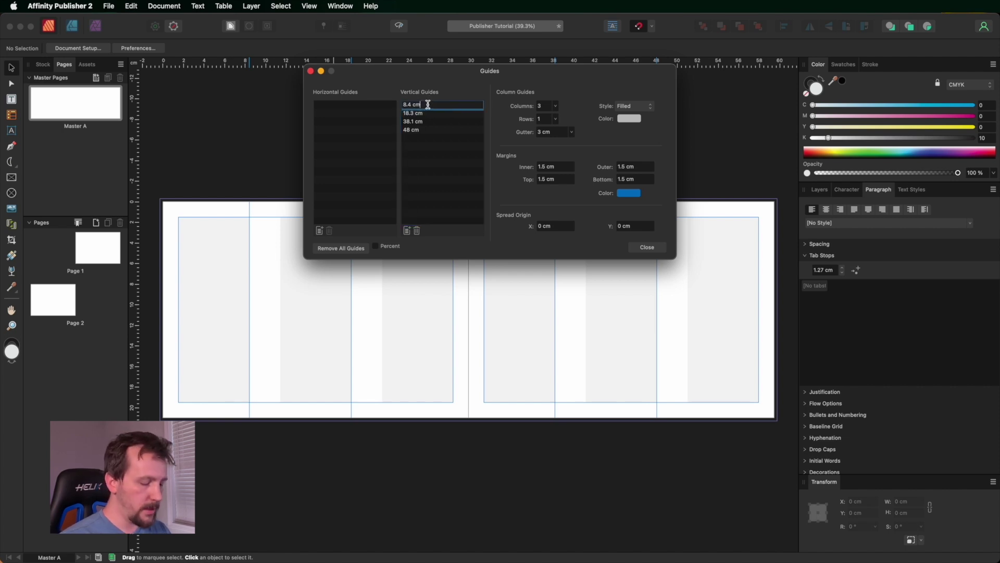
{"action": "key", "text": "shift"}
{"action": "type", "text": "+"}
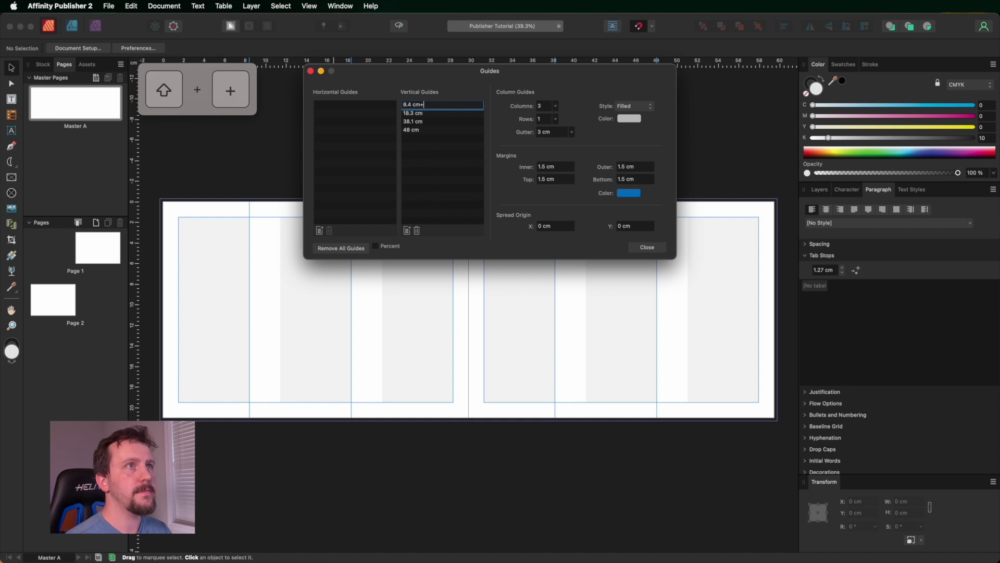
{"action": "type", "text": "1.5"}
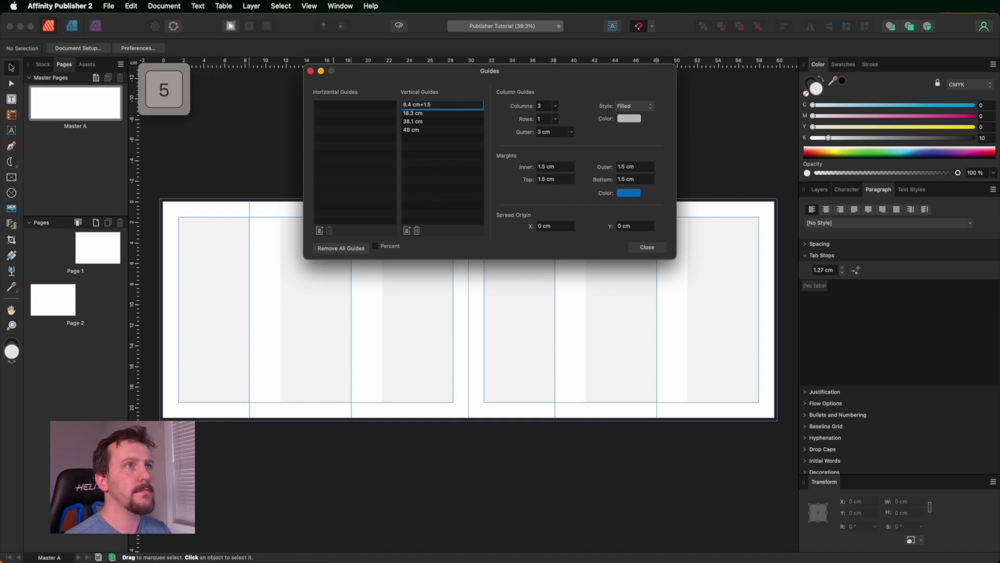
{"action": "key", "text": "Return"}
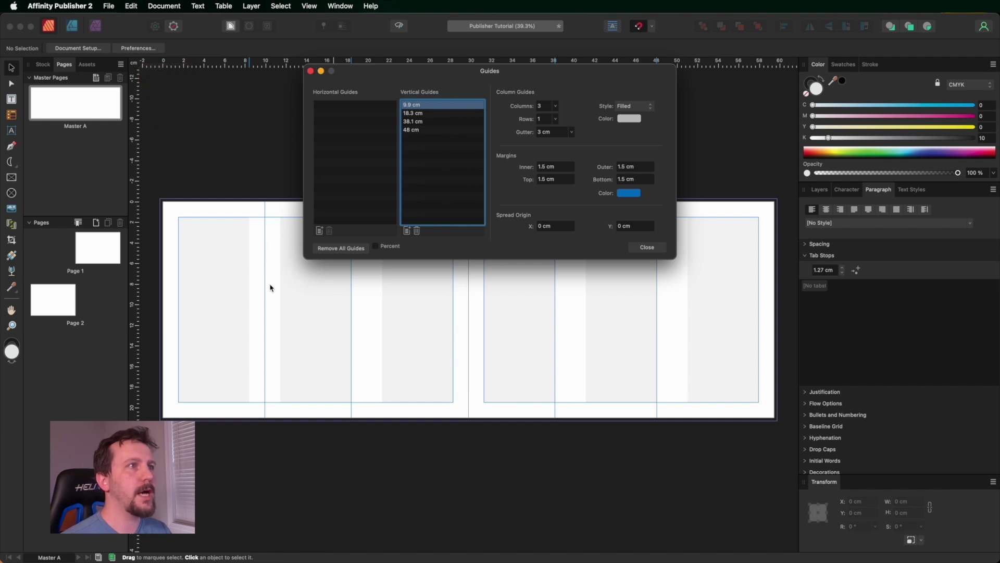
Add 1.5 cm to the positions of the second and third vertical guides to centre them in their gutters
{"action": "left_click", "coordinate": [433, 113]}
{"action": "left_click", "coordinate": [434, 113]}
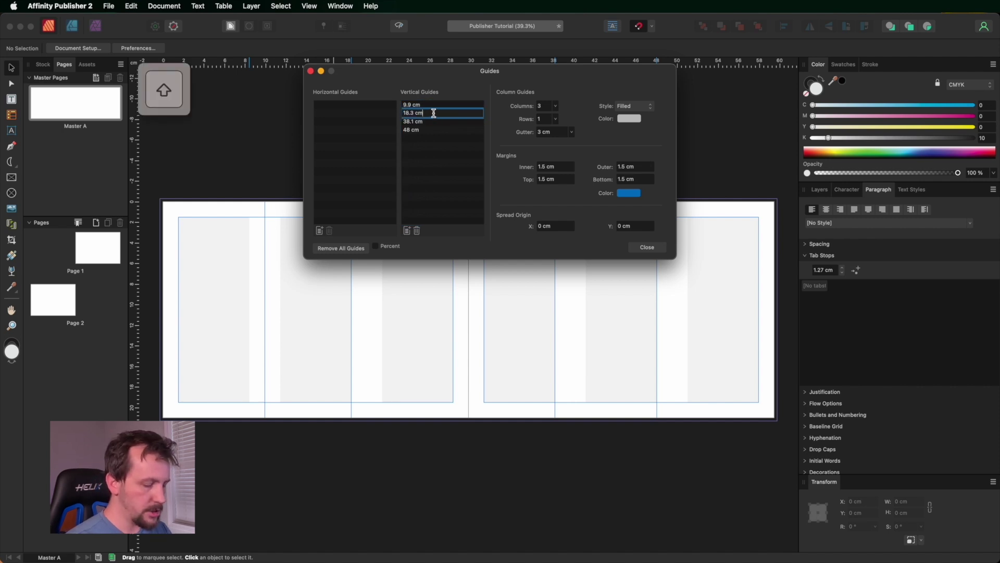
{"action": "type", "text": "+1.5"}
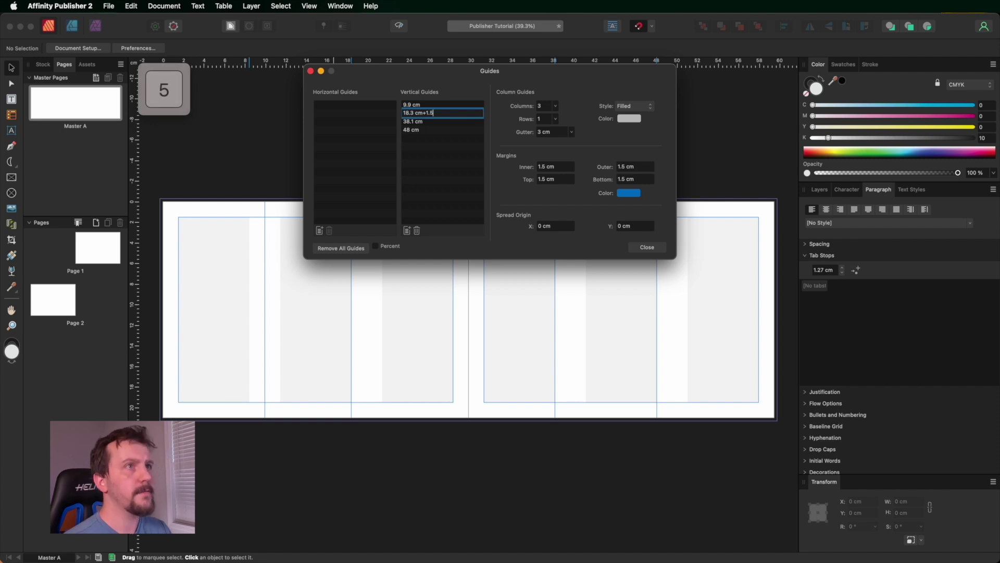
{"action": "key", "text": "Return"}
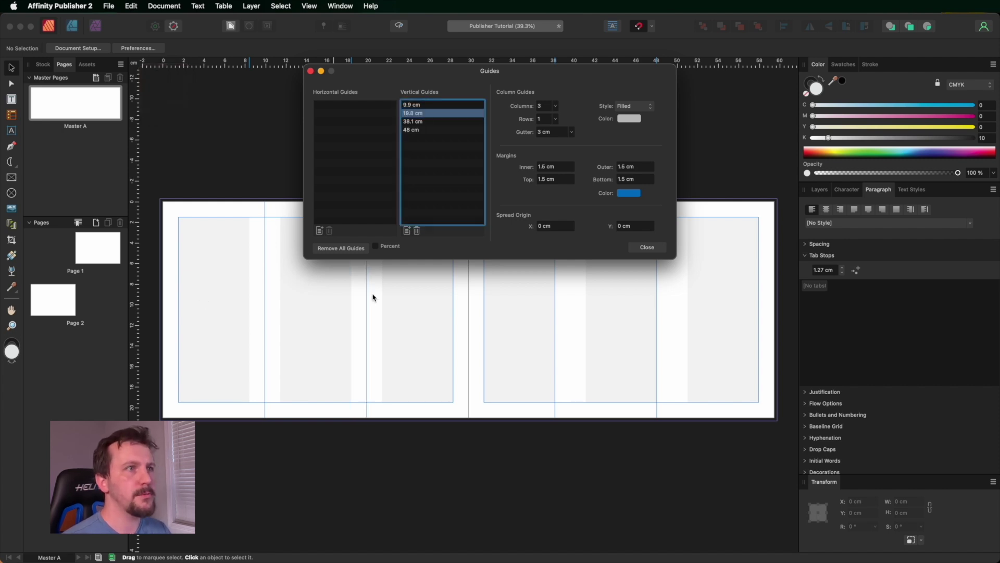
{"action": "double_click", "coordinate": [432, 122]}
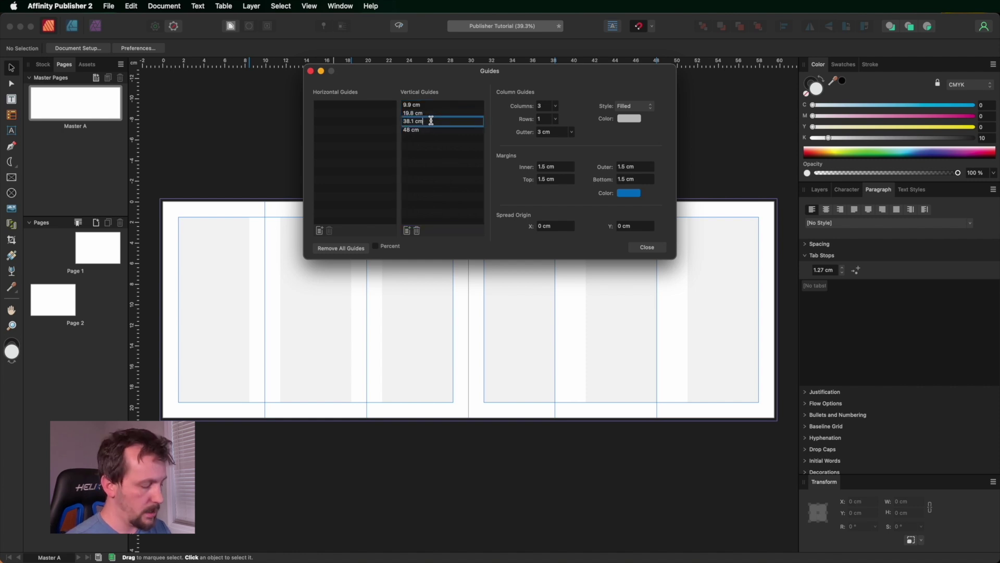
{"action": "type", "text": "+1.5"}
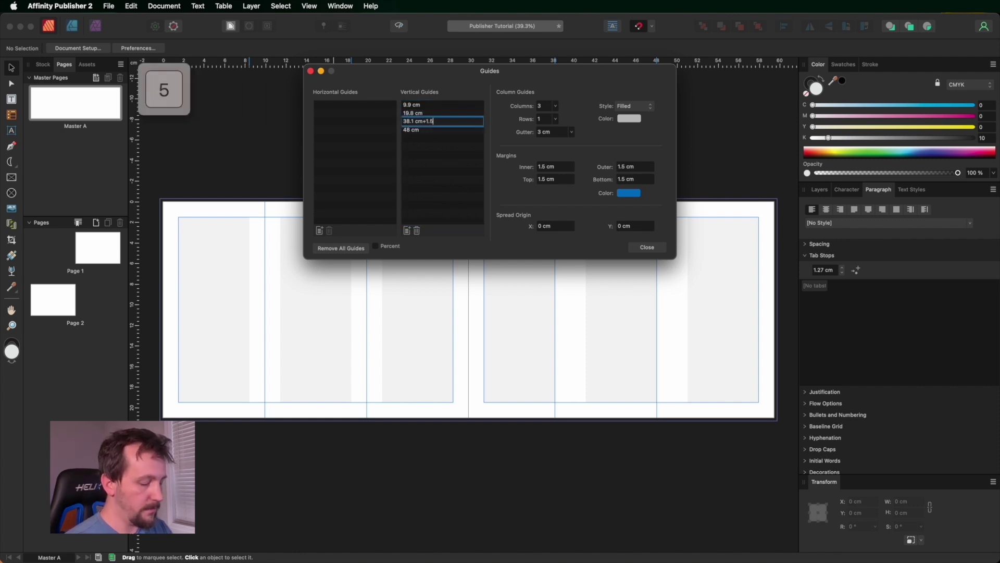
{"action": "key", "text": "Return"}
Add 1.5 cm to the fourth vertical guide's position to centre it in its gutter, and close the guide settings
{"action": "double_click", "coordinate": [436, 130]}
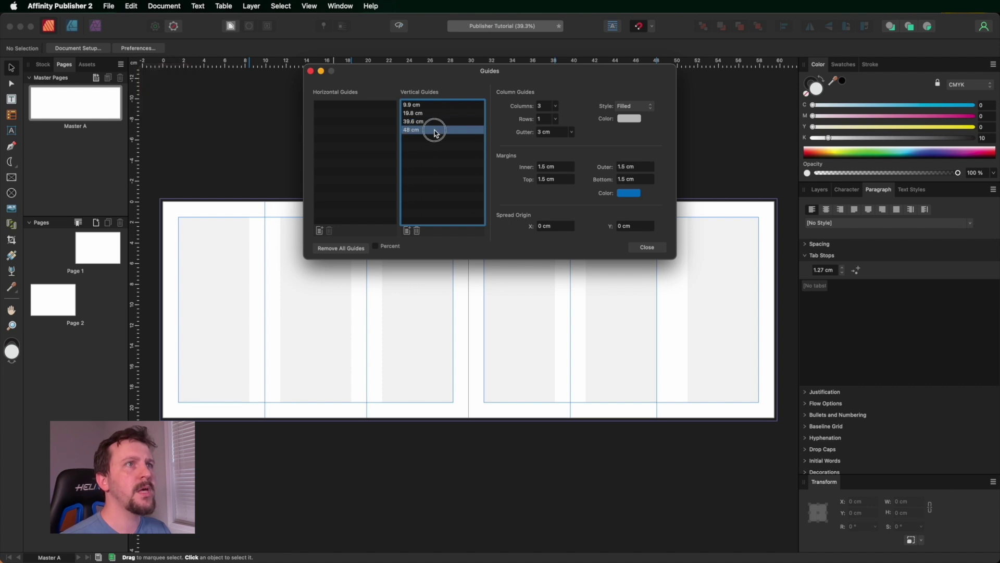
{"action": "type", "text": "+"}
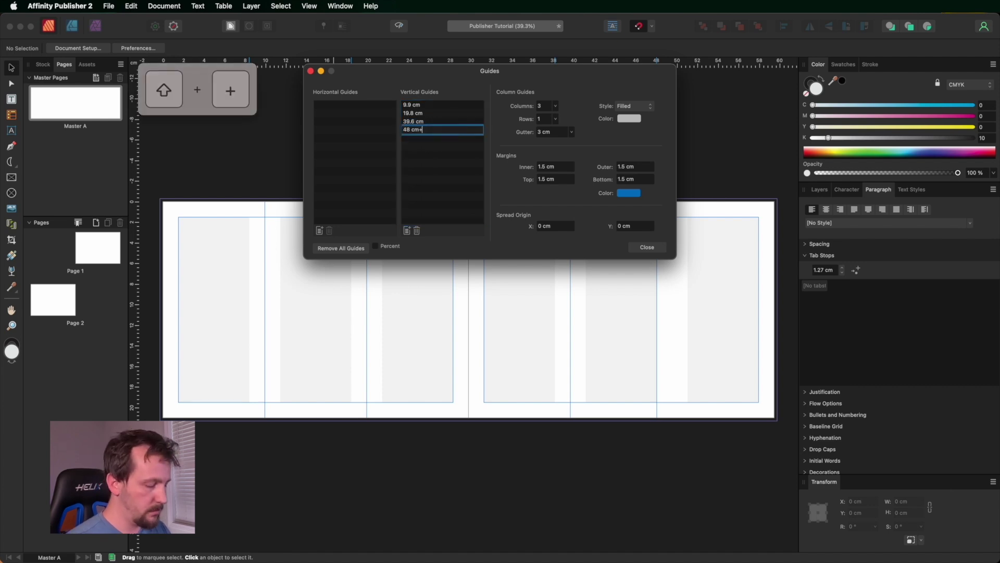
{"action": "type", "text": "1.5"}
{"action": "key", "text": "Return"}
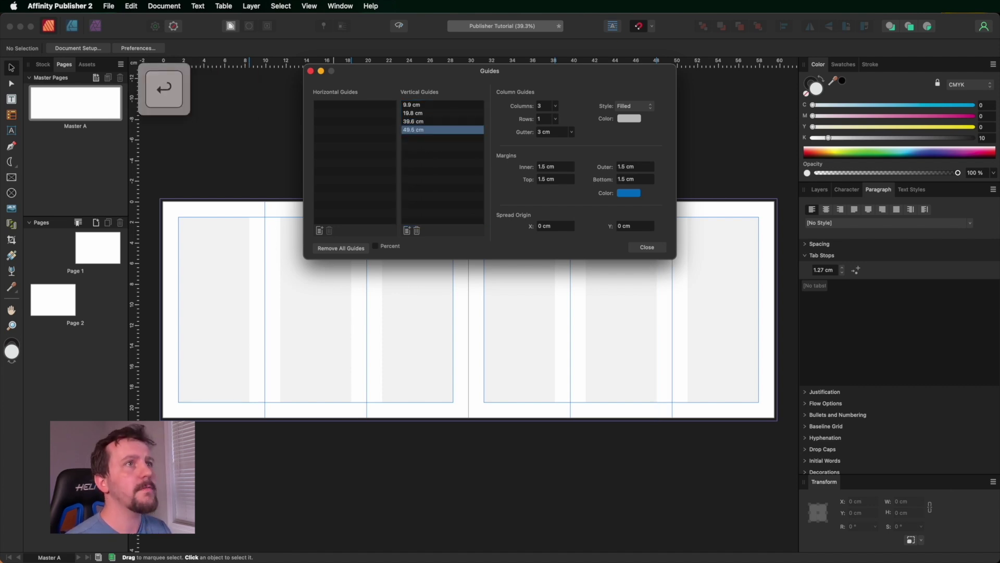
{"action": "left_click", "coordinate": [649, 251]}
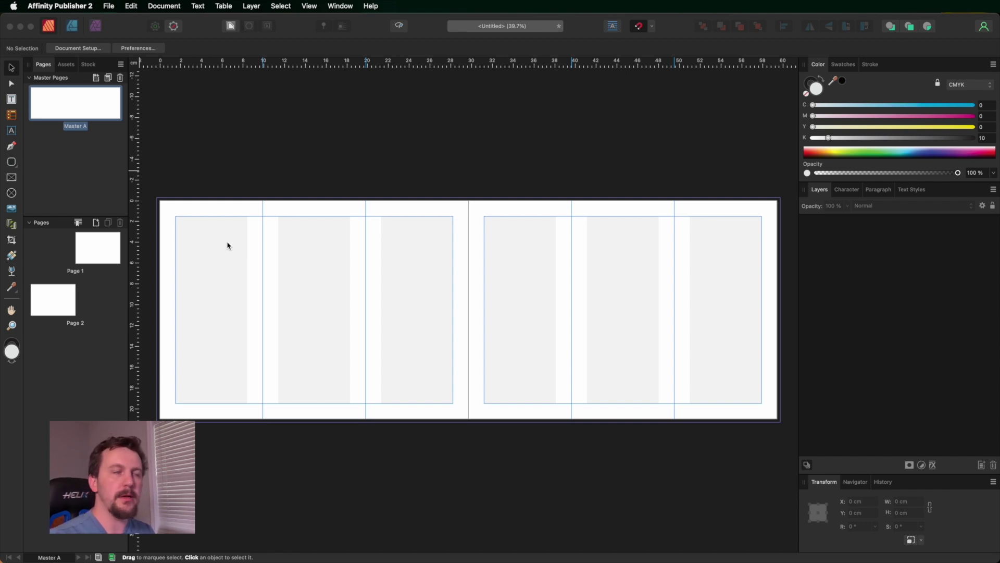
On page 1, add the artistic text "Ice Cream restaurant" on two lines at the top of the third column
{"action": "double_click", "coordinate": [95, 254]}
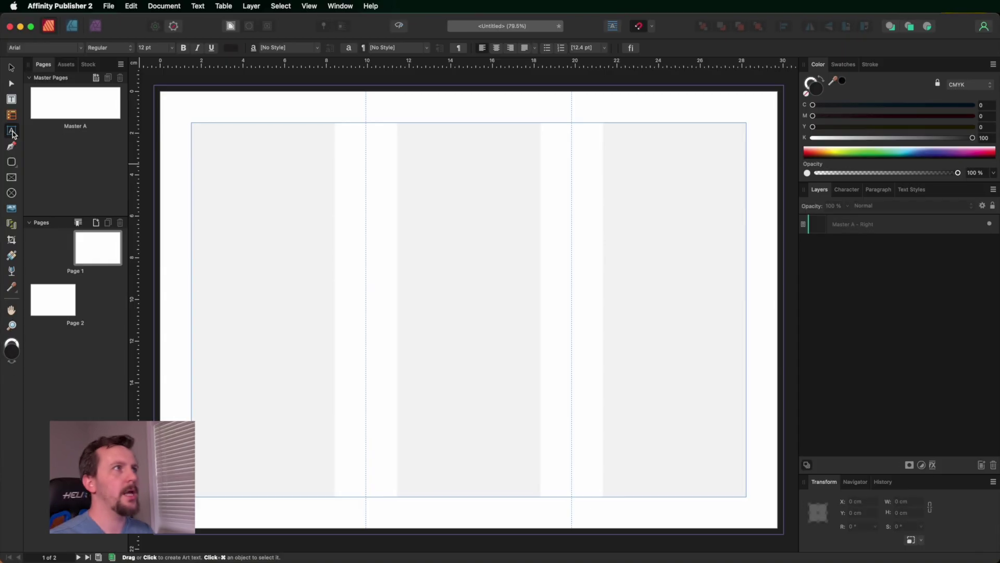
{"action": "key", "text": "t"}
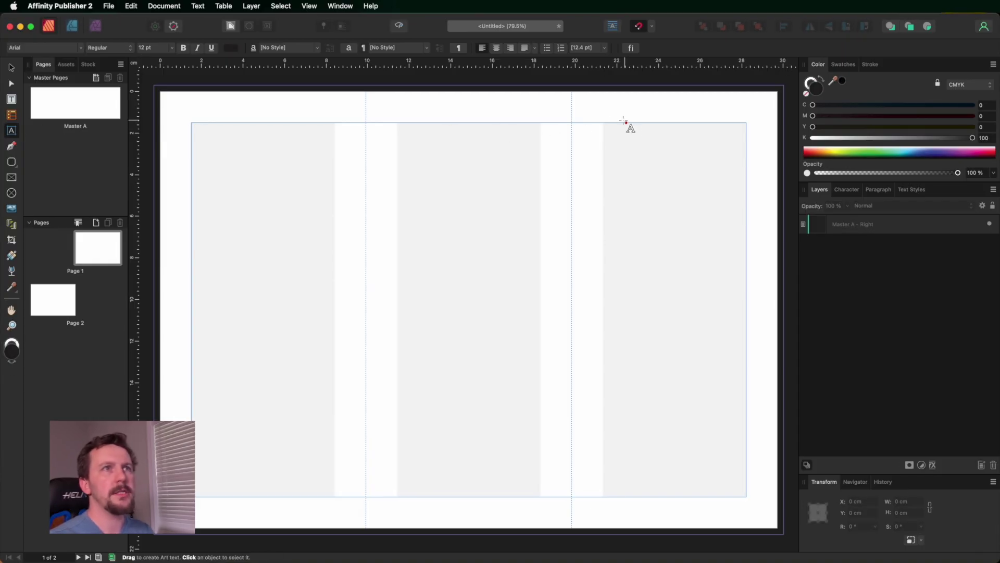
{"action": "left_click_drag", "start_coordinate": [603, 123], "coordinate": [638, 146]}
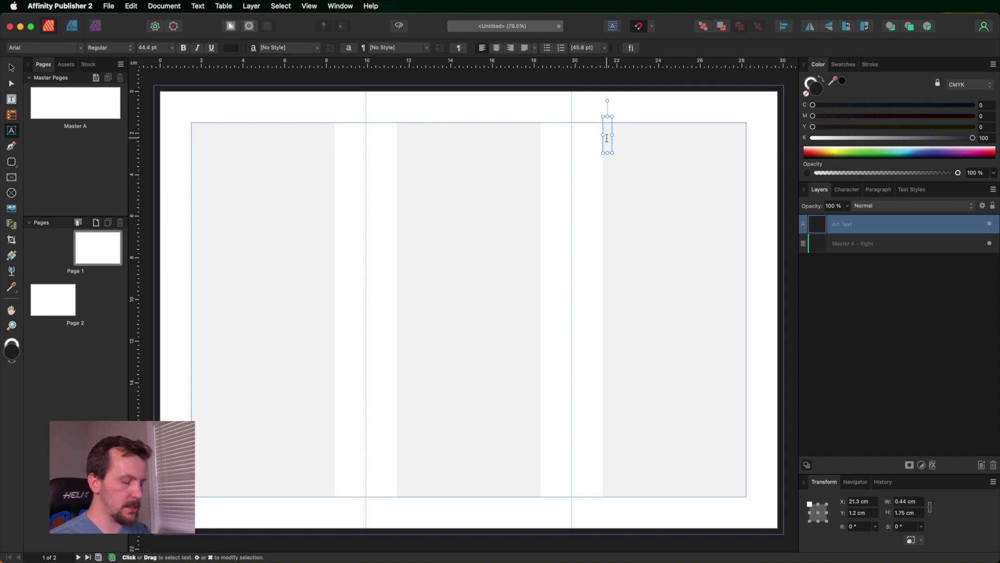
{"action": "type", "text": "Ice"}
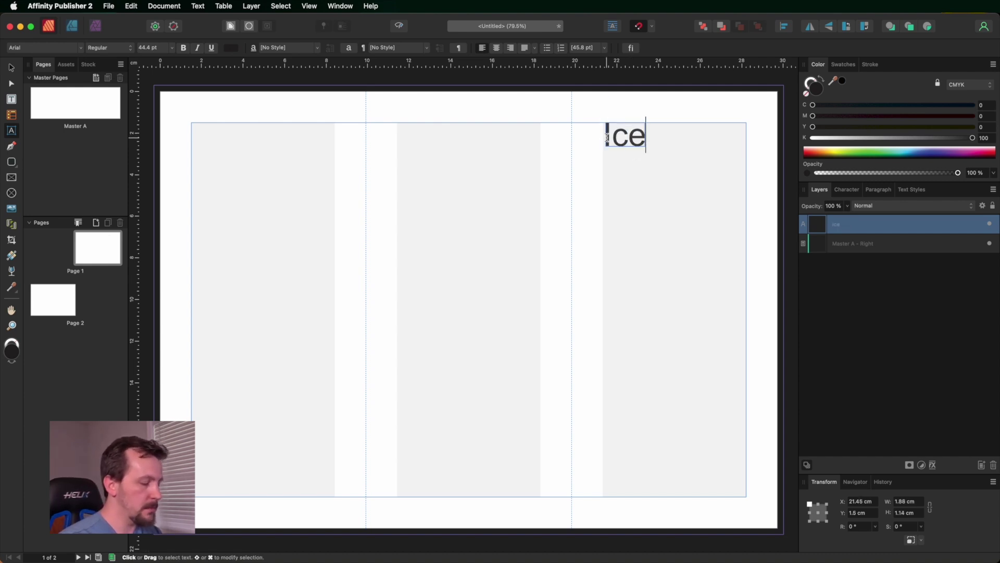
{"action": "type", "text": " Cream "}
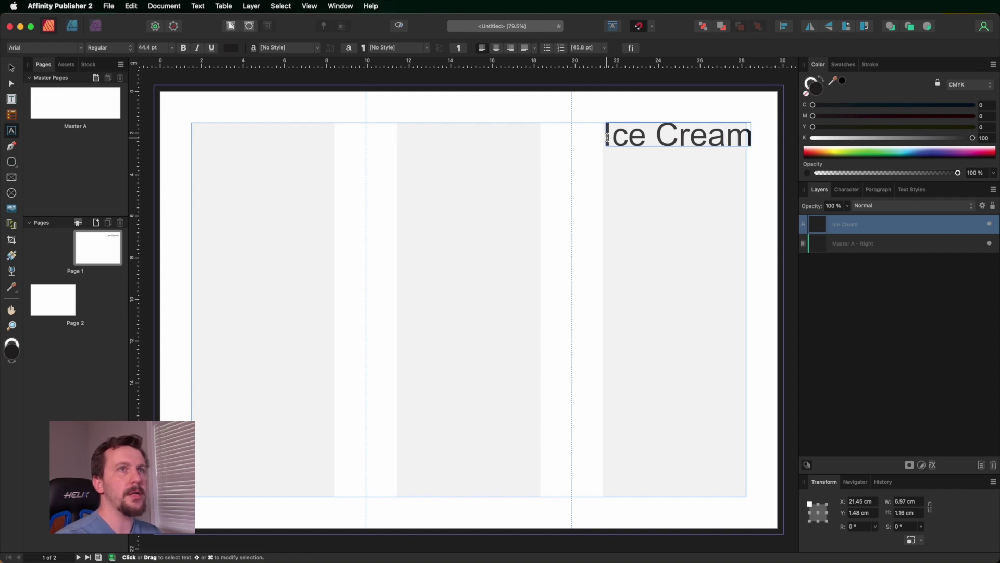
{"action": "type", "text": "restaurant"}
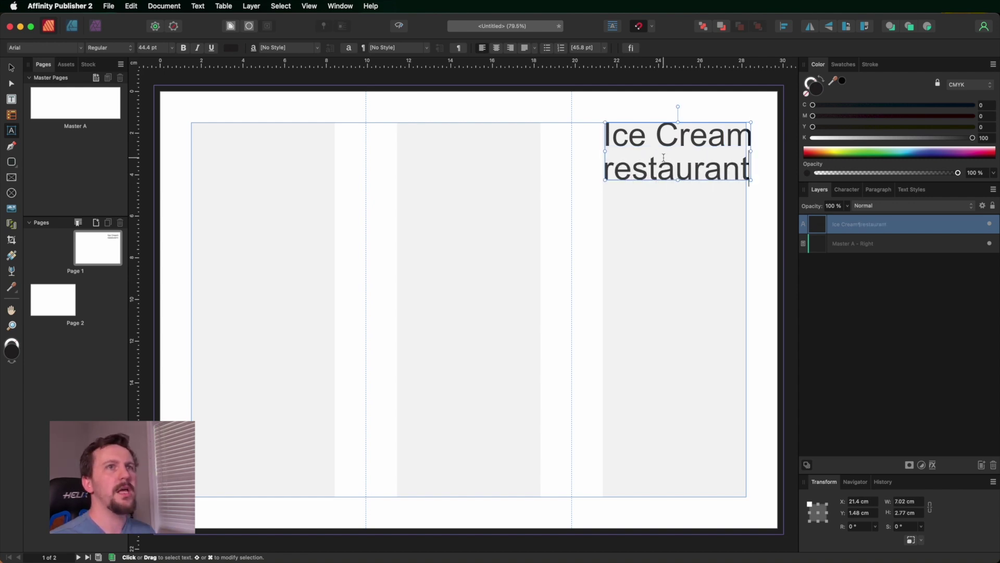
Scale the title text down to about 6.8 cm wide so it fits the third column
{"action": "key", "text": "Escape"}
{"action": "left_click", "coordinate": [12, 68]}
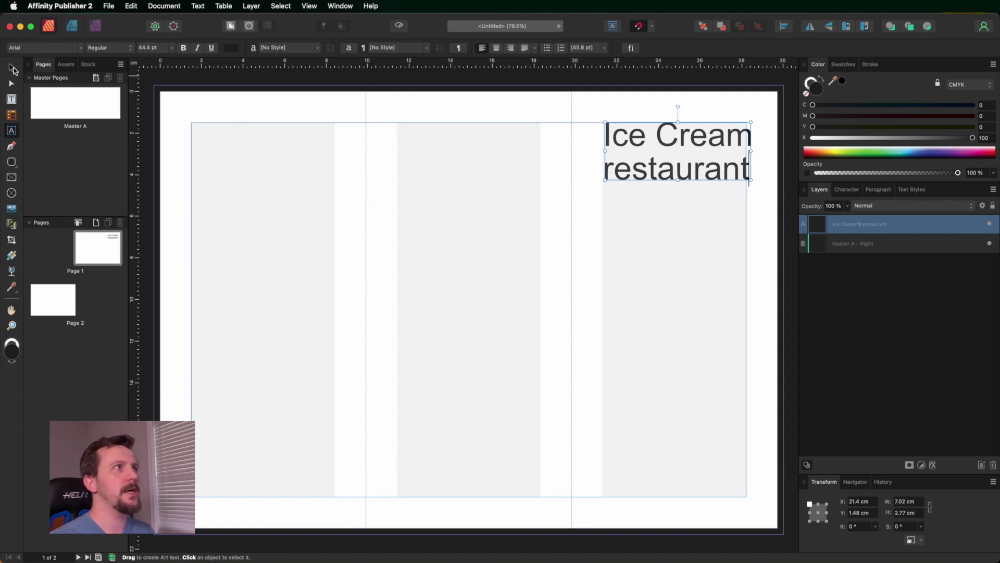
{"action": "left_click_drag", "start_coordinate": [749, 180], "coordinate": [745, 178]}
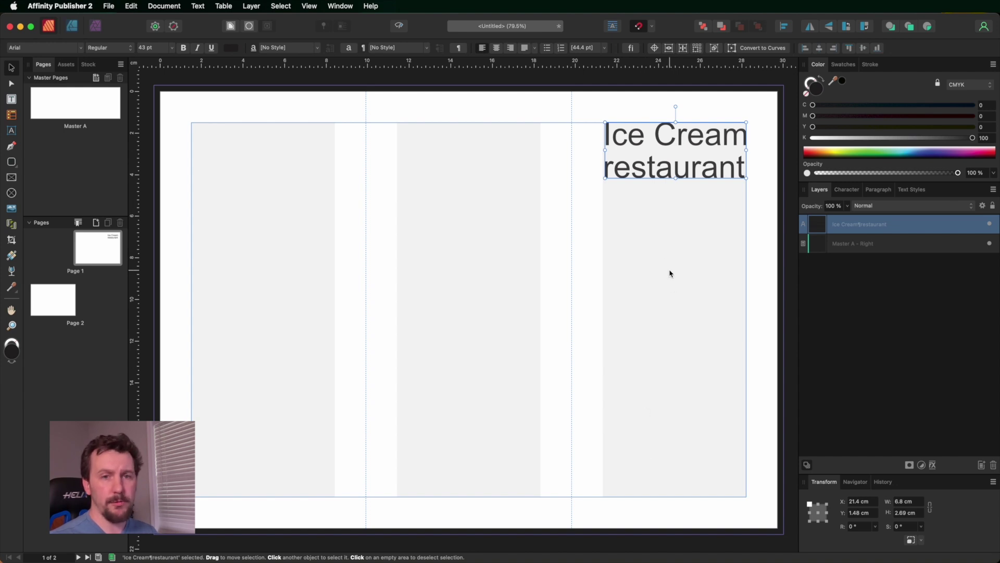
Draw a rectangular picture frame about 6.9 by 14.8 cm below the title, filling the rest of the third column
{"action": "left_click", "coordinate": [11, 178]}
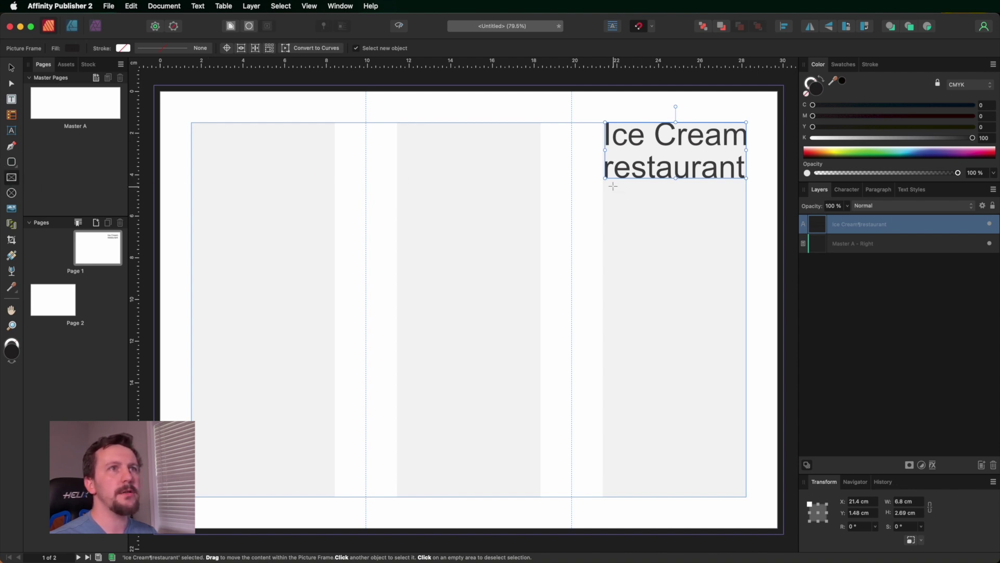
{"action": "left_click_drag", "start_coordinate": [604, 190], "coordinate": [744, 496]}
{"action": "left_click_drag", "start_coordinate": [603, 189], "coordinate": [603, 188]}
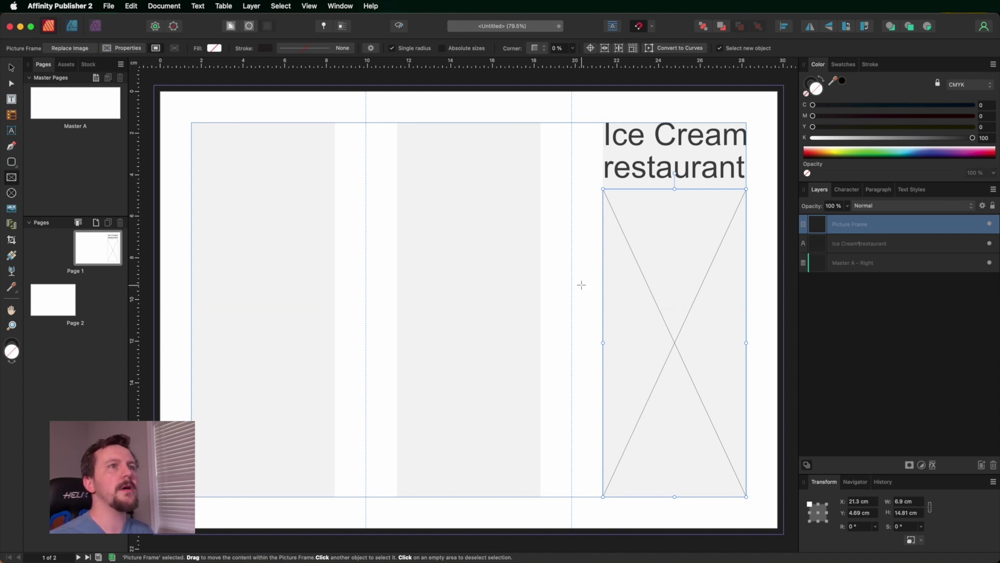
Draw a text frame about 6.9 by 15.3 cm in the middle column and enter the headings "About us" and "Contact us" separated by an empty line
{"action": "key", "text": "t"}
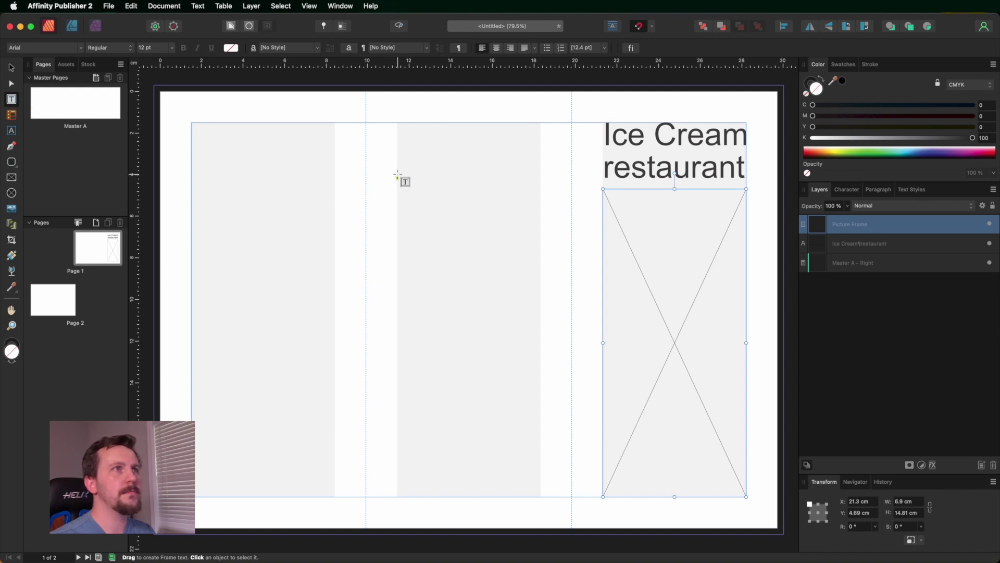
{"action": "left_click_drag", "start_coordinate": [397, 177], "coordinate": [540, 497]}
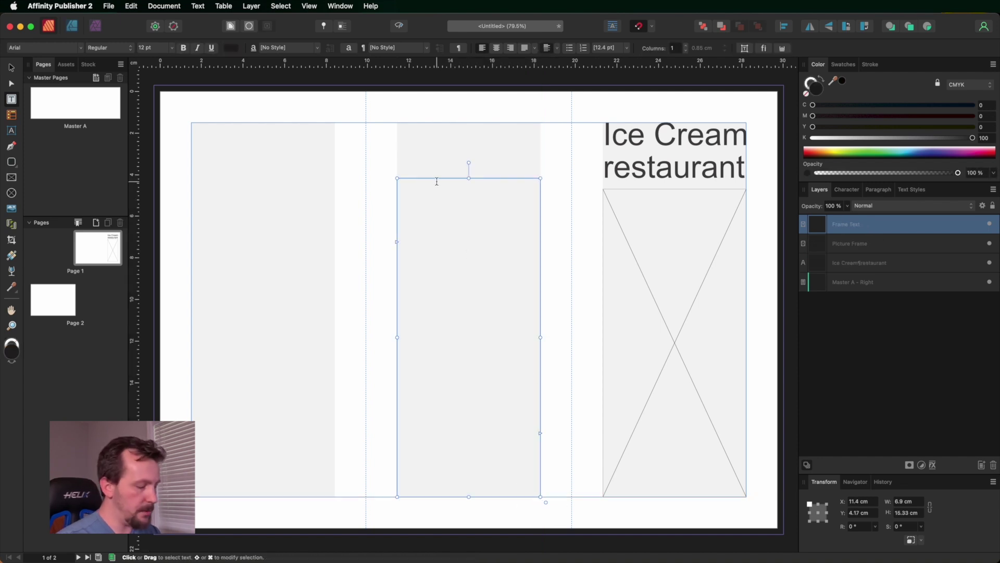
{"action": "type", "text": "About us"}
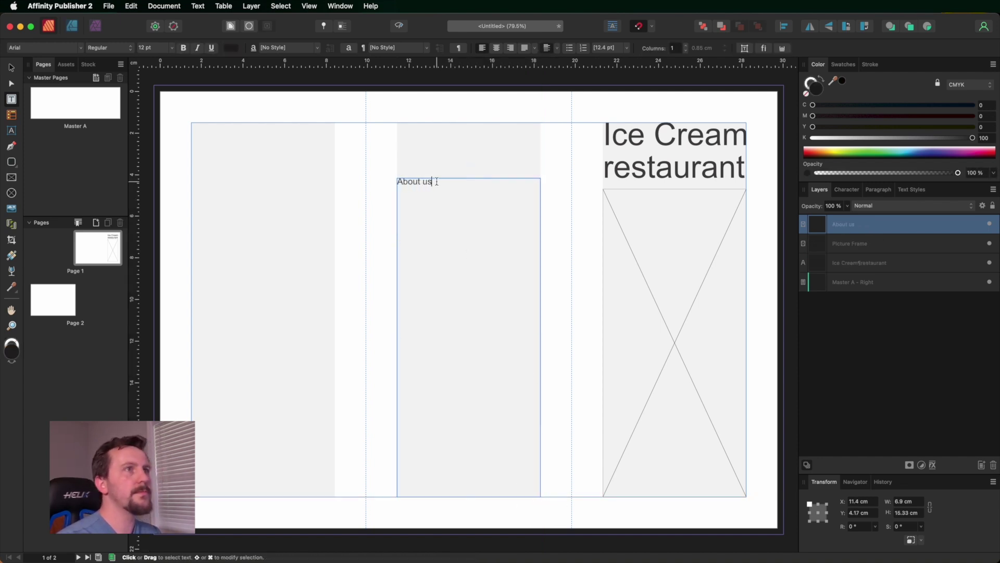
{"action": "key", "text": "Escape"}
{"action": "key", "text": "Return"}
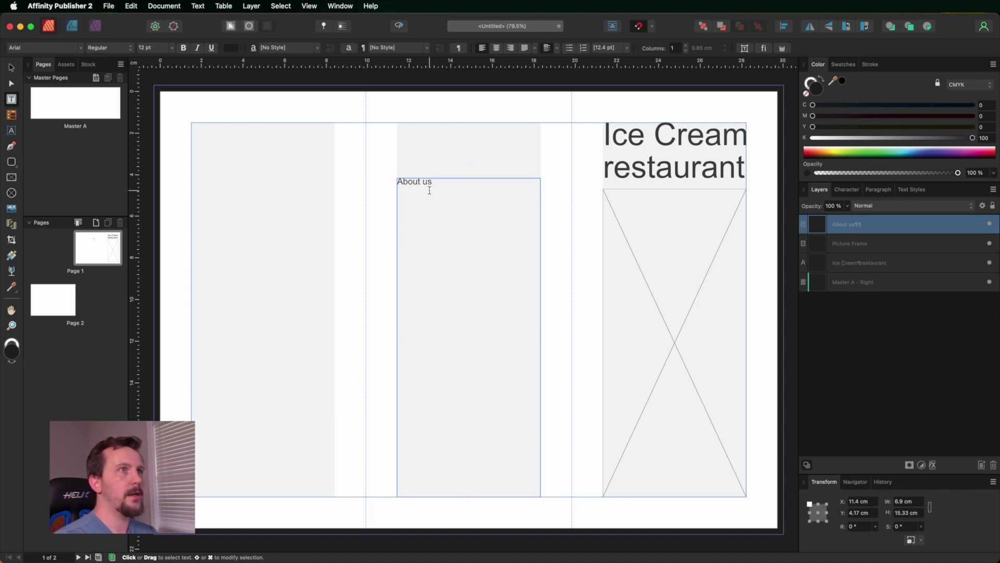
{"action": "type", "text": "Contact us"}
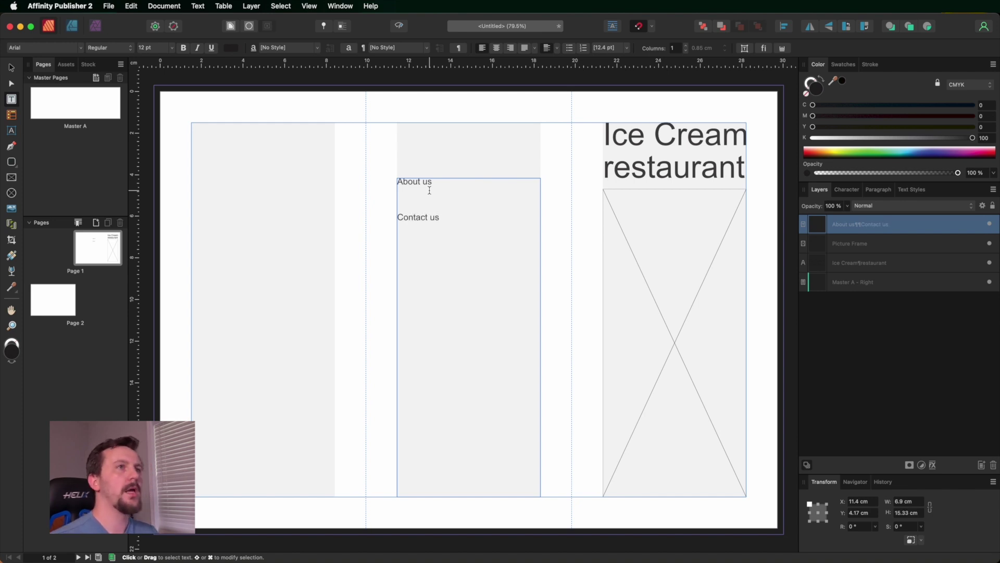
Insert filler text between the "About us" and "Contact us" headings and expand the field into editable text
{"action": "left_click", "coordinate": [405, 199]}
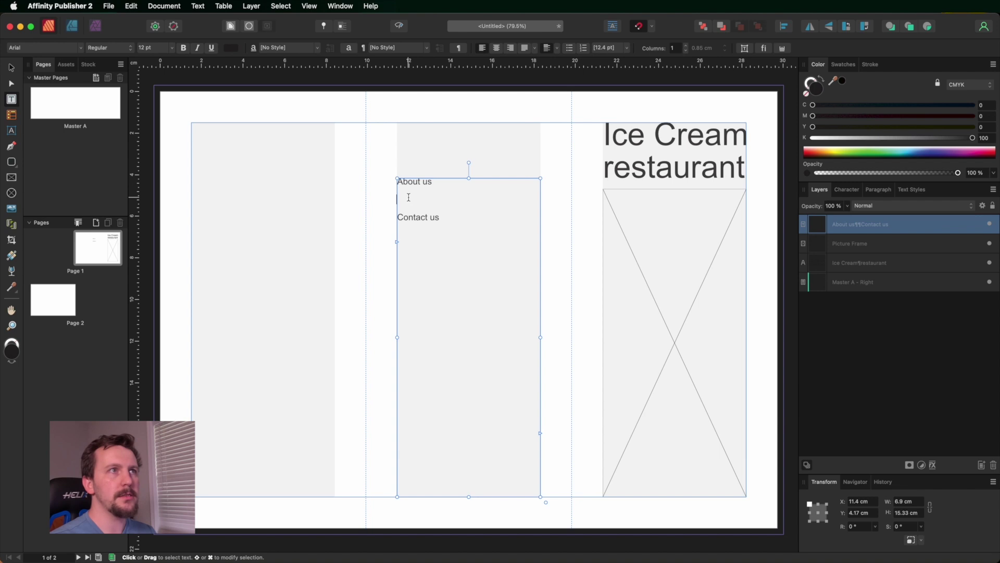
{"action": "right_click", "coordinate": [409, 198]}
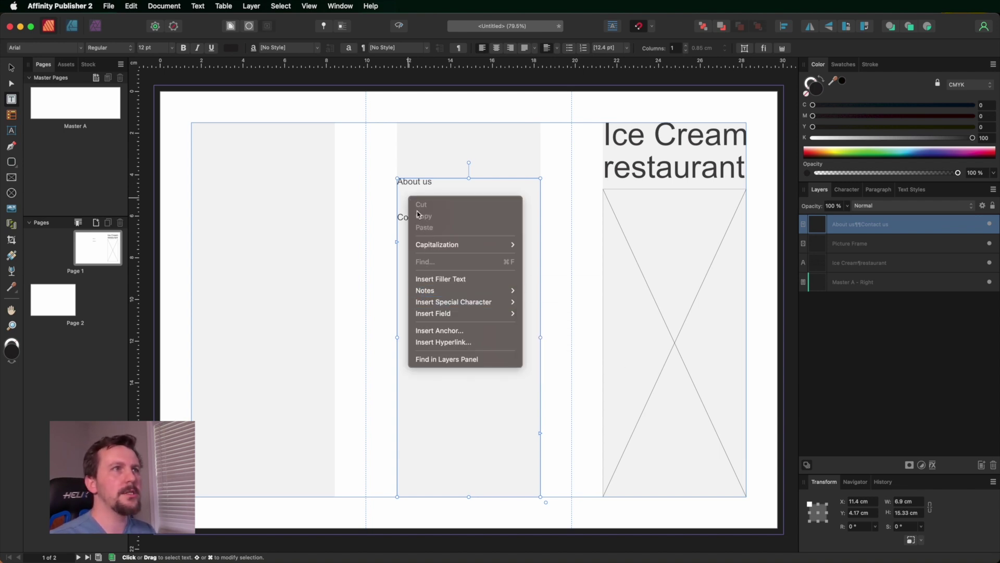
{"action": "left_click", "coordinate": [444, 280]}
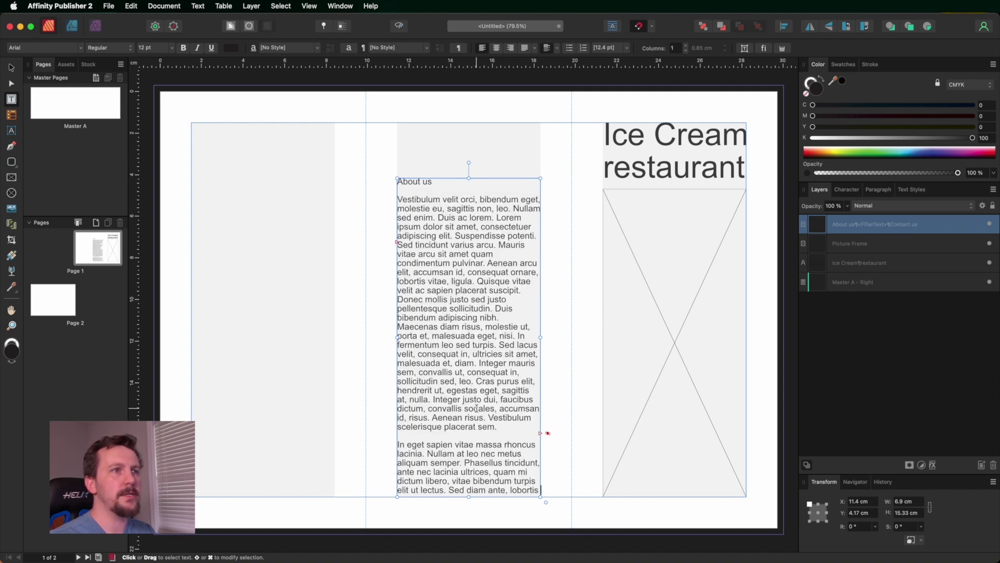
{"action": "right_click", "coordinate": [461, 360]}
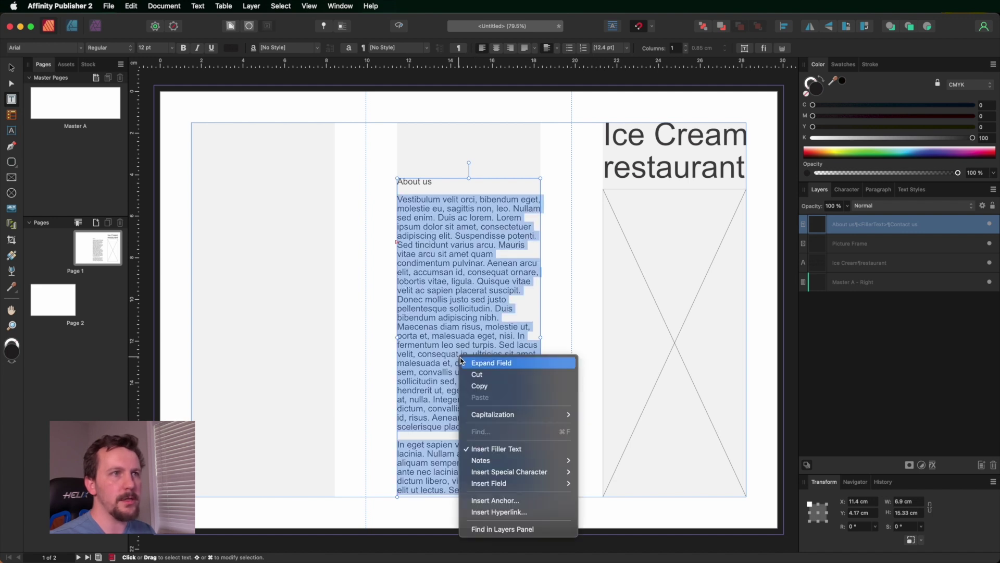
{"action": "left_click", "coordinate": [476, 363]}
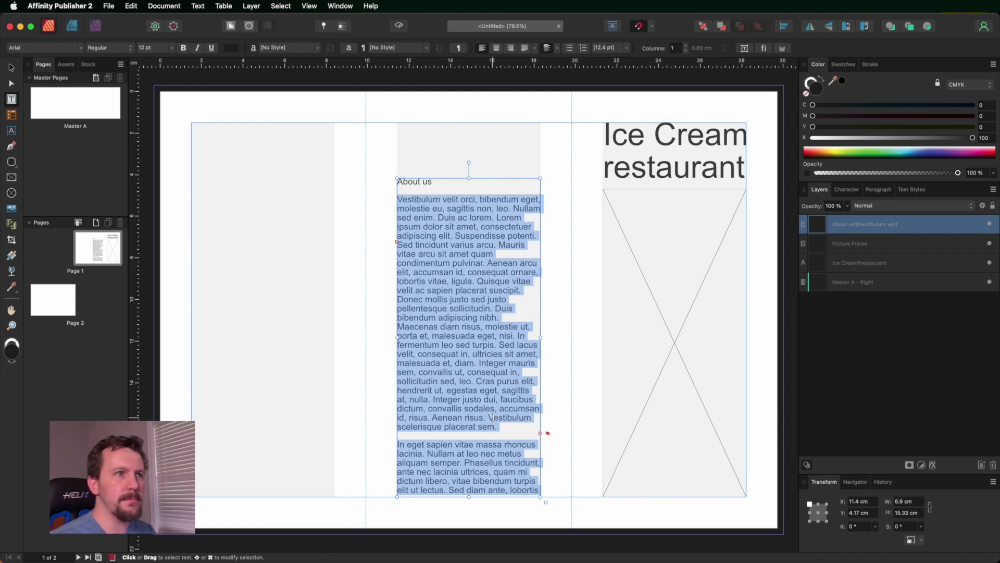
Delete the first filler paragraph and its leftover empty line under "About us"
{"action": "left_click_drag", "start_coordinate": [503, 427], "coordinate": [386, 201]}
{"action": "key", "text": "BackSpace"}
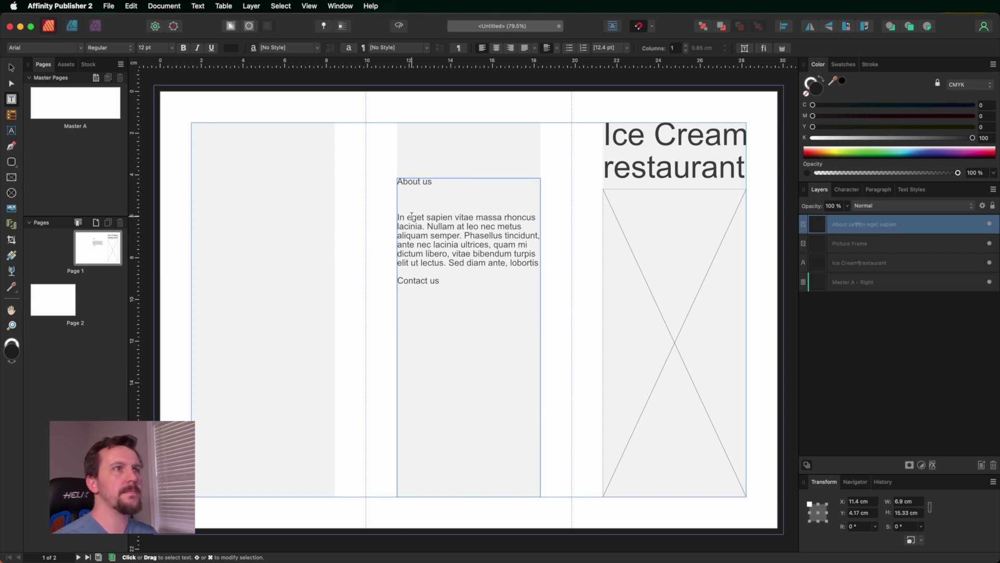
{"action": "key", "text": "BackSpace"}
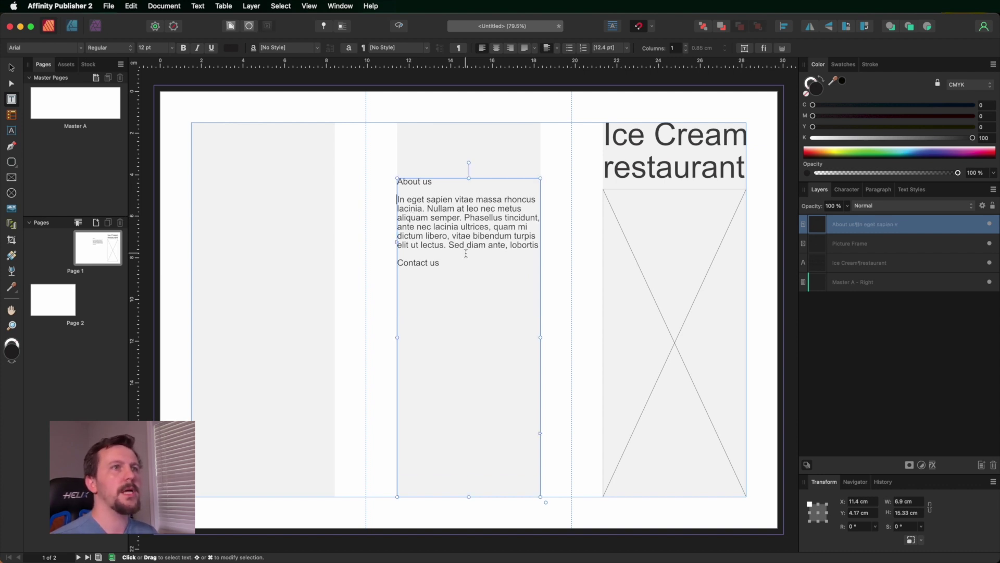
Copy the filler text from "Phasellus tincidunt" to "lobortis" and paste it as a second paragraph above "Contact us"
{"action": "left_click_drag", "start_coordinate": [539, 245], "coordinate": [464, 217]}
{"action": "key", "text": "super+c"}
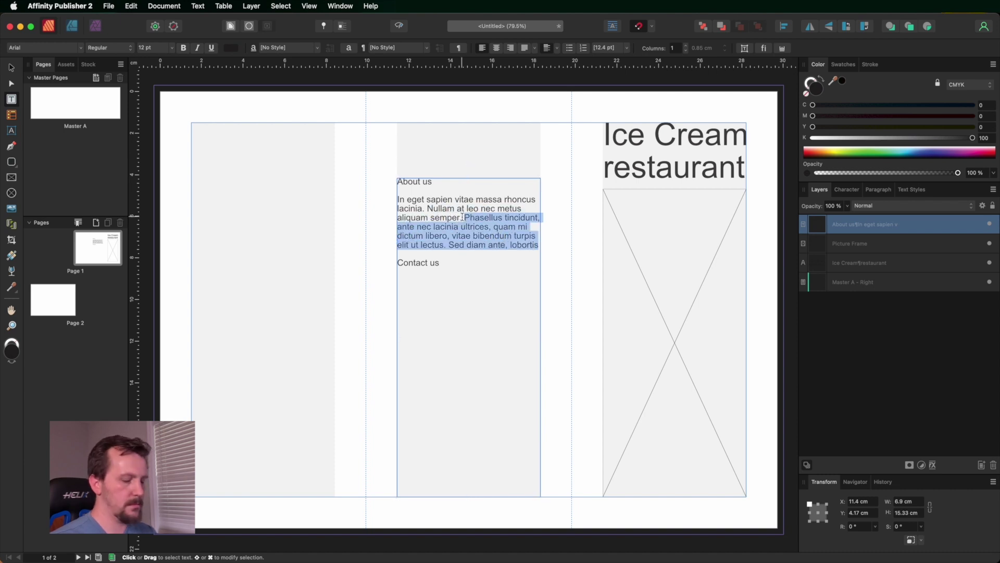
{"action": "key", "text": "Down"}
{"action": "key", "text": "Return"}
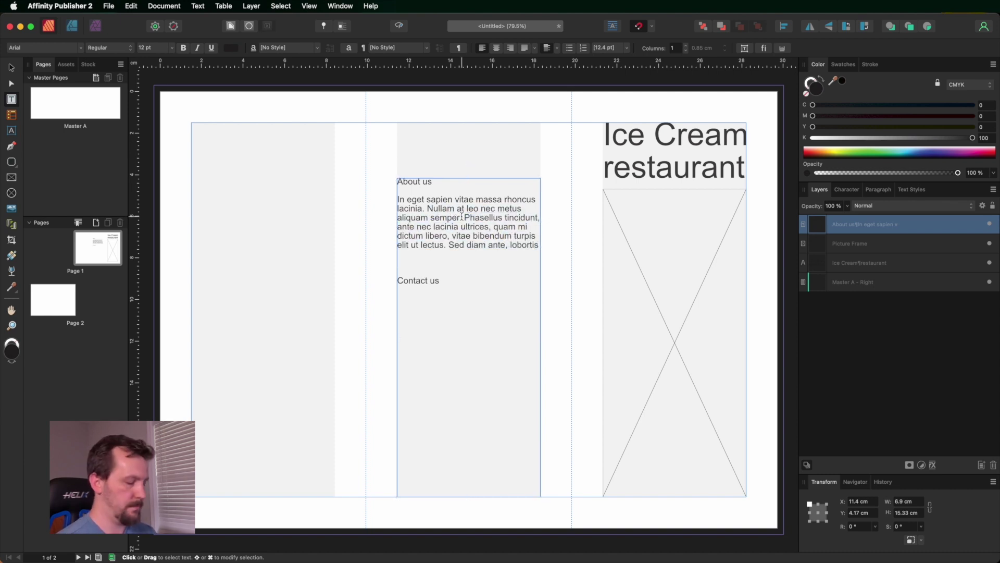
{"action": "key", "text": "super+v"}
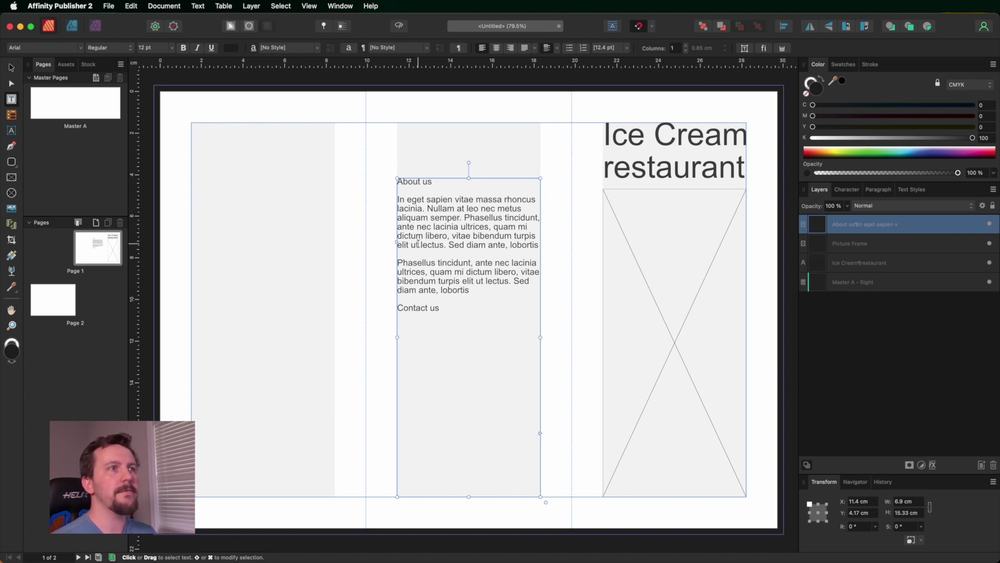
Copy the words "diam ante, lobortis" and paste them as three separate lines beneath "Contact us"
{"action": "left_click", "coordinate": [464, 301]}
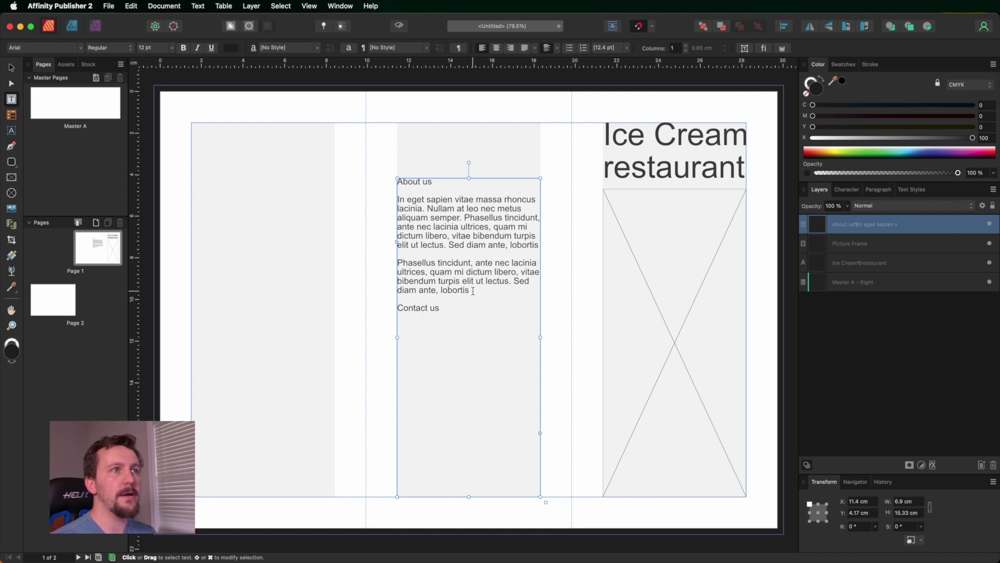
{"action": "left_click_drag", "start_coordinate": [474, 291], "coordinate": [396, 287]}
{"action": "key", "text": "super+c"}
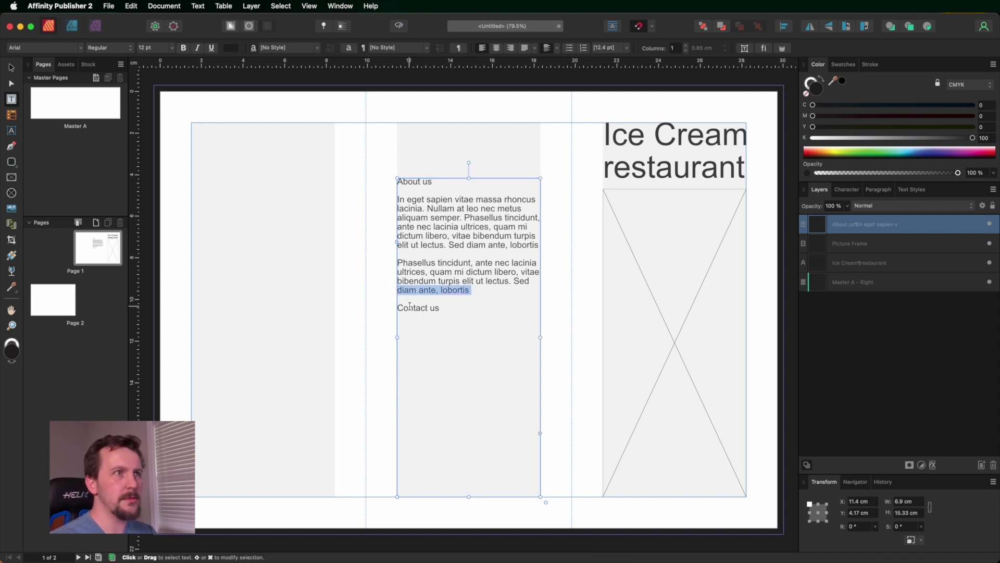
{"action": "left_click", "coordinate": [411, 321]}
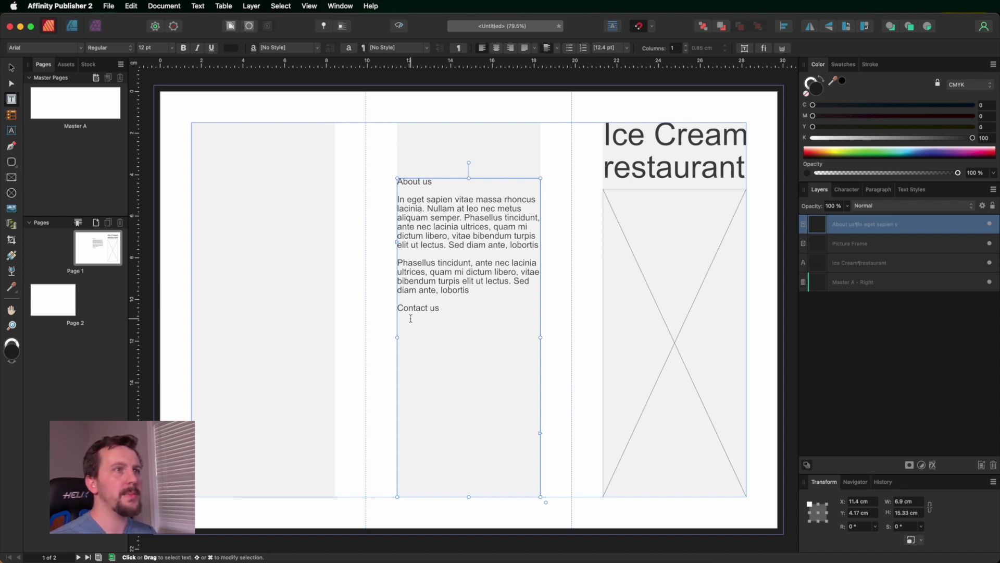
{"action": "key", "text": "super+v"}
{"action": "key", "text": "Return"}
{"action": "key", "text": "super+v"}
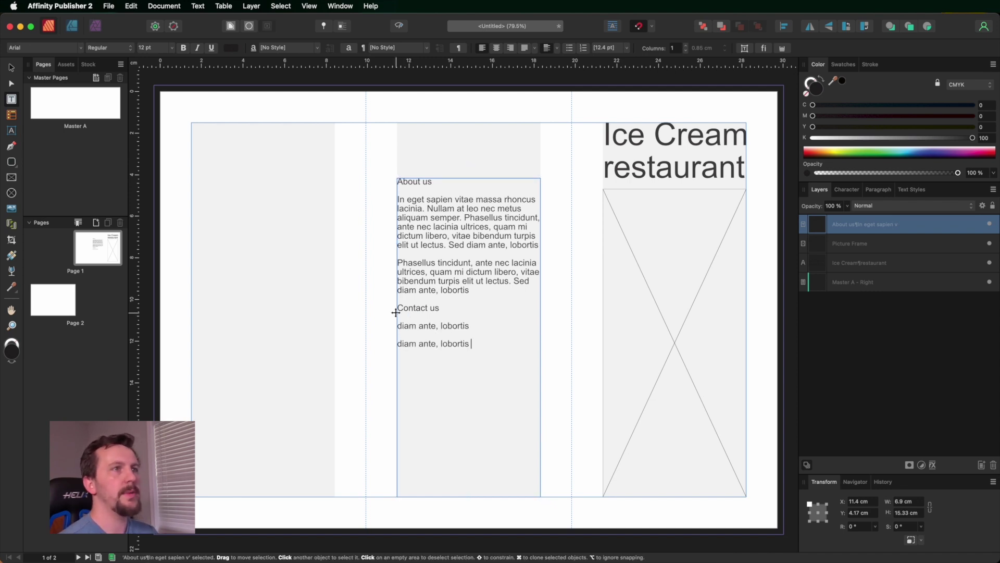
{"action": "key", "text": "super+v"}
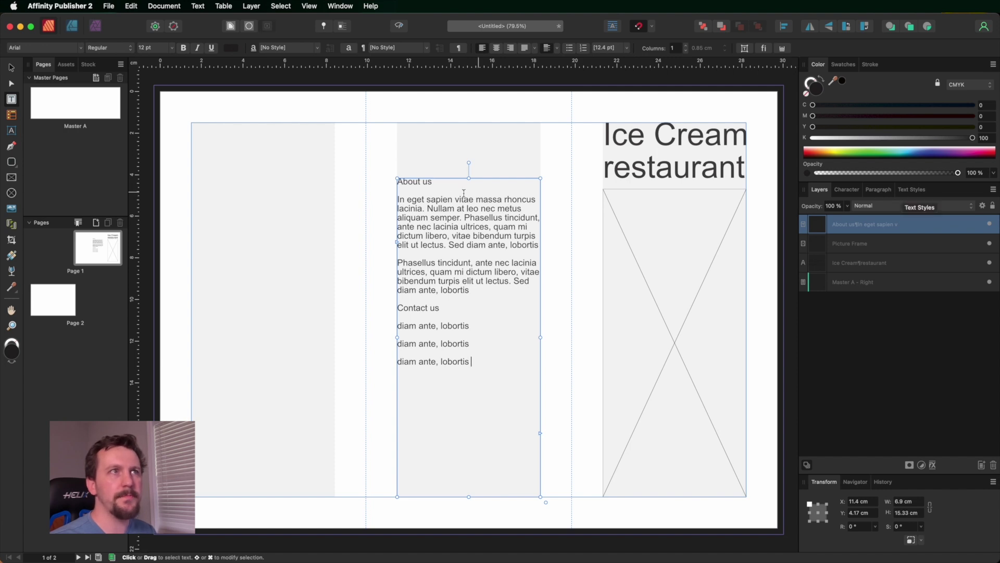
Bring the text styles list beside the middle column and apply the Heading 2 style to "About us" and "Contact us"
{"action": "left_click", "coordinate": [434, 180]}
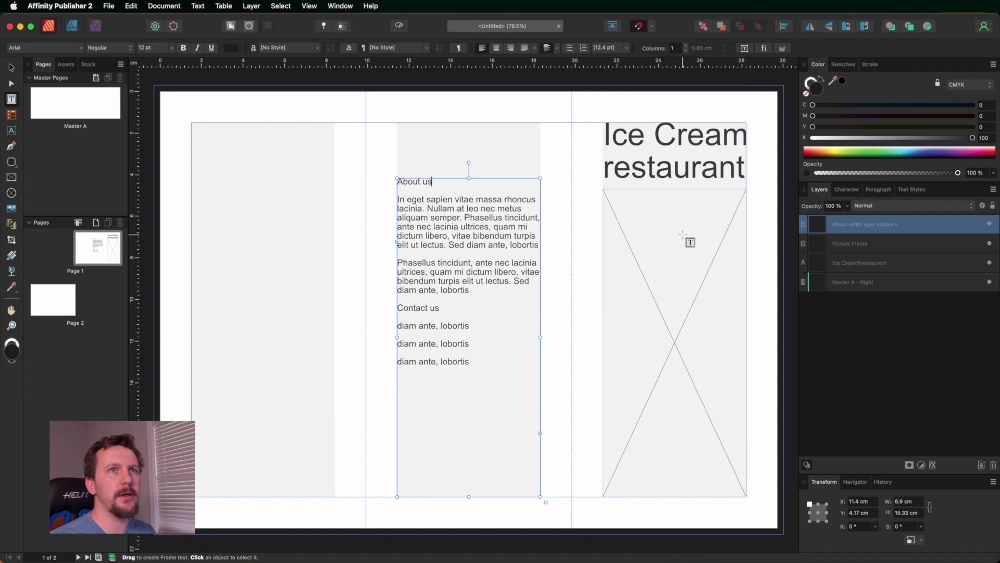
{"action": "left_click", "coordinate": [885, 190]}
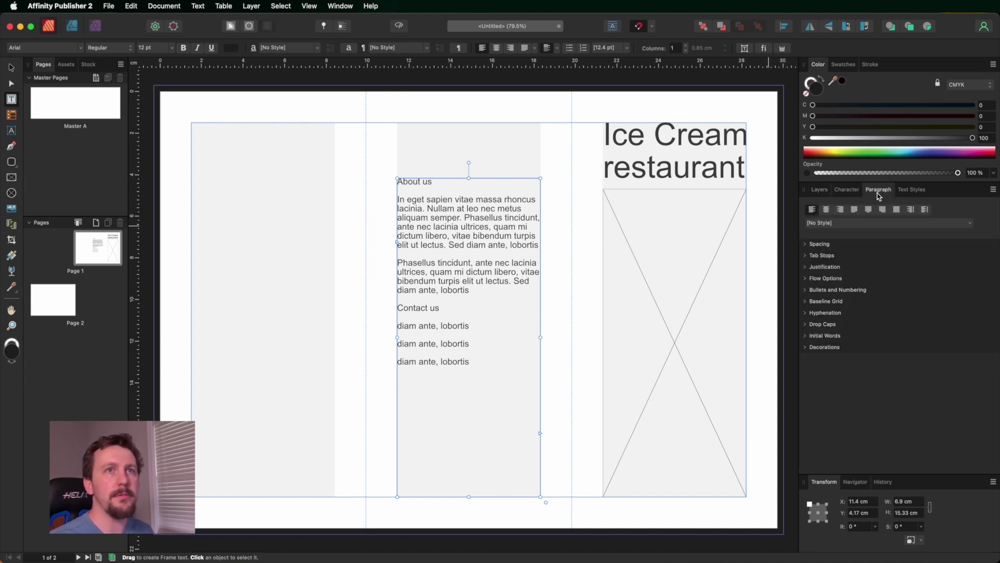
{"action": "left_click", "coordinate": [912, 191]}
{"action": "left_click_drag", "start_coordinate": [913, 190], "coordinate": [576, 183]}
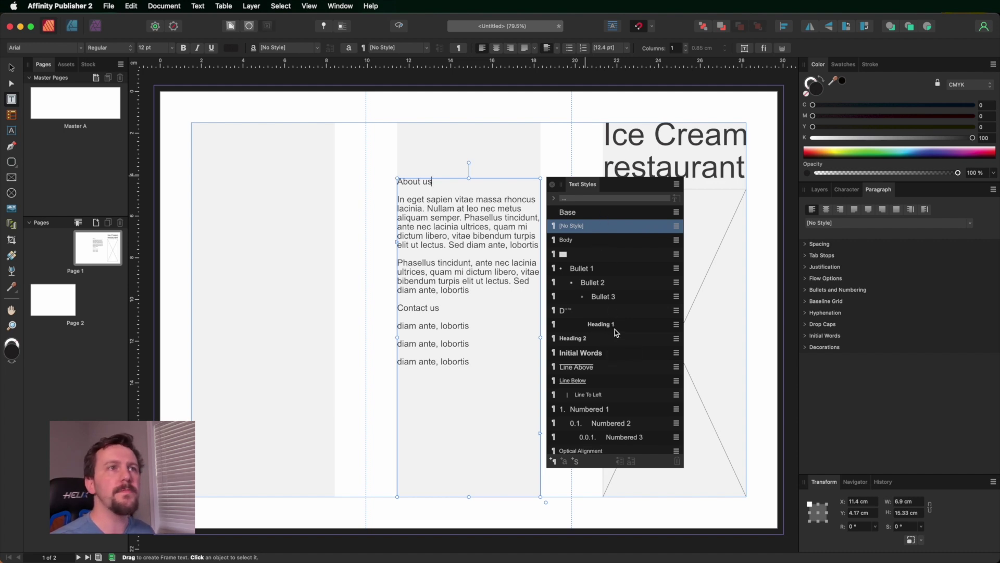
{"action": "left_click", "coordinate": [436, 182]}
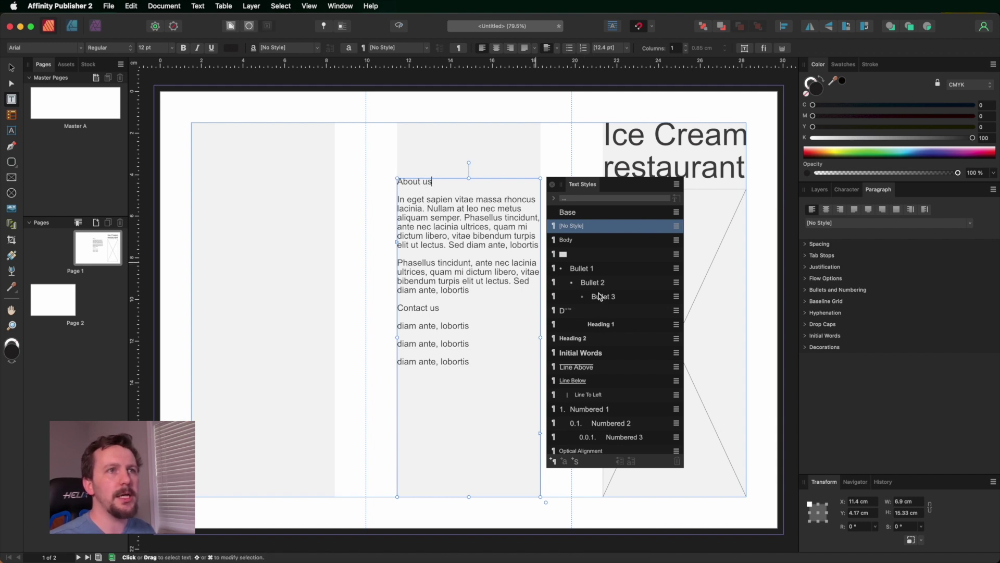
{"action": "left_click", "coordinate": [588, 339]}
{"action": "left_click", "coordinate": [435, 308]}
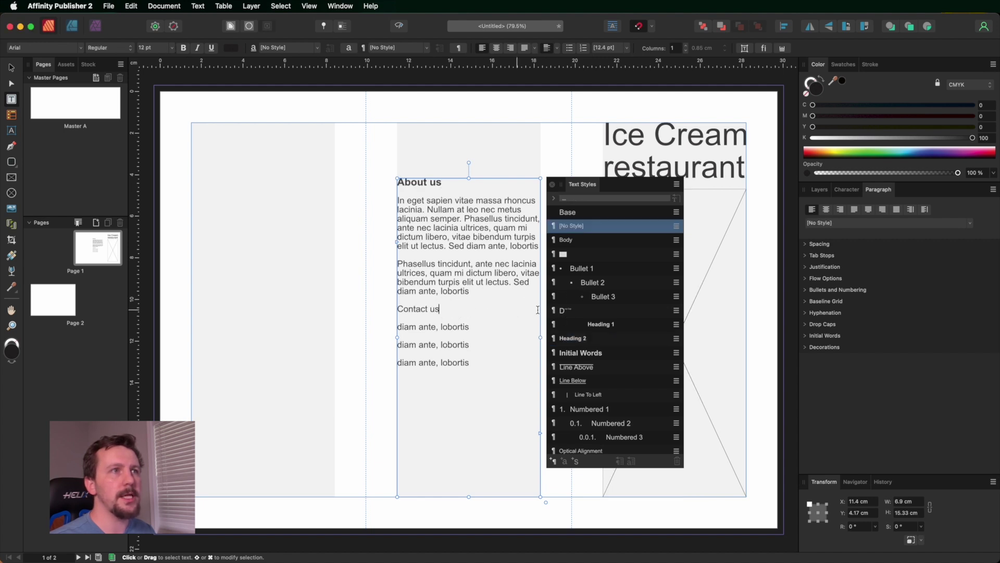
{"action": "left_click", "coordinate": [573, 339]}
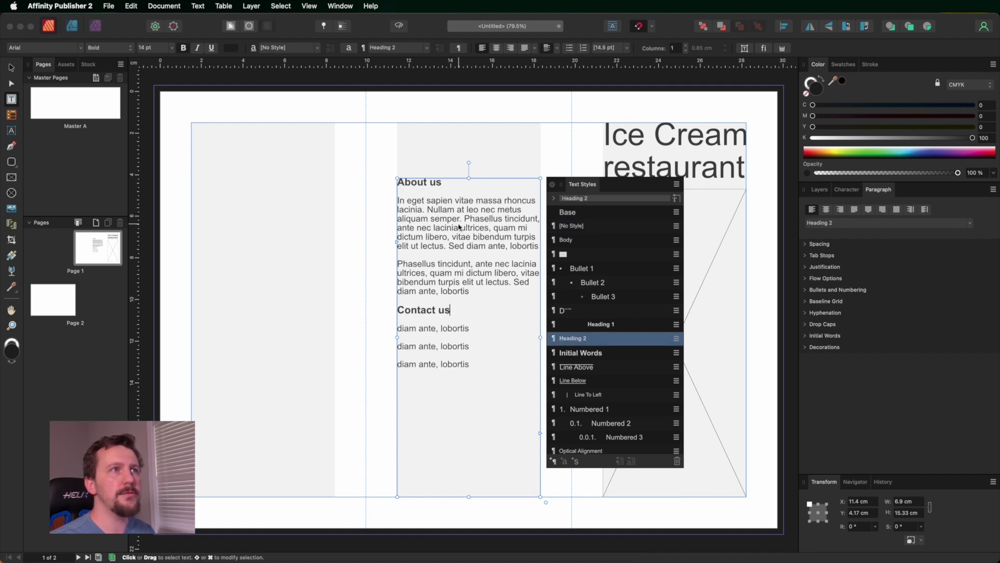
Apply the Body style to the two filler paragraphs and the three short lines beneath "Contact us"
{"action": "left_click", "coordinate": [434, 218]}
{"action": "left_click_drag", "start_coordinate": [485, 292], "coordinate": [390, 202]}
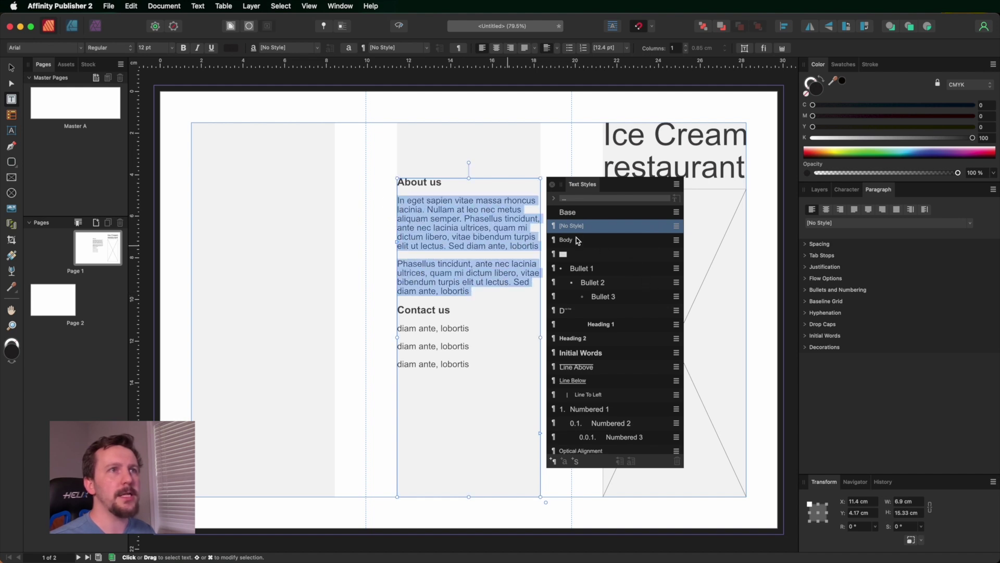
{"action": "left_click", "coordinate": [578, 242]}
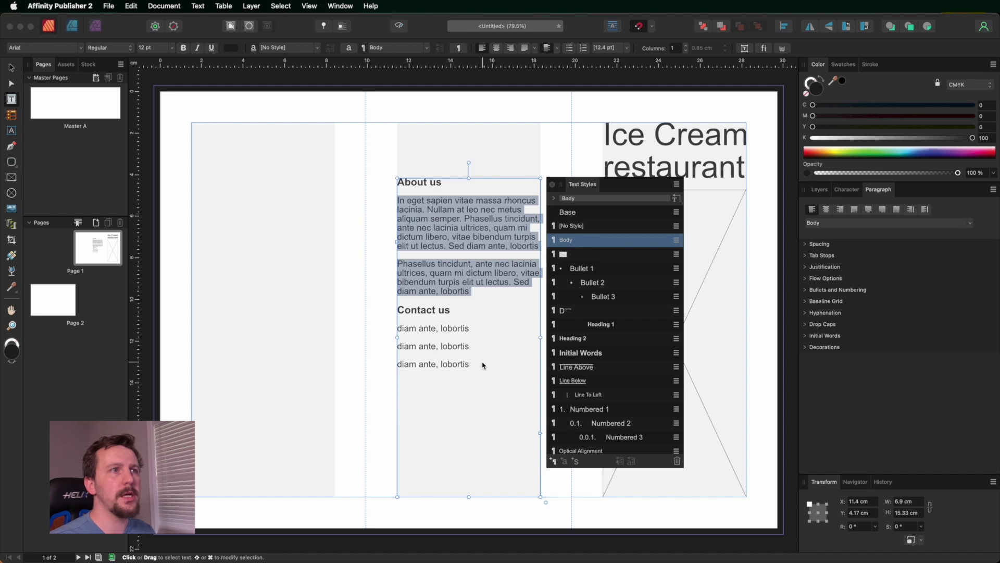
{"action": "left_click", "coordinate": [482, 364]}
{"action": "left_click_drag", "start_coordinate": [482, 364], "coordinate": [394, 328]}
{"action": "left_click", "coordinate": [574, 241]}
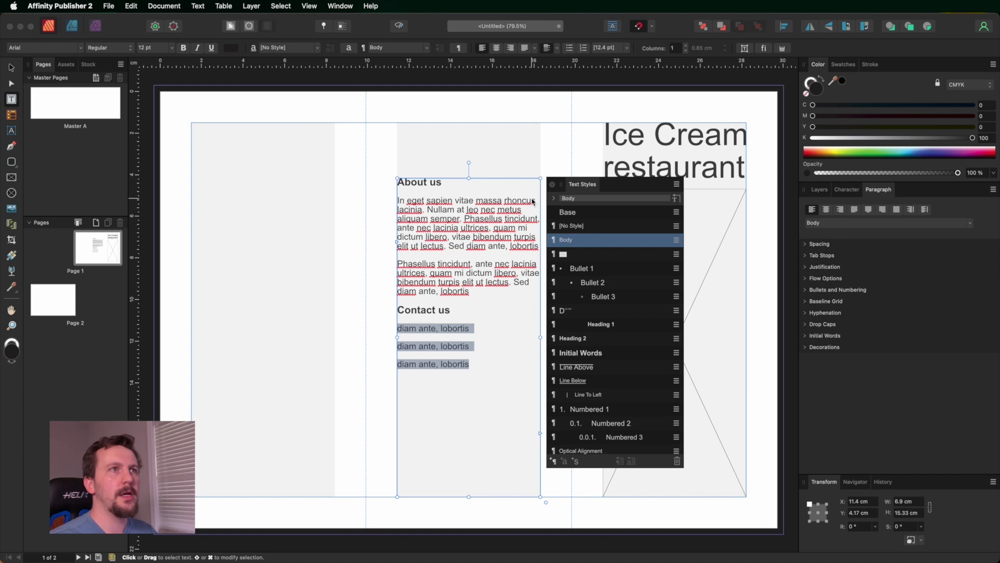
Edit the Base text style and set its font size to 10 pt
{"action": "right_click", "coordinate": [604, 214]}
{"action": "left_click", "coordinate": [631, 307]}
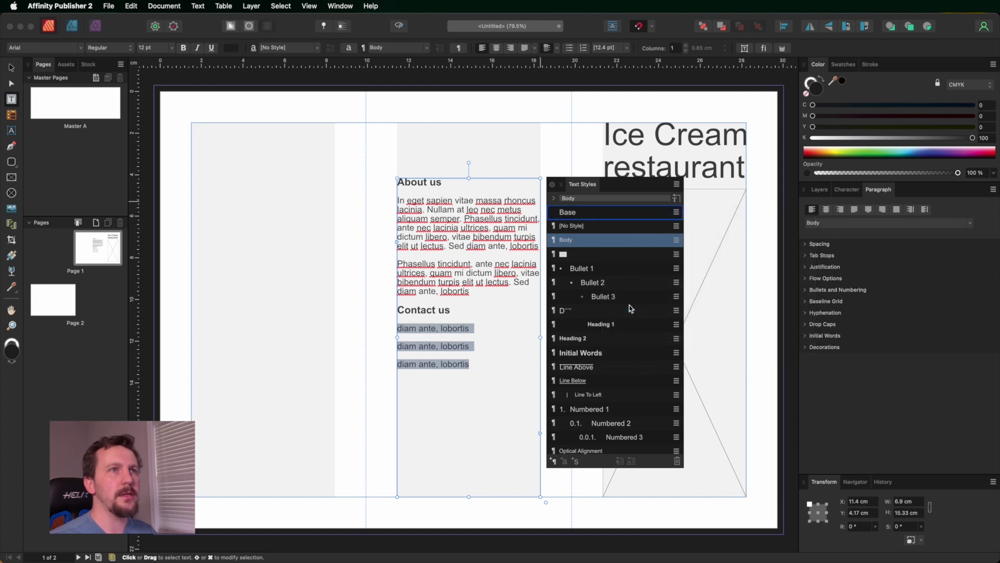
{"action": "left_click", "coordinate": [369, 166]}
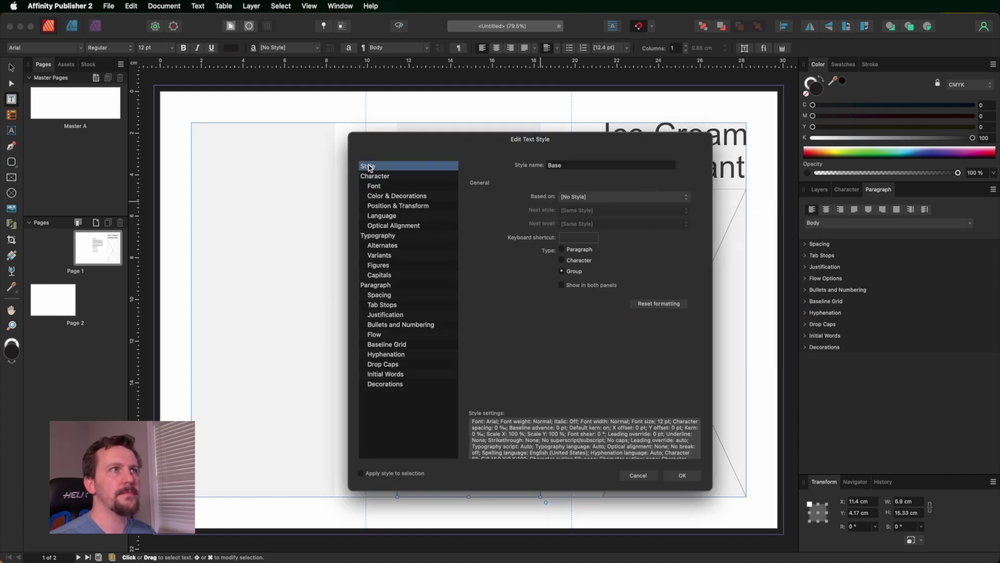
{"action": "left_click", "coordinate": [399, 187]}
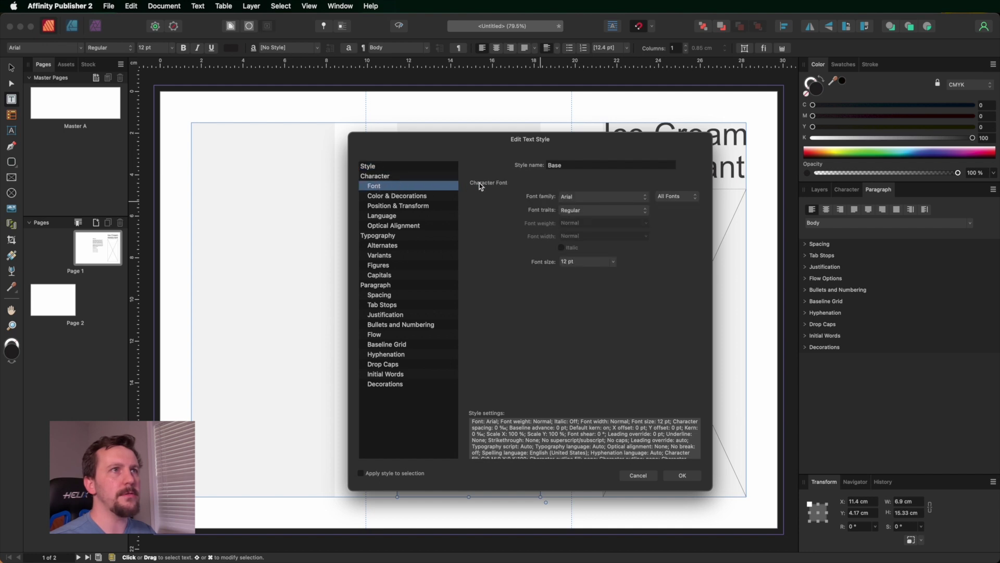
{"action": "left_click", "coordinate": [613, 264]}
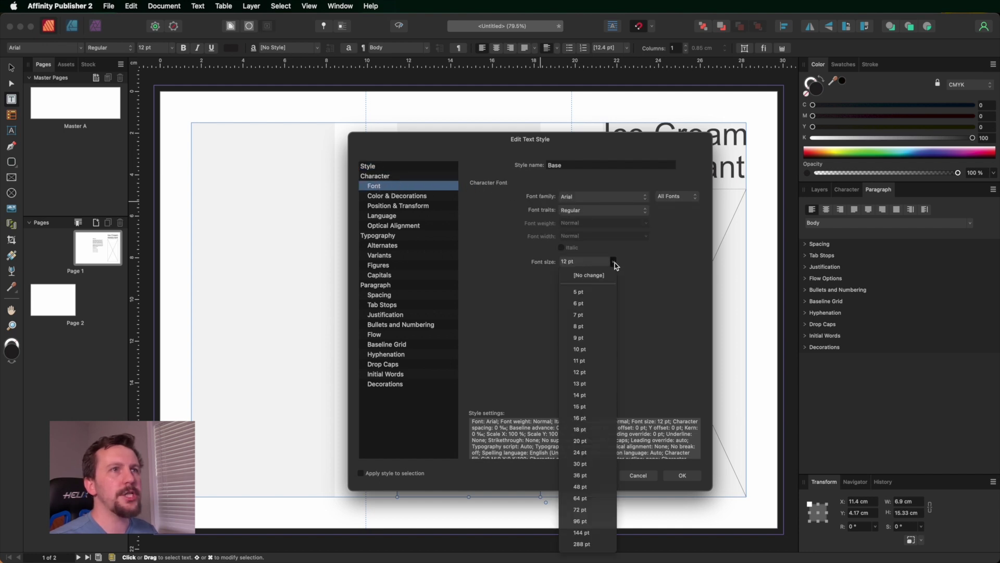
{"action": "left_click", "coordinate": [585, 350]}
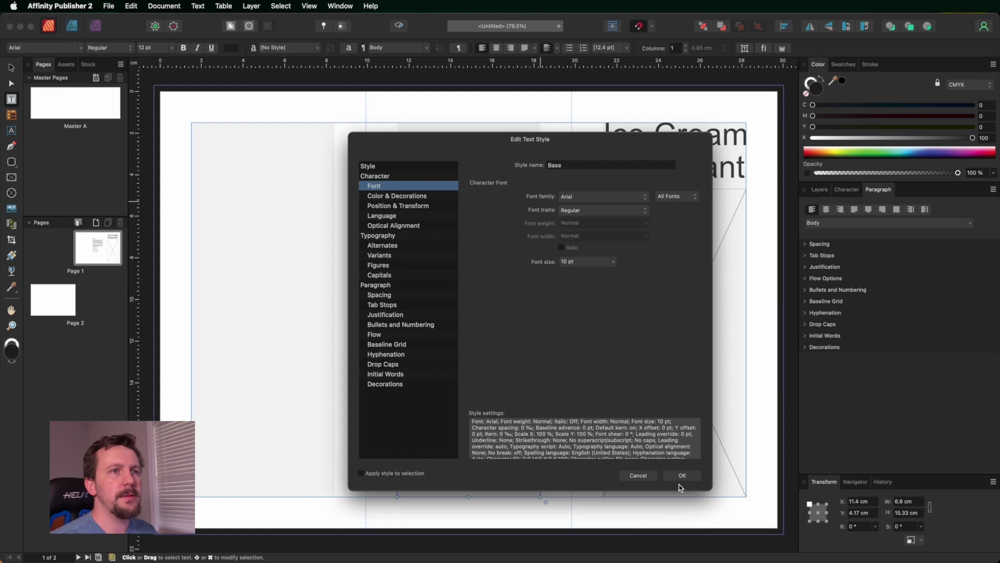
{"action": "left_click", "coordinate": [682, 475]}
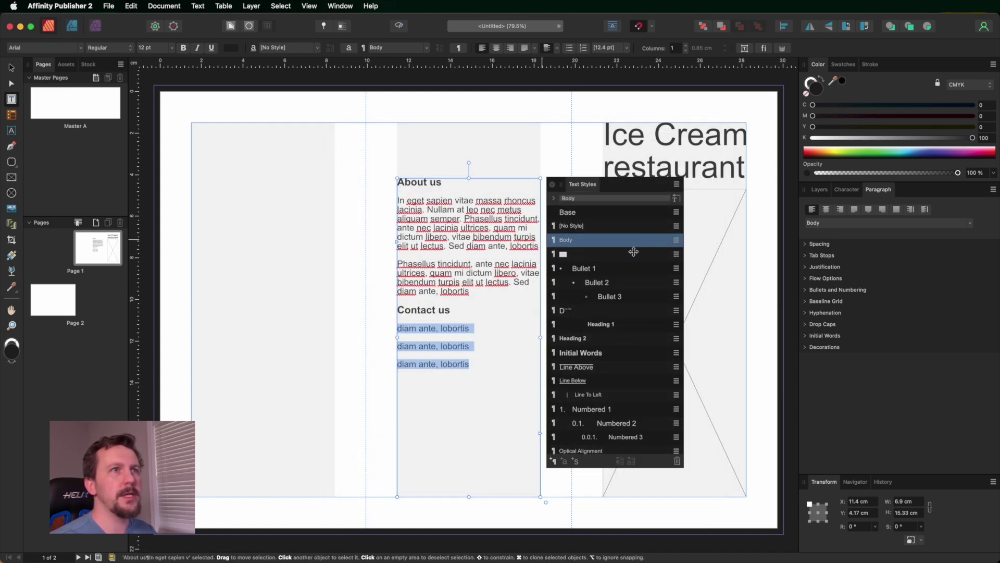
Set the Body style's font size to [No change] so it inherits from Base, and dock the text styles list again
{"action": "right_click", "coordinate": [602, 243]}
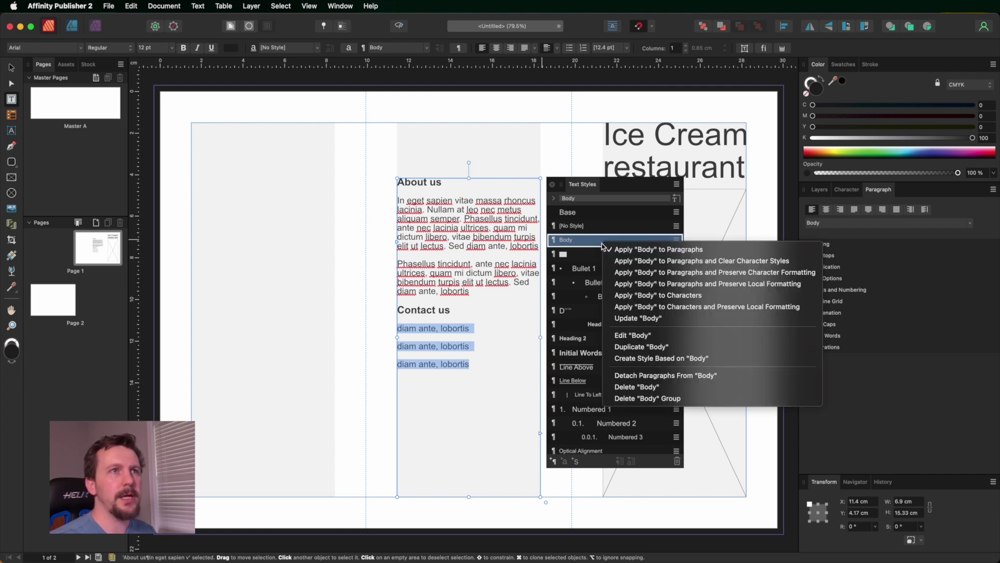
{"action": "left_click", "coordinate": [638, 336]}
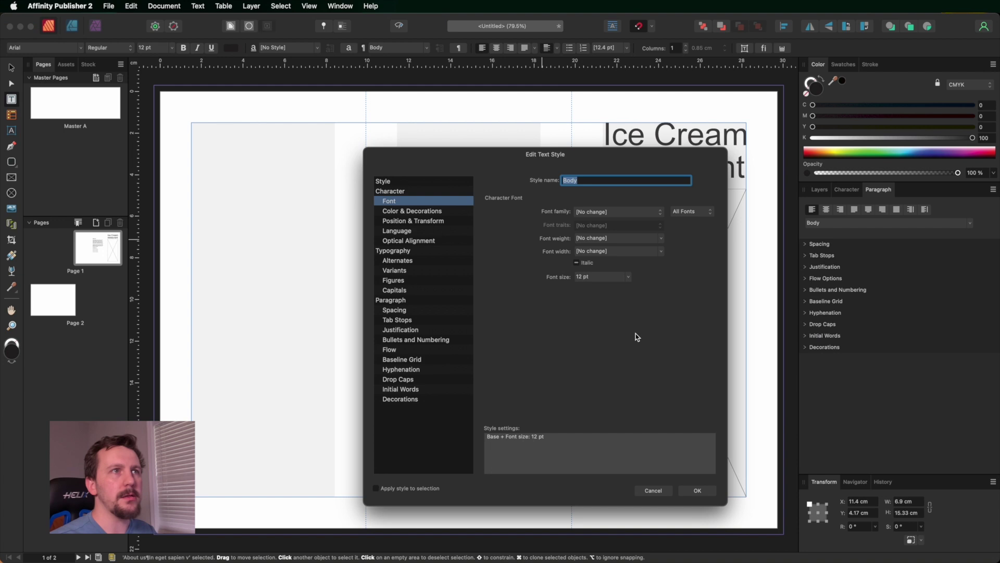
{"action": "left_click_drag", "start_coordinate": [518, 157], "coordinate": [748, 126]}
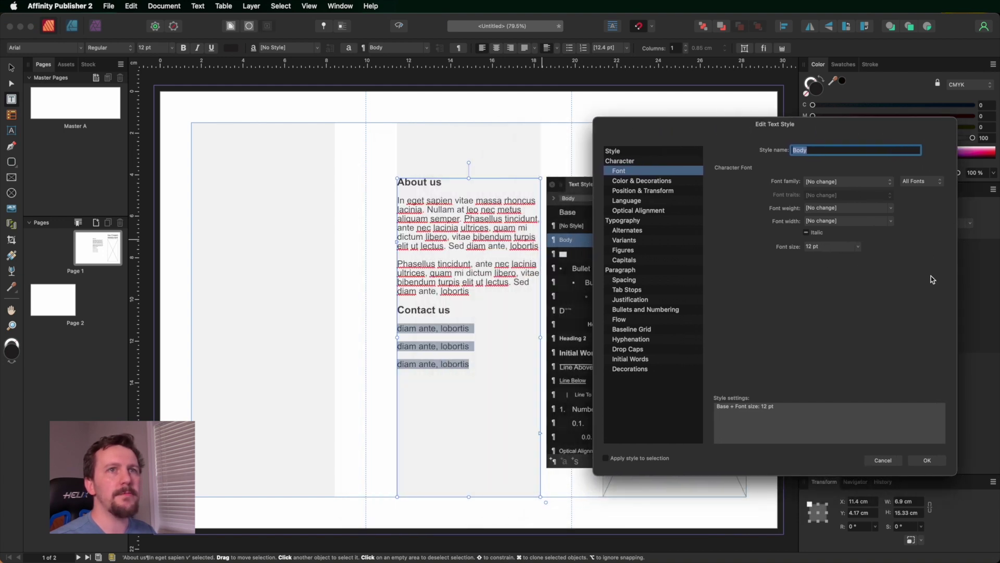
{"action": "left_click", "coordinate": [859, 248]}
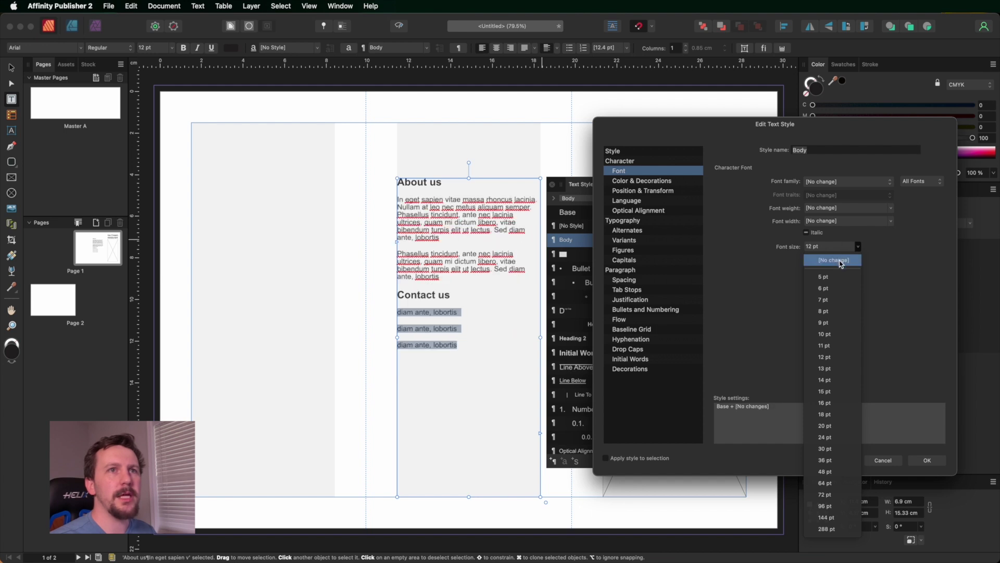
{"action": "left_click", "coordinate": [836, 260]}
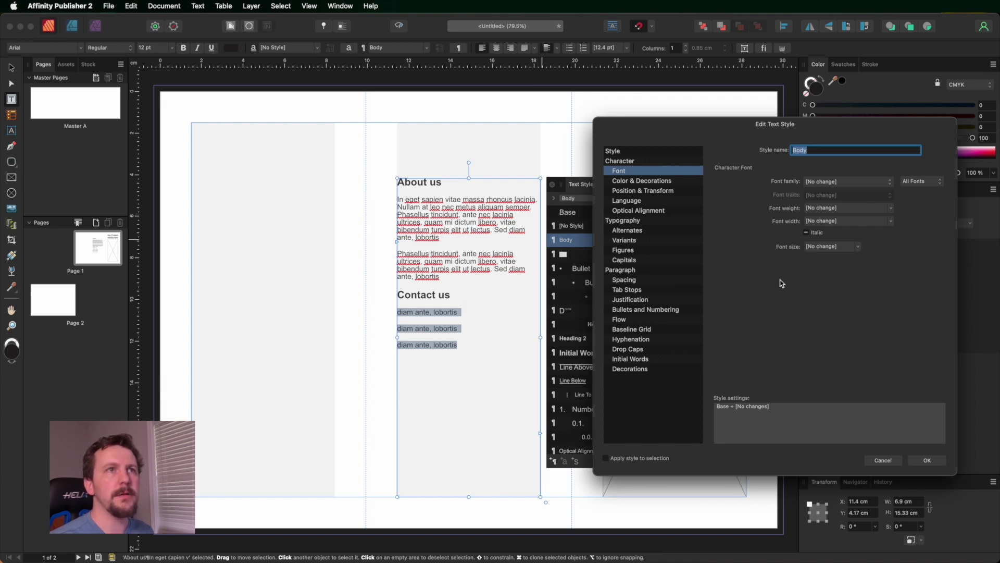
{"action": "left_click", "coordinate": [926, 461]}
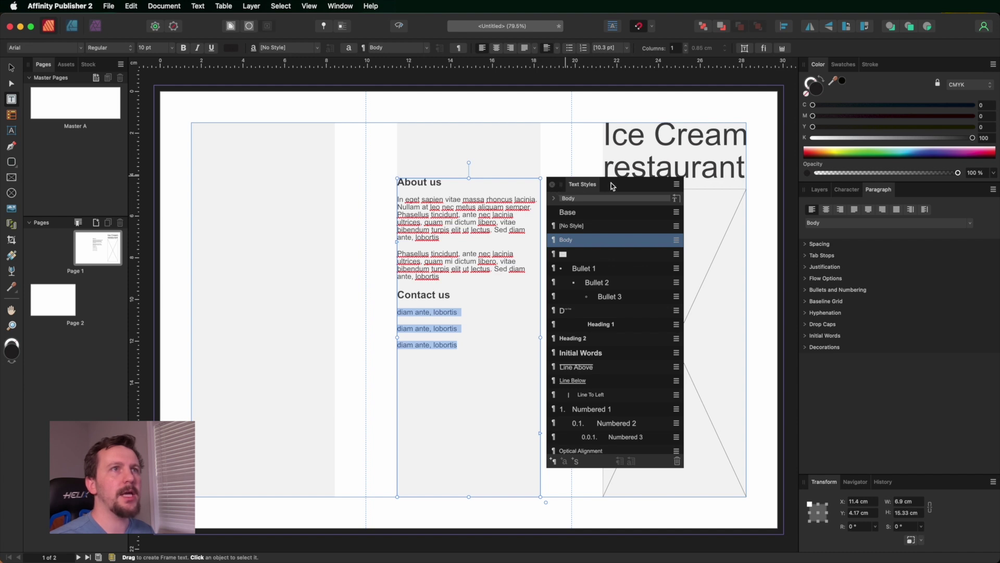
{"action": "left_click_drag", "start_coordinate": [606, 186], "coordinate": [912, 193]}
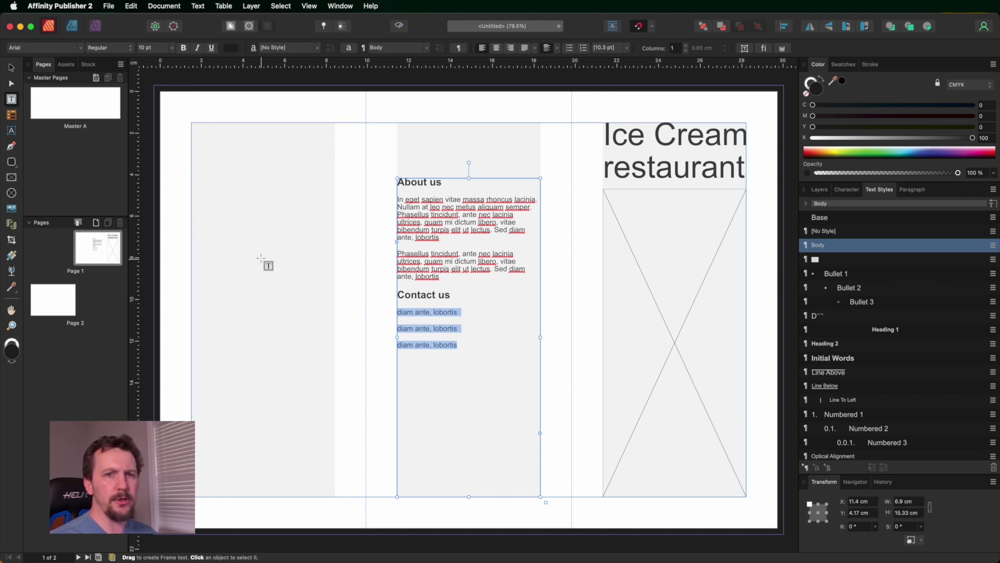
Add a text frame about 6.9 by 2.5 cm atop the first column reading "Get the Latest Scoop!" in the Heading 1 style
{"action": "left_click", "coordinate": [191, 122]}
{"action": "left_click_drag", "start_coordinate": [191, 122], "coordinate": [335, 175]}
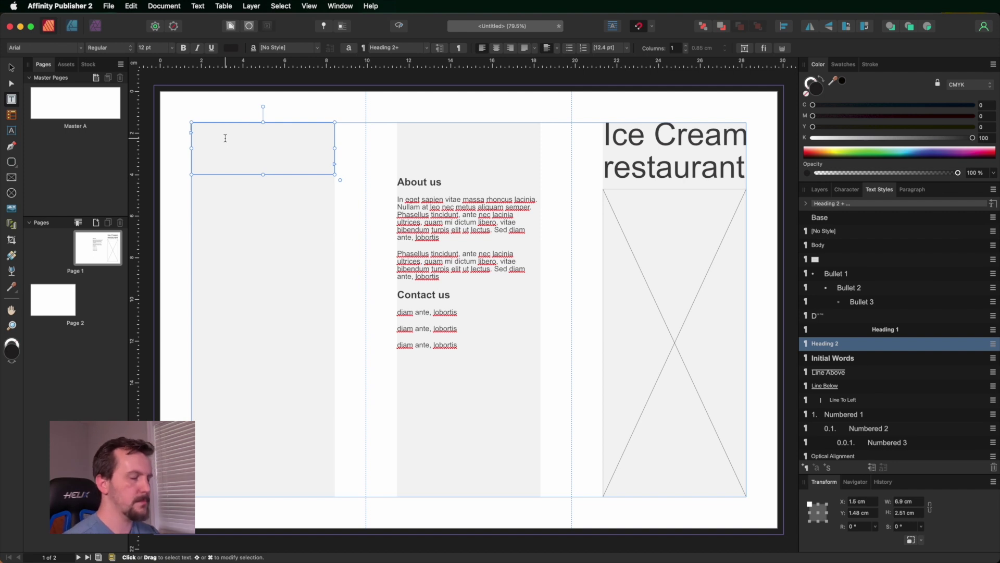
{"action": "left_click", "coordinate": [217, 129]}
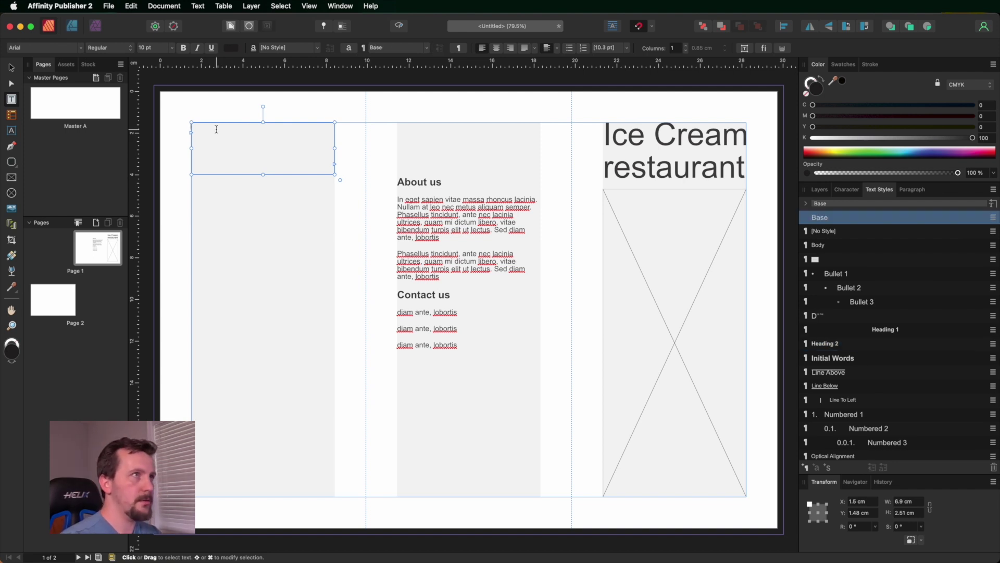
{"action": "type", "text": "Get the Lat"}
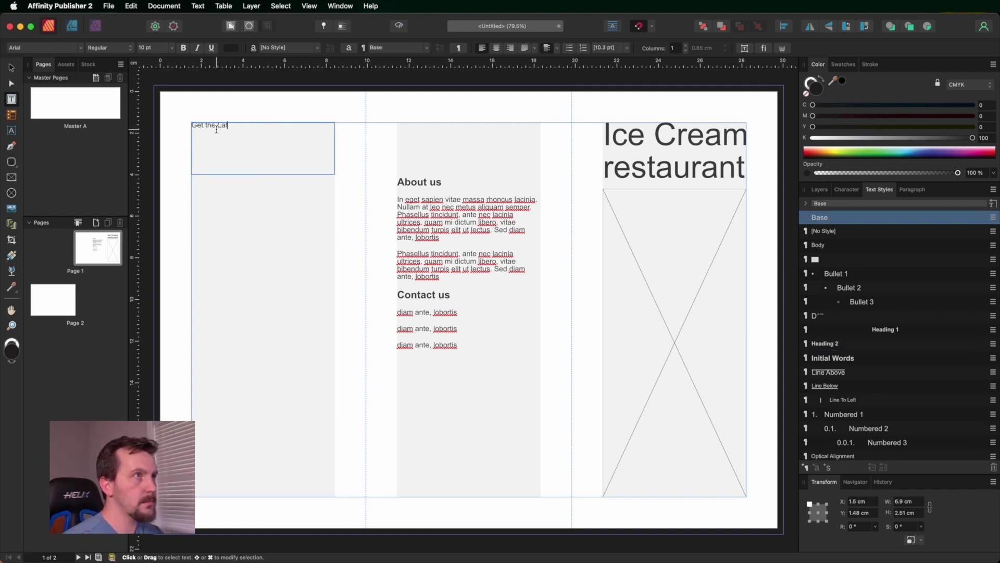
{"action": "key", "text": "BackSpace"}
{"action": "key", "text": "BackSpace"}
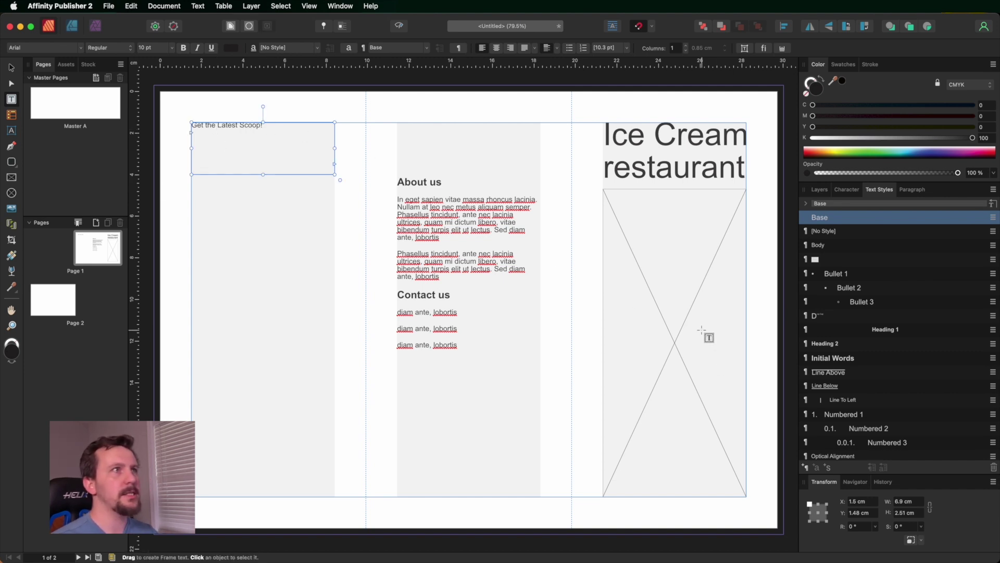
{"action": "left_click", "coordinate": [900, 334]}
Draw a picture frame about 6.9 by 14.8 cm below that heading, its upper edge level with the third column's picture frame
{"action": "left_click", "coordinate": [12, 177]}
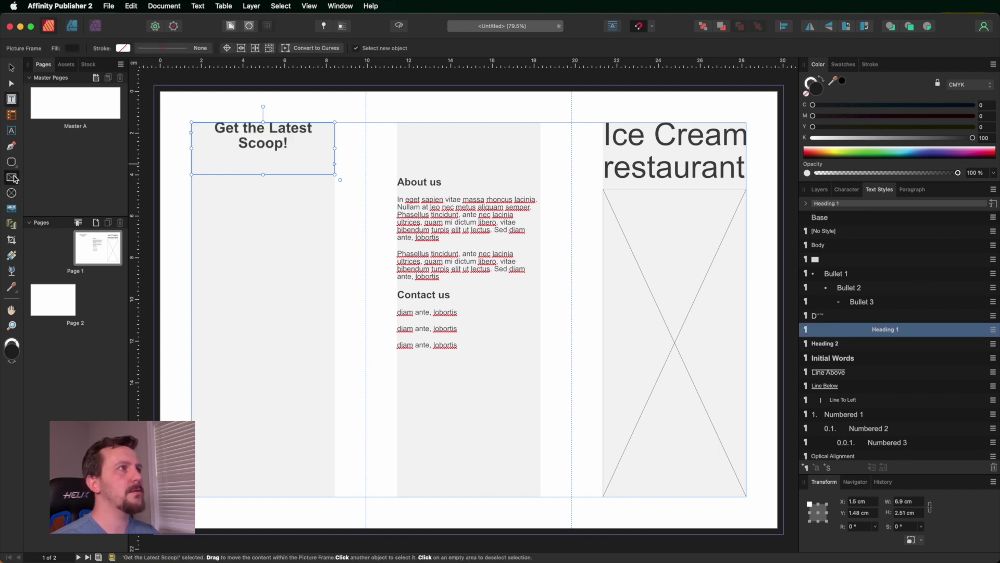
{"action": "left_click_drag", "start_coordinate": [192, 184], "coordinate": [335, 496]}
{"action": "mouse_move", "coordinate": [263, 183]}
{"action": "left_mouse_down"}
{"action": "mouse_move", "coordinate": [263, 164]}
{"action": "mouse_move", "coordinate": [263, 174]}
{"action": "mouse_move", "coordinate": [533, 192]}
{"action": "mouse_move", "coordinate": [616, 186]}
{"action": "left_mouse_up"}
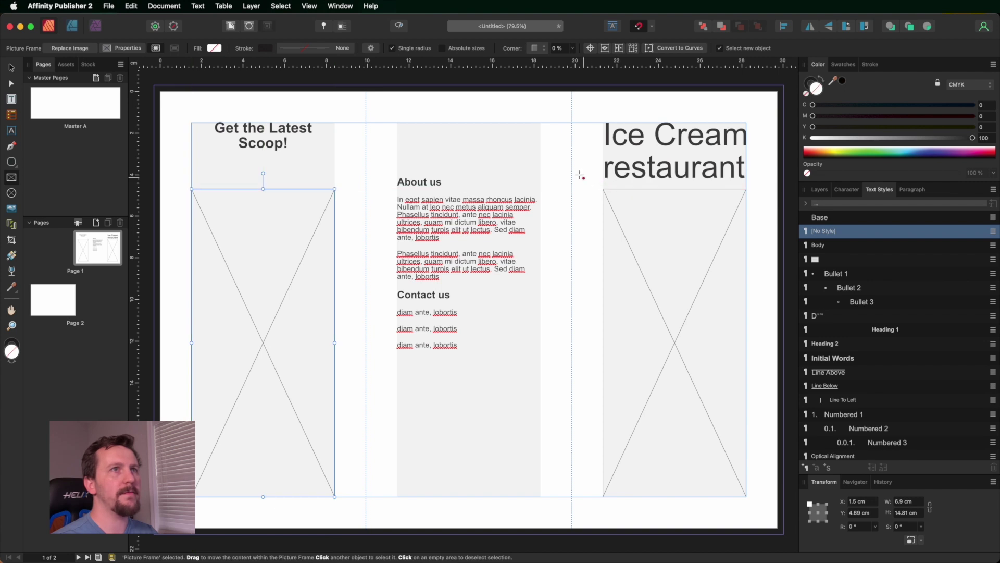
Move the "Get the Latest Scoop!" heading slightly down and lower the "About us" frame's upper edge level with the picture frames
{"action": "left_click", "coordinate": [276, 137]}
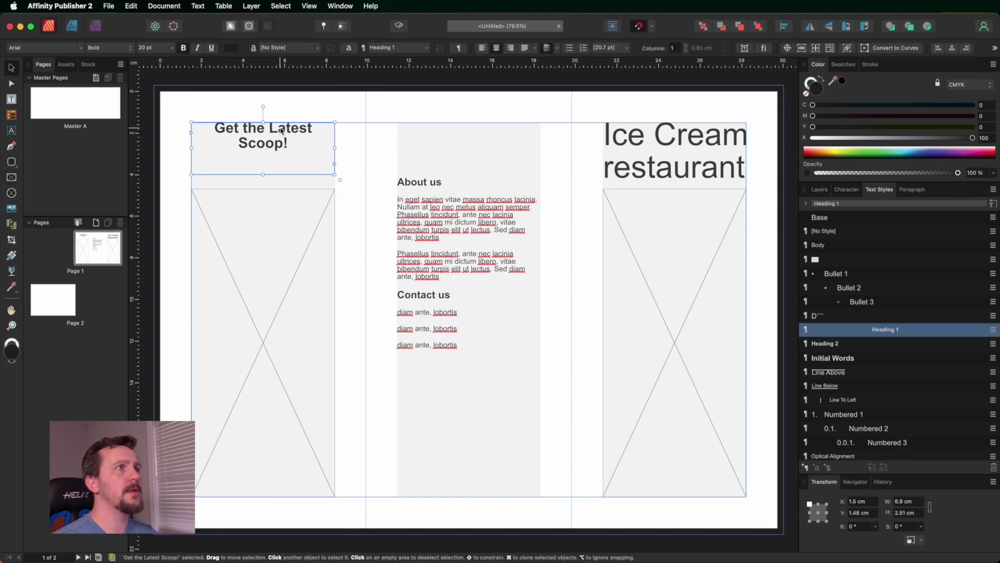
{"action": "left_click_drag", "start_coordinate": [276, 136], "coordinate": [263, 142]}
{"action": "left_click", "coordinate": [419, 185]}
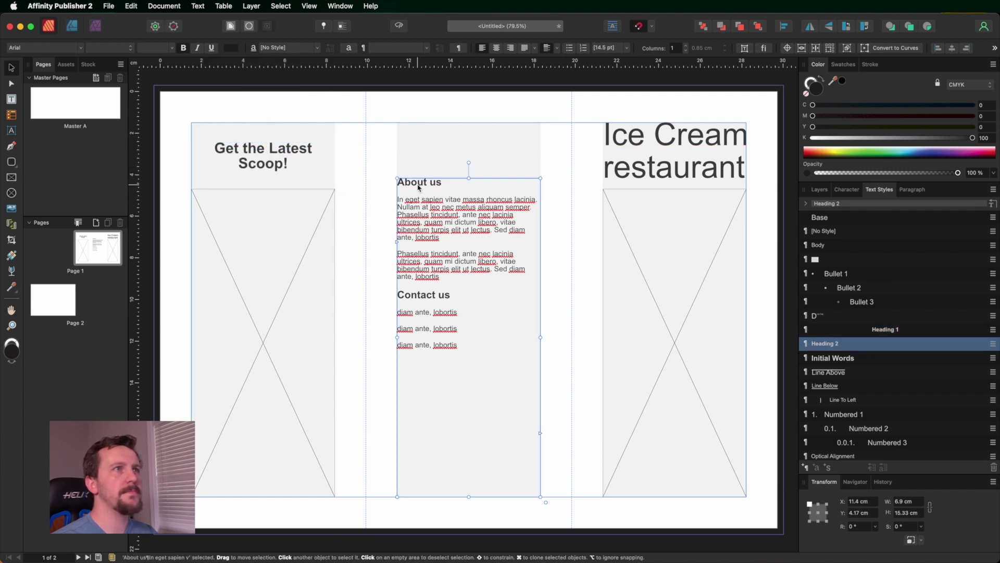
{"action": "left_click_drag", "start_coordinate": [469, 178], "coordinate": [469, 188]}
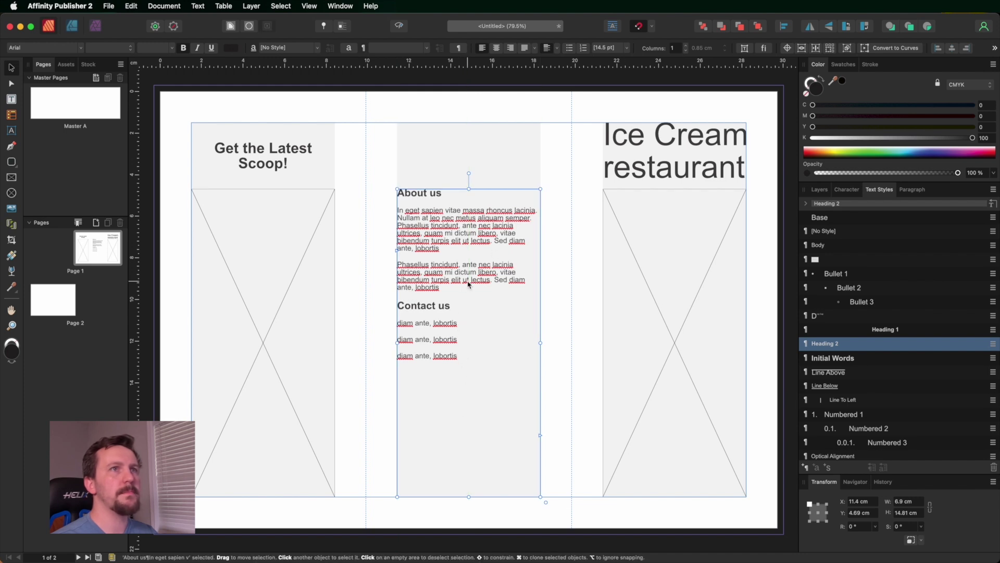
On page 2, add a 6.9 by 18 cm text frame filling the first column with the Heading 1 text "Waffle Cone Ice Cream"
{"action": "left_click", "coordinate": [66, 303]}
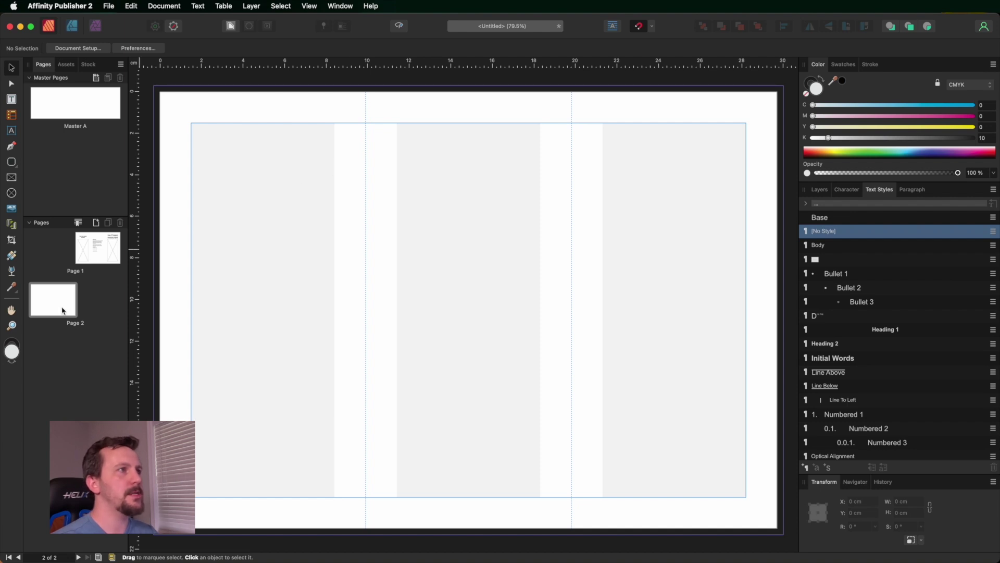
{"action": "key", "text": "t"}
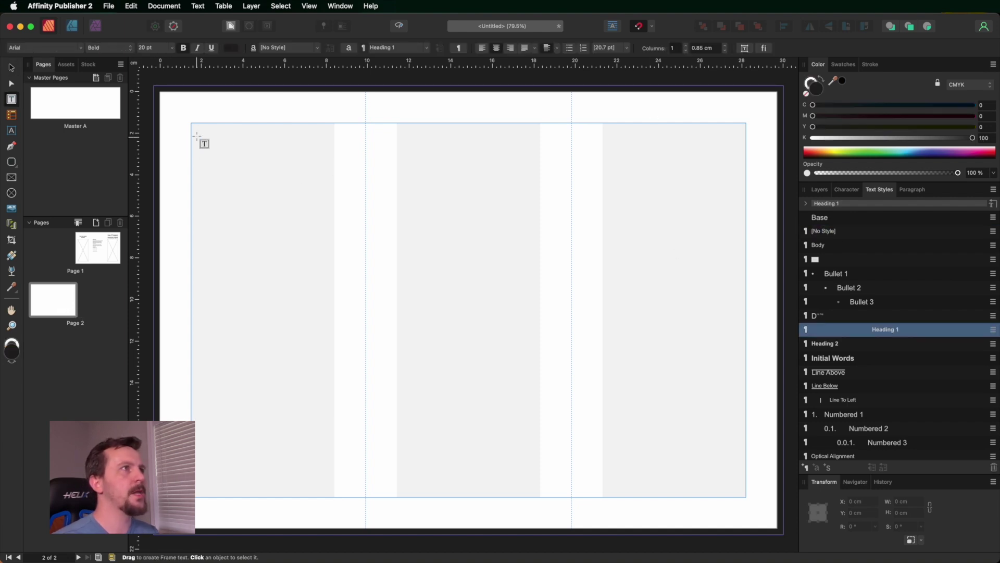
{"action": "left_click_drag", "start_coordinate": [191, 124], "coordinate": [334, 497]}
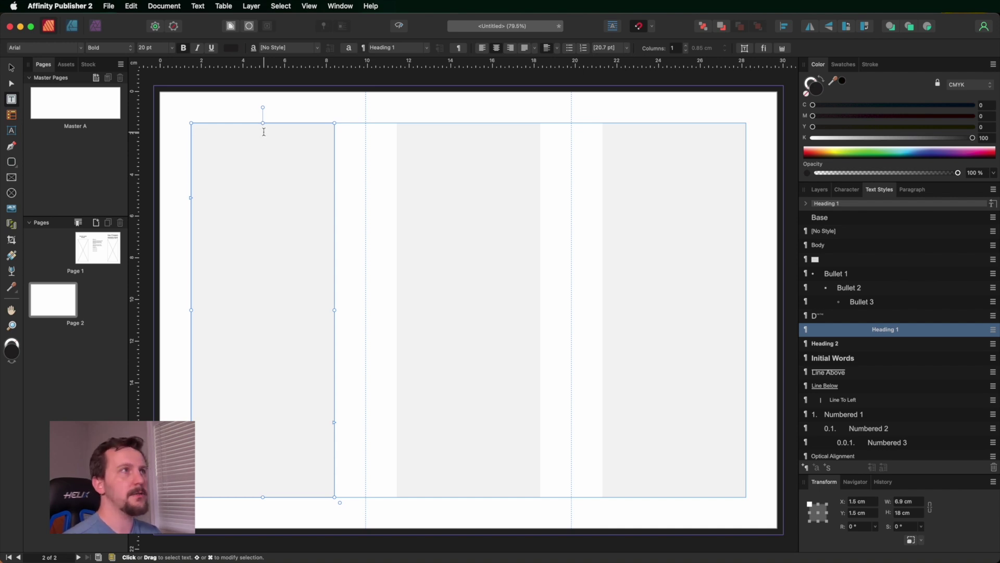
{"action": "type", "text": "Waffle Cone Ice Cream"}
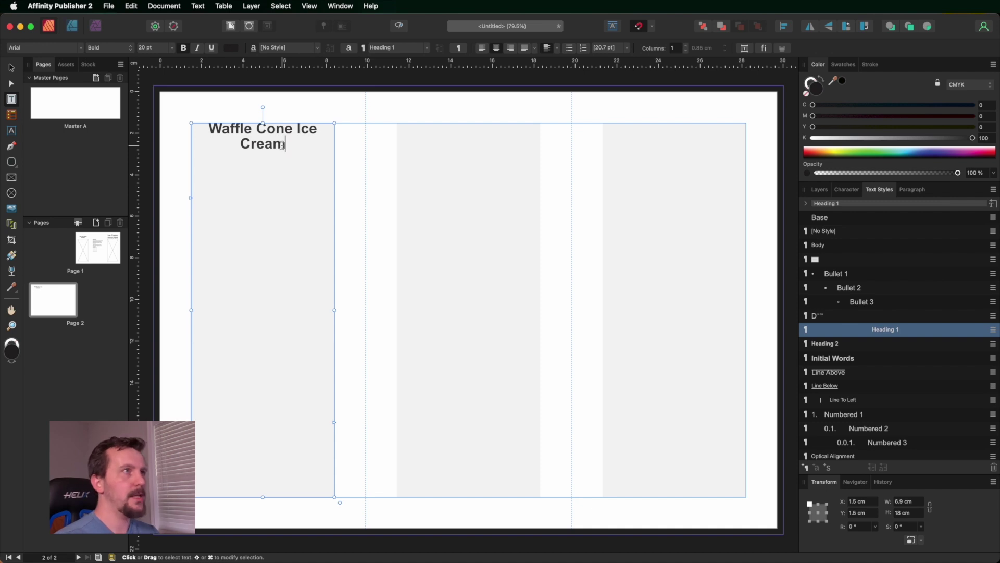
Start a new paragraph after the heading and draw a picture frame about 6.9 by 2.9 cm below it, spanning the first column
{"action": "key", "text": "Return"}
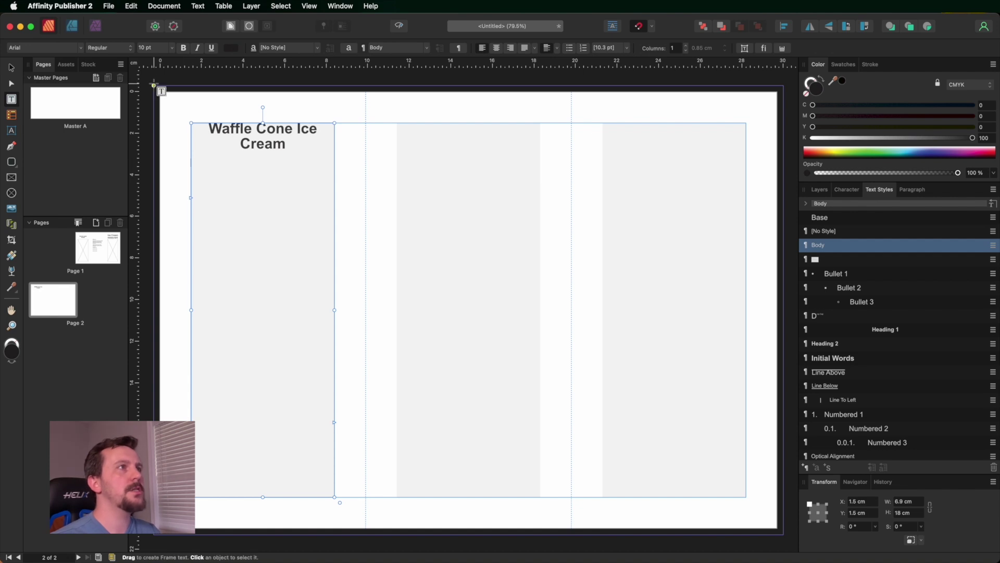
{"action": "left_click", "coordinate": [12, 177]}
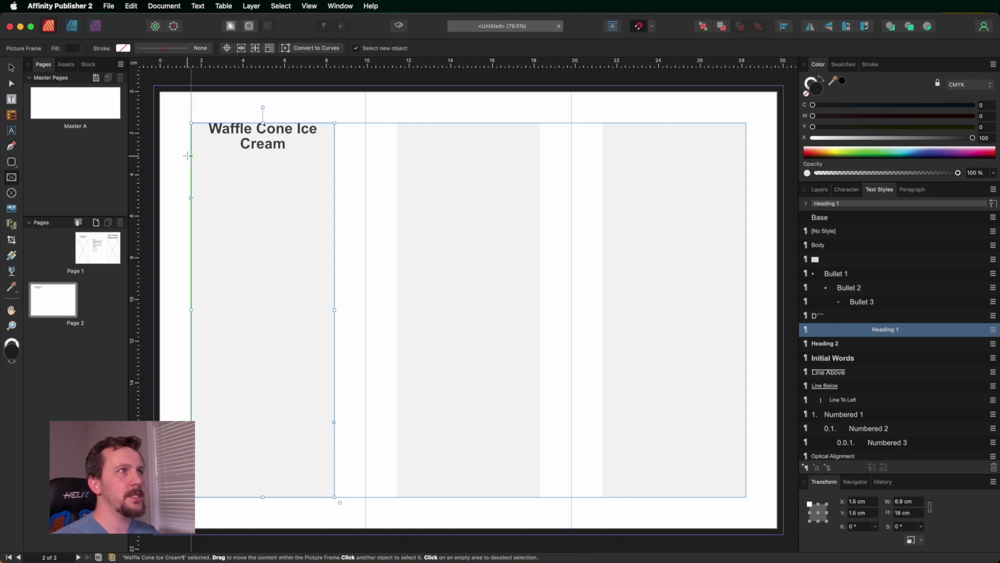
{"action": "left_click_drag", "start_coordinate": [191, 157], "coordinate": [332, 216]}
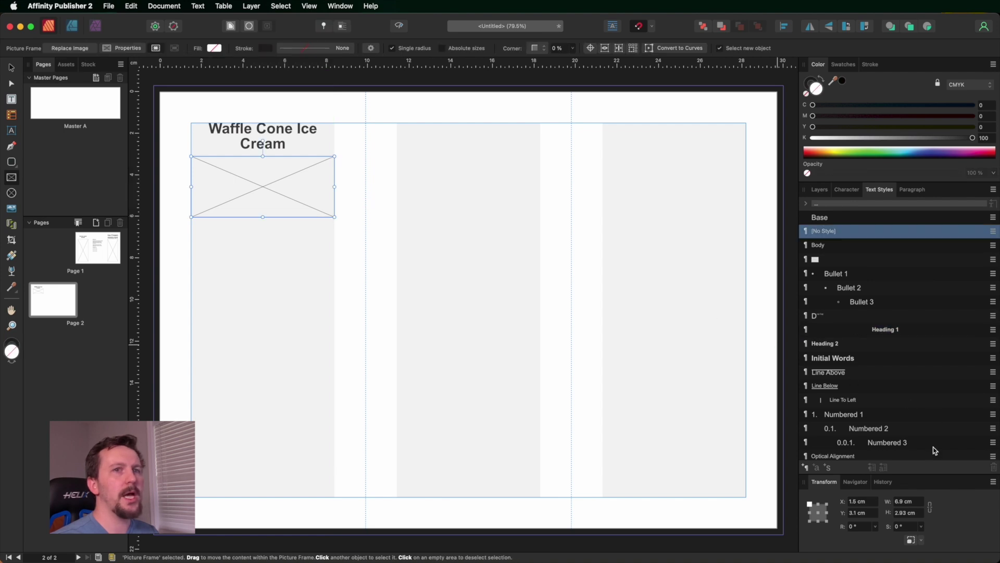
Float the Transform panel beside the new picture frame and set the frame's width to half of 6.9 cm
{"action": "left_click_drag", "start_coordinate": [824, 481], "coordinate": [379, 156]}
{"action": "mouse_move", "coordinate": [335, 186]}
{"action": "left_mouse_down"}
{"action": "mouse_move", "coordinate": [296, 183]}
{"action": "mouse_move", "coordinate": [335, 179]}
{"action": "left_mouse_up"}
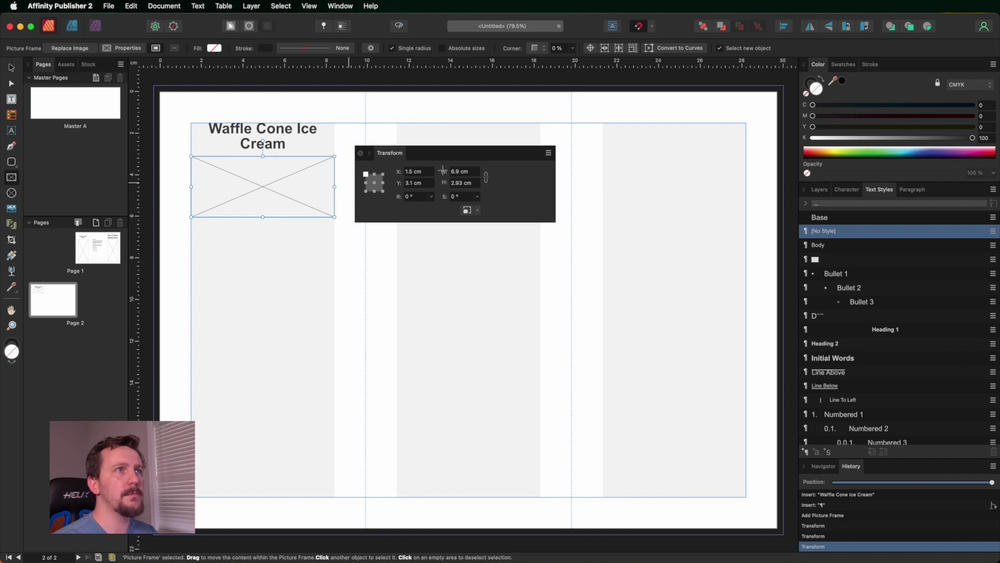
{"action": "left_click", "coordinate": [472, 172]}
{"action": "left_click", "coordinate": [473, 171]}
{"action": "type", "text": "/2"}
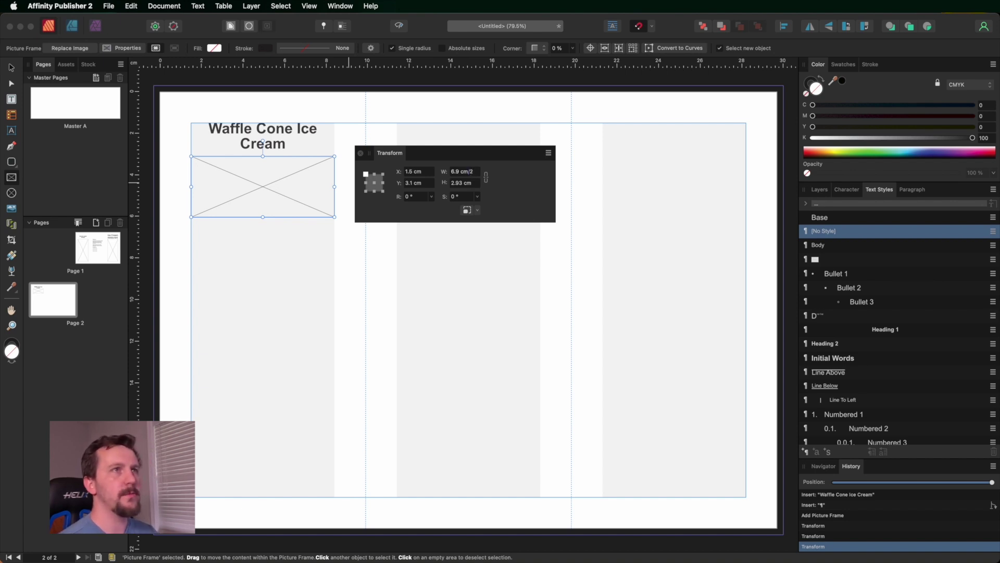
{"action": "key", "text": "Return"}
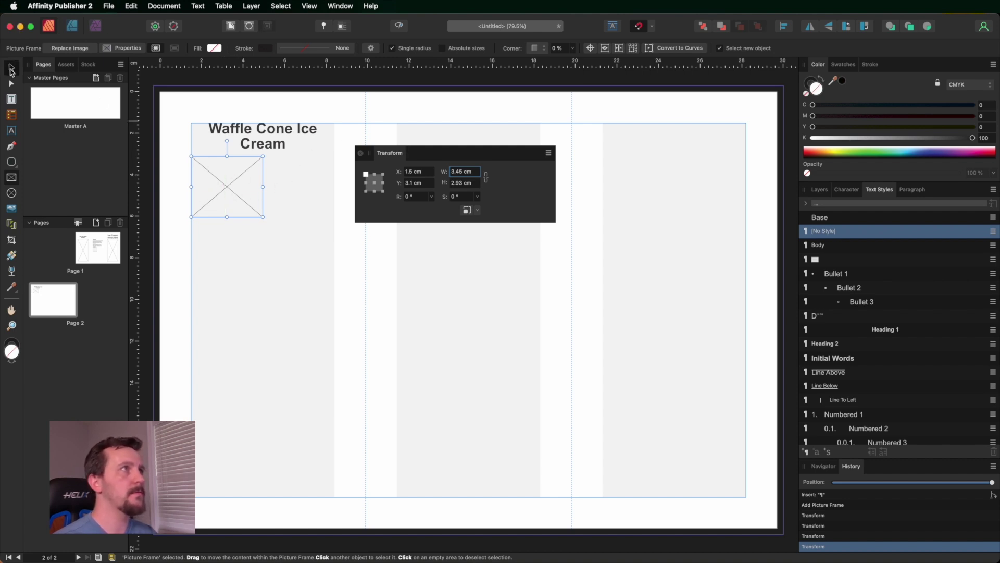
Duplicate the picture frame into the column's other half and narrow both frames to about 3.24 cm, leaving a gap between them
{"action": "left_click", "coordinate": [13, 69]}
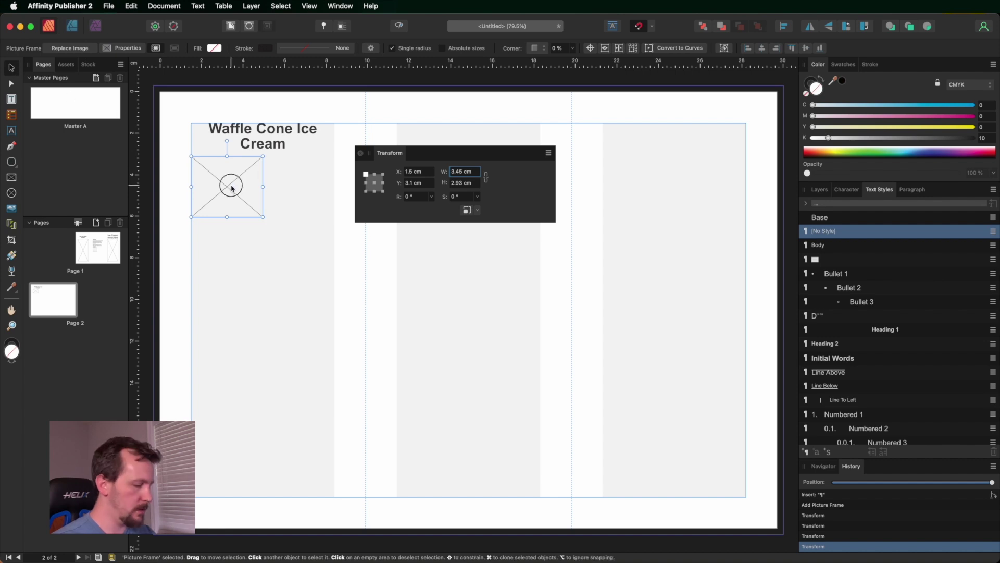
{"action": "left_click_drag", "start_coordinate": [233, 189], "coordinate": [300, 188]}
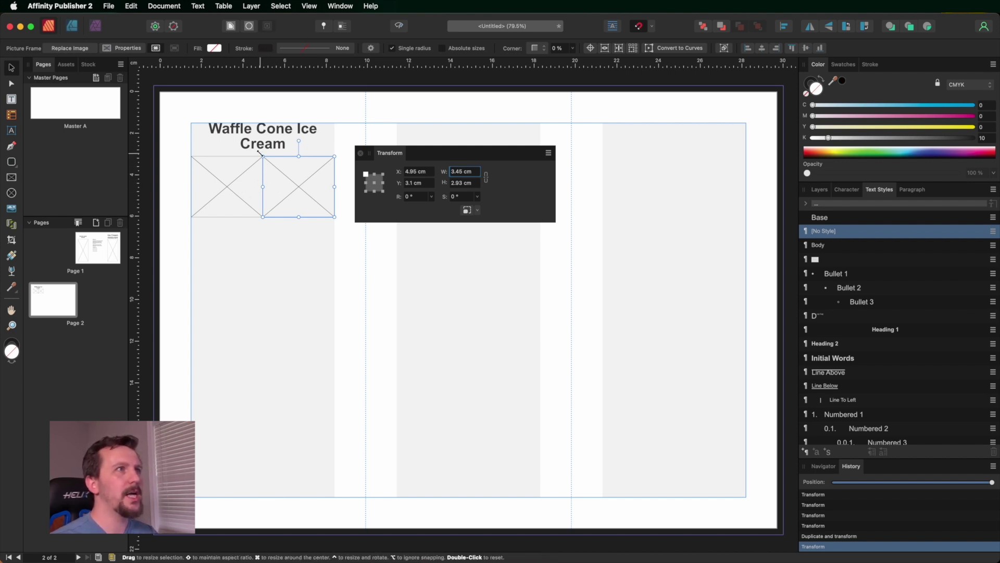
{"action": "left_click", "coordinate": [242, 193], "text": "shift"}
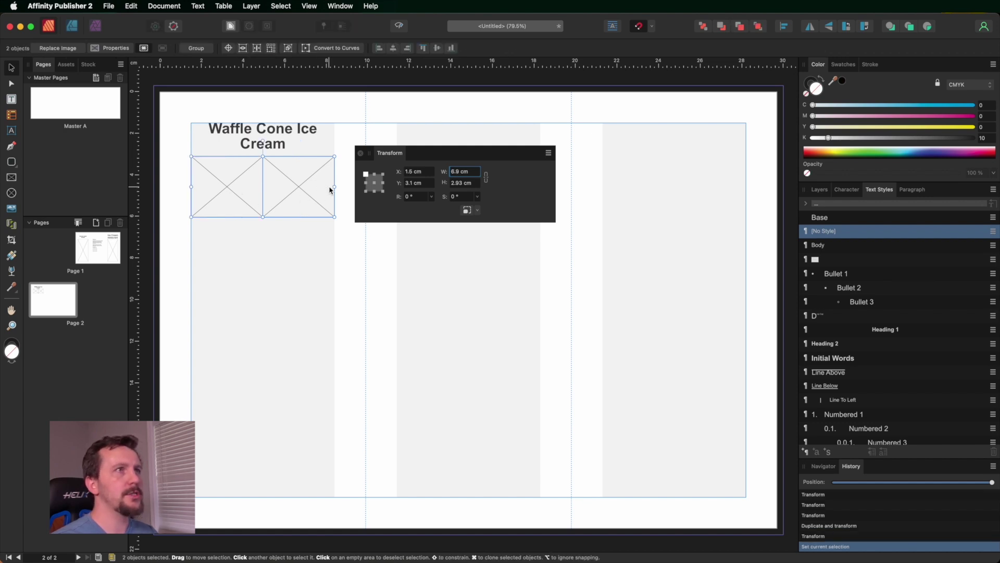
{"action": "left_click_drag", "start_coordinate": [331, 186], "coordinate": [302, 190]}
{"action": "left_click", "coordinate": [293, 186]}
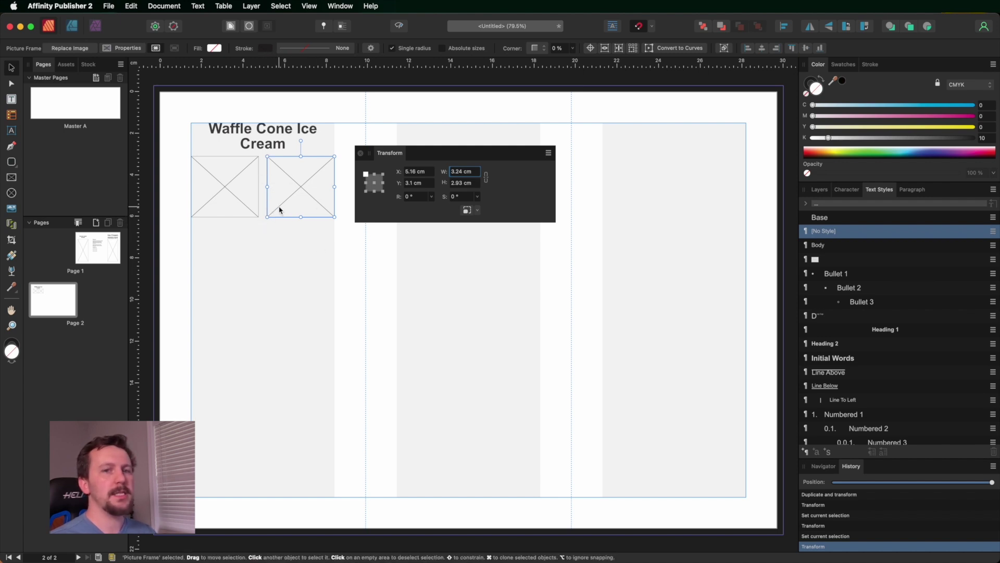
Set the text wrap of both picture frames to Jump and move the pair slightly up to about Y 3.06 cm
{"action": "left_click", "coordinate": [237, 197], "text": "shift"}
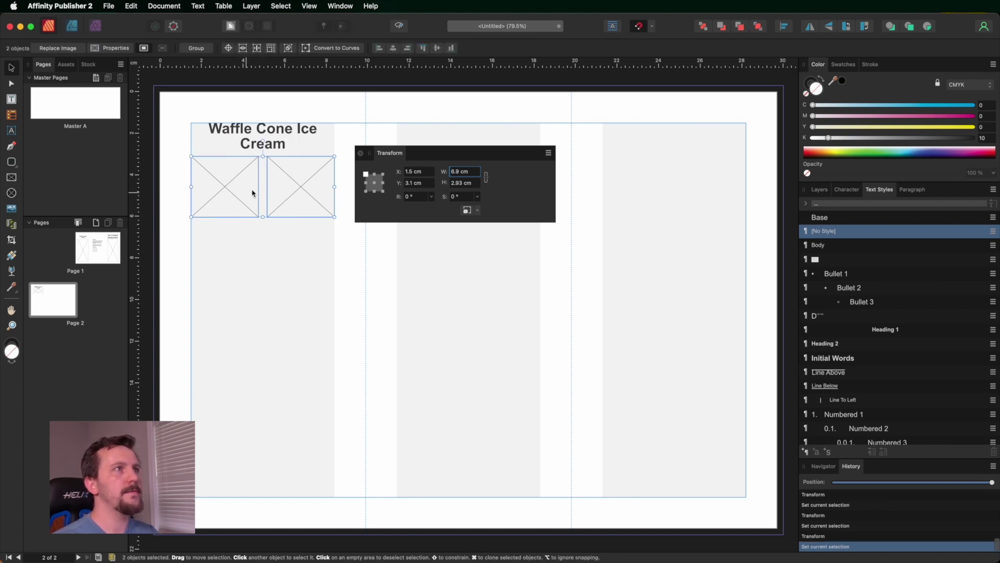
{"action": "left_click", "coordinate": [232, 27]}
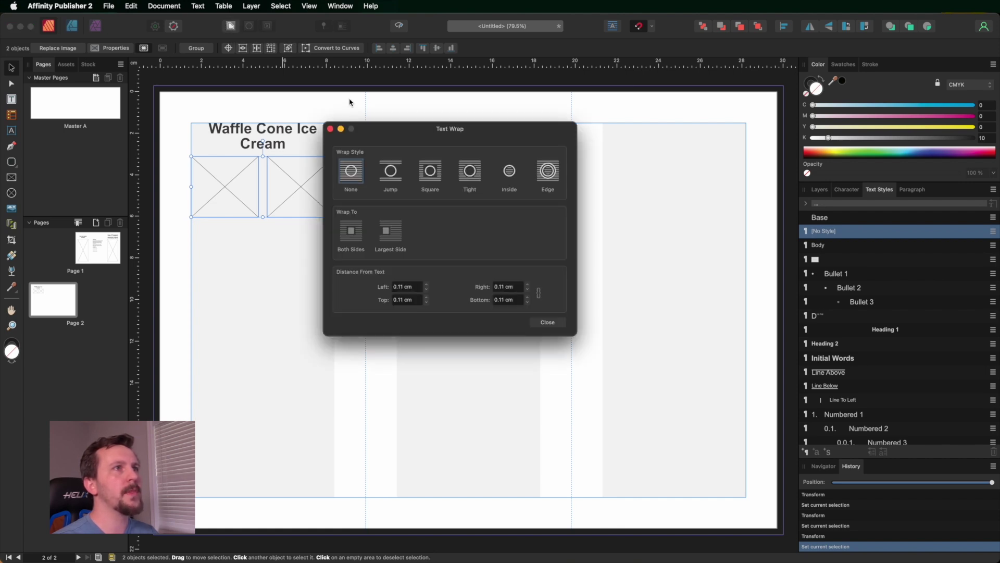
{"action": "left_click_drag", "start_coordinate": [376, 136], "coordinate": [393, 136]}
{"action": "left_click", "coordinate": [409, 172]}
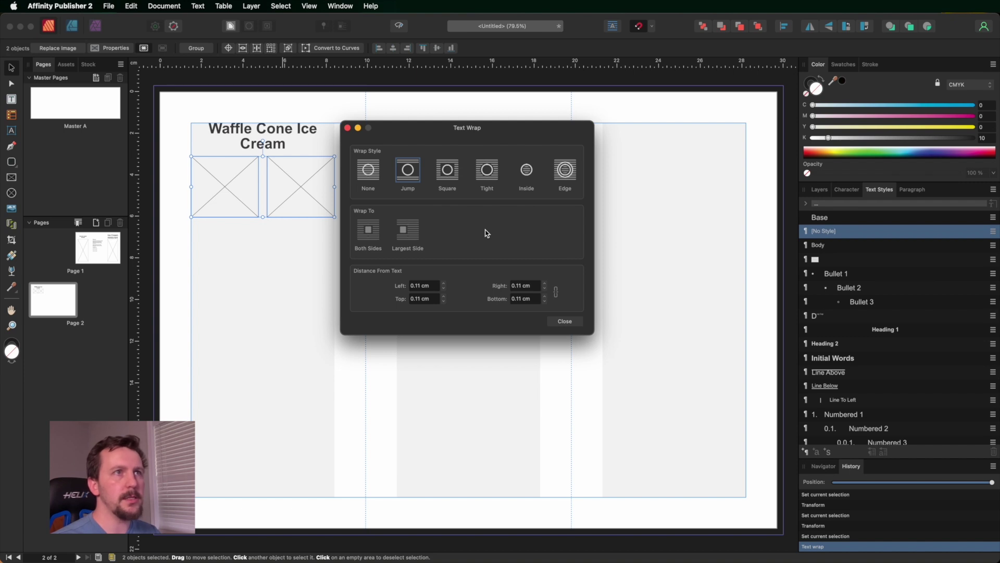
{"action": "left_click", "coordinate": [565, 321]}
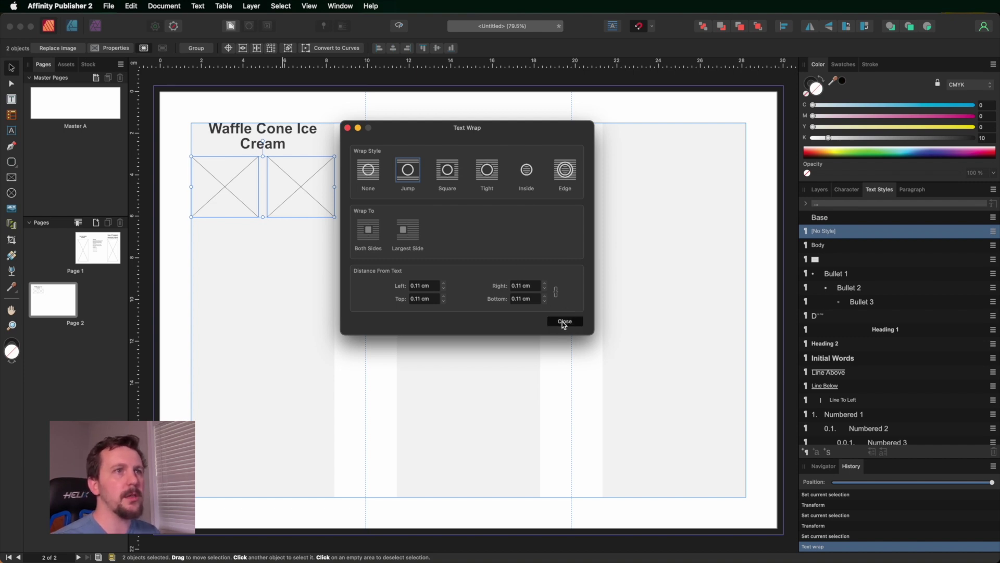
{"action": "mouse_move", "coordinate": [295, 183]}
{"action": "left_mouse_down"}
{"action": "mouse_move", "coordinate": [295, 149]}
{"action": "mouse_move", "coordinate": [298, 195]}
{"action": "mouse_move", "coordinate": [293, 175]}
{"action": "mouse_move", "coordinate": [296, 184]}
{"action": "left_mouse_up"}
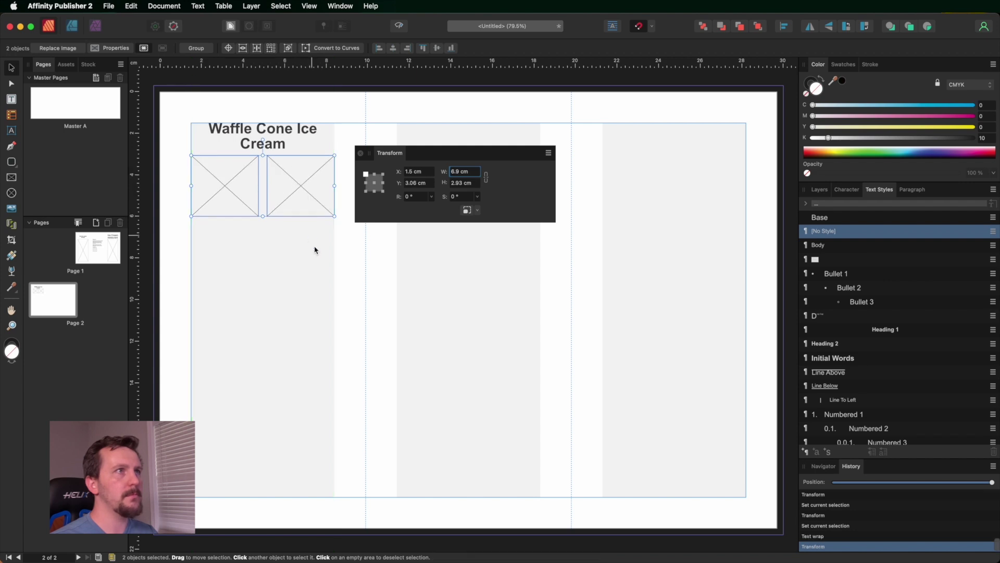
Add a Body paragraph reading "Ice Cream Name" after the "Waffle Cone Ice Cream" heading, beneath the two picture frames
{"action": "left_click", "coordinate": [295, 146]}
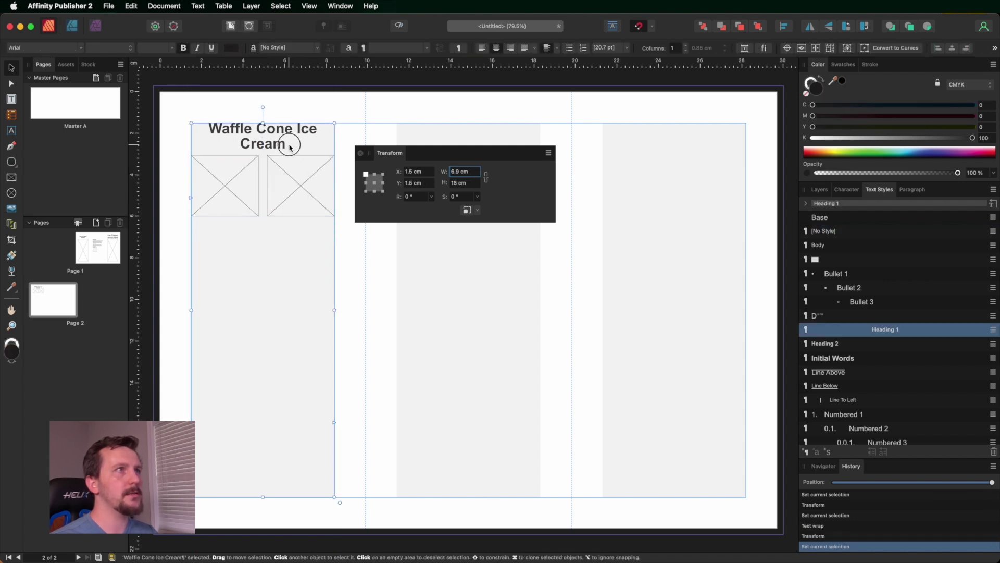
{"action": "double_click", "coordinate": [291, 147]}
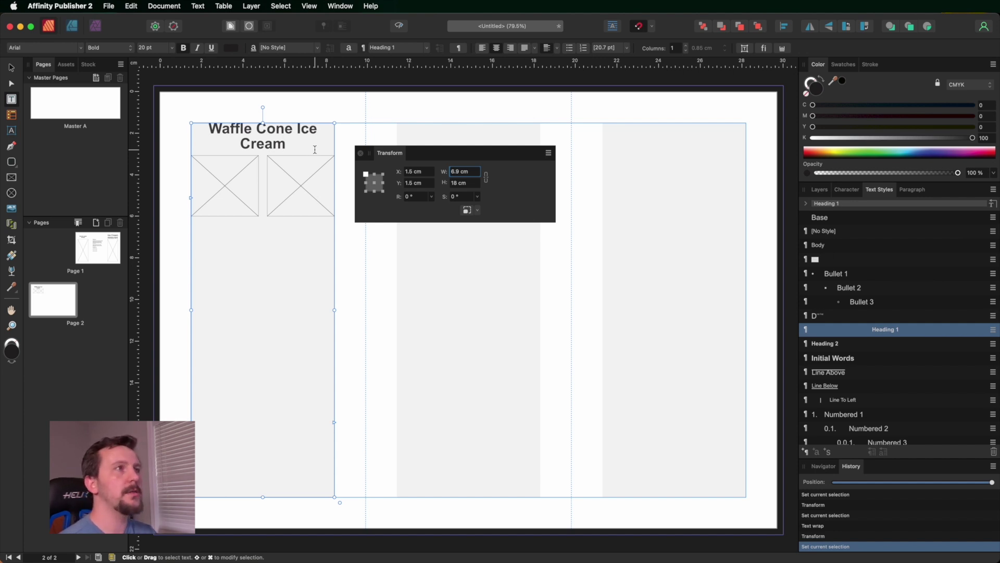
{"action": "key", "text": "Return"}
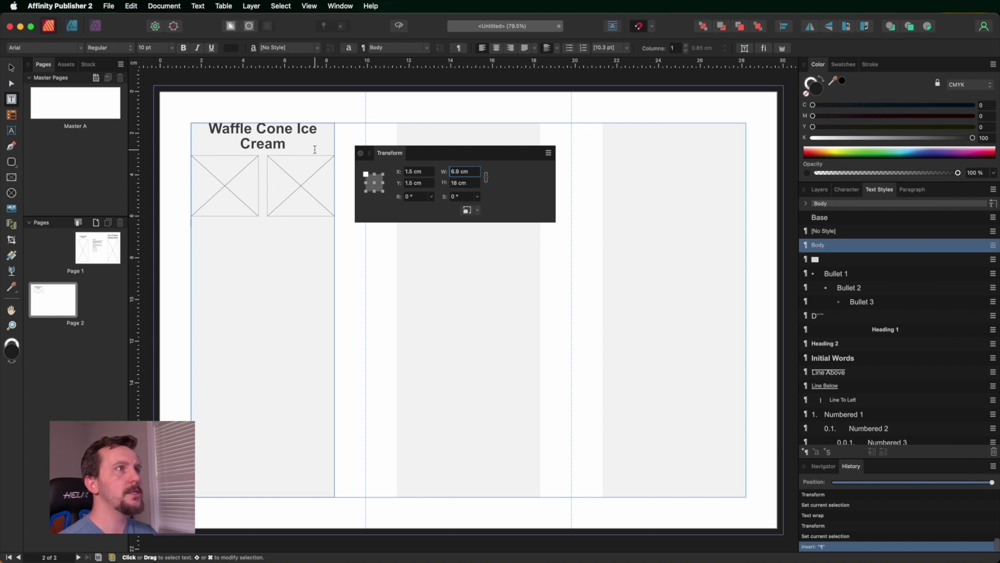
{"action": "key", "text": "Escape"}
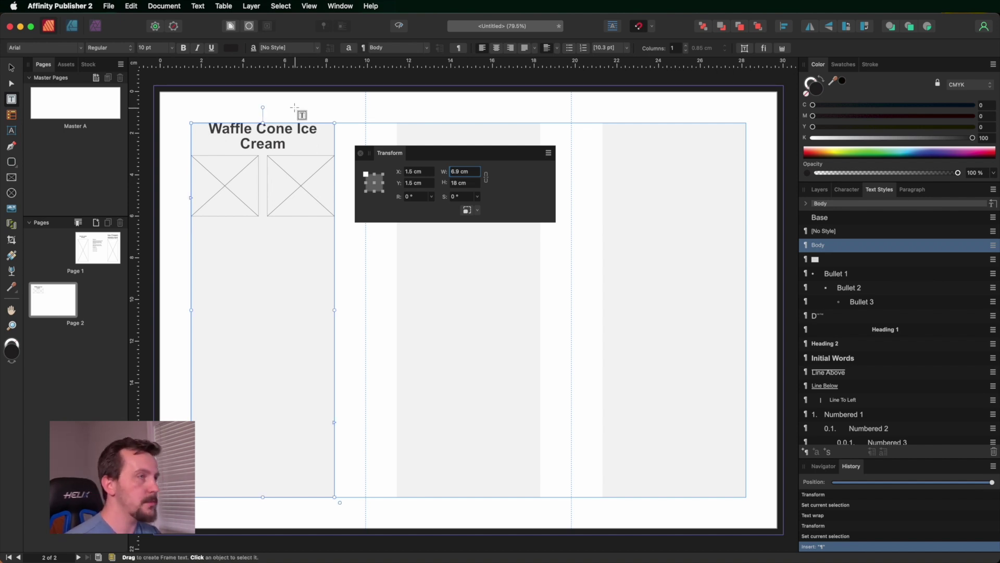
{"action": "type", "text": "Ice Cream Name"}
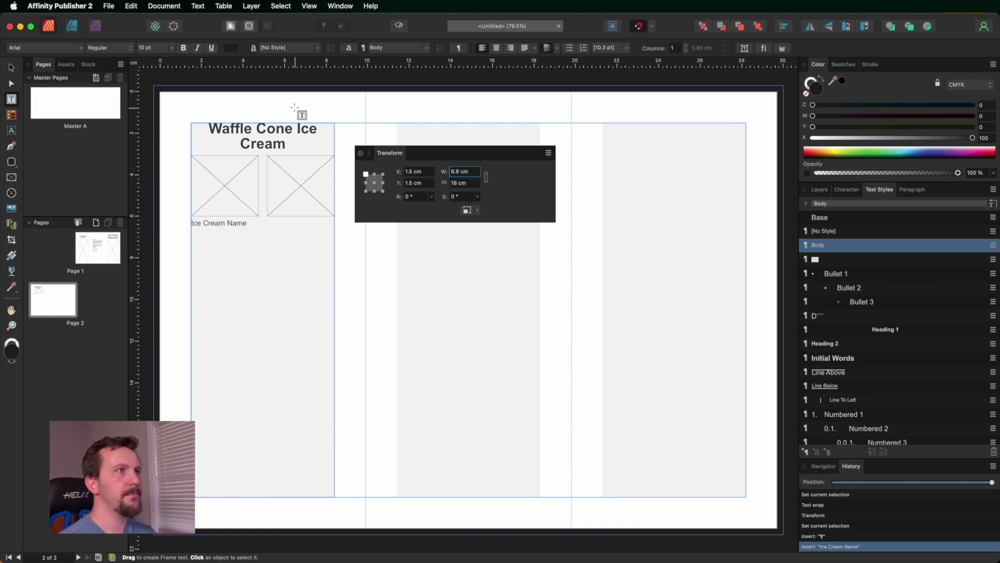
Copy "Ice Cream Name" and paste it after a tab on the same line, beneath the second picture frame
{"action": "left_click", "coordinate": [246, 223]}
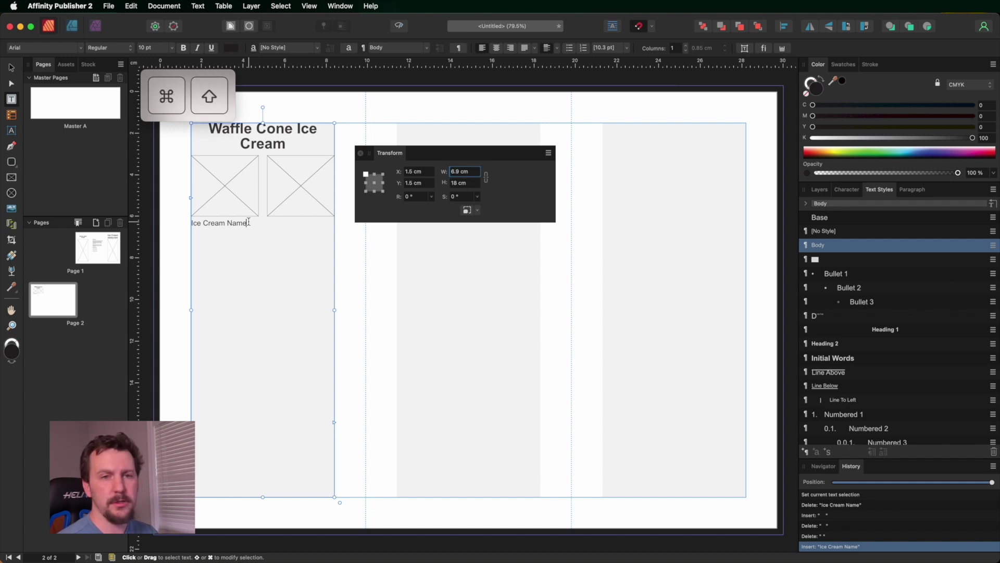
{"action": "key", "text": "super+shift+Left"}
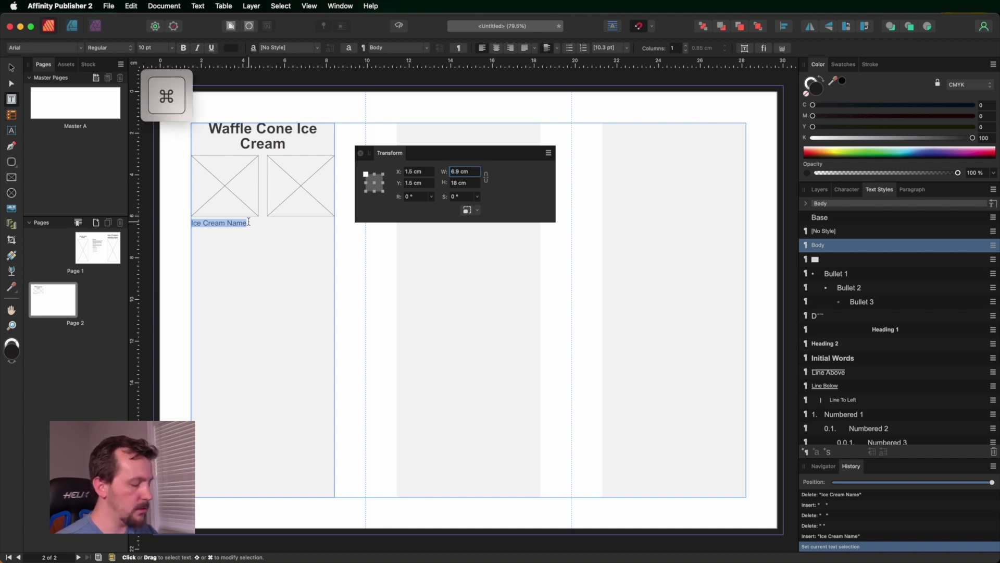
{"action": "key", "text": "super+c"}
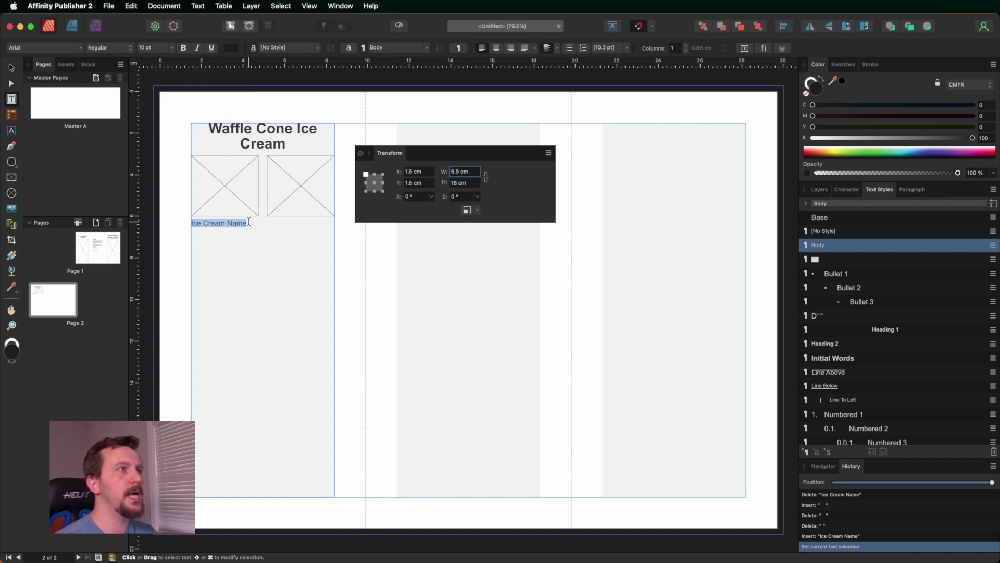
{"action": "left_click", "coordinate": [249, 222]}
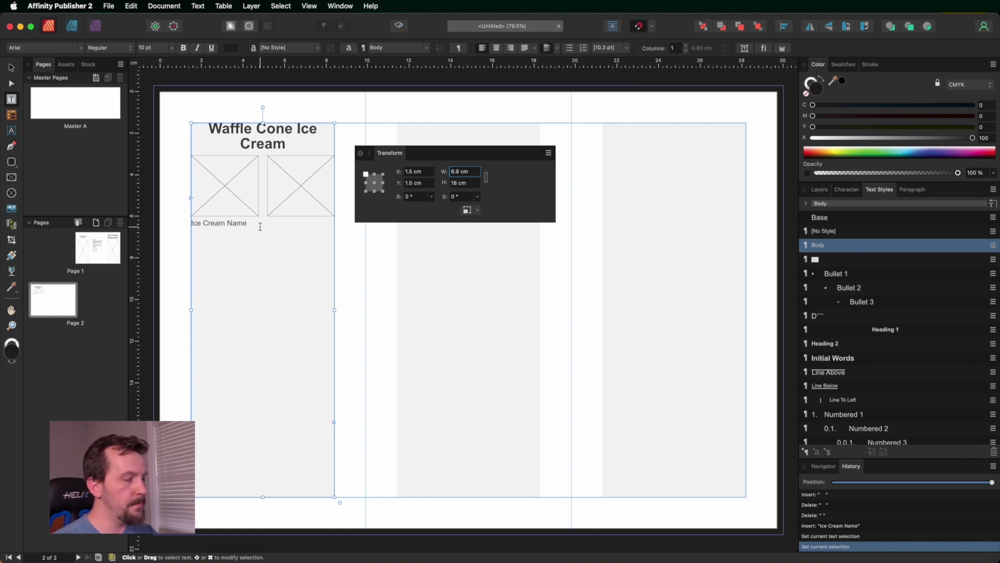
{"action": "key", "text": "Tab"}
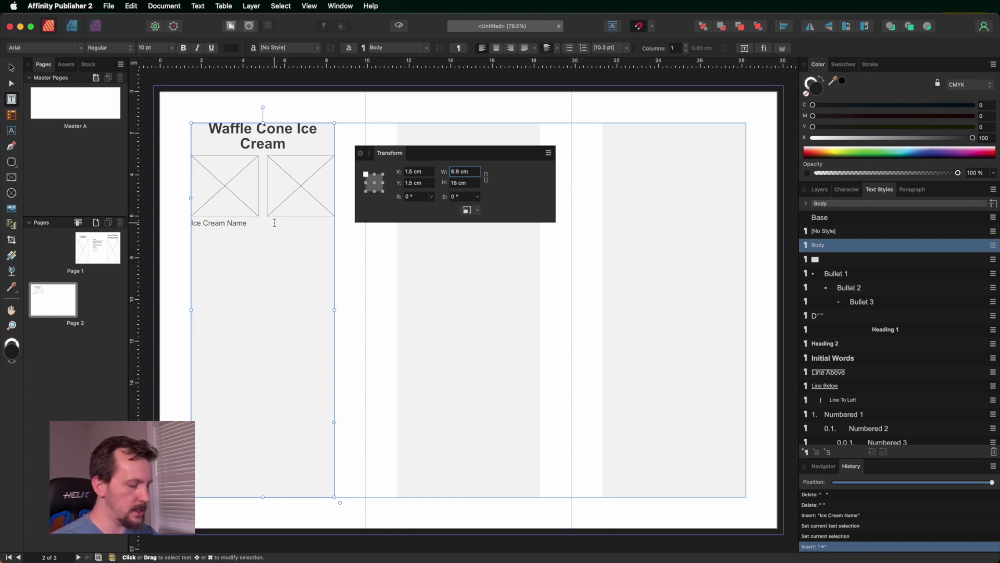
{"action": "key", "text": "super+v"}
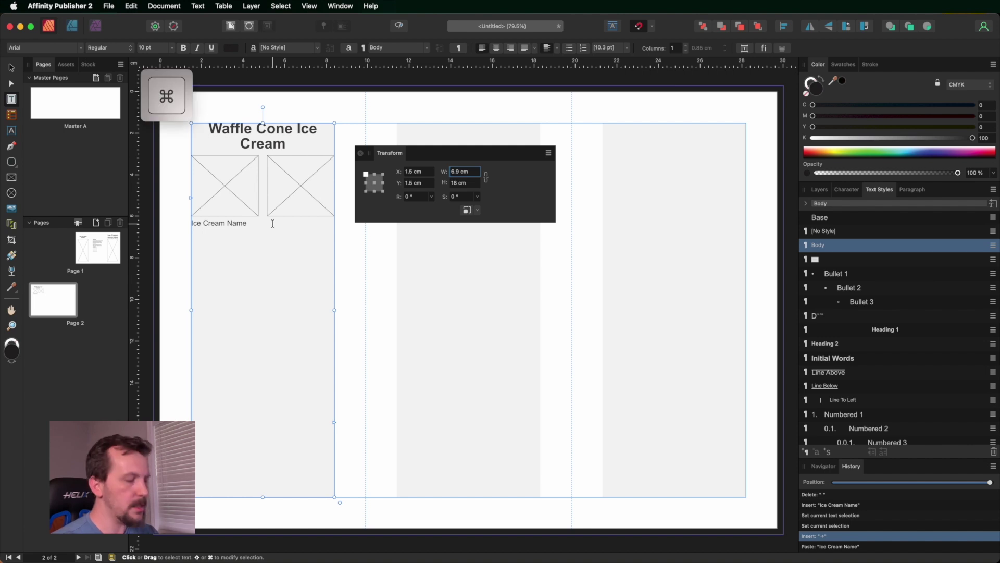
{"action": "key", "text": "super+v"}
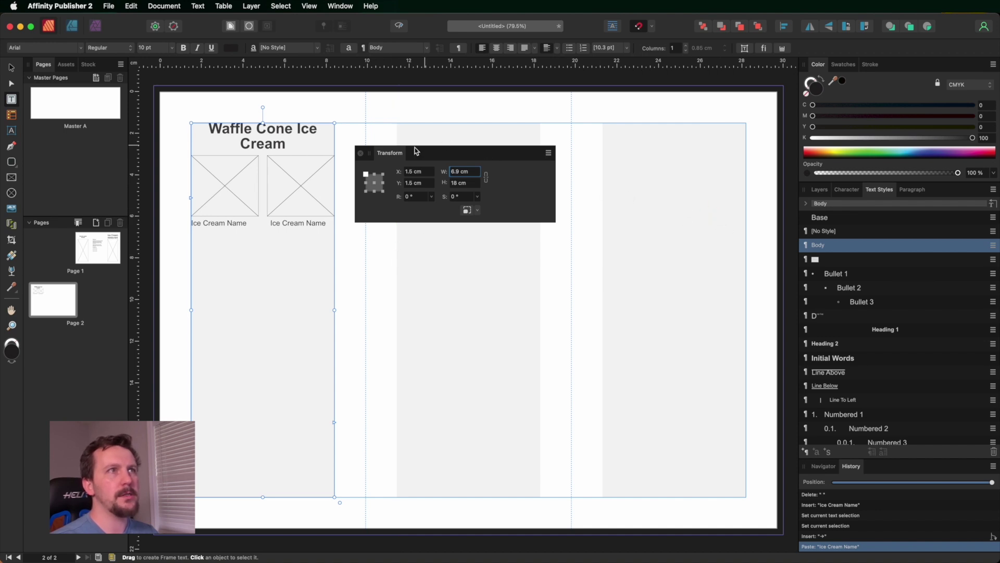
Dock the Transform panel, float Text Styles beside the column, and create a paragraph style named "entree name" based on Heading 2
{"action": "left_click_drag", "start_coordinate": [405, 158], "coordinate": [930, 467]}
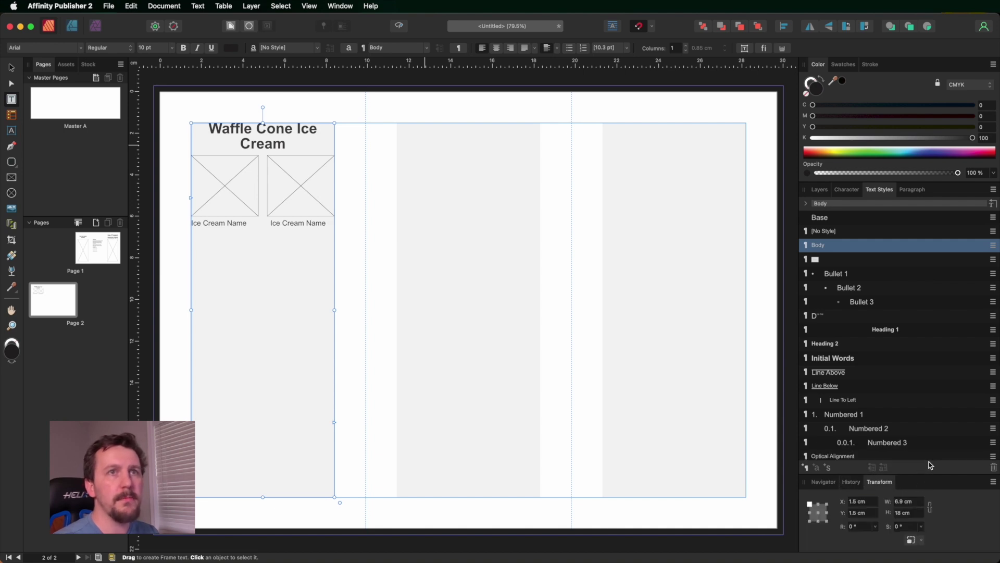
{"action": "left_click_drag", "start_coordinate": [880, 189], "coordinate": [374, 131]}
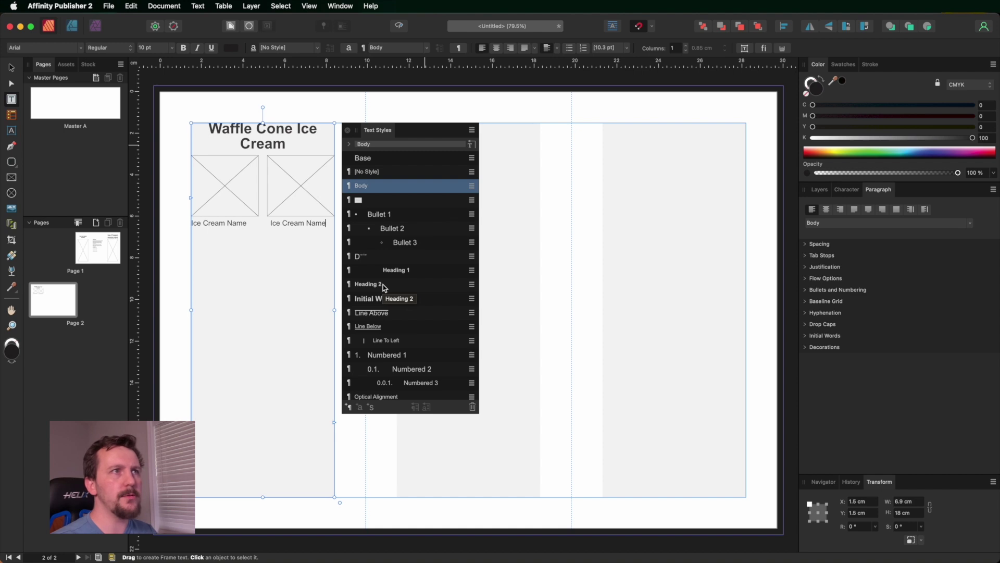
{"action": "left_click", "coordinate": [356, 409]}
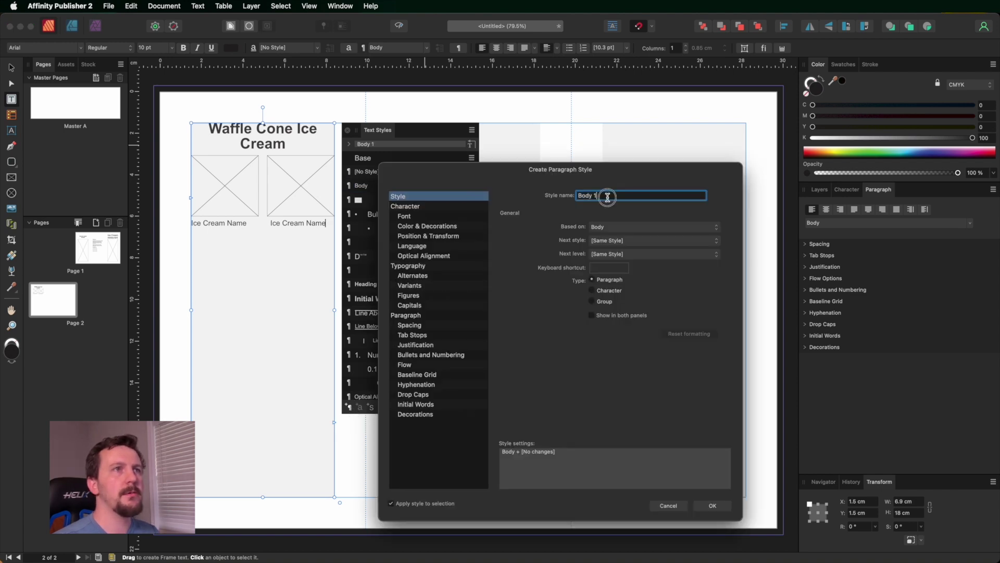
{"action": "type", "text": "entree name"}
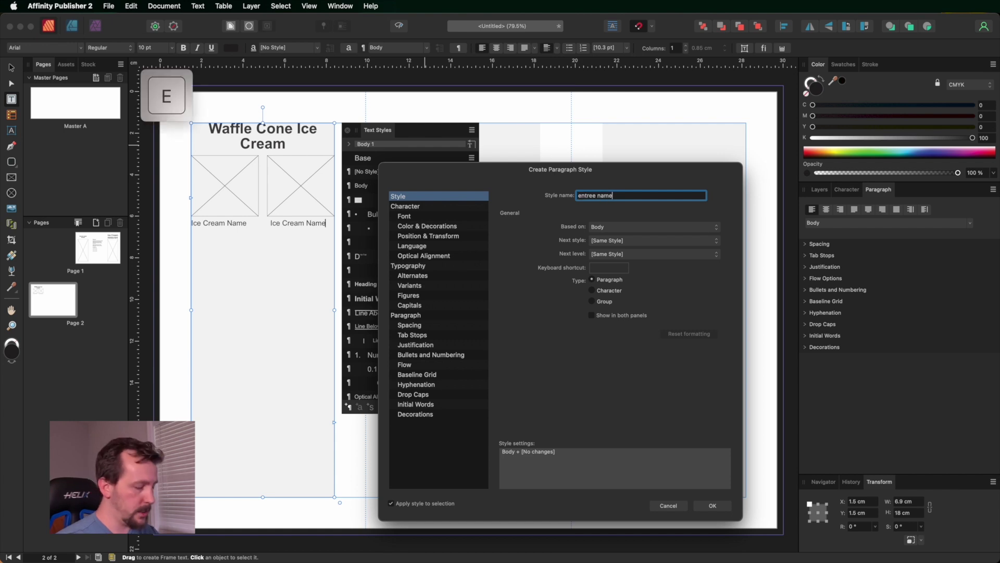
{"action": "left_click", "coordinate": [608, 227]}
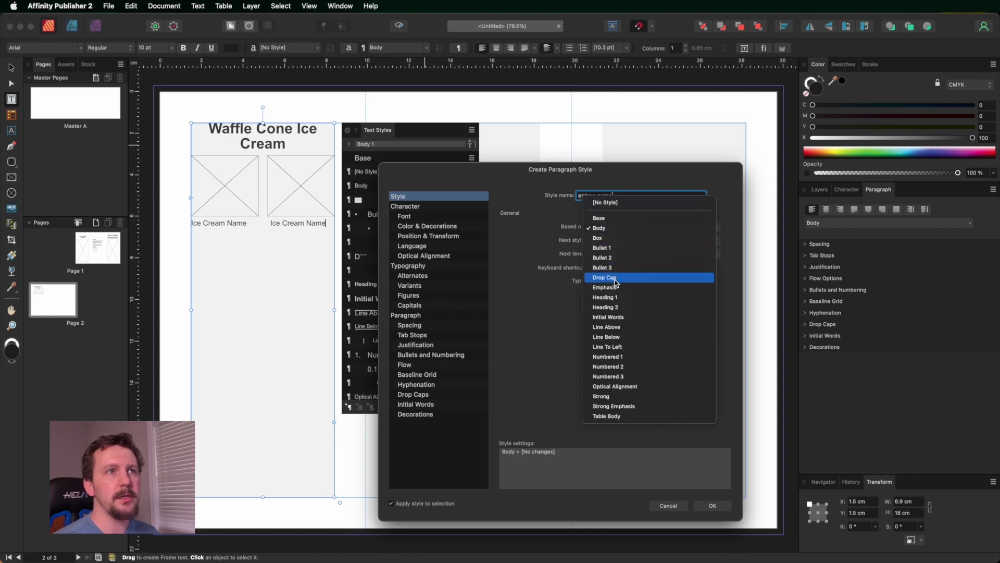
{"action": "left_click", "coordinate": [613, 307]}
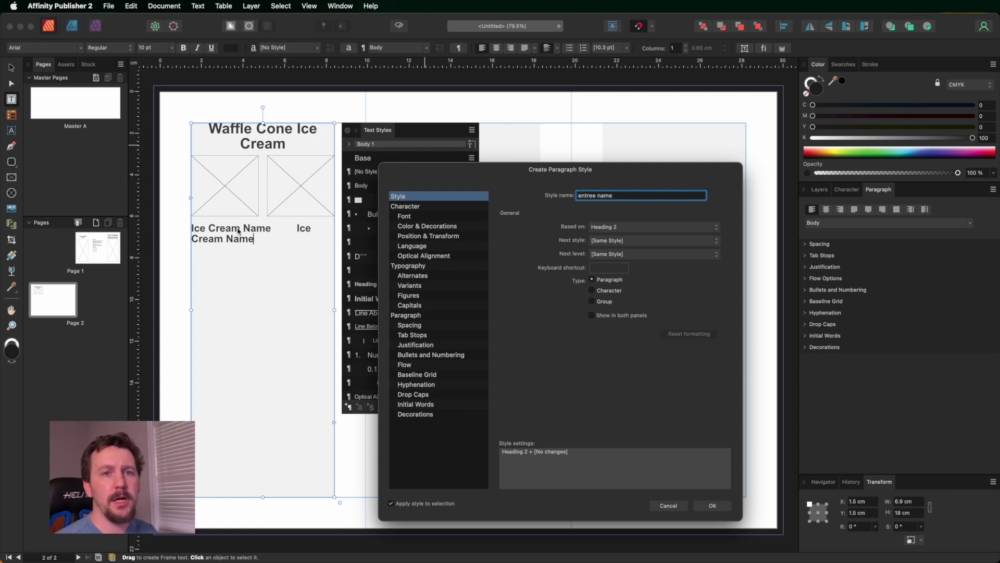
Set the "entree name" style's font size to 12 pt and finish creating the style
{"action": "left_click", "coordinate": [416, 218]}
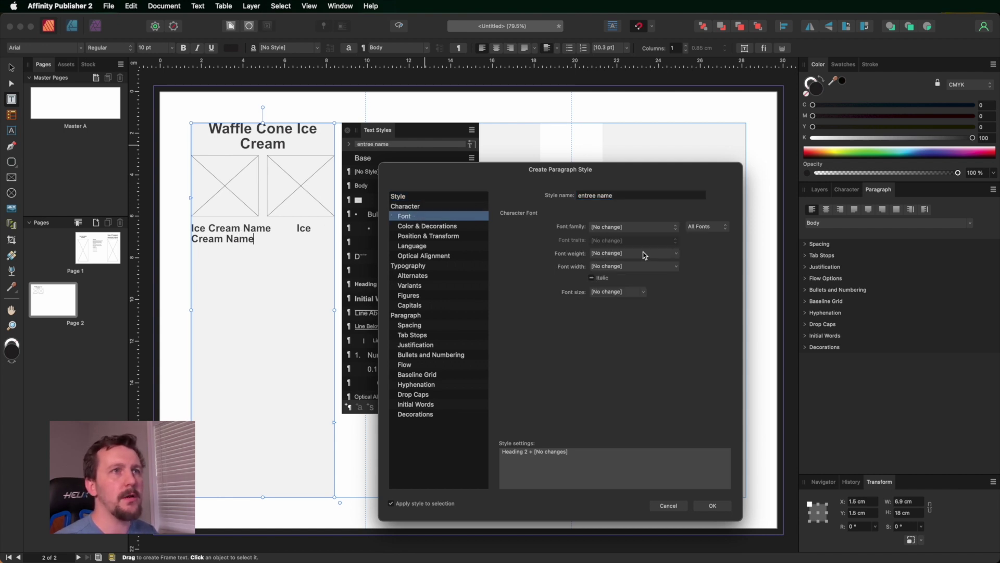
{"action": "left_click", "coordinate": [622, 293]}
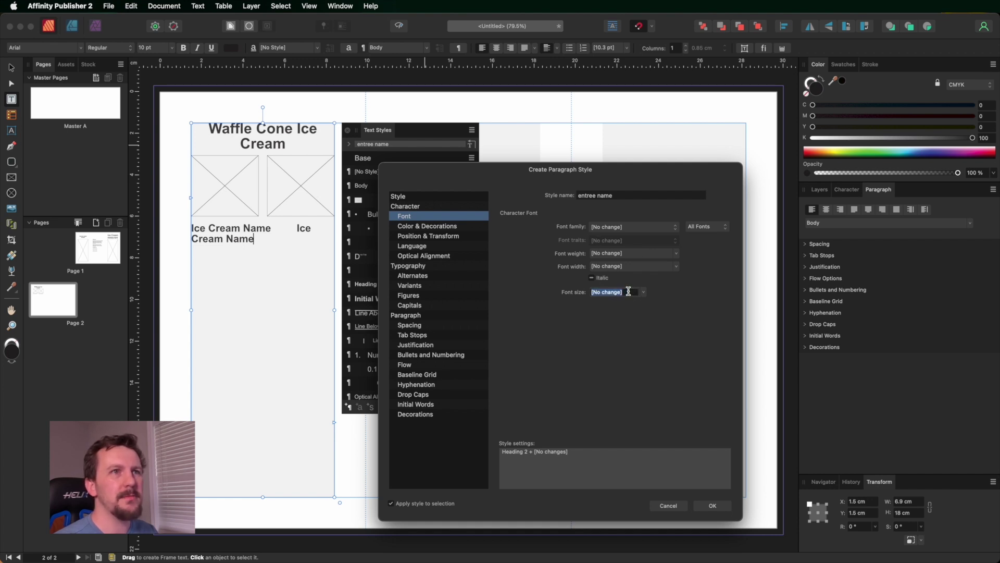
{"action": "left_click", "coordinate": [643, 293]}
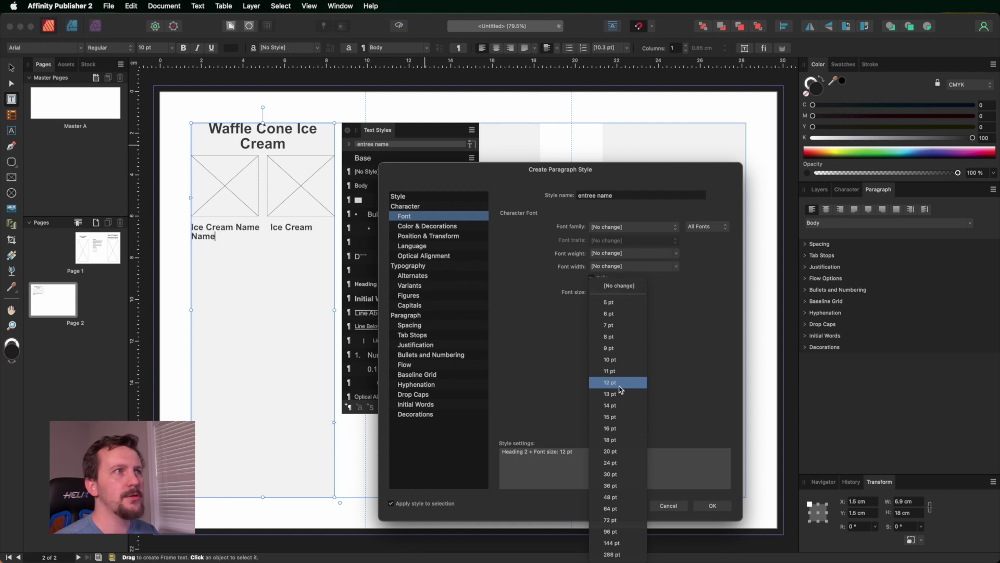
{"action": "left_click", "coordinate": [619, 386]}
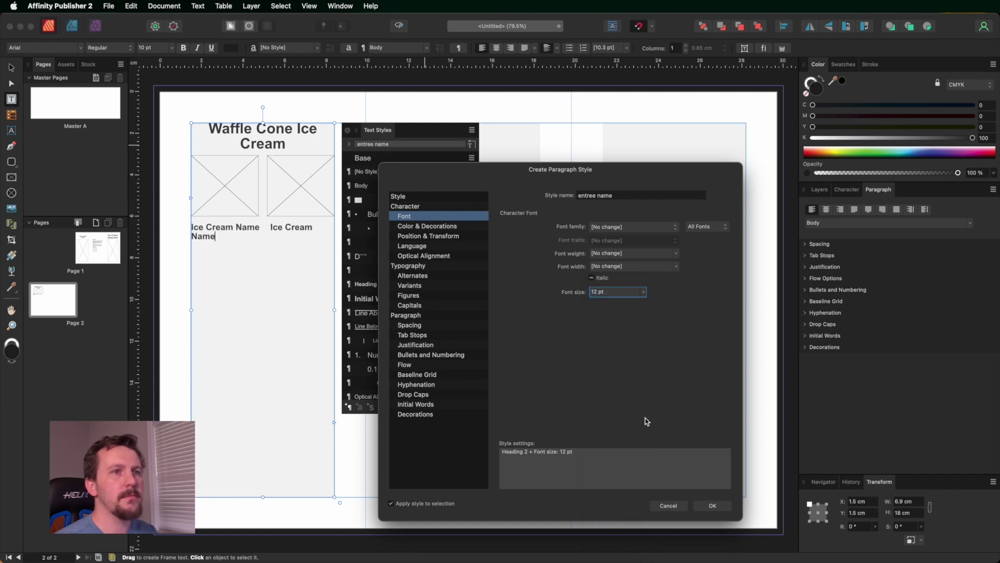
{"action": "left_click", "coordinate": [713, 506]}
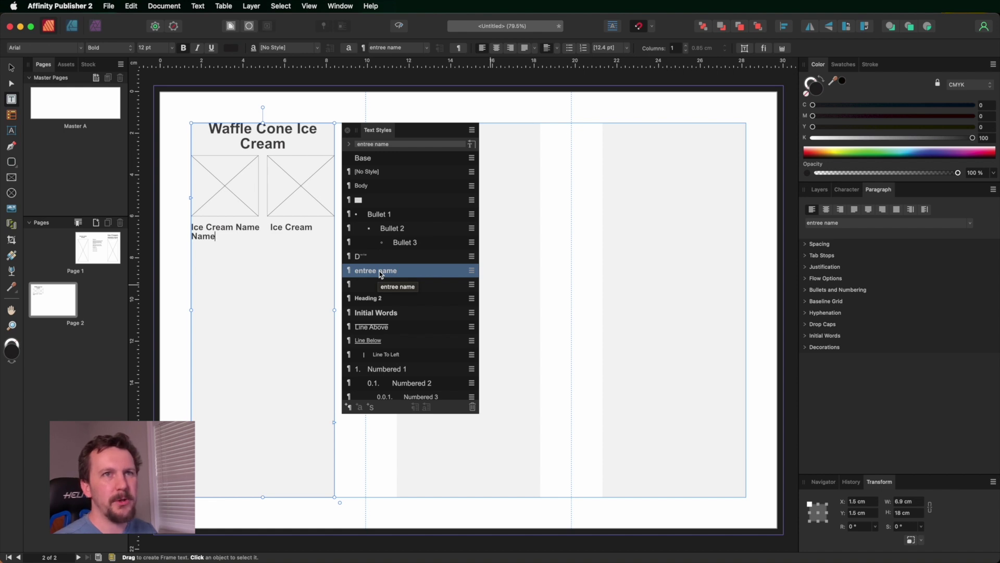
Float the Paragraph panel beside Text Styles and expand its tab stop settings
{"action": "left_click_drag", "start_coordinate": [879, 190], "coordinate": [521, 130]}
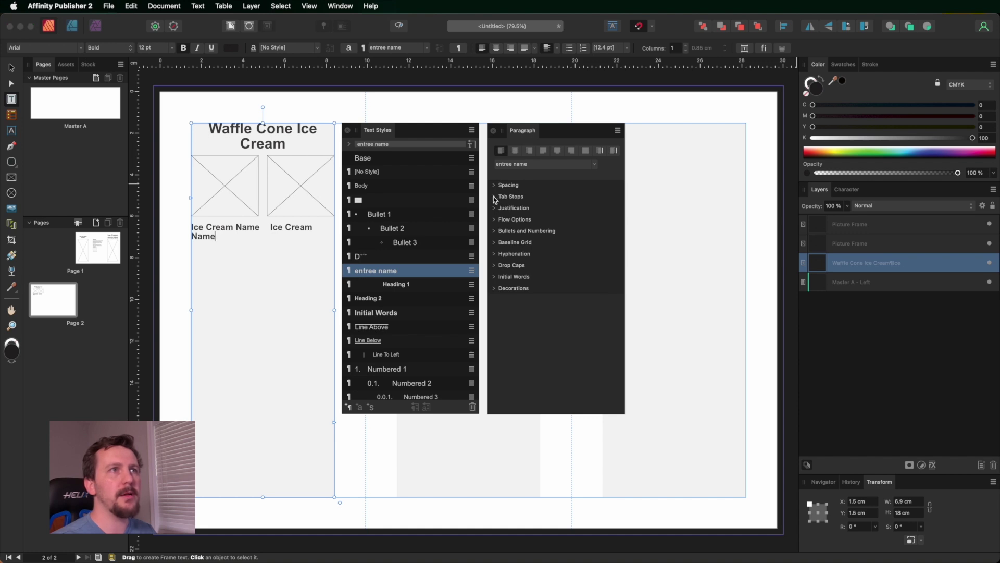
{"action": "left_click", "coordinate": [494, 197]}
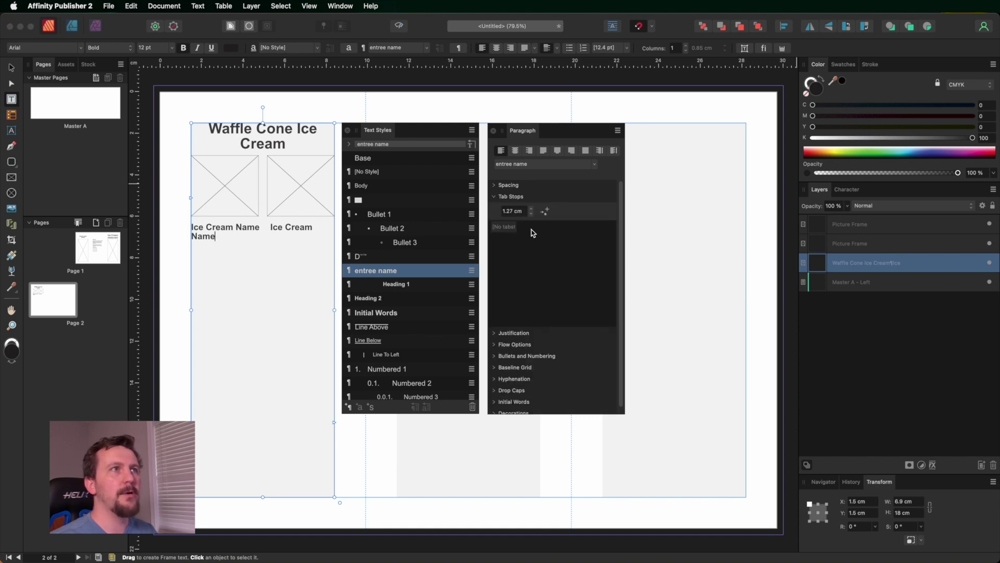
{"action": "right_click", "coordinate": [389, 273]}
{"action": "left_click", "coordinate": [409, 360]}
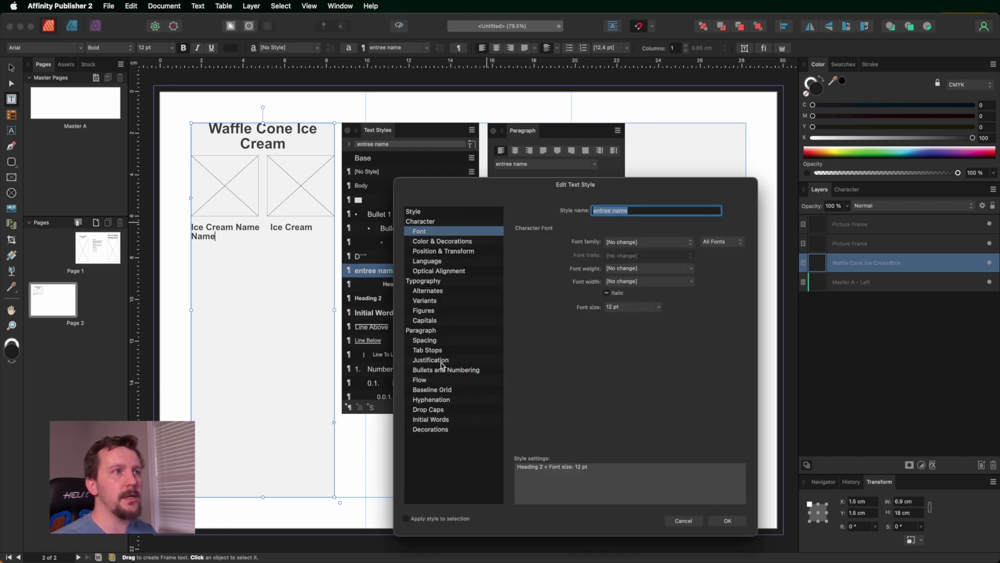
{"action": "left_click", "coordinate": [425, 351]}
{"action": "left_click", "coordinate": [684, 521]}
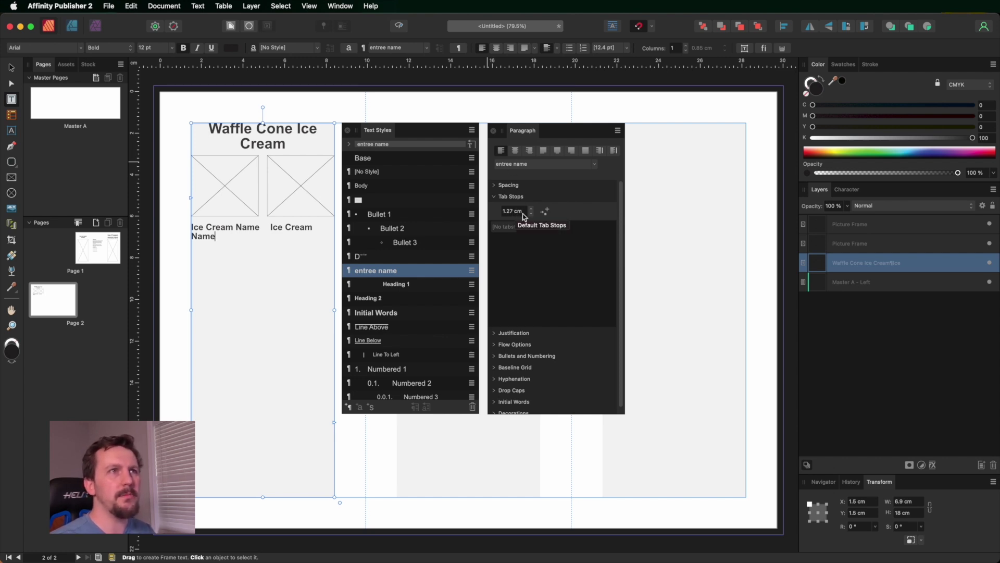
Show the text ruler and add a tab stop at 3.6 cm to the "Ice Cream Name" line
{"action": "left_click", "coordinate": [309, 6]}
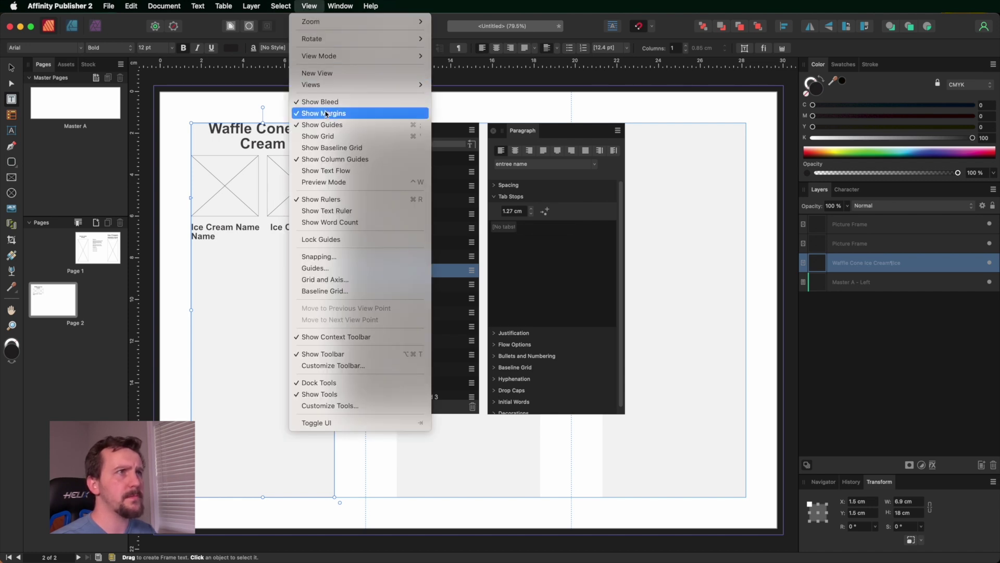
{"action": "left_click", "coordinate": [334, 211]}
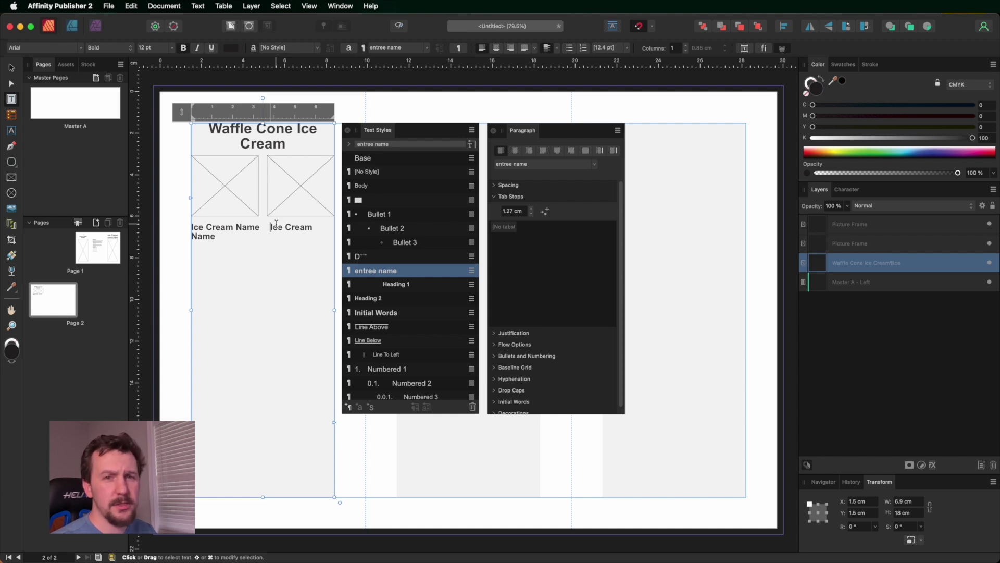
{"action": "left_click", "coordinate": [267, 120]}
{"action": "left_click_drag", "start_coordinate": [269, 119], "coordinate": [268, 119]}
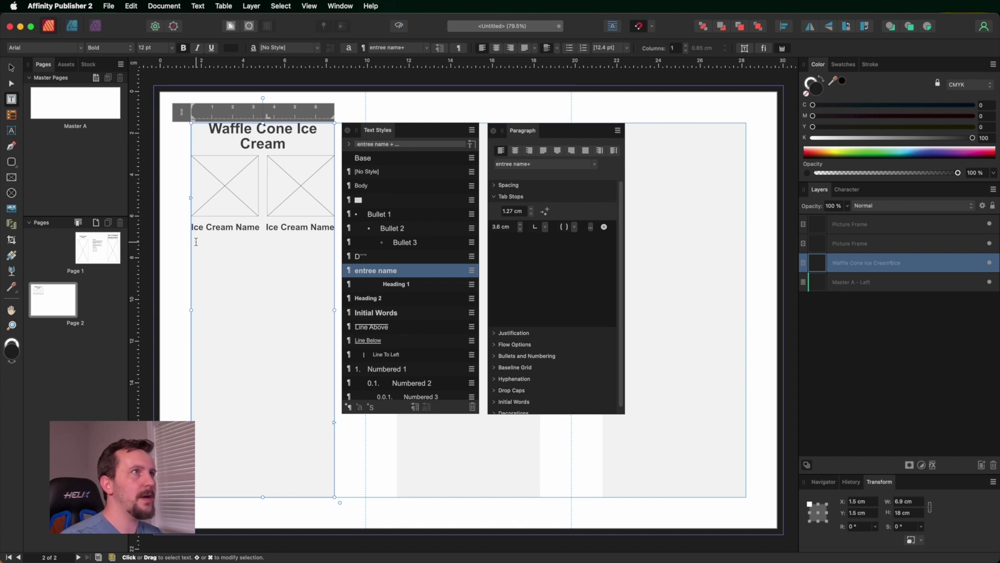
Add a line below the ice cream names reading "filler", "$4", "more filler" and "$6", separated by tabs
{"action": "type", "text": "filler"}
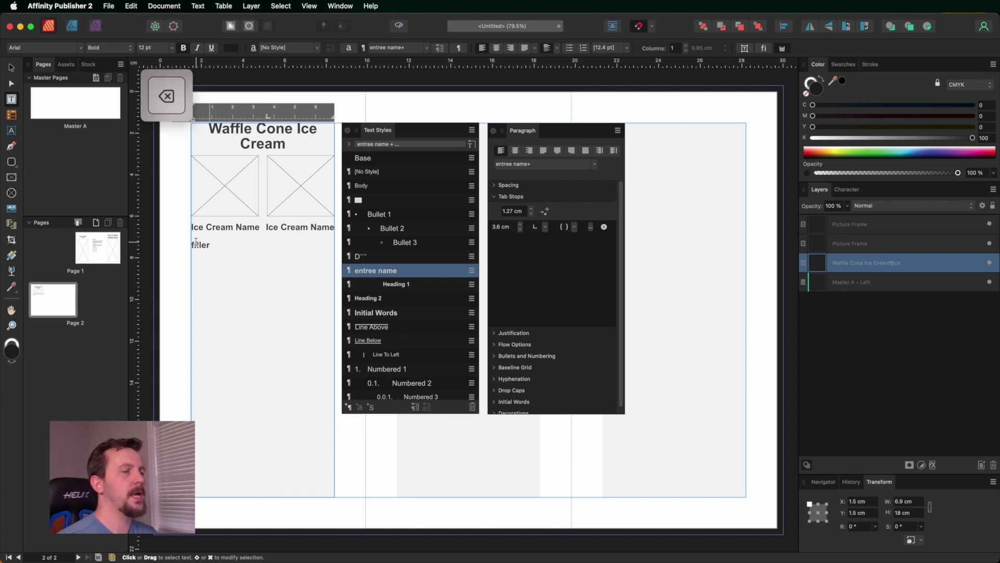
{"action": "key", "text": "Tab"}
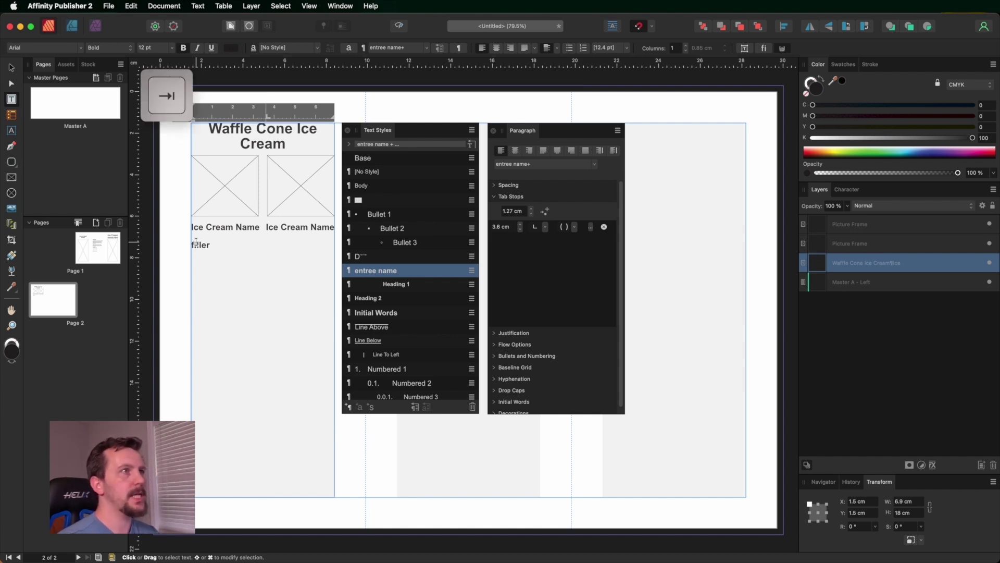
{"action": "type", "text": "$4"}
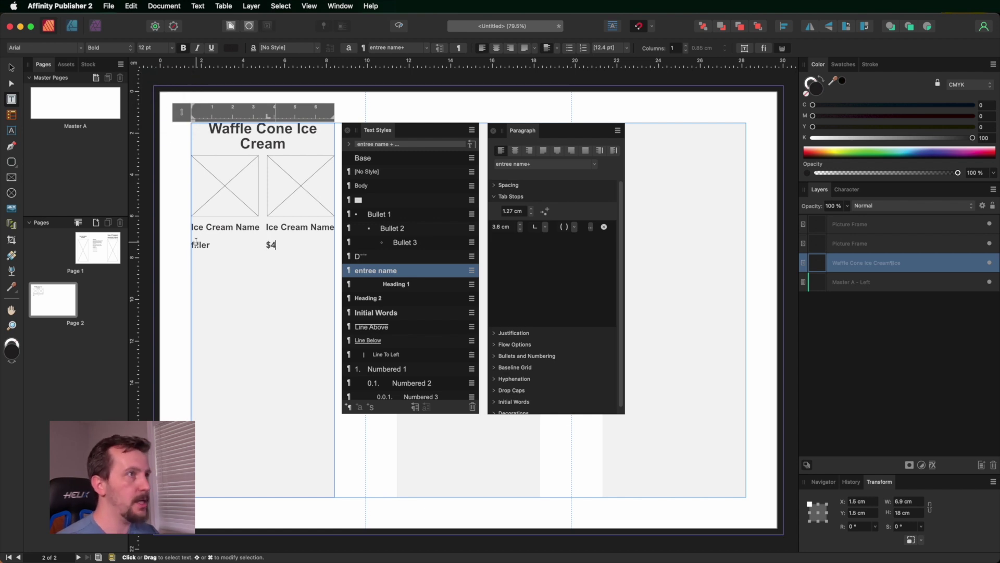
{"action": "key", "text": "Tab"}
{"action": "type", "text": "more filler"}
{"action": "key", "text": "Tab"}
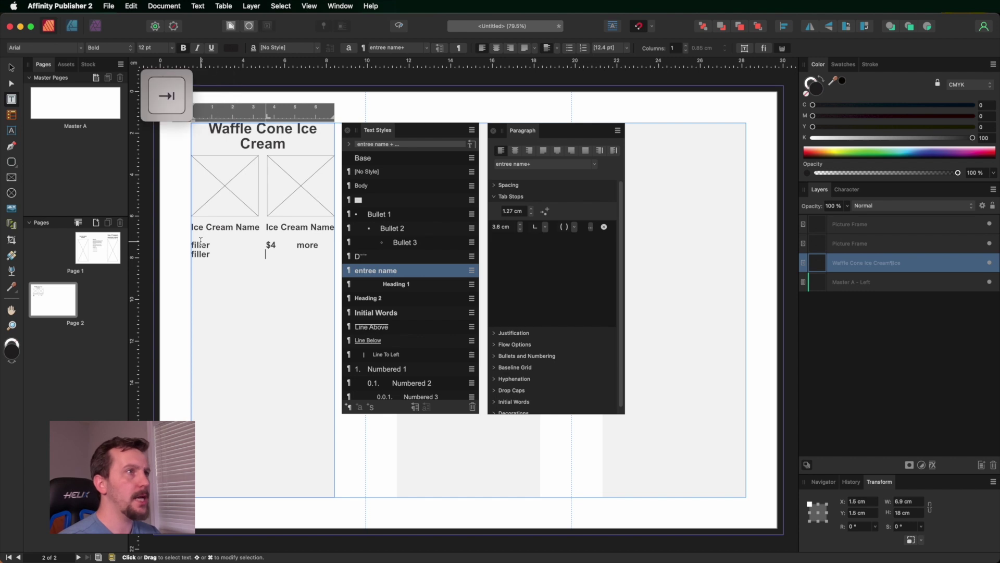
{"action": "type", "text": "$"}
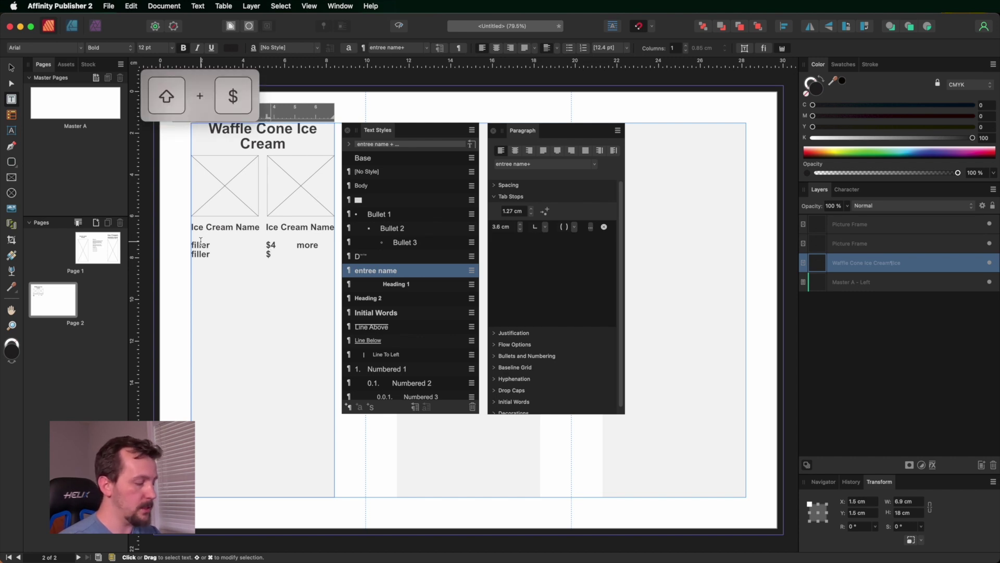
{"action": "type", "text": "6"}
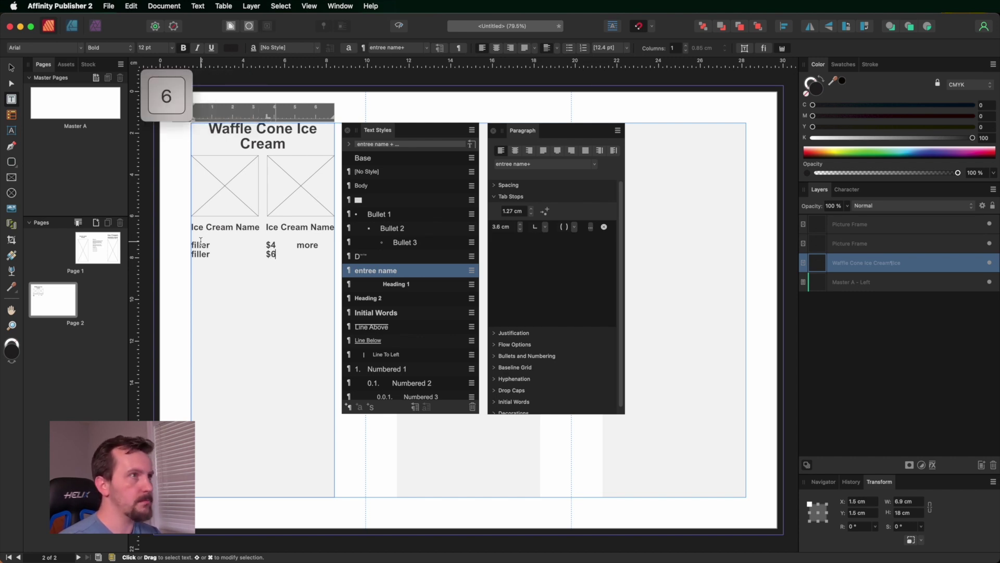
Create a paragraph style named "entree details" based on Body for the filler and price line
{"action": "left_click", "coordinate": [349, 407]}
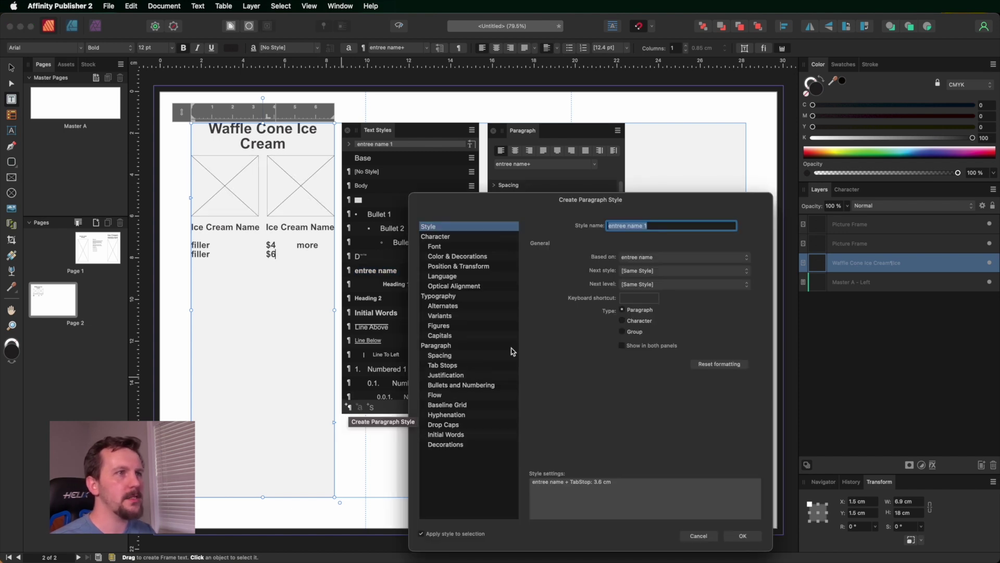
{"action": "type", "text": "entree details"}
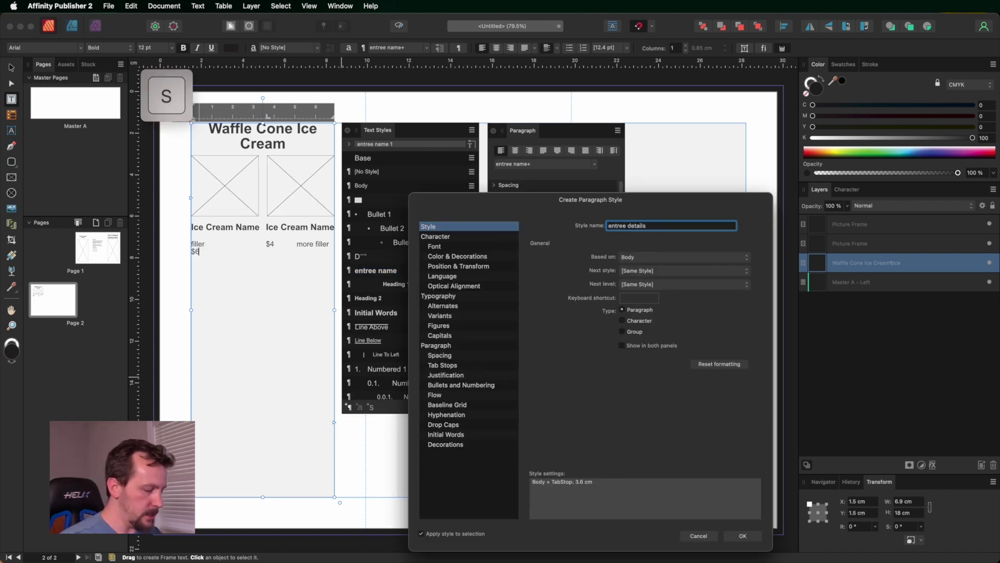
{"action": "left_click", "coordinate": [755, 537]}
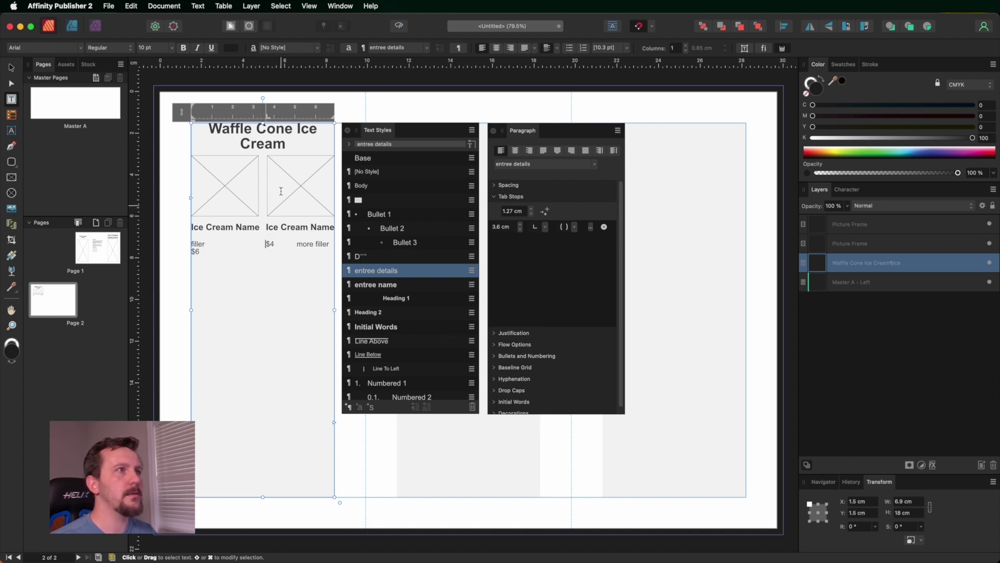
Move the price line's tab stop to 2.8 cm and extend the first price to $4.00
{"action": "left_click_drag", "start_coordinate": [268, 120], "coordinate": [250, 120]}
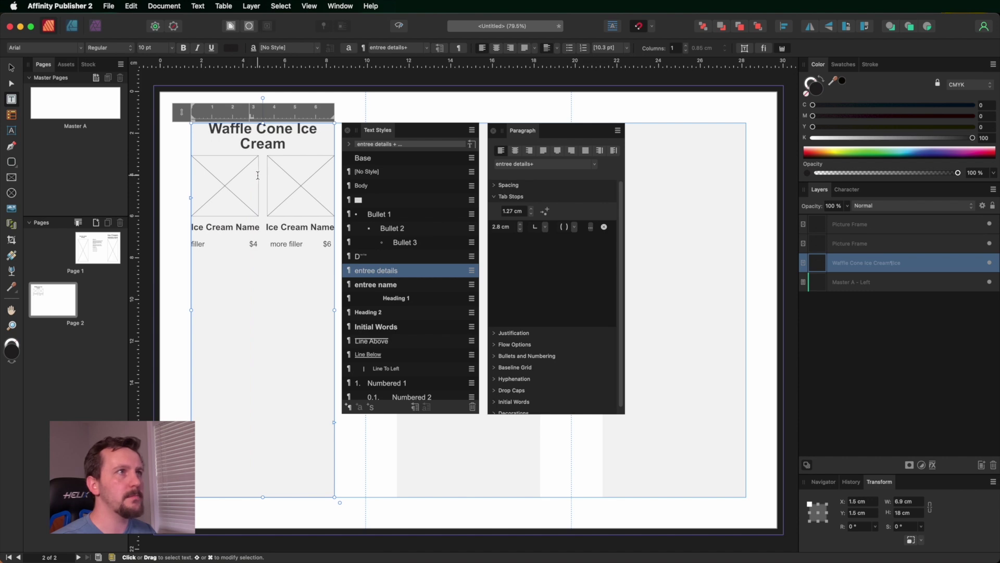
{"action": "left_click", "coordinate": [263, 242]}
{"action": "type", "text": ".00"}
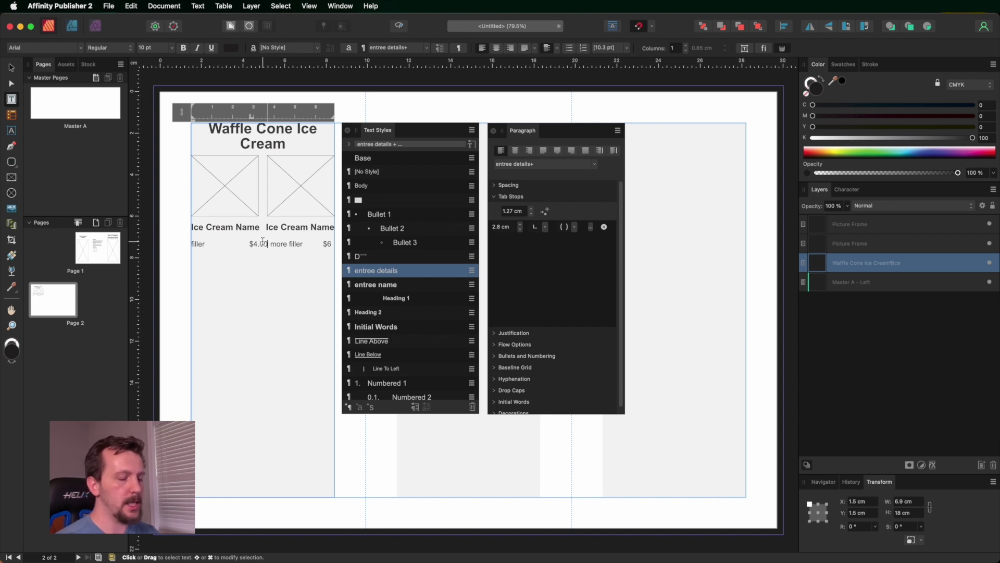
Right-align the price line's tab stop at 3.2 cm and add a left-aligned one at 3.6 cm for the second item
{"action": "right_click", "coordinate": [252, 119]}
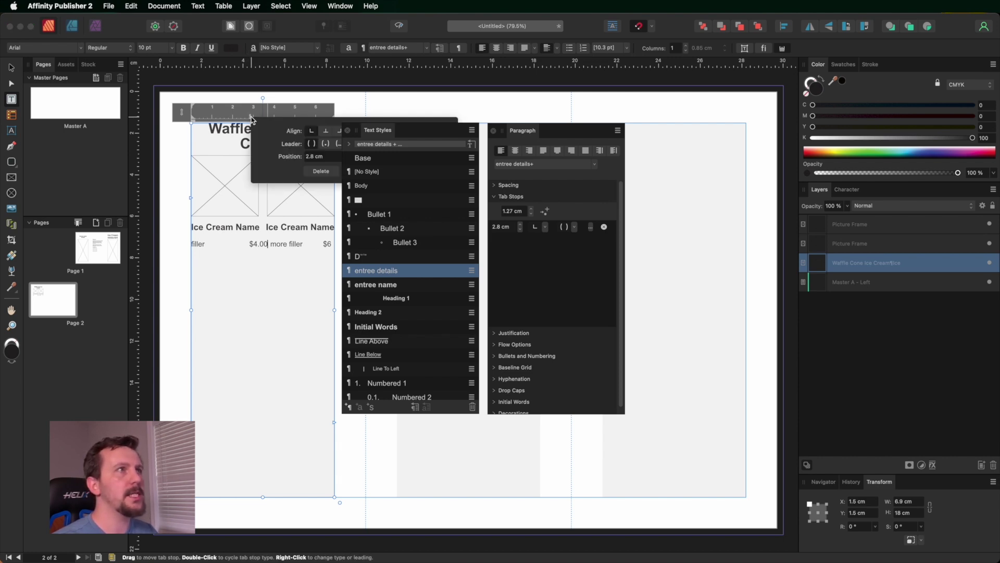
{"action": "left_click_drag", "start_coordinate": [415, 133], "coordinate": [424, 218]}
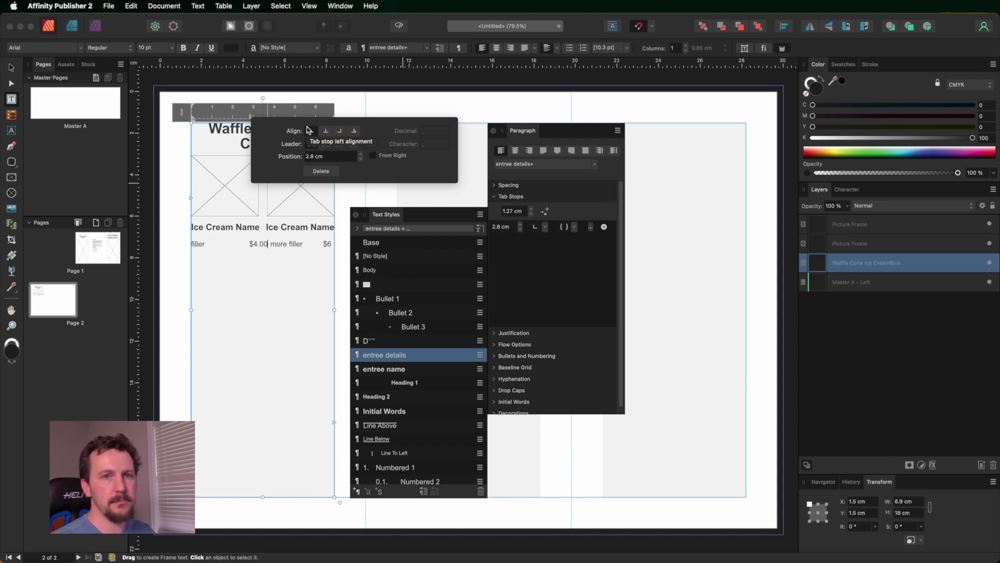
{"action": "left_click", "coordinate": [340, 131]}
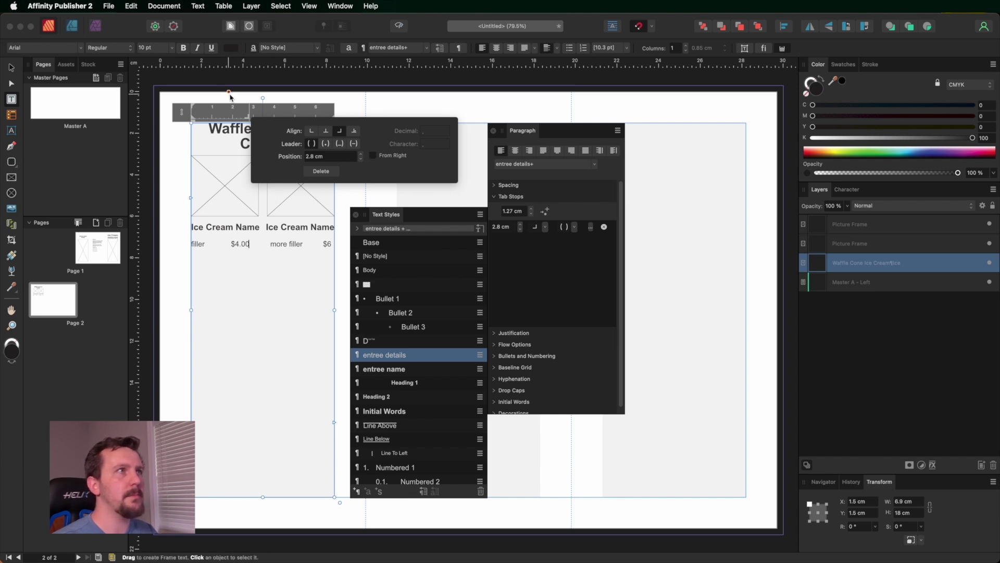
{"action": "left_click_drag", "start_coordinate": [250, 119], "coordinate": [258, 120]}
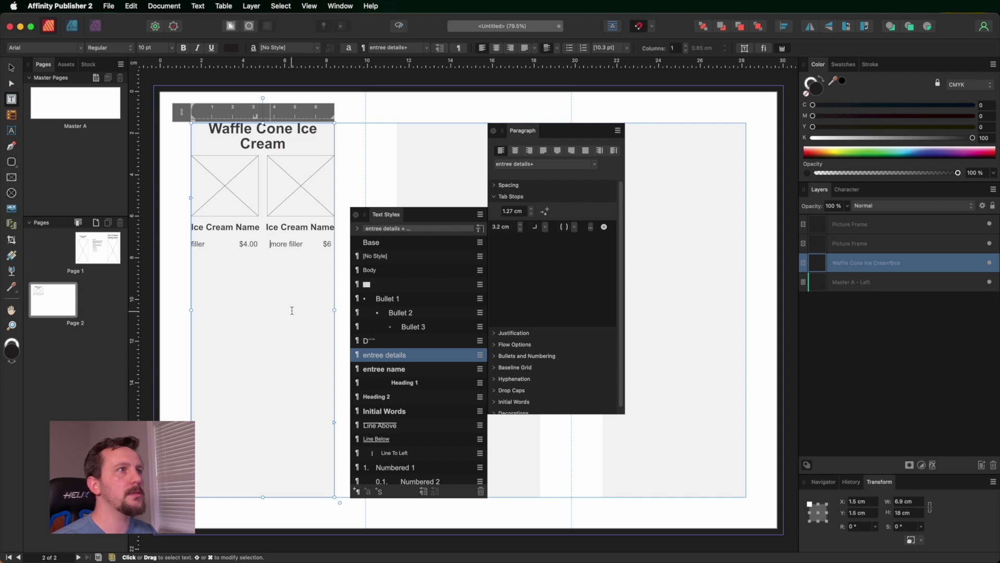
{"action": "left_click", "coordinate": [270, 120]}
{"action": "left_click_drag", "start_coordinate": [270, 116], "coordinate": [266, 116]}
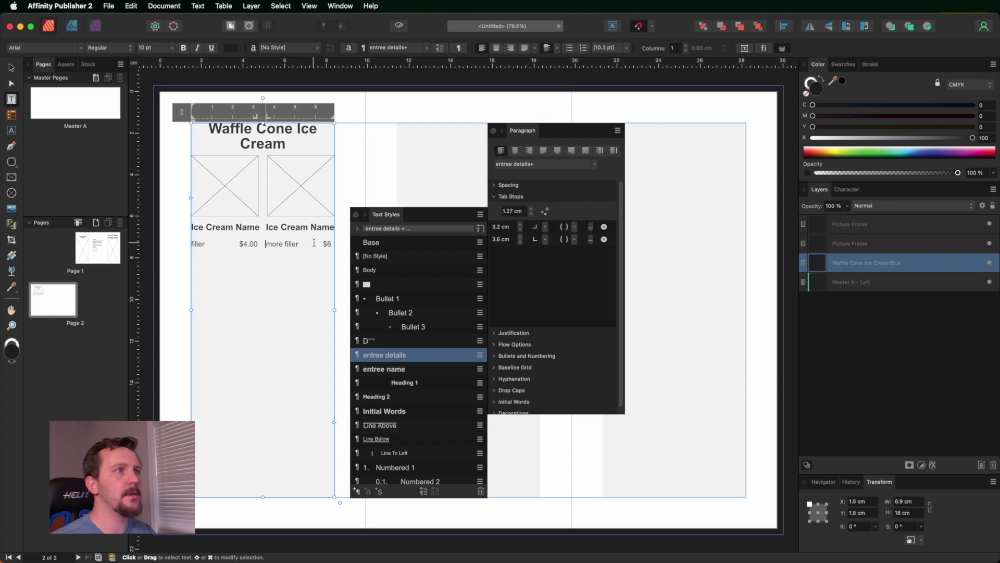
Add a right-aligned tab stop at 6.9 cm for the second price and extend that price to $6.50
{"action": "left_click", "coordinate": [319, 119]}
{"action": "left_click_drag", "start_coordinate": [321, 119], "coordinate": [316, 116]}
{"action": "right_click", "coordinate": [317, 116]}
{"action": "left_click", "coordinate": [407, 133]}
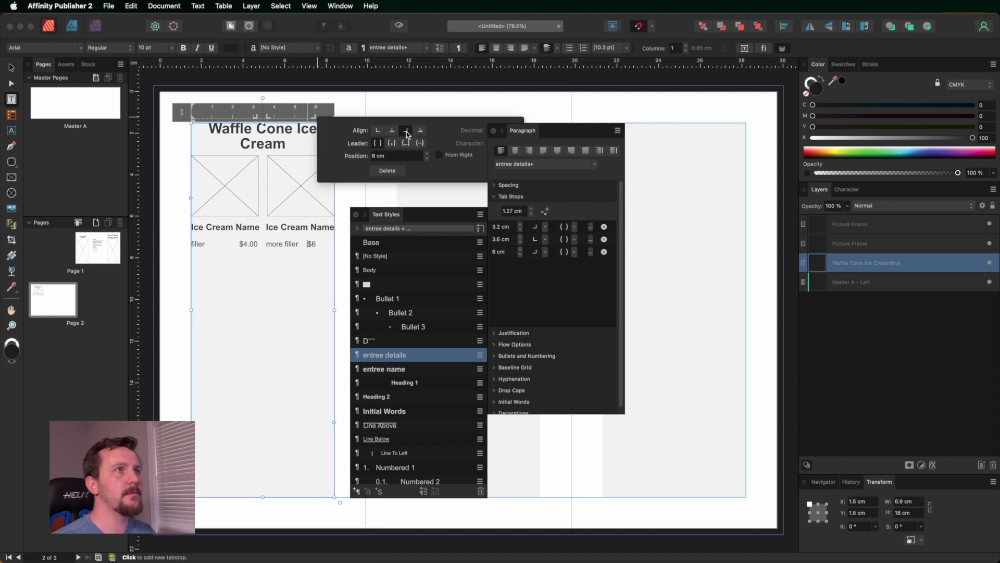
{"action": "left_click", "coordinate": [318, 119]}
{"action": "left_click_drag", "start_coordinate": [319, 119], "coordinate": [335, 119]}
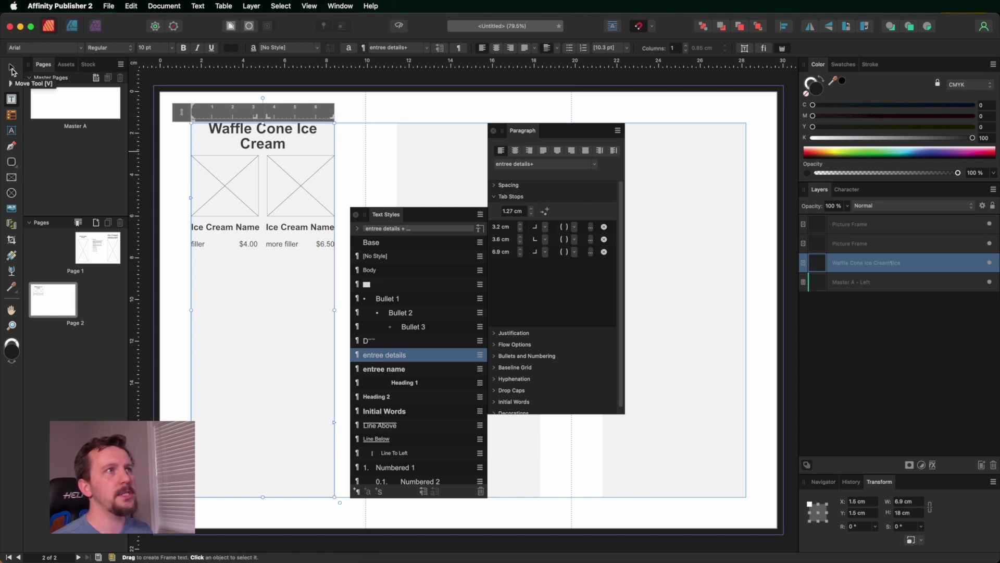
Move both picture frames together slightly down, closer to the ice cream names
{"action": "left_click", "coordinate": [11, 68]}
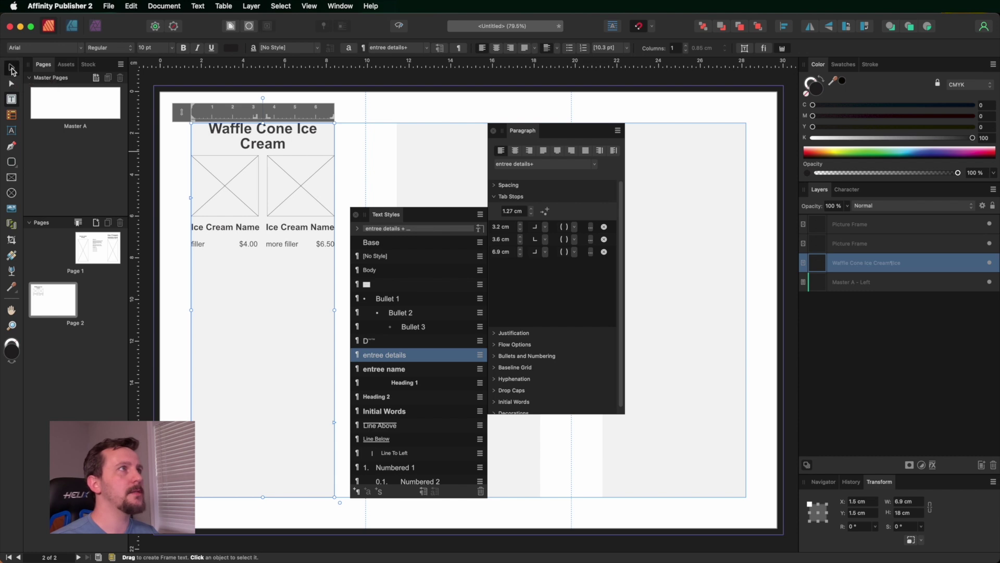
{"action": "left_click", "coordinate": [208, 186]}
{"action": "left_click", "coordinate": [297, 181], "text": "shift"}
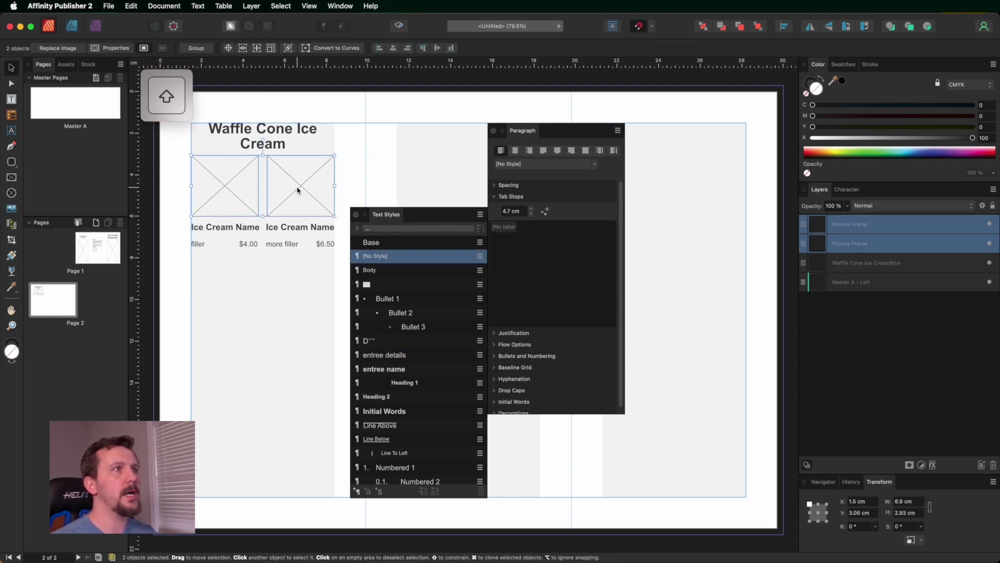
{"action": "mouse_move", "coordinate": [297, 183]}
{"action": "left_mouse_down"}
{"action": "mouse_move", "coordinate": [300, 240]}
{"action": "mouse_move", "coordinate": [295, 170]}
{"action": "mouse_move", "coordinate": [293, 230]}
{"action": "mouse_move", "coordinate": [290, 187]}
{"action": "left_mouse_up"}
Update the "entree name" text style from the ice cream name line so it includes the 3.6 cm tab stop
{"action": "double_click", "coordinate": [263, 242]}
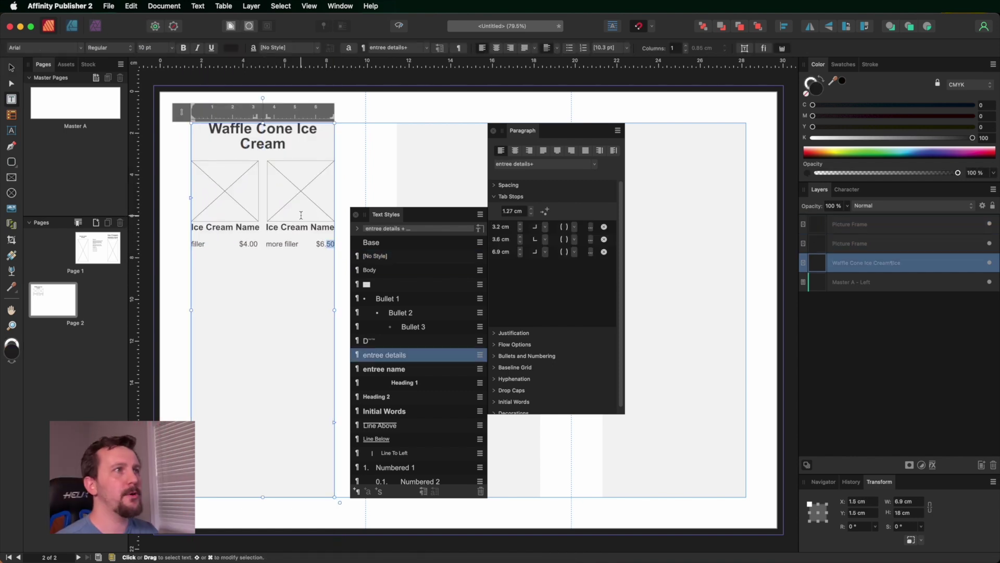
{"action": "left_click", "coordinate": [243, 227]}
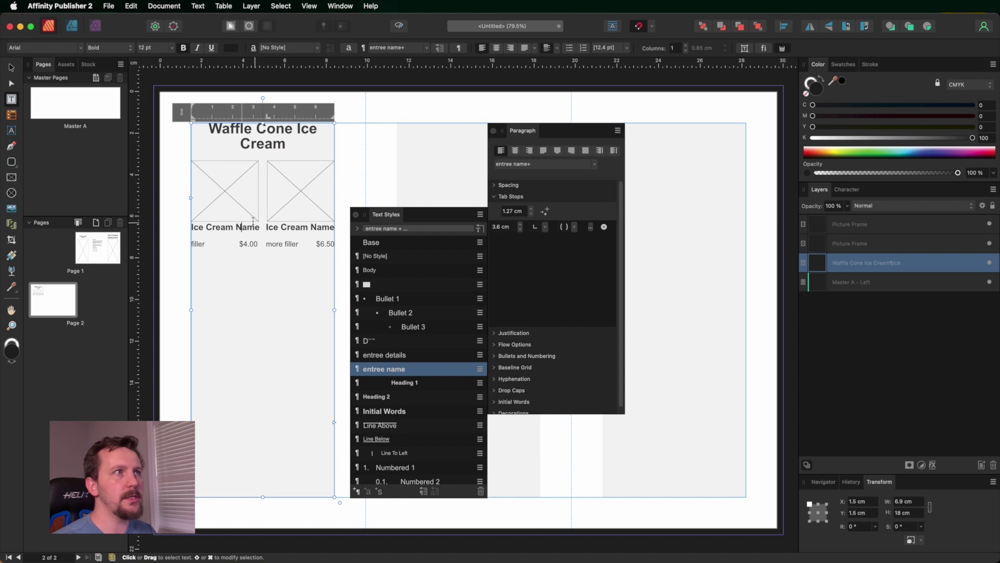
{"action": "left_click", "coordinate": [193, 227]}
{"action": "triple_click", "coordinate": [193, 227]}
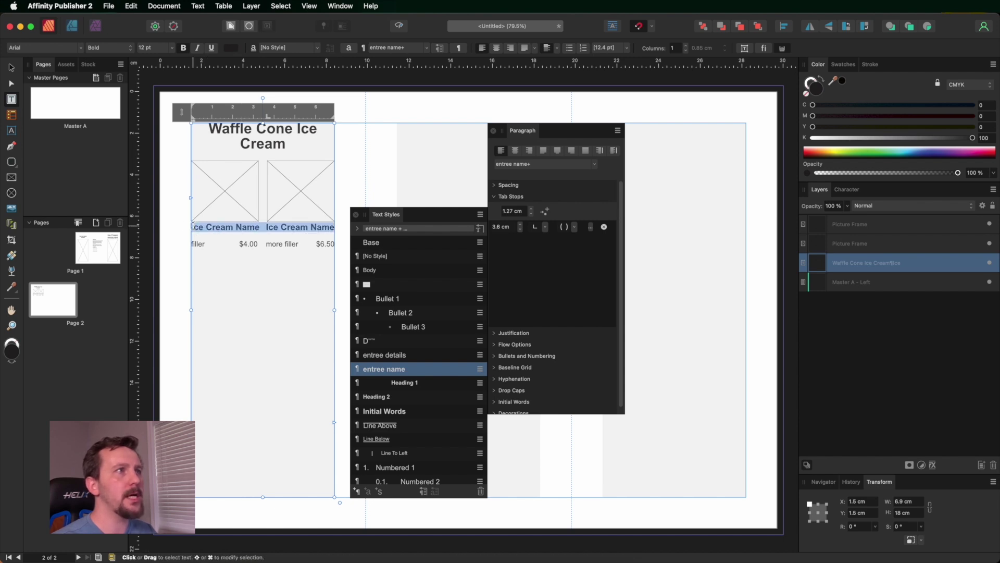
{"action": "right_click", "coordinate": [420, 372]}
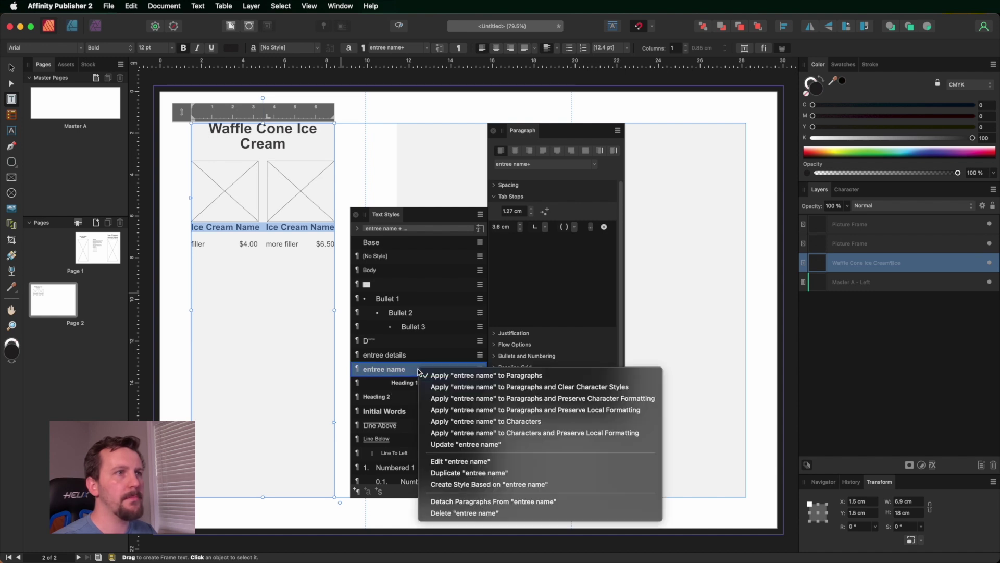
{"action": "left_click", "coordinate": [467, 444]}
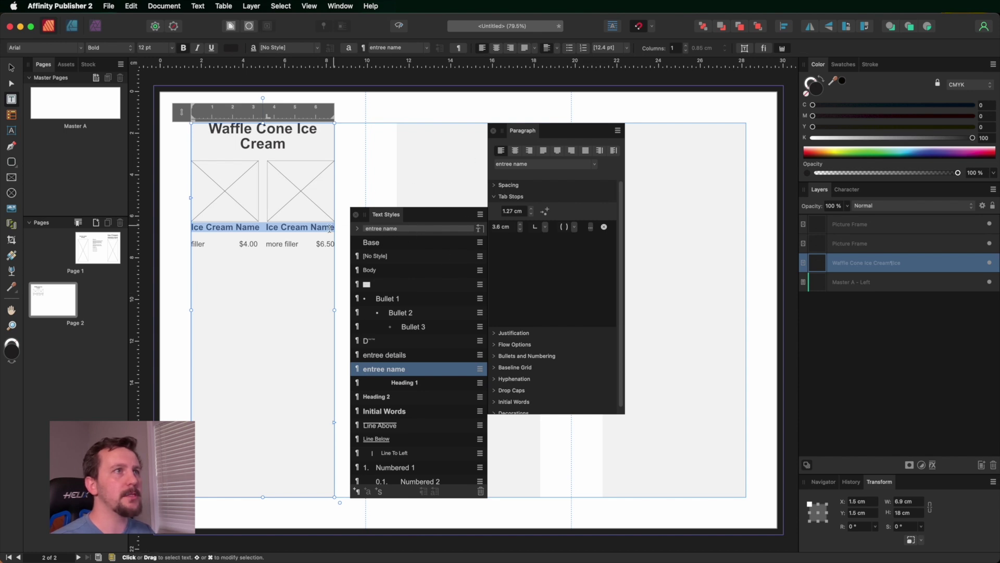
Update the "entree details" text style from the price line so it includes the 3.2, 3.6 and 6.9 cm tab stops
{"action": "double_click", "coordinate": [203, 243]}
{"action": "triple_click", "coordinate": [204, 243]}
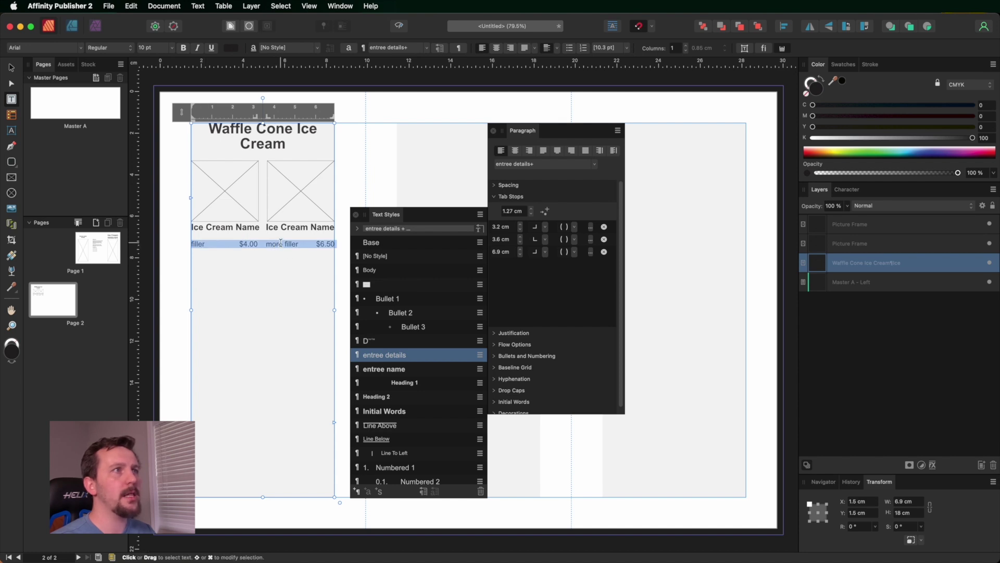
{"action": "right_click", "coordinate": [427, 358]}
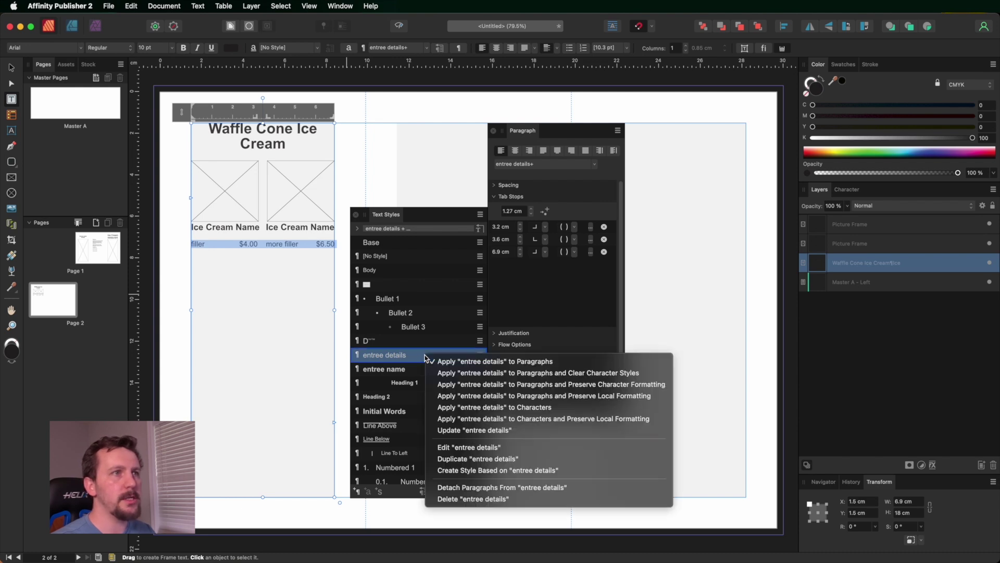
{"action": "left_click", "coordinate": [484, 433]}
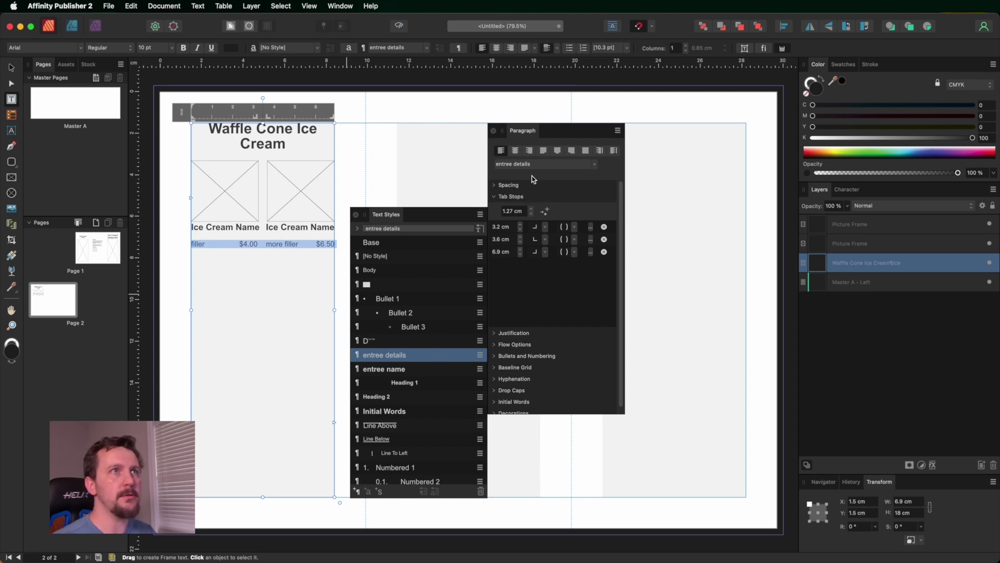
Dock the floating Paragraph and Text Styles panels alongside Layers and Character
{"action": "left_click_drag", "start_coordinate": [528, 137], "coordinate": [902, 193]}
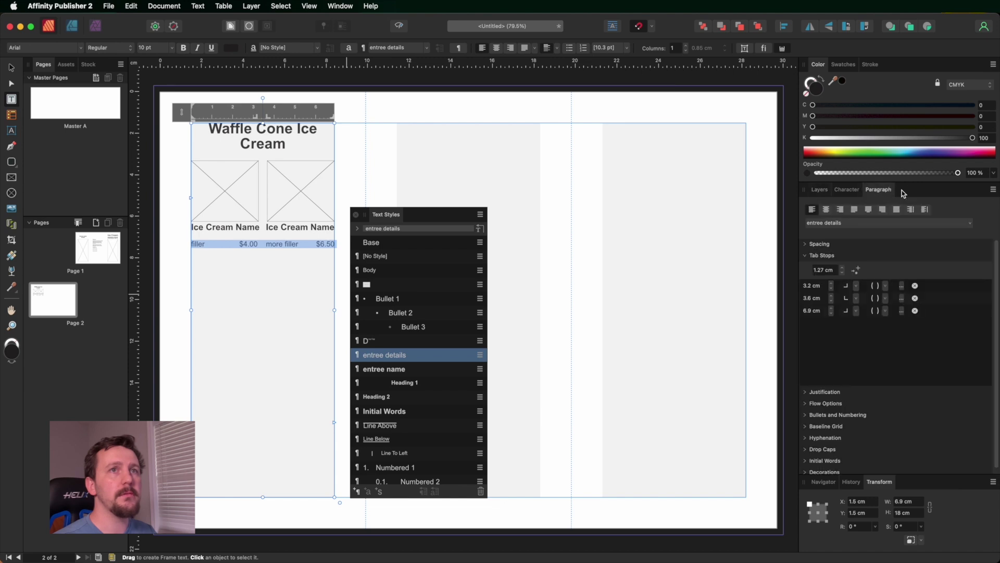
{"action": "left_click_drag", "start_coordinate": [395, 215], "coordinate": [930, 191]}
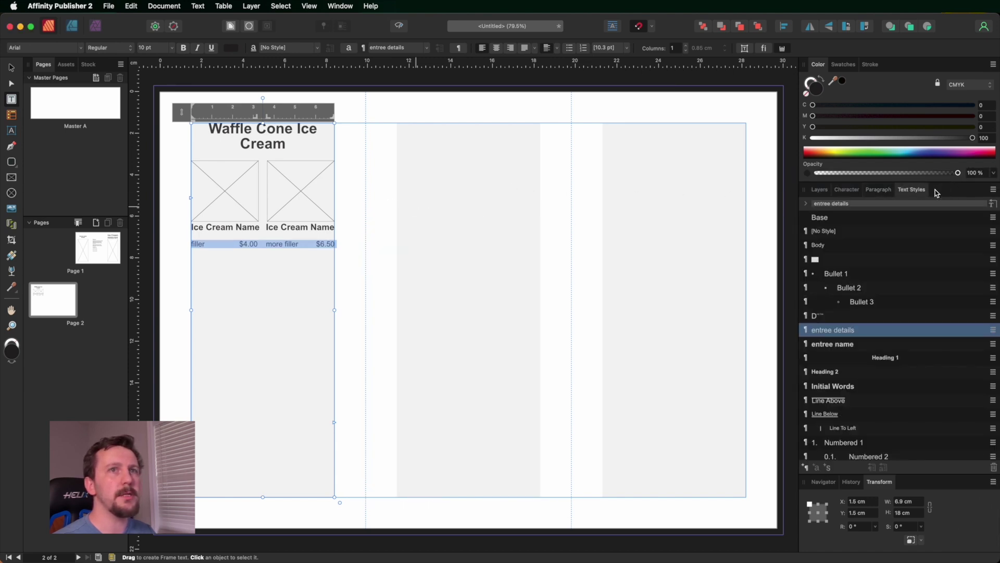
Copy the ice cream name and price lines and paste them twice on new lines below
{"action": "left_click", "coordinate": [294, 243]}
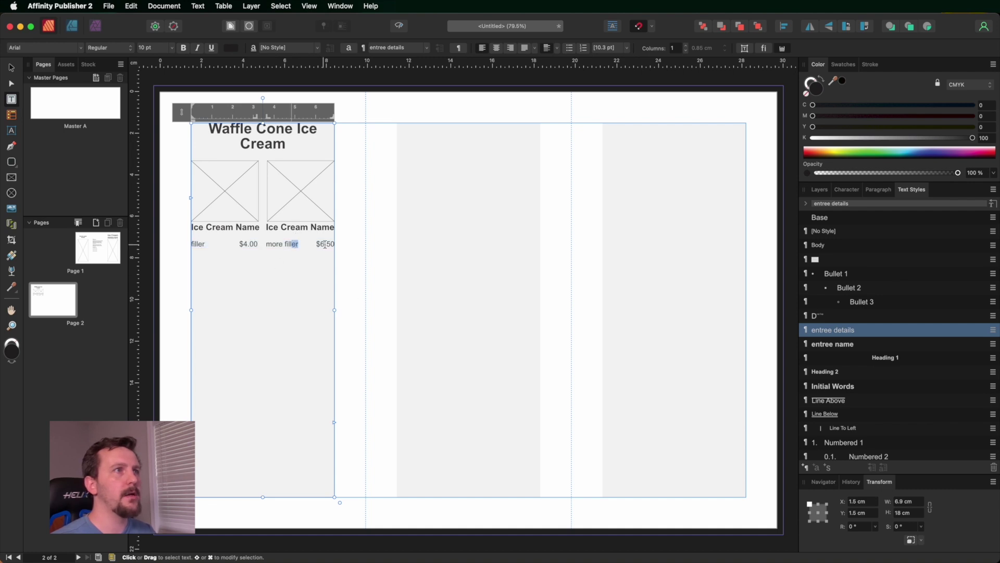
{"action": "left_click", "coordinate": [346, 247]}
{"action": "left_click", "coordinate": [334, 243]}
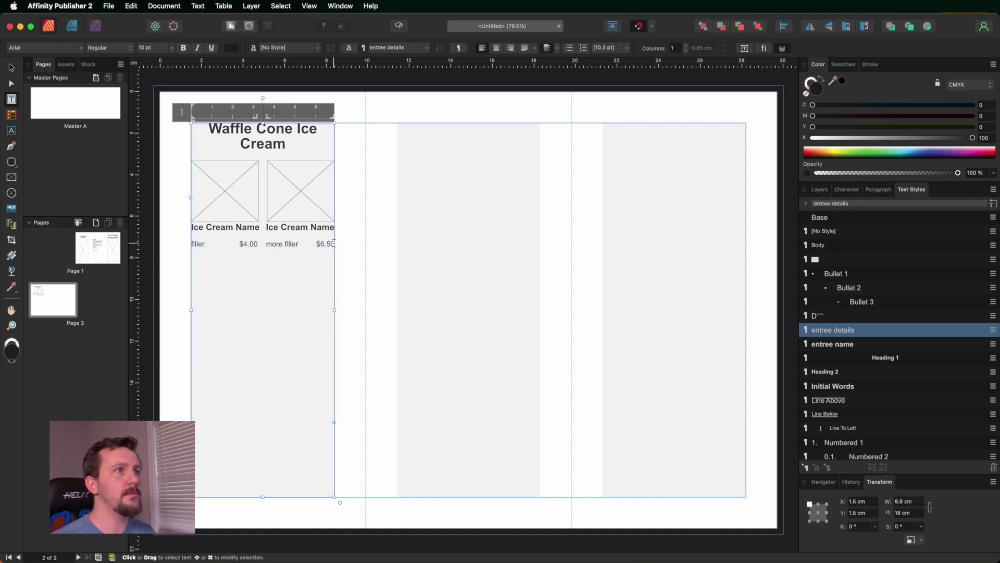
{"action": "left_click_drag", "start_coordinate": [334, 243], "coordinate": [176, 231]}
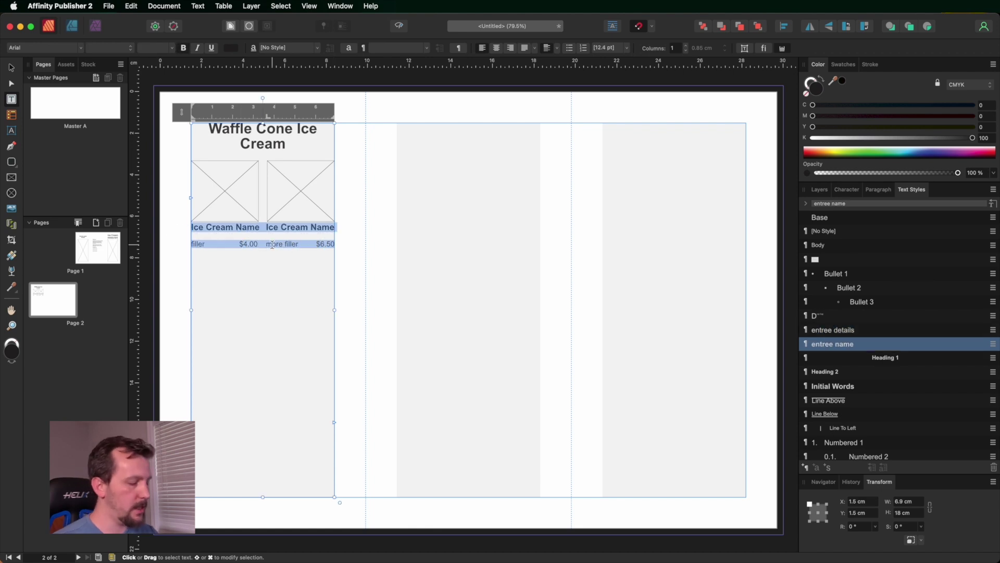
{"action": "key", "text": "super+c"}
{"action": "key", "text": "Right"}
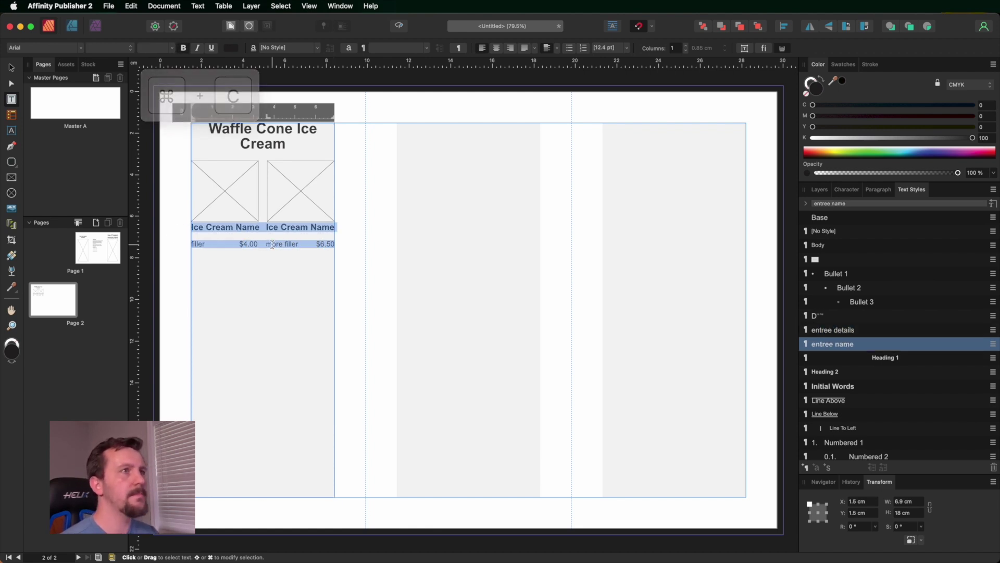
{"action": "key", "text": "Return"}
{"action": "key", "text": "super+v"}
{"action": "key", "text": "Return"}
{"action": "key", "text": "super+v"}
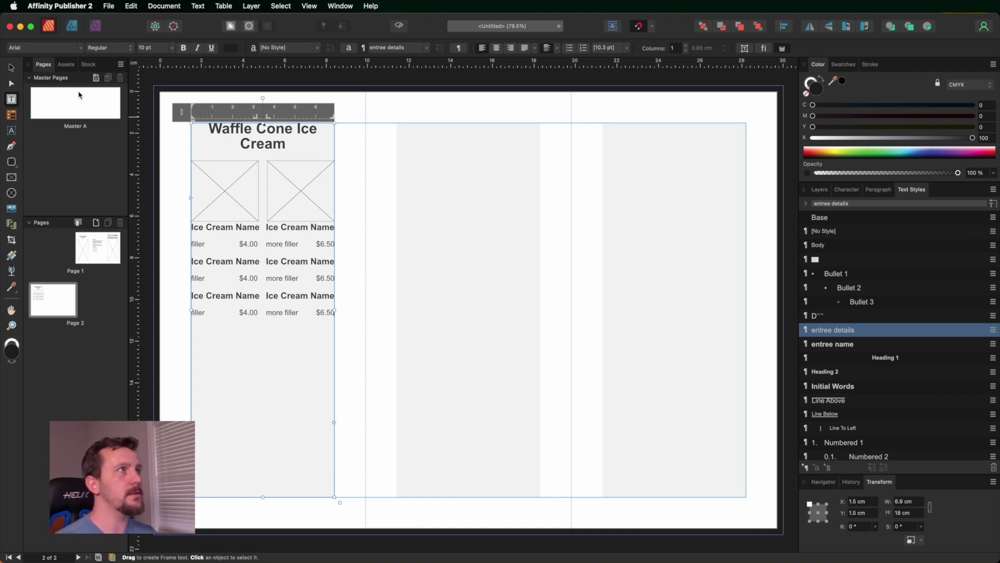
Duplicate the pair of picture frames straight down the first column for the second and third ice cream rows
{"action": "left_click", "coordinate": [12, 73]}
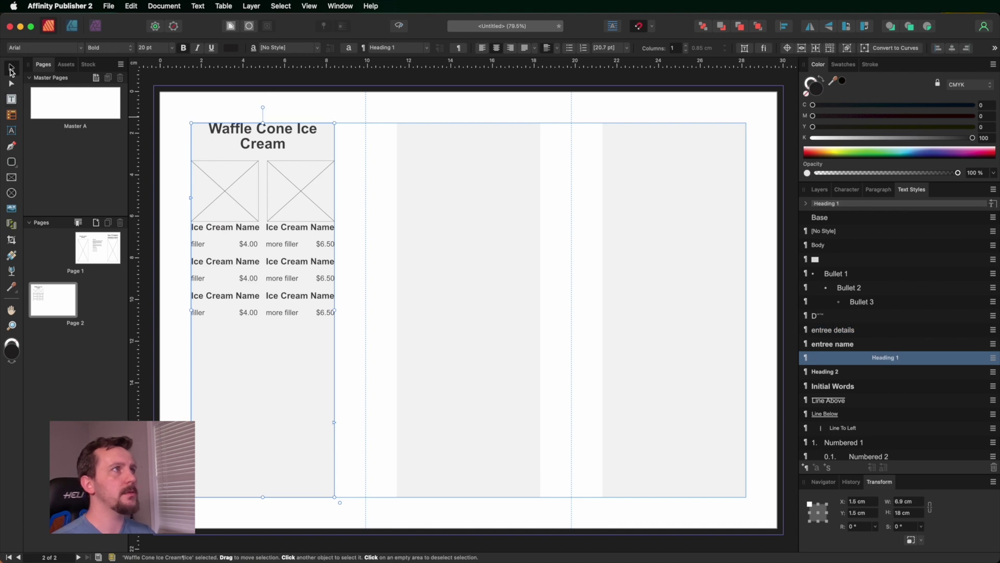
{"action": "left_click", "coordinate": [239, 188]}
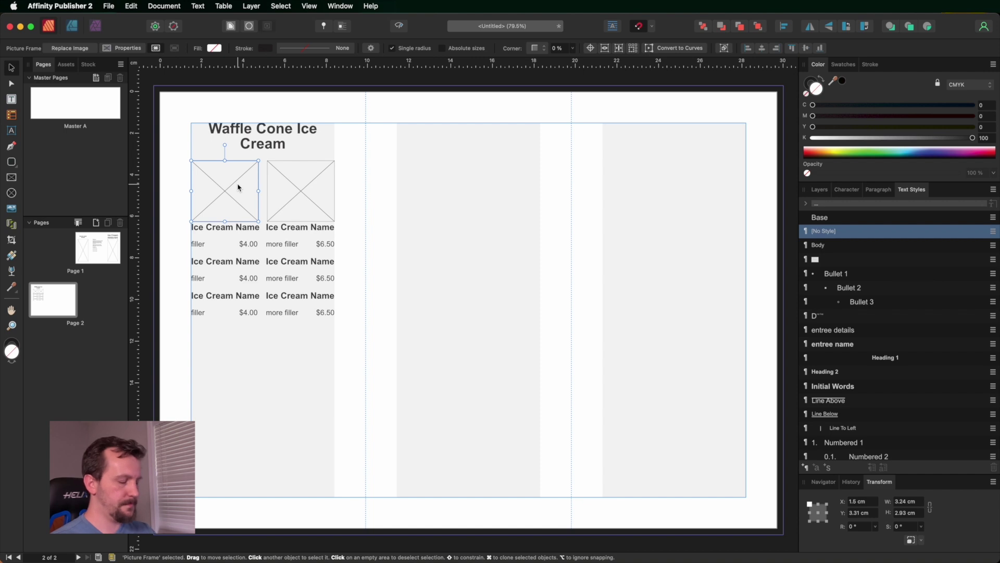
{"action": "key", "text": "shift"}
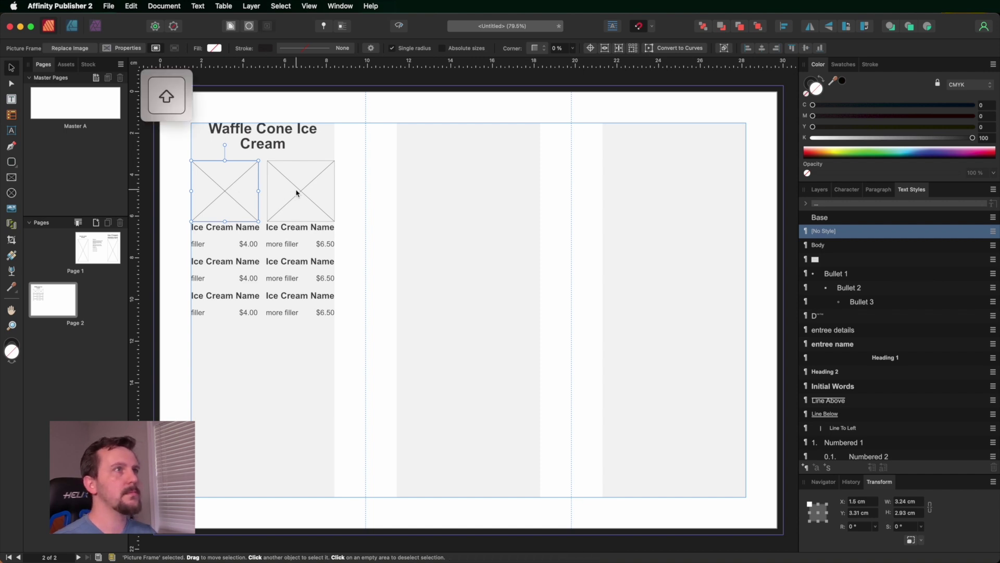
{"action": "left_click", "coordinate": [297, 193], "text": "shift"}
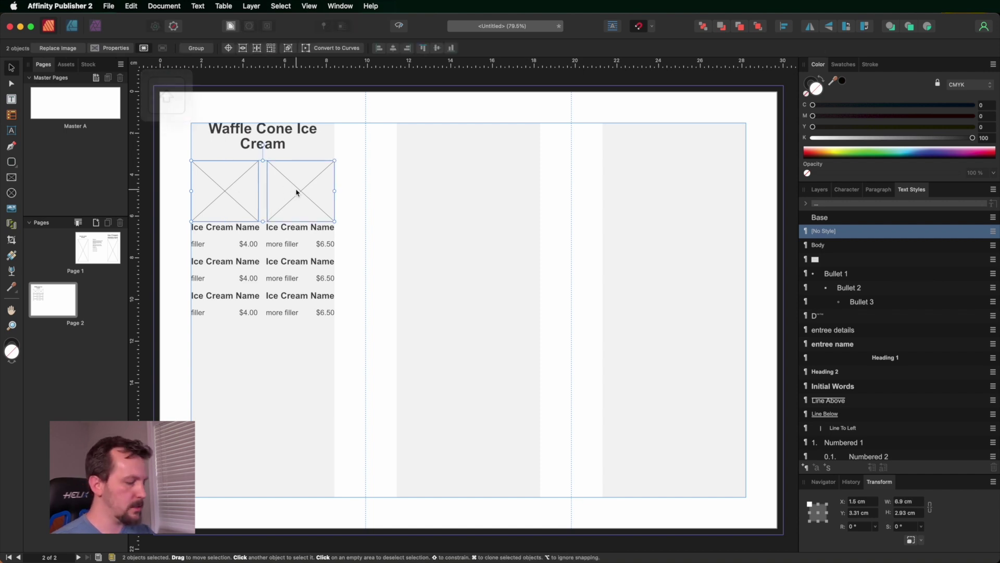
{"action": "key", "text": "alt"}
{"action": "key", "text": "Right"}
{"action": "key", "text": "shift"}
{"action": "left_click_drag", "start_coordinate": [297, 192], "coordinate": [300, 395]}
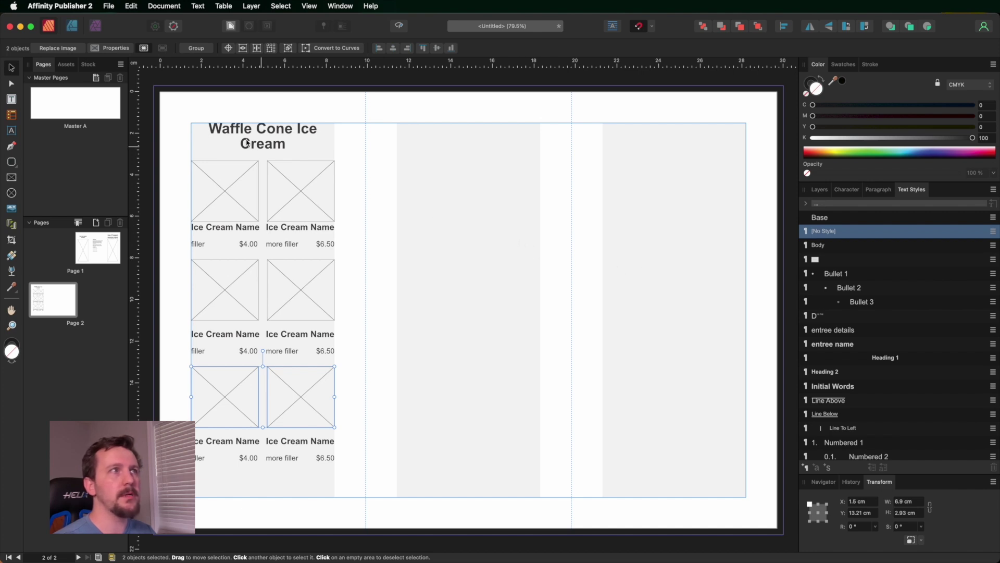
Duplicate the first column's text frame and all six picture frames into the middle column
{"action": "left_click_drag", "start_coordinate": [174, 99], "coordinate": [365, 522]}
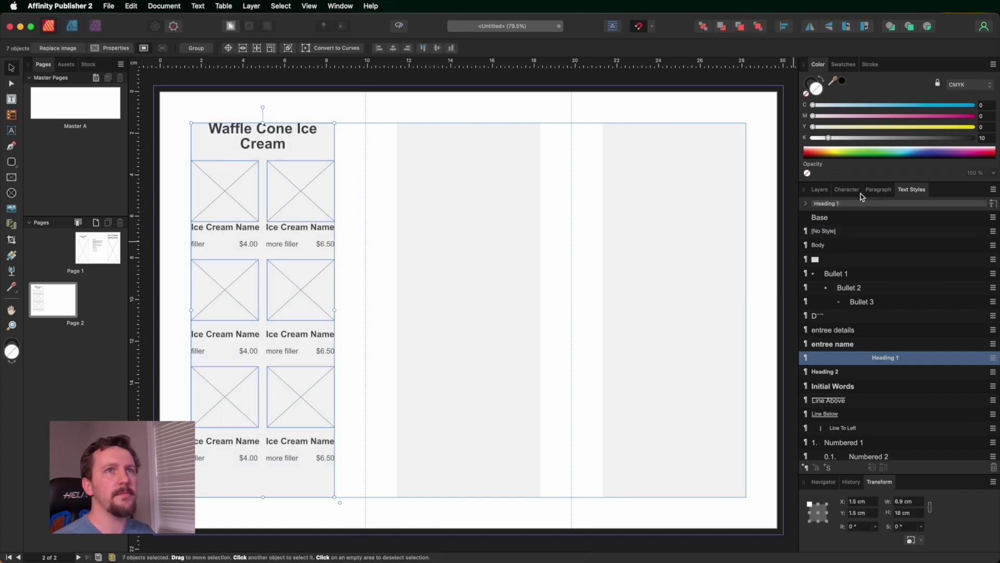
{"action": "left_click", "coordinate": [821, 189]}
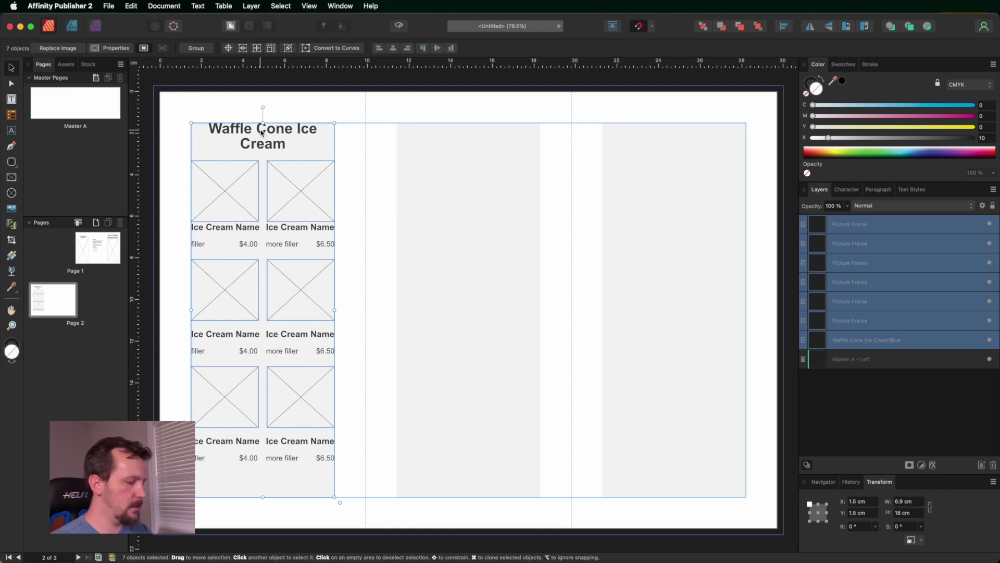
{"action": "key", "text": "alt"}
{"action": "left_click_drag", "start_coordinate": [262, 133], "coordinate": [486, 138]}
Replace the middle column's heading with "Ice Cream Sandwiches"
{"action": "double_click", "coordinate": [459, 130]}
{"action": "type", "text": "Ice Cream Sandwiches"}
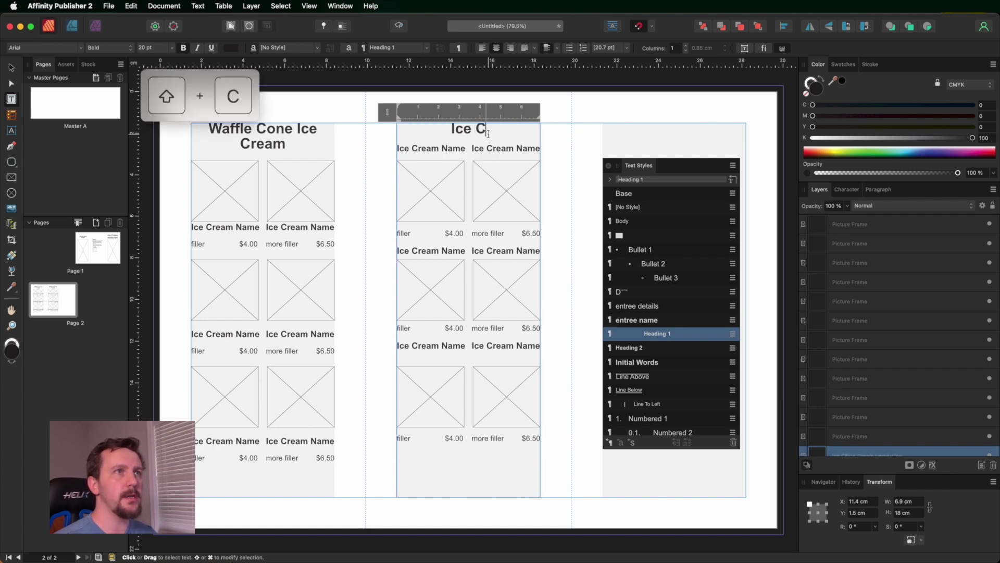
{"action": "key", "text": "Escape"}
Dock the floating Text Styles panel again in the group with Layers and Paragraph
{"action": "left_click_drag", "start_coordinate": [679, 167], "coordinate": [413, 169]}
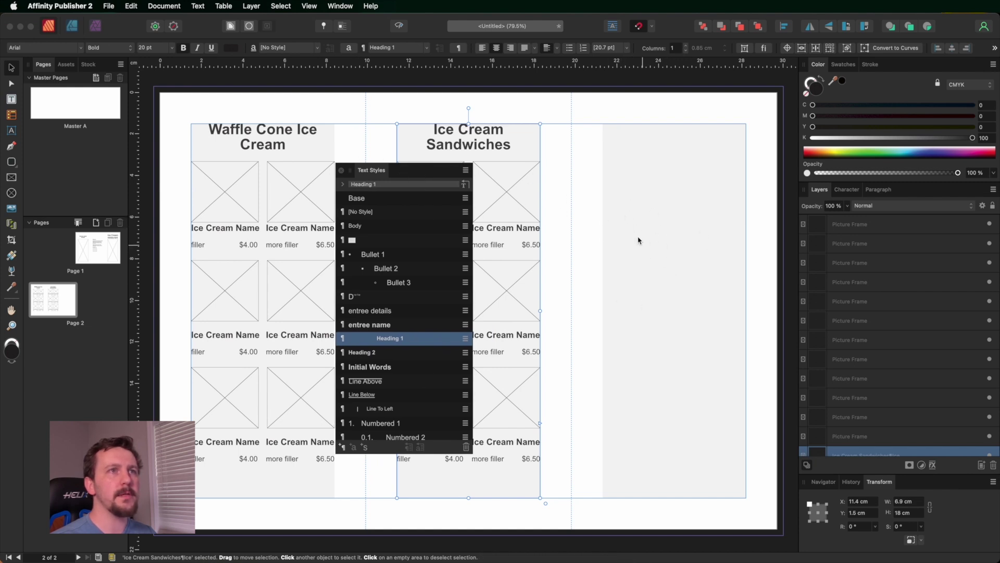
{"action": "left_click_drag", "start_coordinate": [411, 171], "coordinate": [947, 193]}
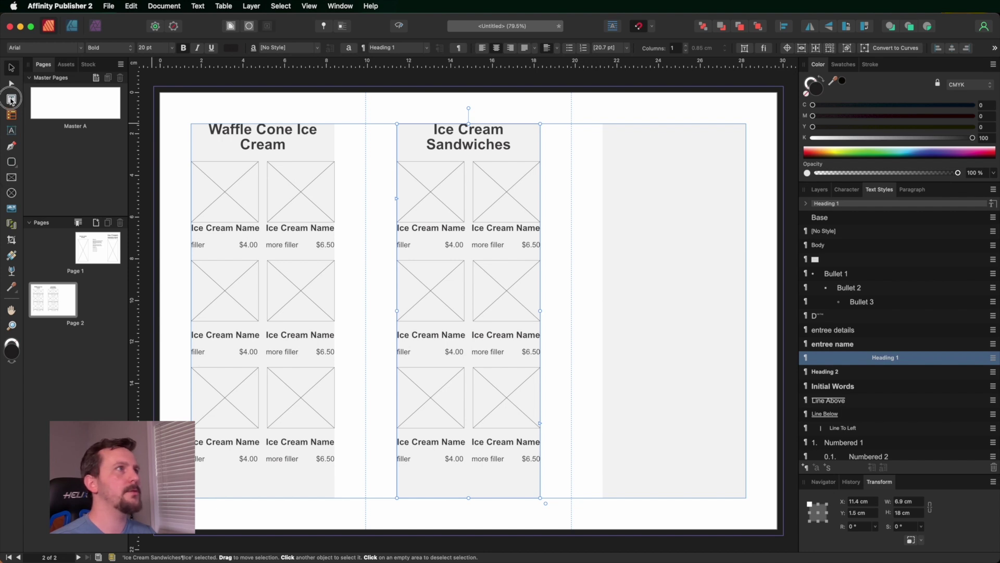
Add a text frame in the third column with the heading "Some More Text" and insert filler text below it
{"action": "left_click", "coordinate": [12, 100]}
{"action": "left_click", "coordinate": [614, 219]}
{"action": "type", "text": "Some More Text"}
{"action": "key", "text": "Return"}
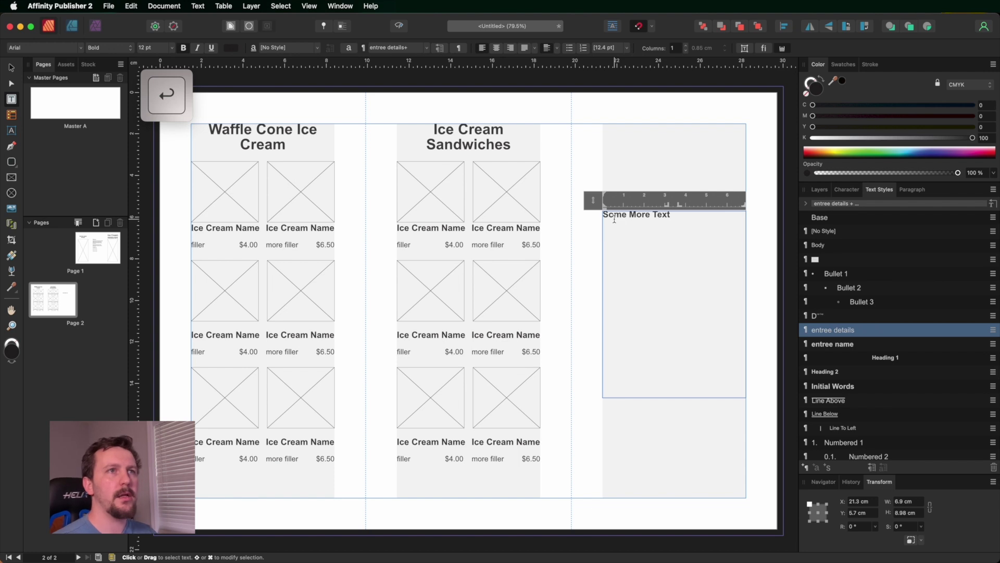
{"action": "right_click", "coordinate": [614, 235]}
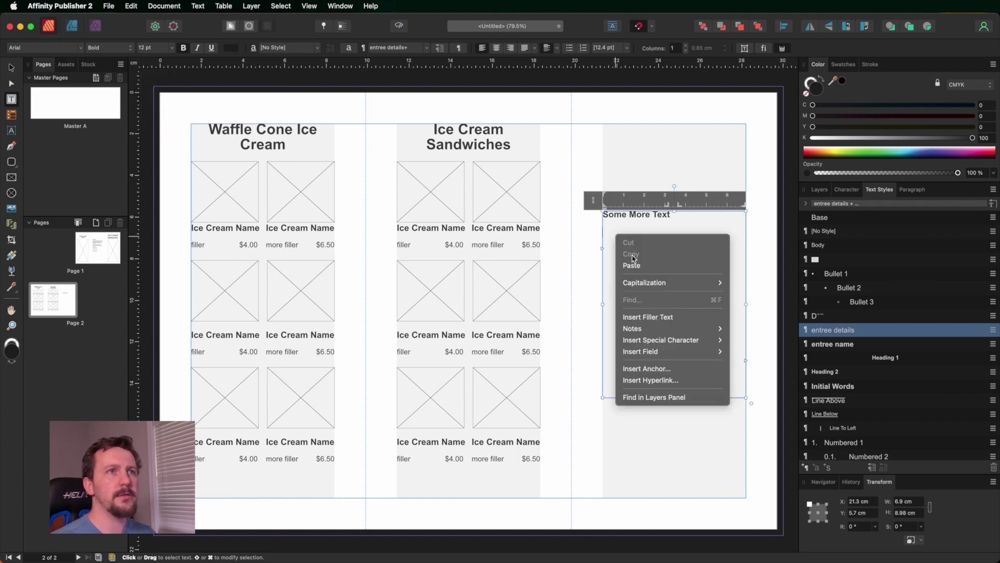
{"action": "left_click", "coordinate": [659, 318]}
{"action": "left_click", "coordinate": [747, 386]}
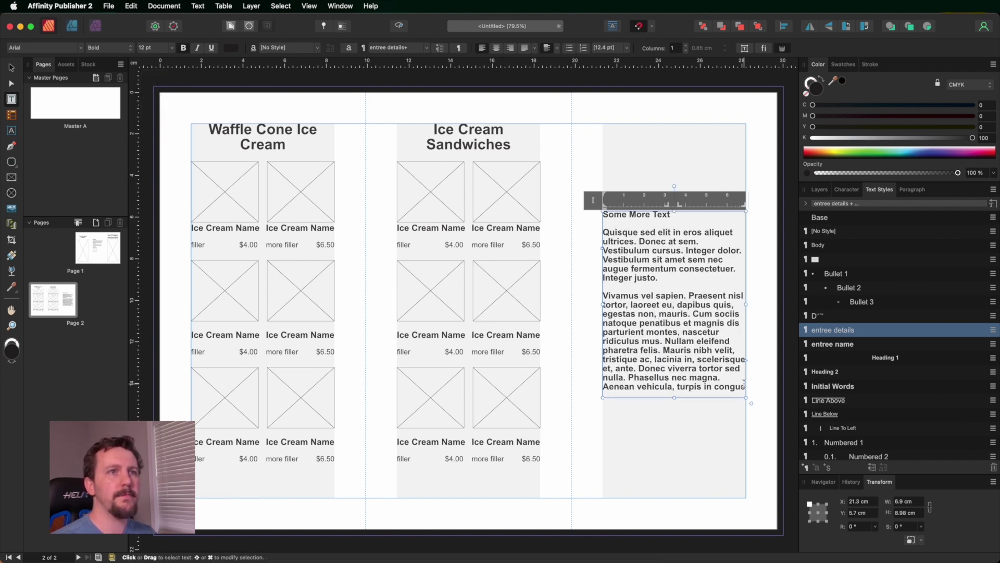
Apply the Body style to the filler text and delete its last, cut-off paragraph
{"action": "left_click", "coordinate": [843, 249]}
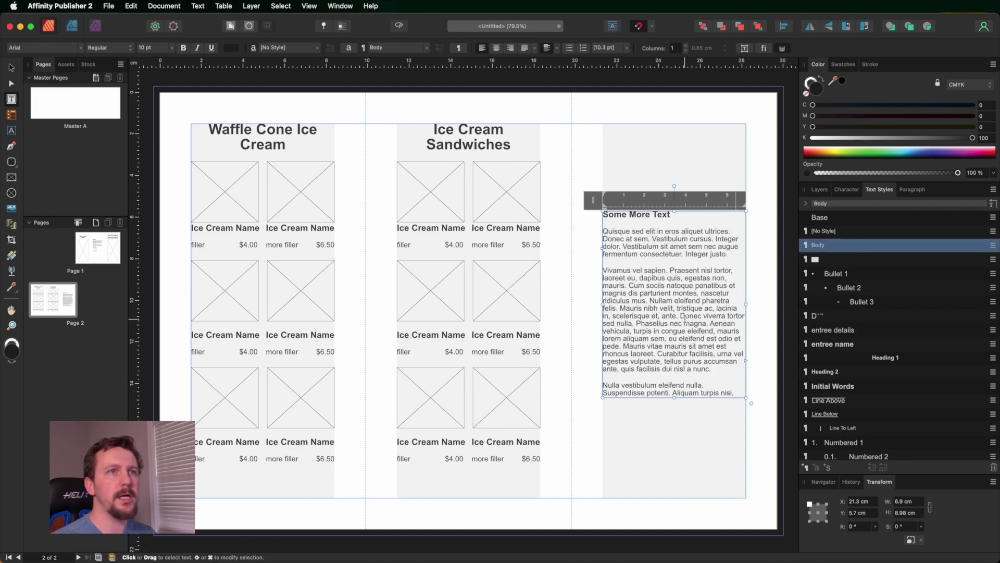
{"action": "key", "text": "super+a"}
{"action": "right_click", "coordinate": [684, 316]}
{"action": "left_click", "coordinate": [712, 327]}
{"action": "left_click", "coordinate": [730, 389]}
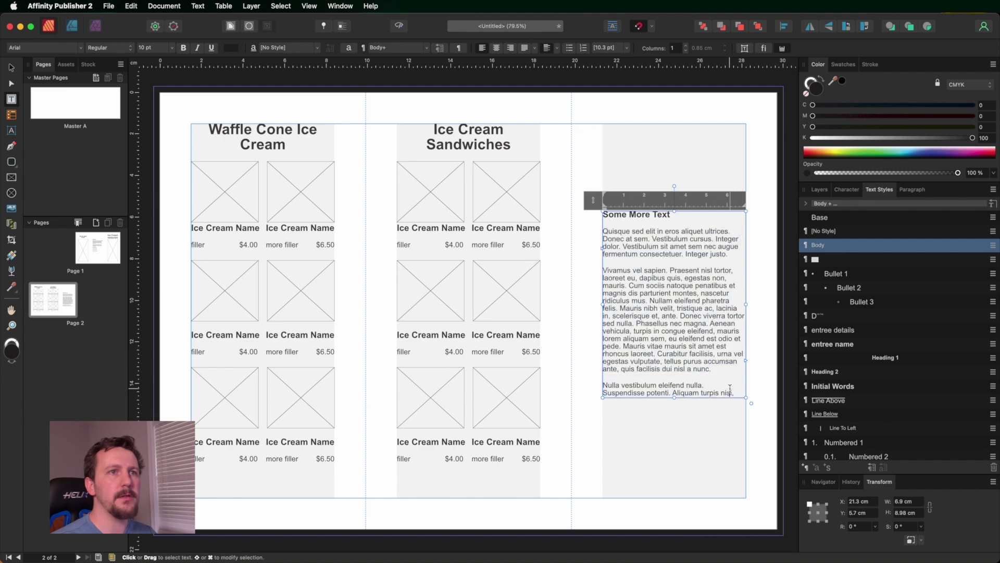
{"action": "left_click_drag", "start_coordinate": [743, 393], "coordinate": [563, 376]}
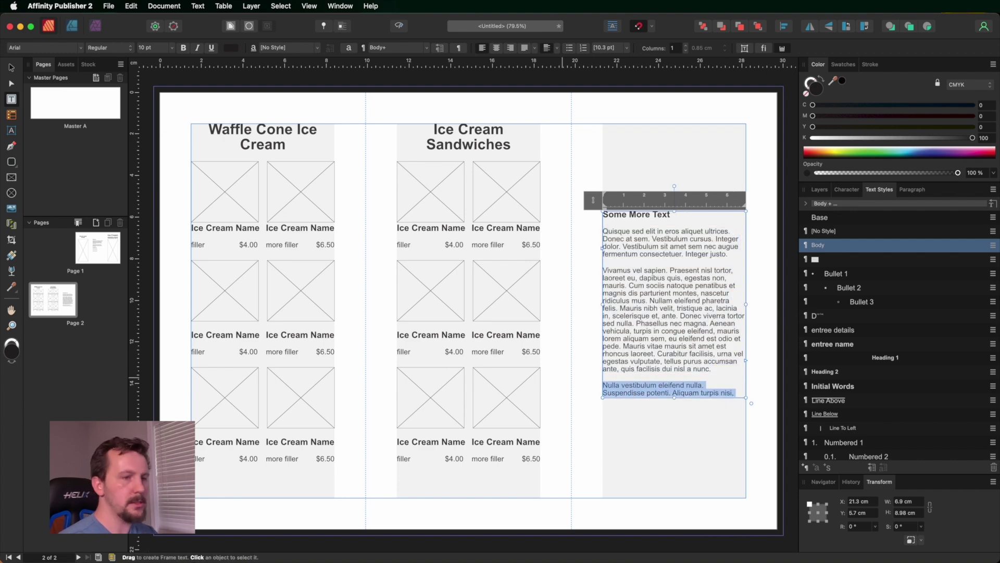
{"action": "key", "text": "BackSpace"}
Stretch the third column's text frame to the column's full height and center its text vertically
{"action": "key", "text": "Escape"}
{"action": "left_click_drag", "start_coordinate": [674, 397], "coordinate": [674, 498]}
{"action": "left_click_drag", "start_coordinate": [674, 211], "coordinate": [674, 124]}
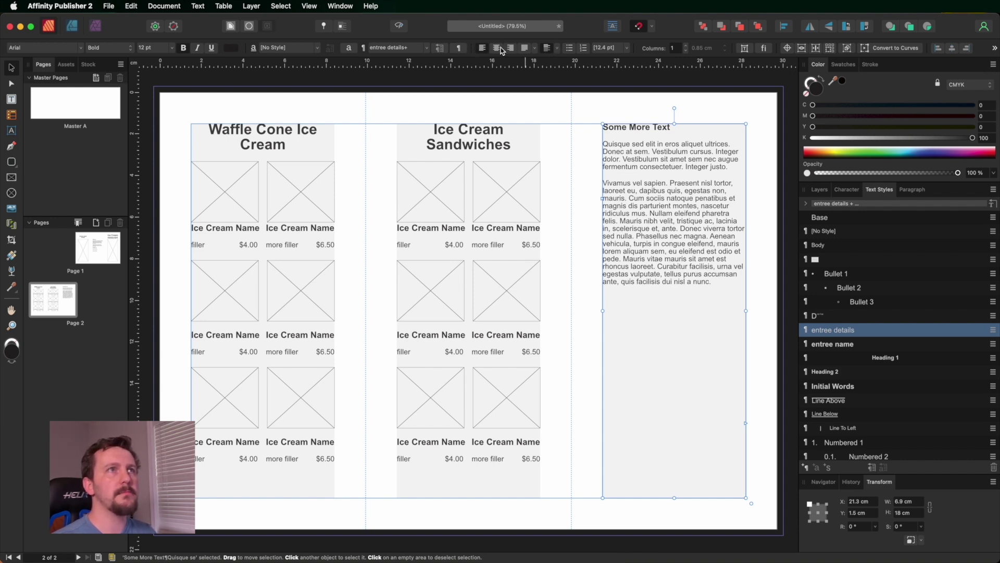
{"action": "left_click", "coordinate": [557, 48]}
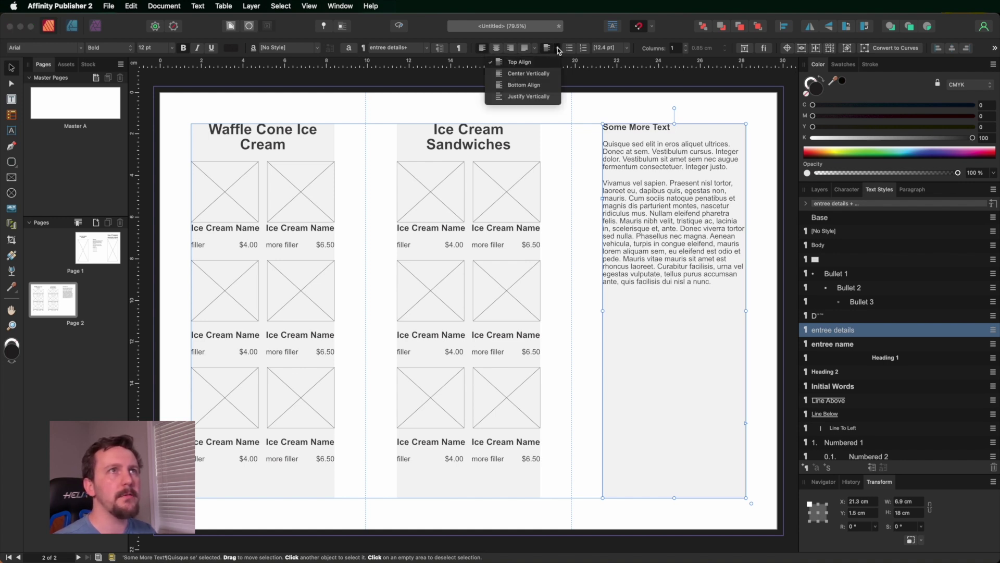
{"action": "left_click", "coordinate": [542, 73]}
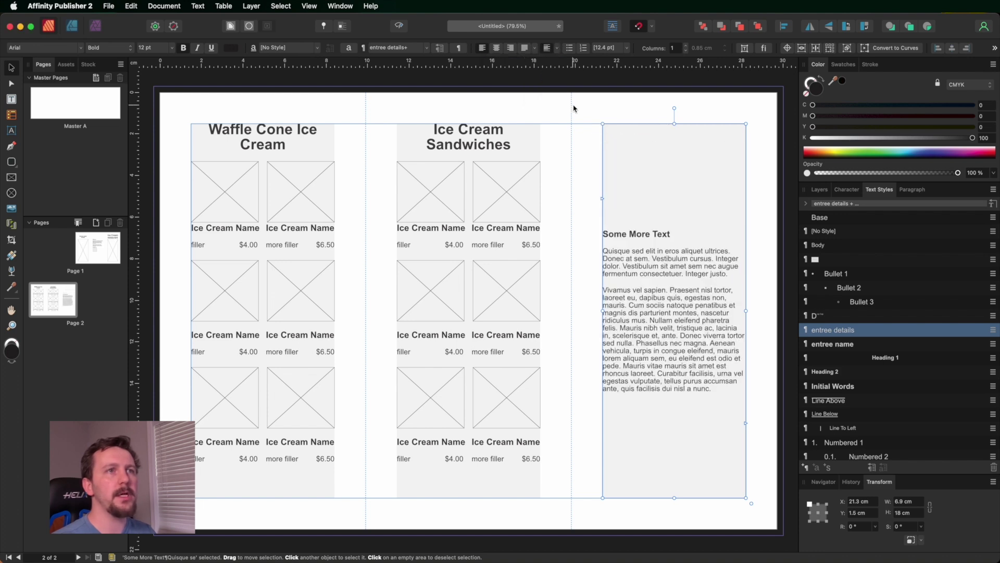
Draw two picture frames in the third column, one about 3.9 by 7 cm in its upper-right corner and one in its lower-left corner
{"action": "key", "text": "f"}
{"action": "left_click_drag", "start_coordinate": [754, 108], "coordinate": [675, 253]}
{"action": "mouse_move", "coordinate": [597, 506]}
{"action": "left_mouse_down"}
{"action": "mouse_move", "coordinate": [716, 314]}
{"action": "mouse_move", "coordinate": [680, 338]}
{"action": "left_mouse_up"}
{"action": "key", "text": "v"}
{"action": "mouse_move", "coordinate": [621, 428]}
{"action": "left_mouse_down"}
{"action": "mouse_move", "coordinate": [644, 410]}
{"action": "mouse_move", "coordinate": [627, 417]}
{"action": "left_mouse_up"}
{"action": "left_click_drag", "start_coordinate": [716, 187], "coordinate": [706, 203]}
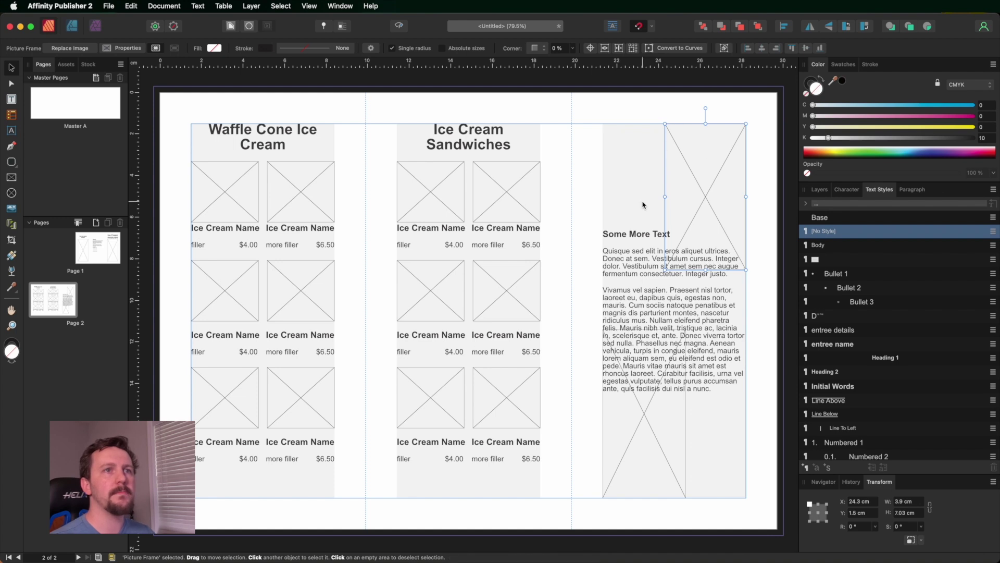
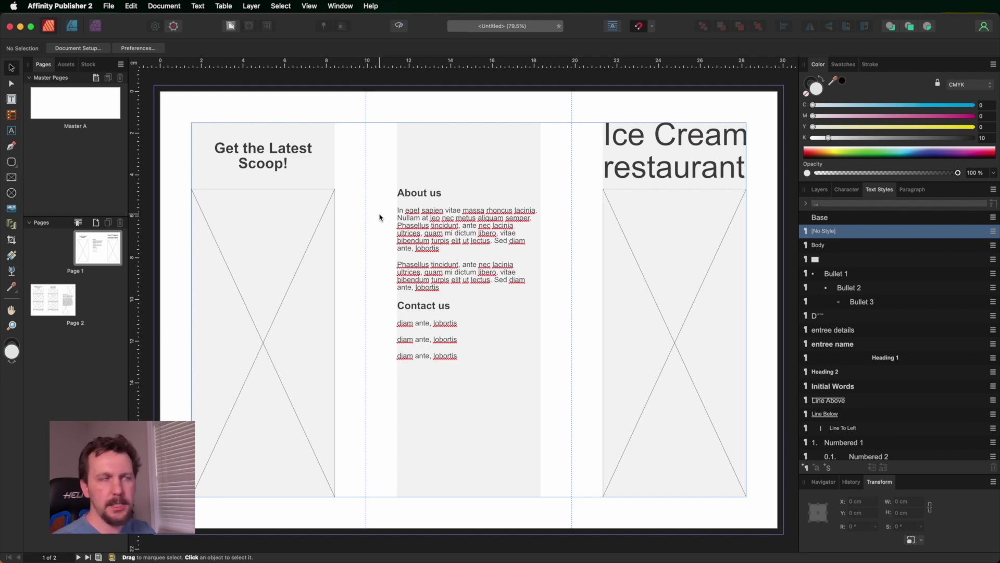
Place the waffle cone with pink ice cream photo into the picture frame under "Get the Latest Scoop!" on page 1
{"action": "left_click", "coordinate": [274, 306]}
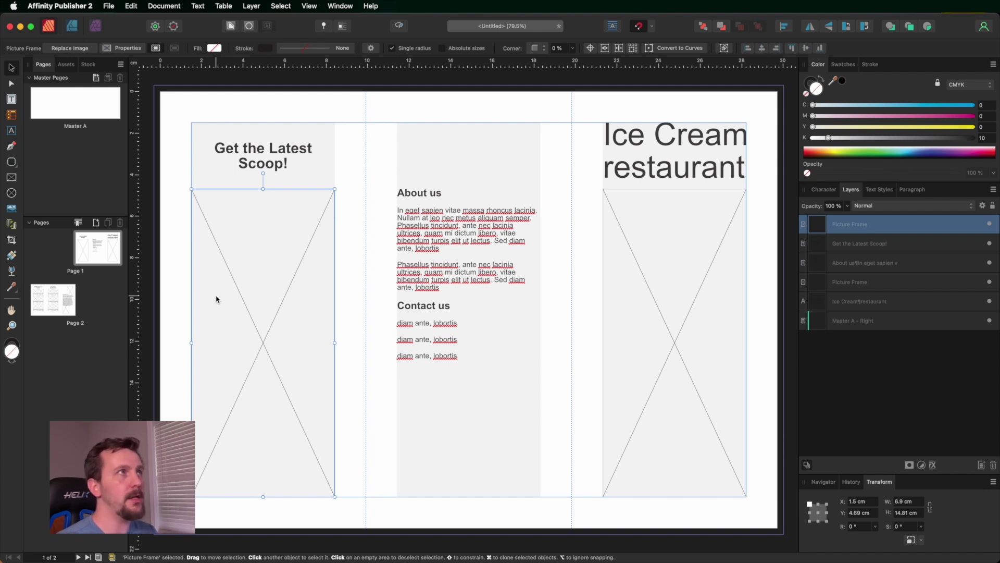
{"action": "left_click", "coordinate": [110, 8]}
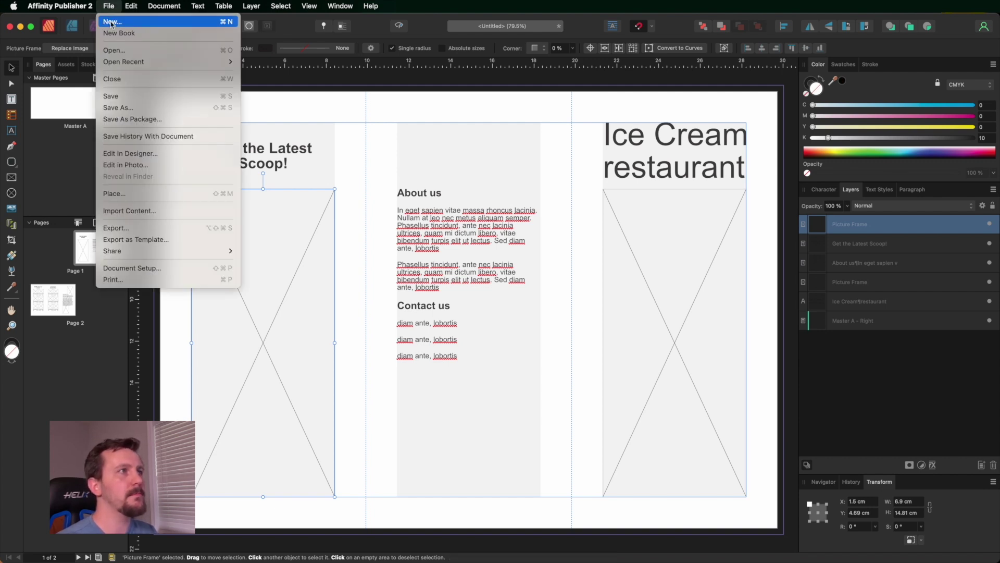
{"action": "left_click", "coordinate": [130, 194]}
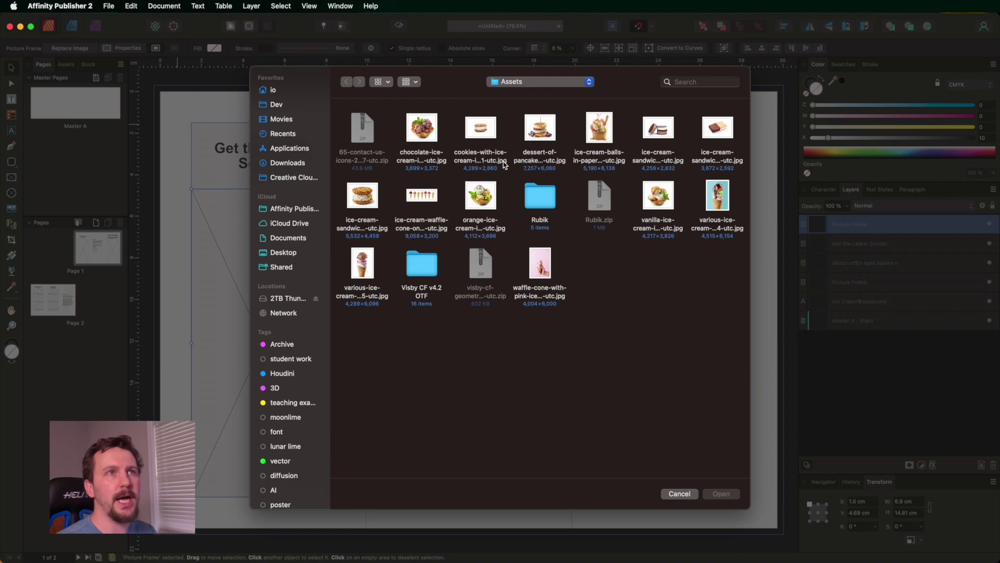
{"action": "left_click", "coordinate": [540, 266]}
{"action": "left_click", "coordinate": [722, 493]}
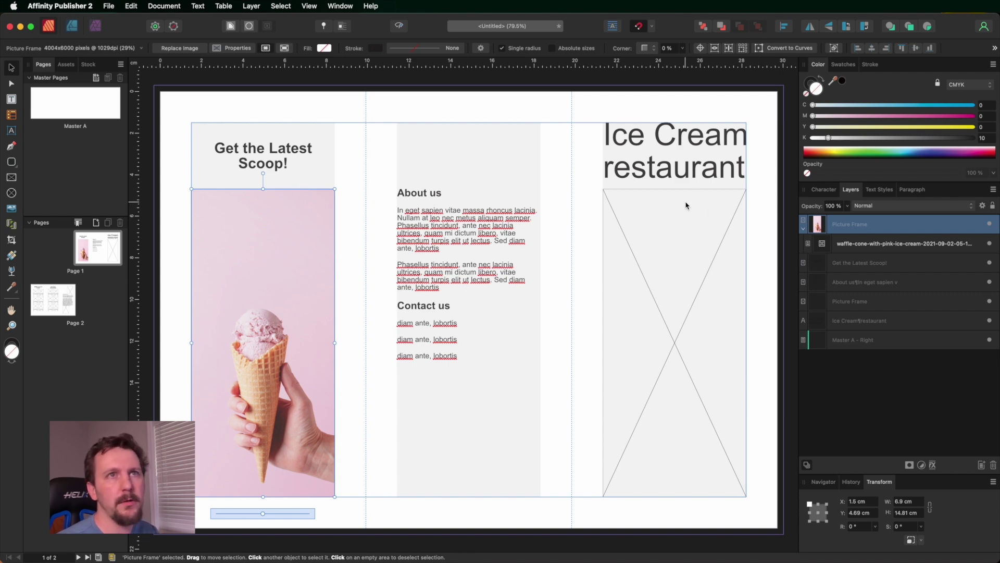
Undock the Layers panel, float it over the middle column, and select the waffle cone image nested in its picture frame
{"action": "mouse_move", "coordinate": [319, 214]}
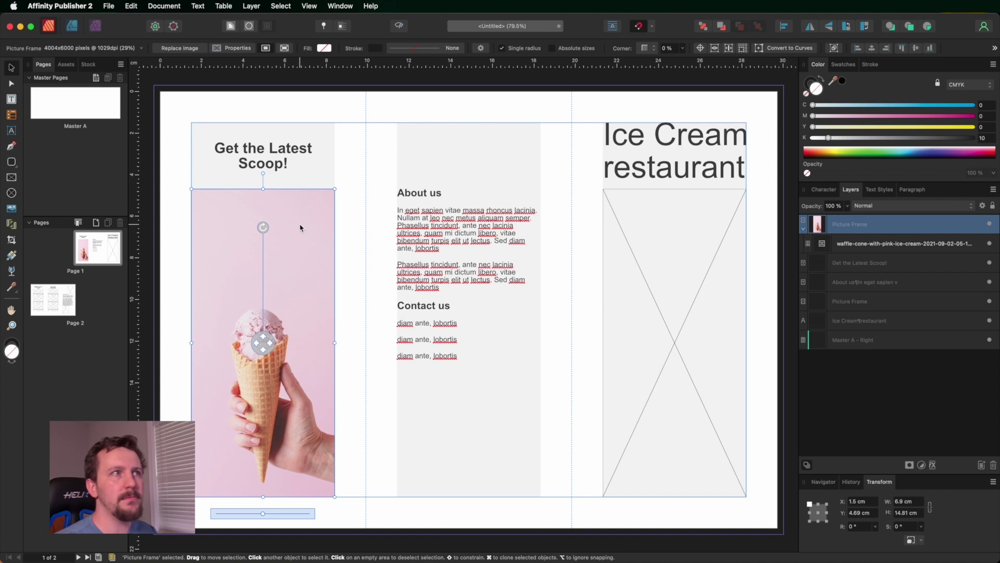
{"action": "left_click_drag", "start_coordinate": [851, 189], "coordinate": [366, 199]}
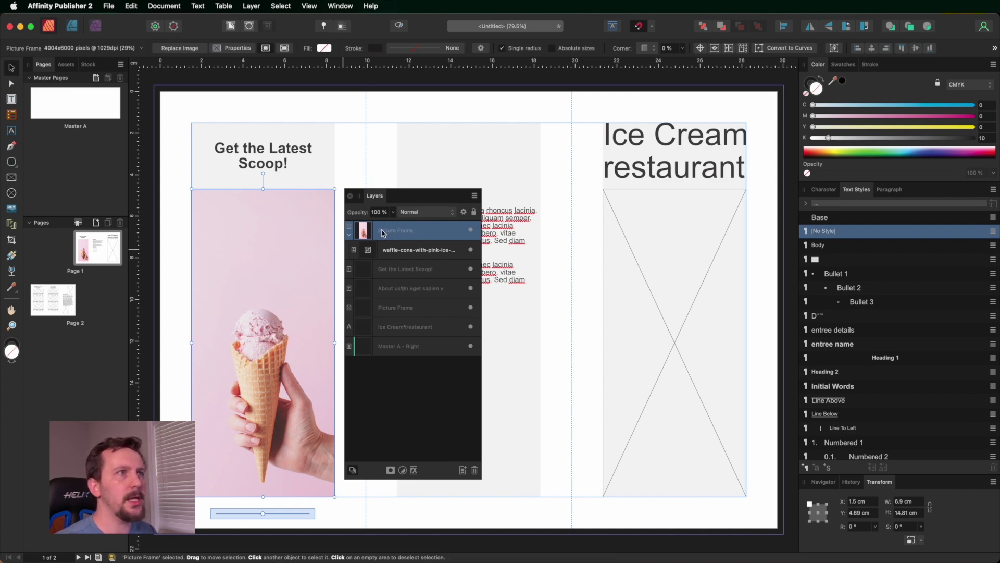
{"action": "left_click", "coordinate": [402, 253]}
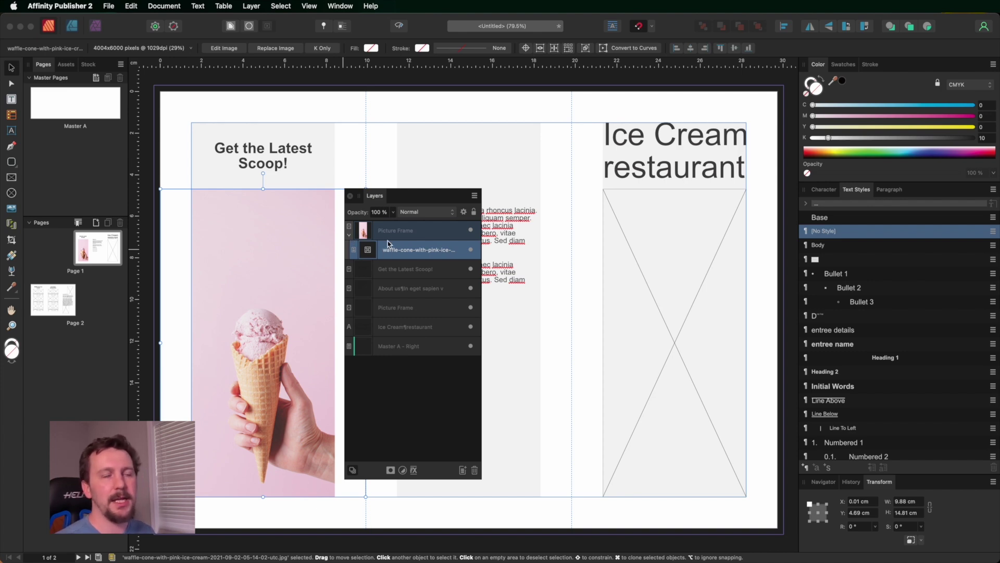
{"action": "left_click_drag", "start_coordinate": [421, 196], "coordinate": [499, 180]}
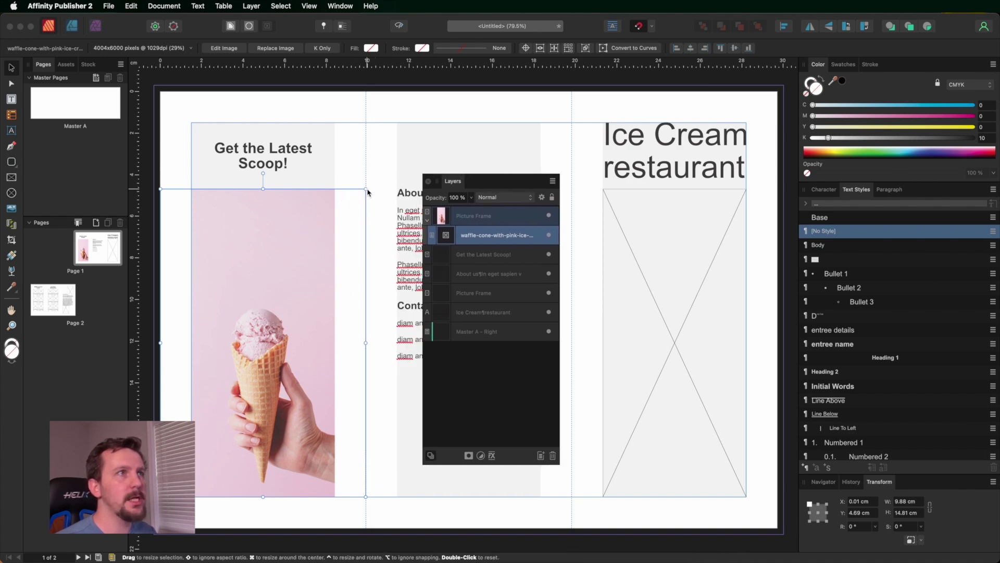
Extend the waffle cone's picture frame to the page's lower-left bleed corner, making it about 8.7 by 16.6 cm
{"action": "left_click", "coordinate": [479, 220]}
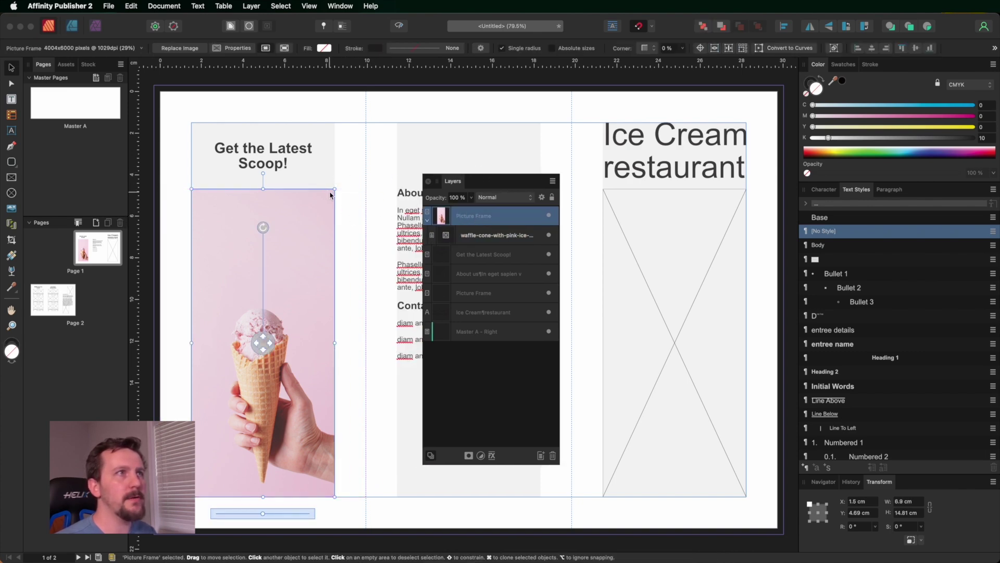
{"action": "left_click_drag", "start_coordinate": [195, 494], "coordinate": [154, 531]}
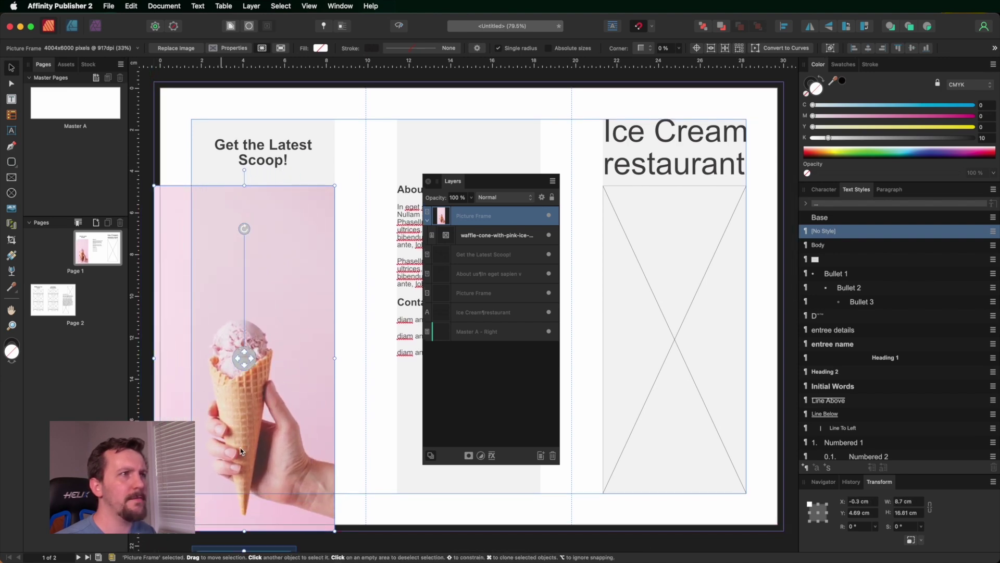
Try the Scale to Min Fit frame property on the waffle cone picture frame and undo it
{"action": "right_click", "coordinate": [301, 348]}
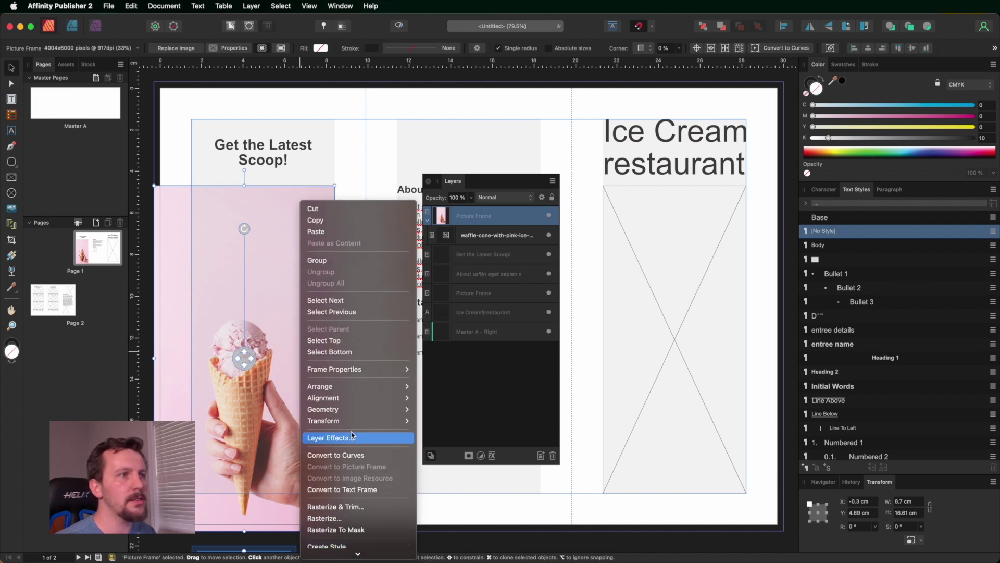
{"action": "mouse_move", "coordinate": [346, 551]}
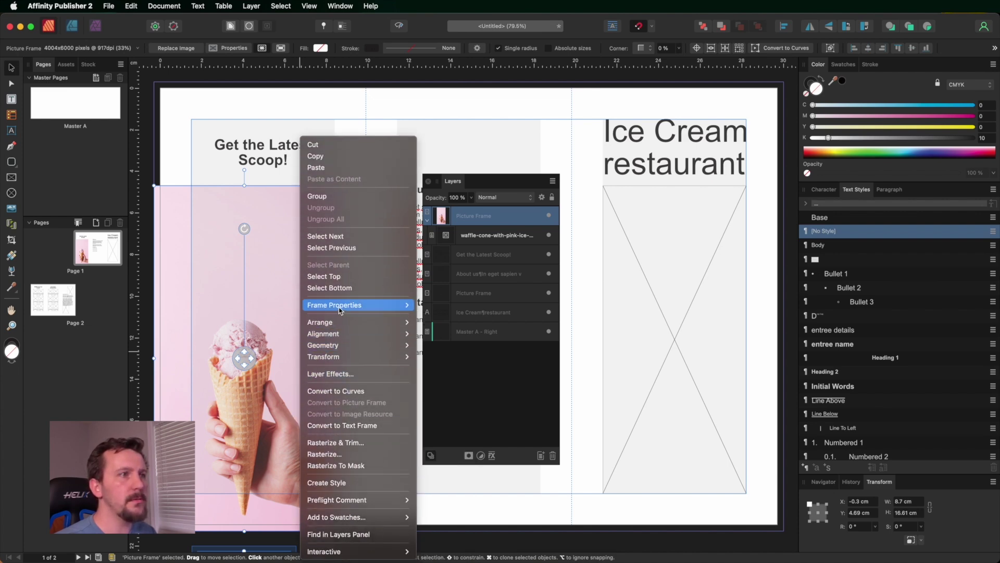
{"action": "mouse_move", "coordinate": [341, 309]}
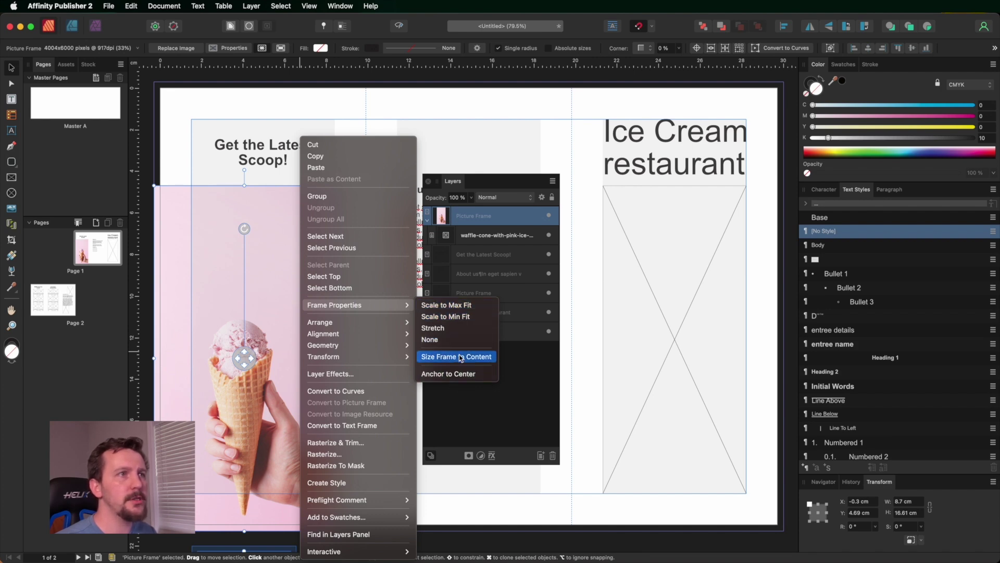
{"action": "left_click", "coordinate": [458, 321]}
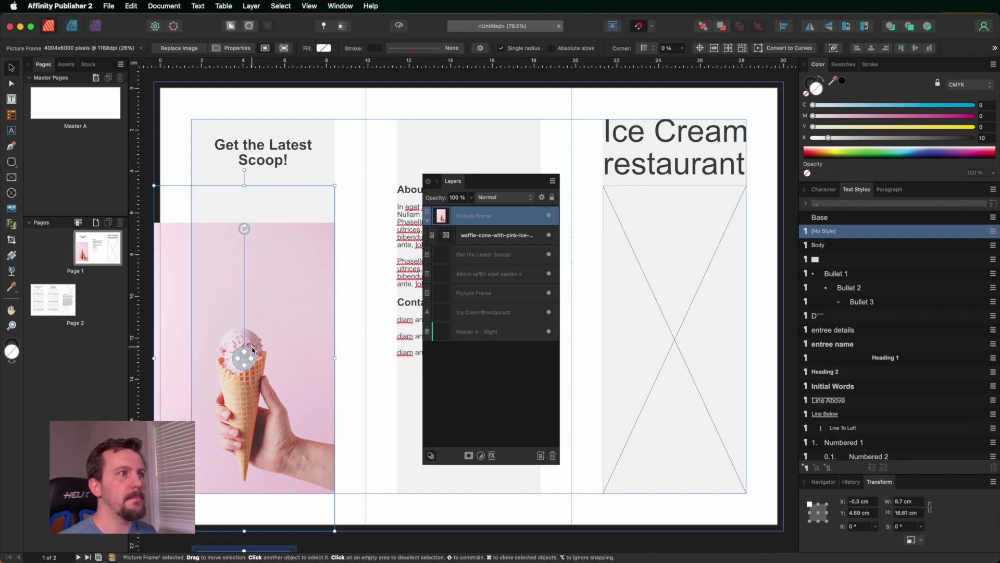
{"action": "key", "text": "super+z"}
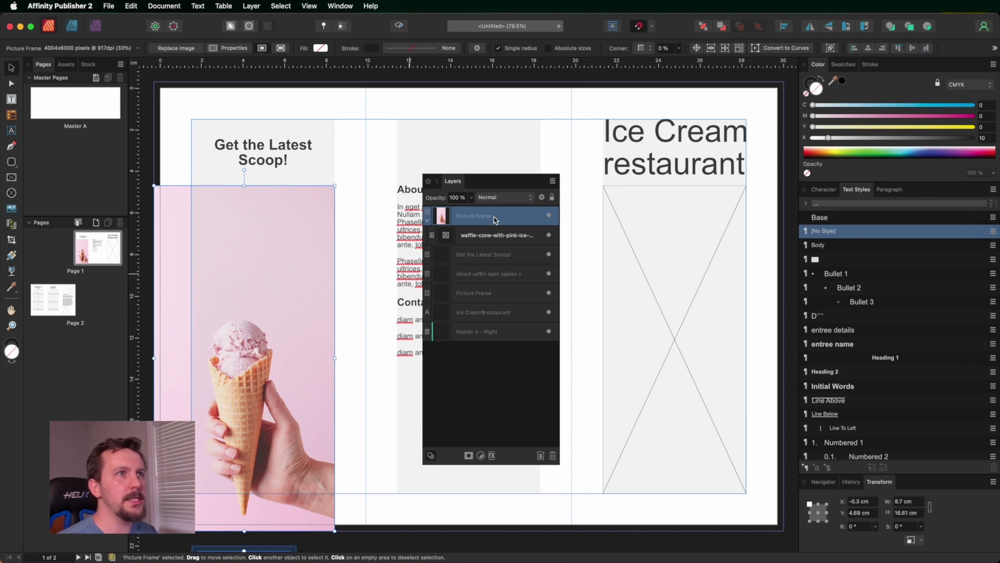
Select the waffle cone image inside its frame, try enlarging it and undo that, and flip the image horizontally
{"action": "left_click", "coordinate": [489, 241]}
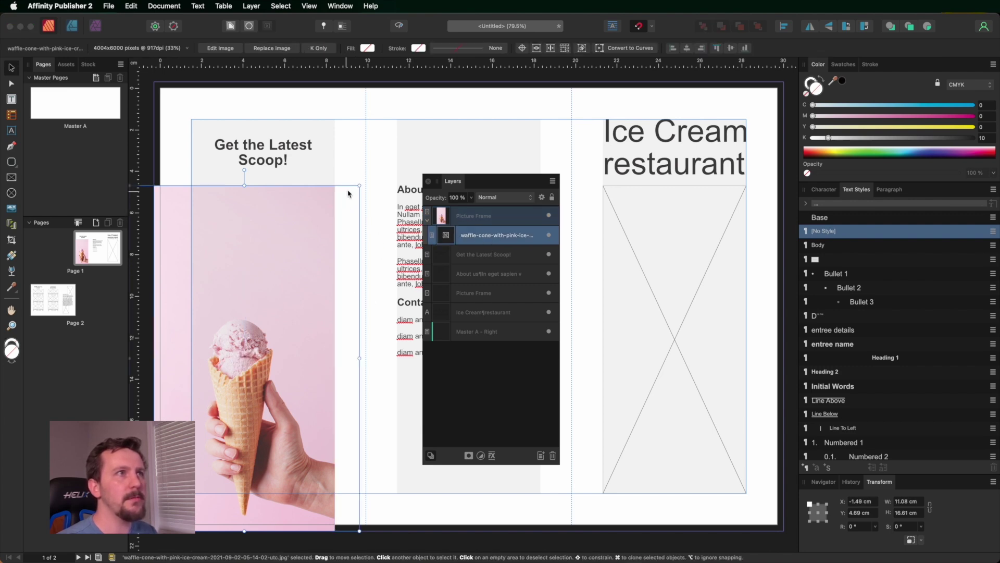
{"action": "left_click_drag", "start_coordinate": [361, 188], "coordinate": [409, 184]}
{"action": "key", "text": "super+z"}
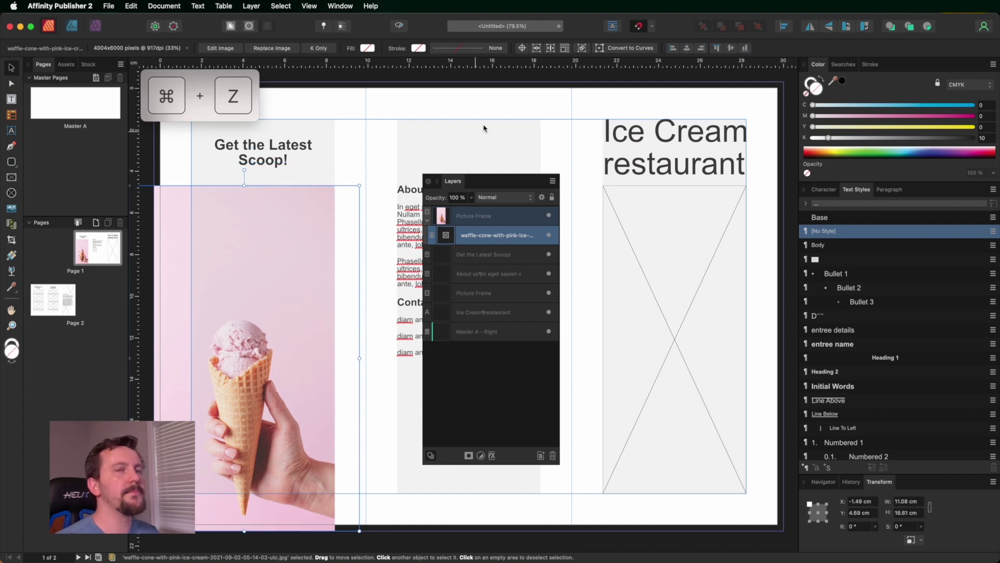
{"action": "left_click", "coordinate": [810, 30]}
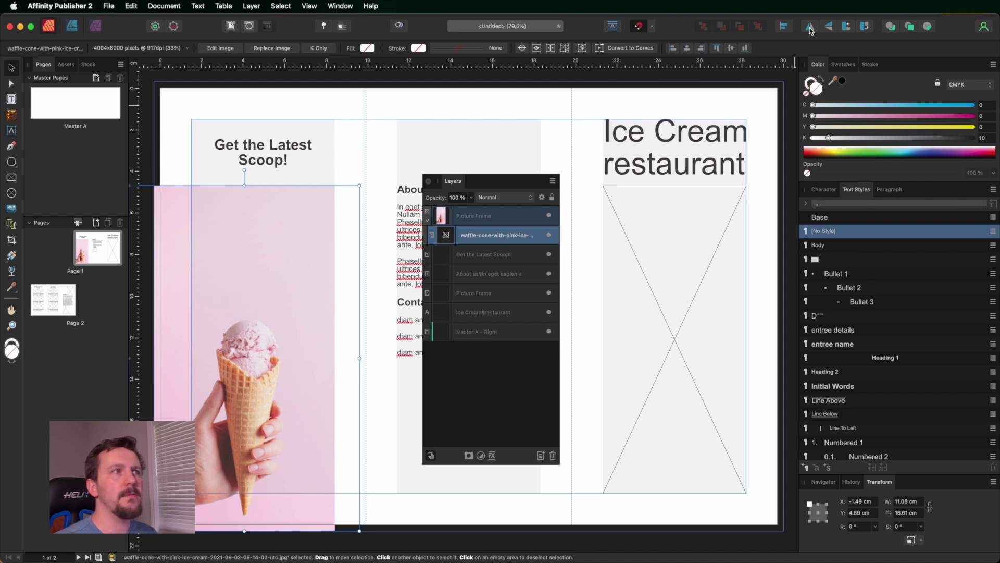
Select the picture frame and shift its waffle cone content upward and slightly to the right within the frame
{"action": "left_click", "coordinate": [518, 220]}
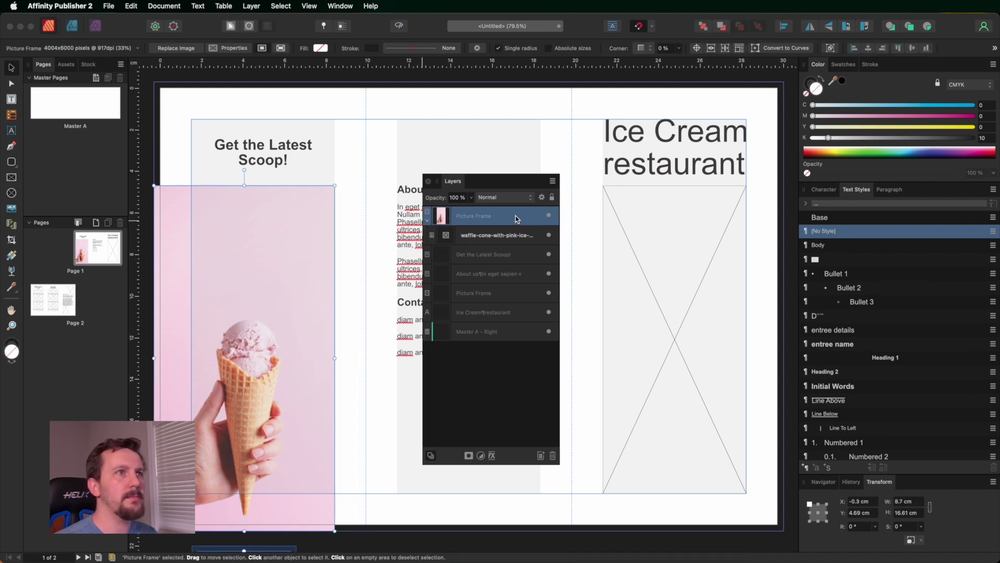
{"action": "mouse_move", "coordinate": [245, 354]}
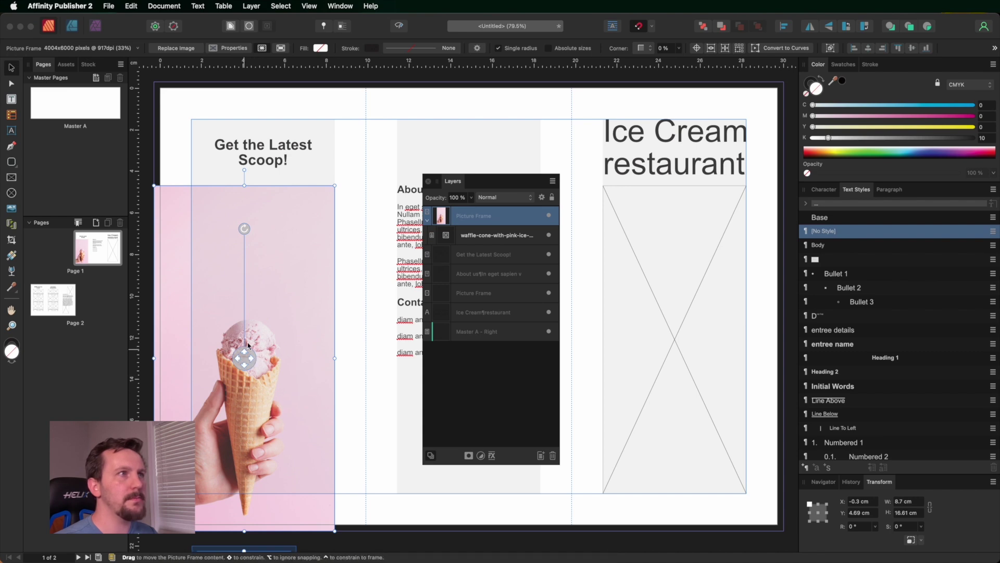
{"action": "left_click_drag", "start_coordinate": [248, 366], "coordinate": [250, 334]}
{"action": "mouse_move", "coordinate": [241, 223]}
{"action": "left_mouse_down"}
{"action": "mouse_move", "coordinate": [252, 223]}
{"action": "mouse_move", "coordinate": [230, 224]}
{"action": "left_mouse_up"}
{"action": "key", "text": "super+z"}
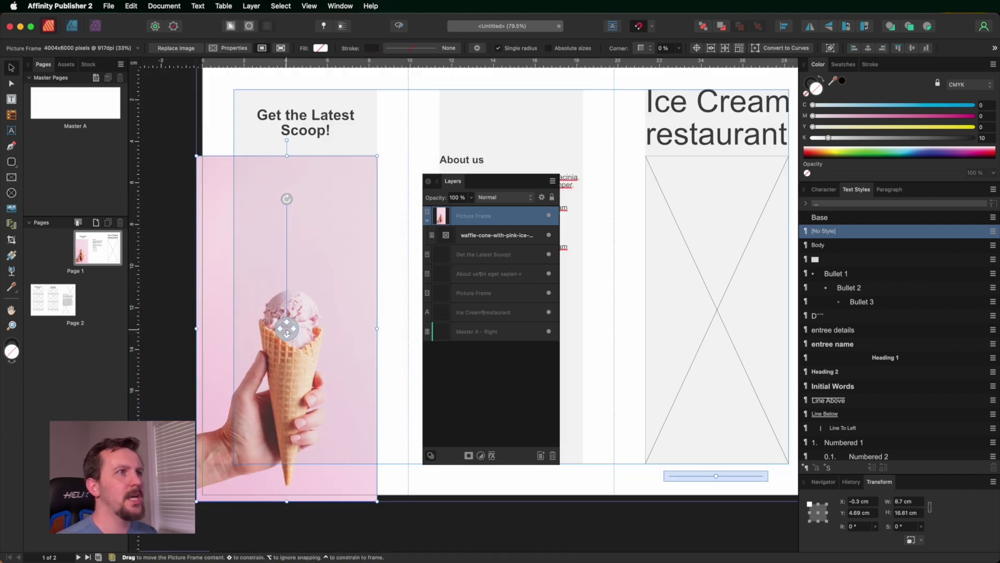
{"action": "left_click_drag", "start_coordinate": [288, 328], "coordinate": [296, 298]}
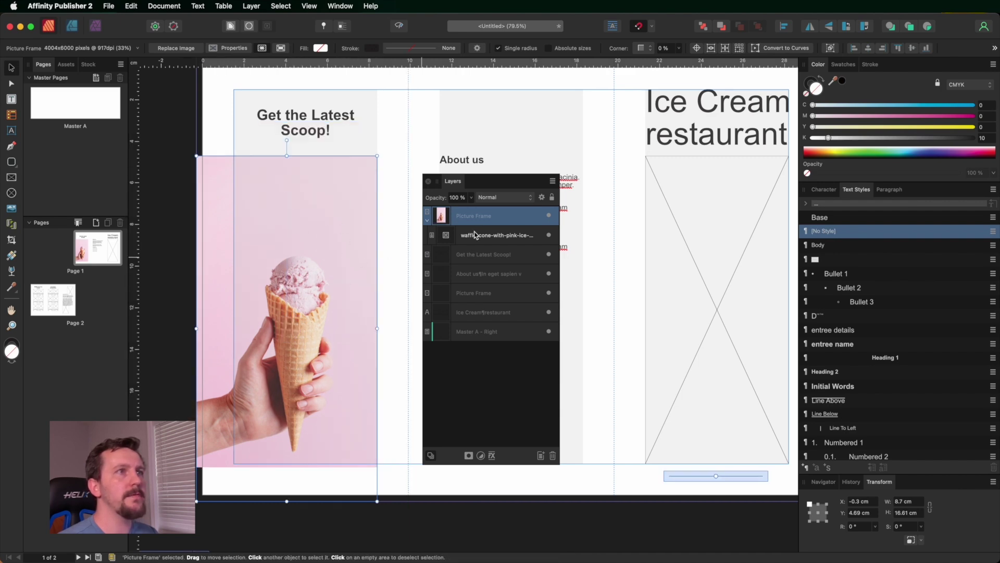
Enlarge the waffle cone image to about 13.1 cm wide and stretch it down to the frame's bottom edge, about 21.3 cm high
{"action": "left_click", "coordinate": [455, 231]}
{"action": "left_click_drag", "start_coordinate": [409, 122], "coordinate": [485, 86]}
{"action": "left_click_drag", "start_coordinate": [301, 335], "coordinate": [280, 340]}
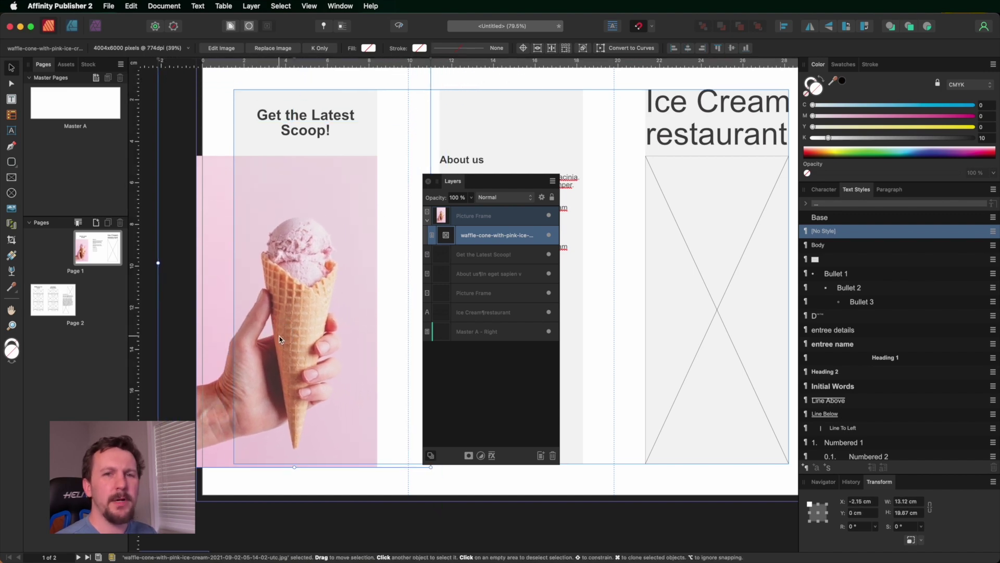
{"action": "left_click_drag", "start_coordinate": [294, 466], "coordinate": [294, 501]}
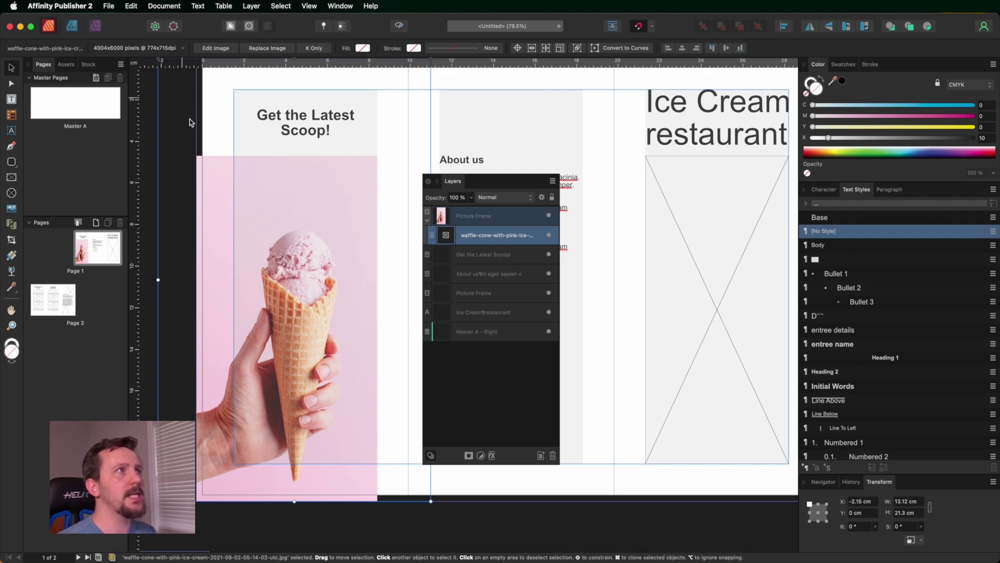
{"action": "left_click_drag", "start_coordinate": [158, 501], "coordinate": [111, 555]}
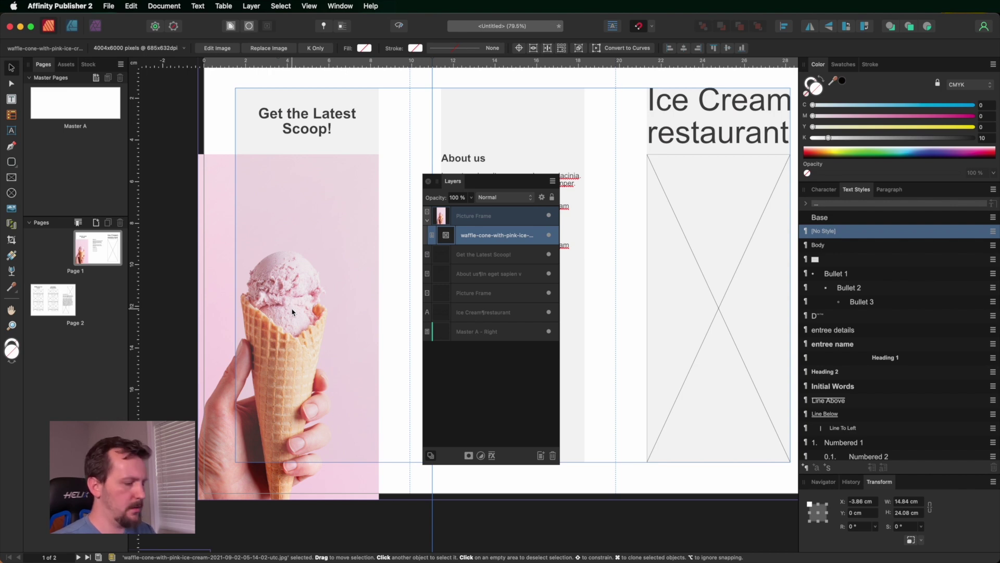
{"action": "key", "text": "super+z"}
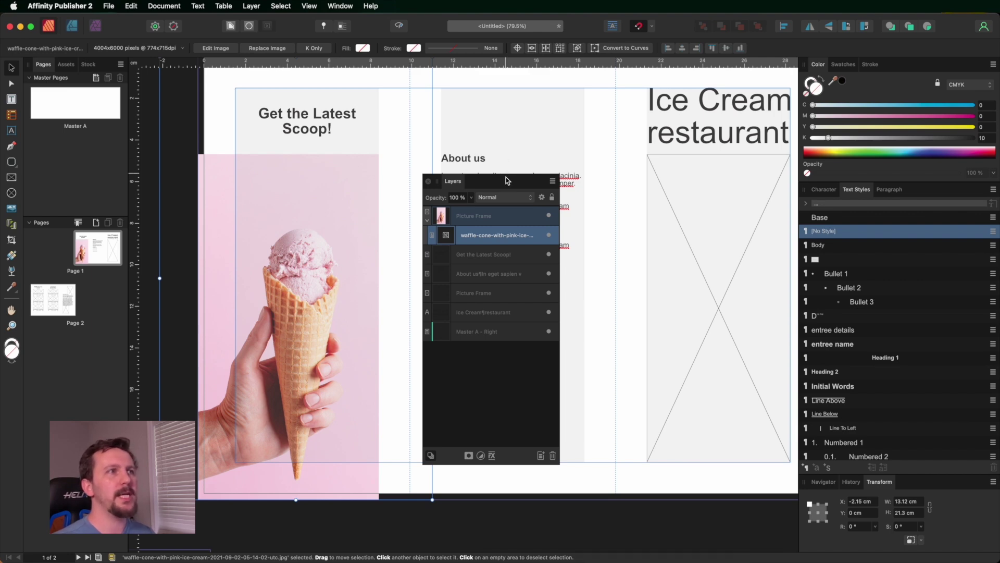
Dock the Layers panel back beside Text Styles and select the waffle cone image layer inside its picture frame
{"action": "left_click_drag", "start_coordinate": [508, 182], "coordinate": [900, 188]}
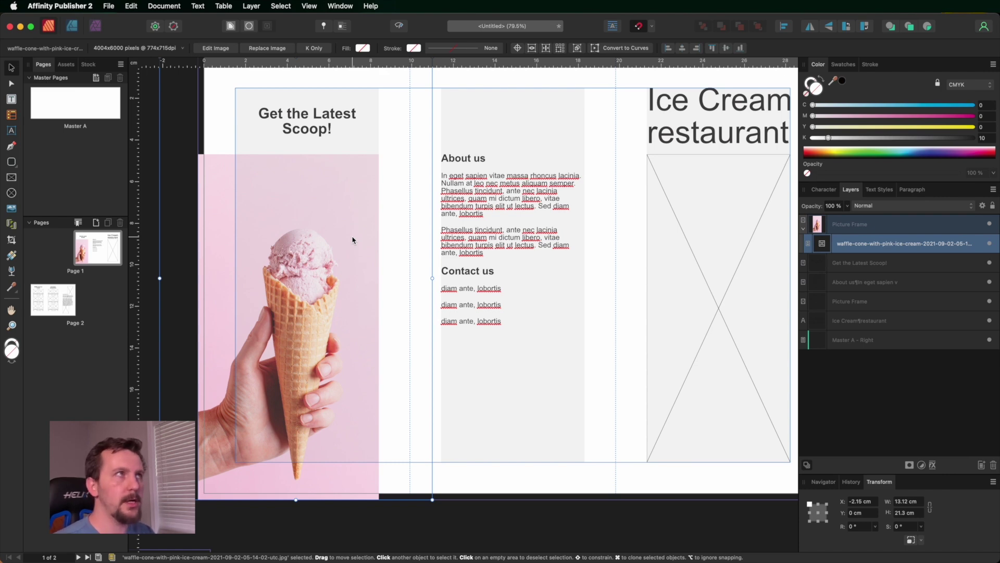
{"action": "left_click", "coordinate": [840, 225]}
{"action": "left_click", "coordinate": [835, 244]}
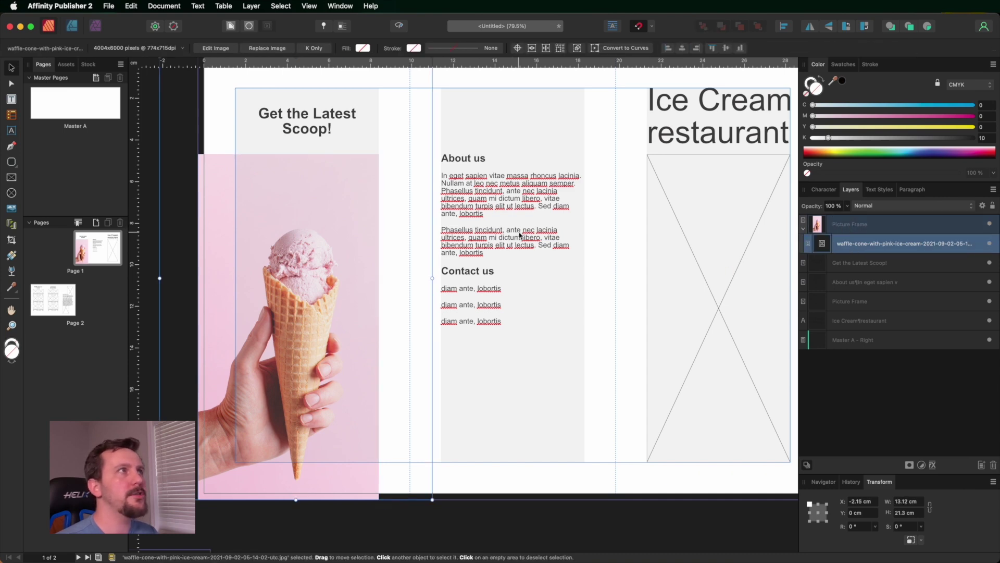
Switch to the Photo persona and select the hand and ice cream cone with the Selection Brush
{"action": "left_click", "coordinate": [97, 27]}
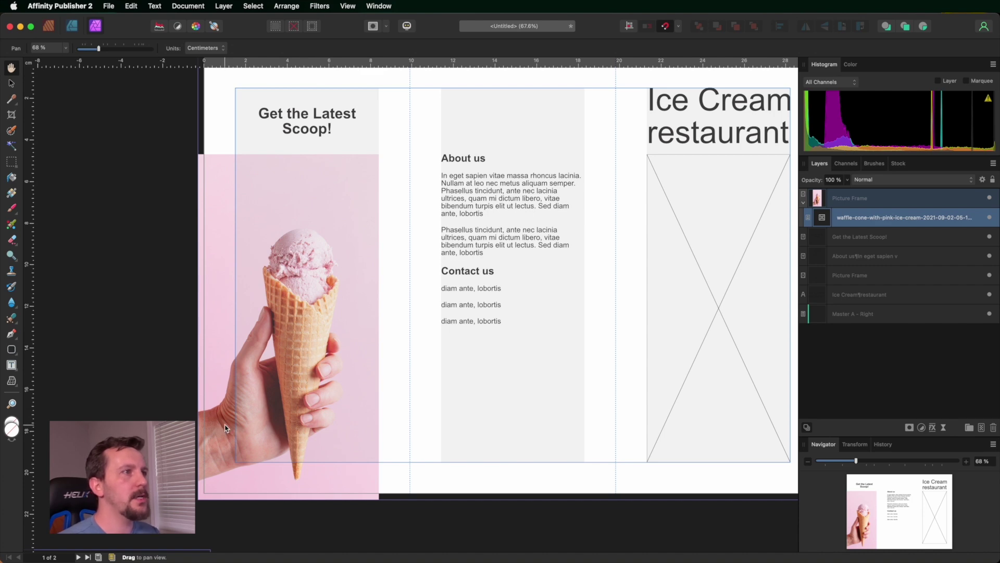
{"action": "left_click", "coordinate": [11, 133]}
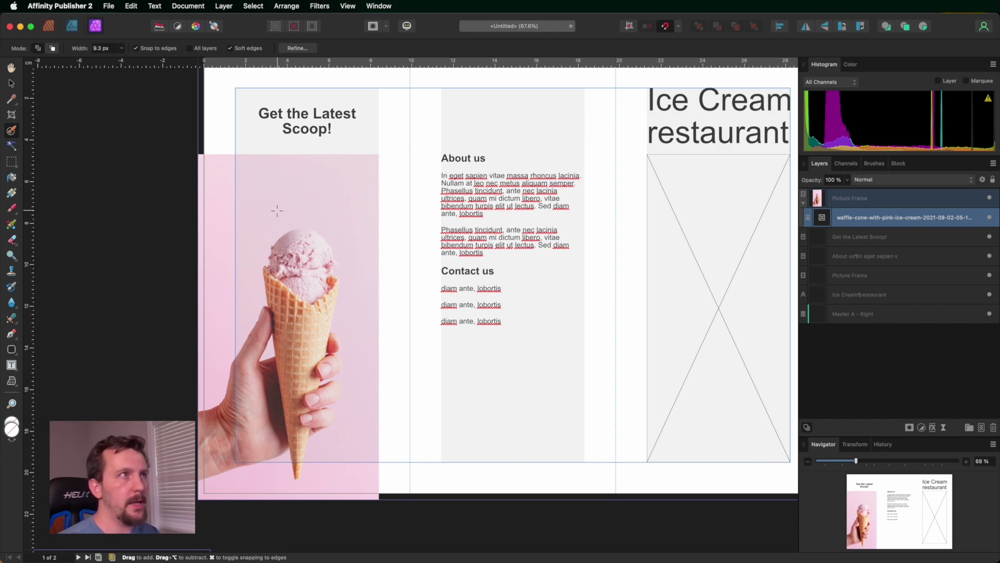
{"action": "mouse_move", "coordinate": [262, 419]}
{"action": "left_mouse_down"}
{"action": "mouse_move", "coordinate": [296, 347]}
{"action": "mouse_move", "coordinate": [307, 284]}
{"action": "mouse_move", "coordinate": [327, 259]}
{"action": "mouse_move", "coordinate": [277, 261]}
{"action": "mouse_move", "coordinate": [230, 440]}
{"action": "mouse_move", "coordinate": [226, 407]}
{"action": "mouse_move", "coordinate": [261, 412]}
{"action": "mouse_move", "coordinate": [261, 385]}
{"action": "mouse_move", "coordinate": [242, 405]}
{"action": "mouse_move", "coordinate": [312, 332]}
{"action": "mouse_move", "coordinate": [338, 359]}
{"action": "mouse_move", "coordinate": [330, 391]}
{"action": "mouse_move", "coordinate": [296, 420]}
{"action": "left_mouse_up"}
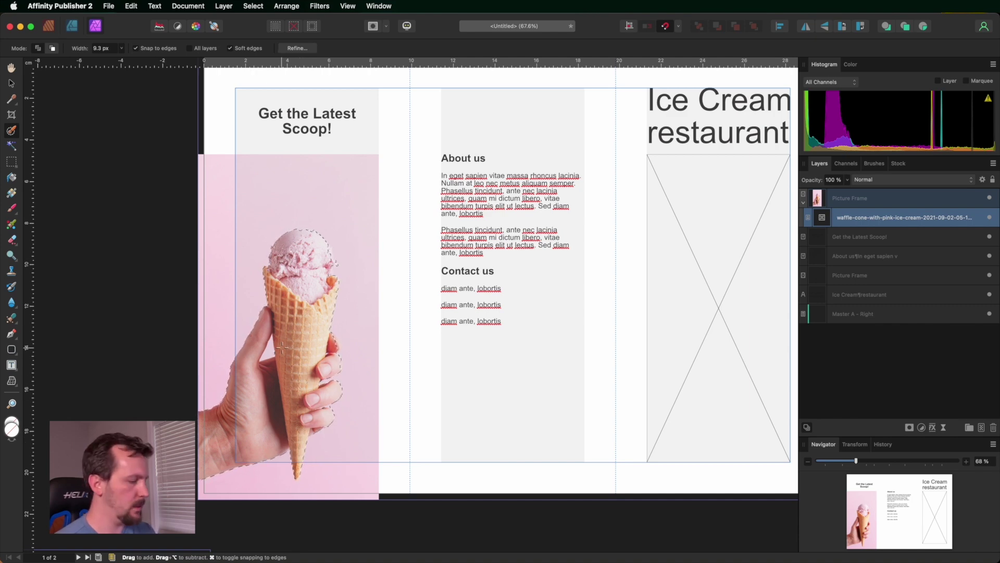
Touch up the selection edges around the hand and cone, alternating the Selection Brush between subtract and add modes
{"action": "scroll", "coordinate": [282, 348], "scroll_direction": "up", "scroll_amount": 6}
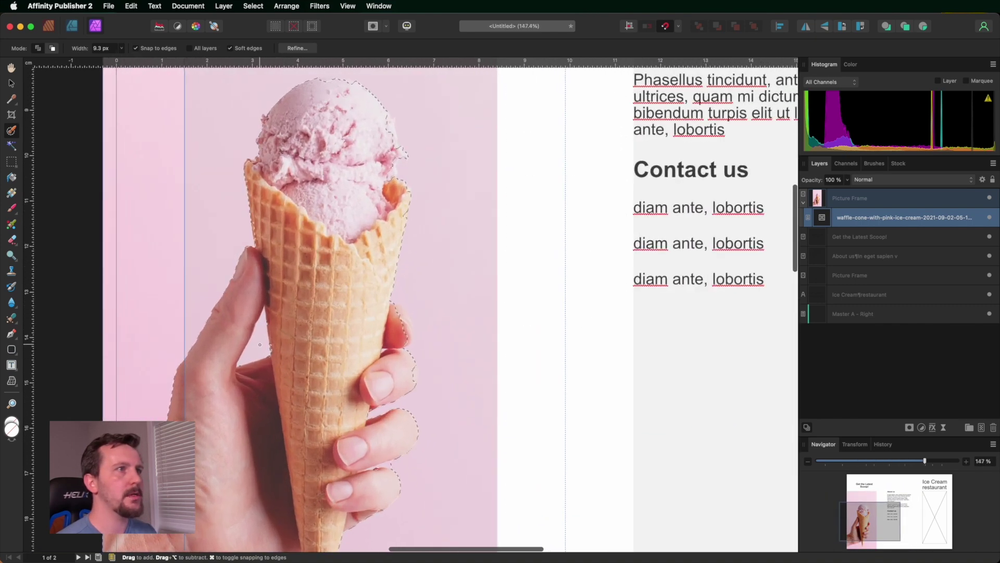
{"action": "scroll", "coordinate": [260, 344], "scroll_direction": "down", "scroll_amount": 3}
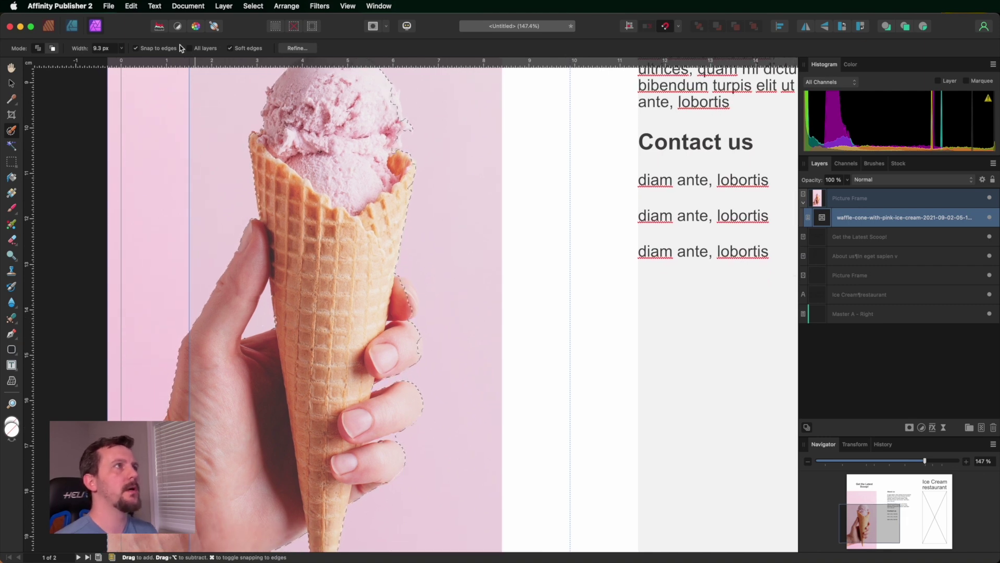
{"action": "left_click", "coordinate": [54, 49]}
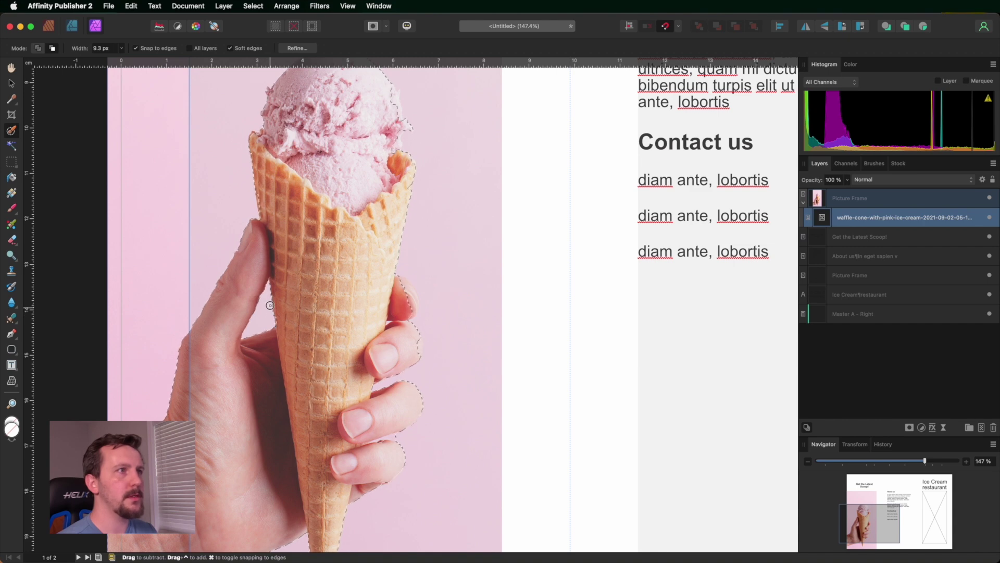
{"action": "left_click", "coordinate": [37, 48]}
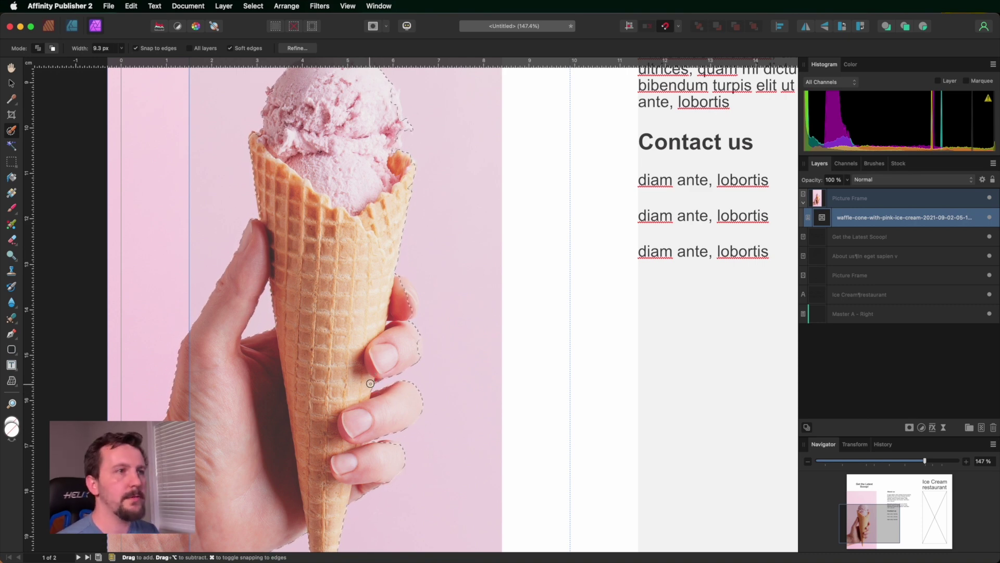
{"action": "key", "text": "alt"}
{"action": "key", "text": "alt"}
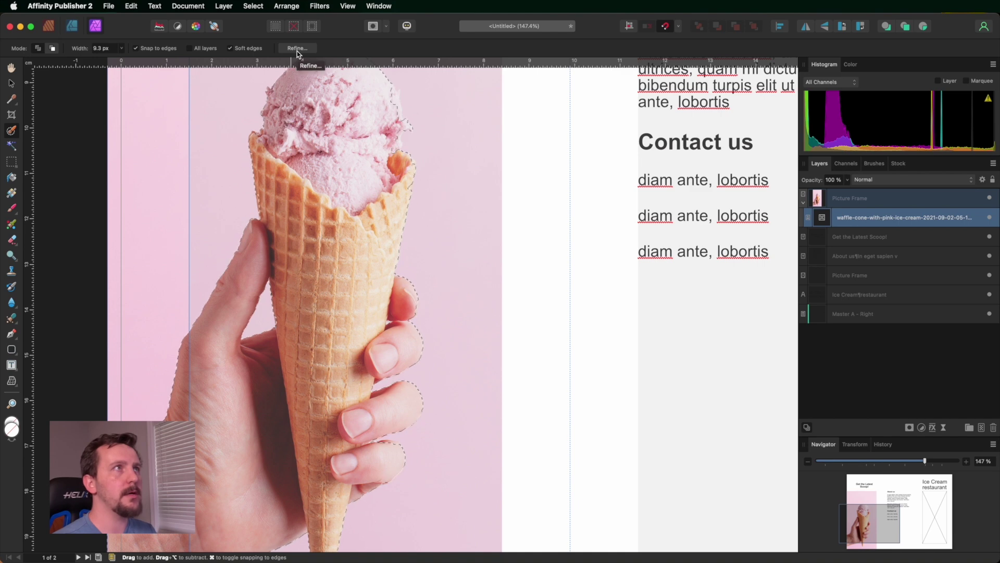
{"action": "scroll", "coordinate": [260, 224], "scroll_direction": "down", "scroll_amount": 2}
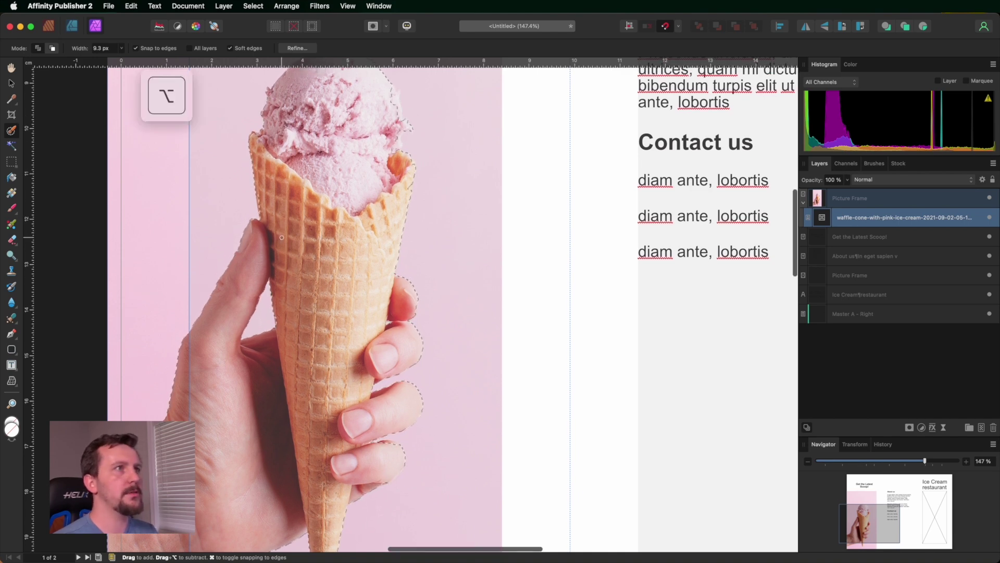
{"action": "scroll", "coordinate": [283, 238], "scroll_direction": "down", "scroll_amount": 3}
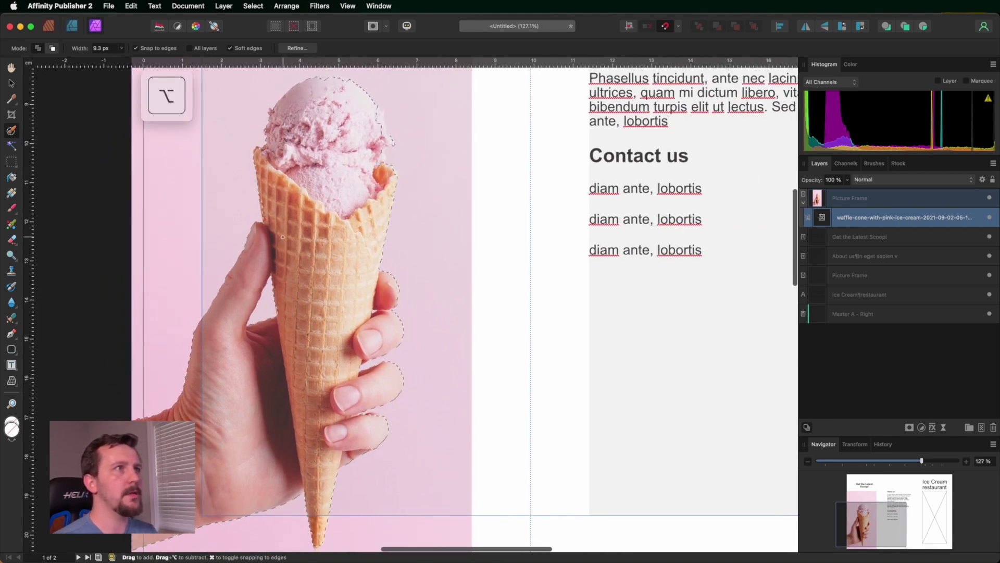
Refine the selection in a black and white preview with Smooth 0.5 px, Feather 0.1 px and Ramp -4 %
{"action": "left_click", "coordinate": [296, 48]}
{"action": "left_click_drag", "start_coordinate": [646, 322], "coordinate": [456, 192]}
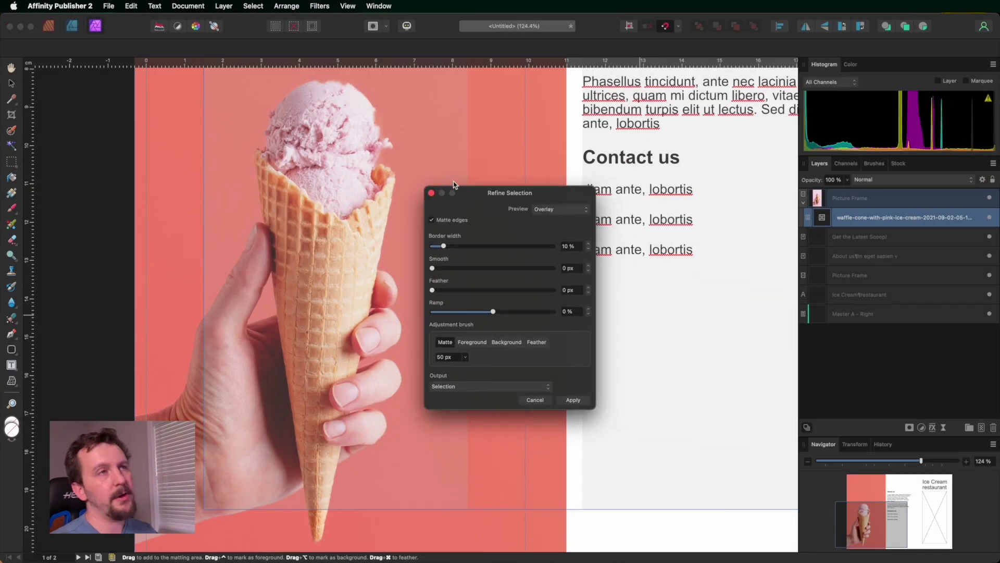
{"action": "left_click", "coordinate": [554, 210]}
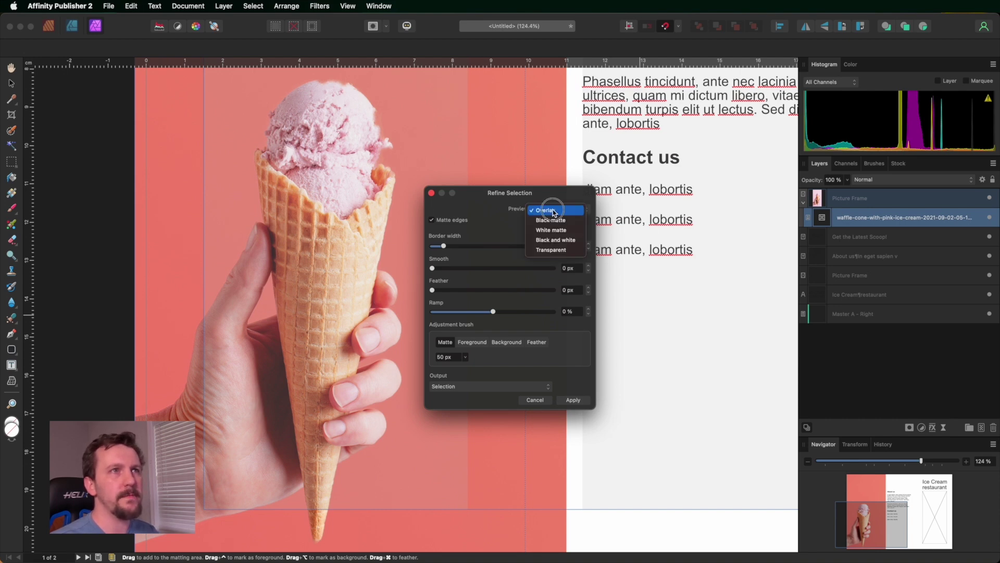
{"action": "left_click", "coordinate": [555, 240]}
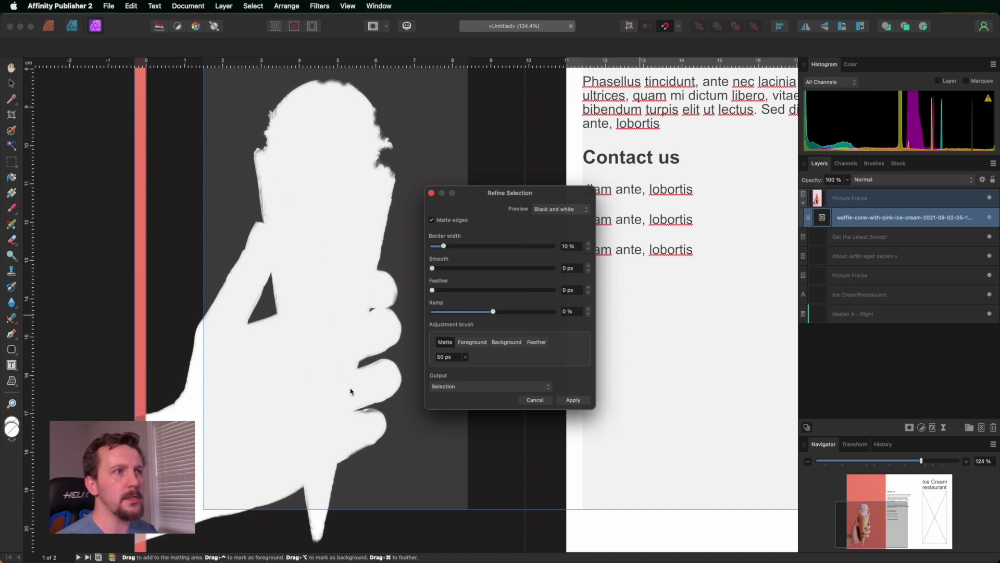
{"action": "left_click", "coordinate": [366, 380]}
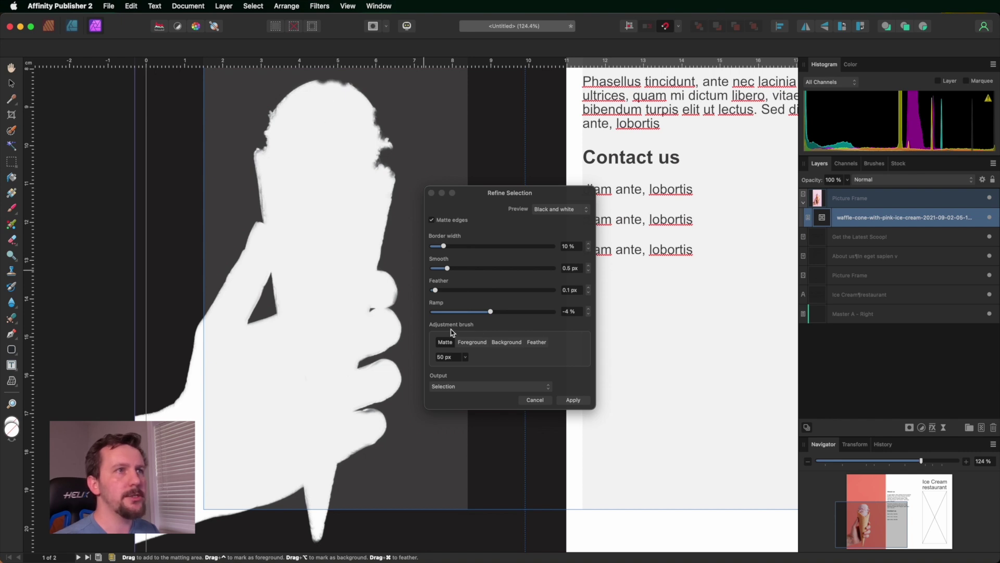
In Overlay preview, brush foreground around the ice cream's top edge, trim it back with the background brush, and apply the refinement
{"action": "left_click", "coordinate": [472, 341]}
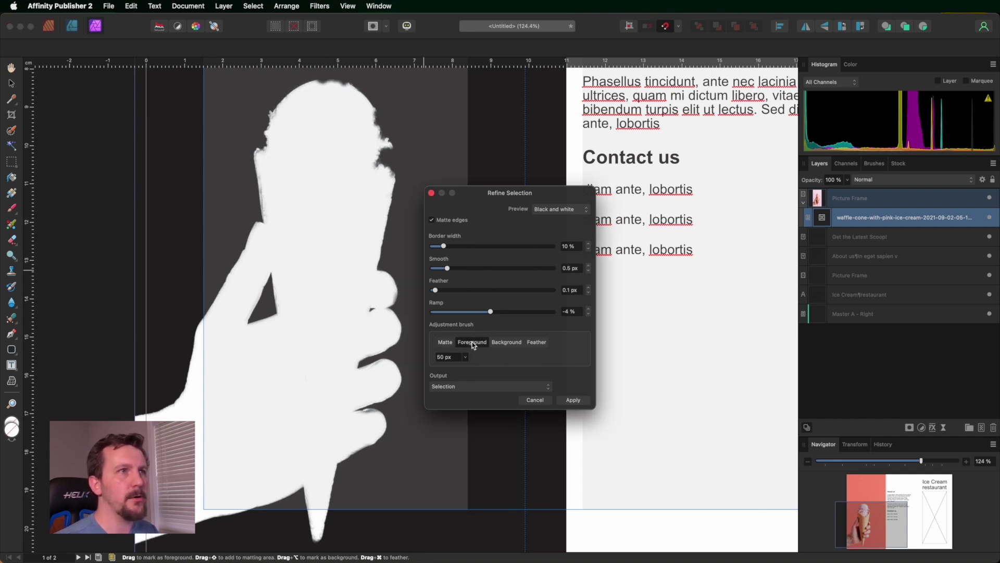
{"action": "left_click", "coordinate": [553, 209]}
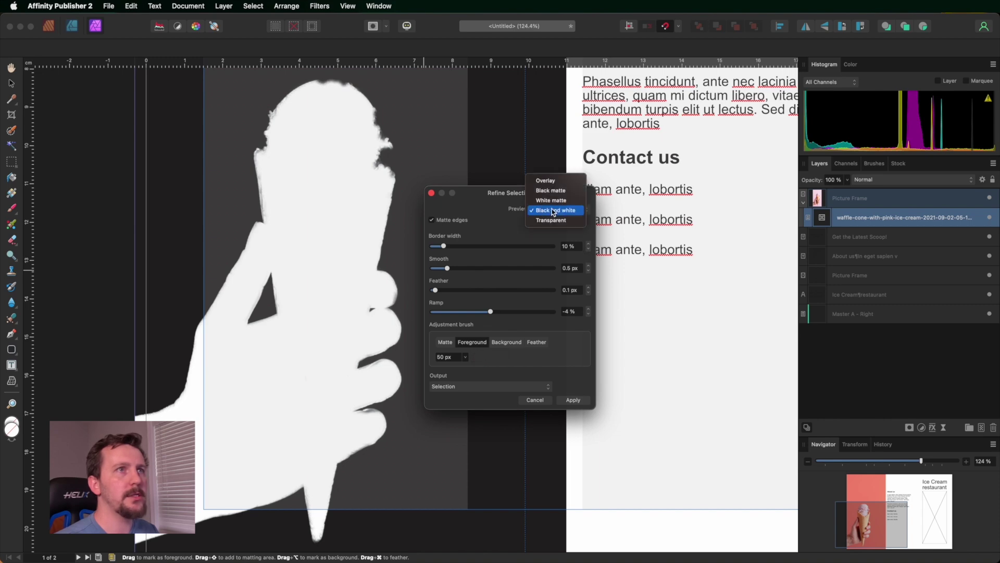
{"action": "left_click", "coordinate": [547, 180]}
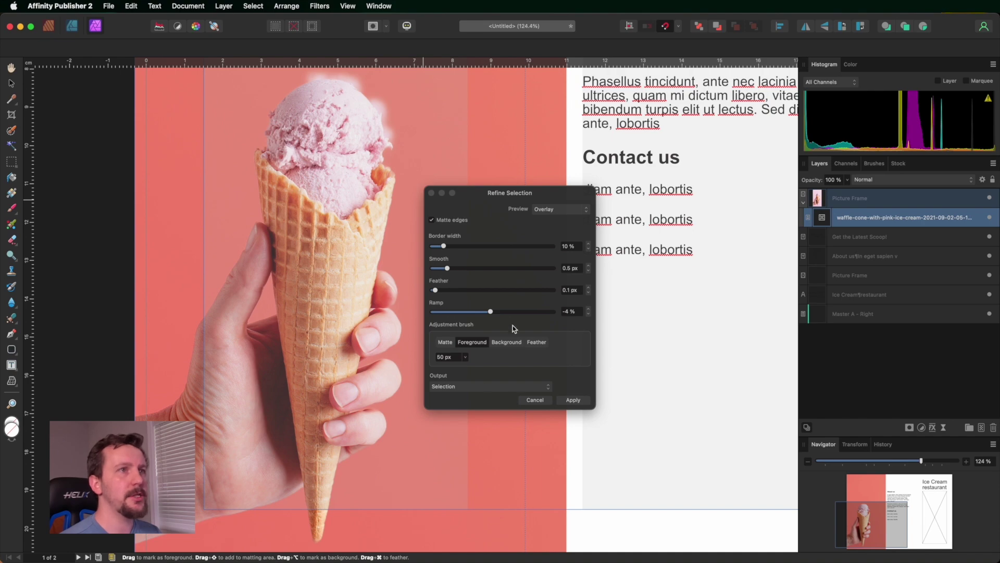
{"action": "left_click", "coordinate": [513, 342]}
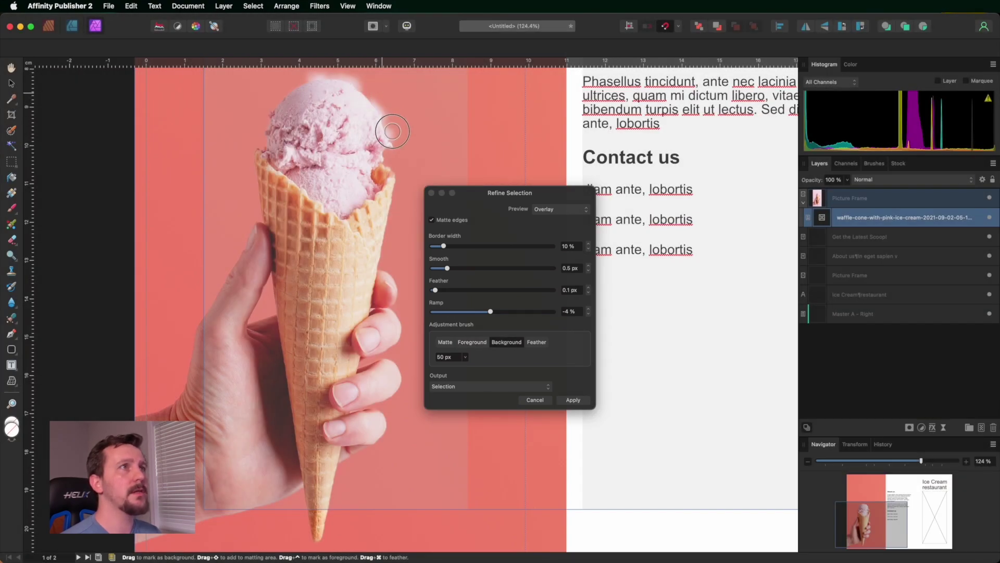
{"action": "left_click", "coordinate": [573, 400]}
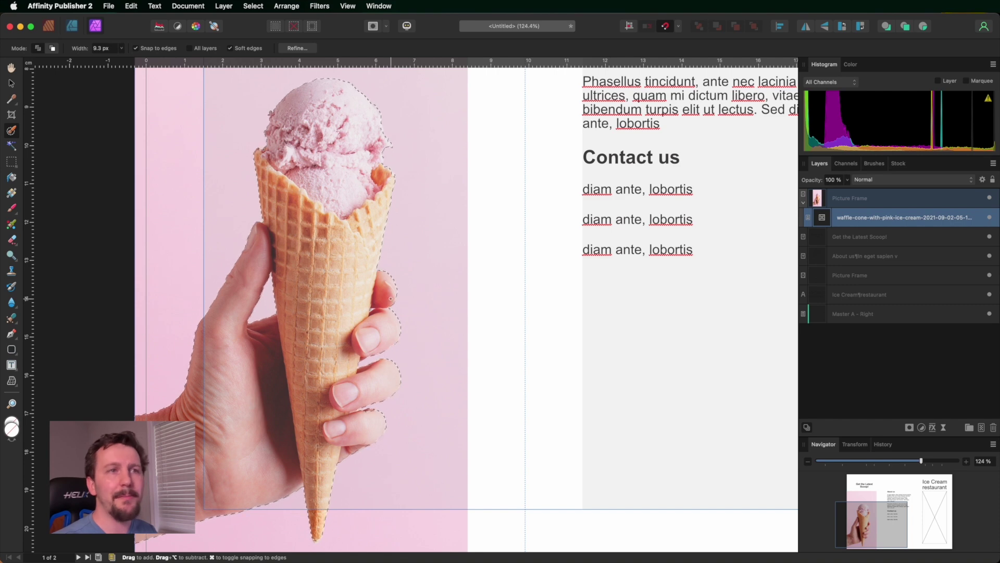
Float the Layers panel, mask the waffle cone image with the selection, and deselect
{"action": "left_click", "coordinate": [821, 163]}
{"action": "left_click_drag", "start_coordinate": [821, 163], "coordinate": [447, 160]}
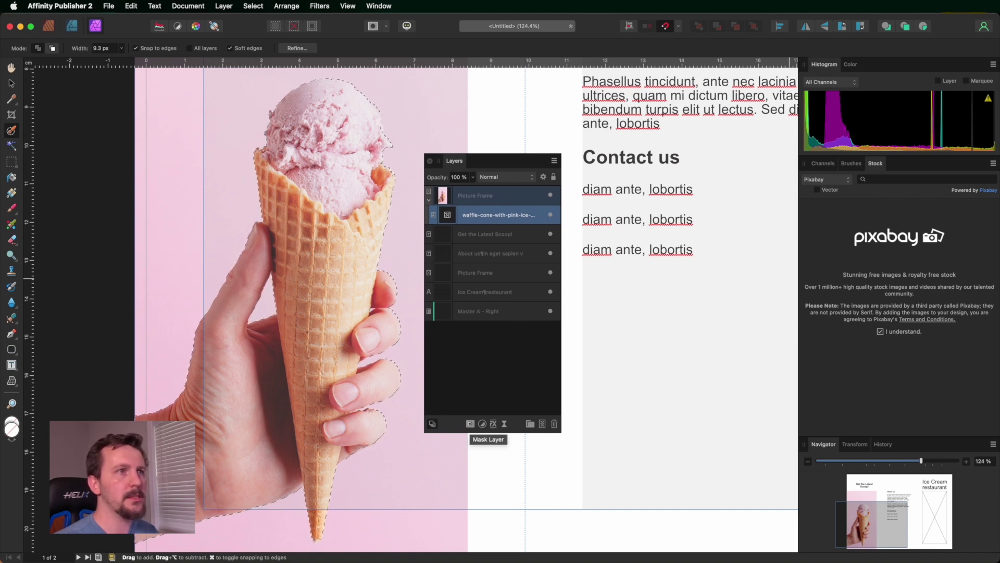
{"action": "left_click", "coordinate": [470, 423]}
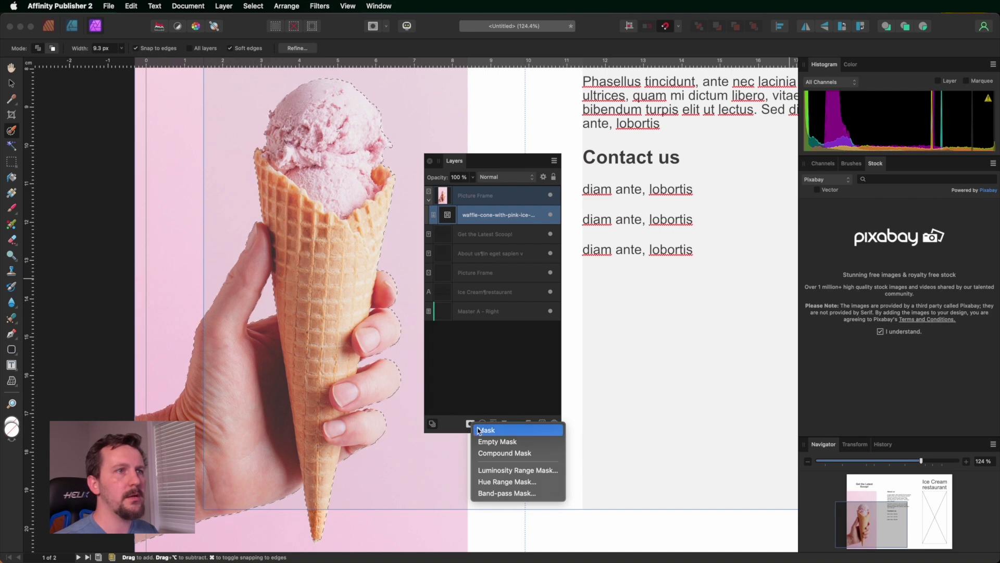
{"action": "left_click", "coordinate": [496, 434]}
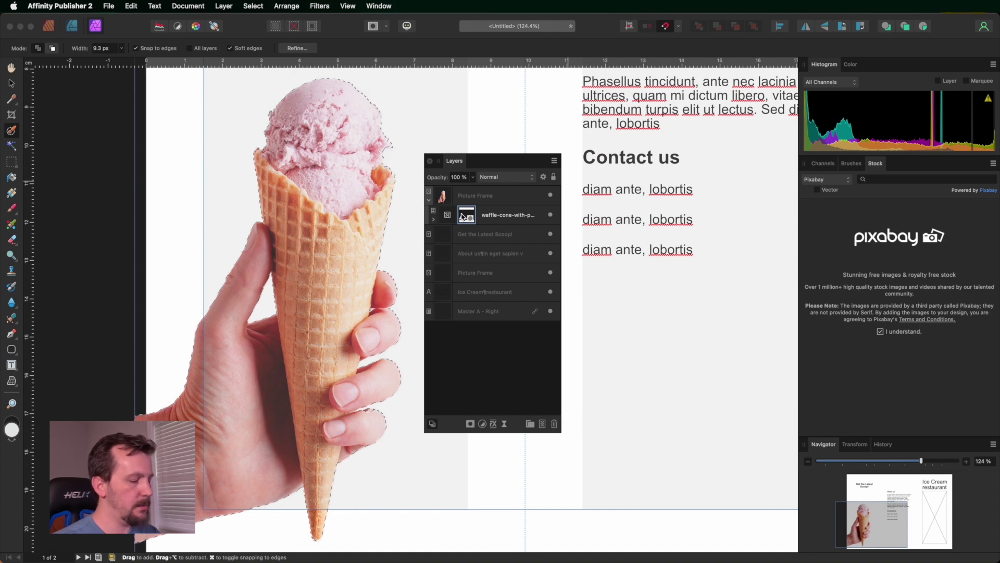
{"action": "key", "text": "super+d"}
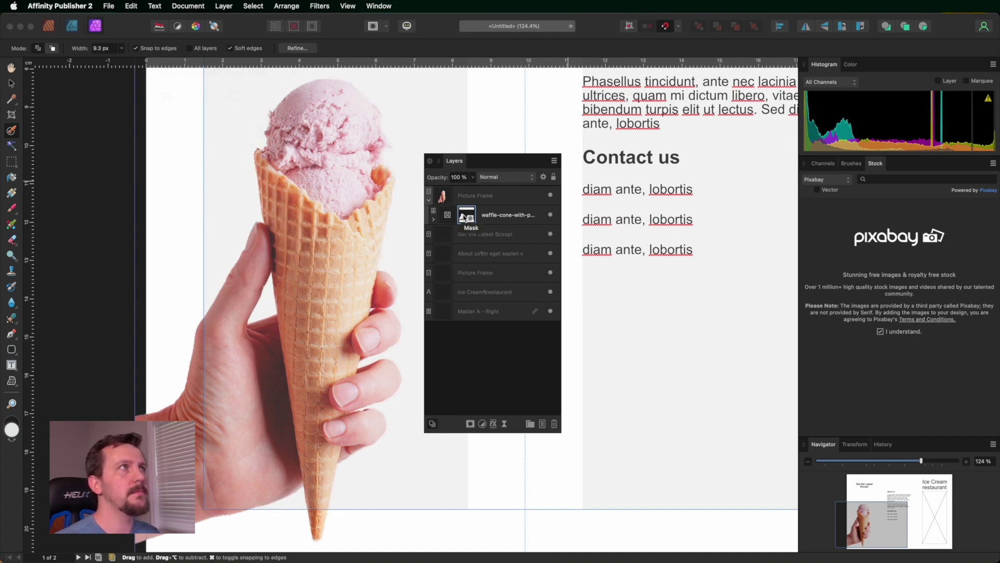
{"action": "key", "text": "super+0"}
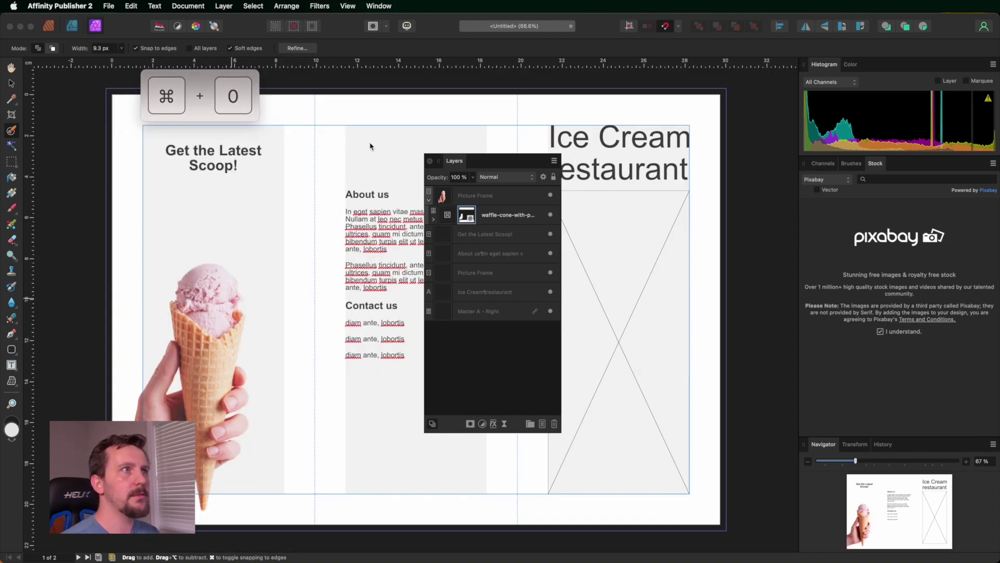
Dock the Layers panel again and, in the Publisher persona, enlarge the masked waffle cone image to about 14.2 × 23.1 cm
{"action": "left_click_drag", "start_coordinate": [471, 164], "coordinate": [916, 169]}
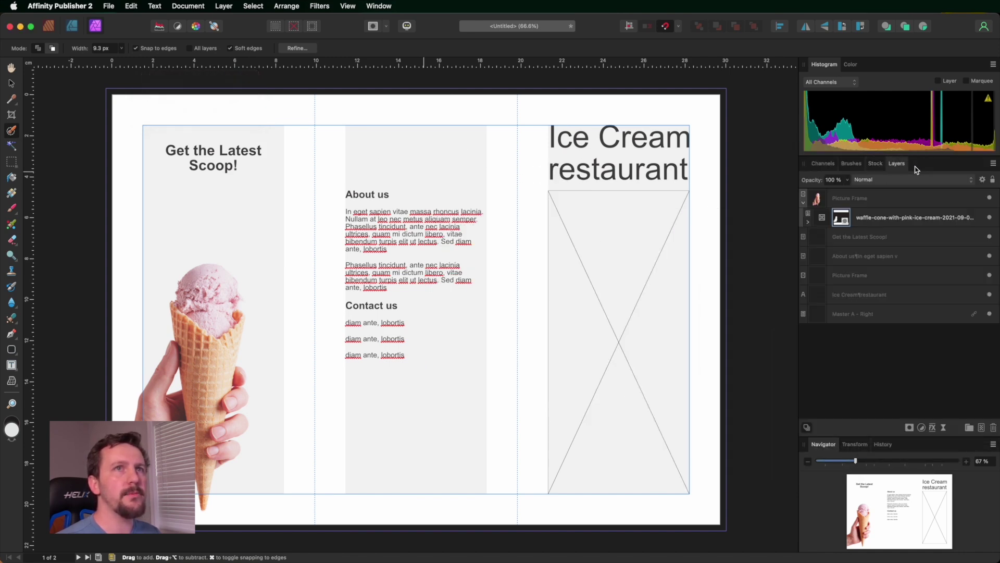
{"action": "left_click", "coordinate": [48, 26]}
{"action": "left_click_drag", "start_coordinate": [335, 190], "coordinate": [412, 62]}
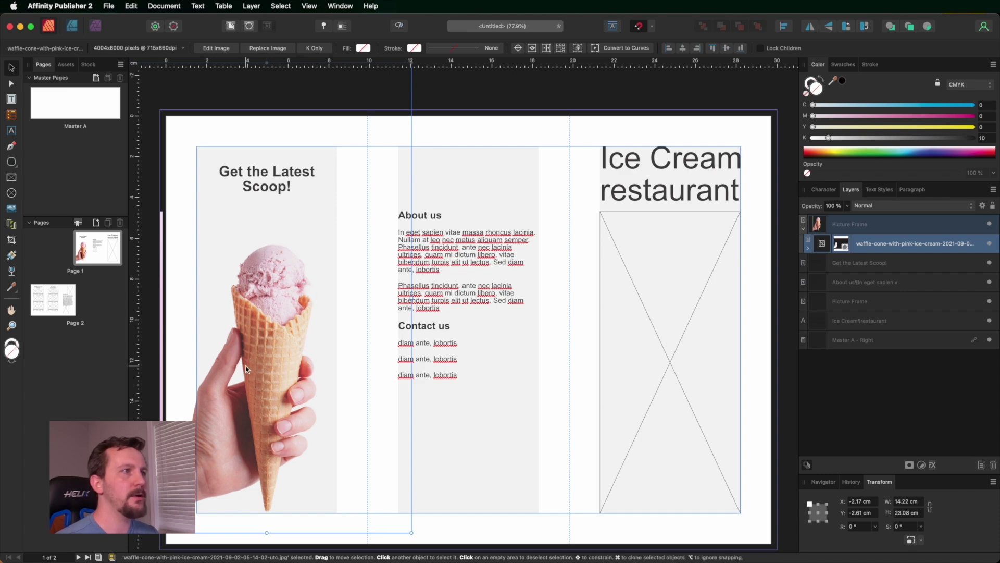
Fill the empty picture frame under the Ice Cream restaurant title with the various-ice-cream-balls-in-waffle-cone photo on the turquoise background
{"action": "left_click", "coordinate": [619, 274]}
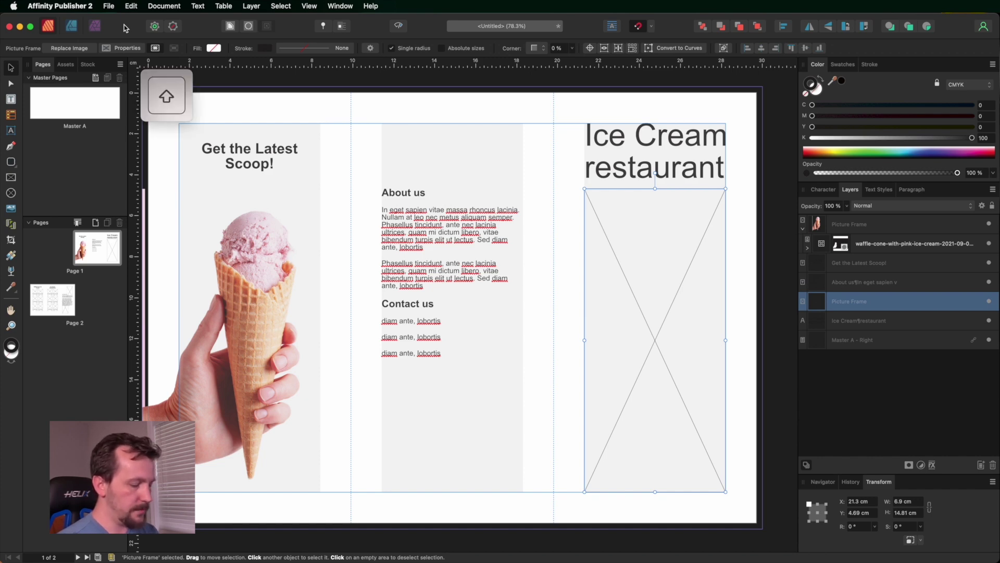
{"action": "key", "text": "super+shift+m"}
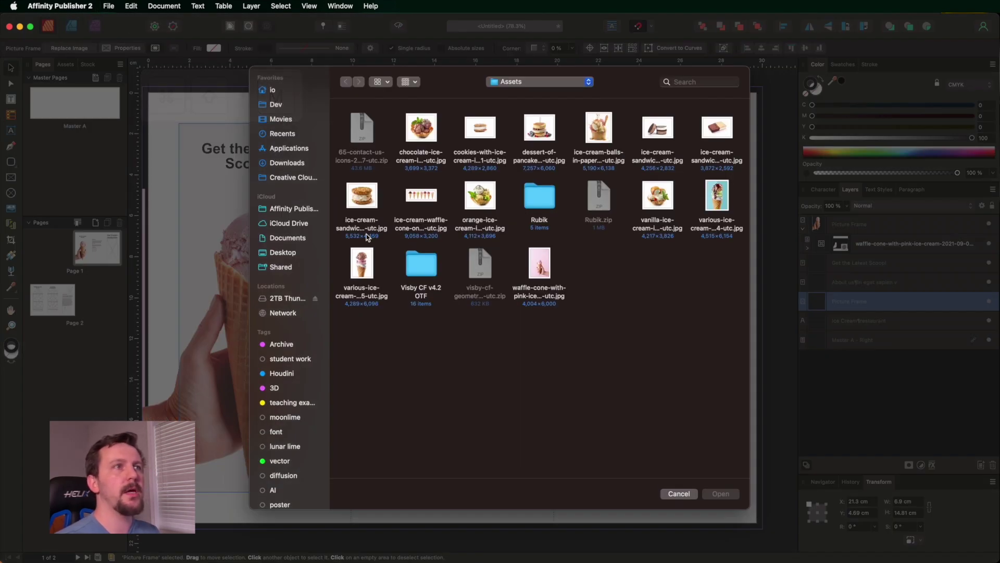
{"action": "left_click", "coordinate": [717, 196]}
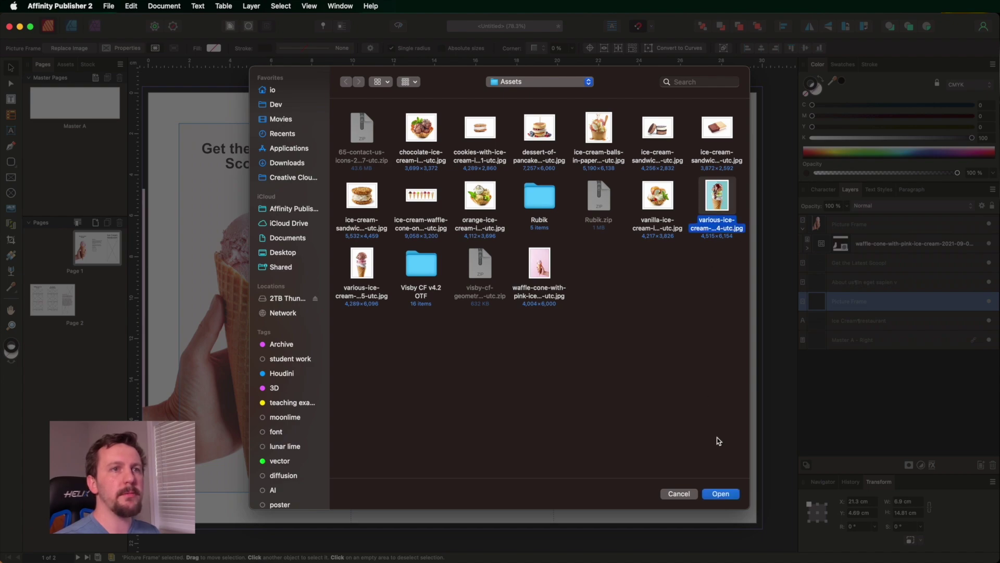
{"action": "left_click", "coordinate": [721, 493]}
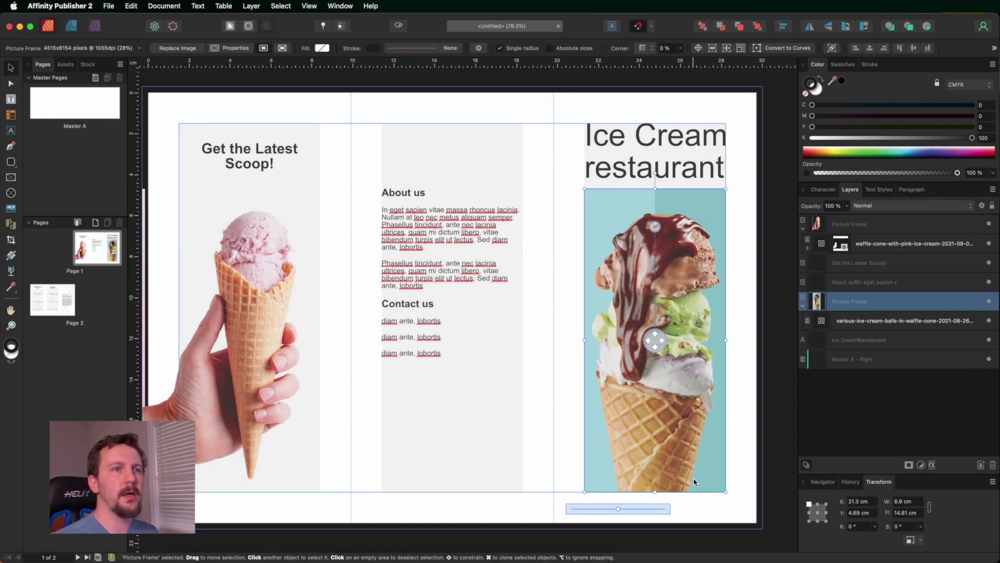
Enlarge the ice cream picture frame to about 12.25 cm wide and full page height, flush with the page's right edge, ending in the Photo persona
{"action": "left_click_drag", "start_coordinate": [727, 493], "coordinate": [763, 530]}
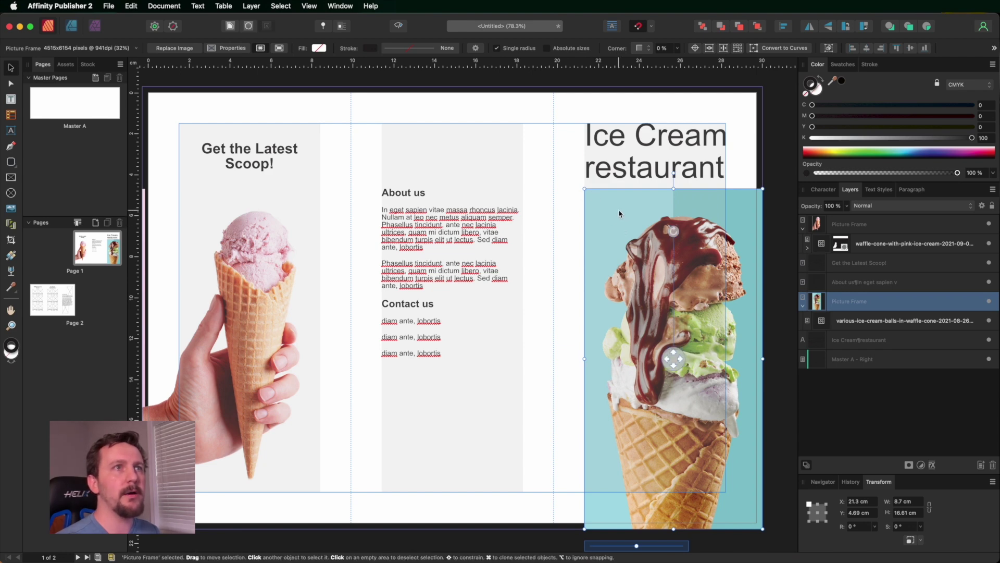
{"action": "left_click", "coordinate": [96, 26]}
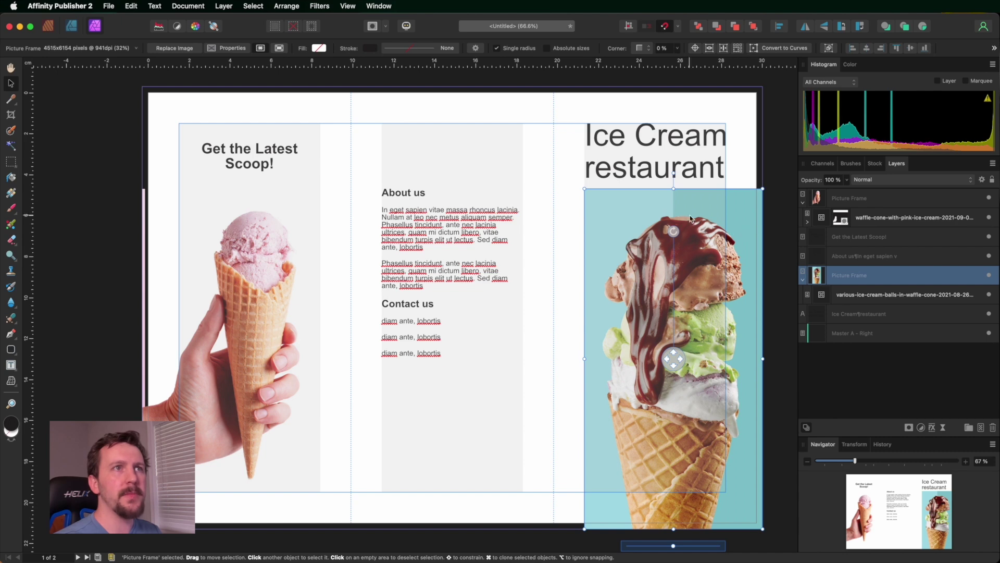
{"action": "left_click_drag", "start_coordinate": [586, 189], "coordinate": [506, 91]}
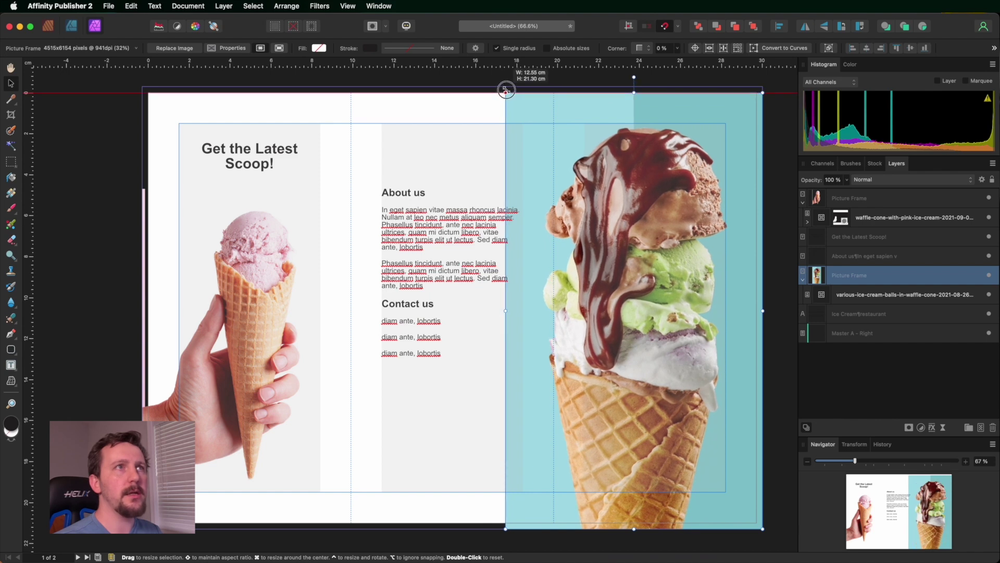
{"action": "left_click_drag", "start_coordinate": [763, 310], "coordinate": [755, 308]}
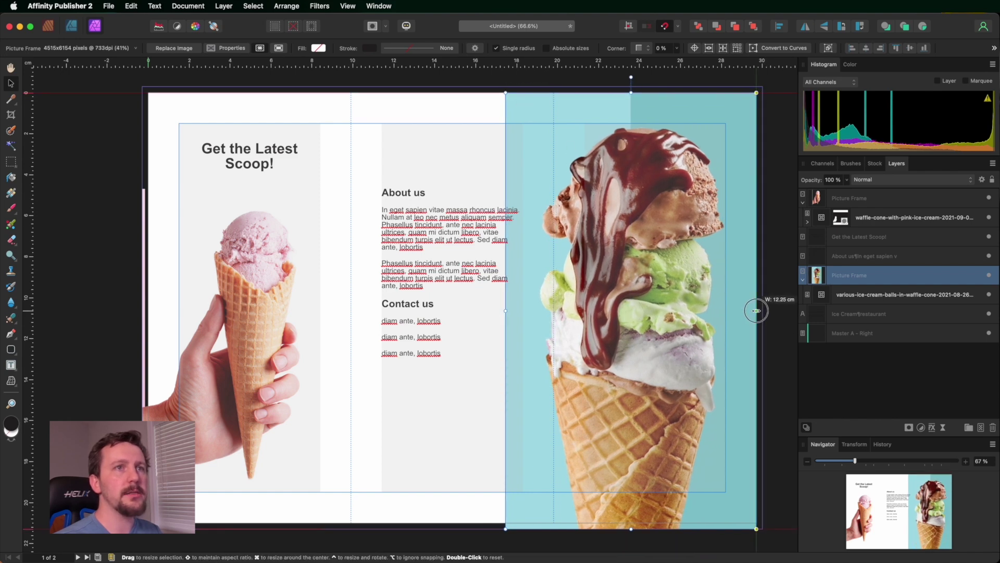
{"action": "left_click_drag", "start_coordinate": [631, 528], "coordinate": [631, 522]}
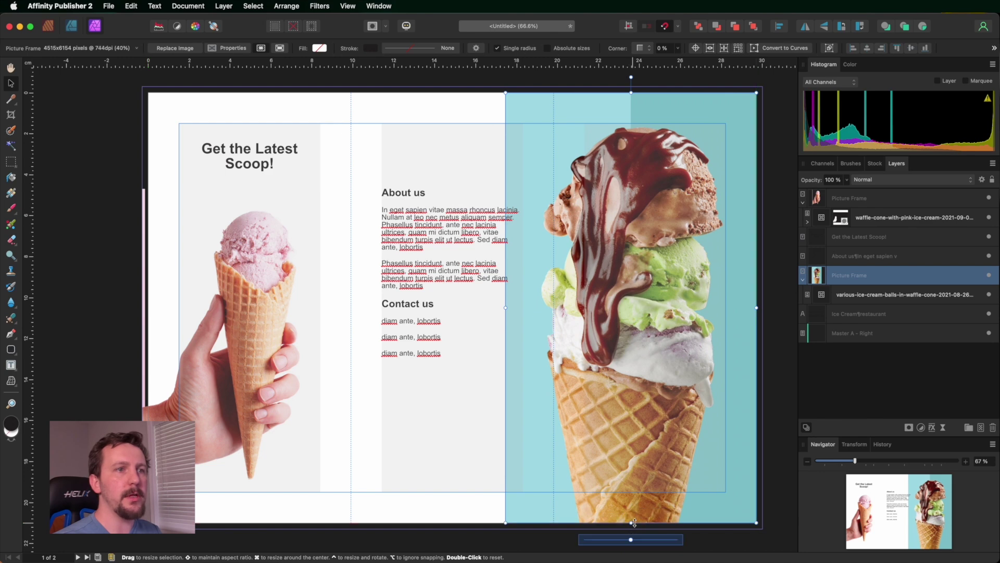
Select the ice cream stack in the turquoise-background photo and refine the selection against black and white mattes, outputting it as a selection
{"action": "left_click", "coordinate": [854, 295]}
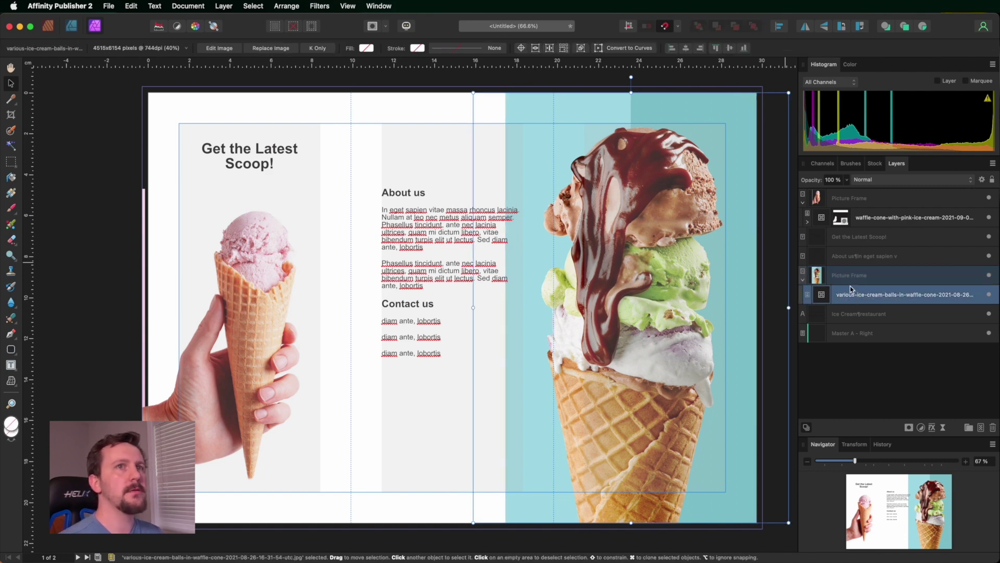
{"action": "left_click", "coordinate": [13, 130]}
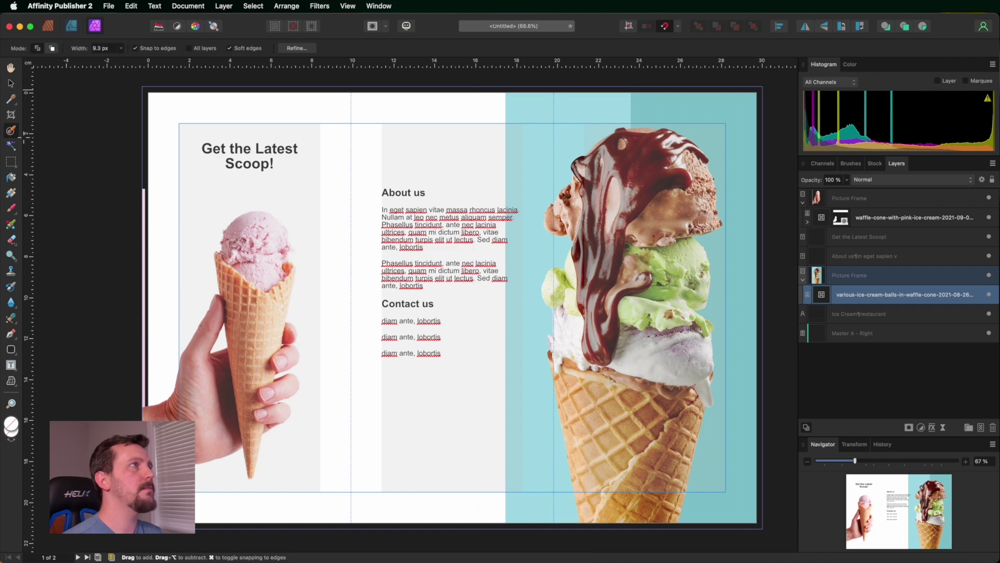
{"action": "key", "text": "alt+super+r"}
{"action": "left_click", "coordinate": [463, 158]}
{"action": "left_click", "coordinate": [463, 158]}
{"action": "left_click", "coordinate": [463, 157]}
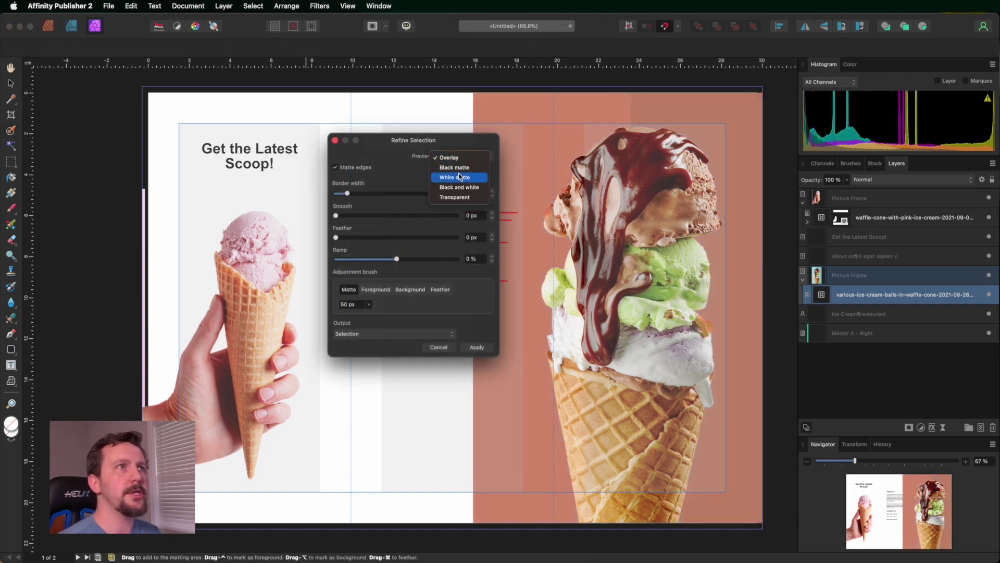
{"action": "left_click", "coordinate": [461, 169]}
{"action": "key", "text": "ctrl"}
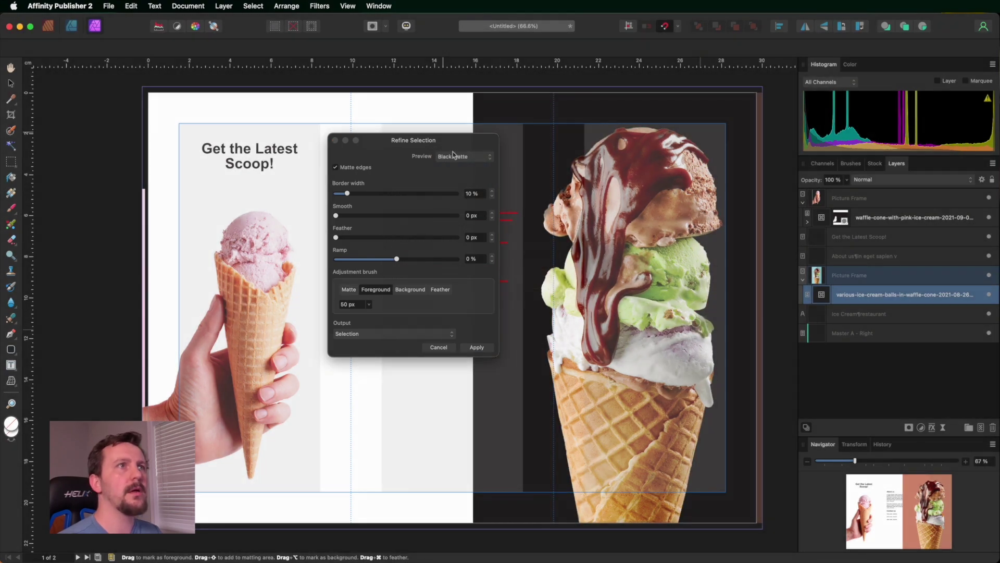
{"action": "left_click", "coordinate": [464, 156]}
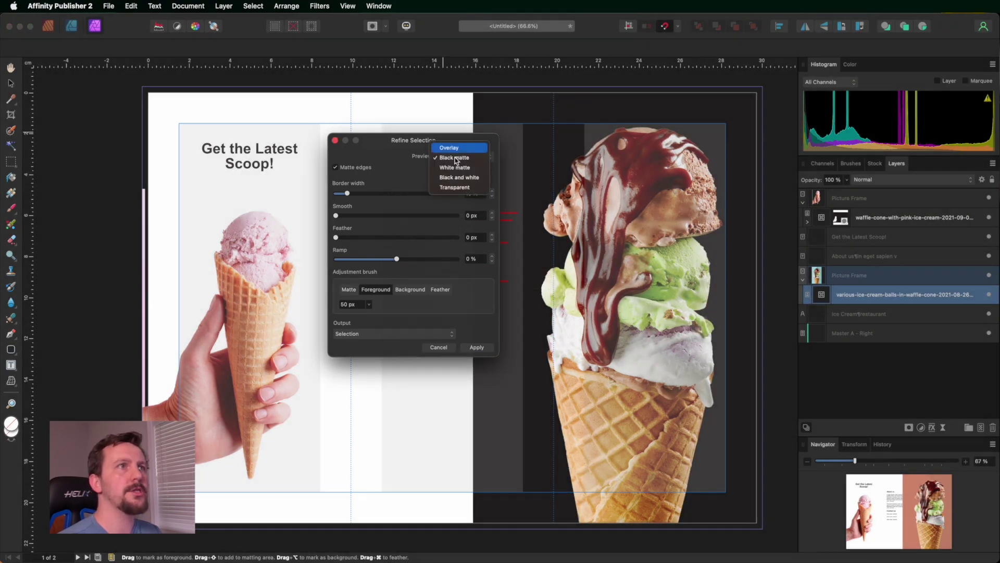
{"action": "left_click", "coordinate": [457, 168]}
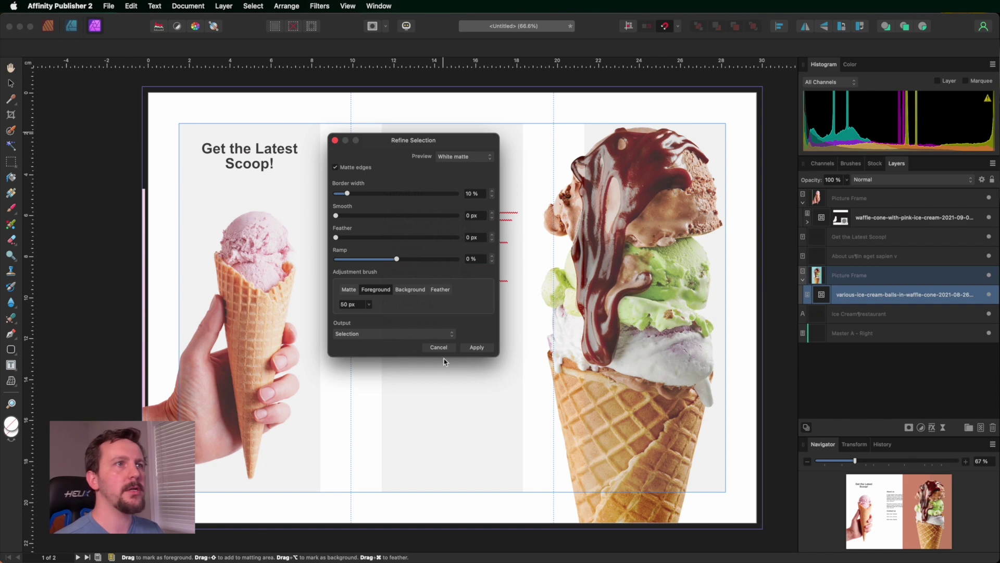
{"action": "left_click", "coordinate": [473, 350]}
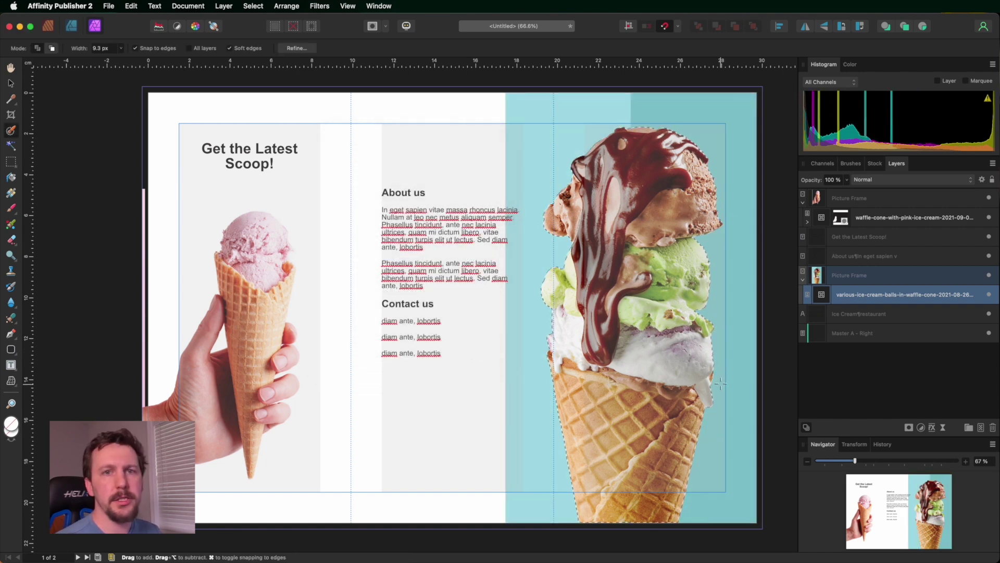
Mask the various-ice-cream-balls-in-waffle-cone image with the selection and deselect
{"action": "left_click", "coordinate": [910, 427]}
{"action": "left_click", "coordinate": [913, 430]}
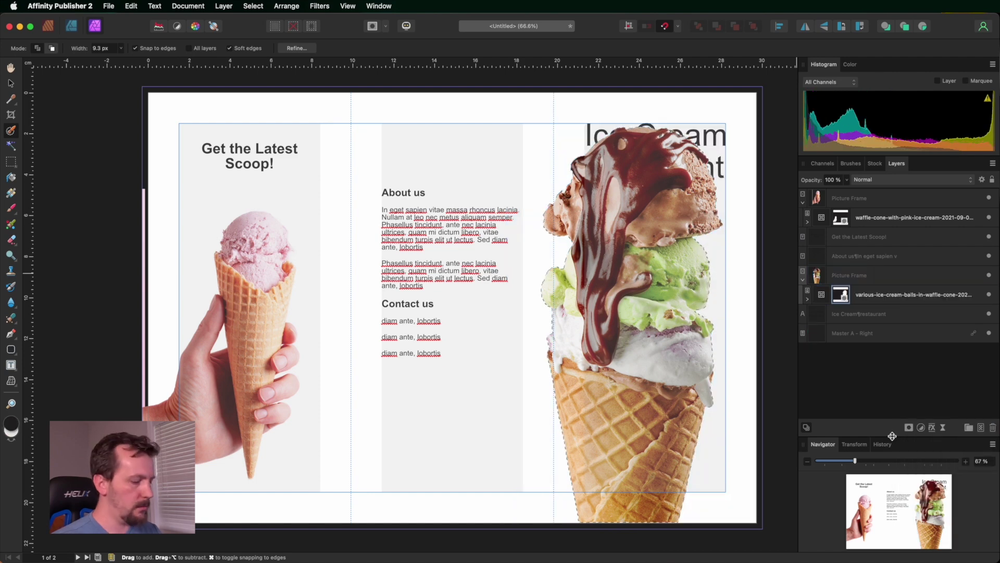
{"action": "key", "text": "super+d"}
Try to scale down the masked ice cream image inside its picture frame, and undo the resize
{"action": "left_click", "coordinate": [860, 292]}
{"action": "key", "text": "v"}
{"action": "left_click_drag", "start_coordinate": [787, 93], "coordinate": [728, 170]}
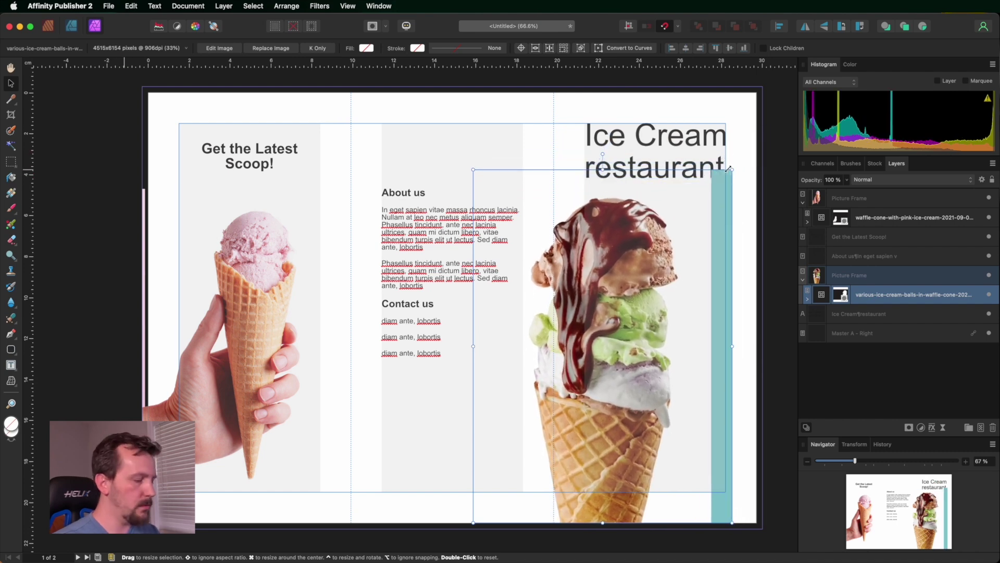
{"action": "key", "text": "super+z"}
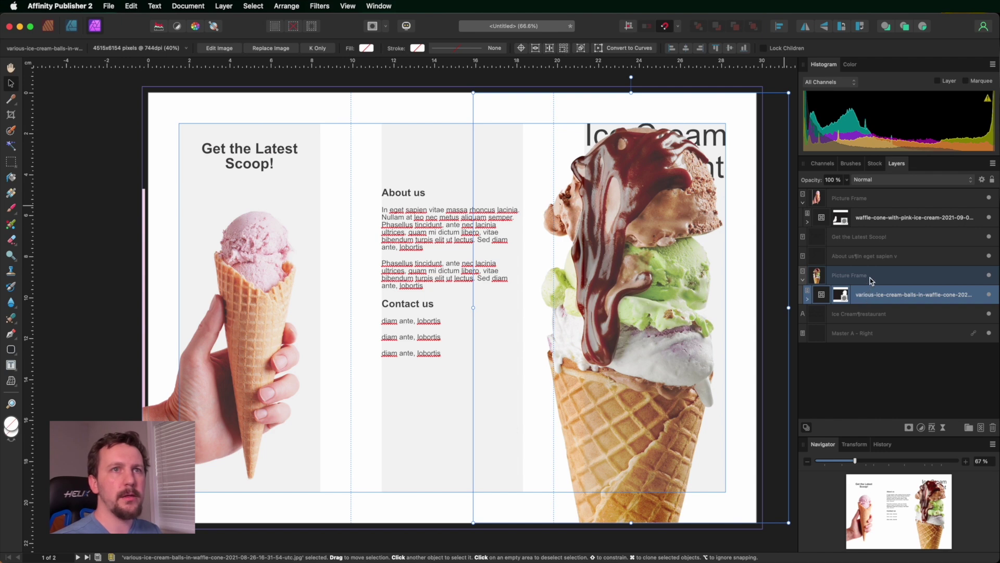
Rasterize and trim the masked ice cream image, and select the pink ice cream's picture frame for comparison
{"action": "right_click", "coordinate": [858, 294]}
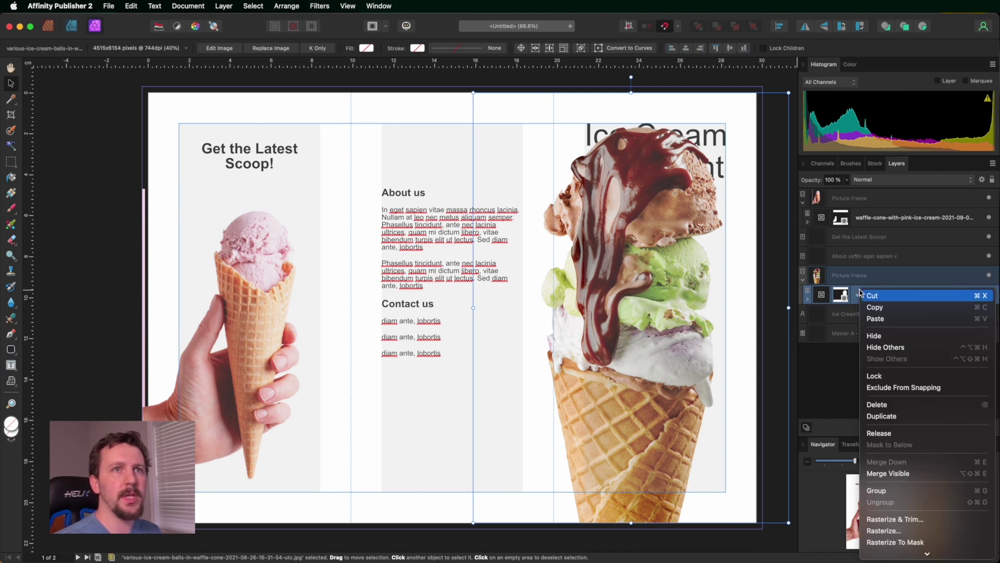
{"action": "left_click", "coordinate": [889, 520]}
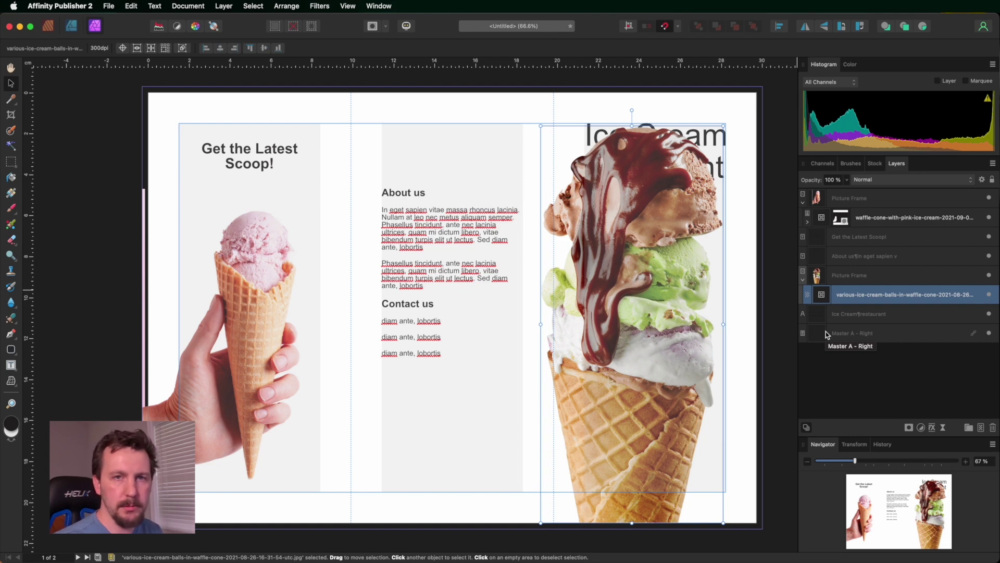
{"action": "left_click", "coordinate": [265, 302]}
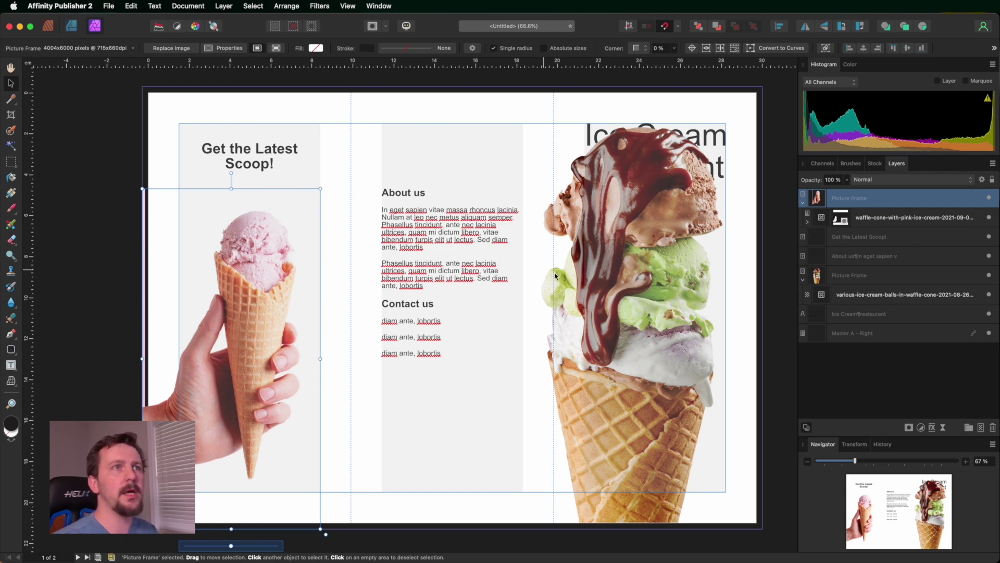
Try enlarging the ice cream picture frame, undo it, and shrink the frame to span from the second fold line to the page's right edge
{"action": "left_click", "coordinate": [598, 275]}
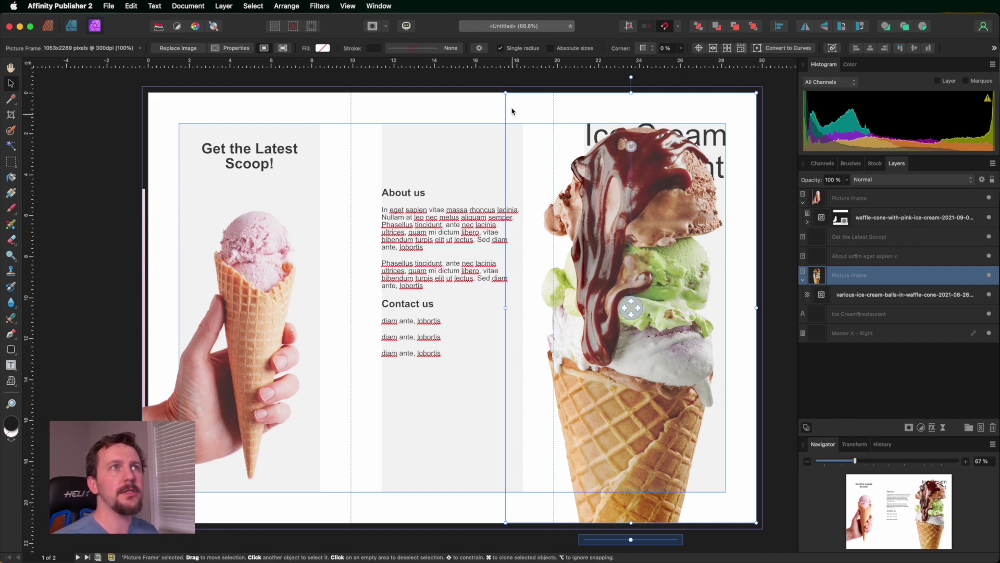
{"action": "left_click_drag", "start_coordinate": [506, 92], "coordinate": [463, 104]}
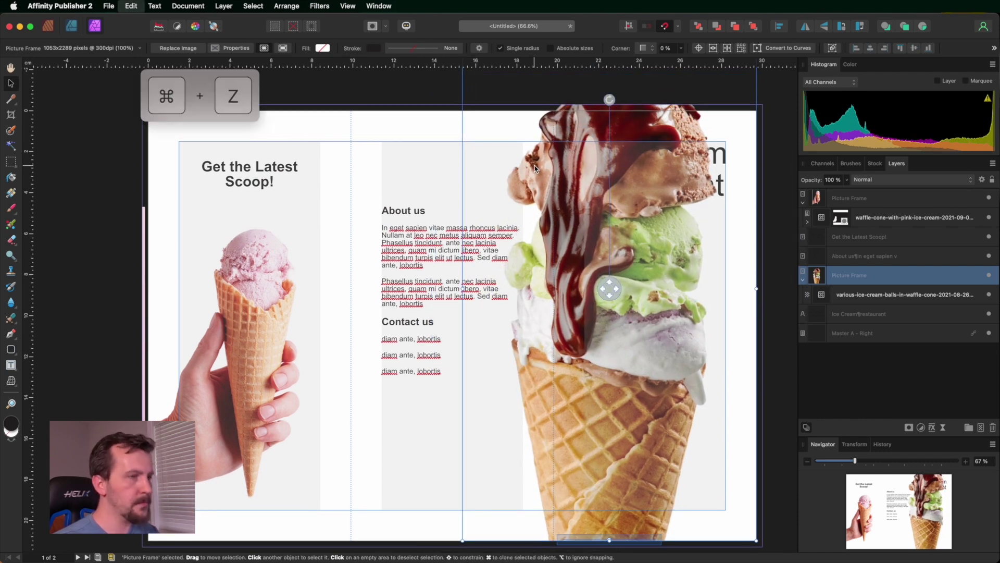
{"action": "key", "text": "super+z"}
{"action": "left_click_drag", "start_coordinate": [506, 111], "coordinate": [555, 144]}
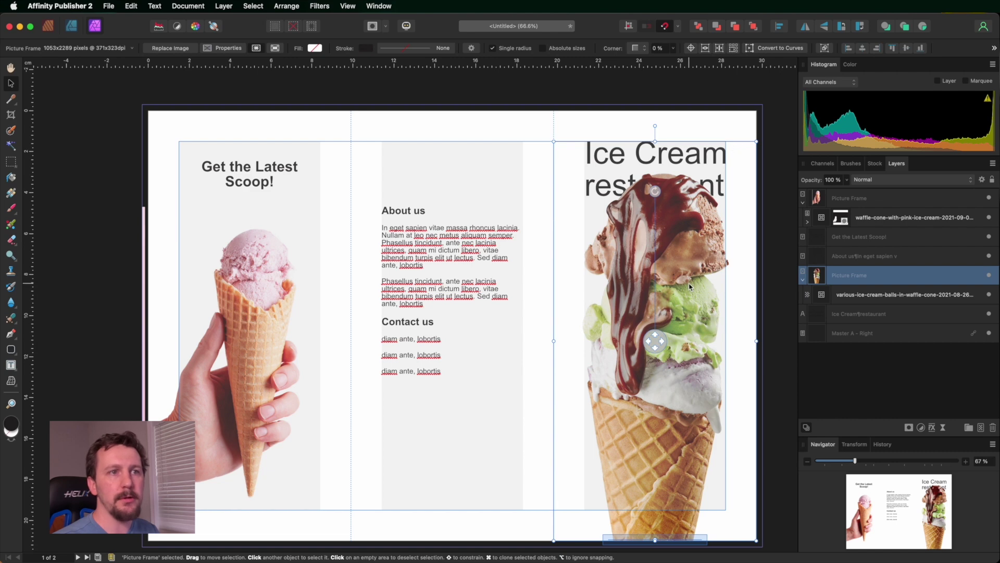
In the Publisher persona, shrink the ice cream picture frame to 8.4 × 16.55 cm, move it down to Y 4.72 cm, and deselect
{"action": "mouse_move", "coordinate": [651, 158]}
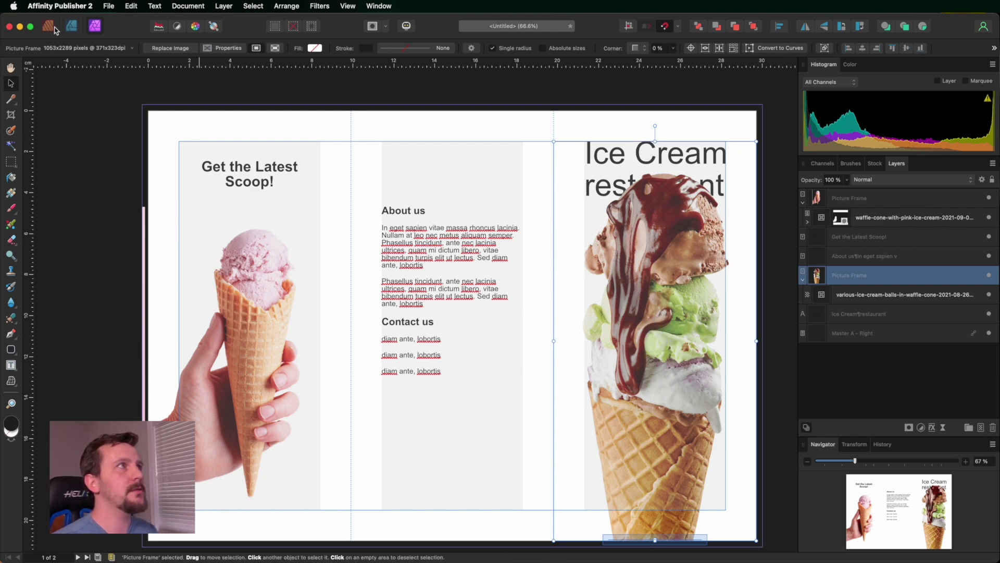
{"action": "left_click", "coordinate": [48, 26]}
{"action": "left_click_drag", "start_coordinate": [771, 127], "coordinate": [757, 186]}
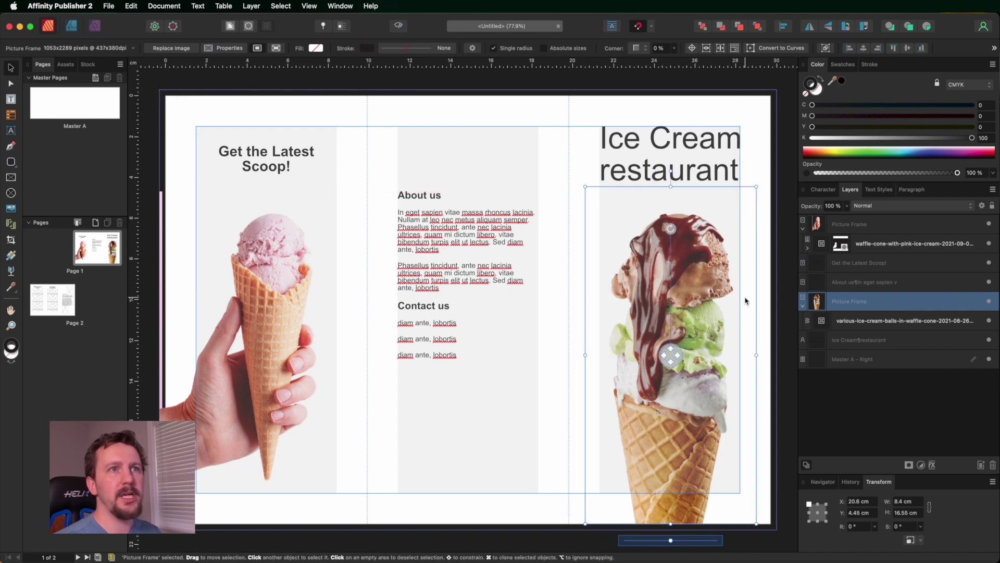
{"action": "scroll", "coordinate": [758, 314], "scroll_direction": "right", "scroll_amount": 3}
{"action": "scroll", "coordinate": [759, 315], "scroll_direction": "down", "scroll_amount": 1}
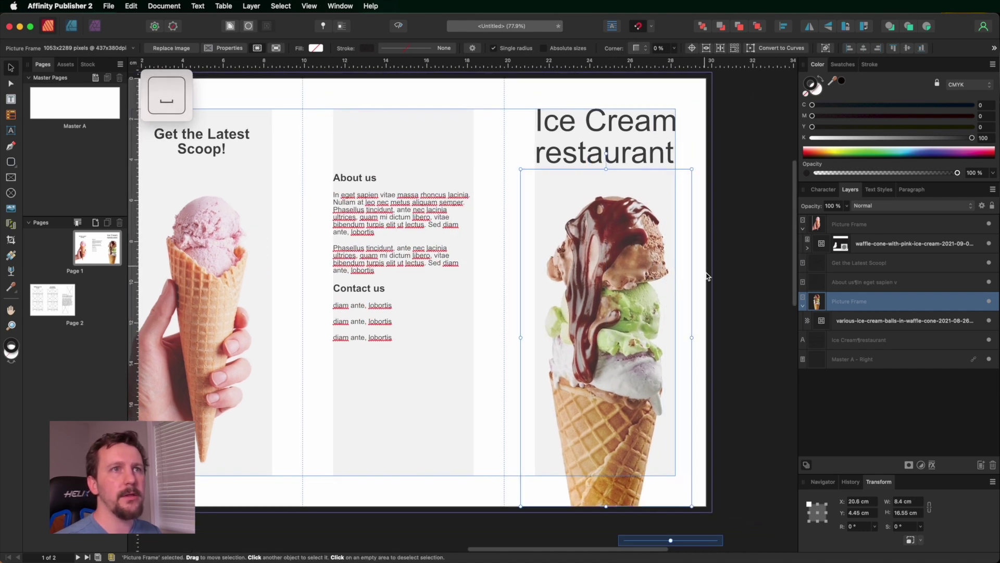
{"action": "left_click_drag", "start_coordinate": [612, 484], "coordinate": [612, 490]}
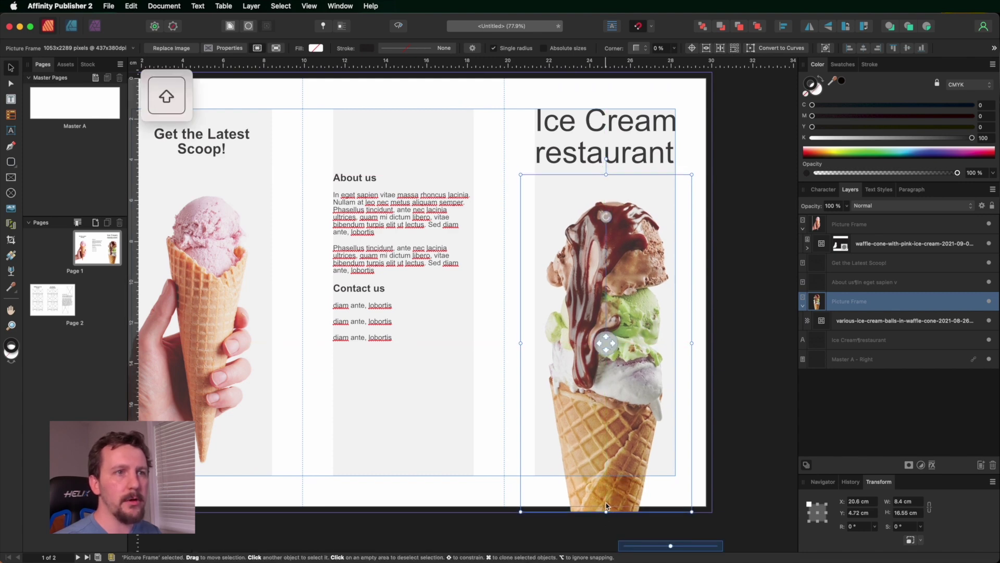
{"action": "left_click", "coordinate": [496, 179]}
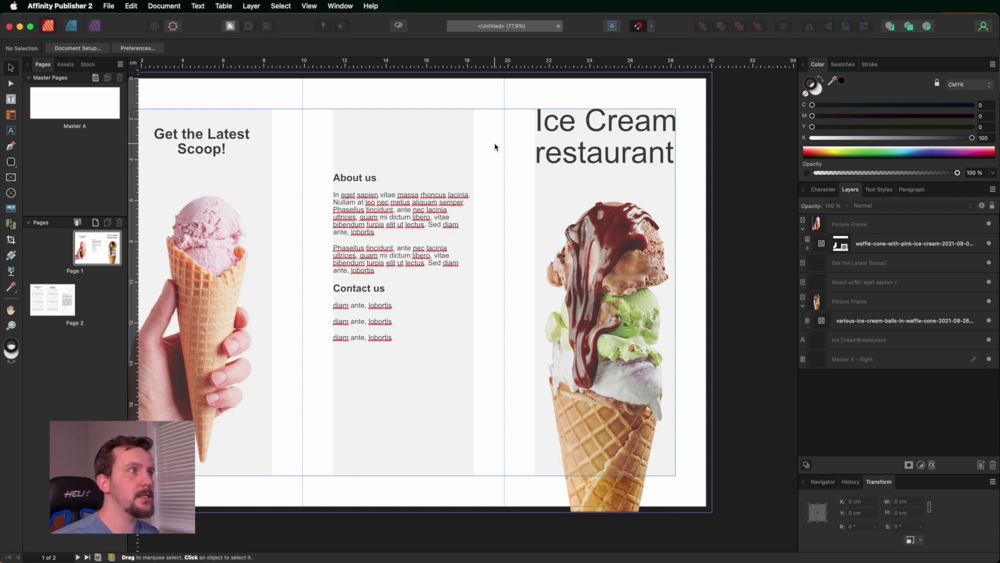
On page 2, load the chocolate, cookies, pancake dessert, paper cup, three sandwich, orange and vanilla ice cream photos from the Assets folder for placing
{"action": "left_click", "coordinate": [63, 296]}
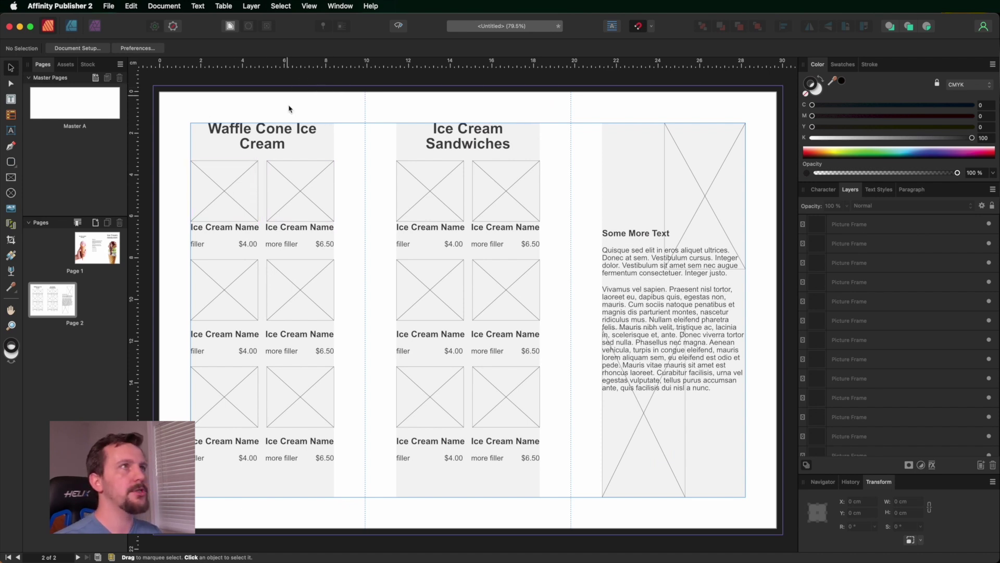
{"action": "key", "text": "shift"}
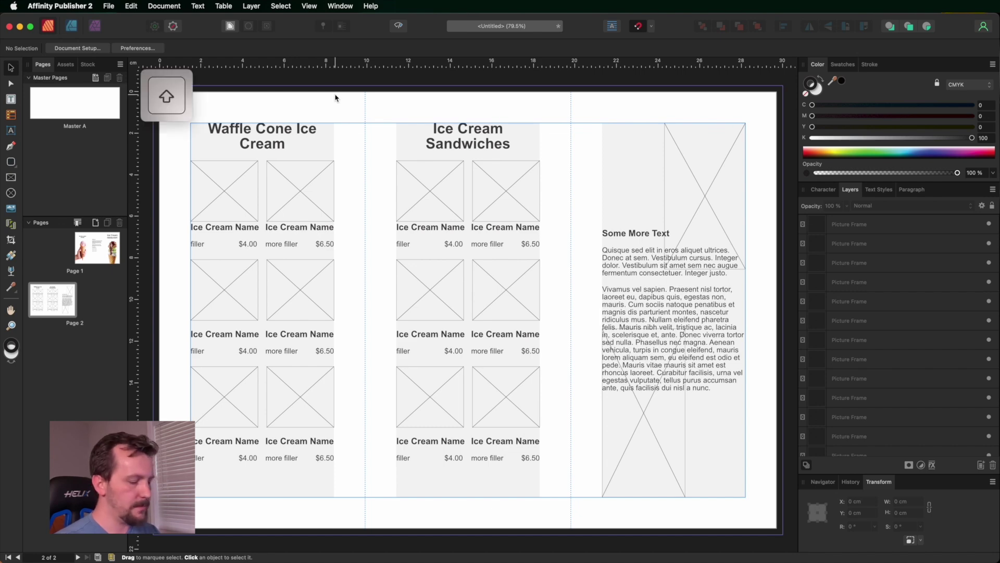
{"action": "key", "text": "super"}
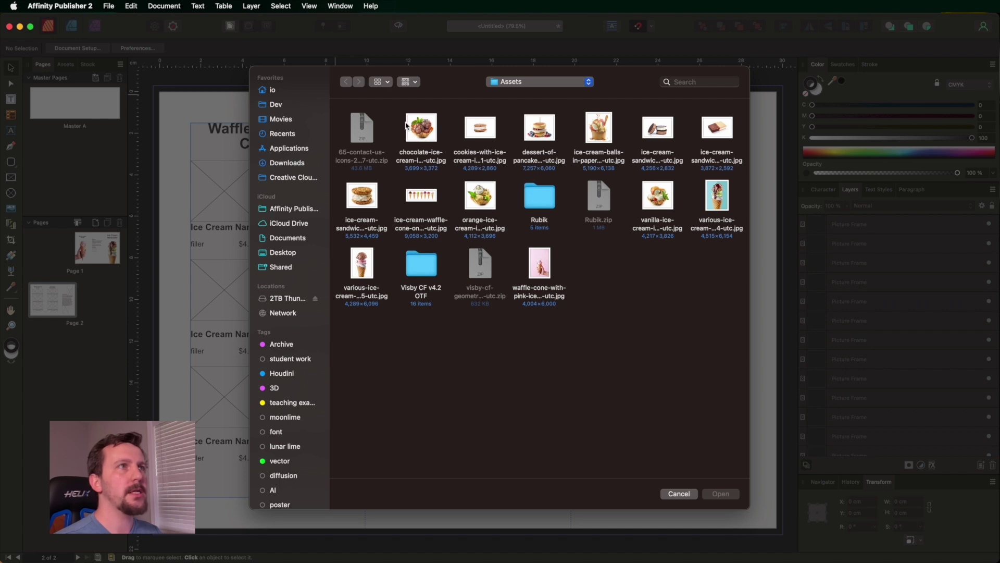
{"action": "left_click_drag", "start_coordinate": [401, 121], "coordinate": [726, 132]}
{"action": "key", "text": "super"}
{"action": "left_click", "coordinate": [358, 198], "text": "super"}
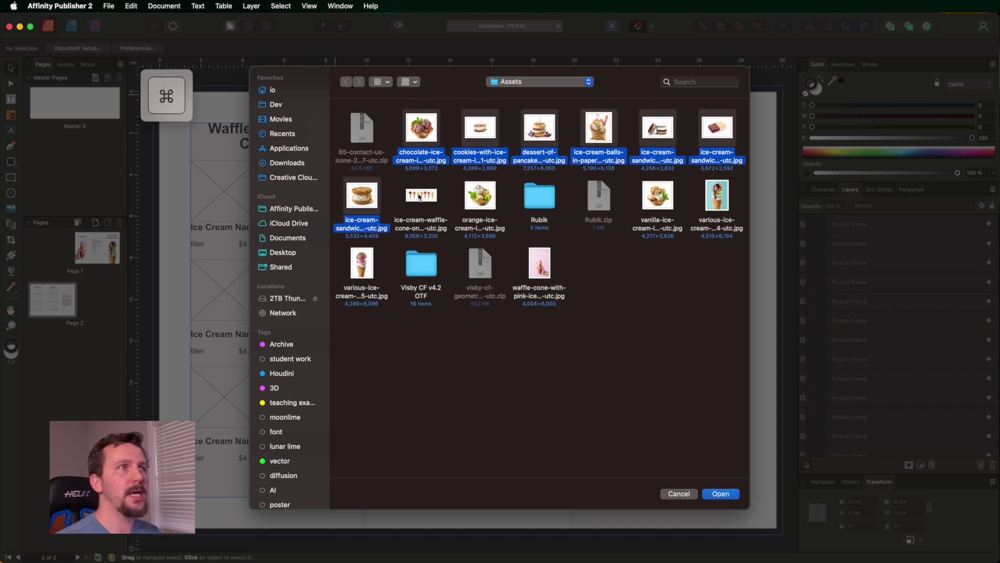
{"action": "left_click", "coordinate": [485, 196], "text": "super"}
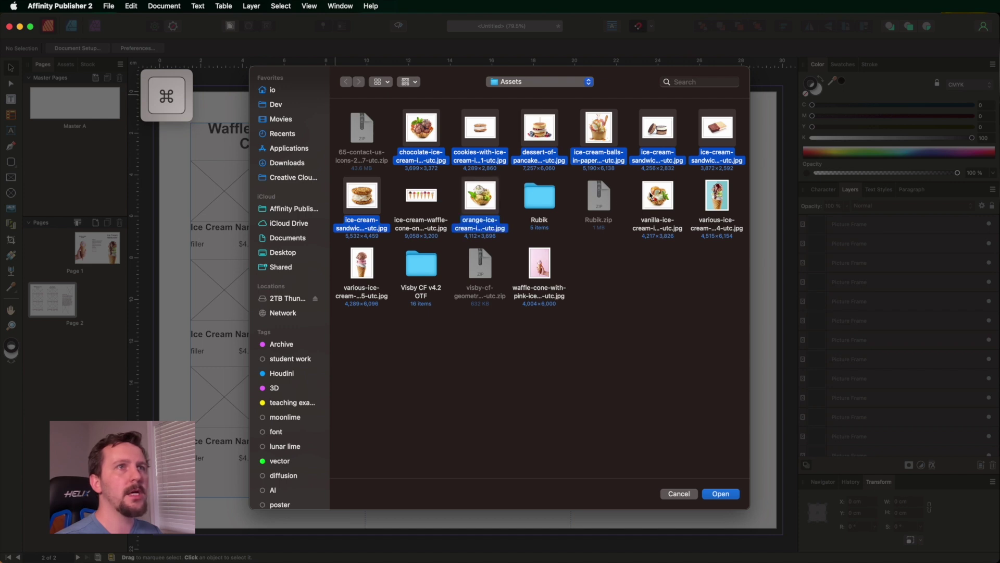
{"action": "left_click", "coordinate": [655, 195], "text": "super"}
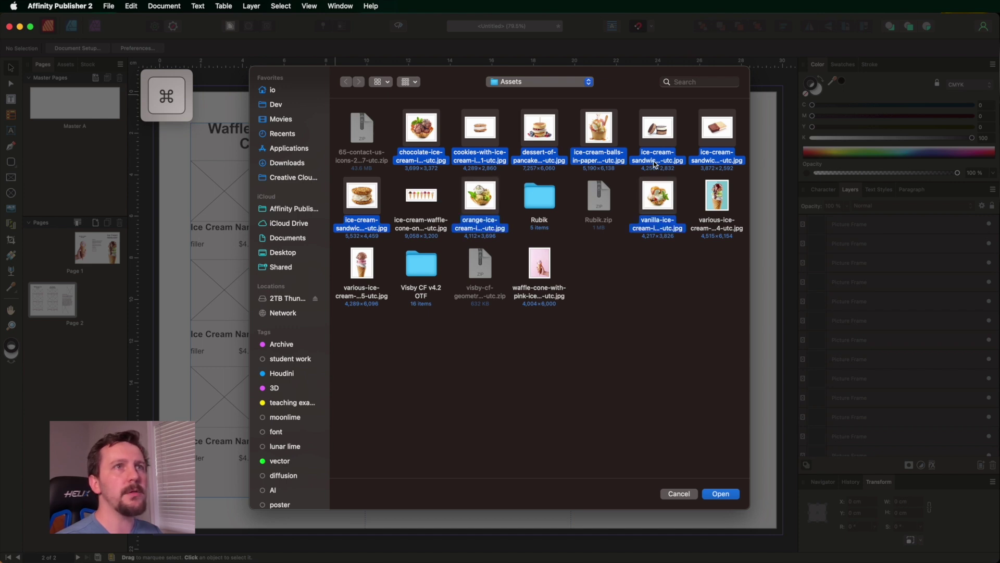
{"action": "left_click", "coordinate": [721, 494]}
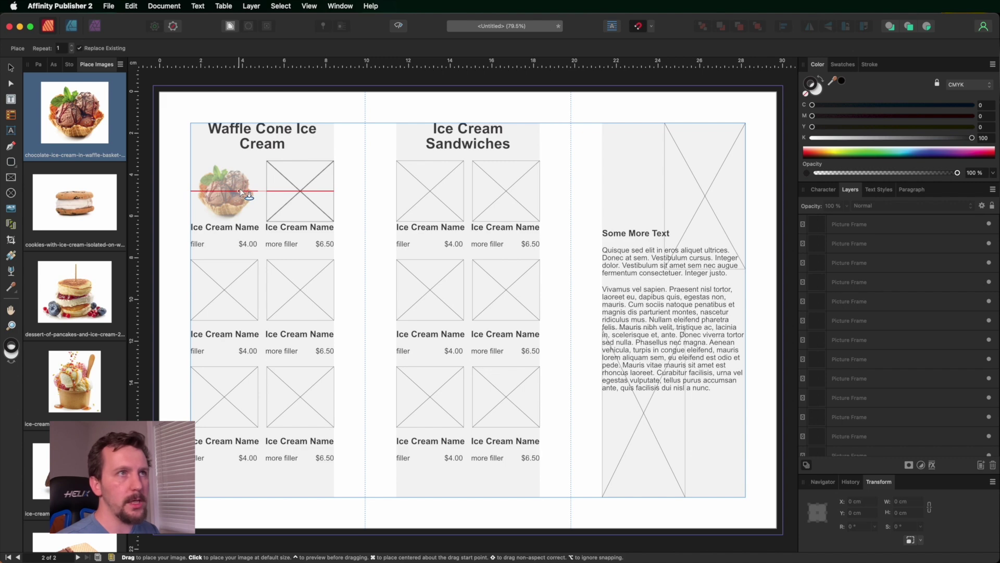
Fill the top-row frames with the chocolate and paper cup photos under Waffle Cone Ice Cream and the cookies and pancake photos under Ice Cream Sandwiches
{"action": "left_click", "coordinate": [245, 194]}
{"action": "left_click", "coordinate": [429, 190]}
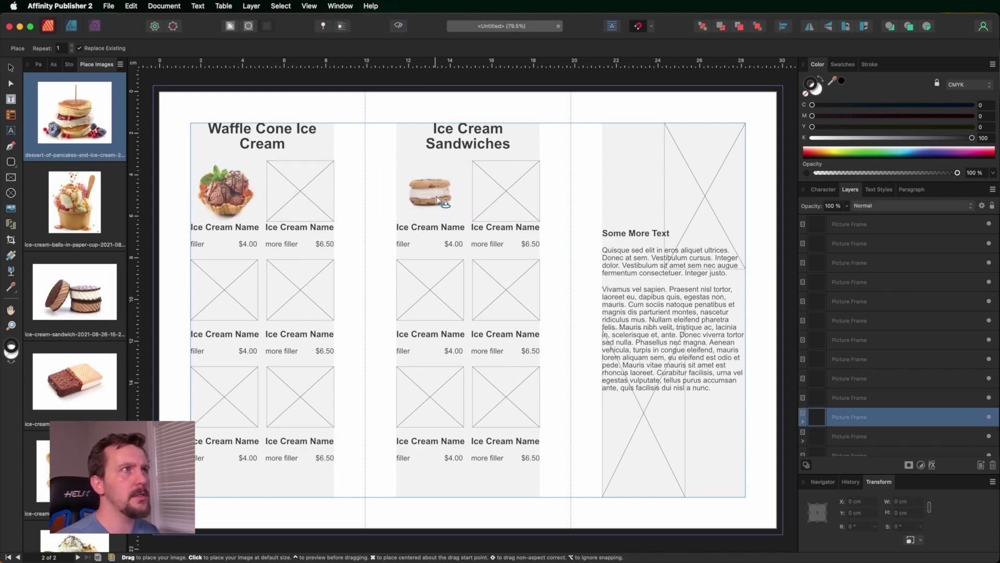
{"action": "left_click", "coordinate": [506, 190]}
{"action": "left_click", "coordinate": [298, 190]}
Place the three ice-cream-sandwich photos in the next Ice Cream Sandwiches frames and the orange and vanilla photos in the second-row Waffle Cone frames
{"action": "left_click", "coordinate": [424, 290]}
{"action": "left_click", "coordinate": [506, 290]}
{"action": "left_click", "coordinate": [430, 396]}
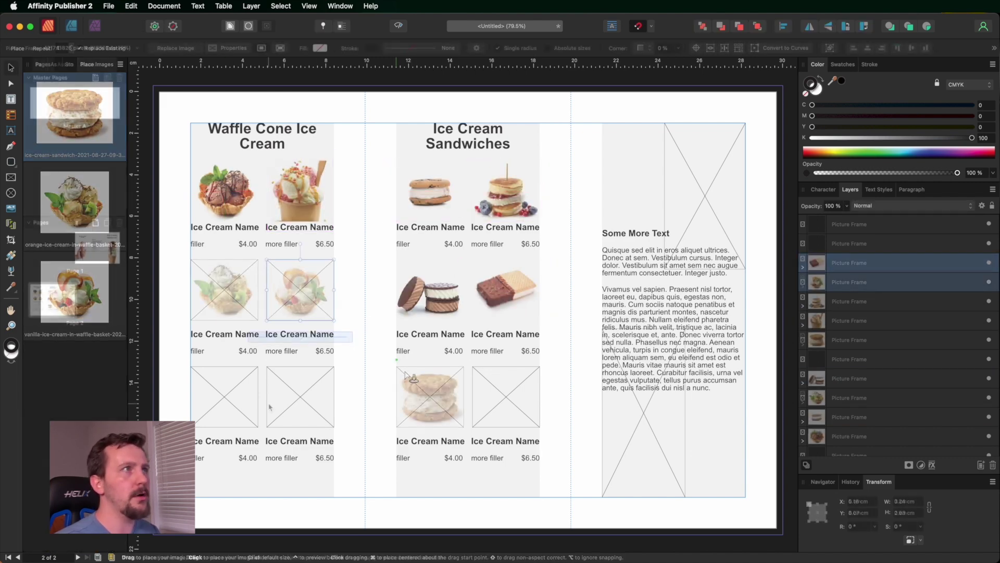
{"action": "left_click", "coordinate": [224, 290]}
{"action": "left_click", "coordinate": [301, 290]}
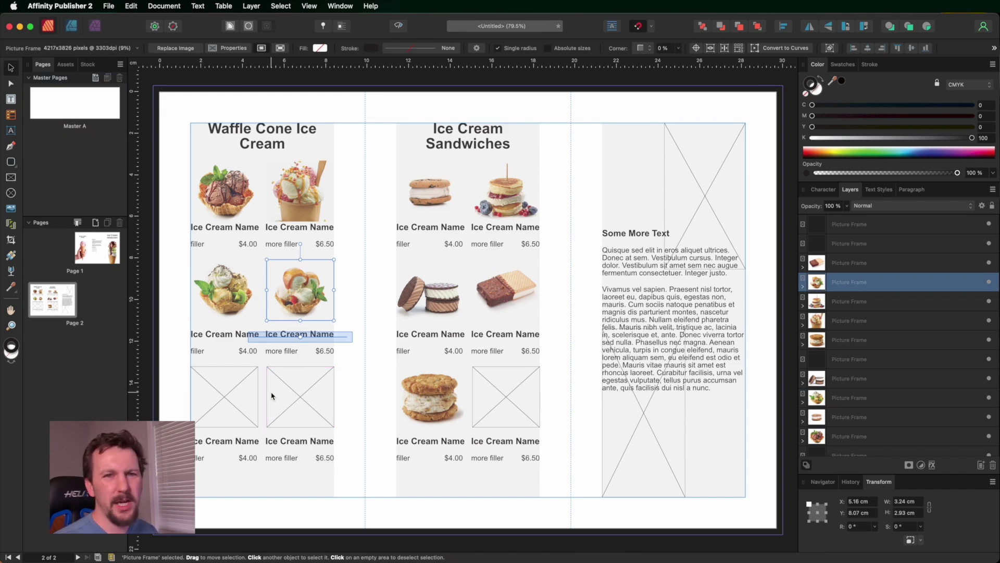
Set the picture frame holding the ice-cream-balls-in-paper-cup photo to Scale to Min Fit
{"action": "left_click", "coordinate": [271, 216]}
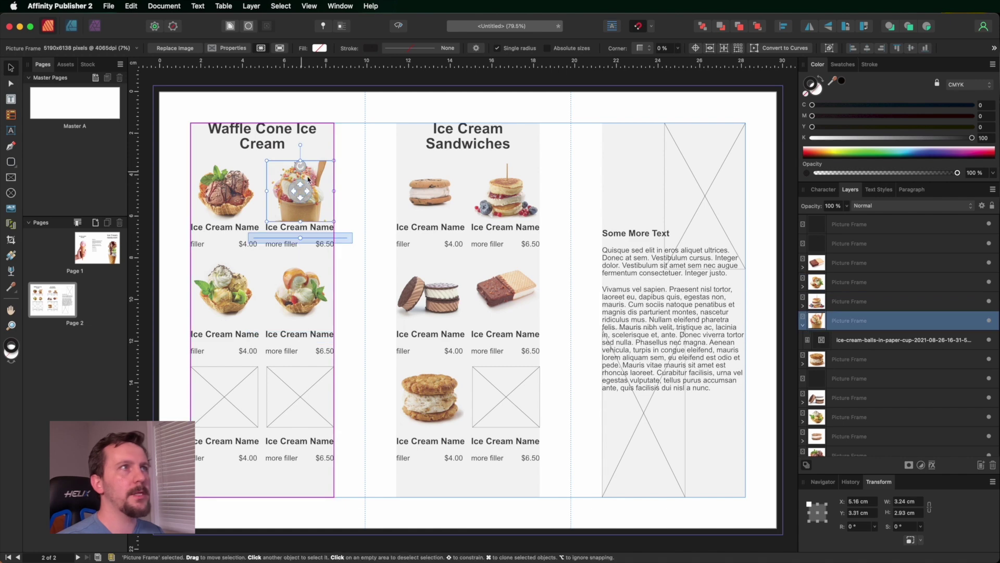
{"action": "right_click", "coordinate": [321, 173]}
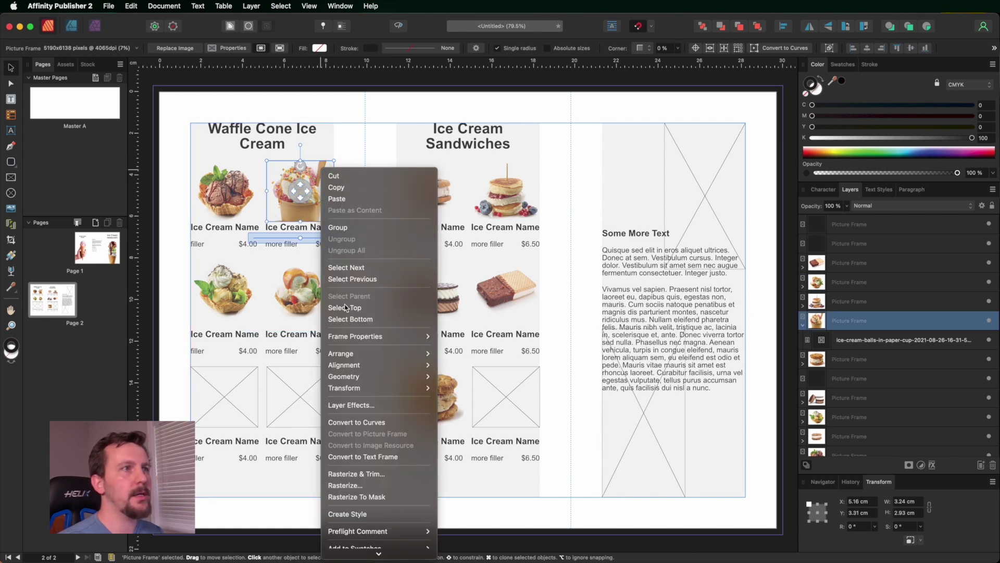
{"action": "mouse_move", "coordinate": [368, 337]}
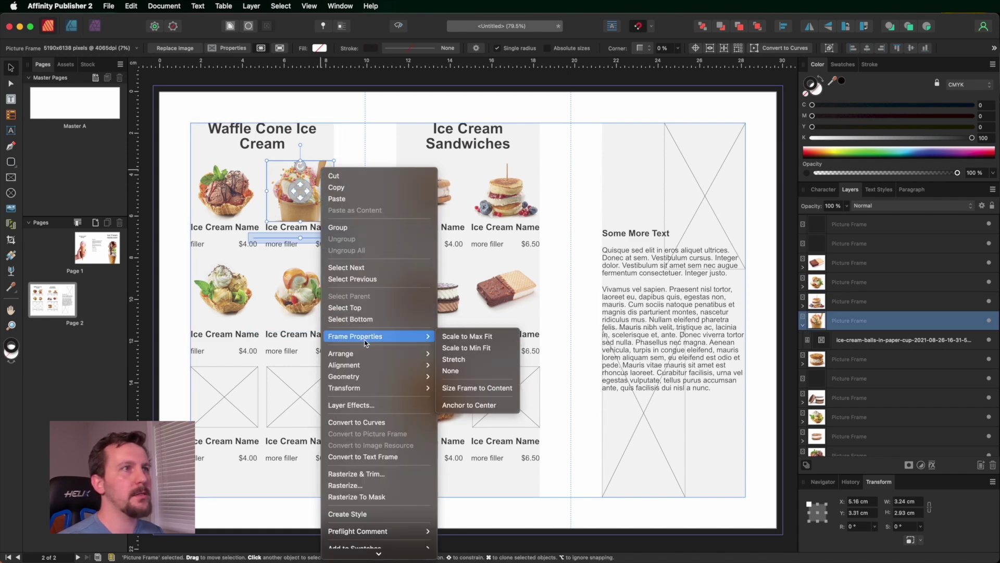
{"action": "left_click", "coordinate": [471, 350]}
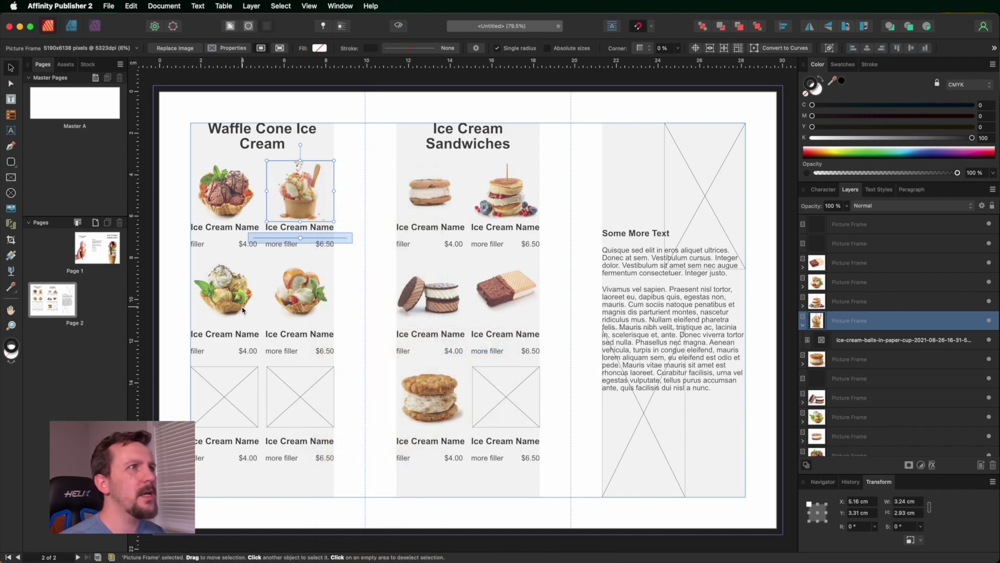
Set the picture frames holding the second-row dark cookie sandwich photo and the top-row pancake photo to Scale to Min Fit
{"action": "left_click", "coordinate": [427, 300]}
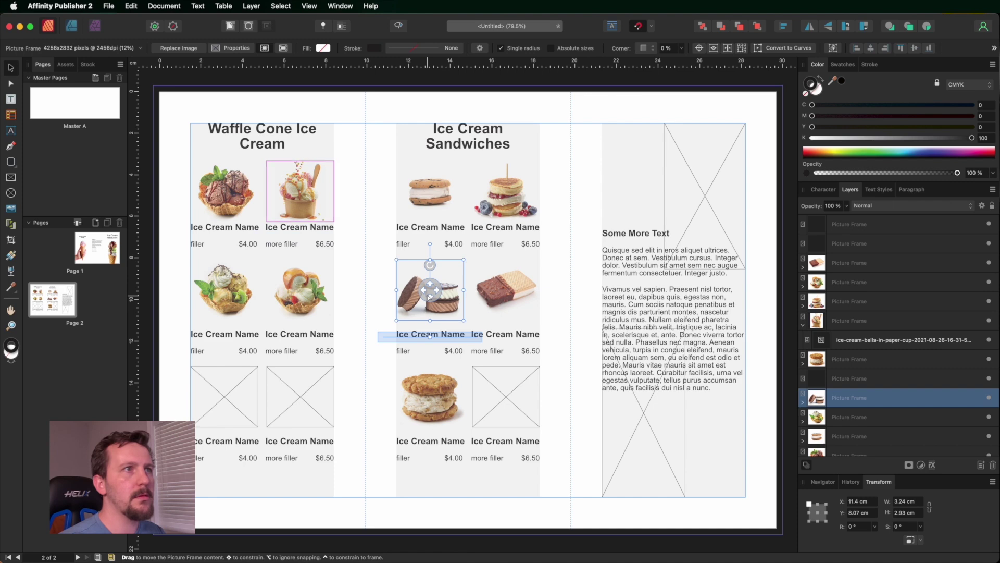
{"action": "right_click", "coordinate": [427, 298]}
{"action": "mouse_move", "coordinate": [521, 463]}
{"action": "left_click", "coordinate": [576, 474]}
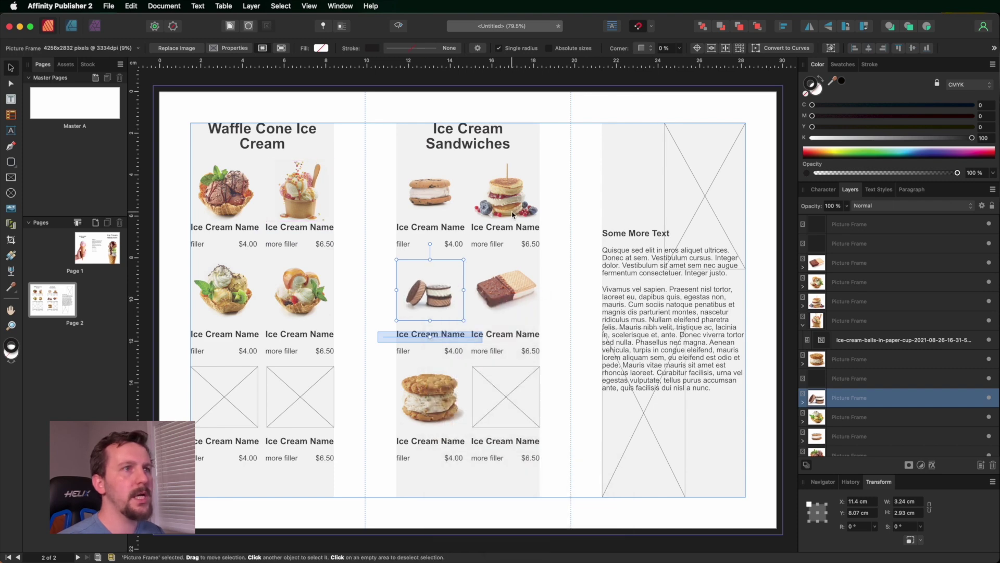
{"action": "left_click", "coordinate": [516, 205]}
{"action": "right_click", "coordinate": [515, 205]}
{"action": "mouse_move", "coordinate": [599, 370]}
{"action": "left_click", "coordinate": [659, 387]}
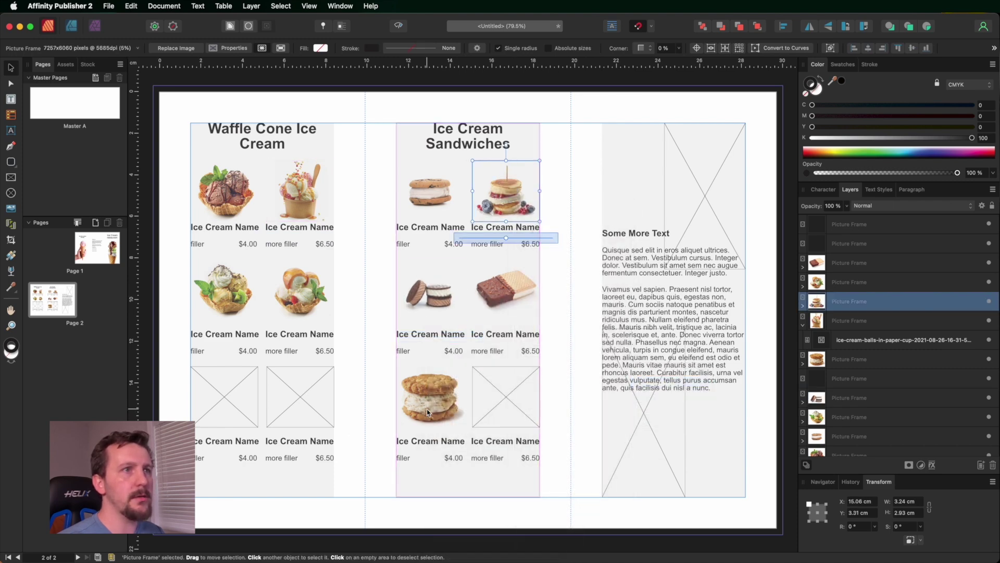
Set the third-row Ice Cream Sandwiches picture frame to Scale to Min Fit and clear the selection
{"action": "left_click", "coordinate": [443, 385]}
{"action": "right_click", "coordinate": [442, 385]}
{"action": "mouse_move", "coordinate": [541, 478]}
{"action": "left_click", "coordinate": [594, 490]}
{"action": "left_click", "coordinate": [570, 402]}
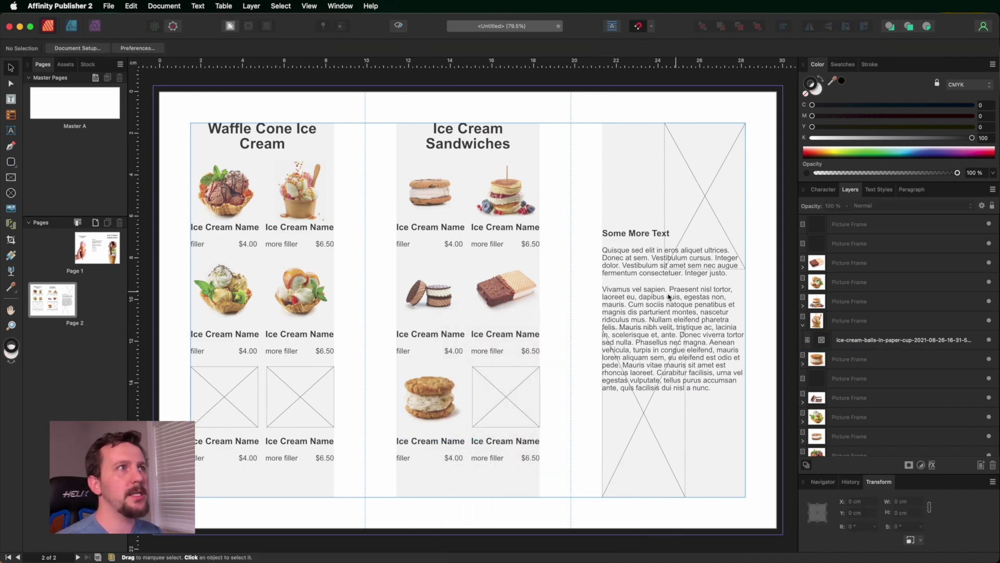
Float the Layers panel over the page and paste a copy of the paper cup photo as content into the first third-row Waffle Cone frame
{"action": "left_click_drag", "start_coordinate": [847, 187], "coordinate": [633, 171]}
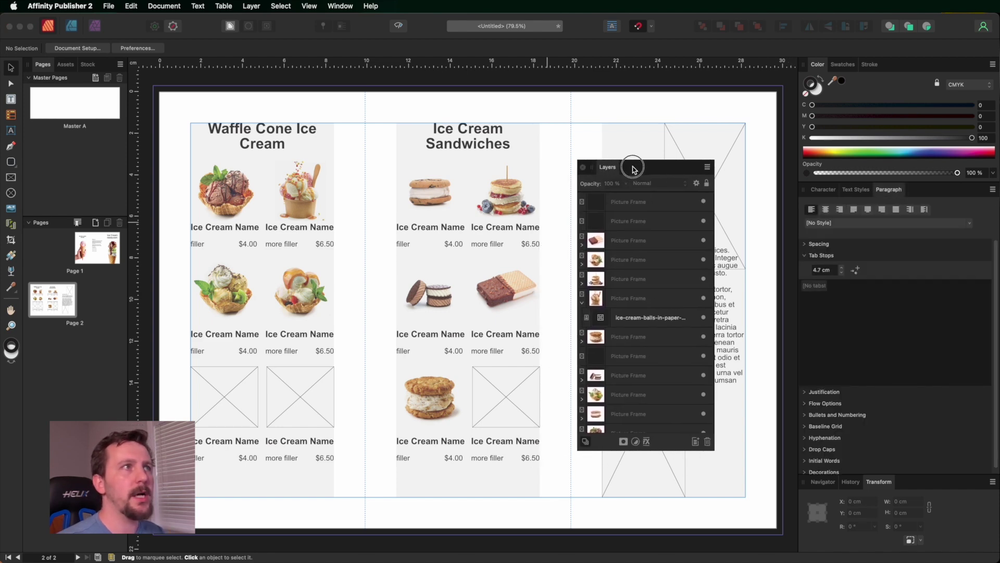
{"action": "left_click", "coordinate": [632, 319]}
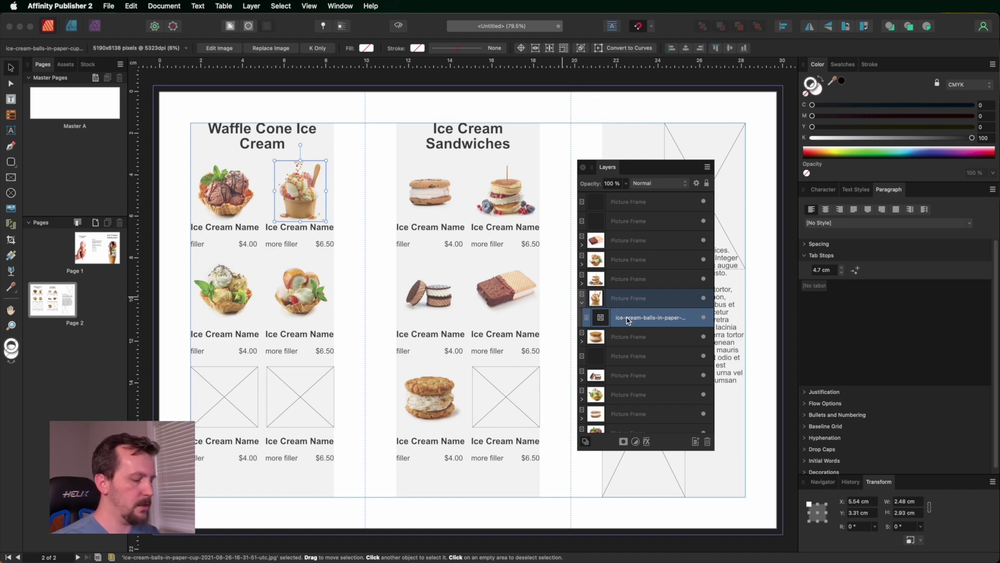
{"action": "key", "text": "super+c"}
{"action": "left_click", "coordinate": [224, 402]}
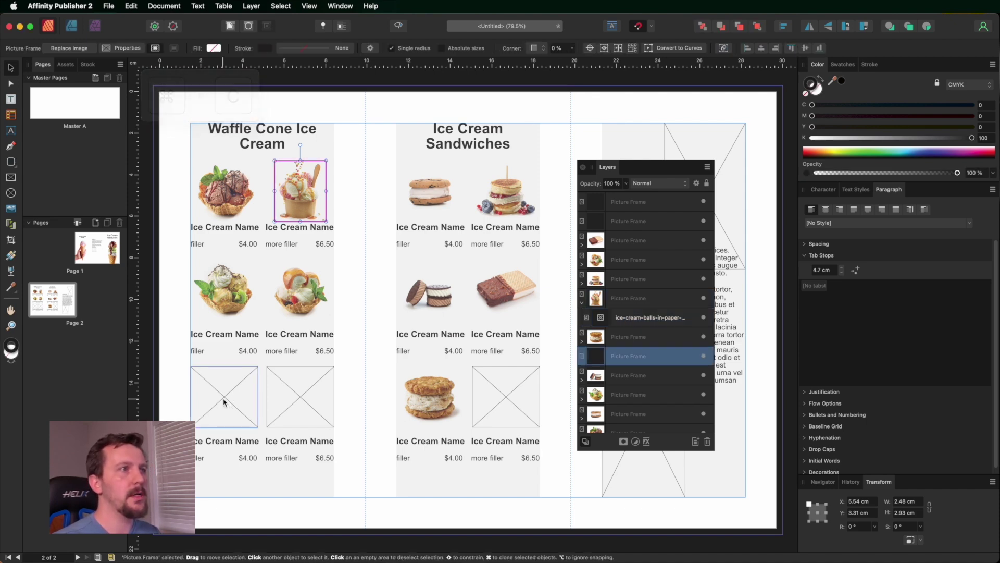
{"action": "right_click", "coordinate": [225, 401]}
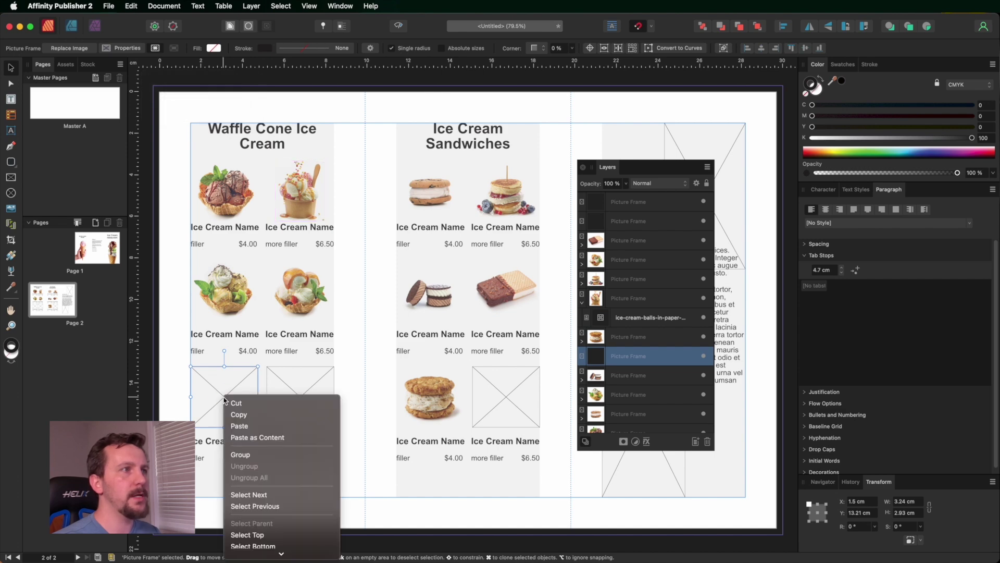
{"action": "left_click", "coordinate": [249, 438]}
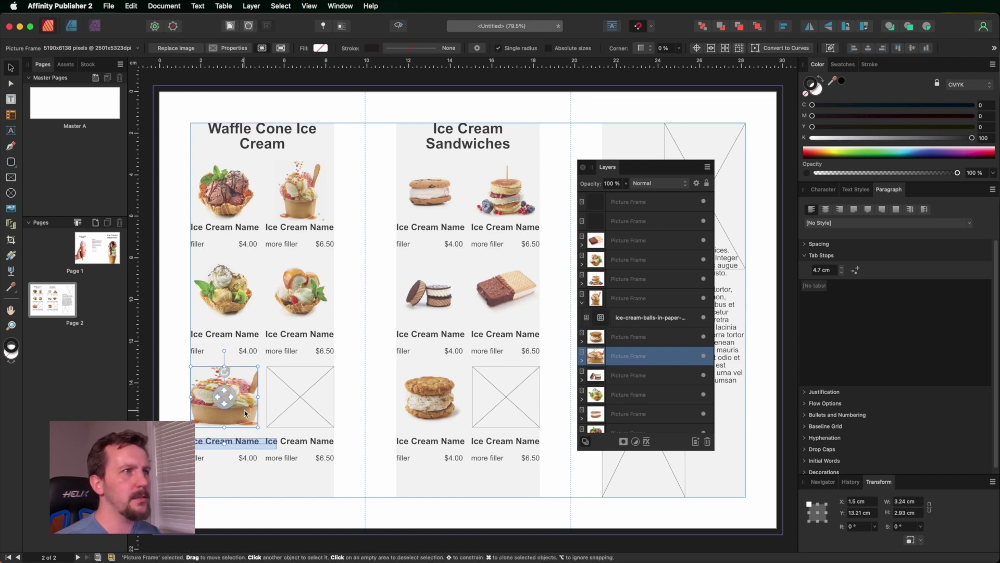
Set the third-row Waffle Cone frame with the pasted paper cup photo to Scale to Min Fit
{"action": "right_click", "coordinate": [245, 413]}
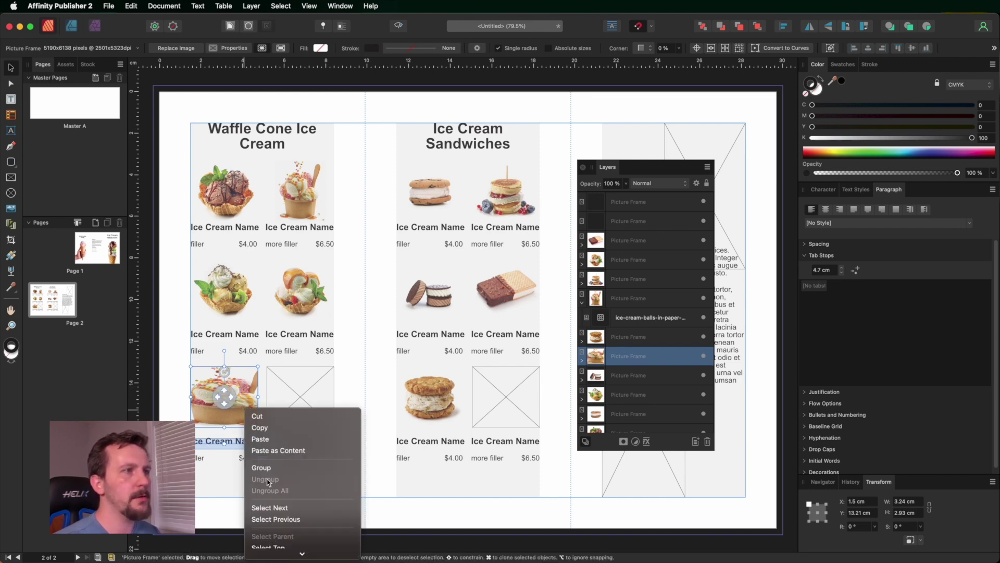
{"action": "mouse_move", "coordinate": [301, 473]}
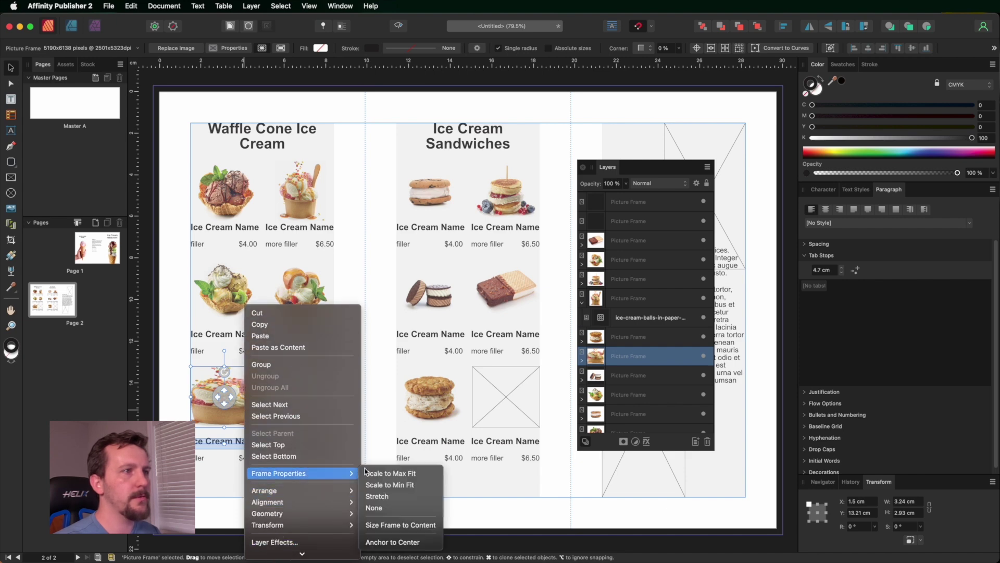
{"action": "left_click", "coordinate": [388, 485]}
Copy the chocolate ice cream photo nested inside the first top-row Waffle Cone picture frame
{"action": "left_click", "coordinate": [224, 190]}
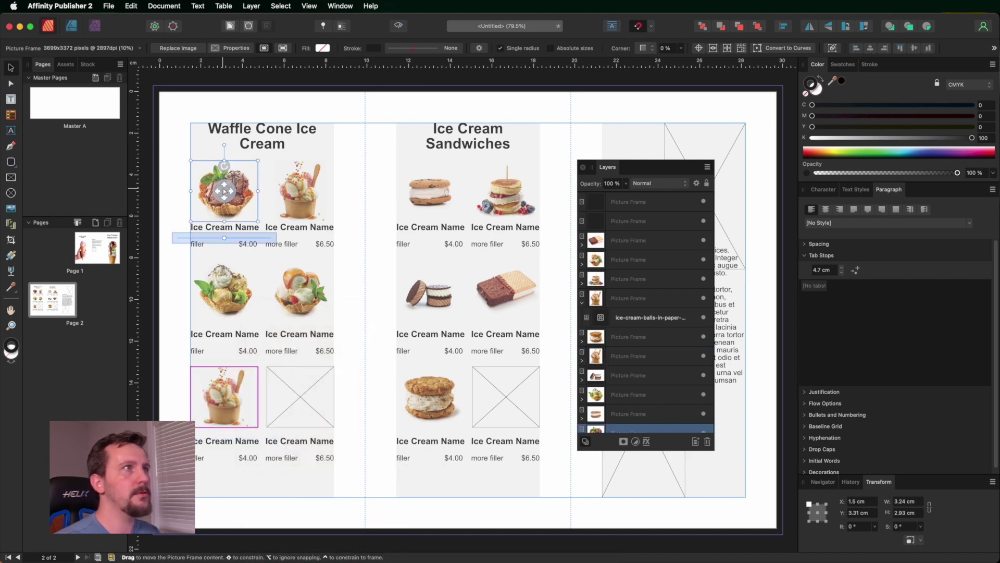
{"action": "scroll", "coordinate": [598, 334], "scroll_direction": "down", "scroll_amount": 4}
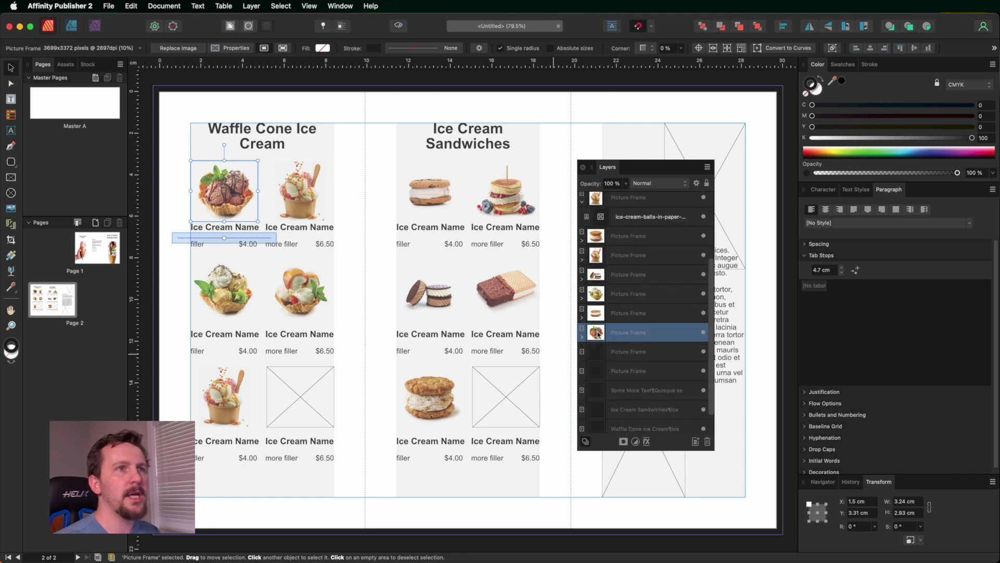
{"action": "left_click", "coordinate": [583, 338]}
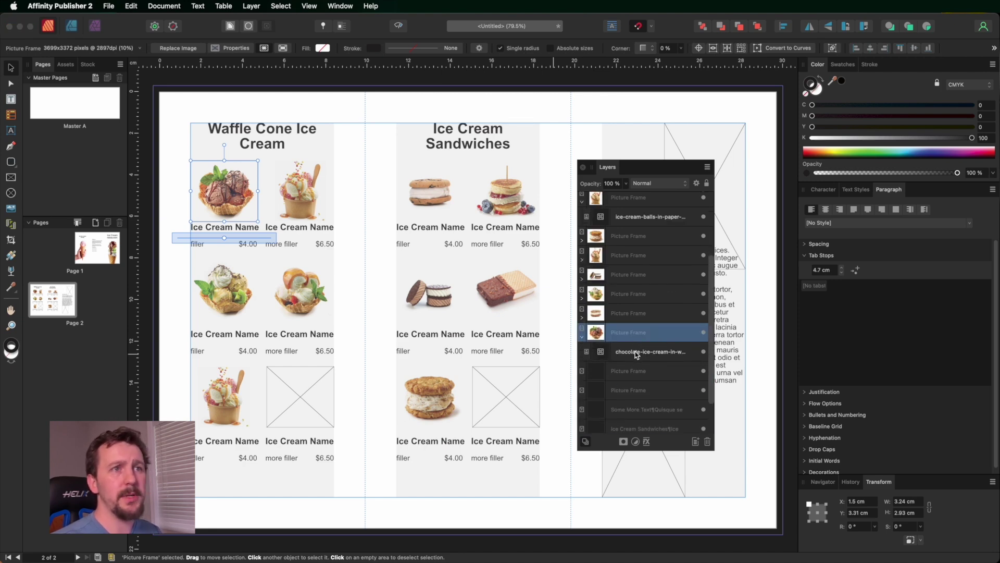
{"action": "left_click", "coordinate": [636, 353]}
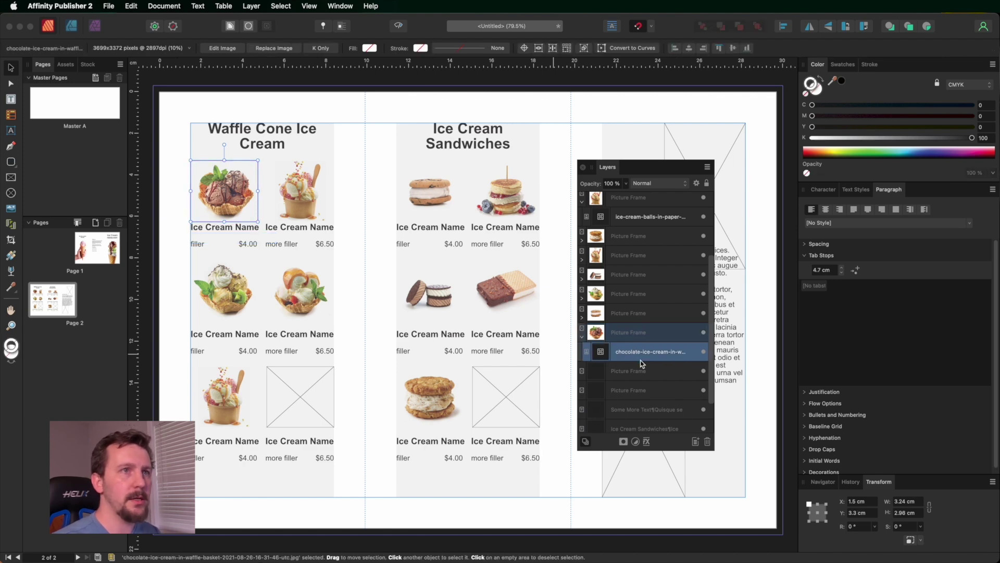
{"action": "key", "text": "super+c"}
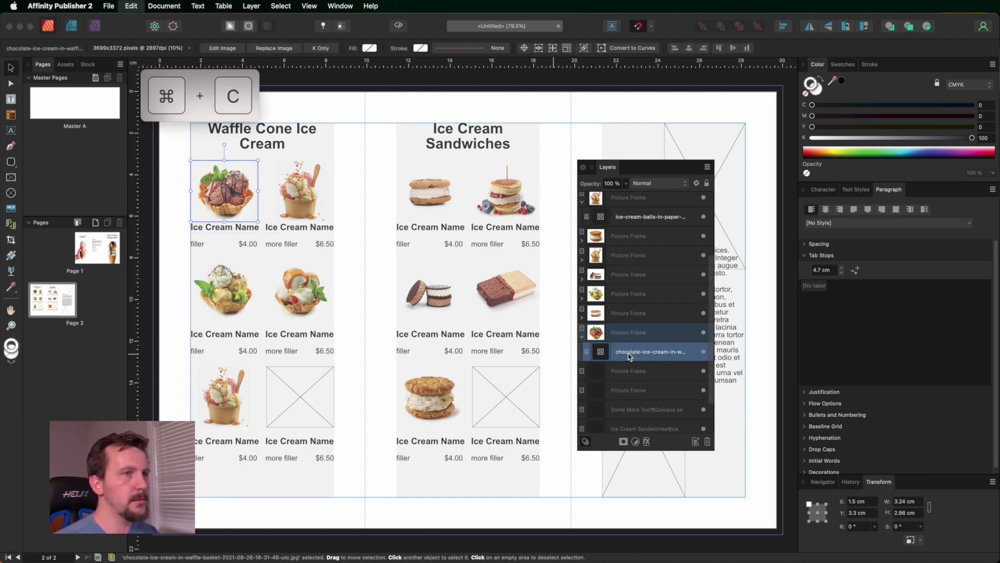
Paste the copied chocolate waffle-basket photo as content into the empty Waffle Cone Ice Cream frame and scale it to fit inside
{"action": "left_click", "coordinate": [312, 402]}
{"action": "right_click", "coordinate": [313, 401]}
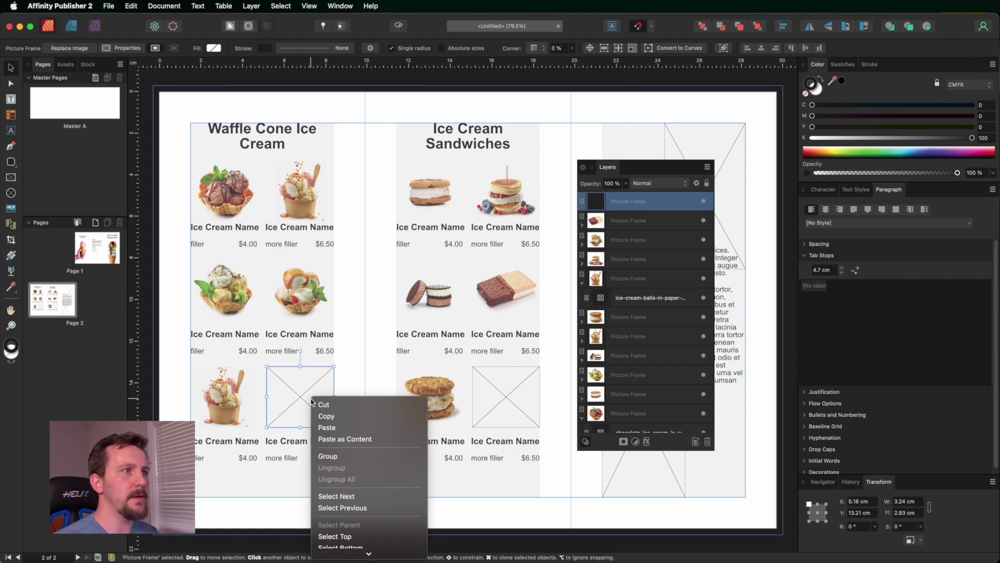
{"action": "left_click", "coordinate": [345, 439]}
{"action": "right_click", "coordinate": [319, 417]}
{"action": "mouse_move", "coordinate": [396, 455]}
{"action": "left_click", "coordinate": [470, 467]}
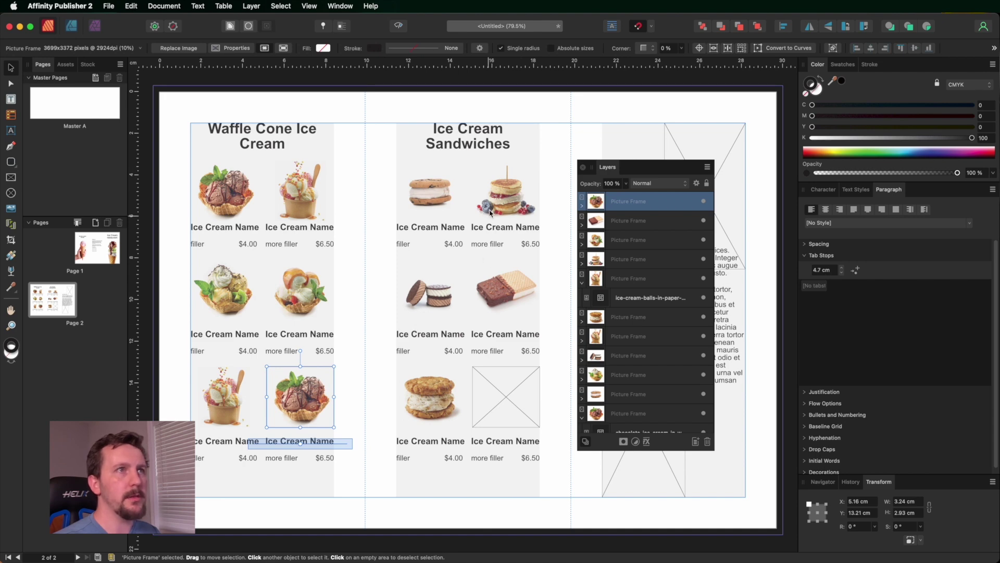
Copy the cookie sandwich photo from the first Ice Cream Sandwiches frame into that column's empty last frame and scale it to fit inside
{"action": "left_click", "coordinate": [439, 189]}
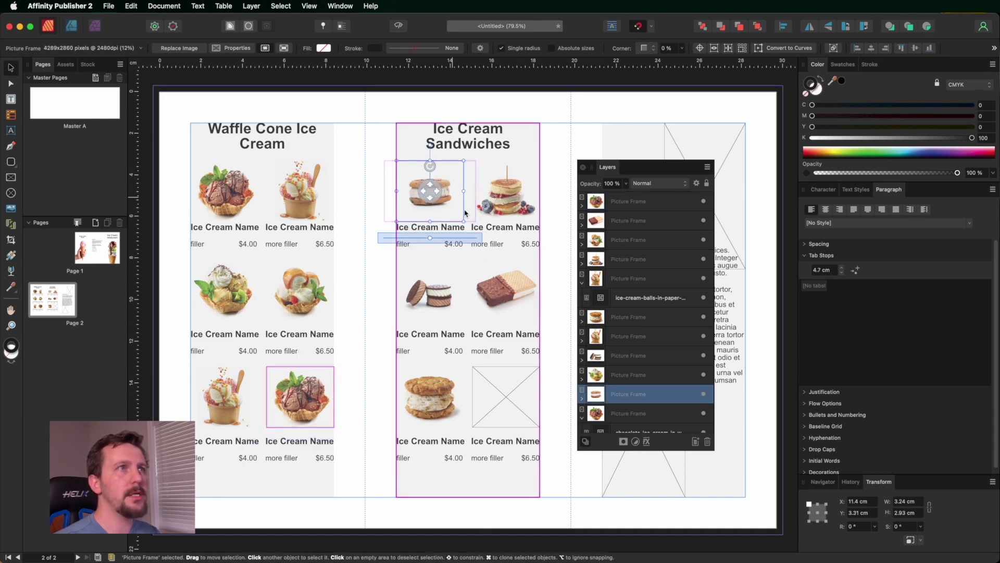
{"action": "left_click", "coordinate": [582, 398]}
{"action": "left_click", "coordinate": [646, 414]}
{"action": "scroll", "coordinate": [542, 386], "scroll_direction": "down", "scroll_amount": 3}
{"action": "left_click", "coordinate": [518, 322]}
{"action": "key", "text": "super+c"}
{"action": "right_click", "coordinate": [509, 328]}
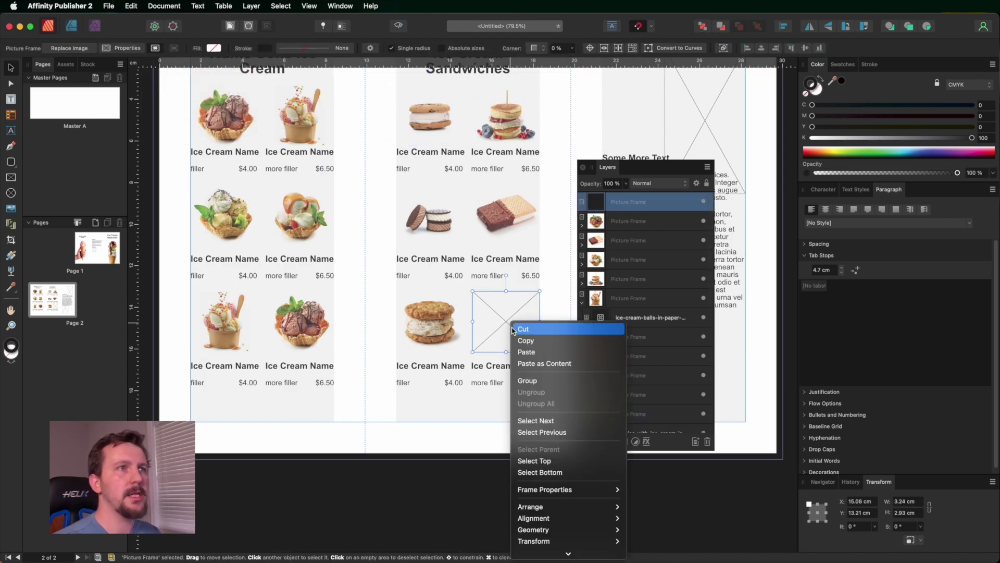
{"action": "left_click", "coordinate": [531, 359]}
{"action": "right_click", "coordinate": [498, 321]}
{"action": "mouse_move", "coordinate": [552, 485]}
{"action": "left_click", "coordinate": [647, 493]}
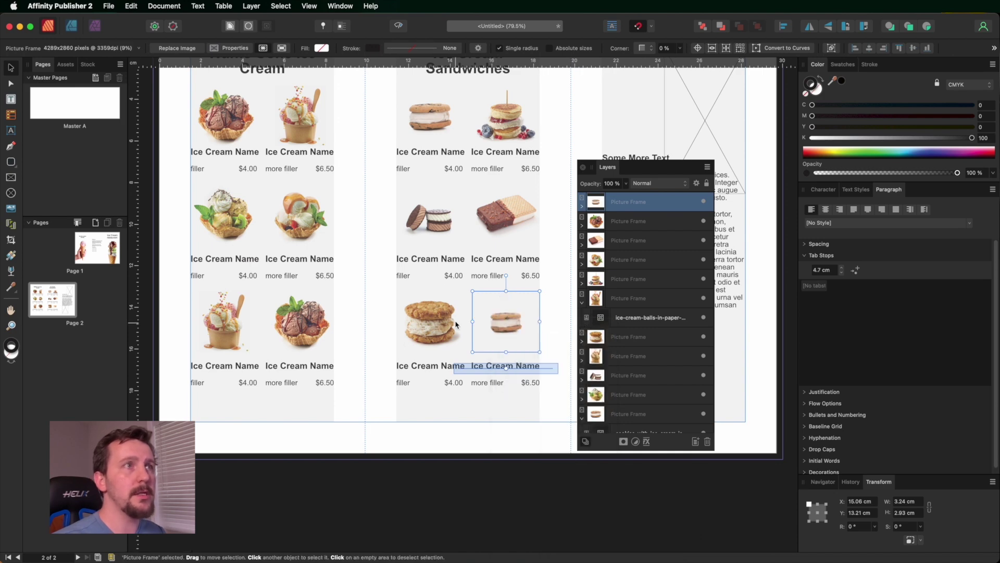
Dock the floating Layers panel between Text Styles and Paragraph, and clear the selection
{"action": "left_click_drag", "start_coordinate": [640, 174], "coordinate": [912, 193]}
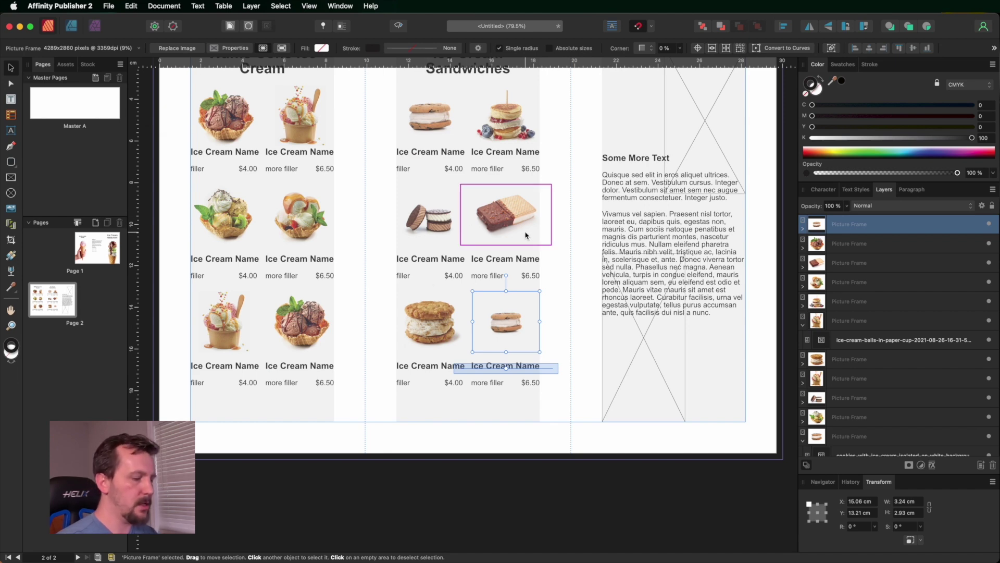
{"action": "key", "text": "super+0"}
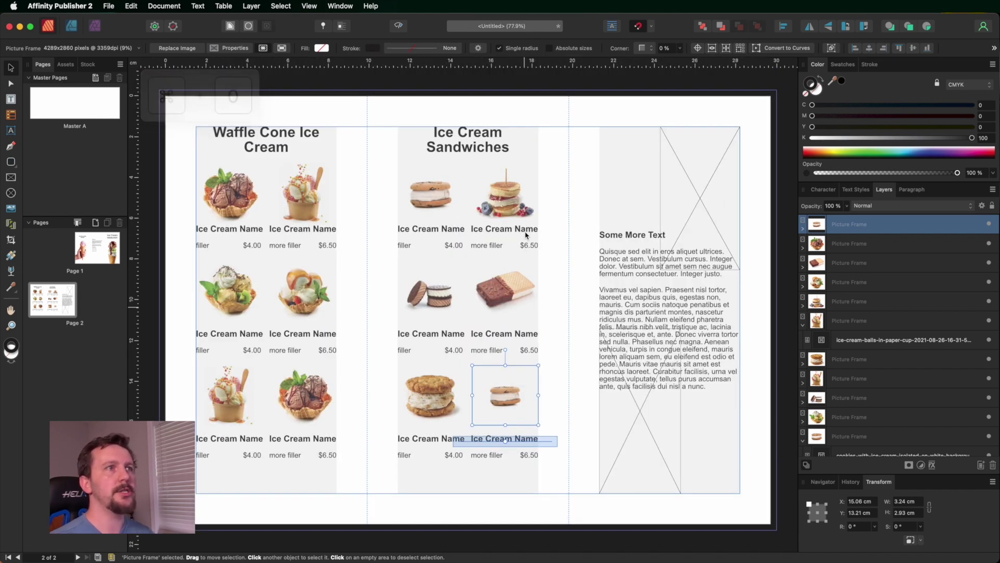
{"action": "key", "text": "Escape"}
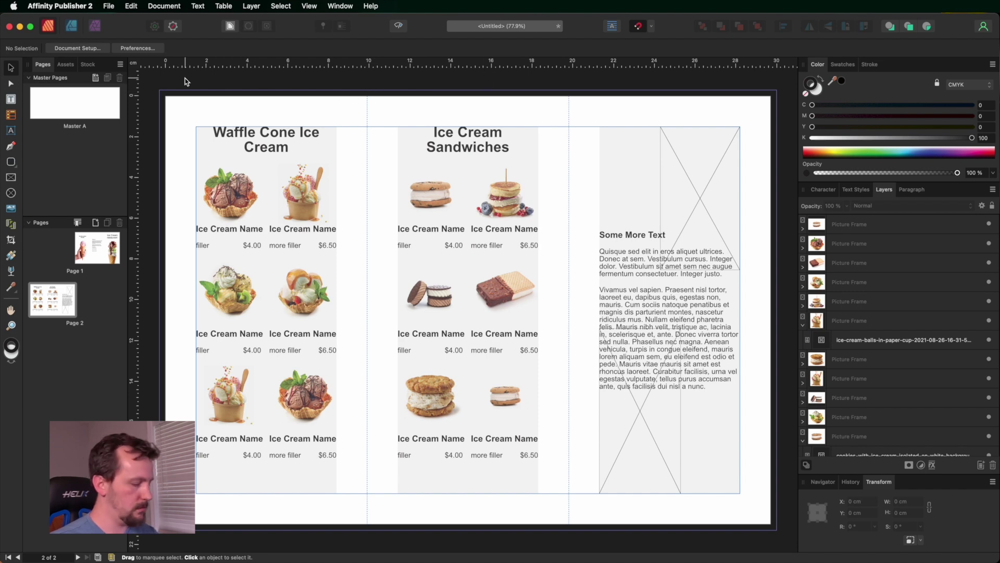
Place the ice-cream-waffle-cone image from the Assets folder across the full page width, about 29.7 cm wide
{"action": "key", "text": "super+shift+m"}
{"action": "left_click", "coordinate": [423, 196]}
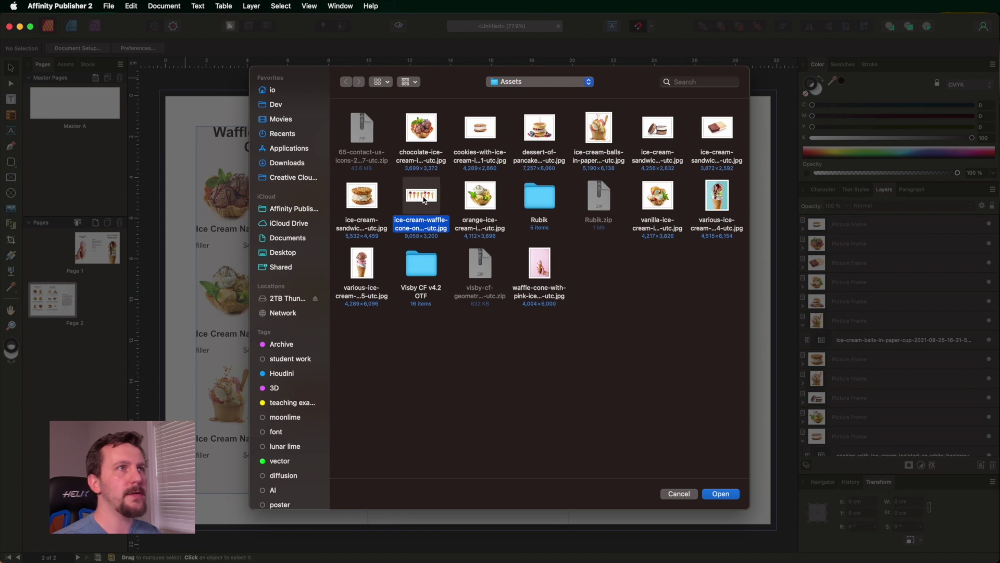
{"action": "left_click", "coordinate": [720, 493]}
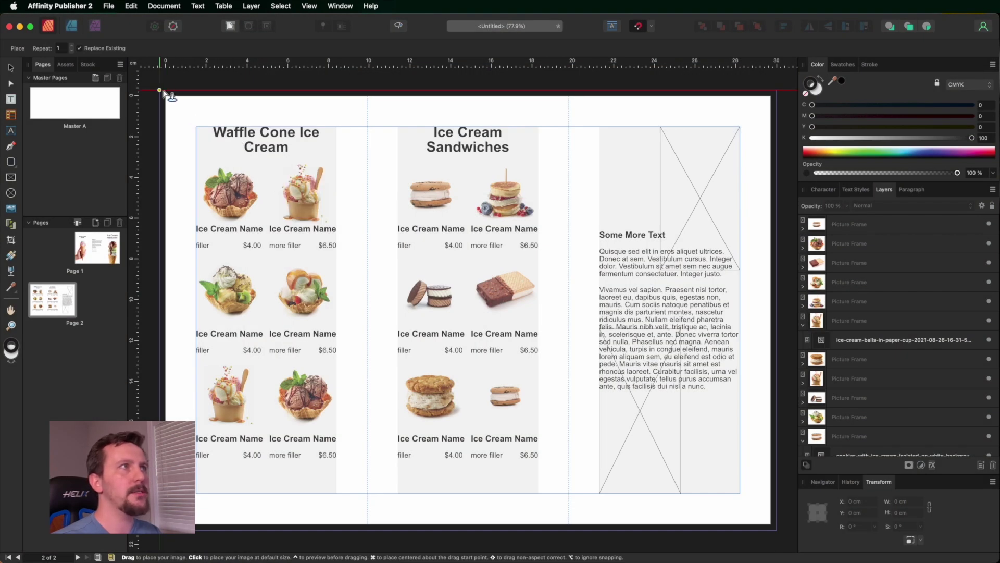
{"action": "left_click_drag", "start_coordinate": [162, 93], "coordinate": [710, 495]}
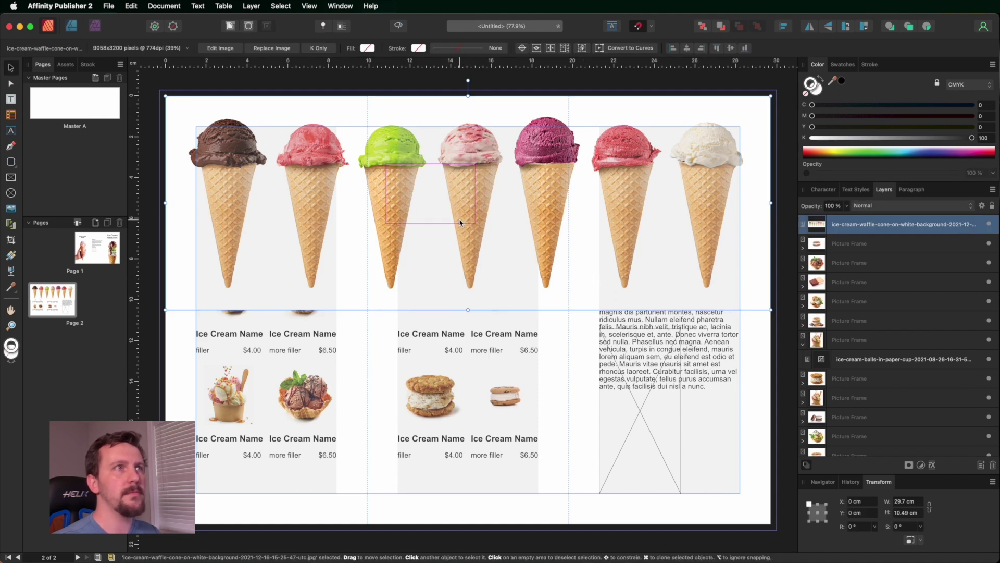
Enlarge the placed waffle-cone image proportionally to about 44.5 by 15.7 cm and shift it so the green cone sits over the middle column
{"action": "key", "text": "shift"}
{"action": "left_click_drag", "start_coordinate": [468, 307], "coordinate": [471, 389]}
{"action": "left_click_drag", "start_coordinate": [425, 264], "coordinate": [512, 274]}
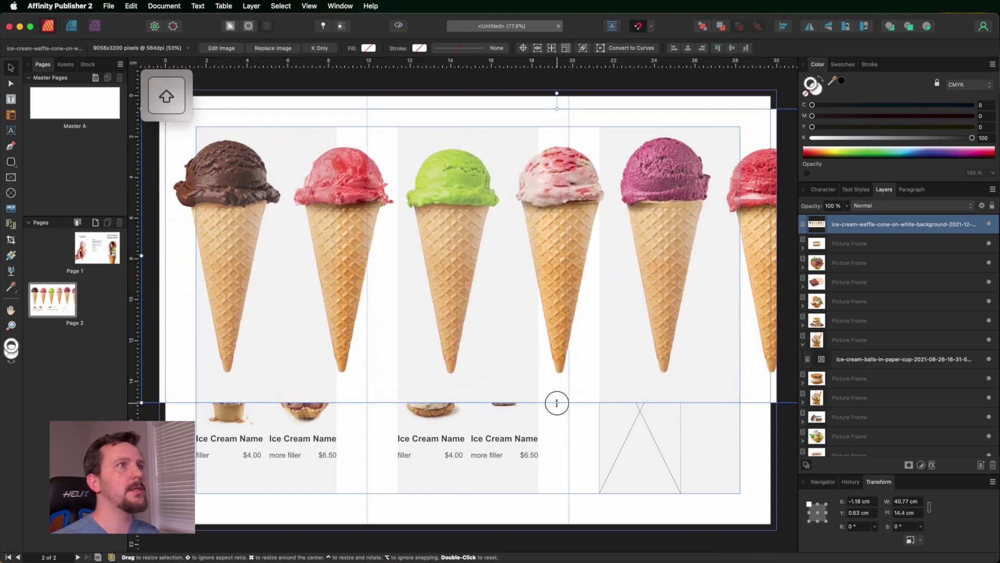
{"action": "left_click_drag", "start_coordinate": [557, 403], "coordinate": [557, 430]}
{"action": "left_click_drag", "start_coordinate": [451, 310], "coordinate": [464, 314]}
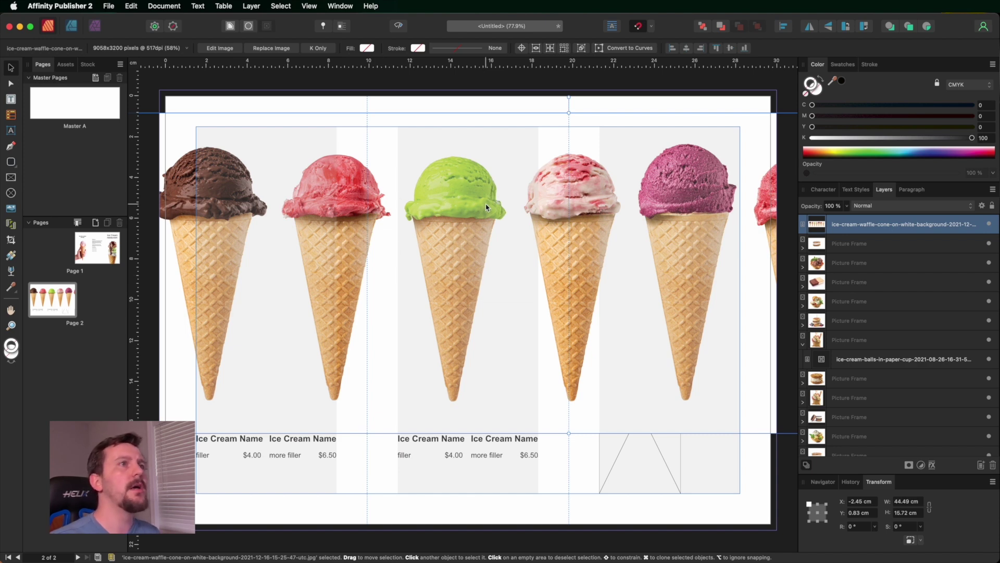
Switch to the Photo persona and select the whole green ice cream cone with the Selection Brush
{"action": "left_click", "coordinate": [96, 27]}
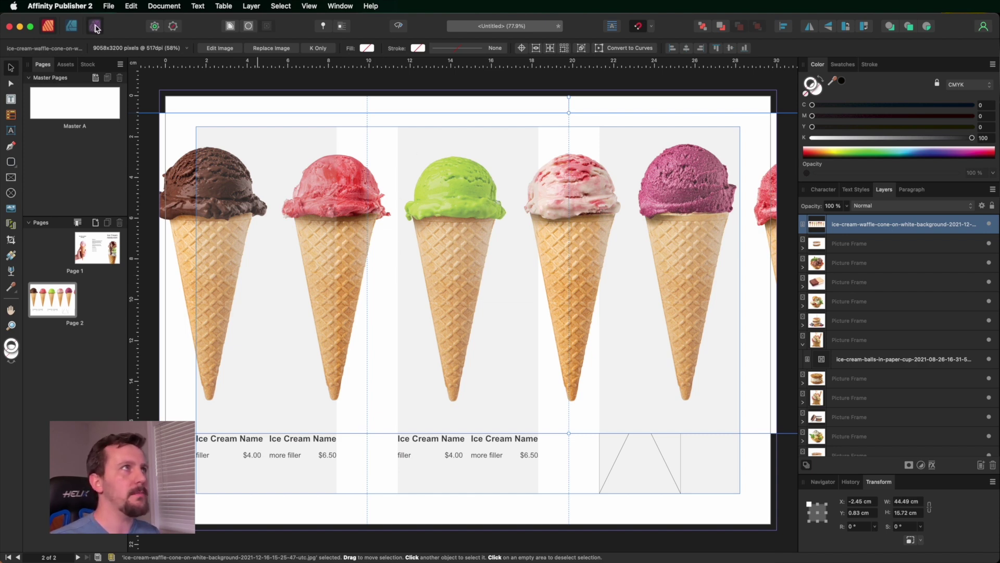
{"action": "left_click_drag", "start_coordinate": [454, 285], "coordinate": [459, 85]}
{"action": "key", "text": "w"}
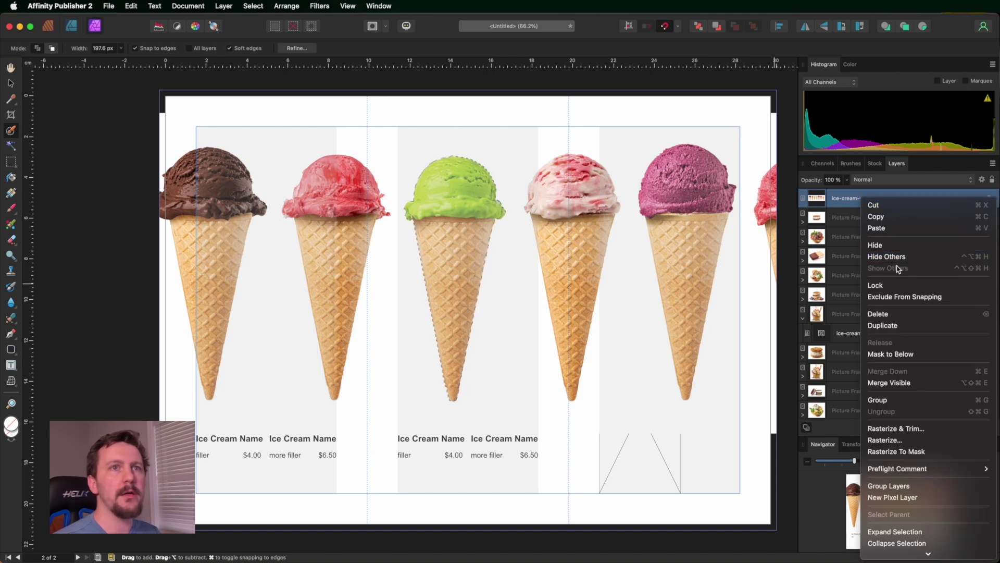
Duplicate the waffle-cone image layer, hide the original, and mask the duplicate to the green cone selection
{"action": "left_click", "coordinate": [895, 326]}
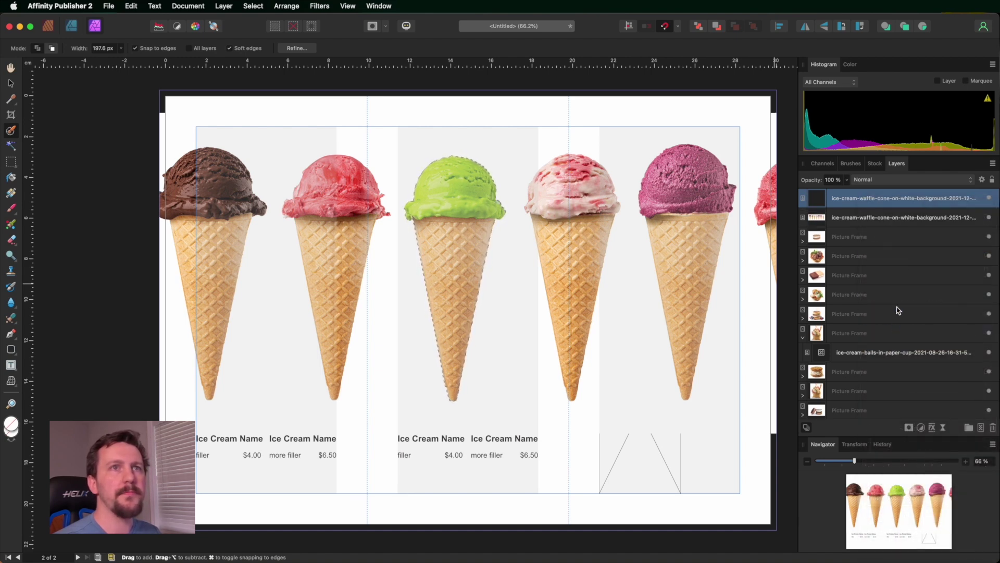
{"action": "left_click", "coordinate": [989, 218]}
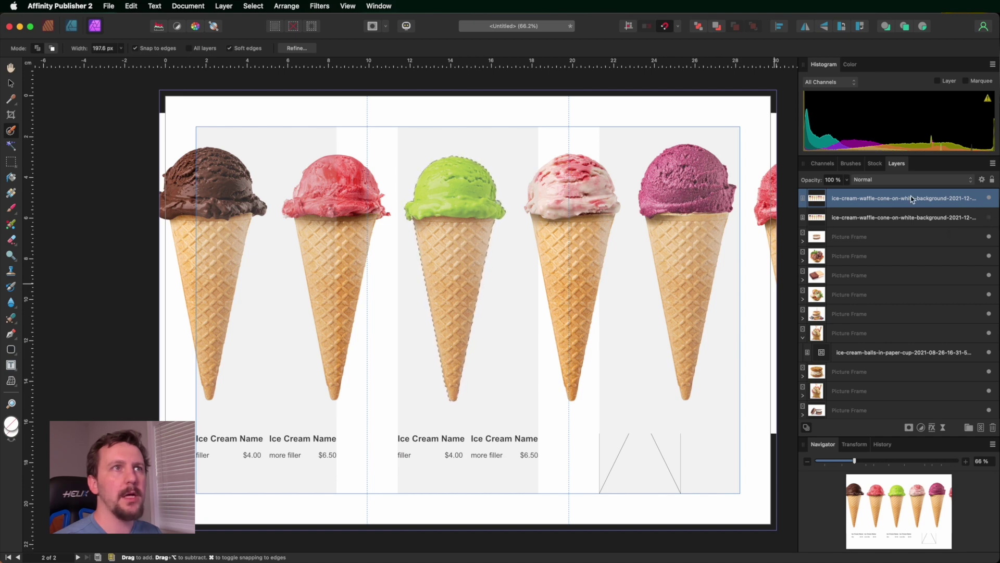
{"action": "left_click", "coordinate": [909, 428]}
{"action": "left_click", "coordinate": [915, 434]}
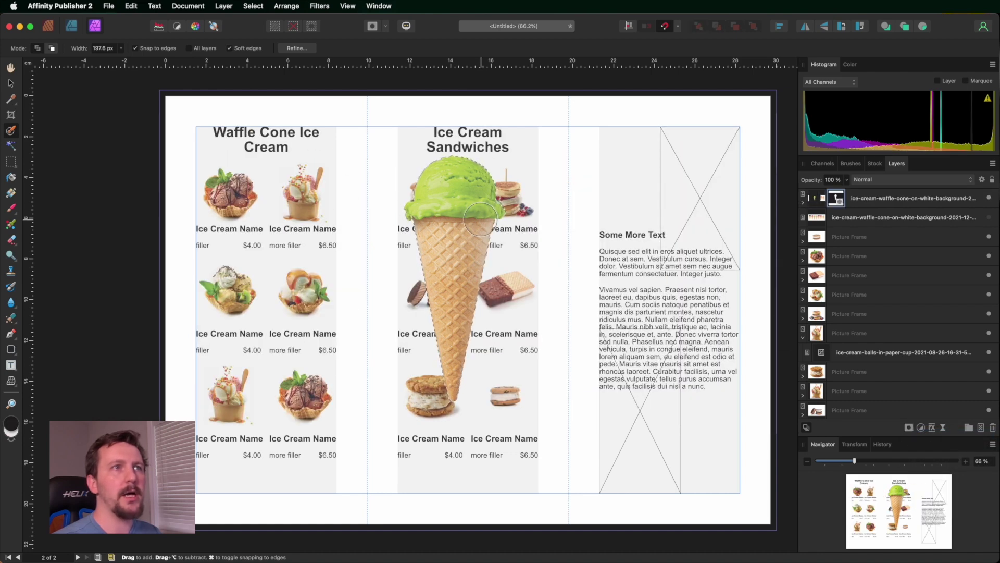
Rasterize and trim the masked green cone layer, and swap its visibility with the original waffle-cone image
{"action": "right_click", "coordinate": [845, 202]}
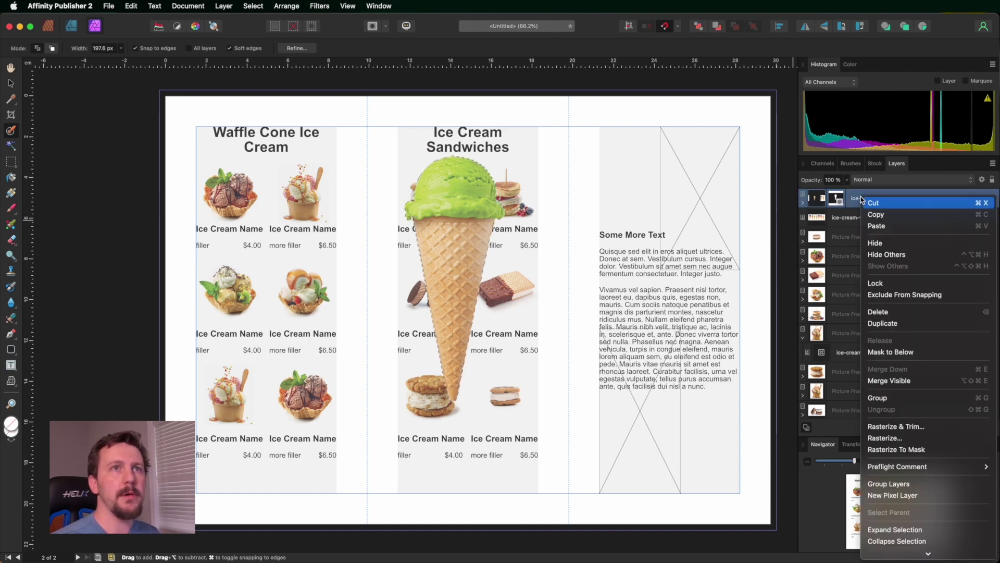
{"action": "left_click", "coordinate": [891, 428]}
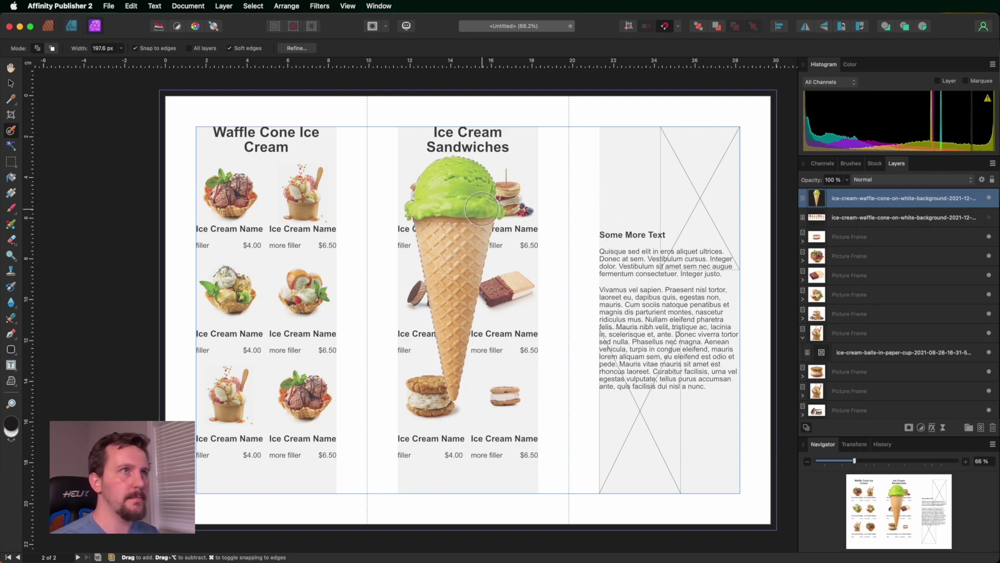
{"action": "left_click", "coordinate": [990, 199]}
{"action": "left_click", "coordinate": [989, 218]}
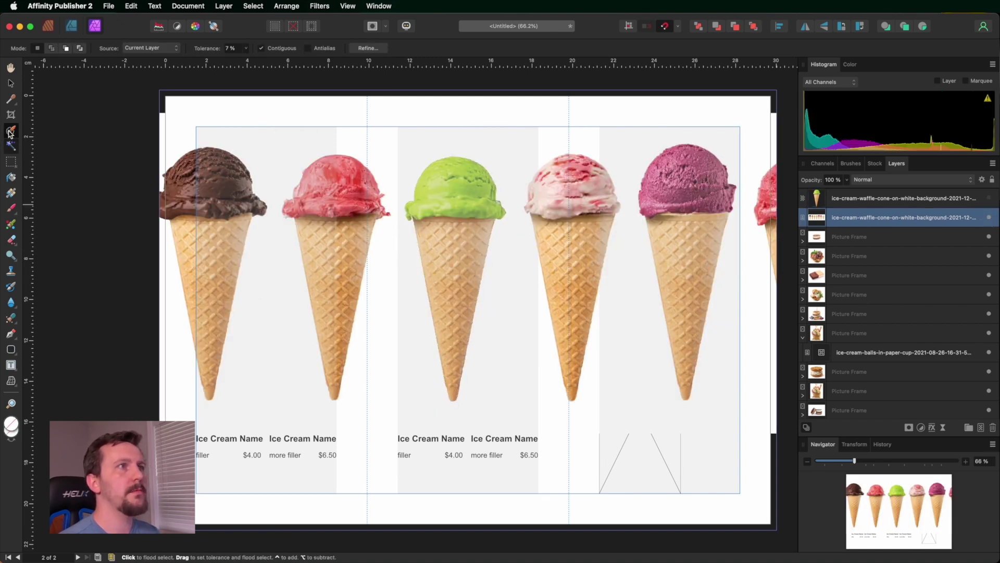
Select the red ice cream cone in the original image with the Selection Brush, reducing the brush width to 8.1 px
{"action": "left_click", "coordinate": [11, 130]}
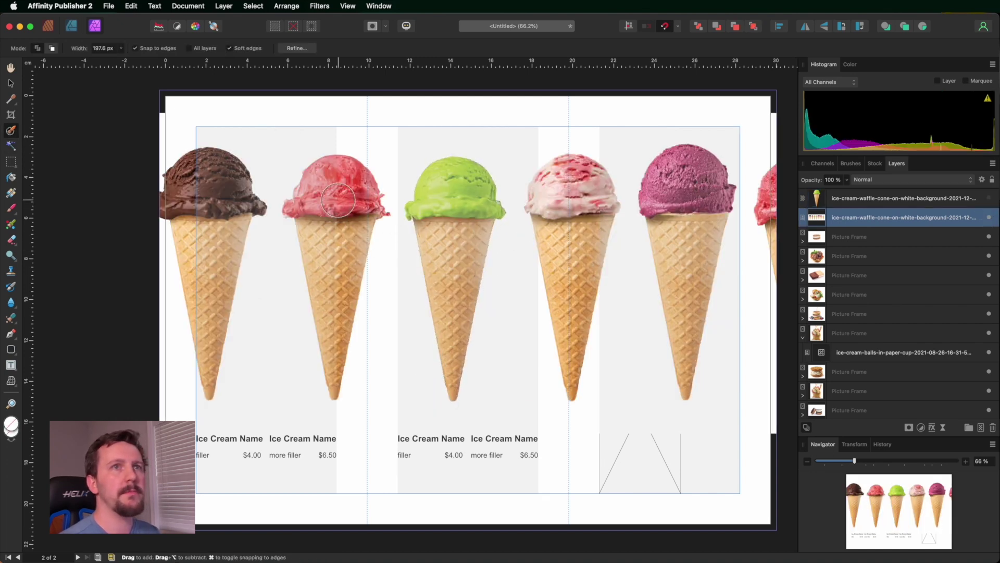
{"action": "mouse_move", "coordinate": [292, 233]}
{"action": "left_mouse_down"}
{"action": "mouse_move", "coordinate": [336, 231]}
{"action": "mouse_move", "coordinate": [338, 202]}
{"action": "mouse_move", "coordinate": [323, 184]}
{"action": "left_mouse_up"}
{"action": "left_click", "coordinate": [121, 49]}
{"action": "left_click_drag", "start_coordinate": [125, 61], "coordinate": [118, 61]}
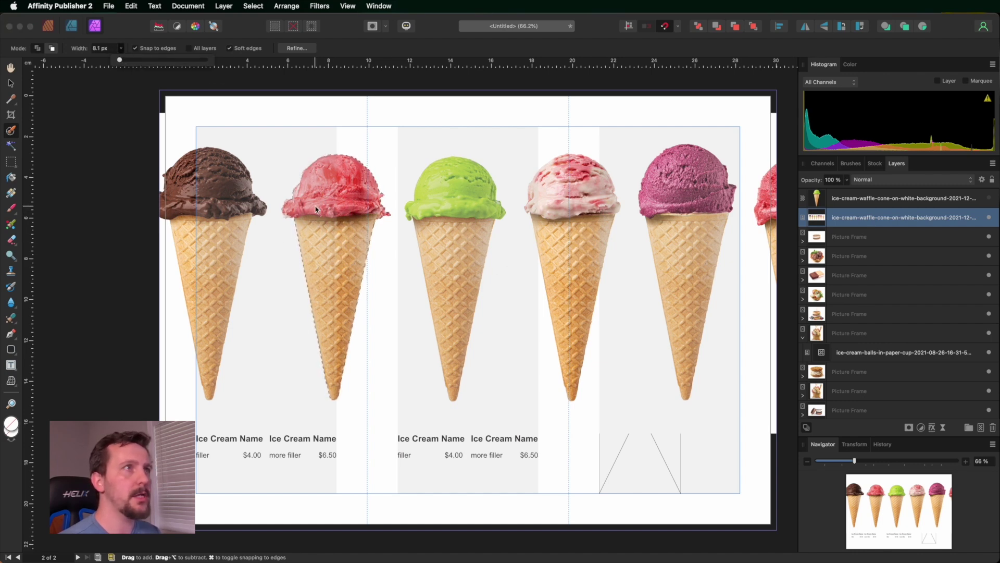
Mask the original waffle-cone image to the red cone selection, rasterize and trim it, and clear the selection
{"action": "left_click", "coordinate": [909, 429]}
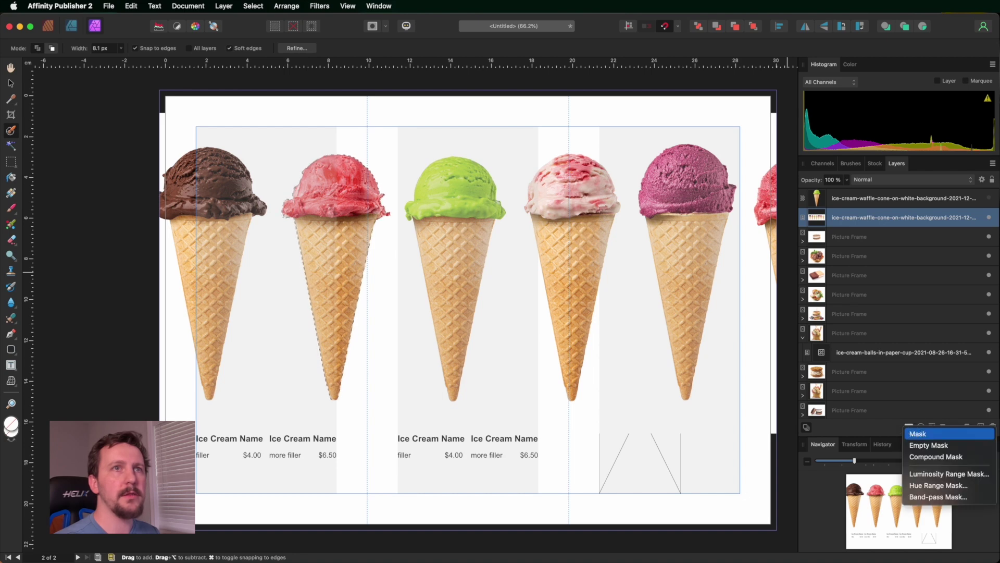
{"action": "left_click", "coordinate": [915, 434]}
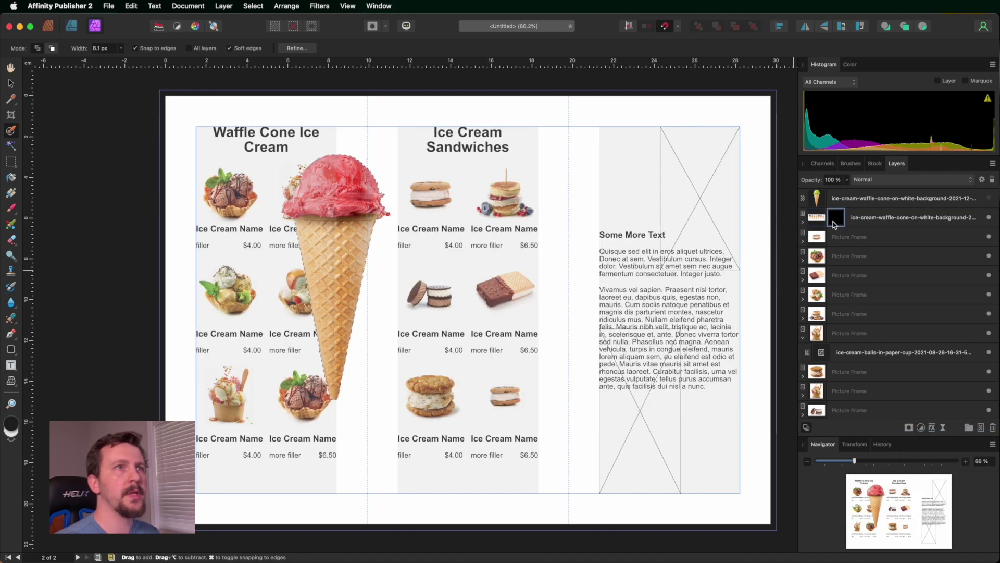
{"action": "right_click", "coordinate": [890, 219]}
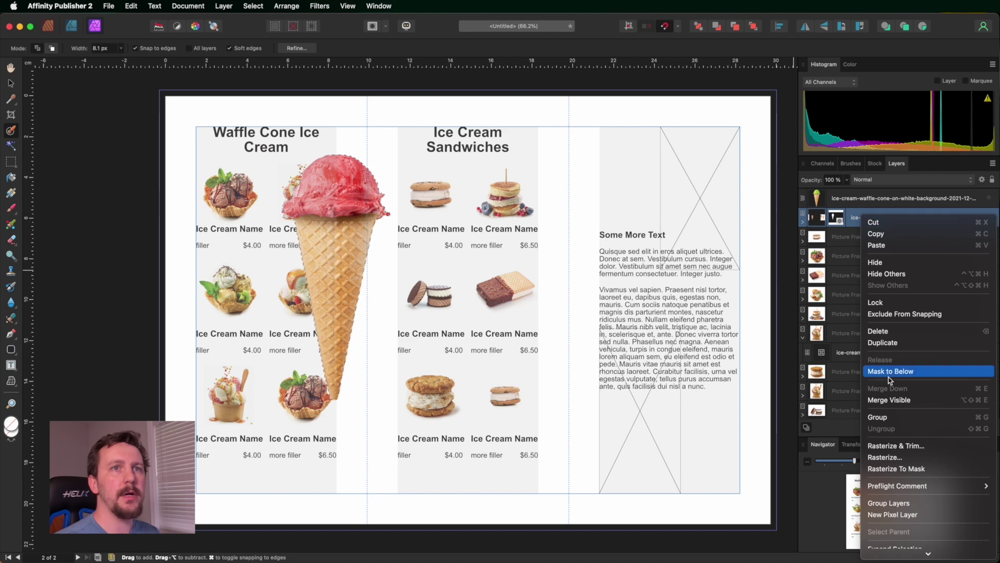
{"action": "scroll", "coordinate": [902, 475], "scroll_direction": "down", "scroll_amount": 3}
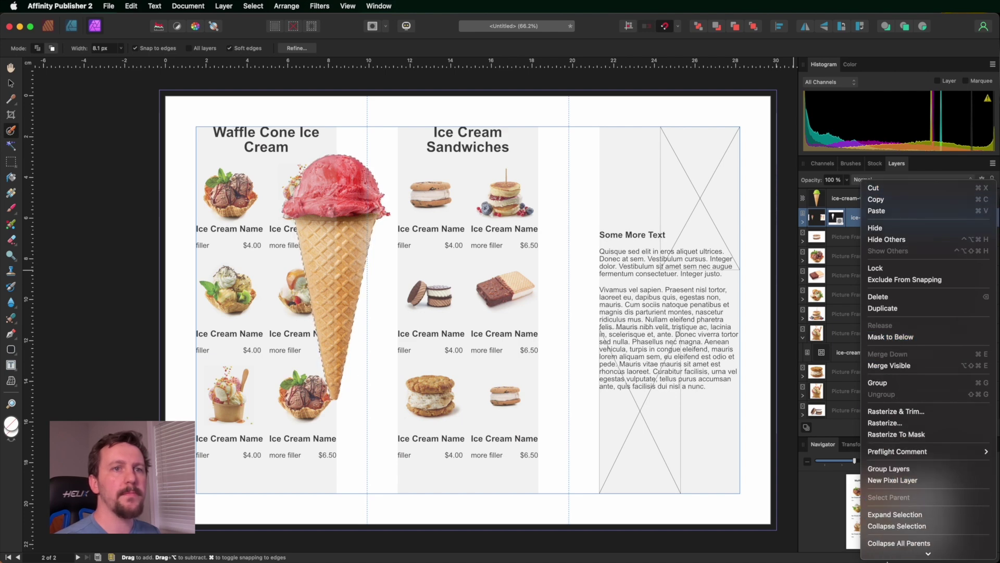
{"action": "left_click", "coordinate": [914, 390]}
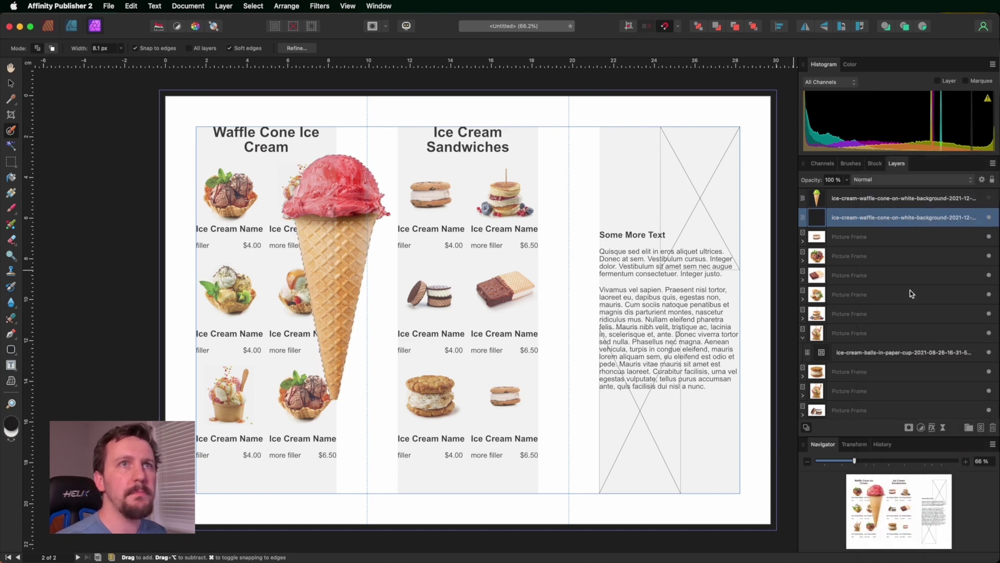
{"action": "key", "text": "super+d"}
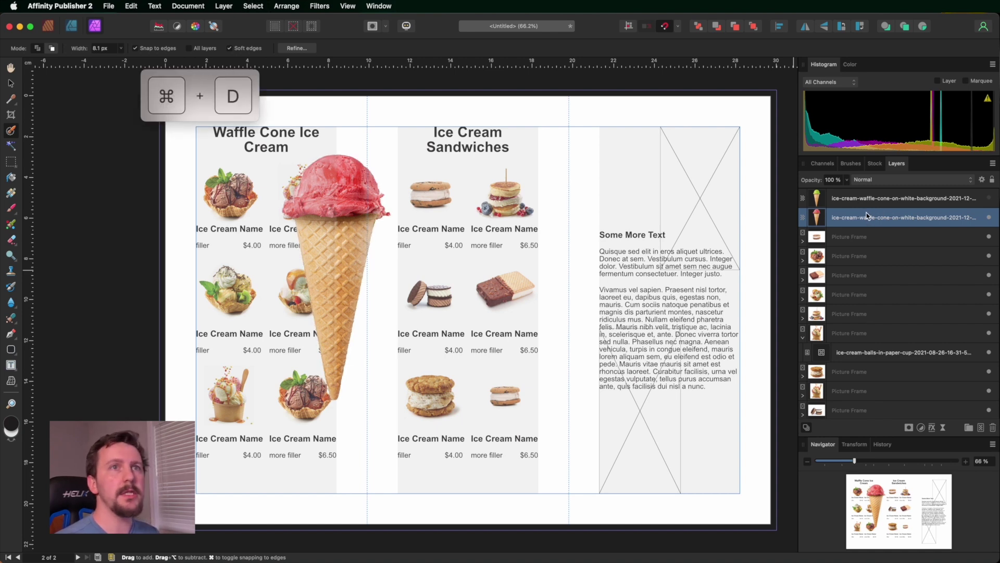
Show the green cone cutout layer and return to the Publisher persona
{"action": "left_click", "coordinate": [990, 198]}
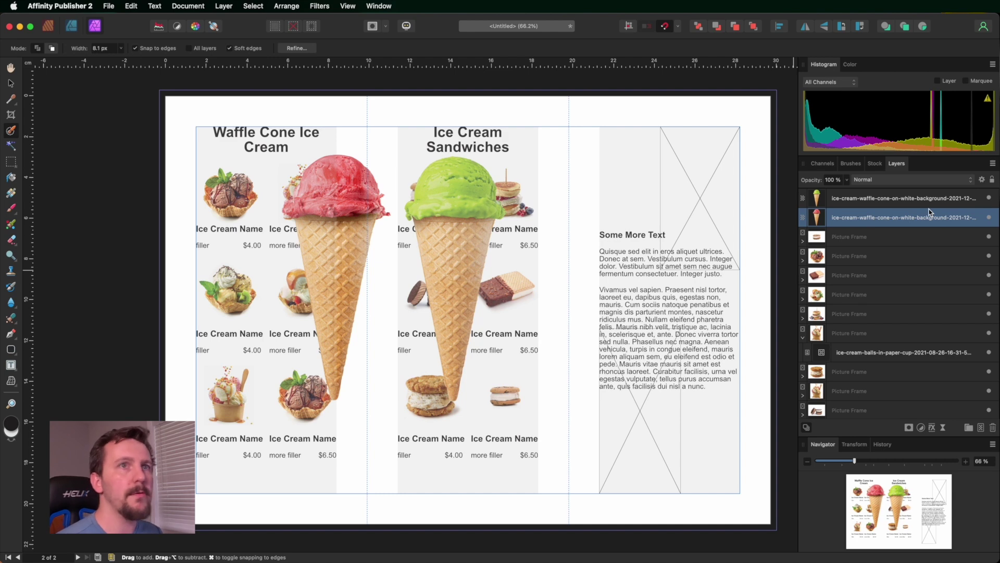
{"action": "left_click", "coordinate": [48, 26]}
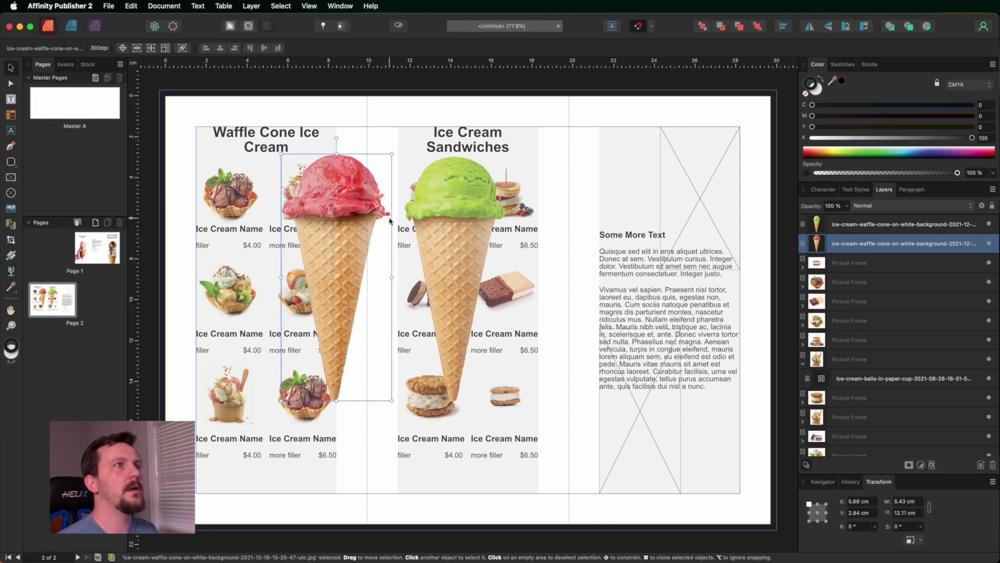
Apply a Tight text wrap to the red cone cutout and move it over the right edge of the Some More Text column
{"action": "left_click", "coordinate": [231, 28]}
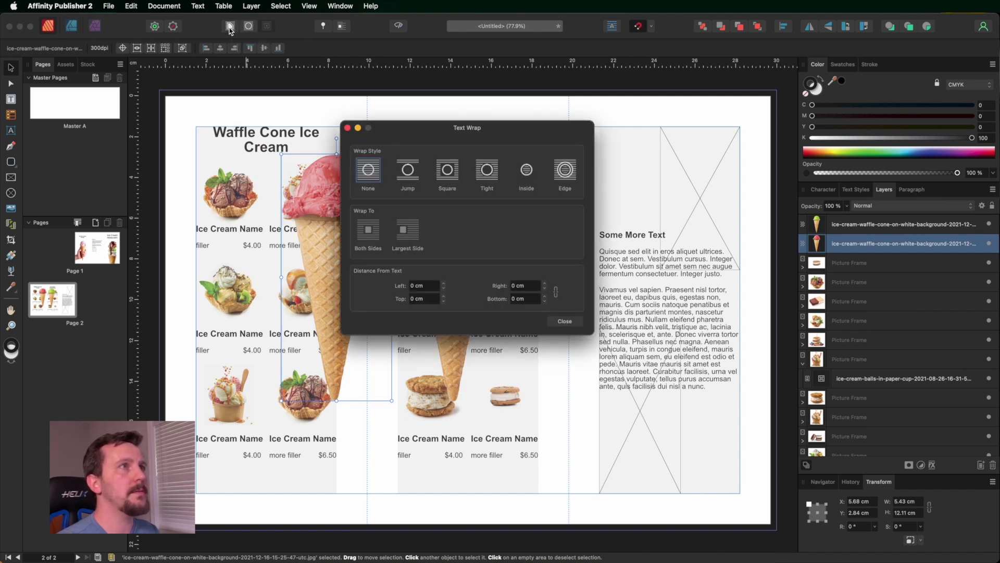
{"action": "left_click_drag", "start_coordinate": [413, 128], "coordinate": [482, 186]}
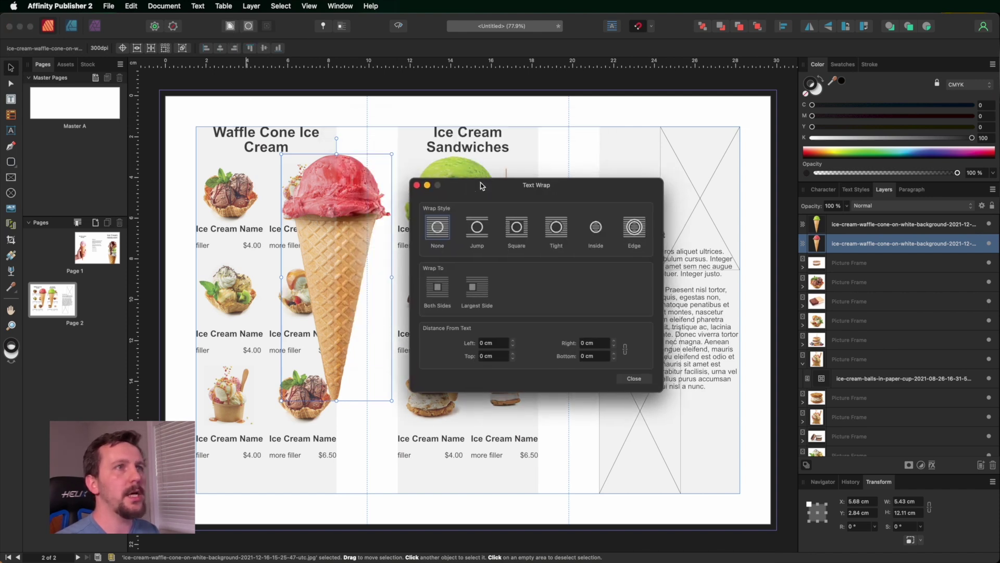
{"action": "left_click", "coordinate": [557, 229]}
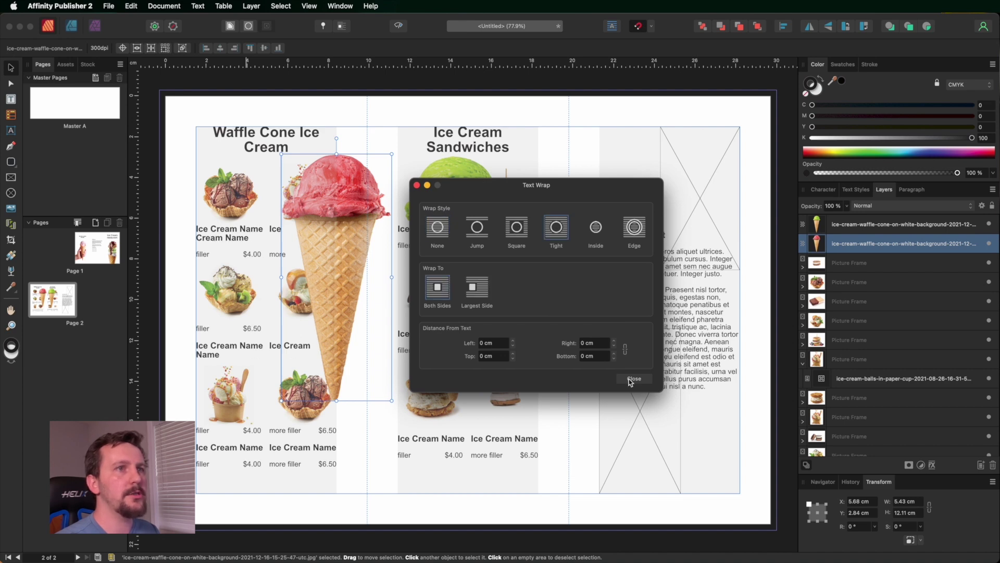
{"action": "left_click", "coordinate": [634, 378]}
{"action": "left_click_drag", "start_coordinate": [340, 222], "coordinate": [728, 200]}
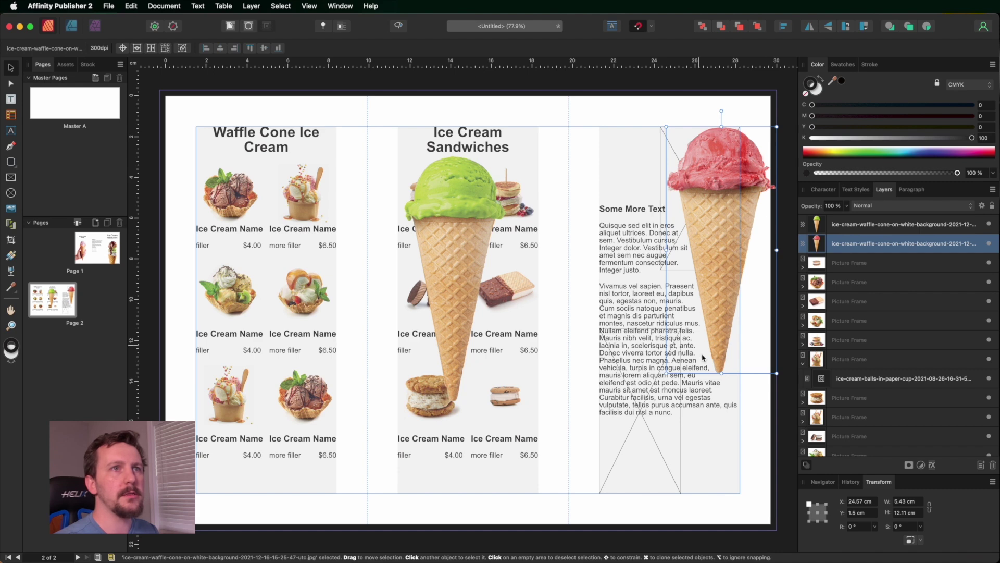
Apply a Tight text wrap to the green cone cutout and place it, rotated about -27.6°, over the lower left of the Some More Text column
{"action": "left_click", "coordinate": [447, 233]}
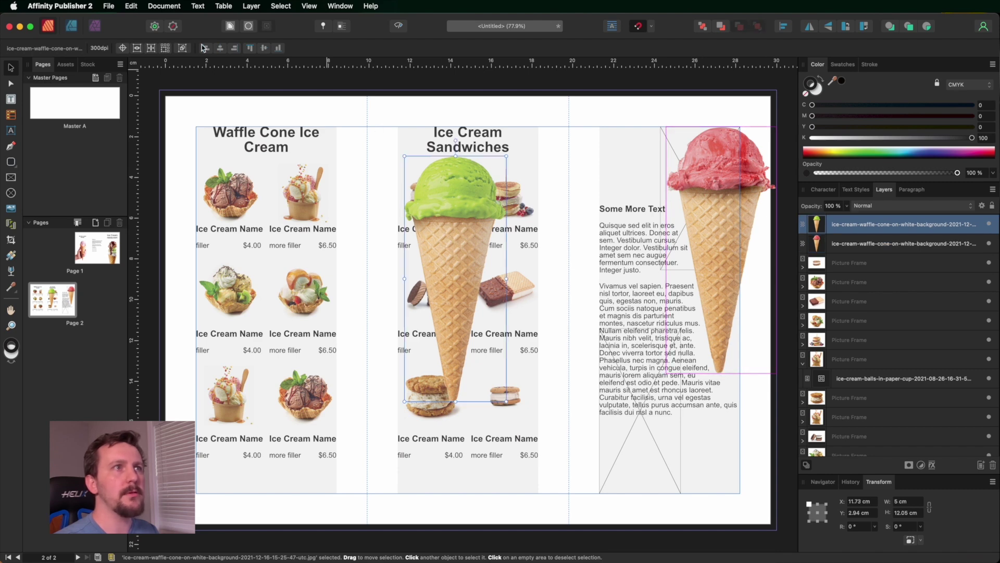
{"action": "left_click", "coordinate": [230, 26]}
{"action": "left_click", "coordinate": [556, 226]}
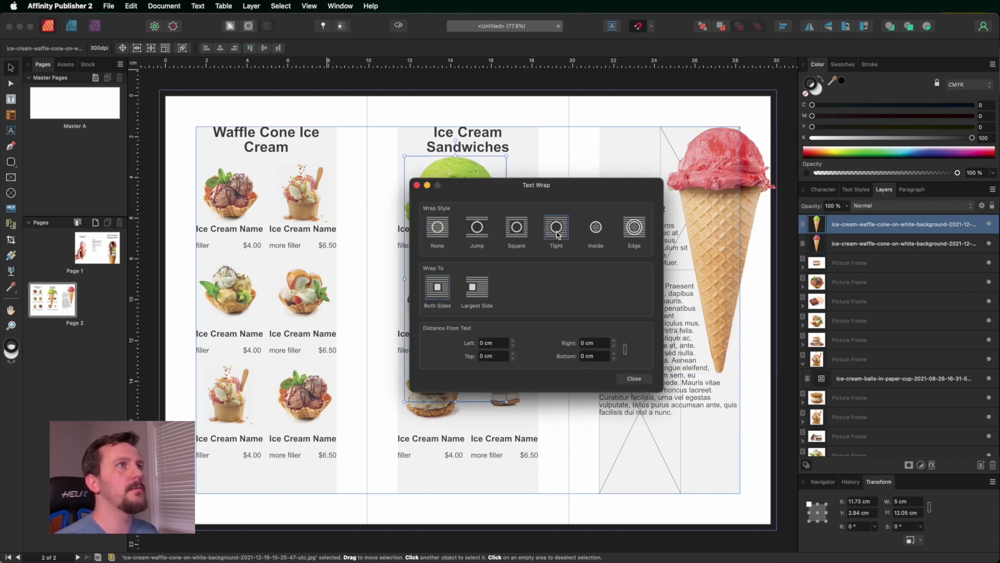
{"action": "left_click", "coordinate": [635, 379]}
{"action": "left_click_drag", "start_coordinate": [465, 242], "coordinate": [601, 473]}
{"action": "left_click_drag", "start_coordinate": [657, 383], "coordinate": [642, 439]}
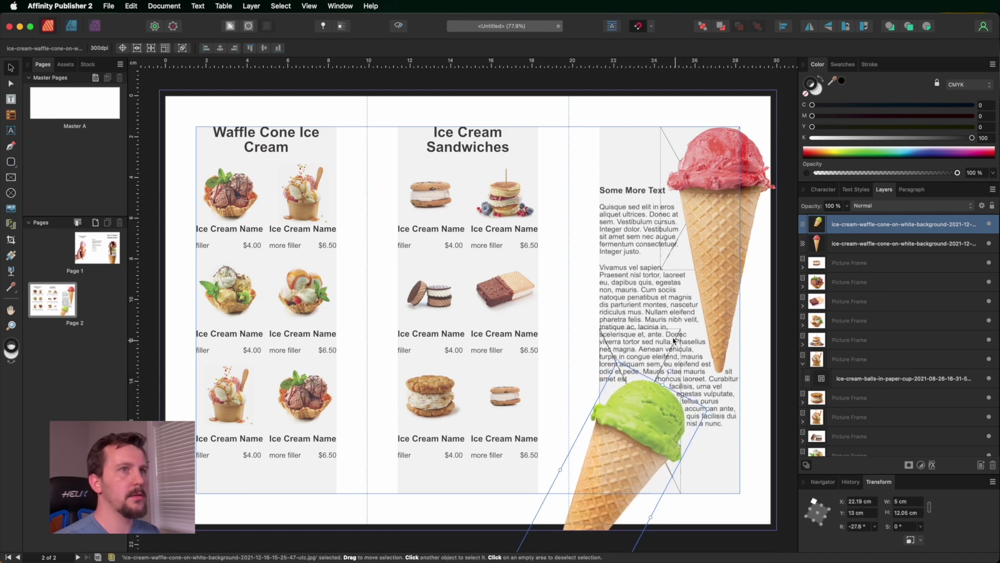
Delete the empty picture frames behind the Some More Text column and tilt the red cone so its tip points outward past the column
{"action": "key", "text": "space"}
{"action": "left_click_drag", "start_coordinate": [623, 298], "coordinate": [479, 282]}
{"action": "scroll", "coordinate": [479, 282], "scroll_direction": "up", "scroll_amount": 2}
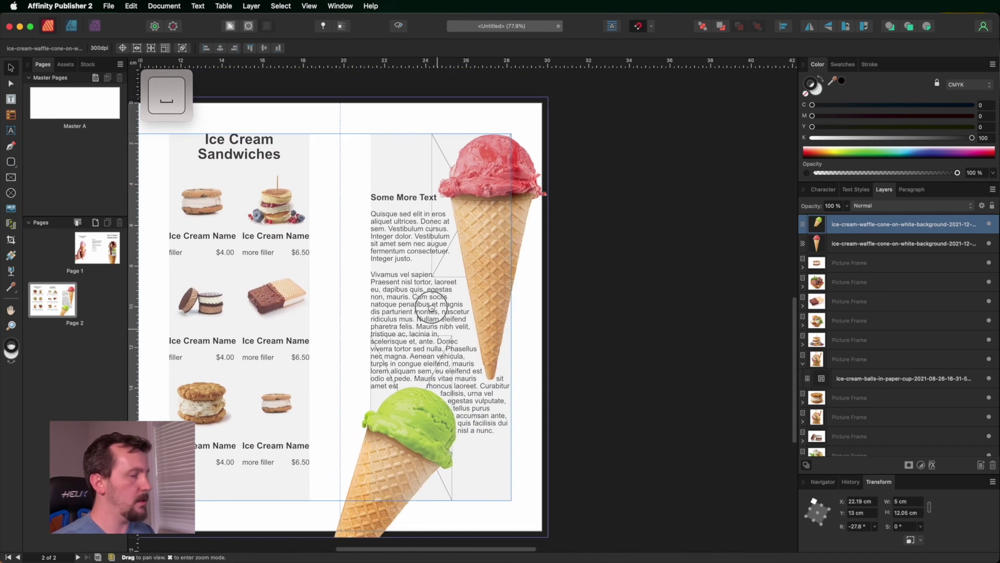
{"action": "scroll", "coordinate": [436, 299], "scroll_direction": "down", "scroll_amount": 2}
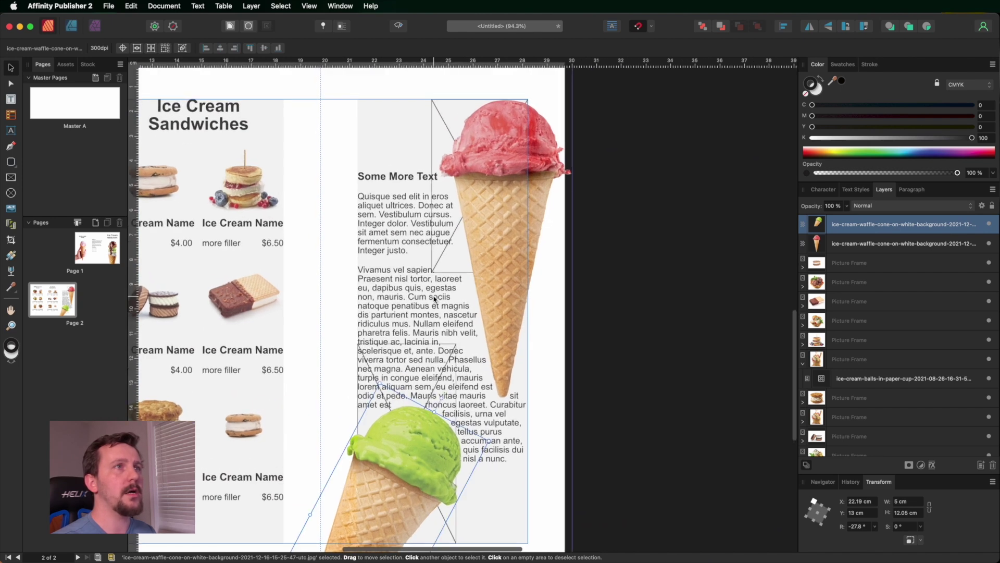
{"action": "left_click", "coordinate": [439, 148]}
{"action": "key", "text": "BackSpace"}
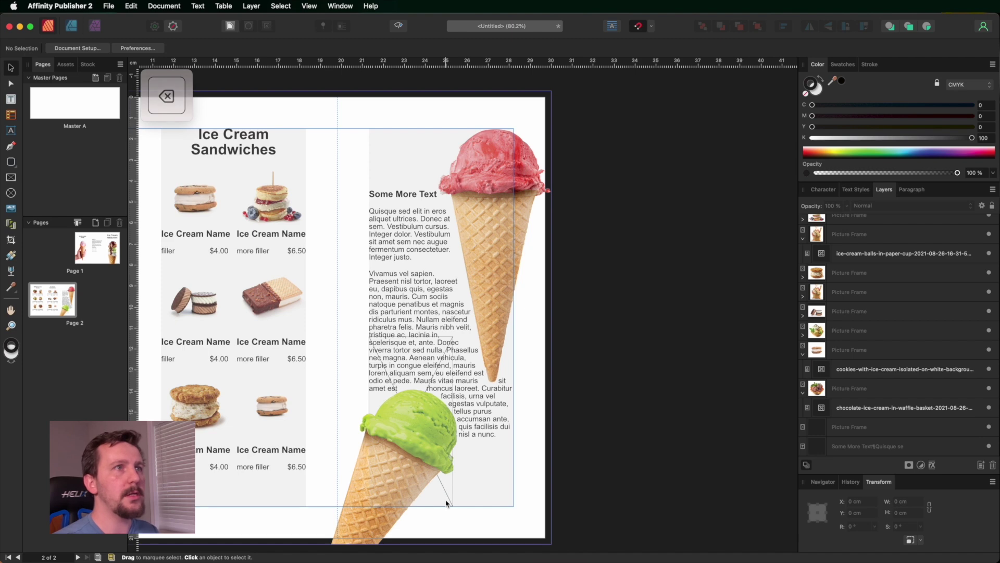
{"action": "key", "text": "super+z"}
{"action": "left_click", "coordinate": [408, 445]}
Copy the closing passage starting at "Mauris nibh velit" and paste it as a new paragraph at the end of the Some More Text column
{"action": "left_click_drag", "start_coordinate": [480, 419], "coordinate": [386, 330]}
{"action": "double_click", "coordinate": [476, 429]}
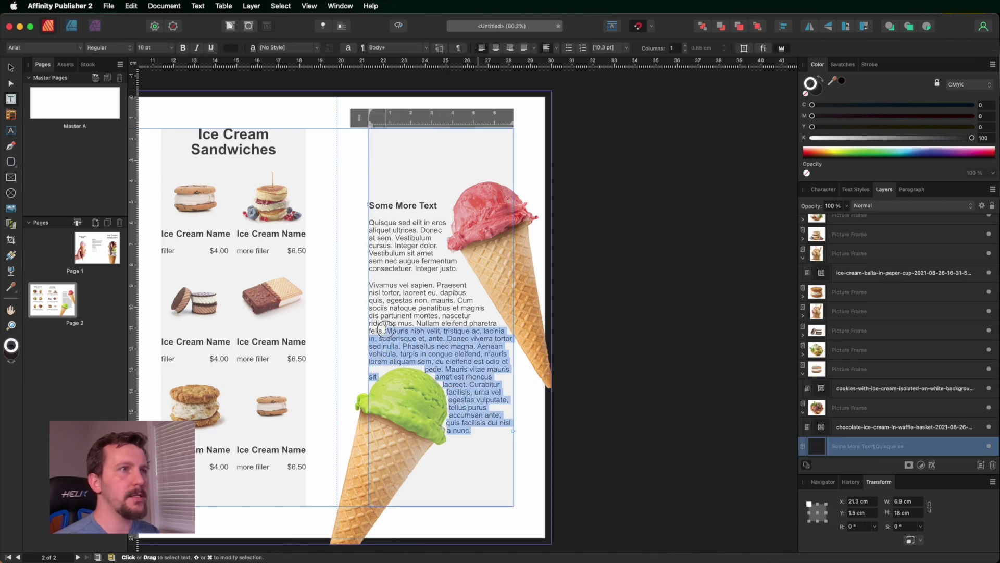
{"action": "key", "text": "super+c"}
{"action": "left_click", "coordinate": [480, 437]}
{"action": "key", "text": "Return"}
{"action": "key", "text": "Return"}
{"action": "key", "text": "super+v"}
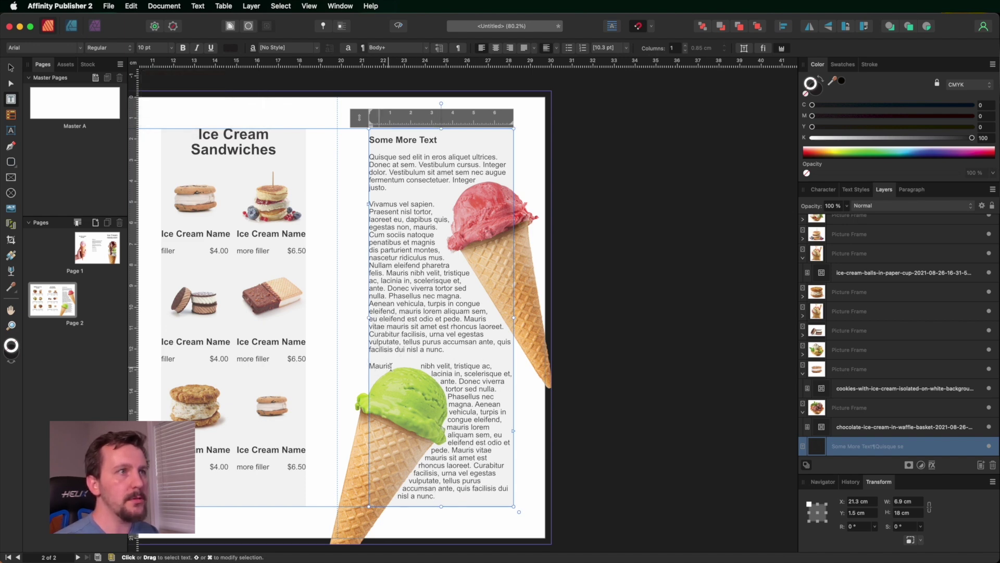
{"action": "left_click", "coordinate": [378, 366]}
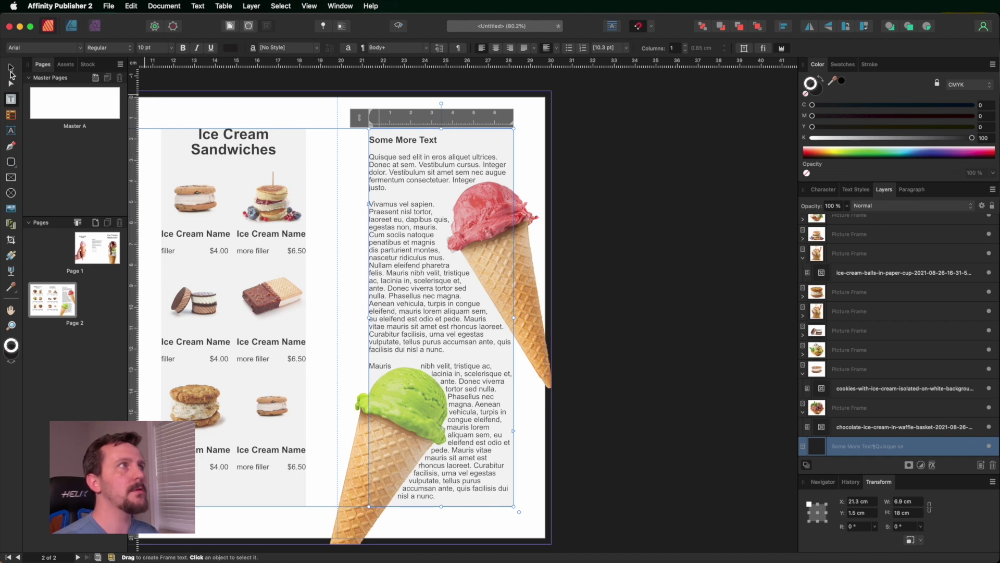
Reposition the green cone and the red cone at the edges of the lengthened Some More Text column
{"action": "left_click", "coordinate": [10, 70]}
{"action": "left_click", "coordinate": [451, 442]}
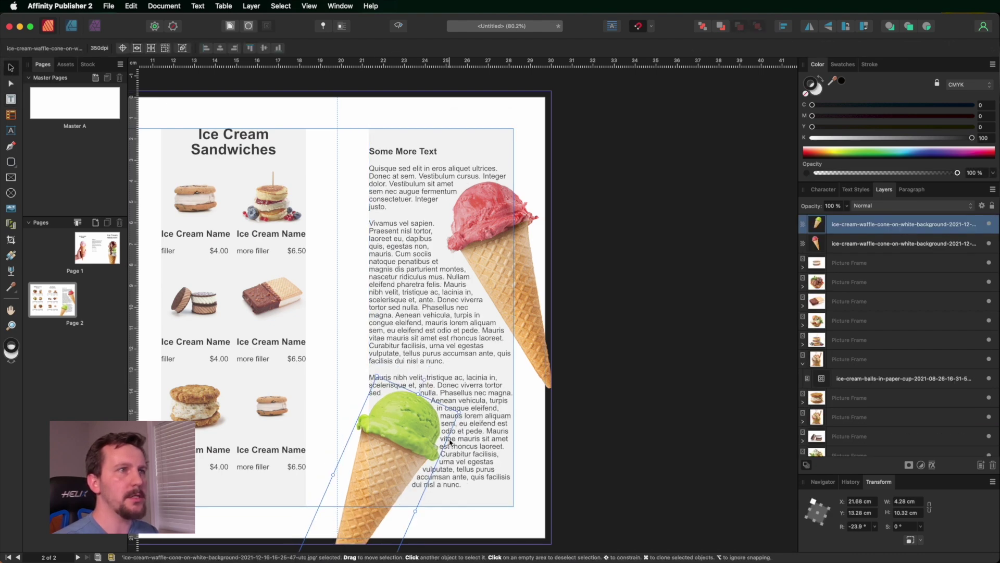
{"action": "left_click_drag", "start_coordinate": [450, 442], "coordinate": [412, 447]}
{"action": "left_click_drag", "start_coordinate": [505, 229], "coordinate": [492, 213]}
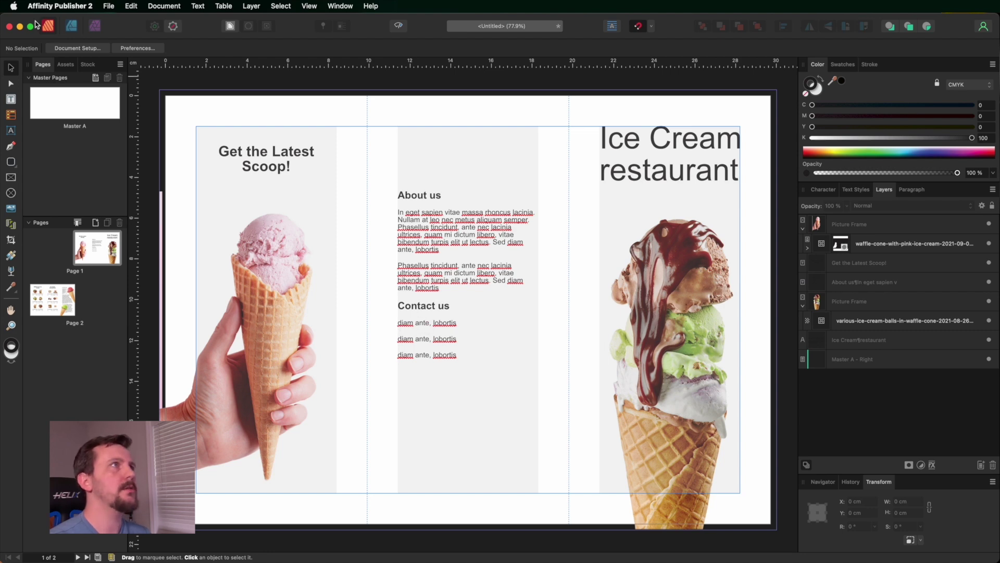
On page 1, place social-media.svg, telephone.svg and mail.svg in a stack at the start of the Contact us lines
{"action": "left_click", "coordinate": [109, 6]}
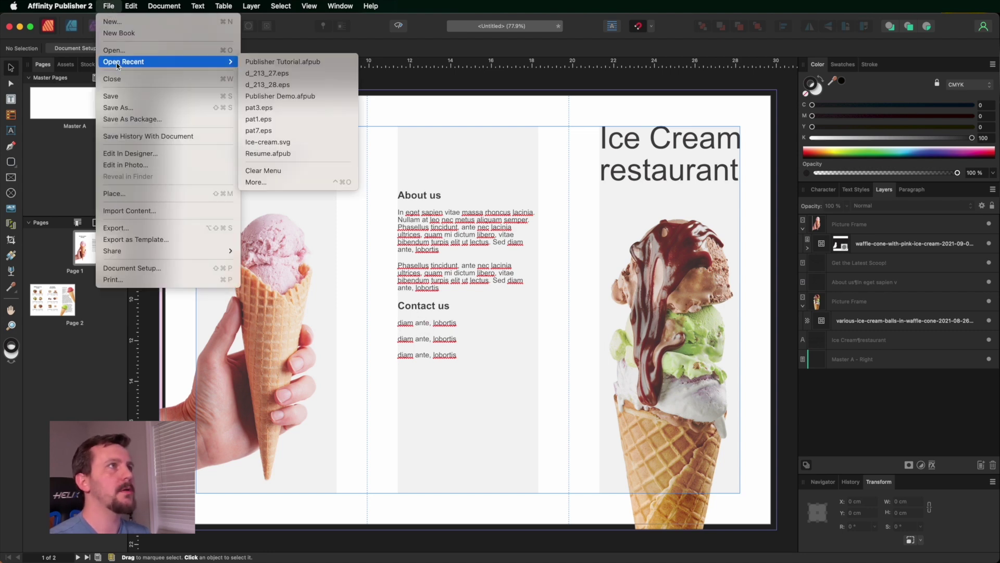
{"action": "left_click", "coordinate": [119, 193]}
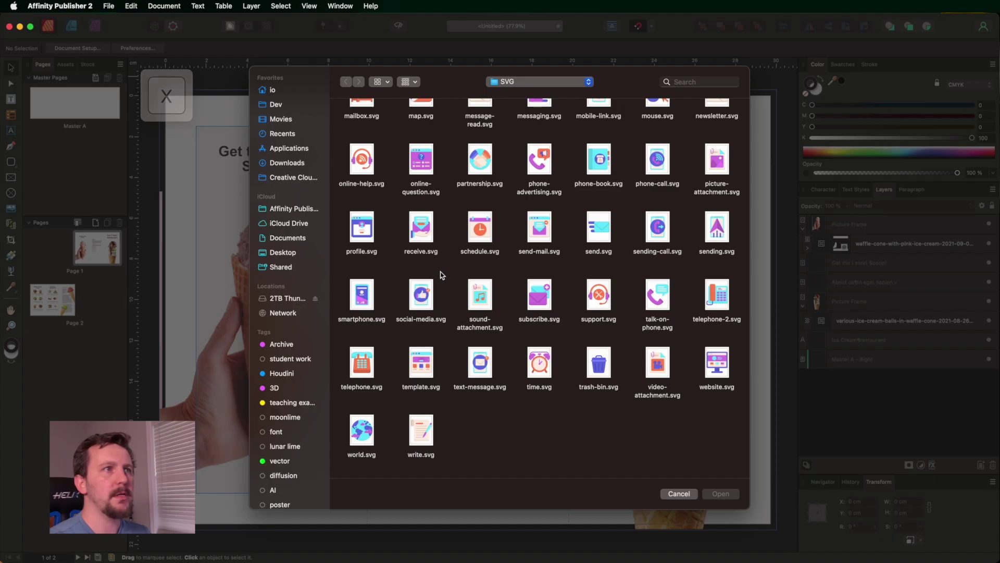
{"action": "left_click", "coordinate": [406, 308]}
{"action": "key", "text": "super"}
{"action": "key", "text": "super"}
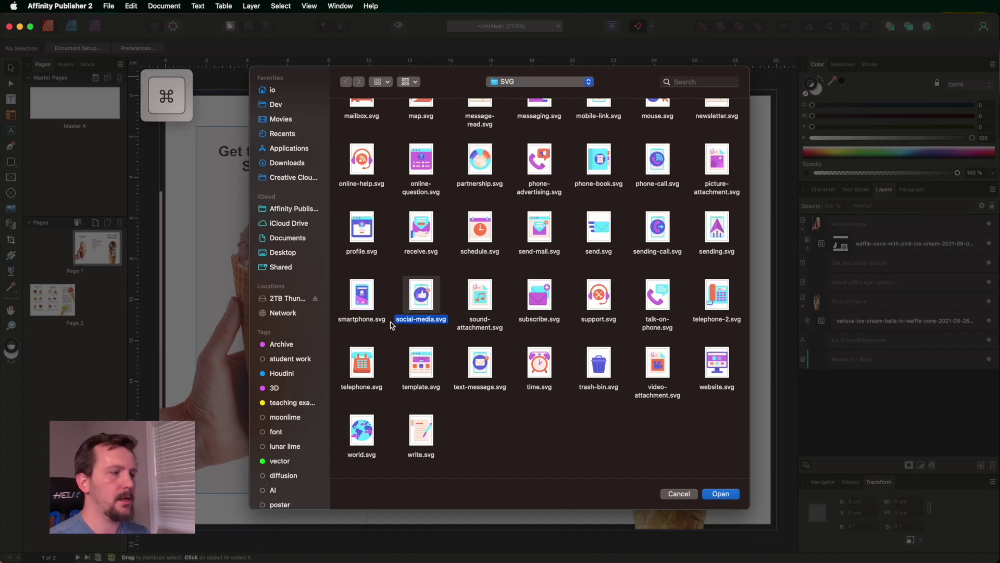
{"action": "left_click", "coordinate": [367, 360], "text": "super"}
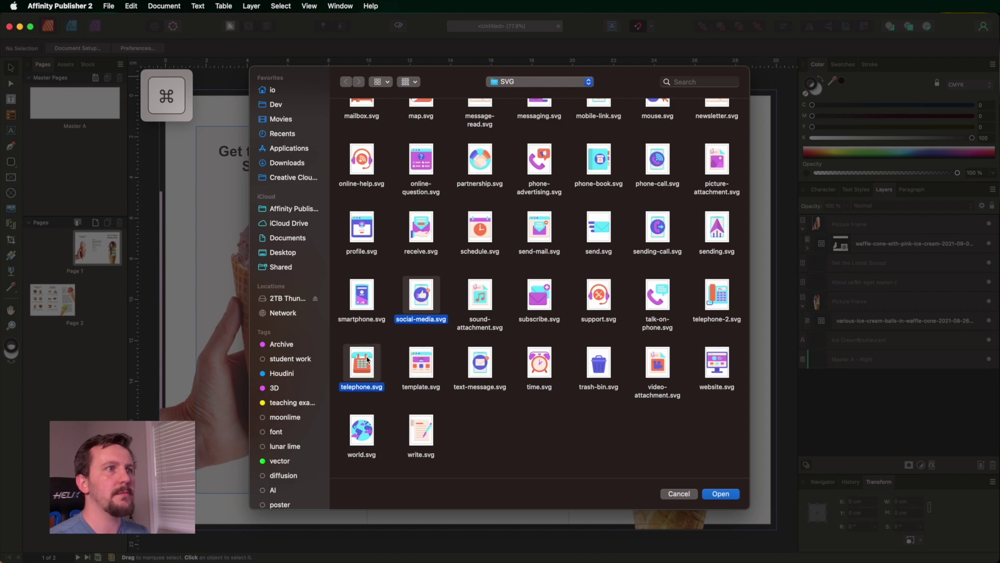
{"action": "scroll", "coordinate": [552, 318], "scroll_direction": "up", "scroll_amount": 5}
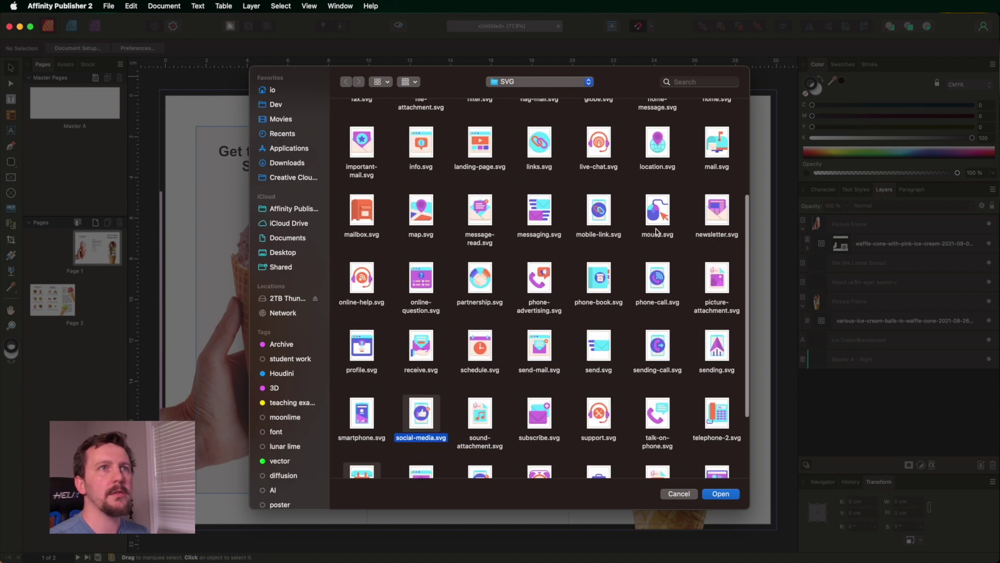
{"action": "left_click", "coordinate": [721, 157], "text": "super"}
{"action": "scroll", "coordinate": [678, 365], "scroll_direction": "down", "scroll_amount": 2}
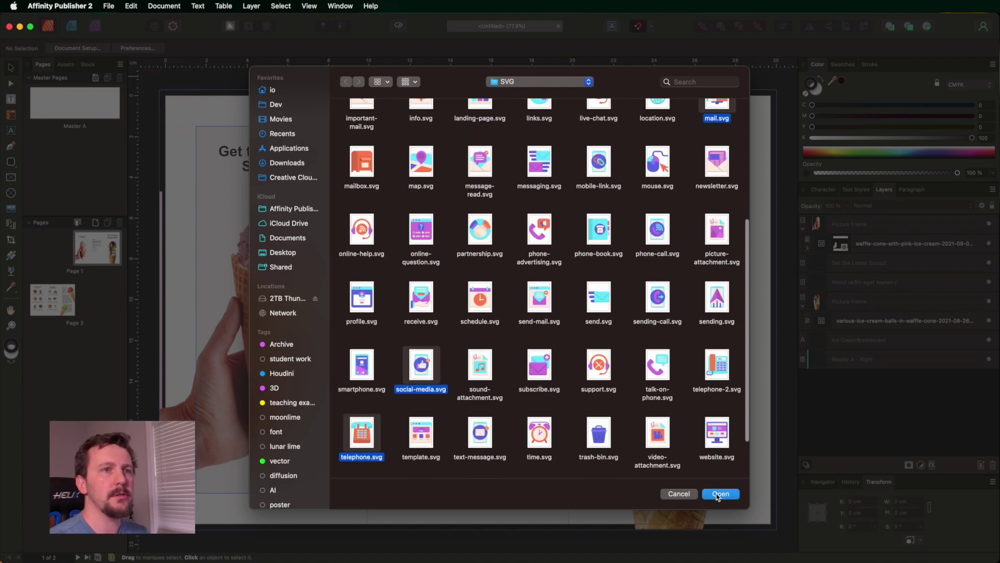
{"action": "left_click", "coordinate": [721, 494]}
{"action": "left_click_drag", "start_coordinate": [404, 323], "coordinate": [417, 378]}
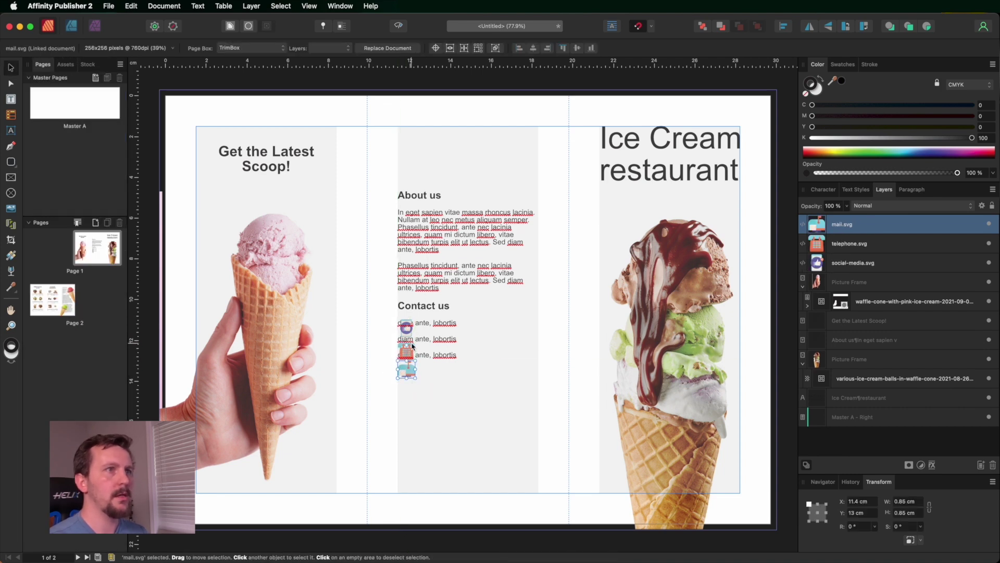
Align the three contact icons on their horizontal centers and scale them together to about 0.83 cm wide by 2.51 cm high
{"action": "scroll", "coordinate": [411, 345], "scroll_direction": "up", "scroll_amount": 5}
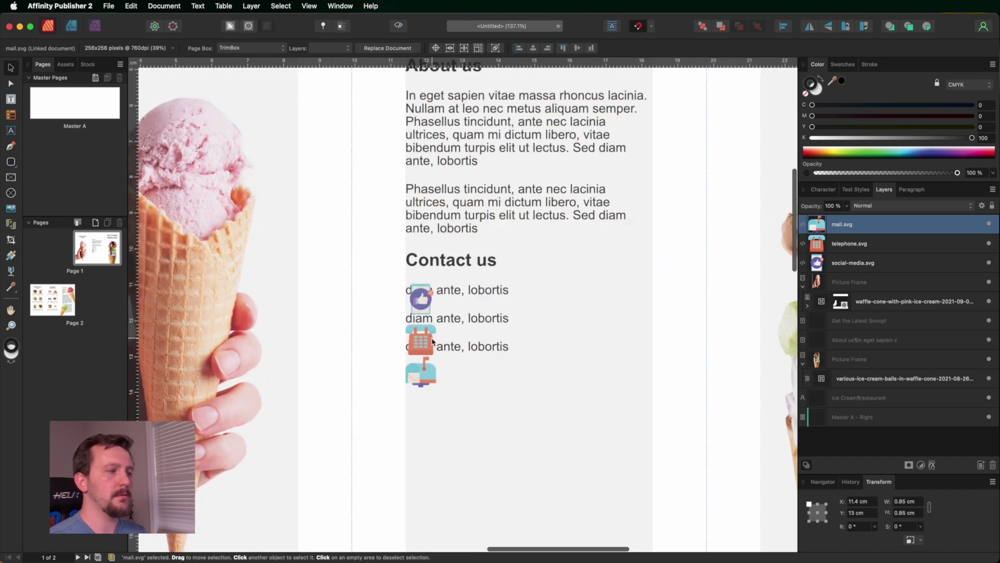
{"action": "scroll", "coordinate": [433, 341], "scroll_direction": "up", "scroll_amount": 1}
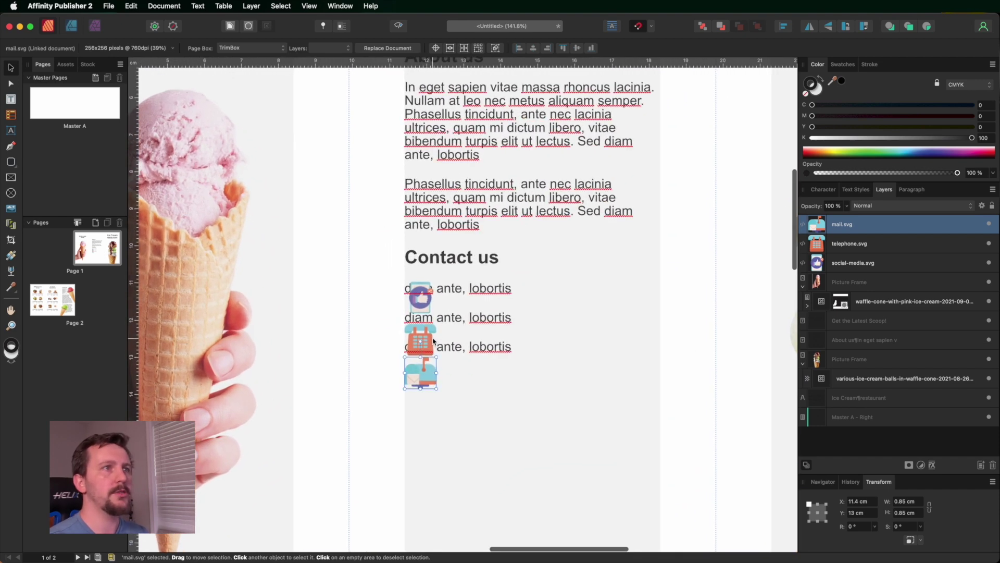
{"action": "left_click", "coordinate": [427, 339], "text": "shift"}
{"action": "left_click", "coordinate": [421, 298], "text": "shift"}
{"action": "left_click_drag", "start_coordinate": [436, 334], "coordinate": [446, 331]}
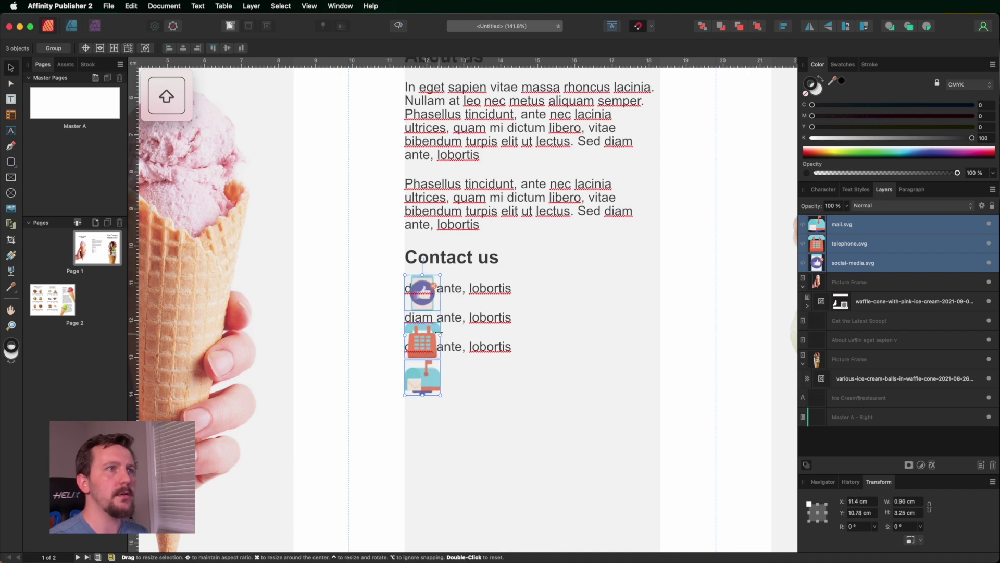
{"action": "left_click", "coordinate": [786, 29]}
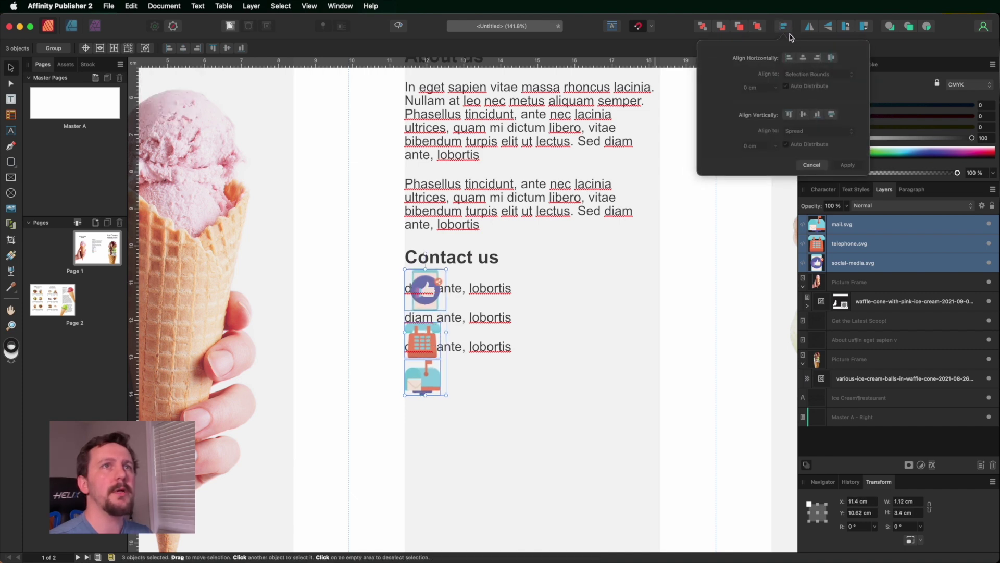
{"action": "left_click", "coordinate": [803, 58]}
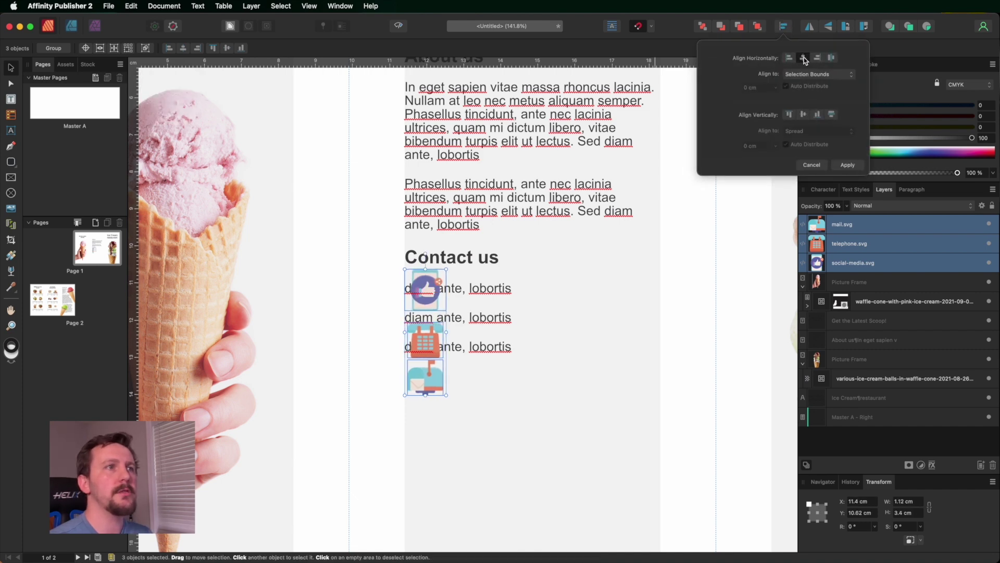
{"action": "left_click", "coordinate": [857, 165]}
{"action": "left_click_drag", "start_coordinate": [447, 397], "coordinate": [428, 361]}
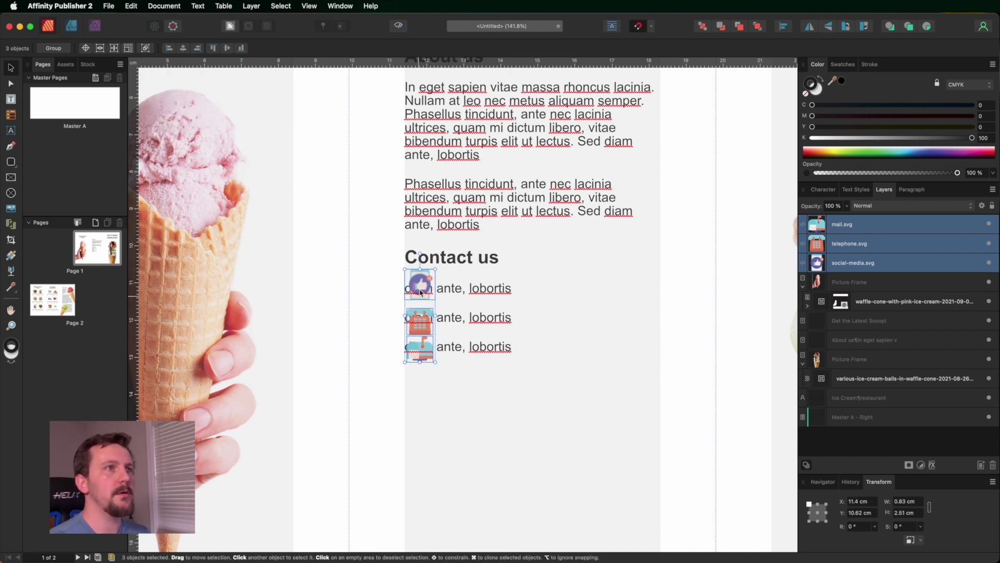
Apply a Square text wrap to the three contact icons
{"action": "left_click", "coordinate": [231, 27]}
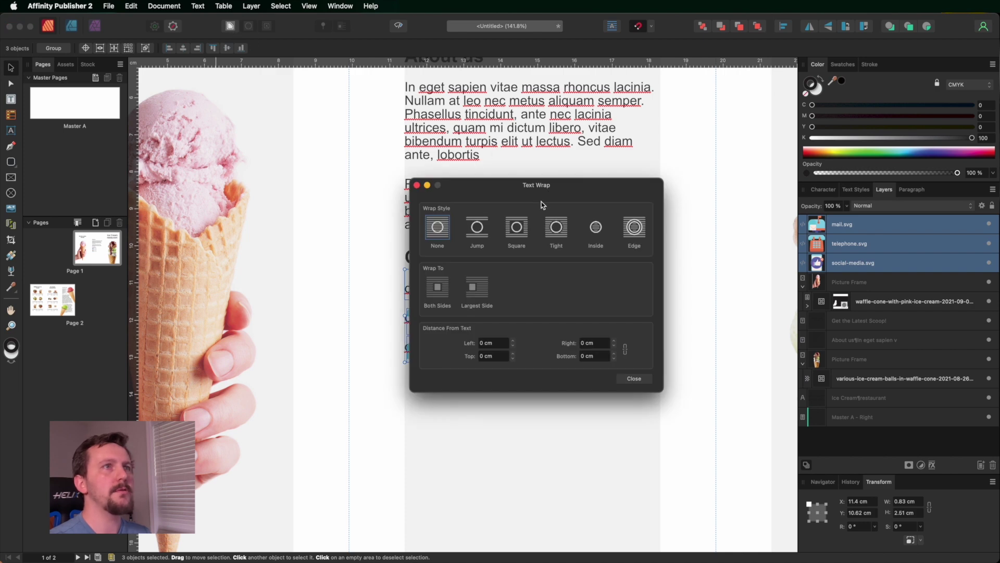
{"action": "left_click", "coordinate": [517, 228]}
{"action": "left_click", "coordinate": [640, 380]}
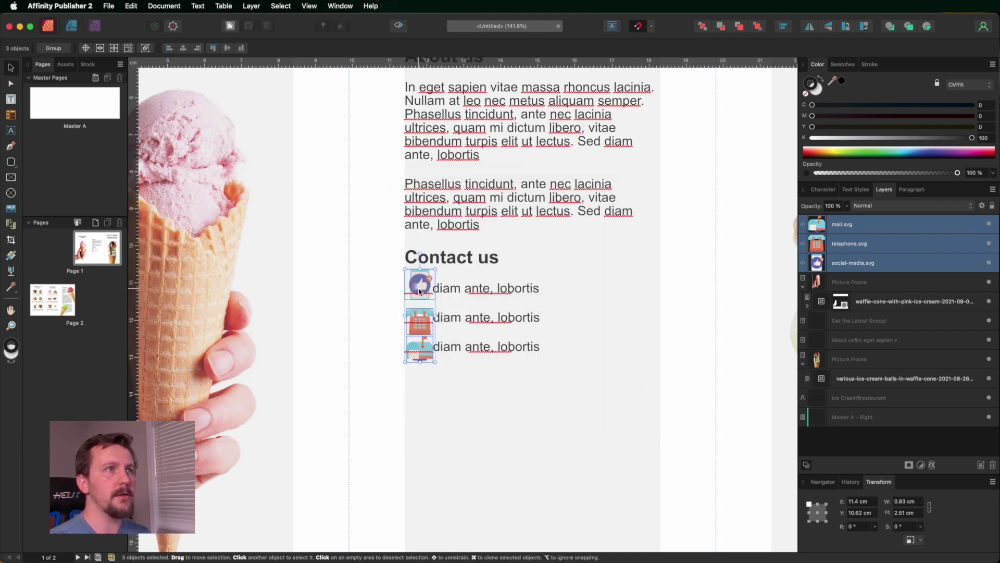
Shrink the mail icon to about 0.58 cm and the social-media icon to about 0.68 cm, positioning each beside its contact line
{"action": "scroll", "coordinate": [442, 335], "scroll_direction": "up", "scroll_amount": 5}
{"action": "left_click", "coordinate": [399, 352]}
{"action": "left_click_drag", "start_coordinate": [400, 352], "coordinate": [400, 367]}
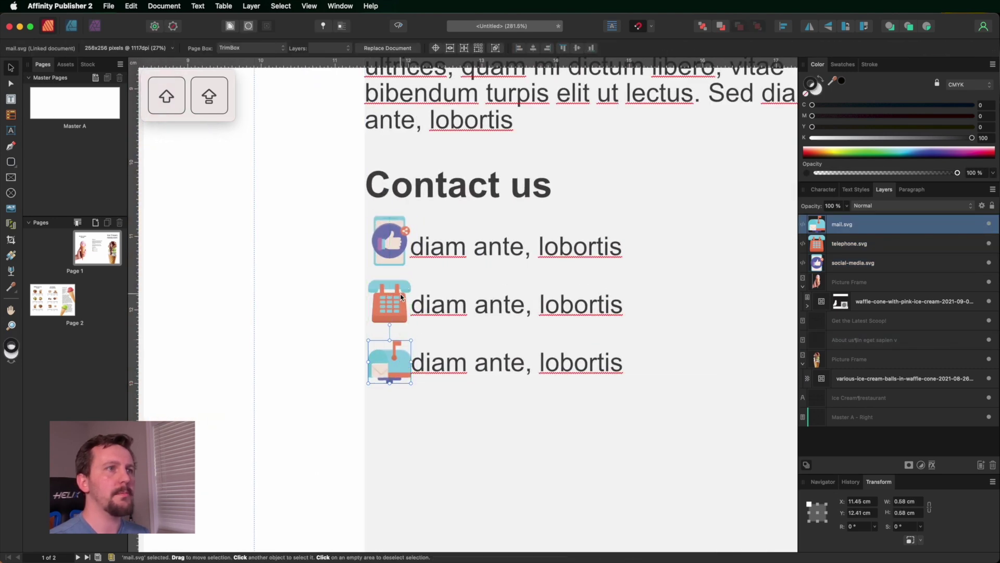
{"action": "left_click_drag", "start_coordinate": [392, 230], "coordinate": [393, 230]}
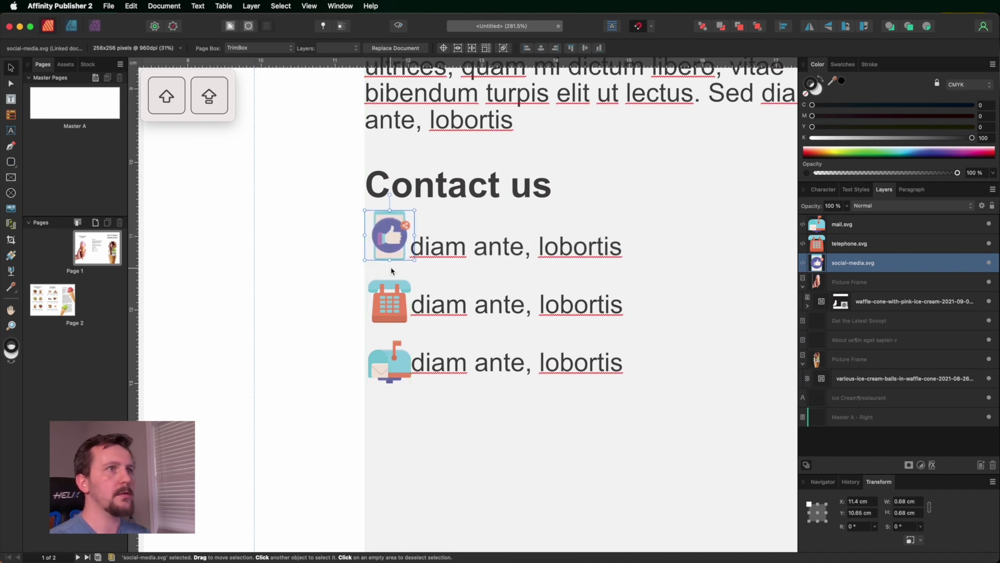
Select all three contact icons and space them evenly in the vertical direction
{"action": "left_click", "coordinate": [392, 284], "text": "shift"}
{"action": "left_click", "coordinate": [390, 359], "text": "shift"}
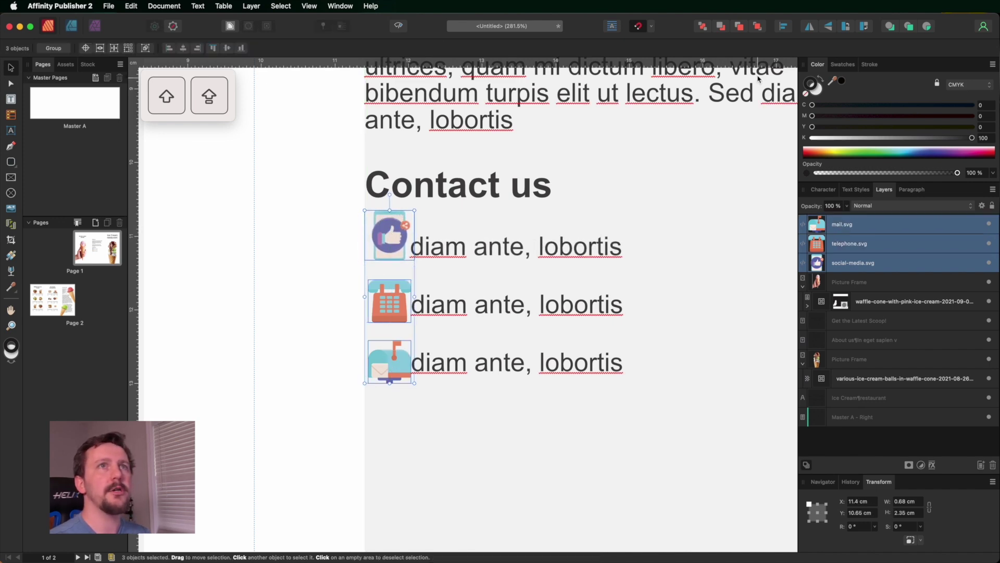
{"action": "left_click", "coordinate": [785, 27]}
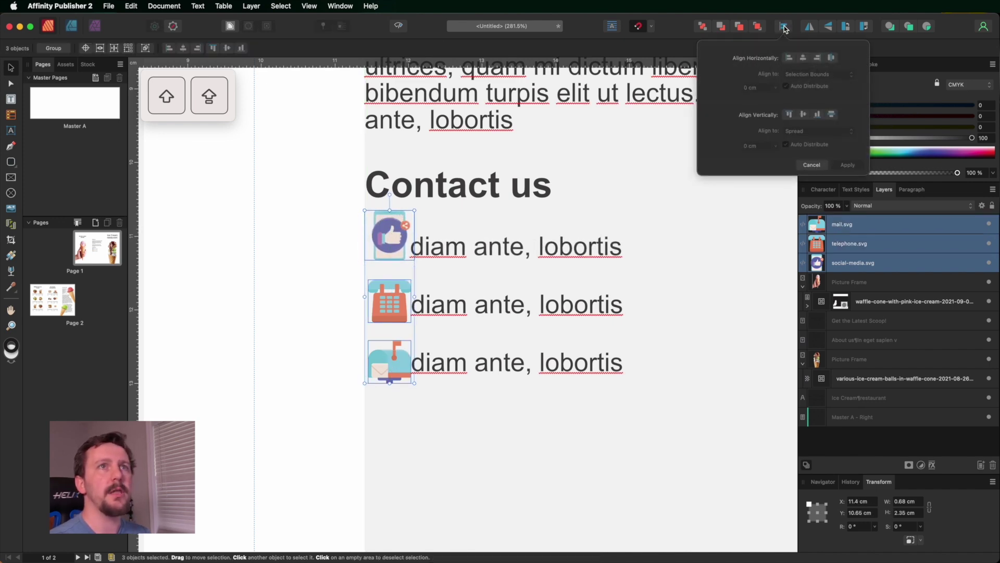
{"action": "left_click", "coordinate": [833, 116]}
{"action": "key", "text": "Return"}
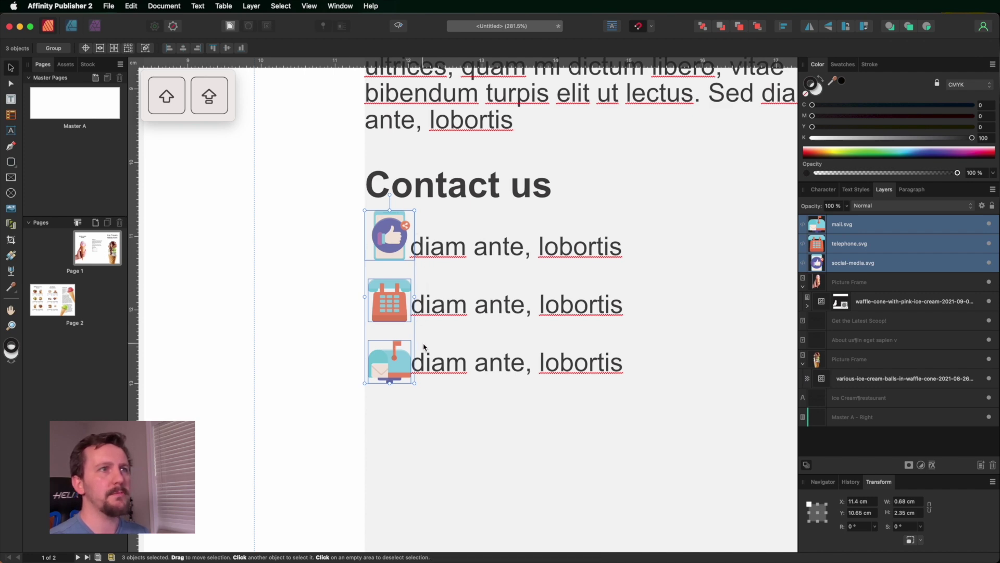
Set the right distance from text to 0.2 cm in the text wrap of the three contact icons
{"action": "left_click", "coordinate": [230, 26]}
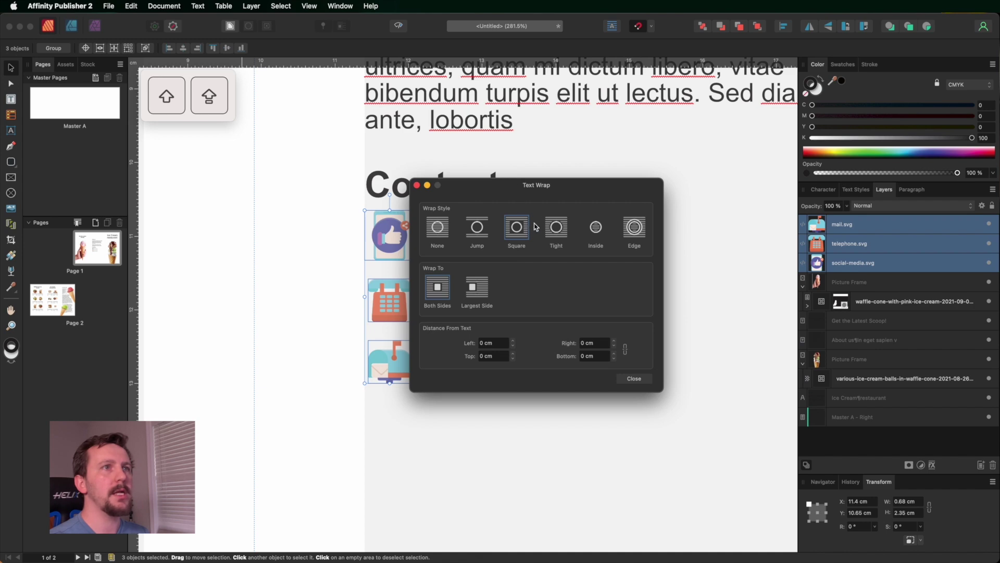
{"action": "key", "text": "shift+Up"}
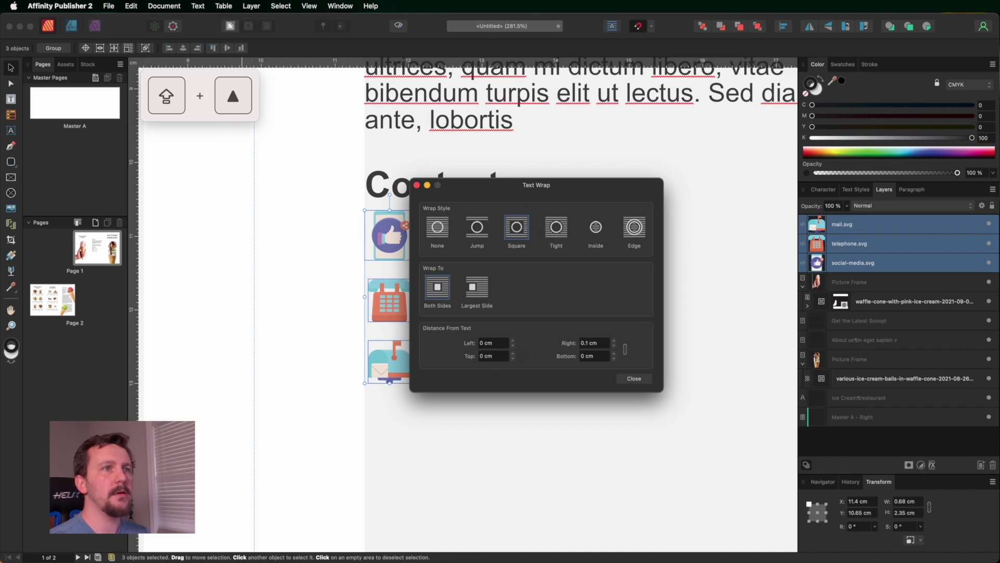
{"action": "left_click_drag", "start_coordinate": [564, 189], "coordinate": [661, 185]}
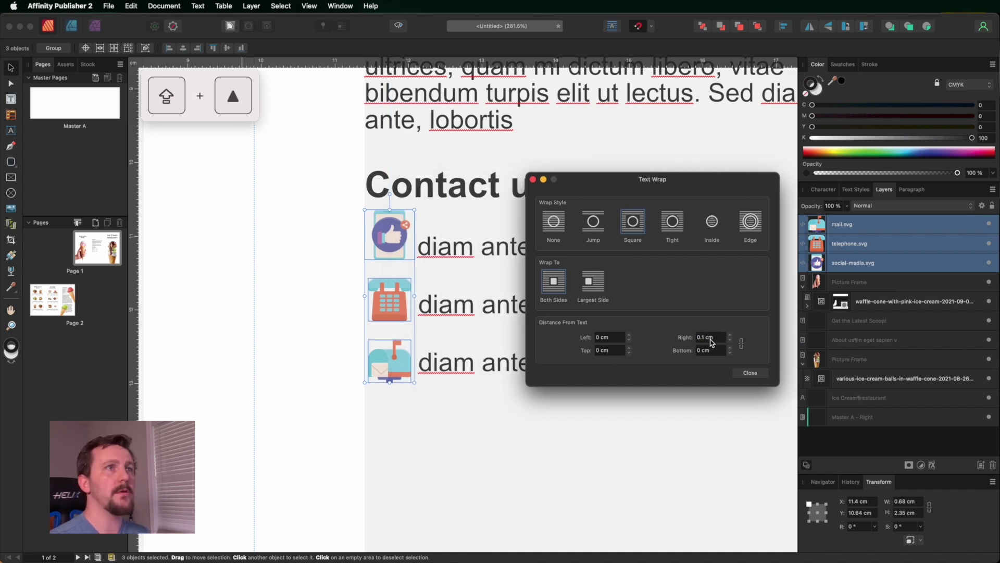
{"action": "key", "text": "shift+Up"}
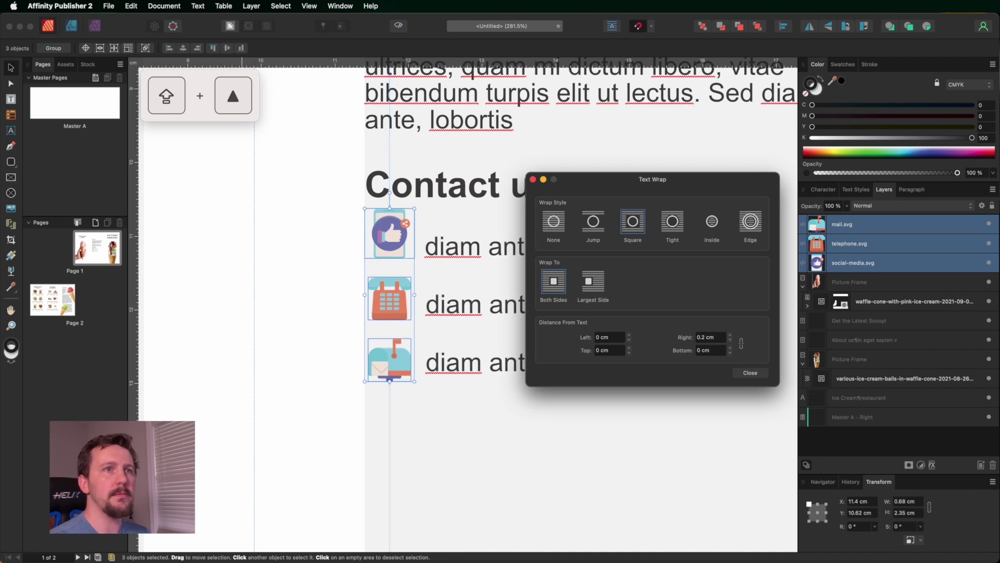
Enable the document's baseline grid and display its grid lines across the page
{"action": "left_click", "coordinate": [762, 372]}
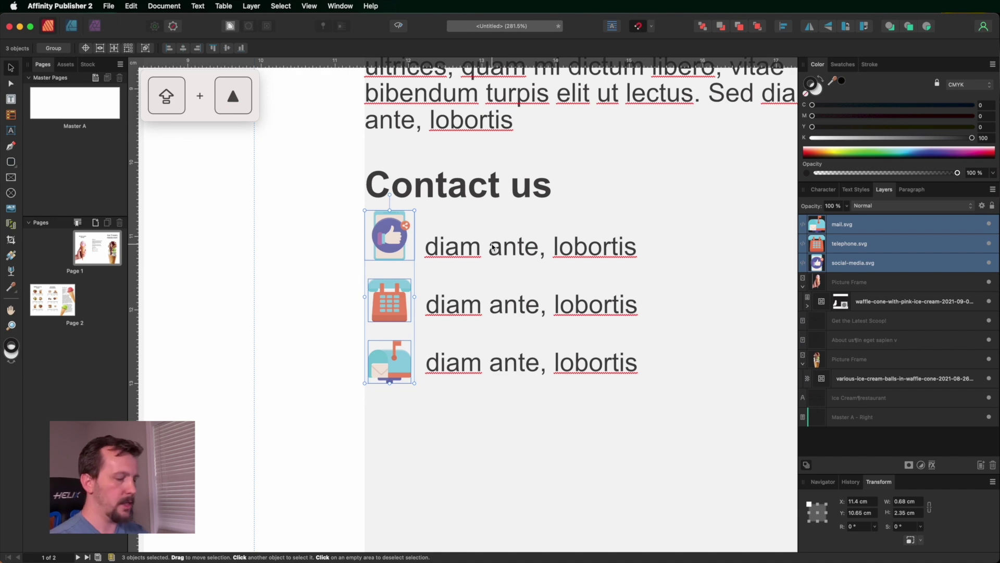
{"action": "key", "text": "super+shift+0"}
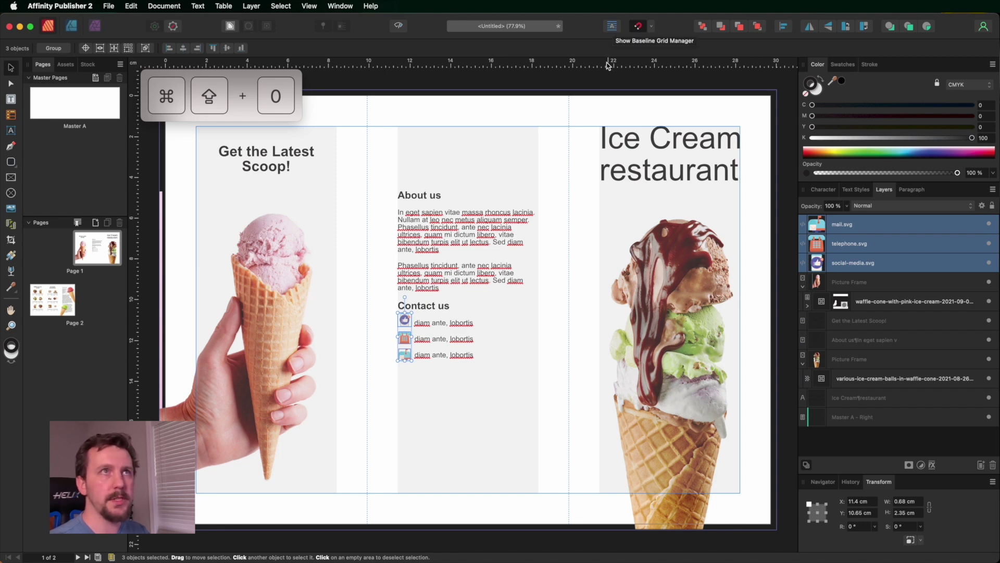
{"action": "left_click", "coordinate": [612, 27]}
{"action": "left_click_drag", "start_coordinate": [668, 216], "coordinate": [632, 273]}
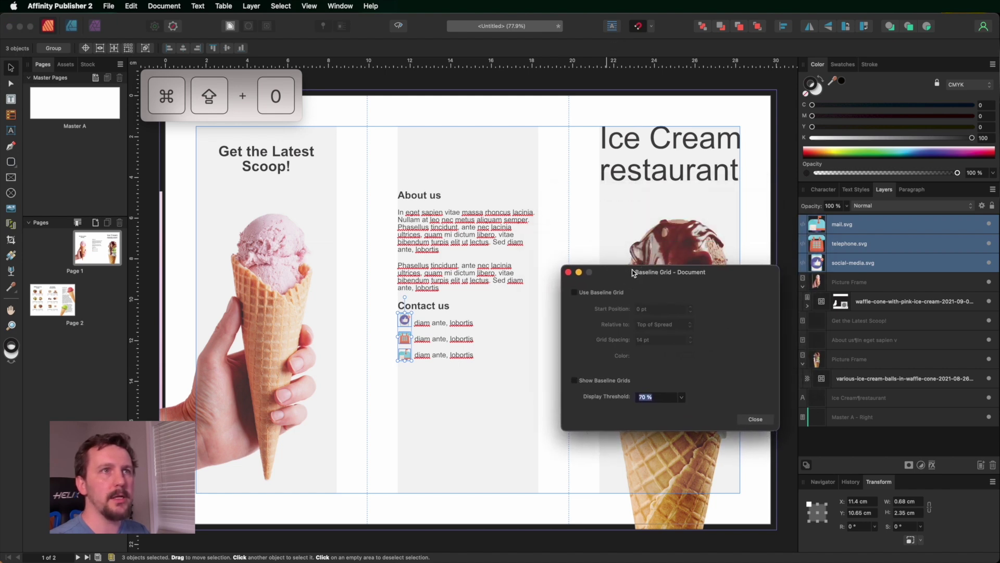
{"action": "left_click", "coordinate": [574, 293]}
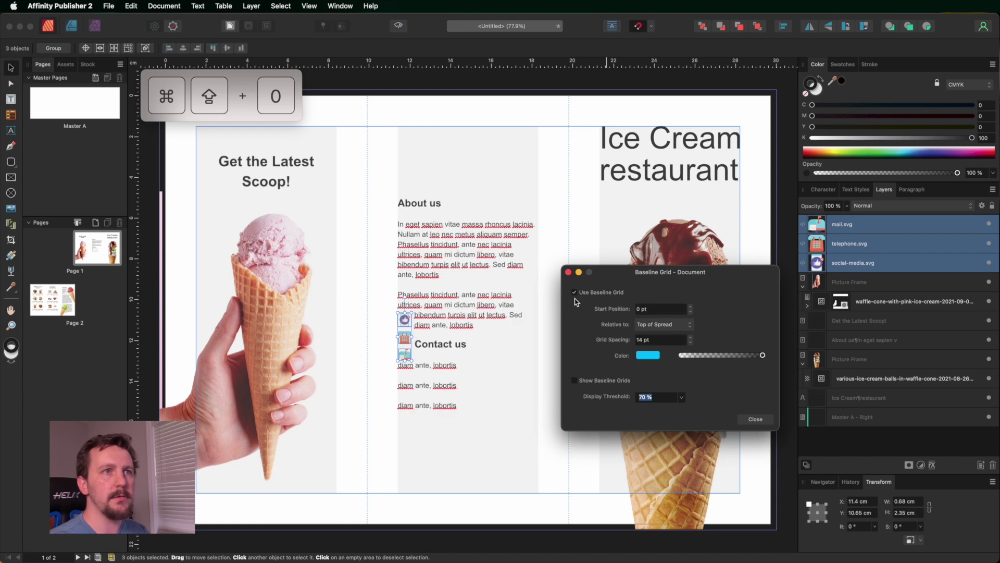
{"action": "left_click", "coordinate": [575, 381]}
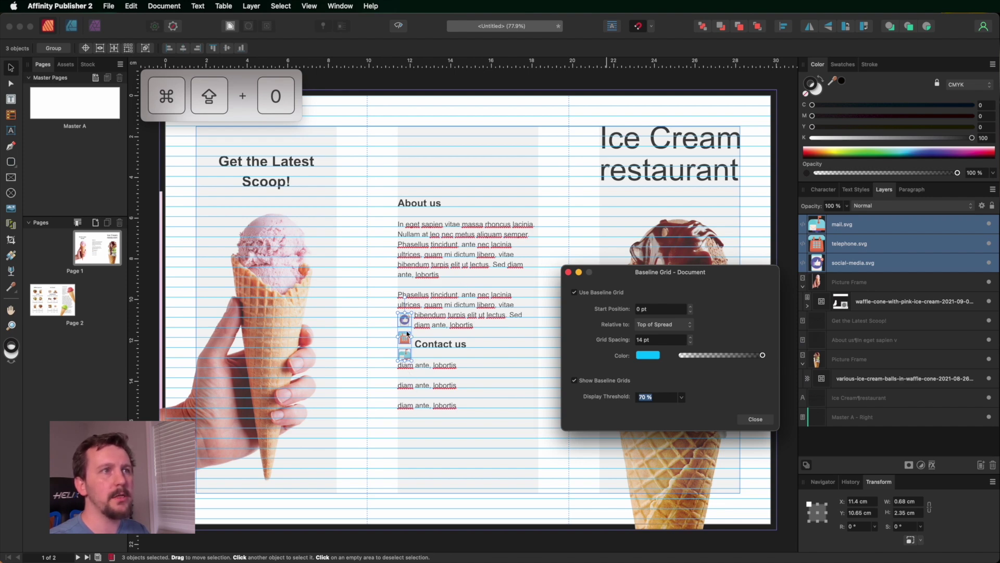
Move the three contact icons straight down beside their contact lines on page 1, and fine-tune the mail icon's vertical position
{"action": "left_click_drag", "start_coordinate": [409, 358], "coordinate": [410, 406]}
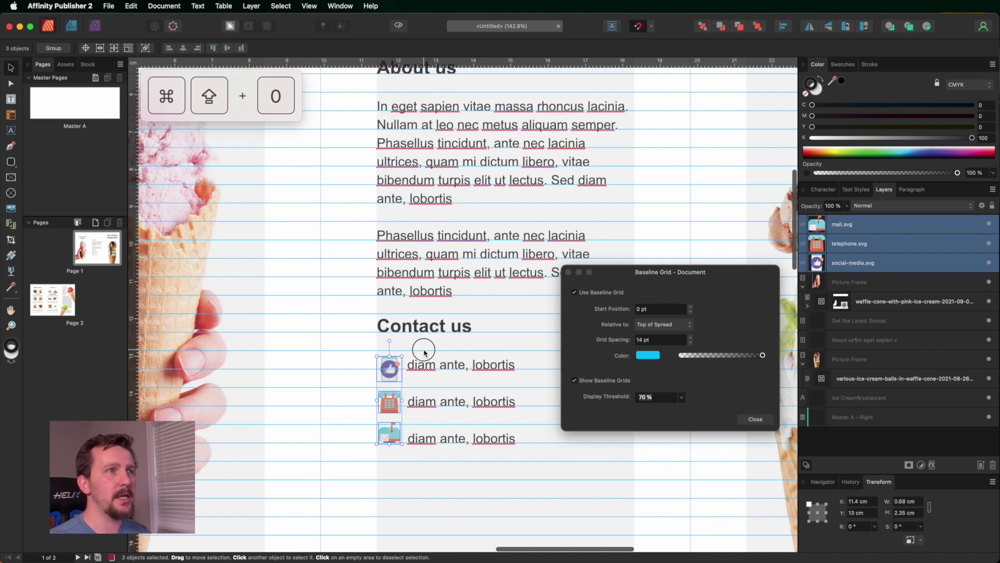
{"action": "left_click", "coordinate": [387, 431]}
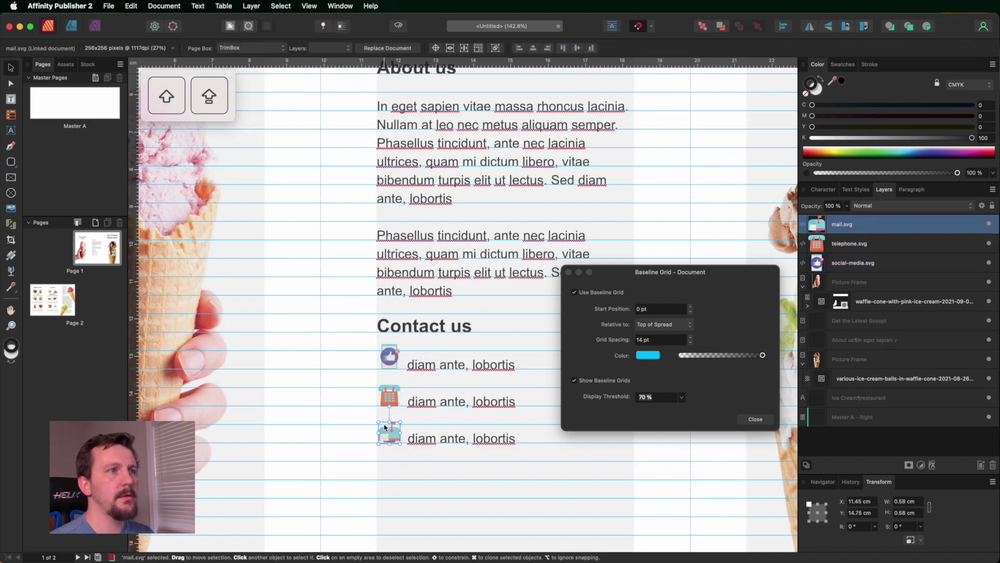
Hide the baseline grid lines while keeping the baseline grid in use, and finish the grid settings
{"action": "key", "text": "super+shift+0"}
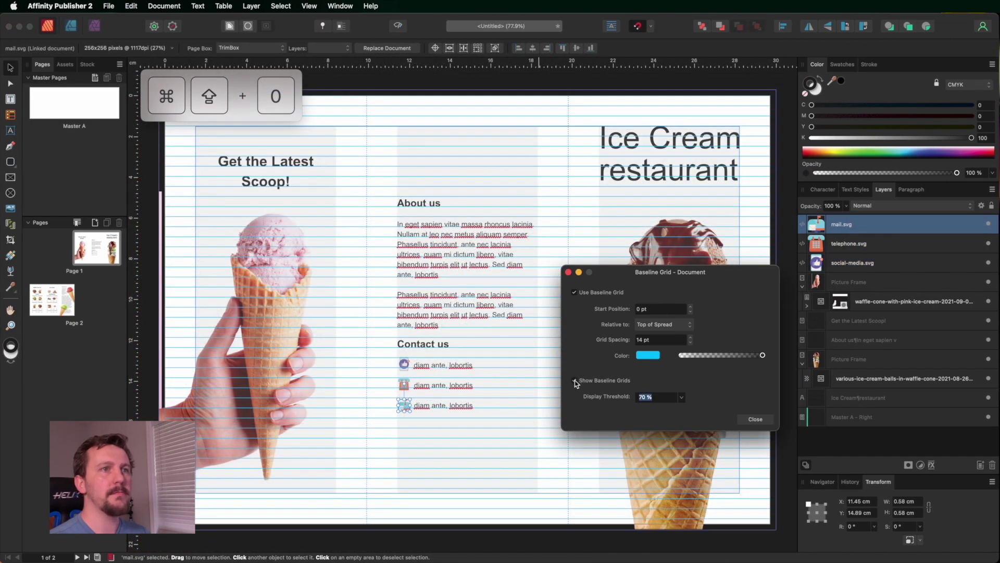
{"action": "left_click", "coordinate": [575, 381]}
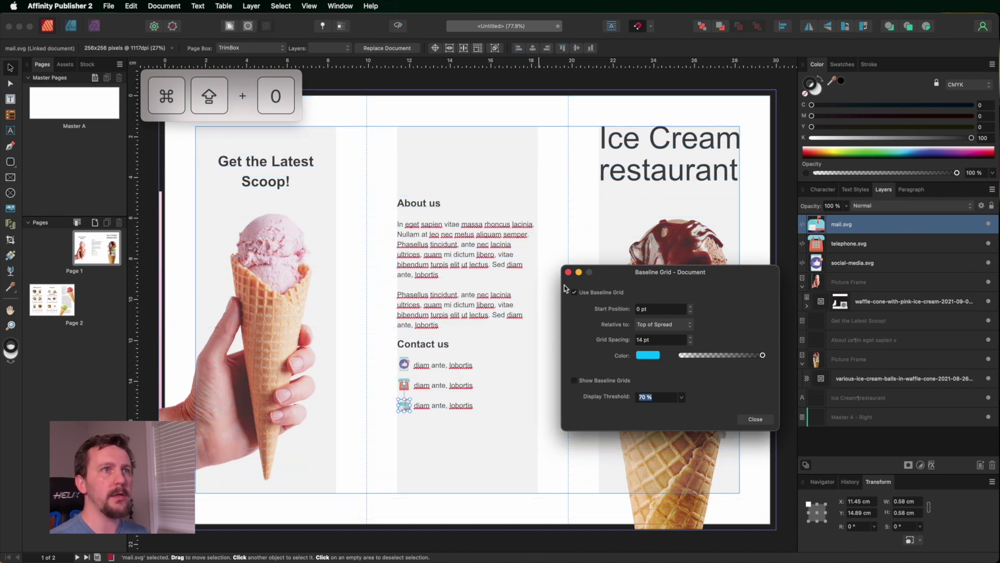
{"action": "left_click", "coordinate": [754, 420]}
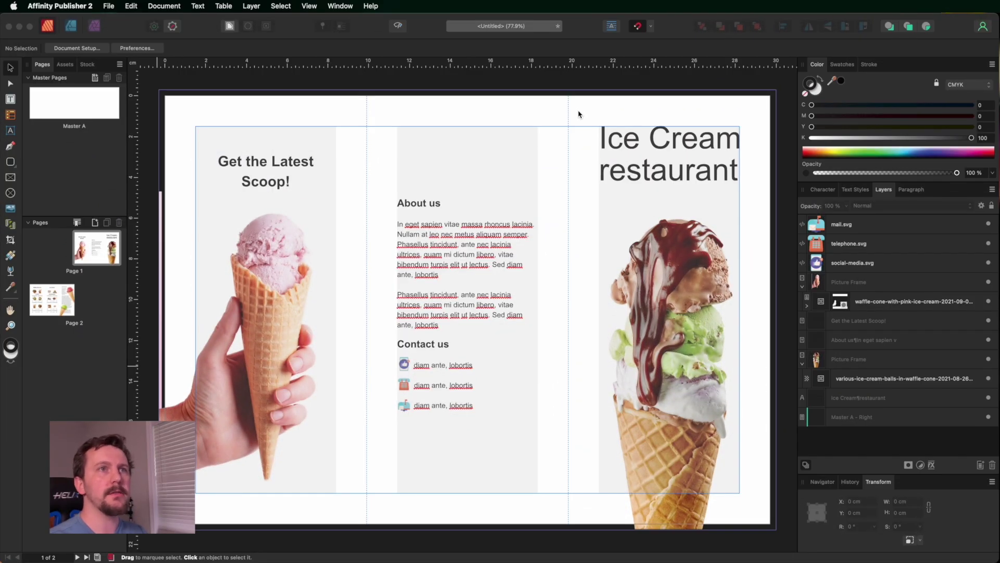
Switch to Finder and examine the font files inside the Visby CF v4.2 OTF folder of the Assets folder
{"action": "key", "text": "ctrl+Right"}
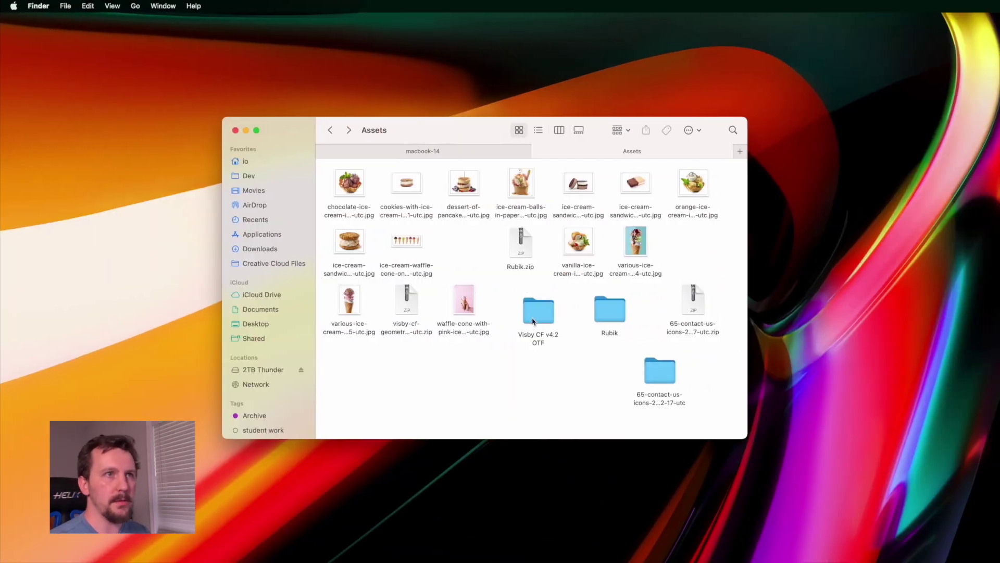
{"action": "left_click_drag", "start_coordinate": [534, 318], "coordinate": [530, 314]}
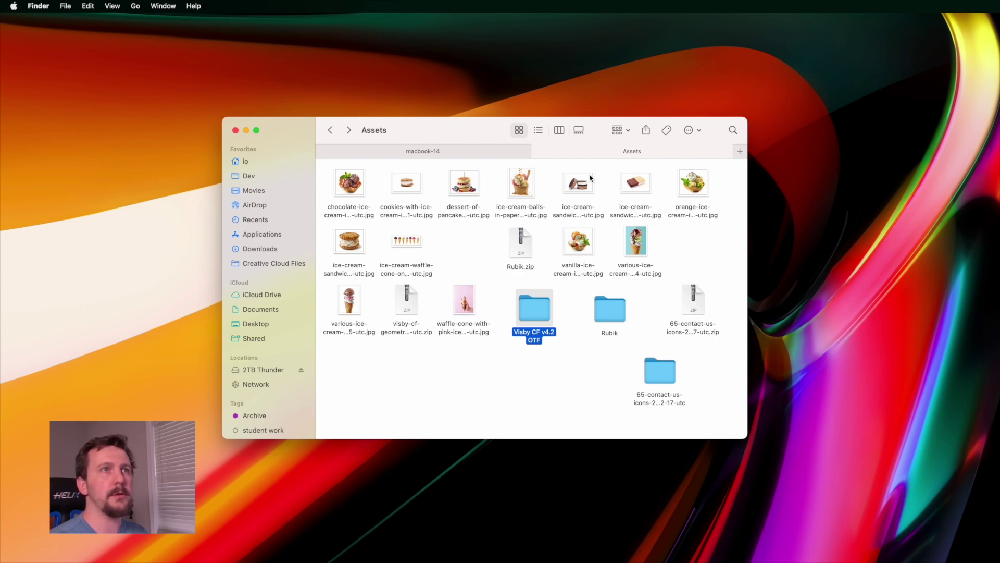
{"action": "left_click_drag", "start_coordinate": [600, 315], "coordinate": [588, 315]}
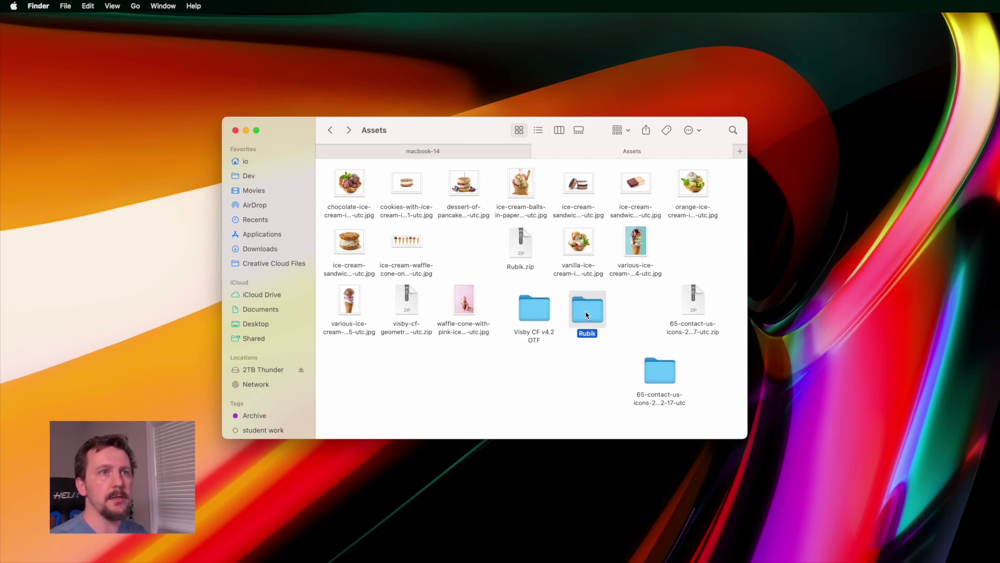
{"action": "double_click", "coordinate": [532, 311]}
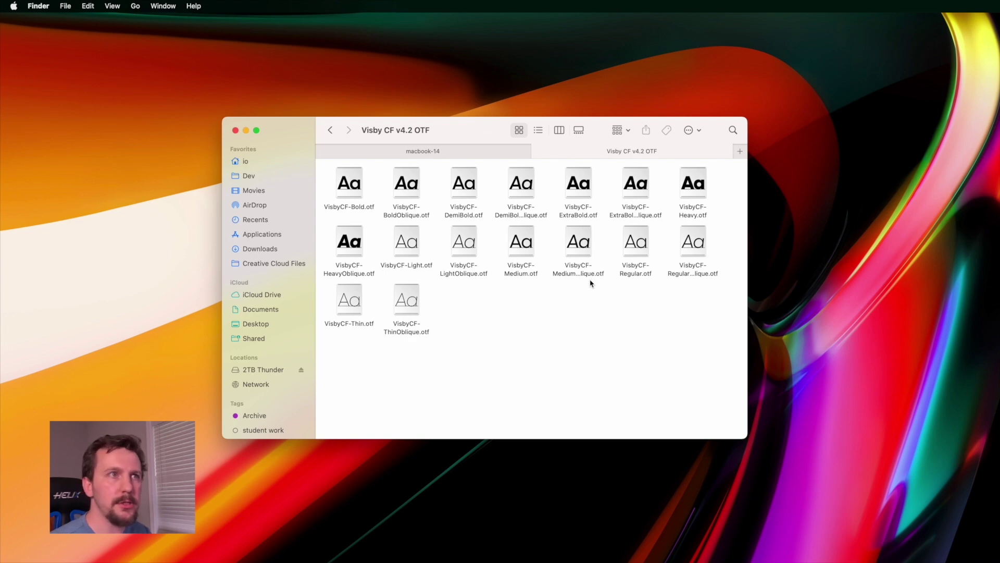
{"action": "left_click", "coordinate": [331, 131]}
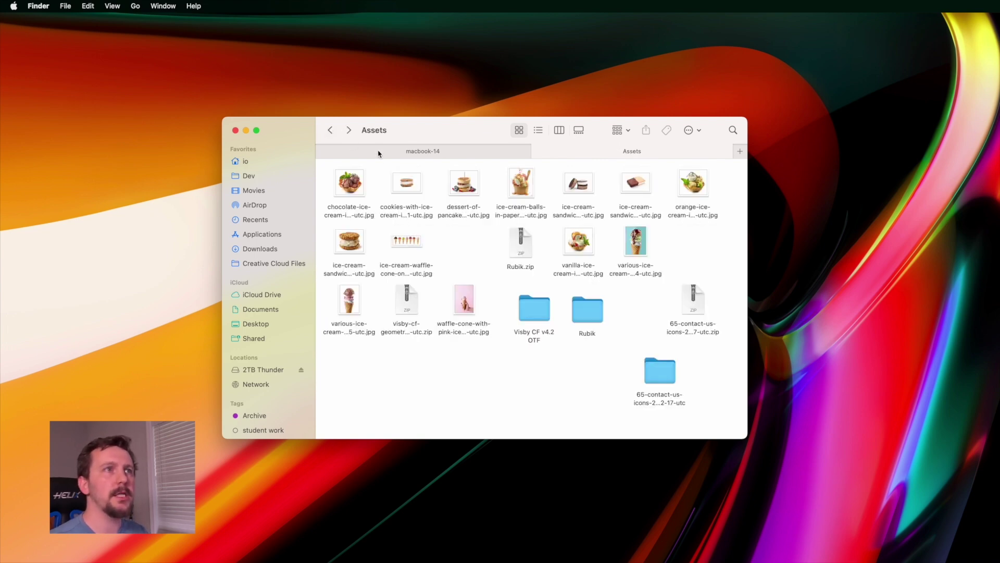
Examine the font files in the Rubik folder and its static subfolder
{"action": "left_click", "coordinate": [582, 313]}
{"action": "double_click", "coordinate": [584, 311]}
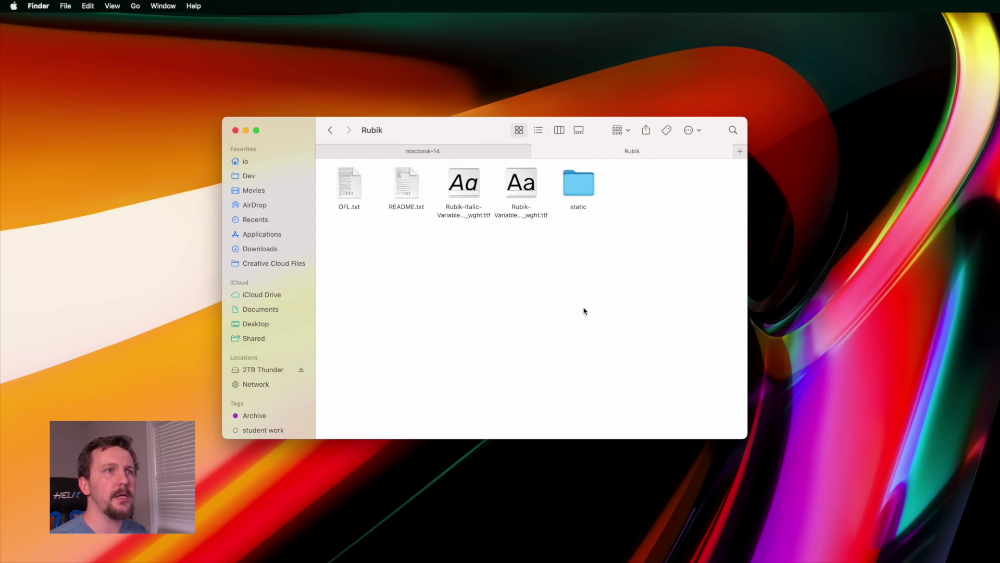
{"action": "double_click", "coordinate": [578, 184]}
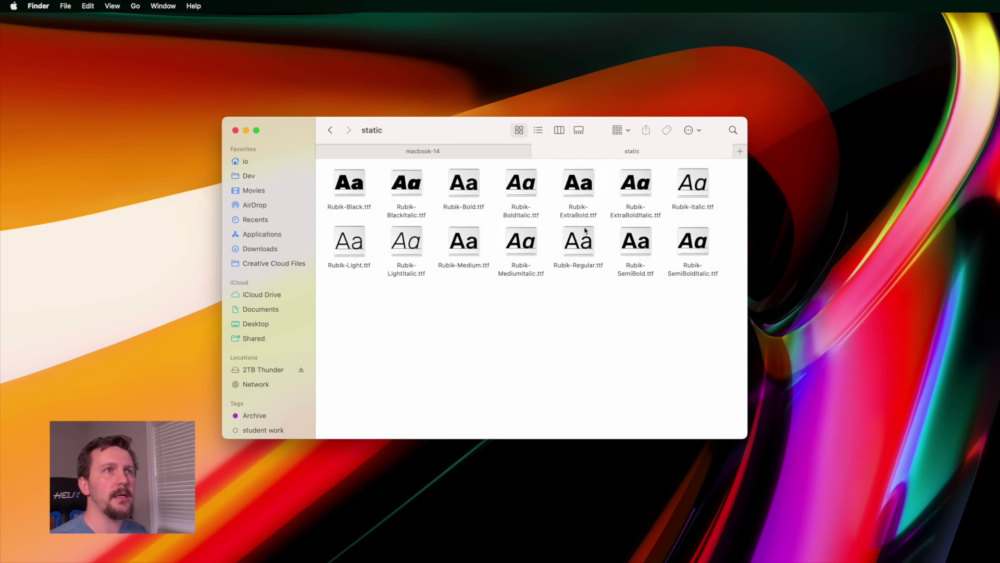
{"action": "left_click", "coordinate": [330, 130]}
Open both Rubik variable font files in Font Book, review their styles and validation report, and close them without installing
{"action": "left_click_drag", "start_coordinate": [547, 162], "coordinate": [462, 211]}
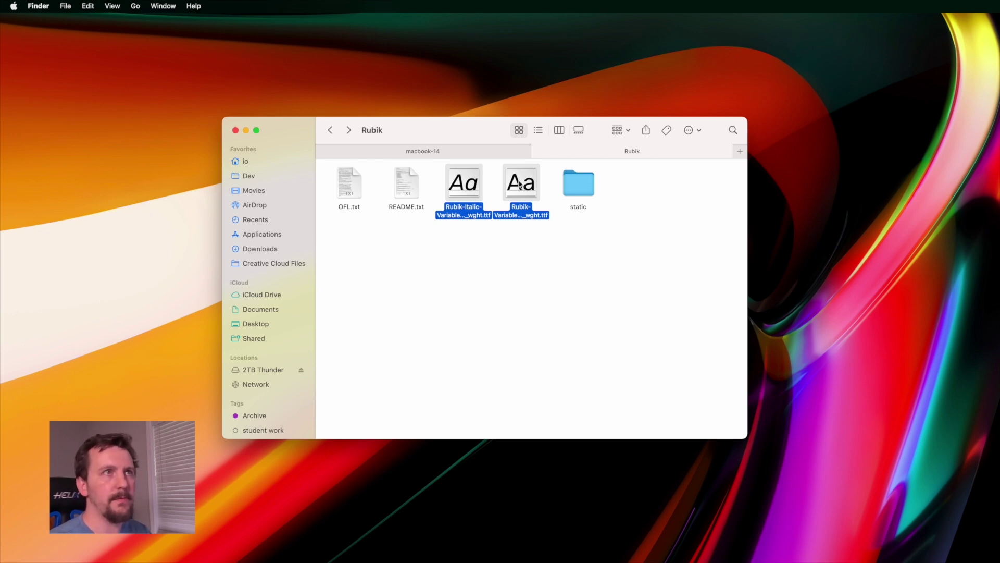
{"action": "right_click", "coordinate": [520, 184]}
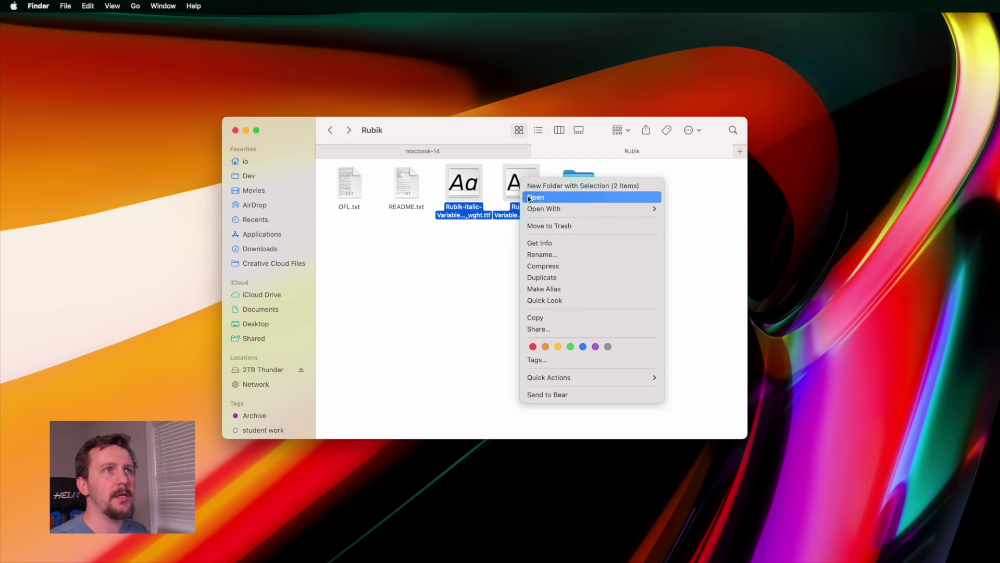
{"action": "left_click", "coordinate": [530, 199]}
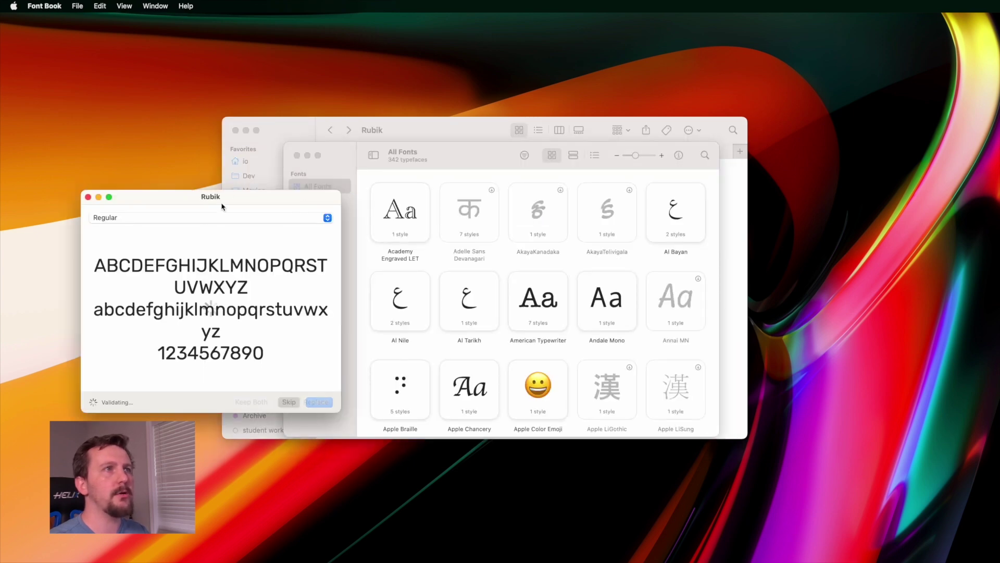
{"action": "left_click_drag", "start_coordinate": [263, 196], "coordinate": [268, 195]}
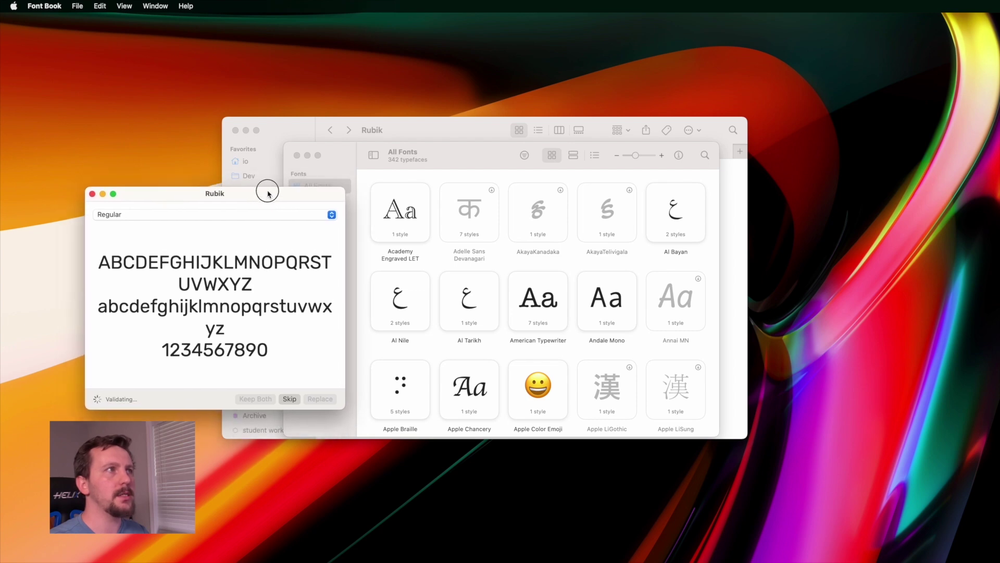
{"action": "left_click", "coordinate": [285, 218]}
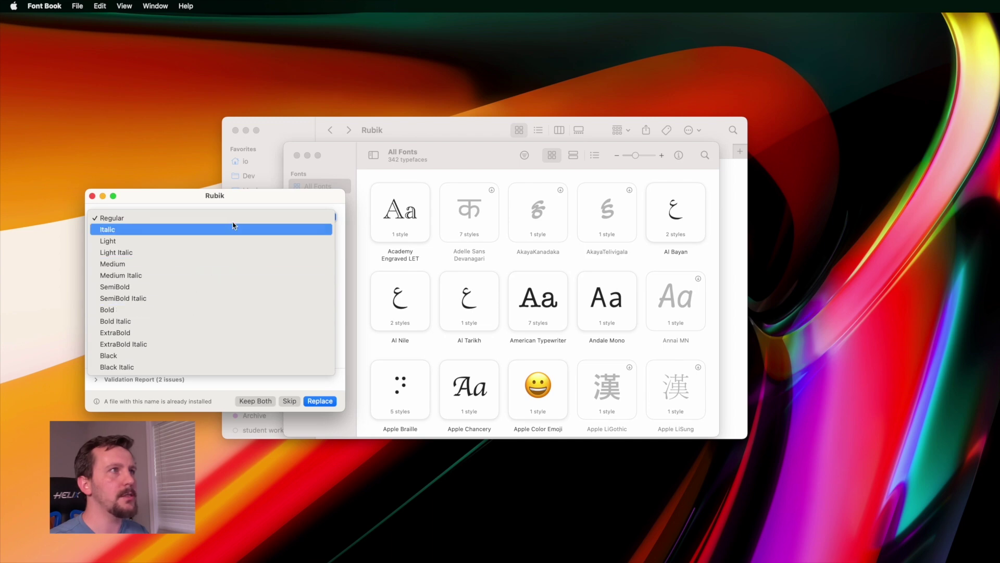
{"action": "left_click", "coordinate": [244, 201]}
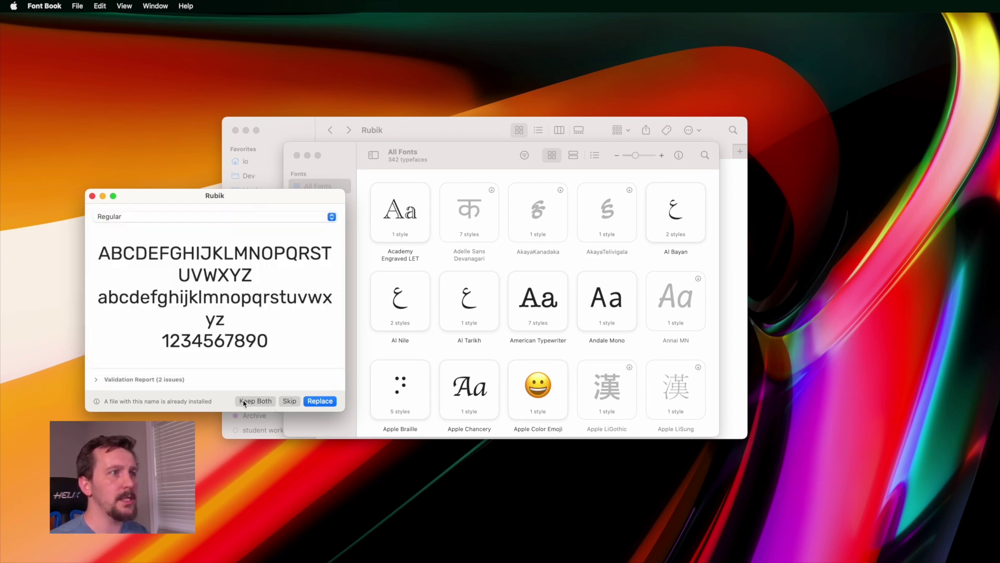
{"action": "left_click", "coordinate": [125, 379]}
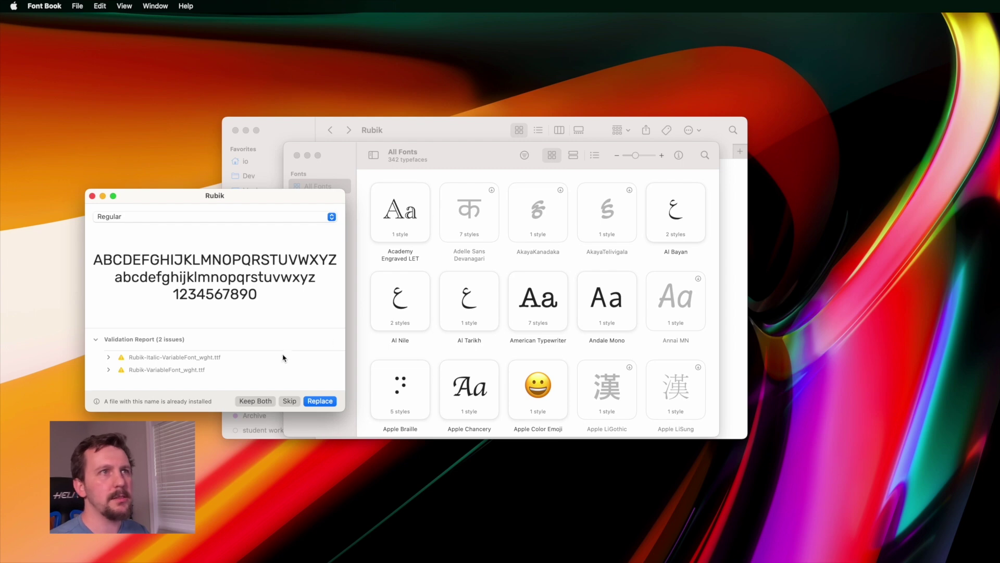
{"action": "left_click", "coordinate": [92, 195]}
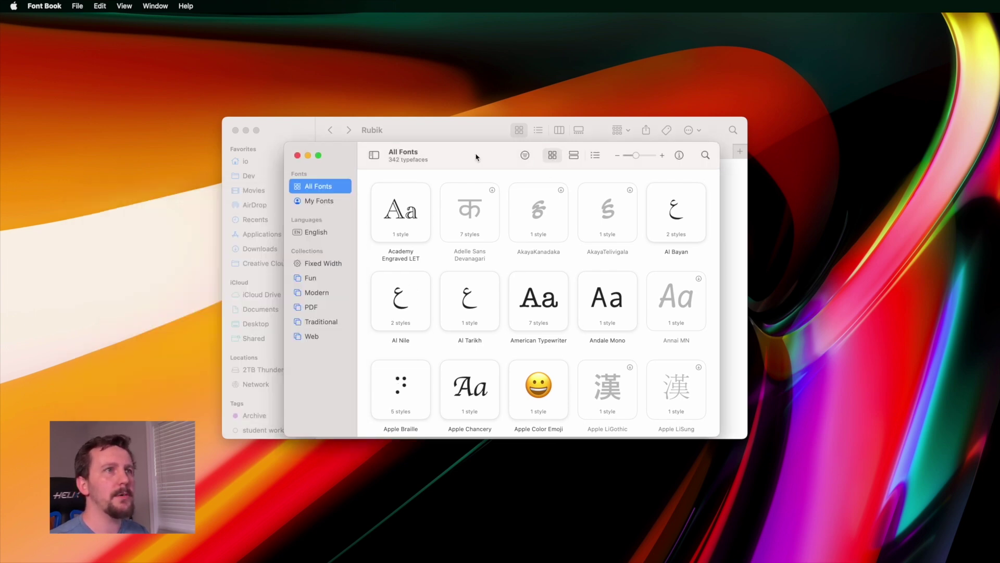
{"action": "key", "text": "super+q"}
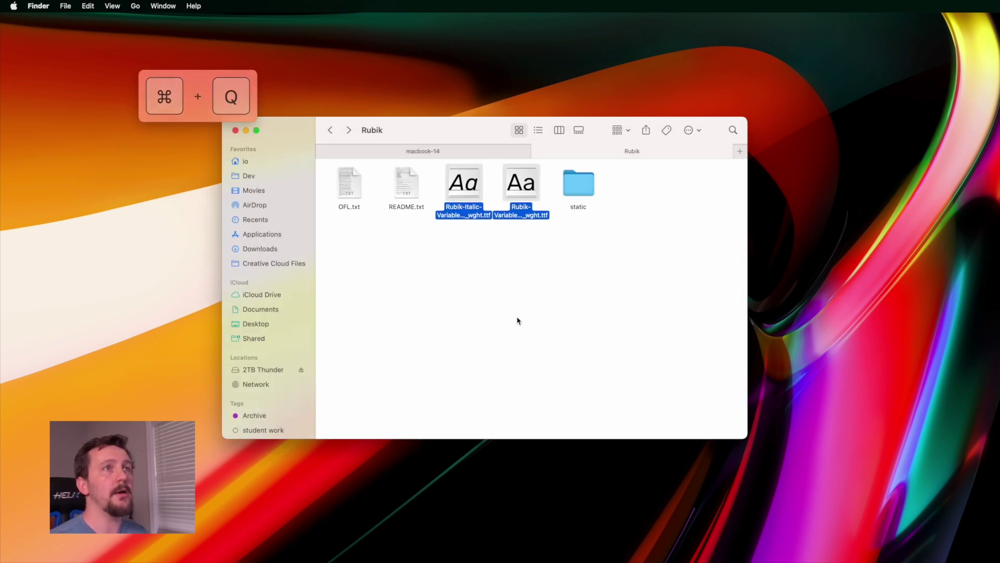
{"action": "left_click", "coordinate": [330, 130]}
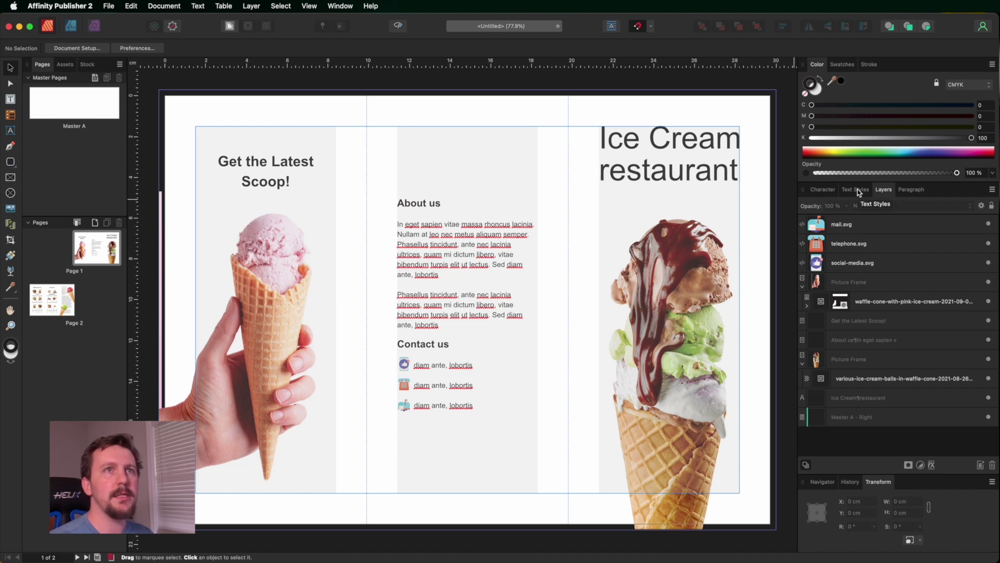
Switch to Affinity Publisher and edit the Heading 1 text style to use the Rubik font family with the Bold trait
{"action": "left_click_drag", "start_coordinate": [859, 192], "coordinate": [539, 204]}
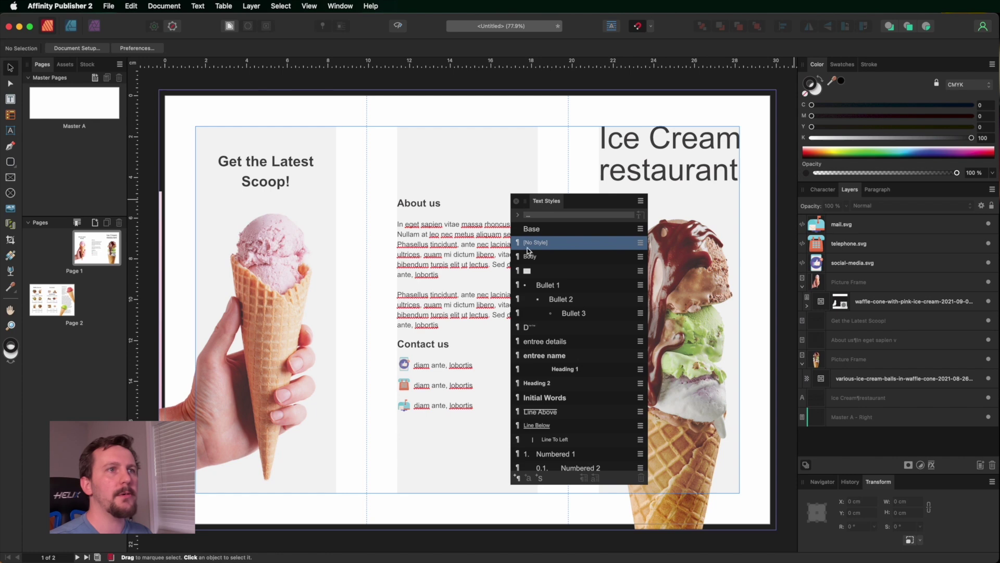
{"action": "right_click", "coordinate": [581, 370]}
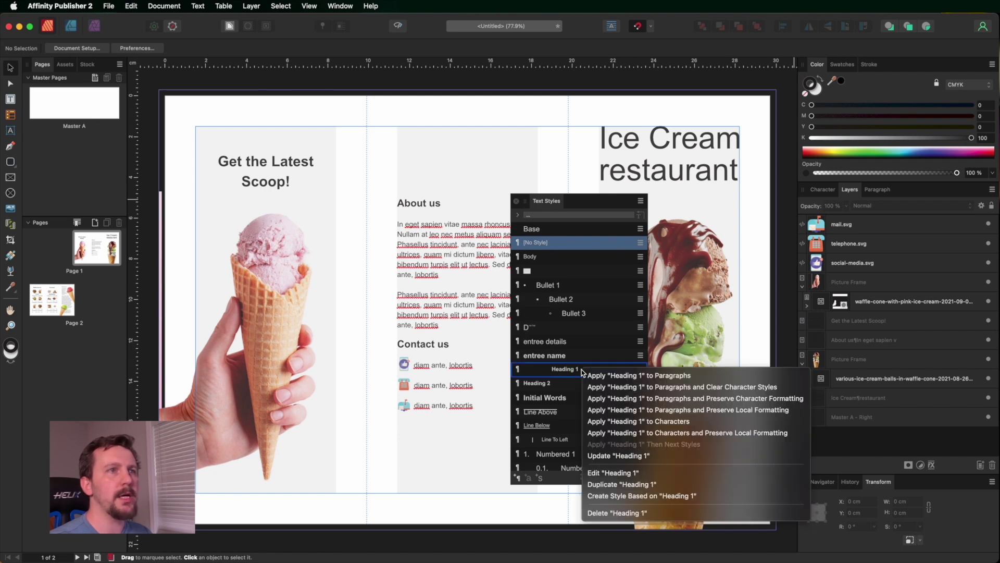
{"action": "left_click", "coordinate": [612, 475]}
{"action": "left_click", "coordinate": [463, 76]}
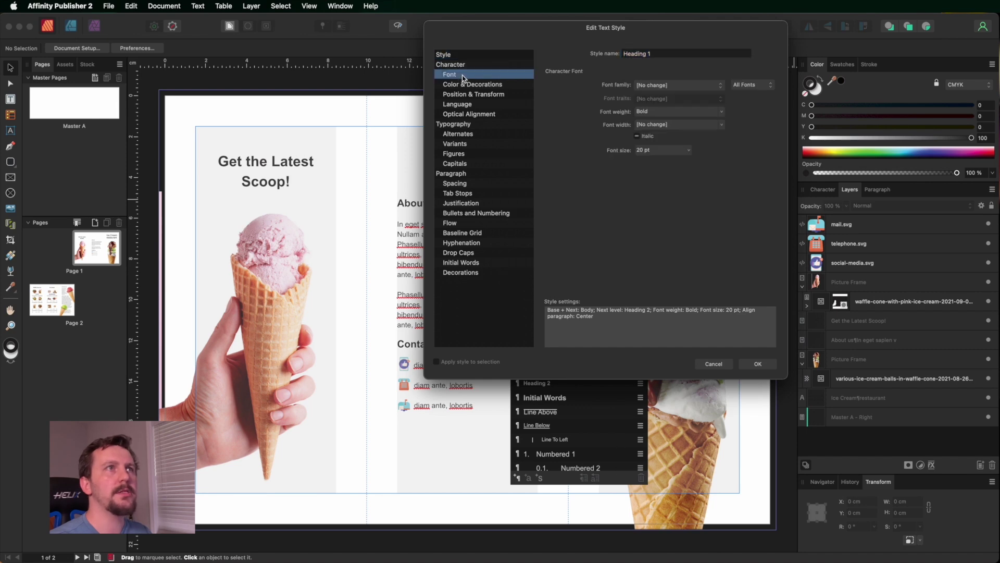
{"action": "left_click", "coordinate": [667, 86]}
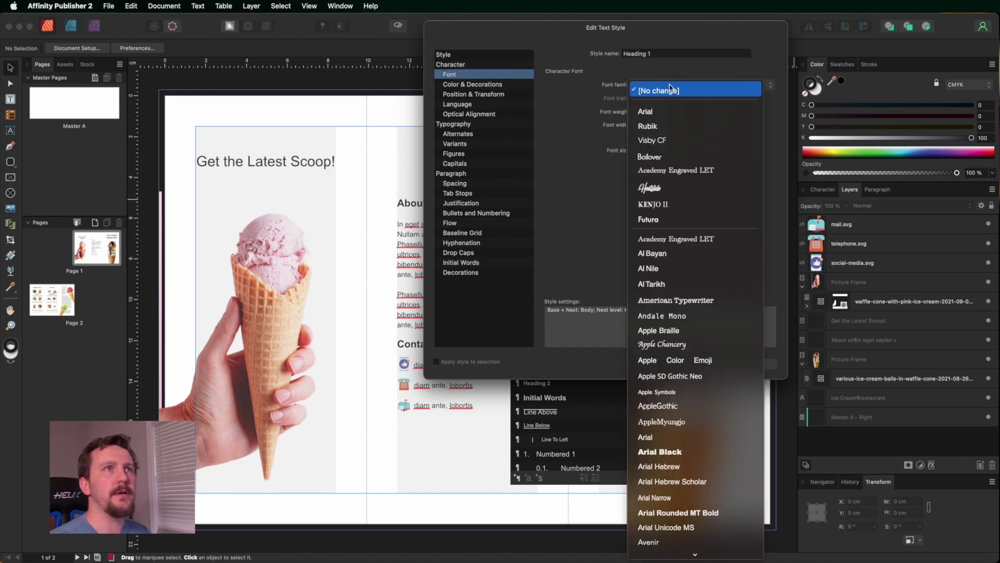
{"action": "left_click", "coordinate": [662, 127]}
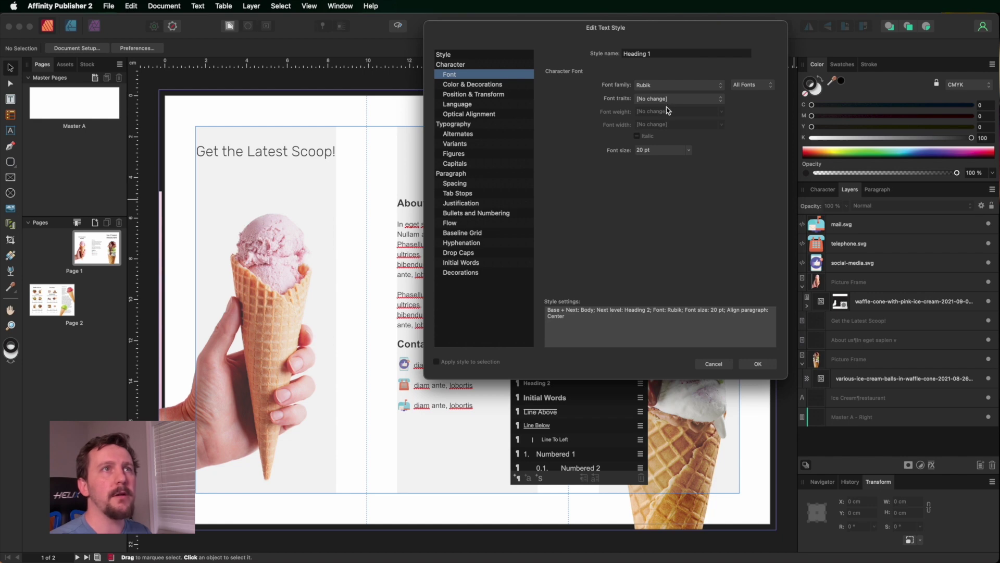
{"action": "left_click", "coordinate": [664, 99]}
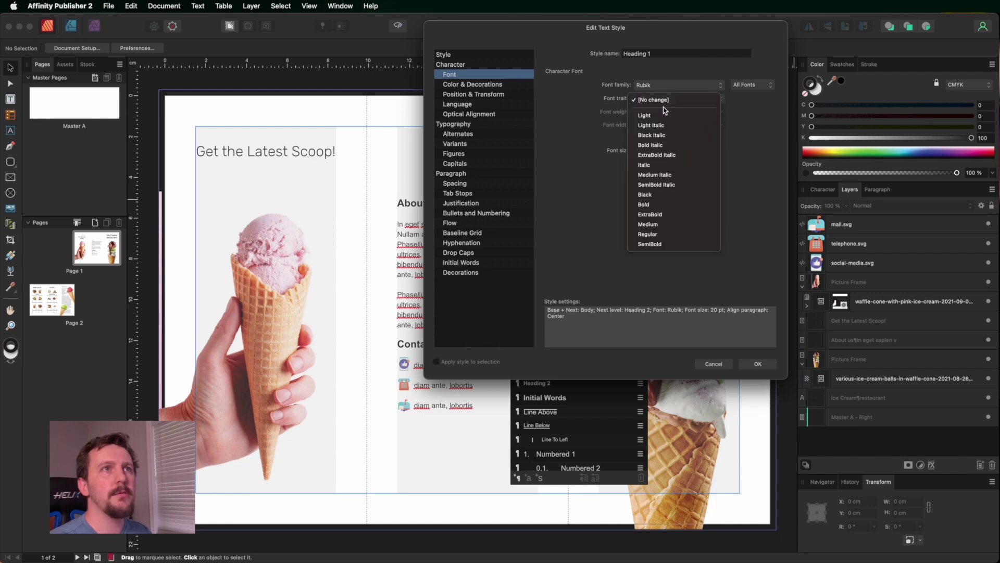
{"action": "left_click", "coordinate": [651, 204]}
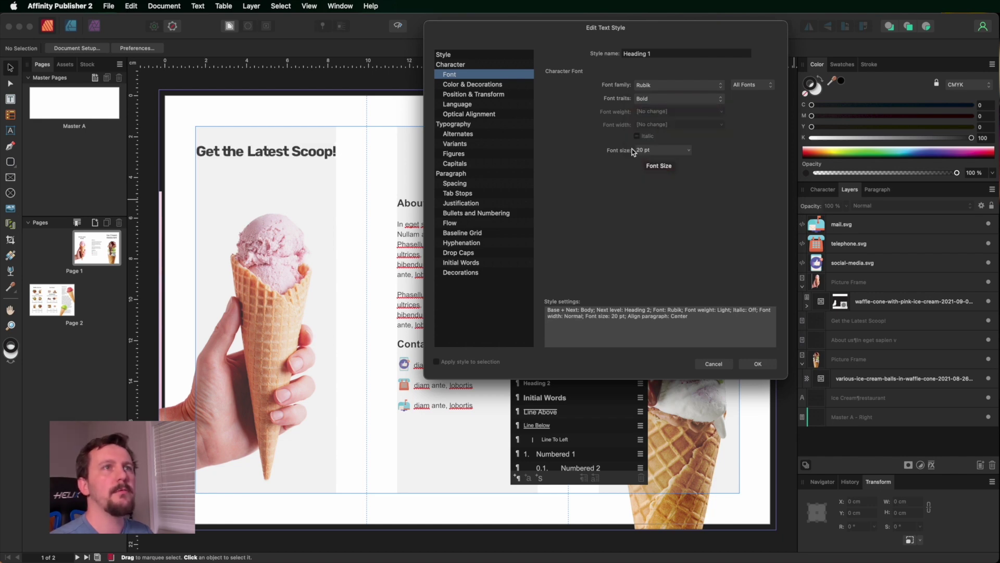
Set the Heading 1 style's tracking to 5 ‰ and its capitals to All caps
{"action": "left_click", "coordinate": [461, 85]}
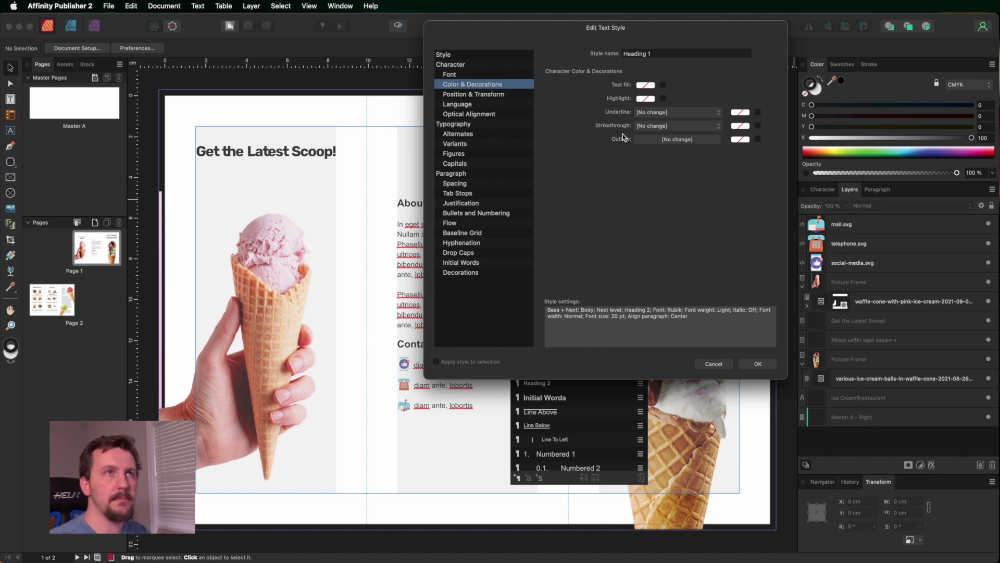
{"action": "left_click", "coordinate": [481, 96]}
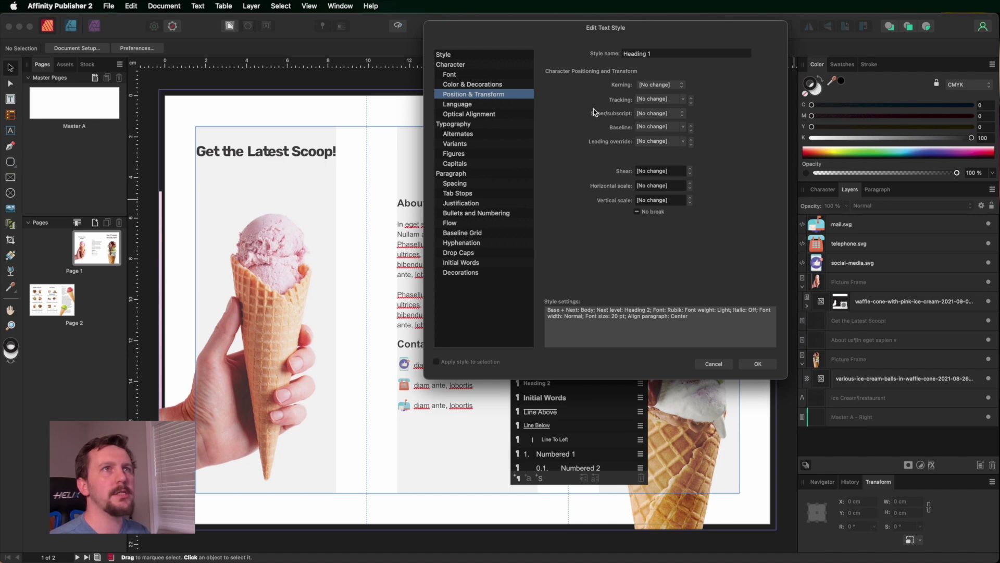
{"action": "left_click", "coordinate": [682, 100]}
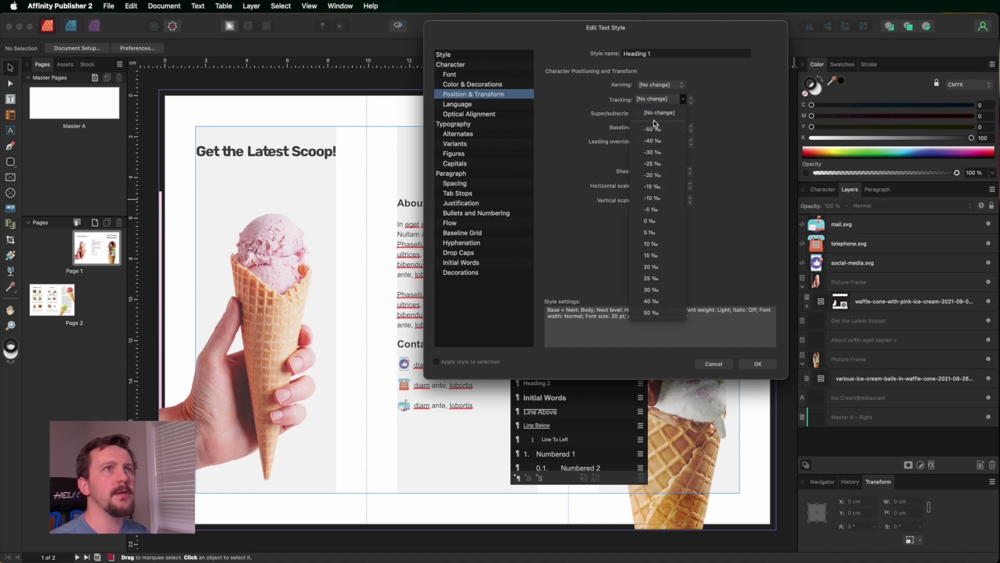
{"action": "left_click", "coordinate": [654, 233]}
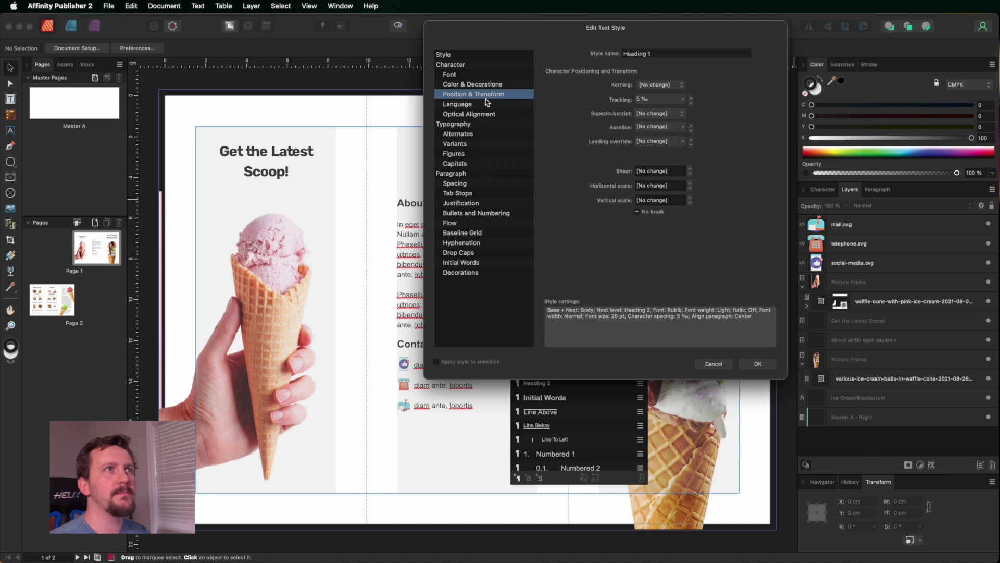
{"action": "left_click", "coordinate": [454, 164]}
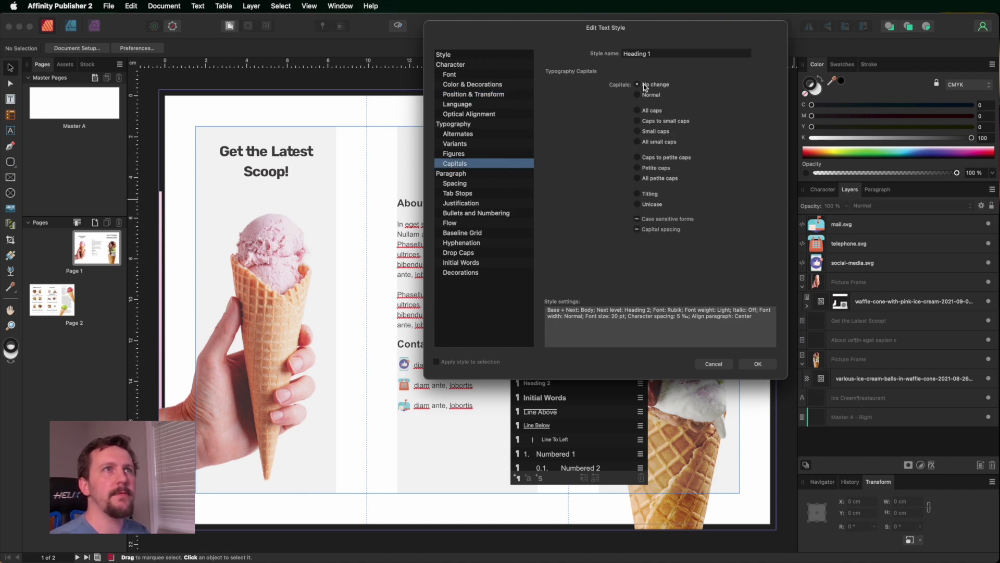
{"action": "left_click", "coordinate": [640, 112]}
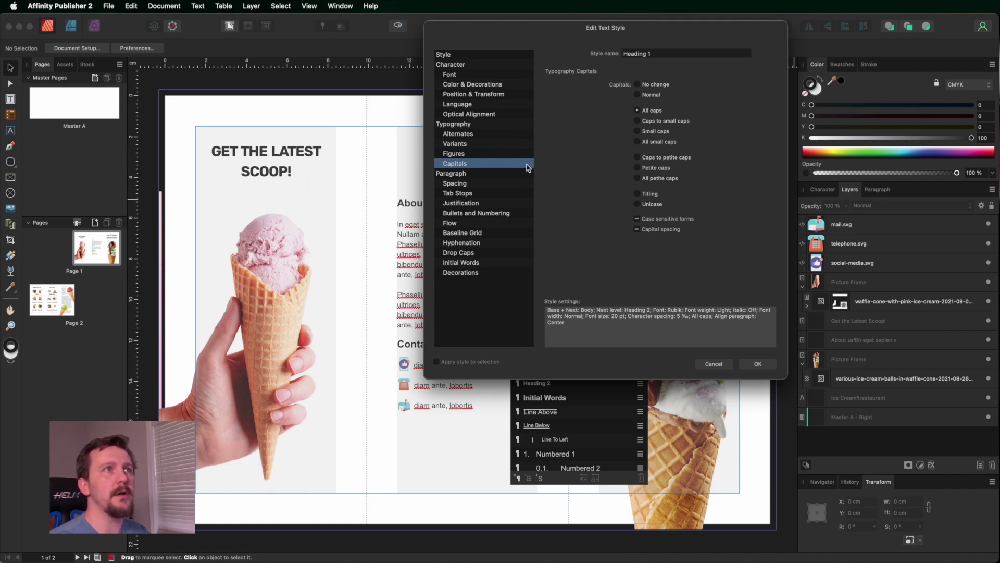
Give the Heading 1 style left alignment and a 16 pt font size, and save the style
{"action": "left_click", "coordinate": [461, 183]}
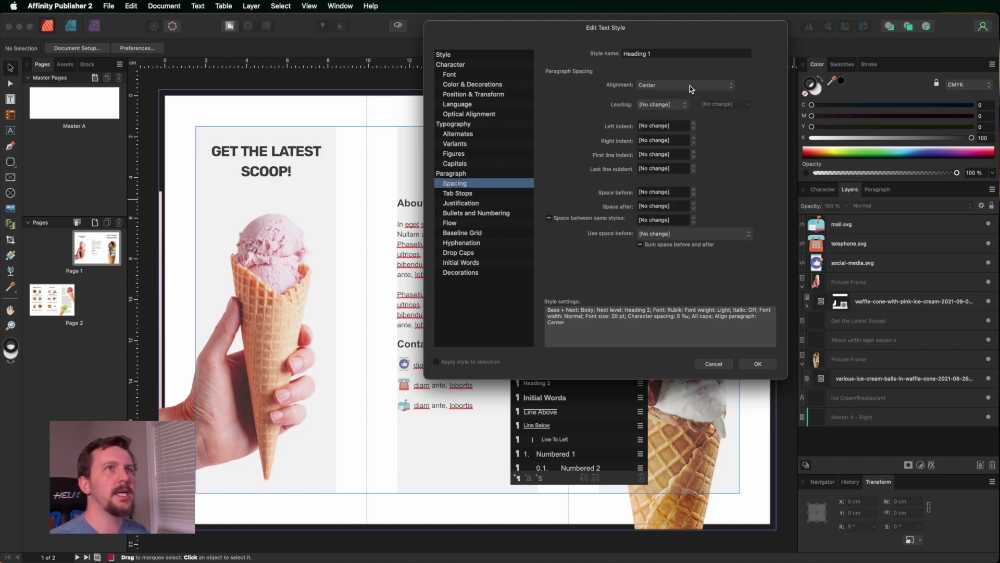
{"action": "left_click", "coordinate": [663, 86]}
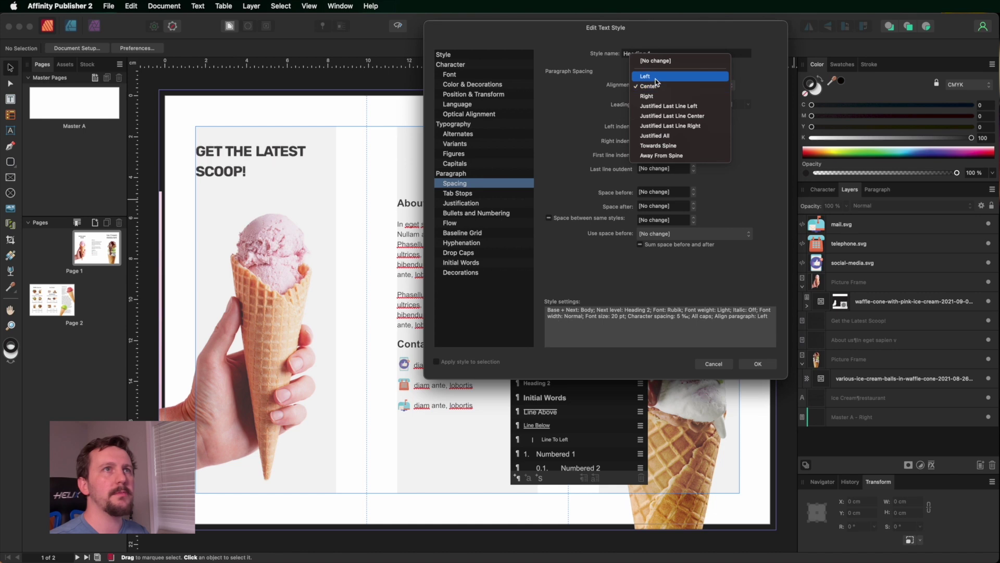
{"action": "left_click", "coordinate": [657, 77]}
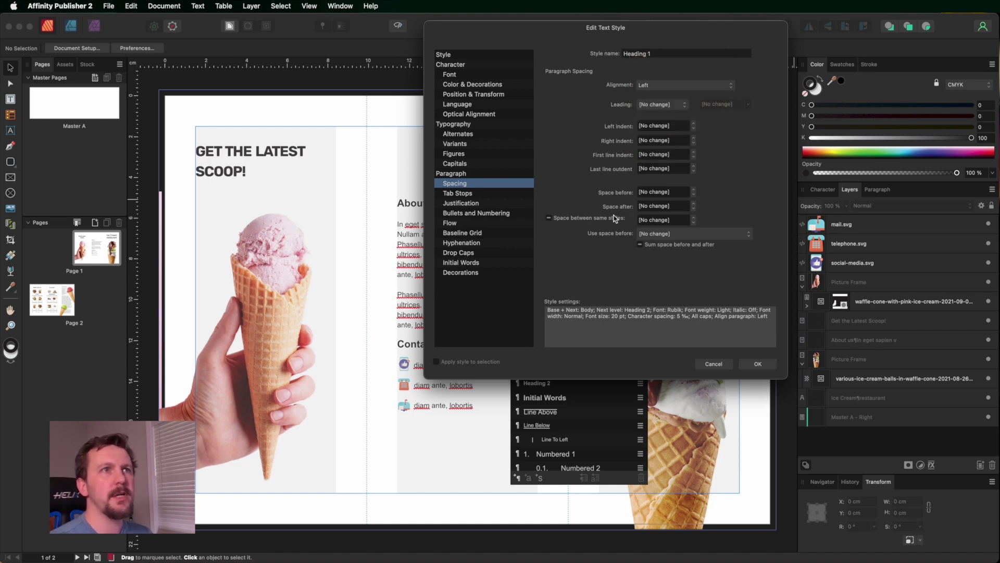
{"action": "left_click", "coordinate": [456, 194]}
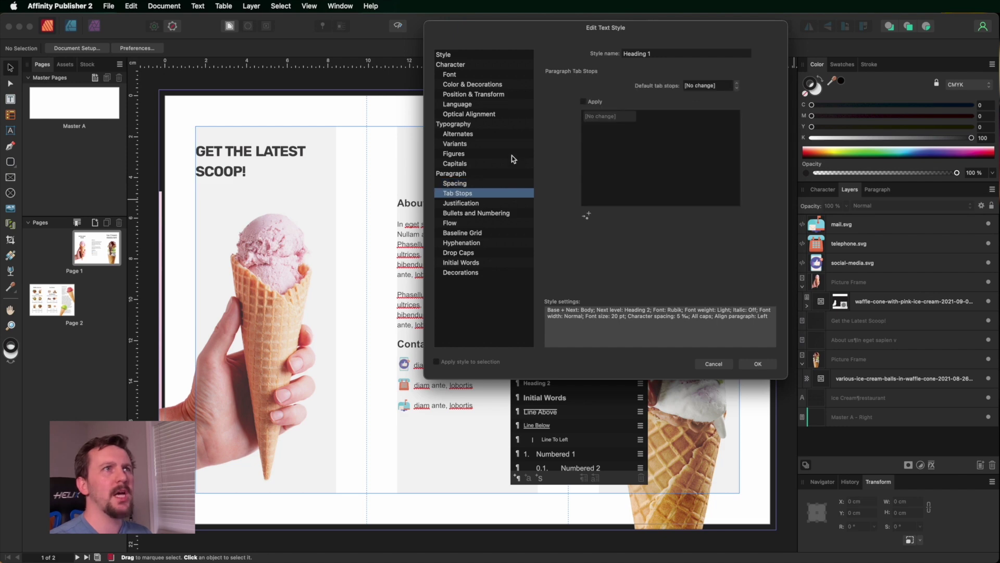
{"action": "left_click", "coordinate": [450, 75]}
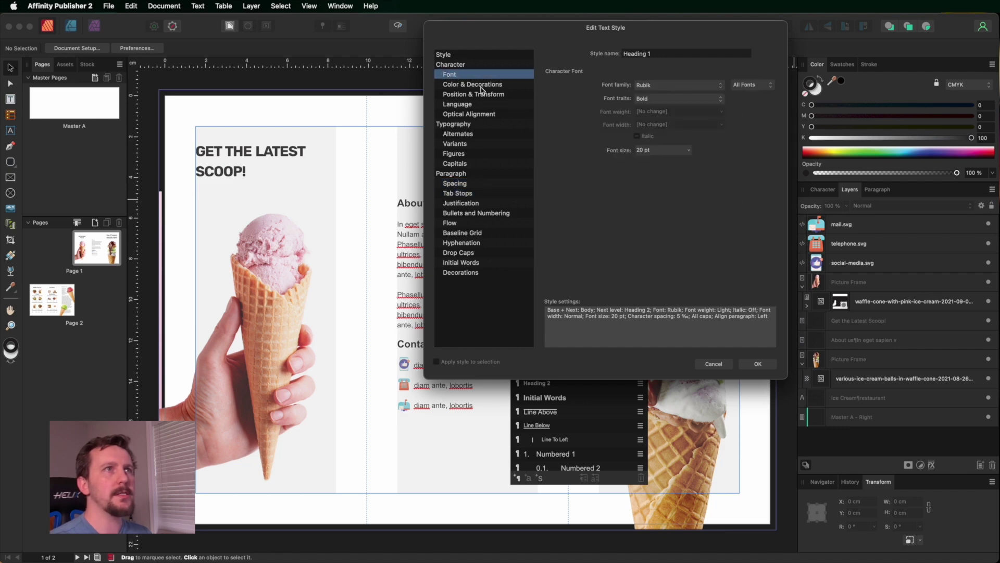
{"action": "left_click", "coordinate": [689, 150]}
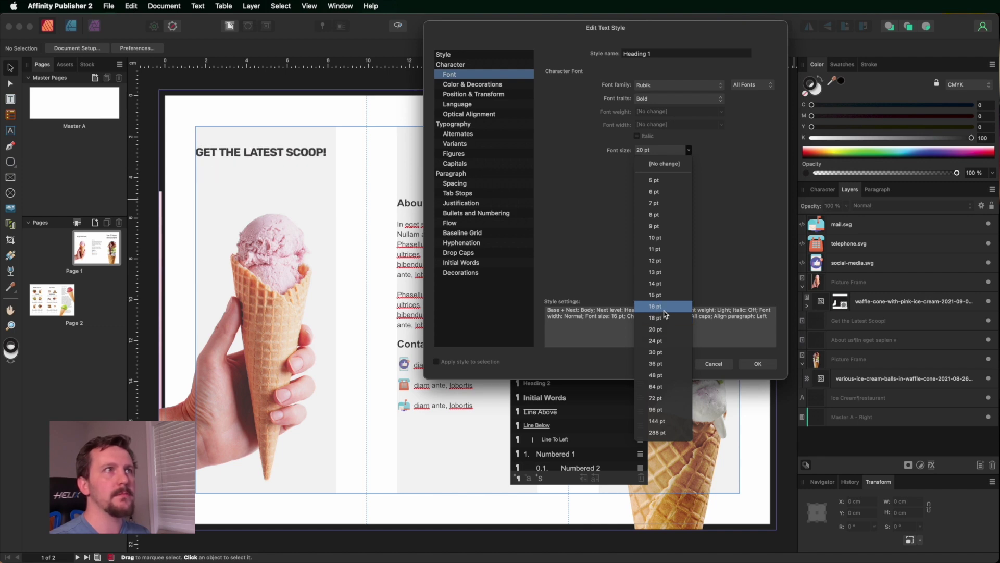
{"action": "left_click", "coordinate": [666, 314]}
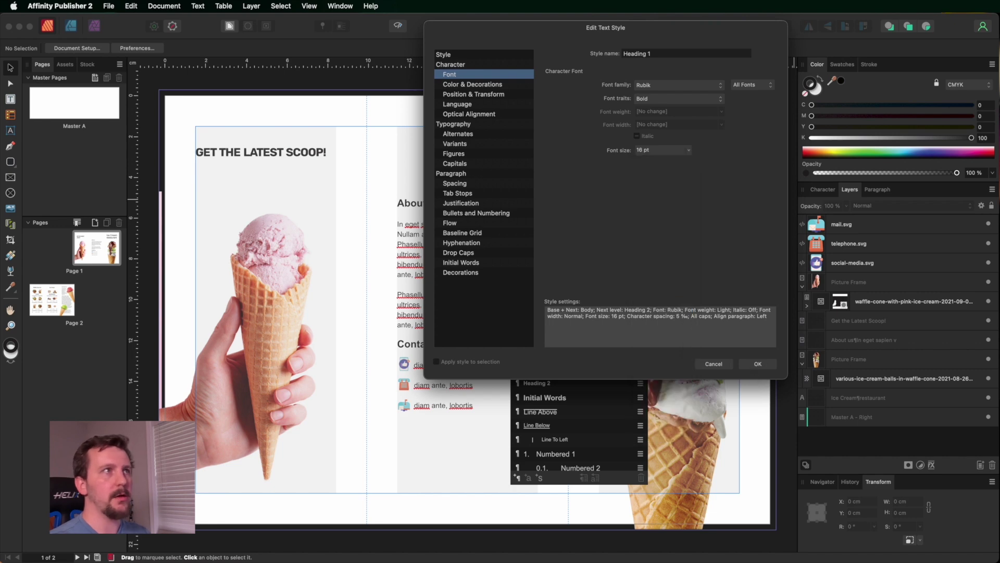
{"action": "left_click", "coordinate": [756, 364]}
Move the "Get the Latest Scoop!" text frame down to a Y position of about 3.06 cm
{"action": "left_click", "coordinate": [266, 182]}
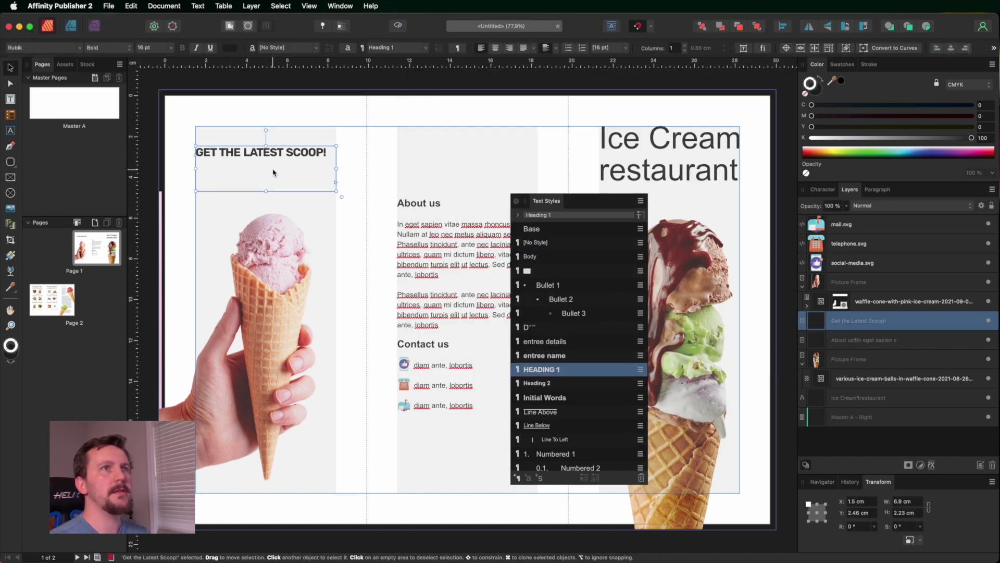
{"action": "left_click", "coordinate": [284, 155]}
{"action": "left_click_drag", "start_coordinate": [284, 155], "coordinate": [286, 166]}
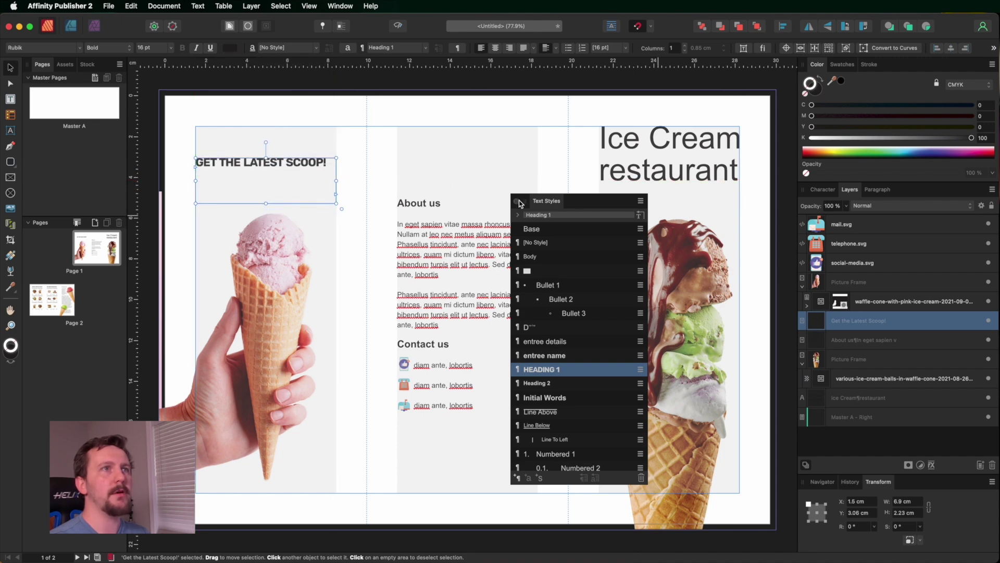
Edit the Heading 2 text style to use the Rubik font family with the SemiBold trait
{"action": "left_click_drag", "start_coordinate": [573, 202], "coordinate": [659, 193]}
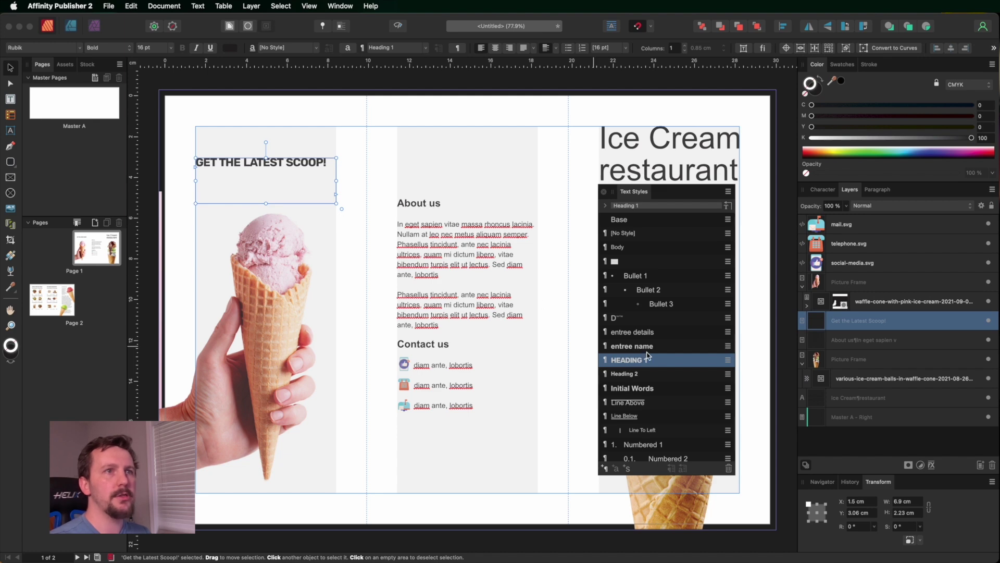
{"action": "right_click", "coordinate": [655, 374]}
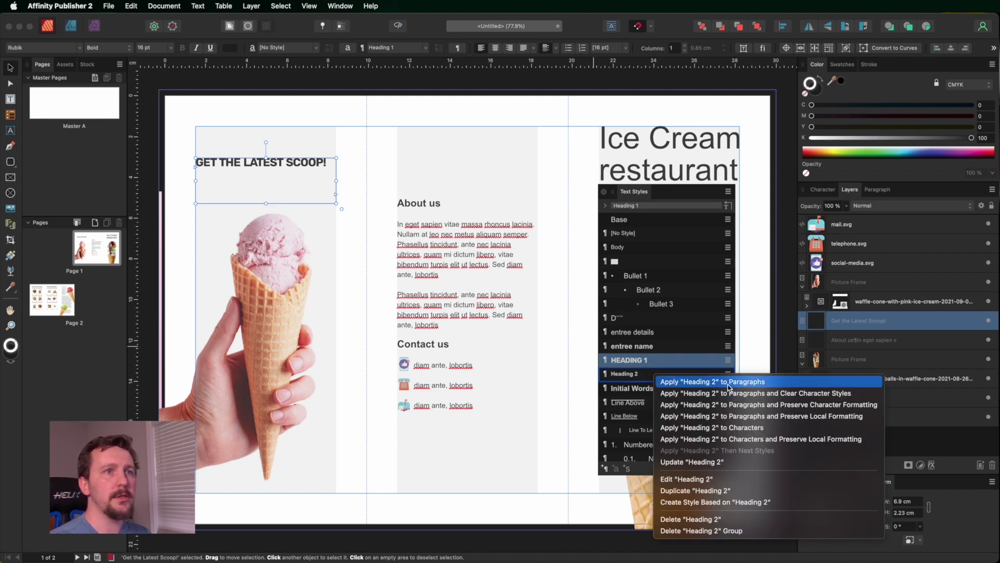
{"action": "left_click", "coordinate": [672, 455]}
{"action": "left_click_drag", "start_coordinate": [537, 46], "coordinate": [627, 94]}
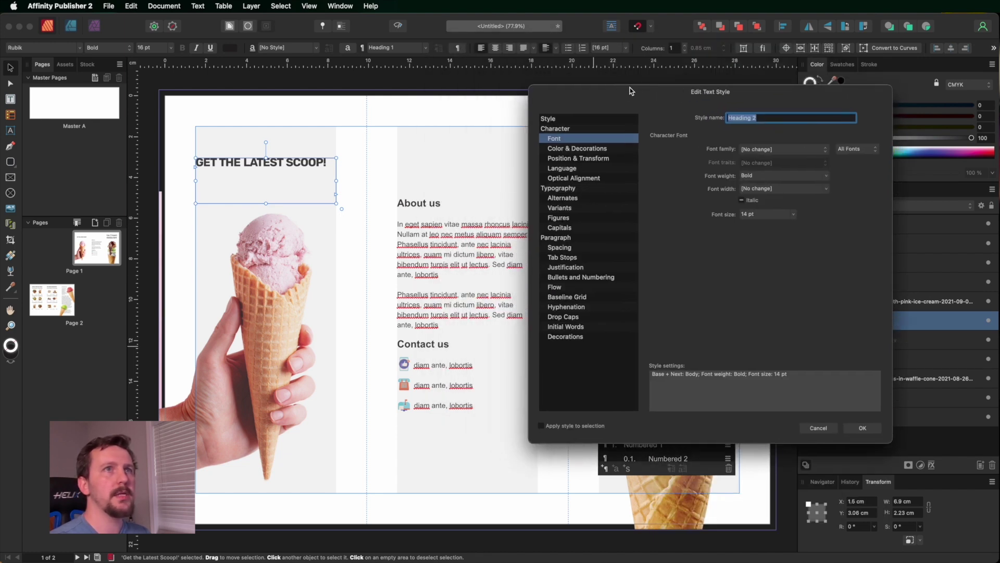
{"action": "left_click", "coordinate": [778, 150]}
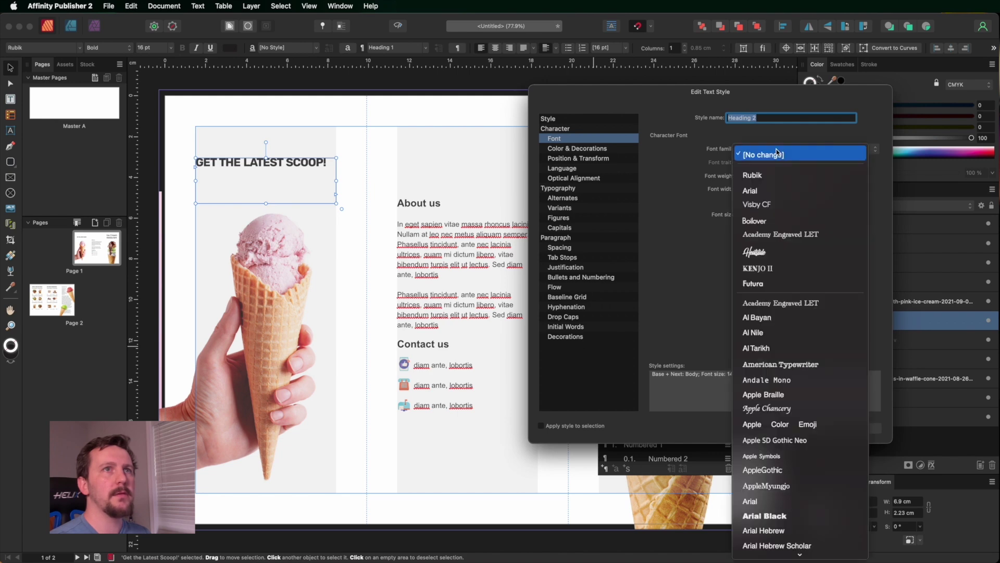
{"action": "left_click", "coordinate": [765, 173]}
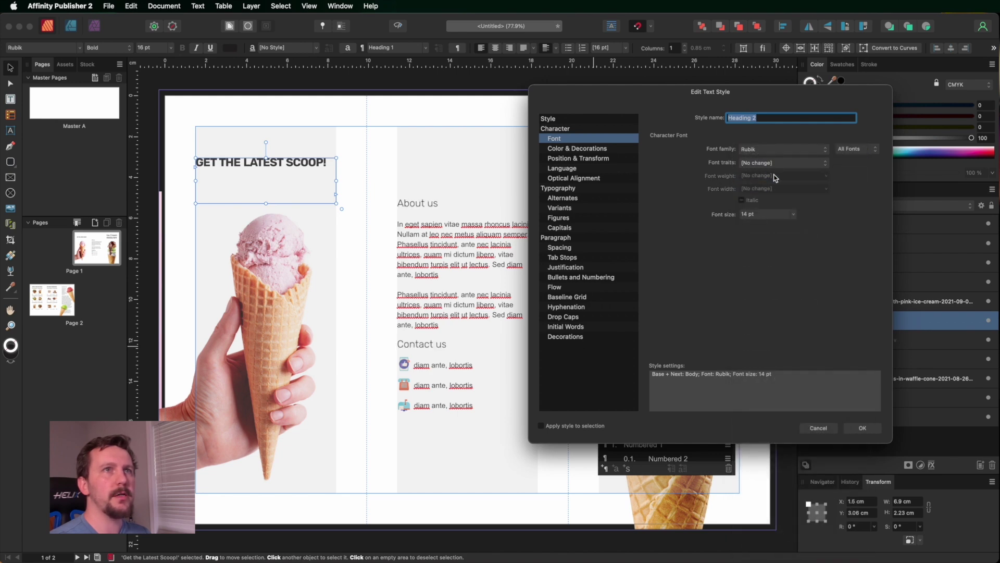
{"action": "left_click", "coordinate": [772, 164]}
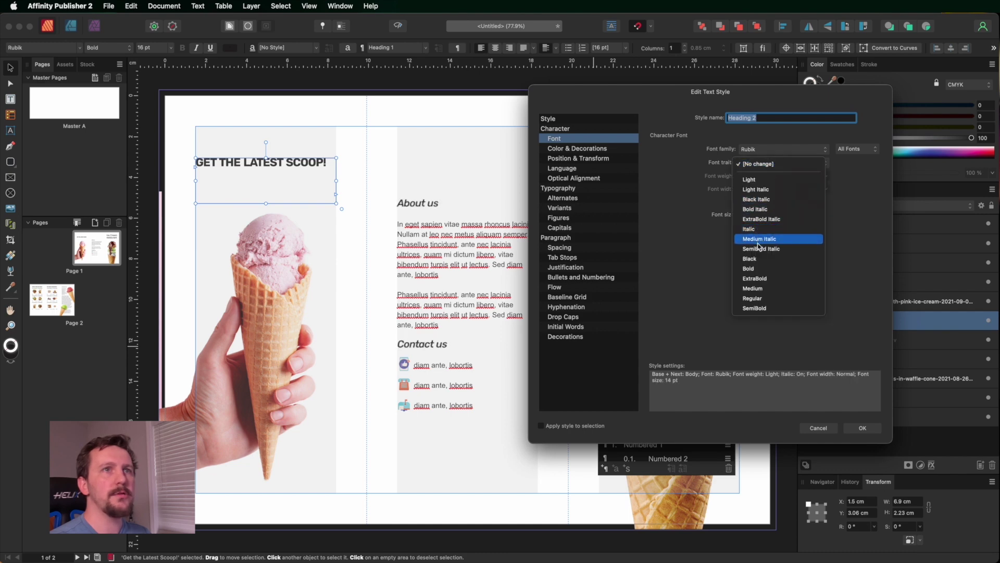
{"action": "left_click", "coordinate": [765, 308]}
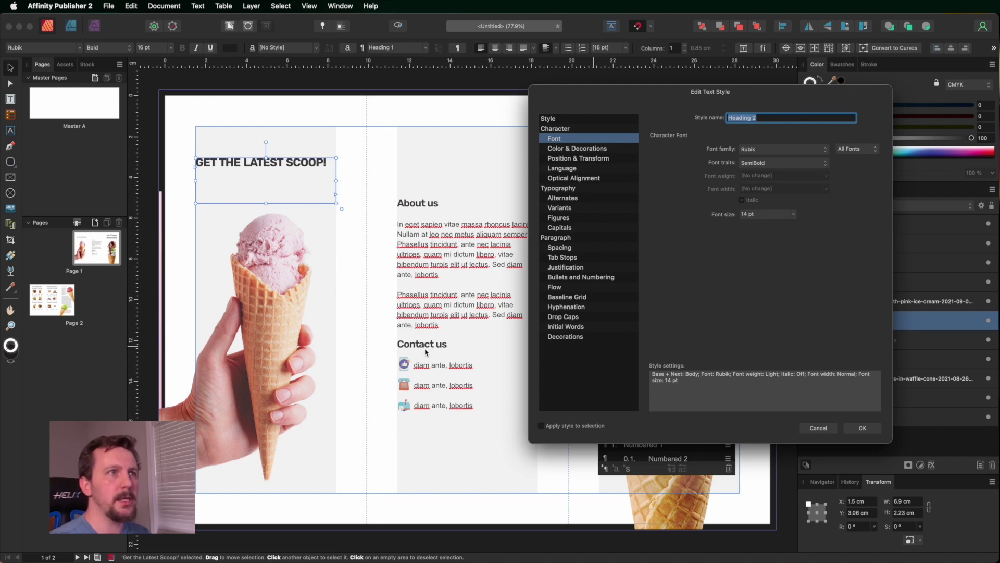
Set the Heading 2 style's tracking to 25 ‰ and save the style
{"action": "left_click", "coordinate": [571, 150]}
{"action": "left_click", "coordinate": [565, 159]}
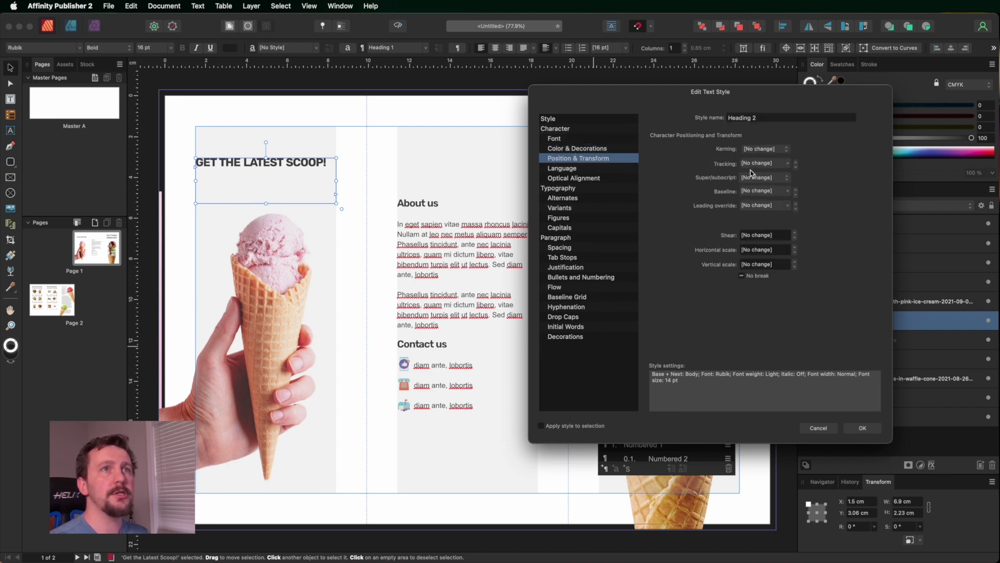
{"action": "left_click", "coordinate": [788, 164]}
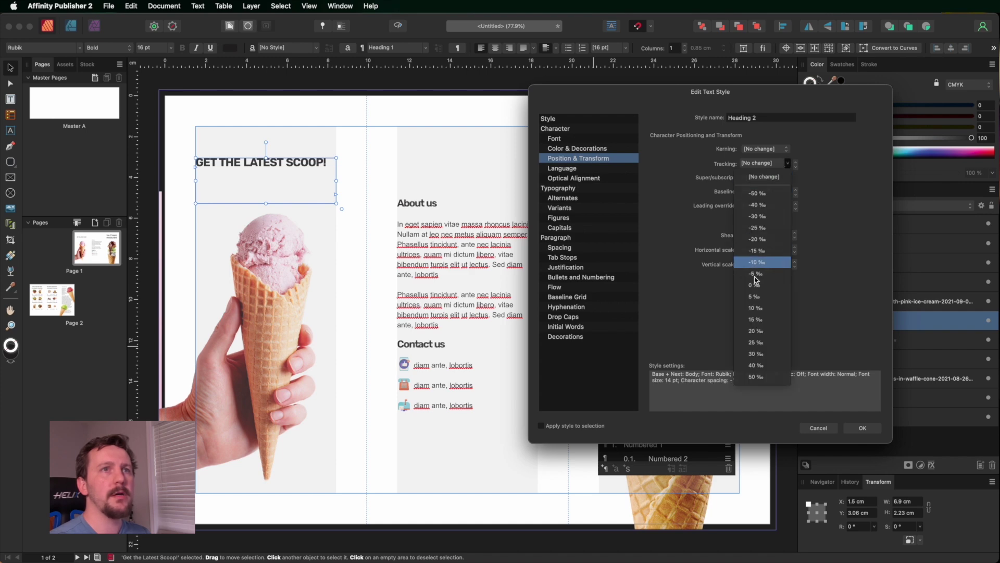
{"action": "left_click", "coordinate": [762, 343]}
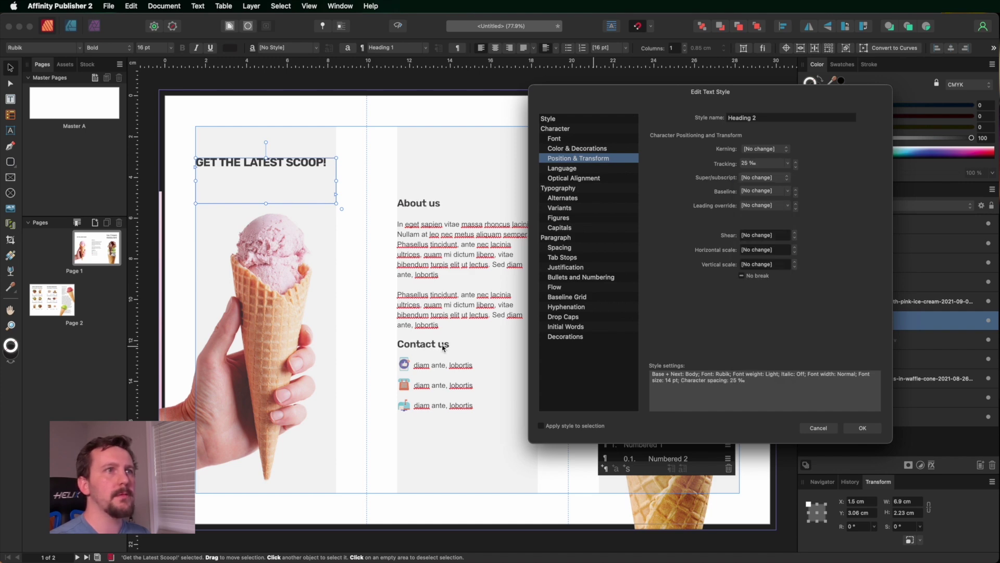
{"action": "left_click", "coordinate": [863, 428]}
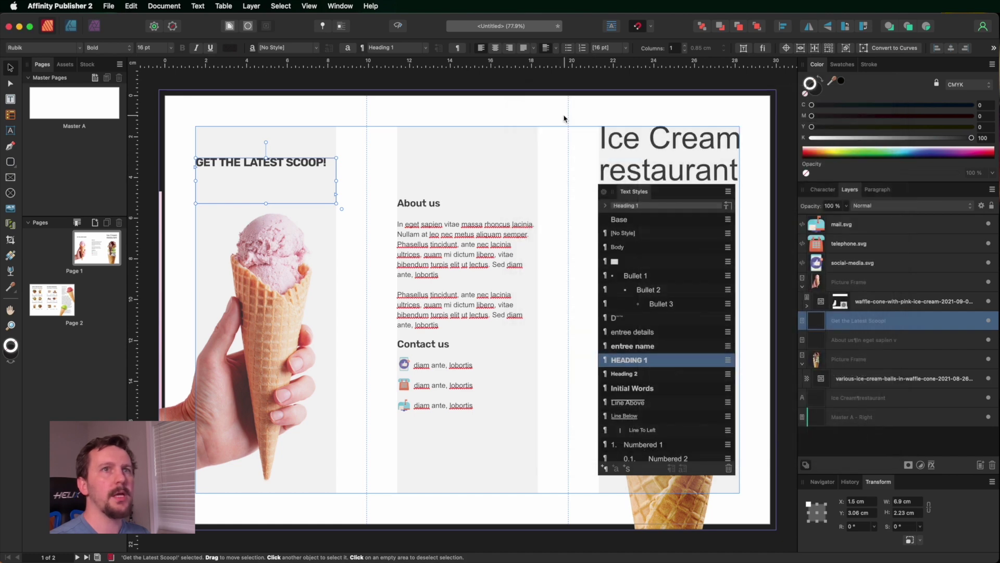
Edit the Base text style to use the Visby CF font family and save it
{"action": "right_click", "coordinate": [645, 223]}
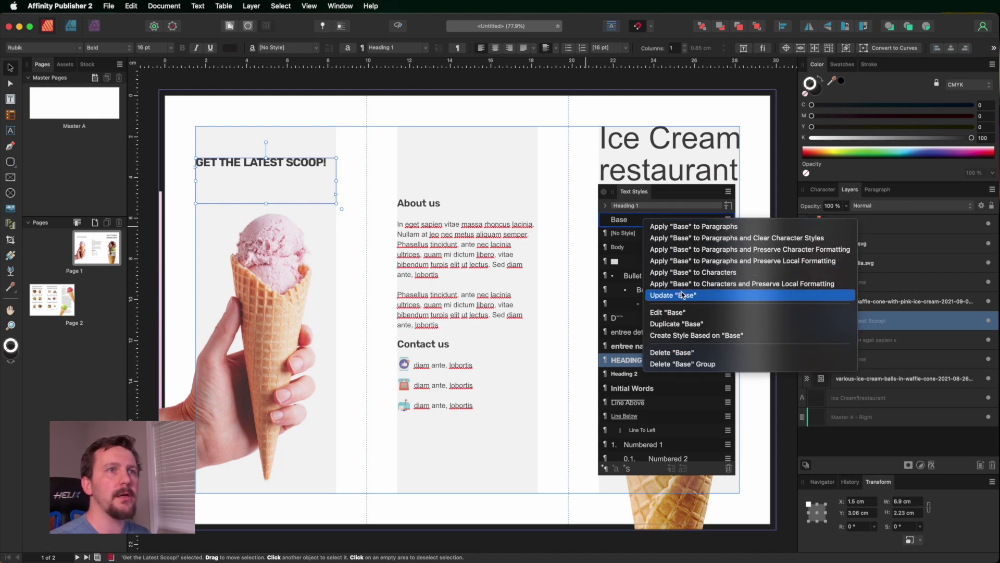
{"action": "left_click", "coordinate": [685, 313]}
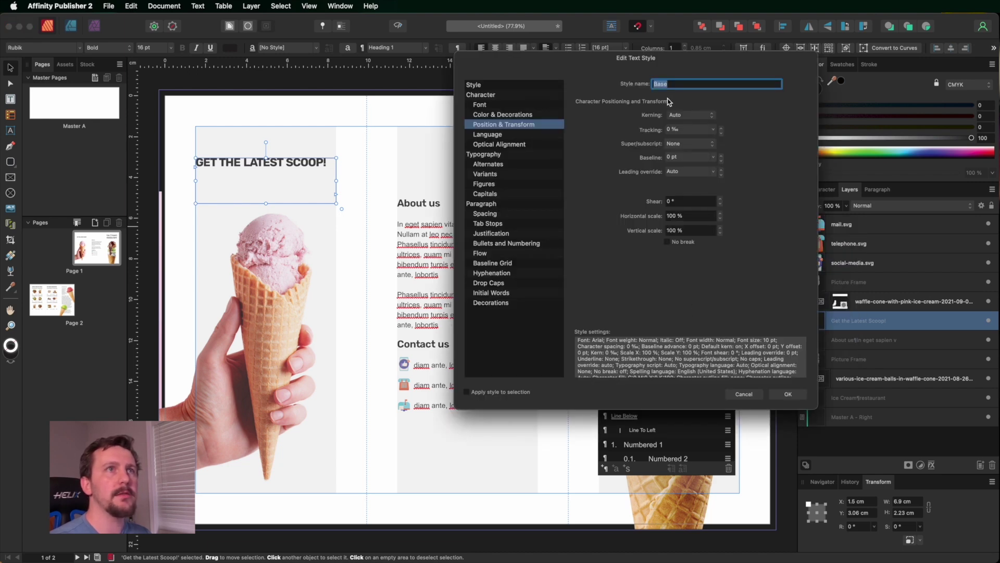
{"action": "left_click", "coordinate": [495, 106]}
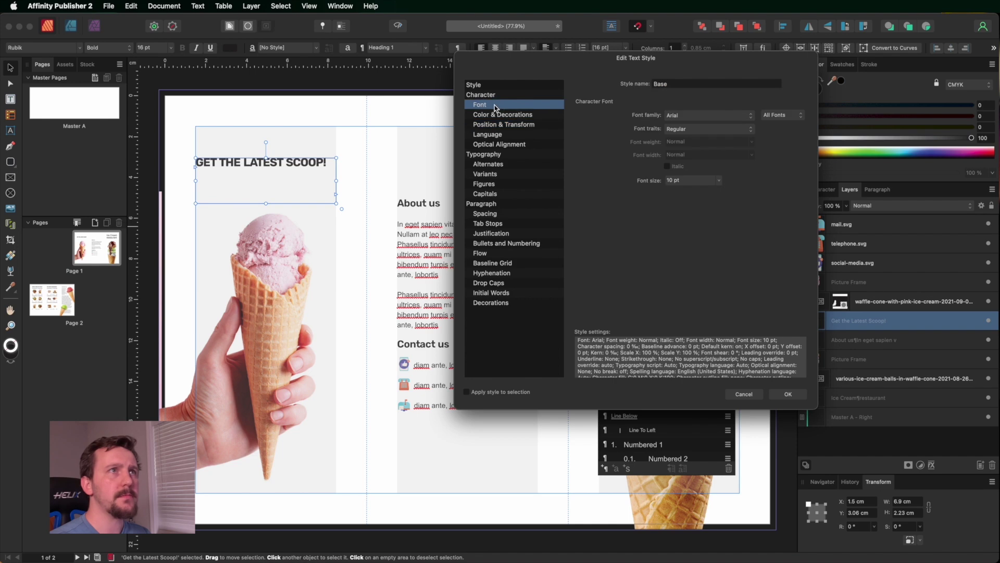
{"action": "left_click", "coordinate": [697, 116]}
{"action": "left_click", "coordinate": [696, 135]}
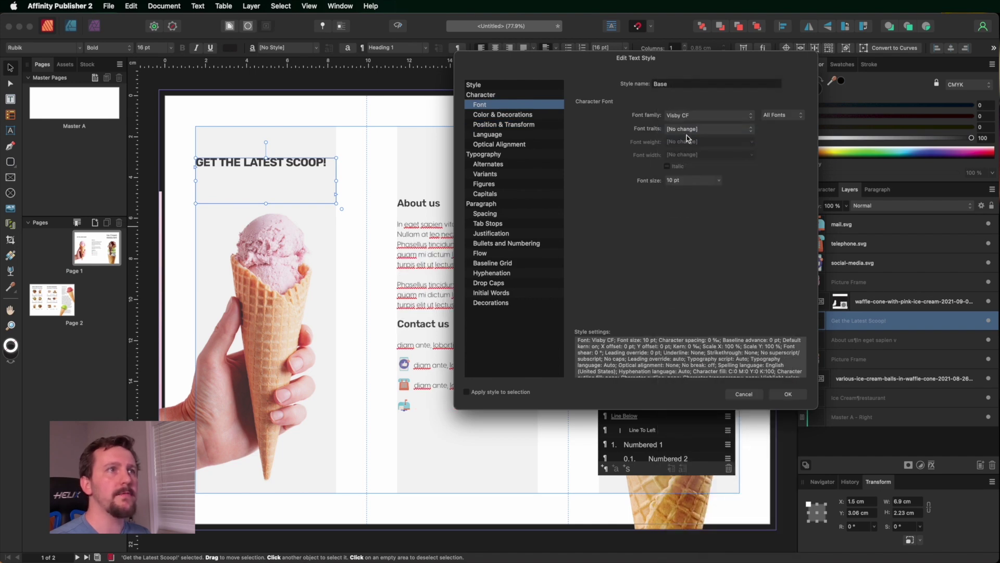
{"action": "left_click_drag", "start_coordinate": [516, 62], "coordinate": [698, 104]}
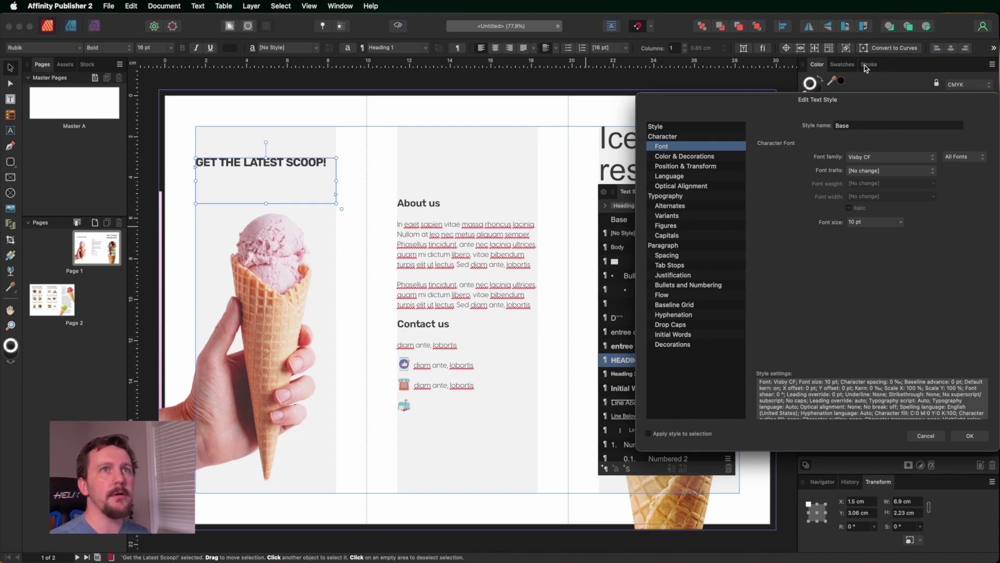
{"action": "left_click_drag", "start_coordinate": [870, 100], "coordinate": [812, 104]}
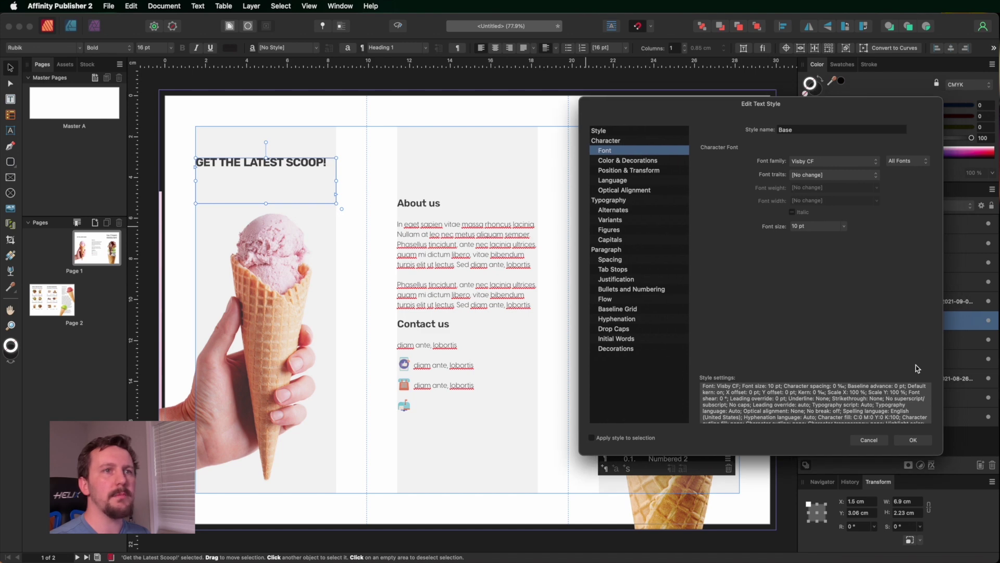
{"action": "left_click", "coordinate": [913, 439]}
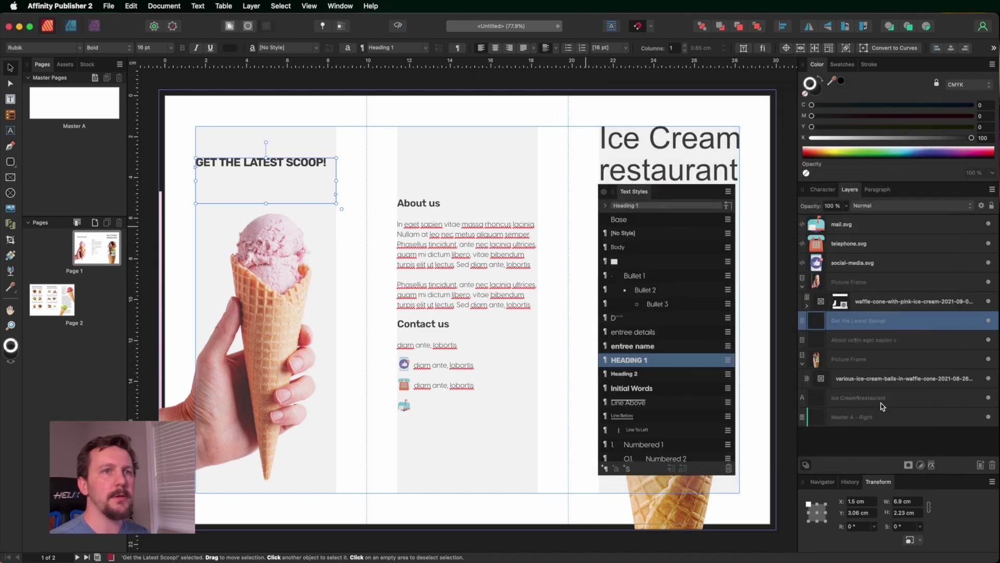
Move the three contact icons up beside their text lines under Contact us, and open page 2
{"action": "left_click", "coordinate": [403, 366]}
{"action": "key", "text": "Escape"}
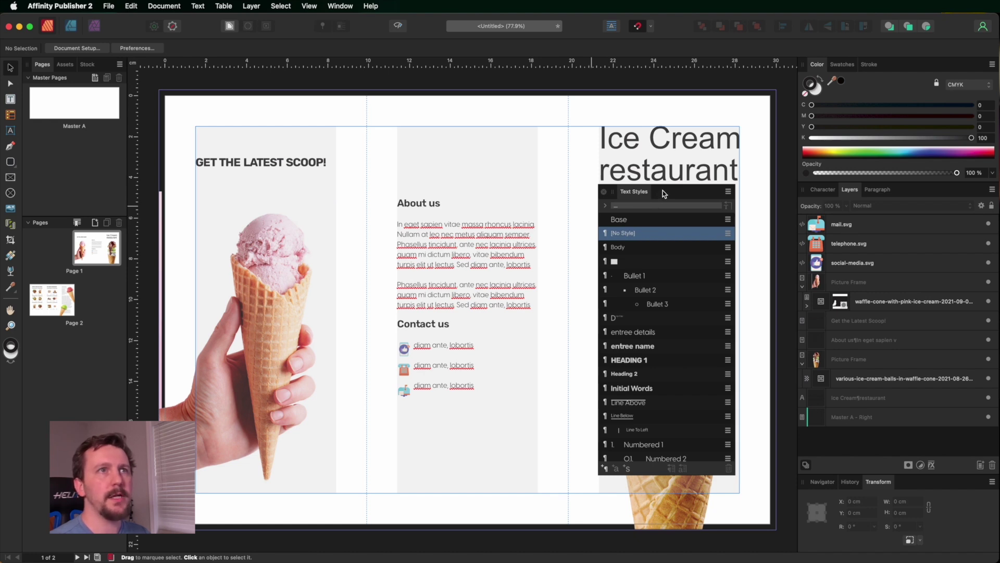
{"action": "double_click", "coordinate": [52, 300]}
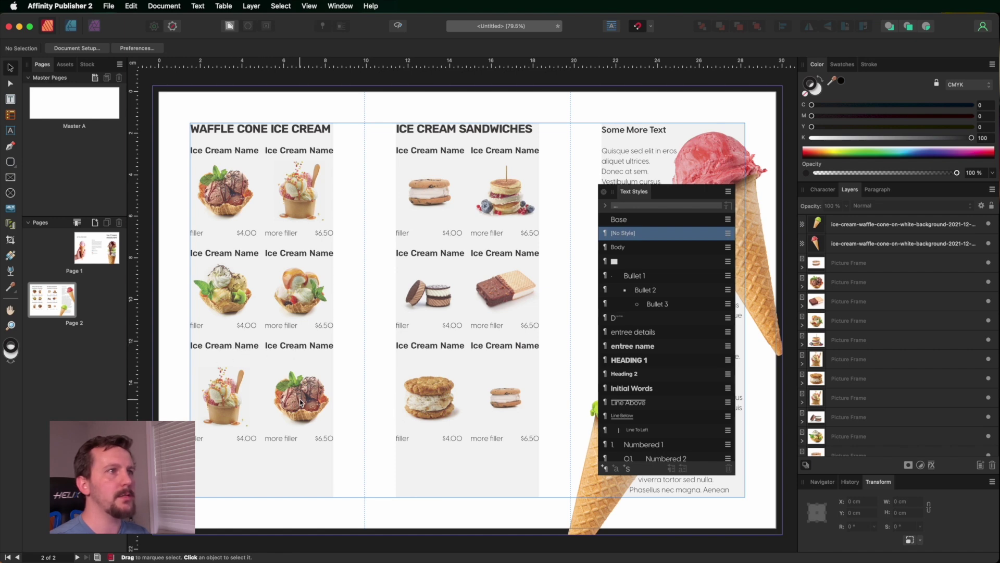
Move the bottom row's four ice cream pictures up together so they sit directly above their names, at Y 12.34 cm
{"action": "left_click_drag", "start_coordinate": [696, 194], "coordinate": [735, 174]}
{"action": "left_click", "coordinate": [505, 396], "text": "shift"}
{"action": "left_click", "coordinate": [430, 396], "text": "shift"}
{"action": "left_click", "coordinate": [311, 399], "text": "shift"}
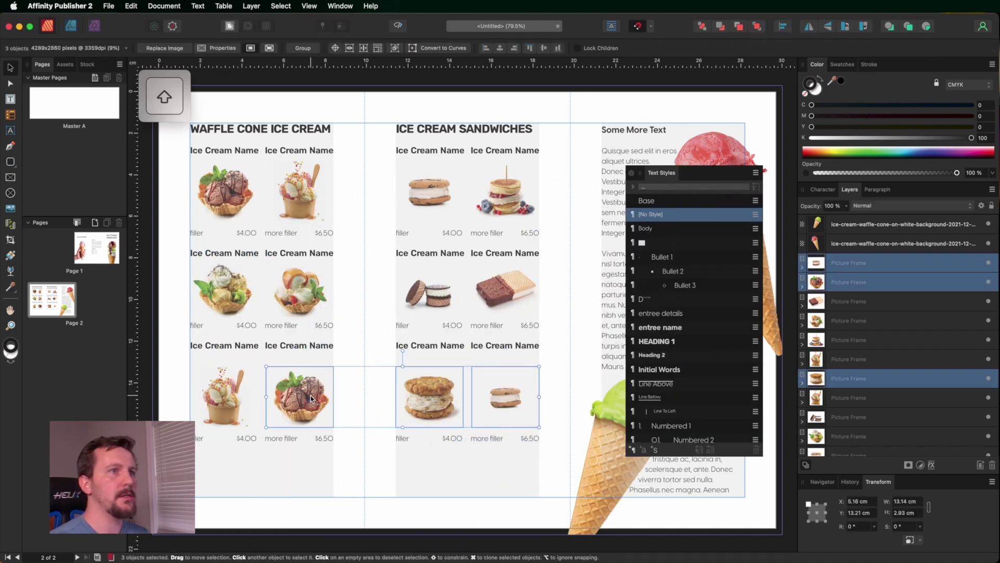
{"action": "left_click", "coordinate": [216, 401], "text": "shift"}
{"action": "left_click_drag", "start_coordinate": [217, 402], "coordinate": [216, 385]}
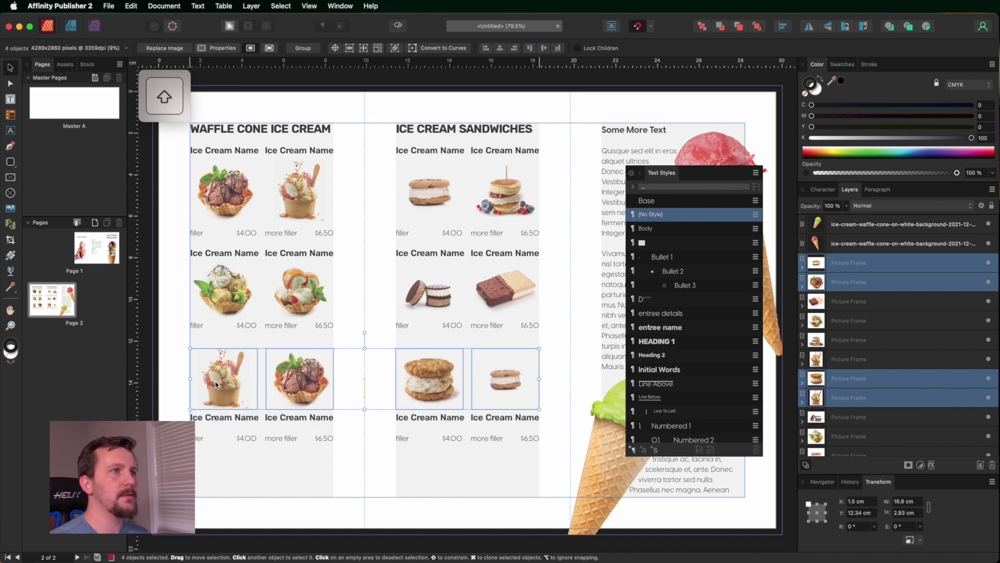
Move the middle and top rows of ice cream pictures up so each picture sits above its ice cream name
{"action": "left_click", "coordinate": [231, 307]}
{"action": "left_click", "coordinate": [315, 294], "text": "shift"}
{"action": "left_click", "coordinate": [416, 290], "text": "shift"}
{"action": "left_click", "coordinate": [500, 293], "text": "shift"}
{"action": "left_click_drag", "start_coordinate": [501, 293], "coordinate": [509, 180]}
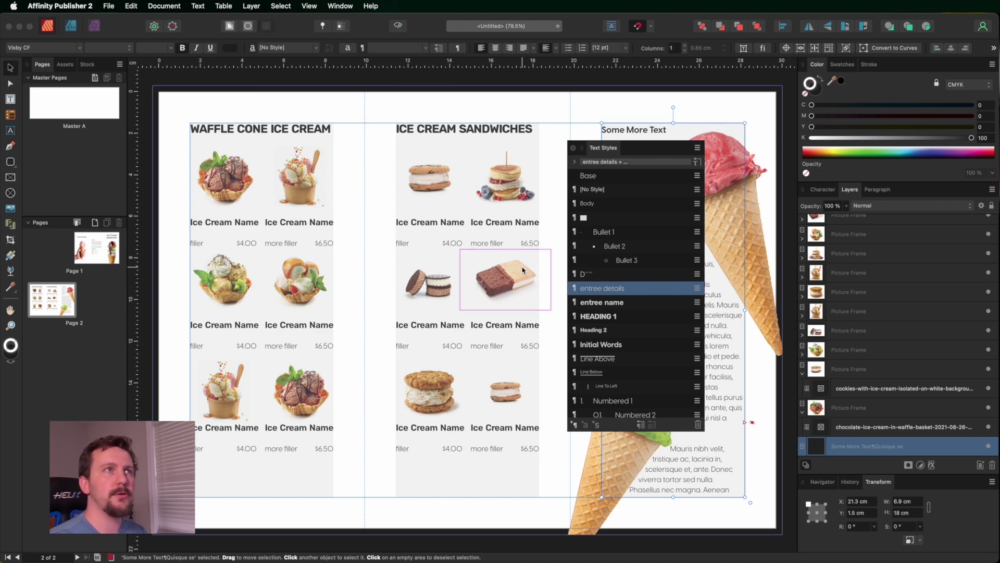
Lengthen the floating Text Styles panel so that more of the style list fits, and look through the styles
{"action": "left_click_drag", "start_coordinate": [634, 429], "coordinate": [633, 513]}
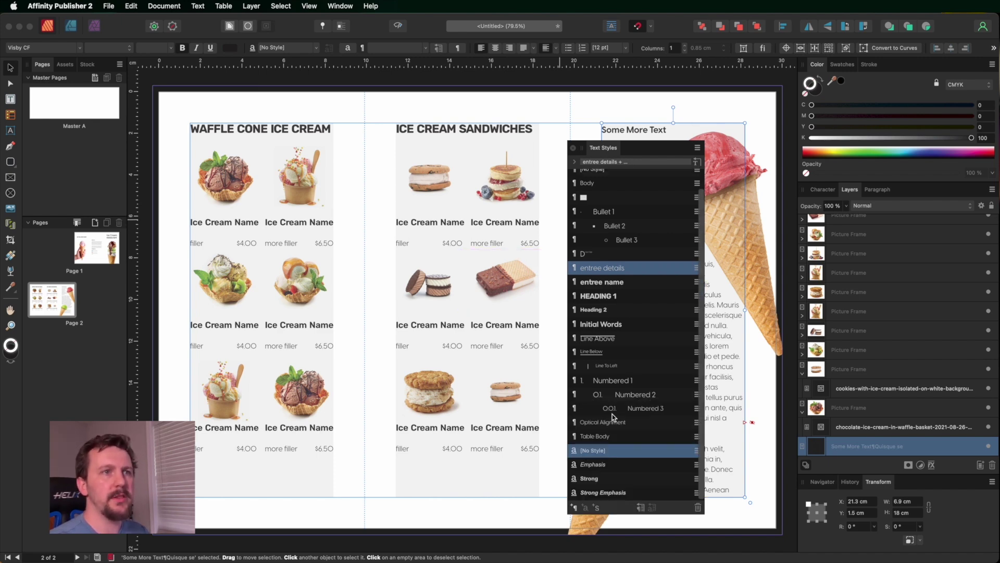
{"action": "scroll", "coordinate": [613, 265], "scroll_direction": "up", "scroll_amount": 1}
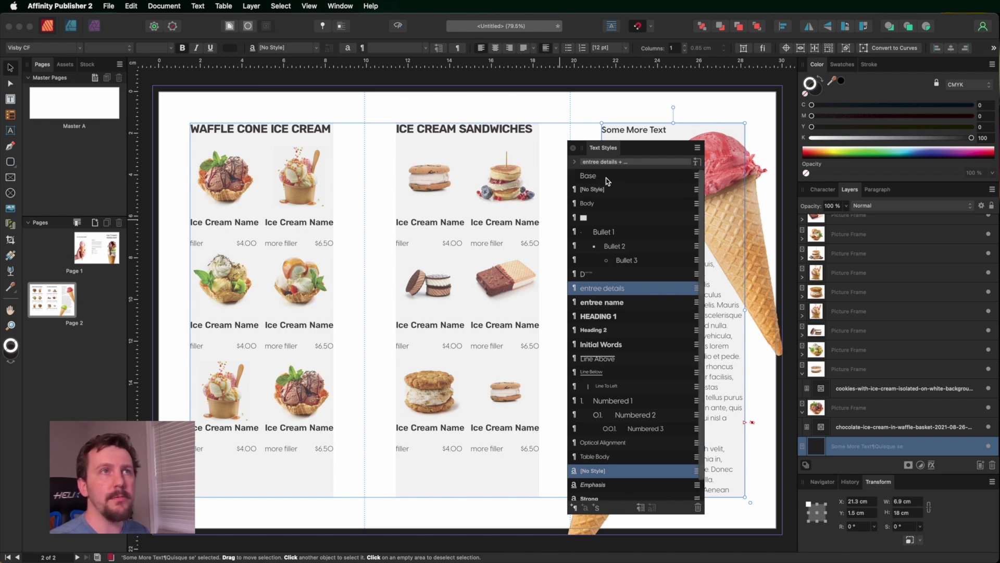
{"action": "scroll", "coordinate": [607, 184], "scroll_direction": "down", "scroll_amount": 1}
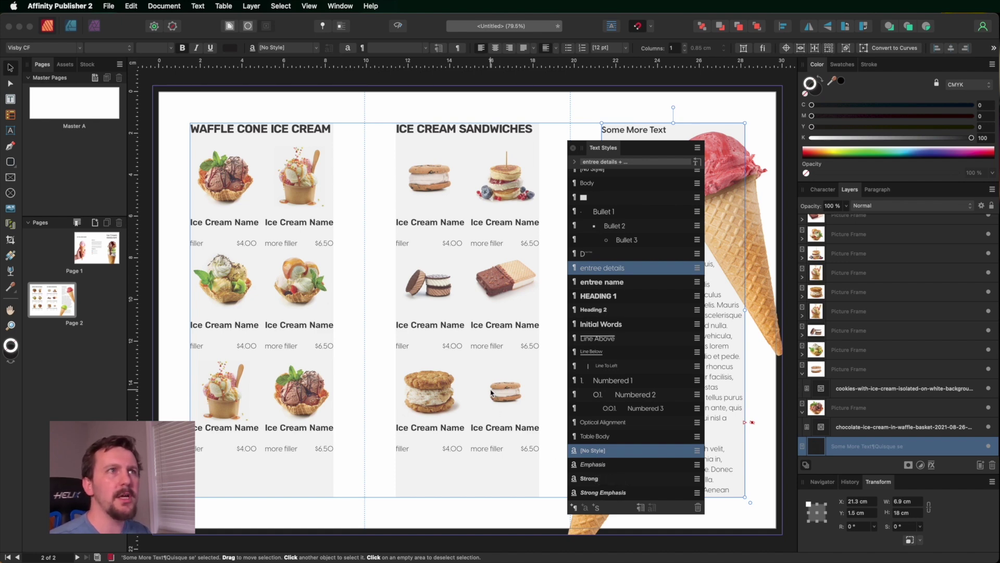
Colour the whole WAFFLE CONE ICE CREAM heading orange with CMYK values C 0, M 68, Y 95, K 0
{"action": "left_click", "coordinate": [264, 131]}
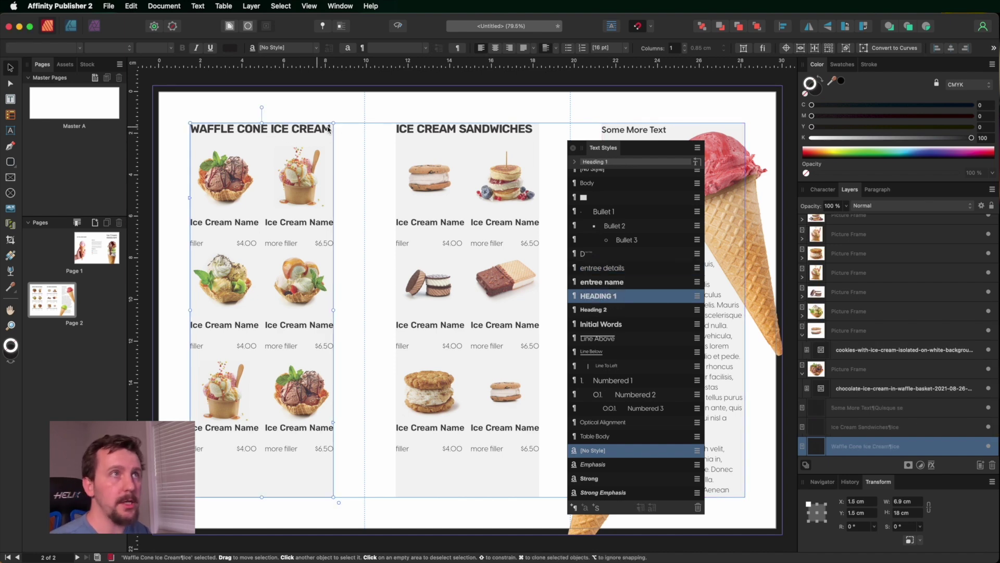
{"action": "double_click", "coordinate": [263, 130]}
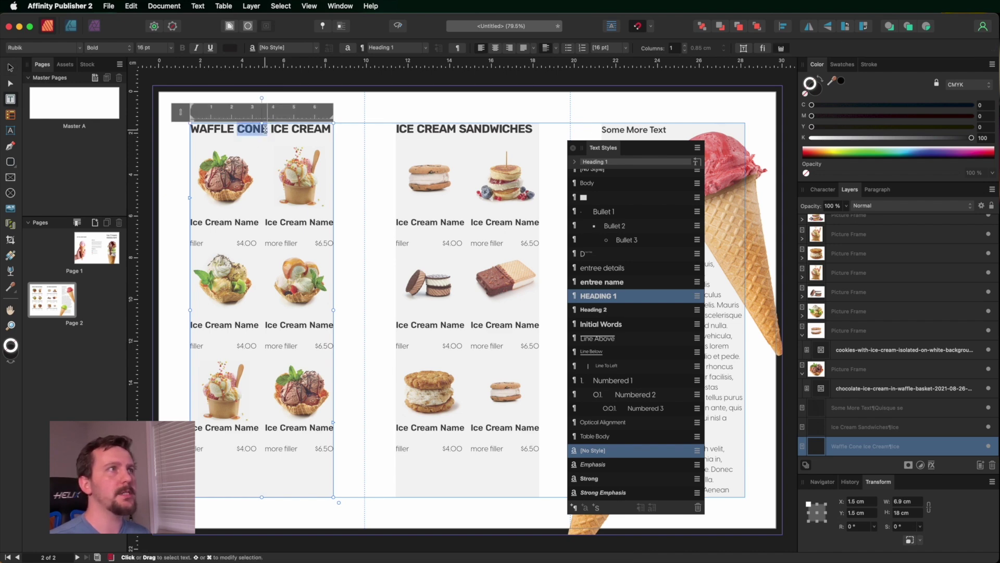
{"action": "triple_click", "coordinate": [272, 130]}
{"action": "mouse_move", "coordinate": [817, 64]}
{"action": "left_mouse_down"}
{"action": "mouse_move", "coordinate": [607, 105]}
{"action": "mouse_move", "coordinate": [367, 120]}
{"action": "mouse_move", "coordinate": [378, 129]}
{"action": "left_mouse_up"}
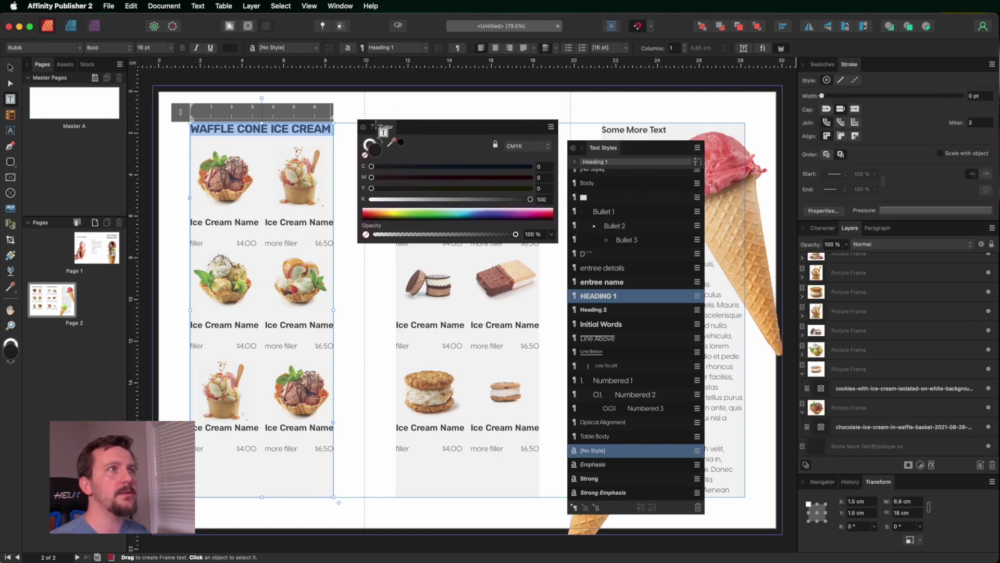
{"action": "left_click", "coordinate": [420, 167]}
{"action": "left_click_drag", "start_coordinate": [421, 167], "coordinate": [407, 167]}
{"action": "left_click_drag", "start_coordinate": [530, 199], "coordinate": [372, 199]}
{"action": "left_click_drag", "start_coordinate": [491, 177], "coordinate": [514, 177]}
{"action": "left_click_drag", "start_coordinate": [371, 188], "coordinate": [522, 188]}
{"action": "left_click_drag", "start_coordinate": [407, 166], "coordinate": [371, 166]}
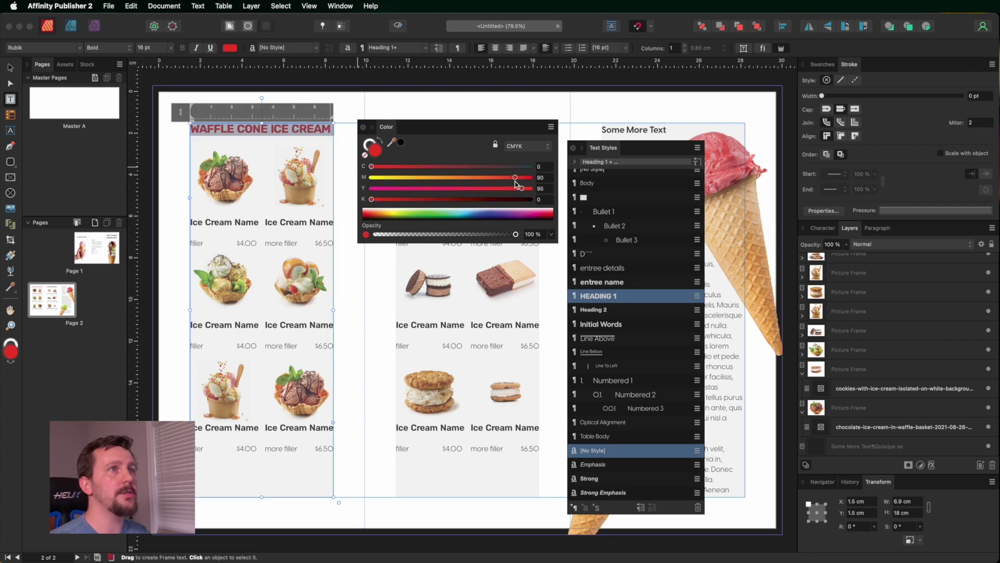
{"action": "left_click_drag", "start_coordinate": [515, 177], "coordinate": [480, 177]}
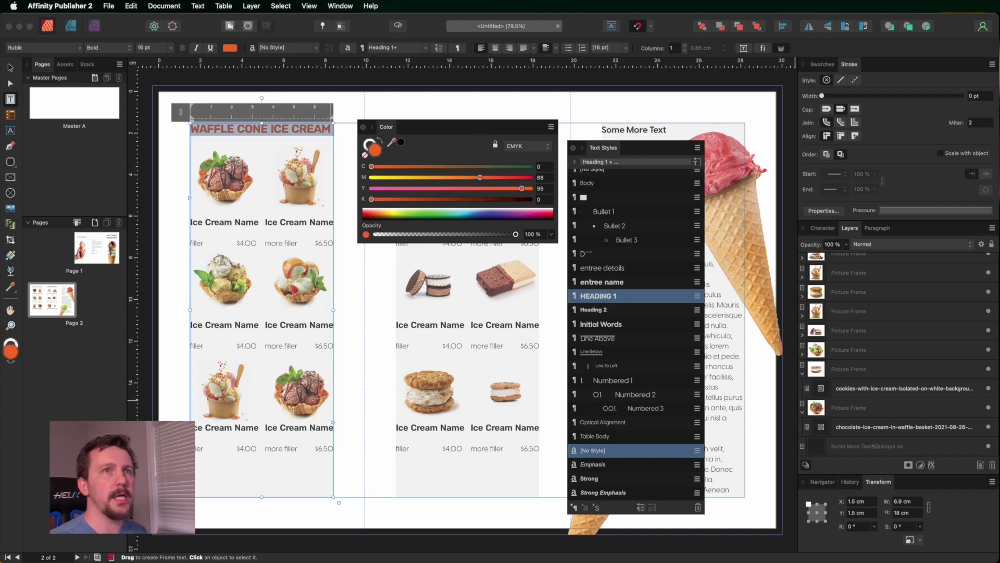
Create a character style named Entre Header from the orange WAFFLE CONE ICE CREAM heading and apply it to the selection
{"action": "left_click", "coordinate": [828, 230]}
{"action": "left_click_drag", "start_coordinate": [827, 229], "coordinate": [391, 252]}
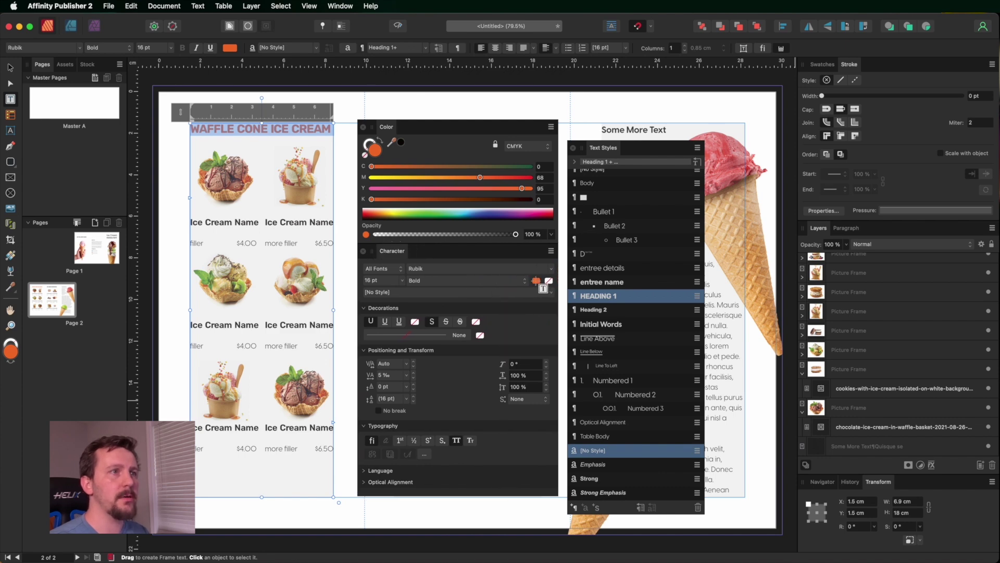
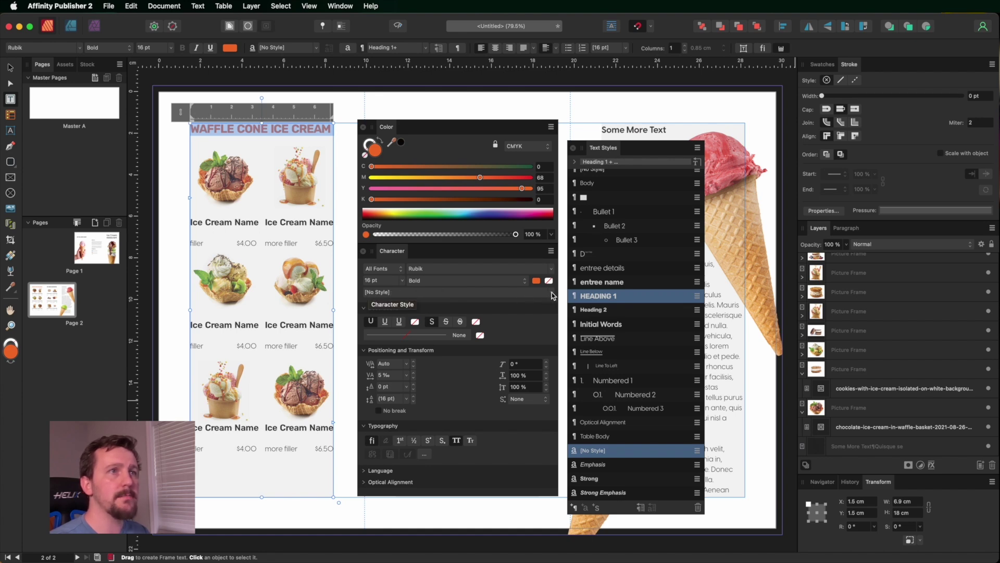
{"action": "left_click", "coordinate": [552, 295]}
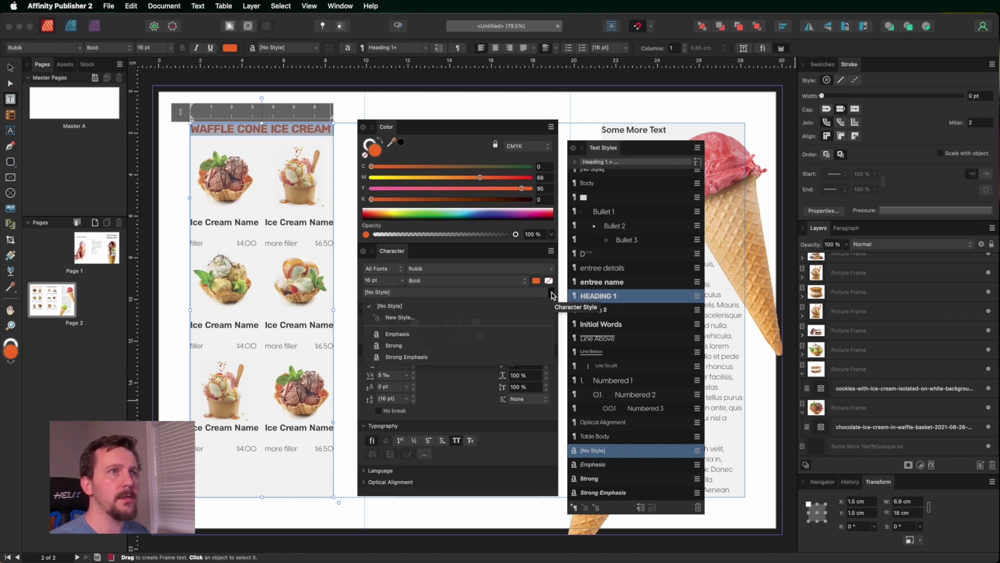
{"action": "left_click", "coordinate": [400, 319]}
{"action": "type", "text": "Ent"}
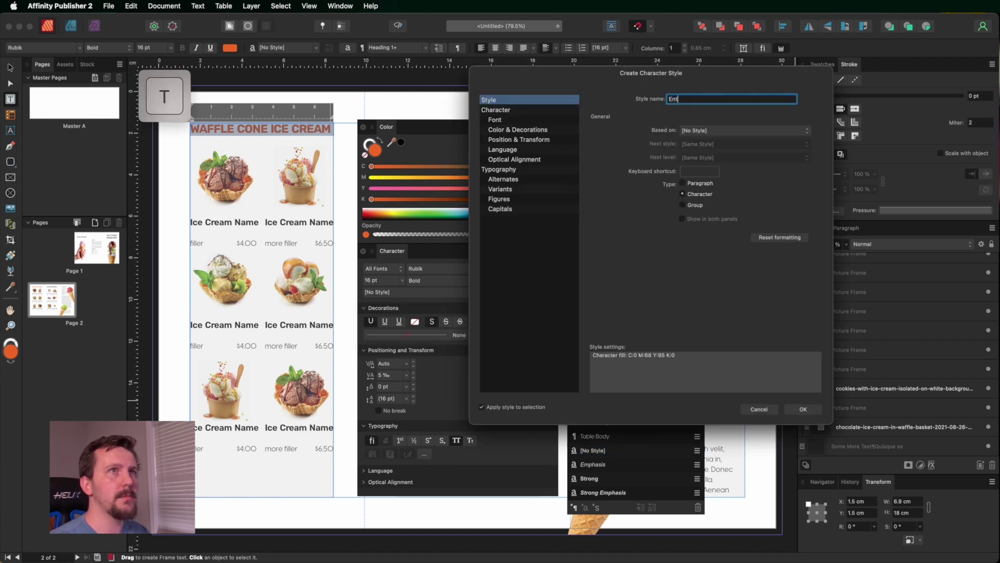
{"action": "type", "text": "re Header"}
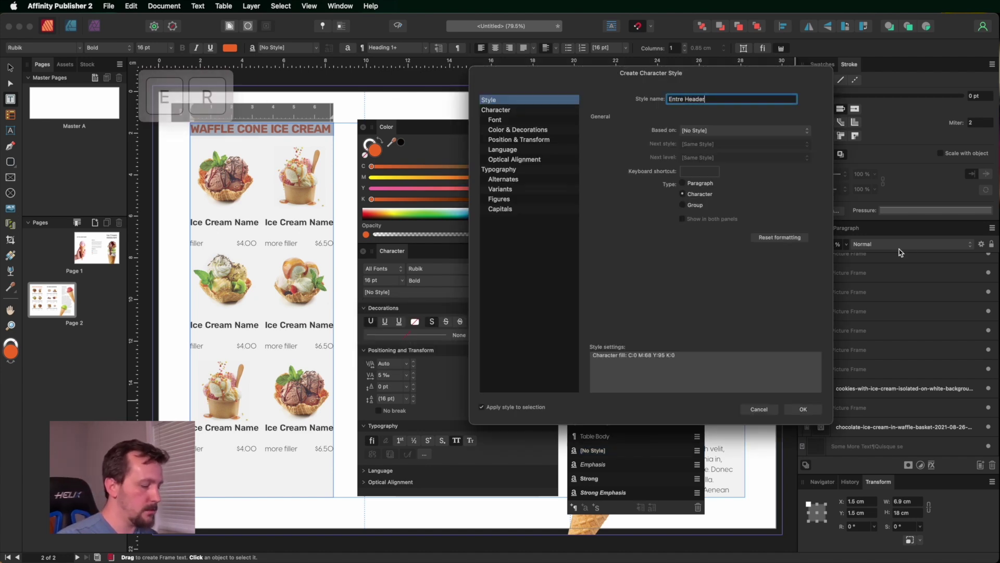
{"action": "left_click", "coordinate": [802, 410]}
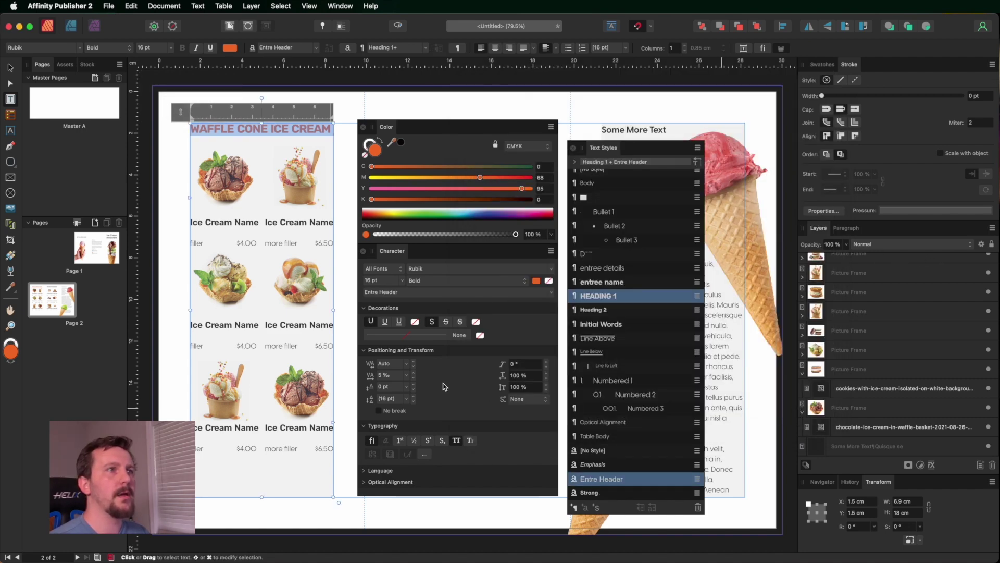
Apply the Entre Header character style to the ICE CREAM SANDWICHES heading and dock the floating Color panel again
{"action": "left_click_drag", "start_coordinate": [462, 144], "coordinate": [451, 231]}
{"action": "left_click", "coordinate": [537, 127]}
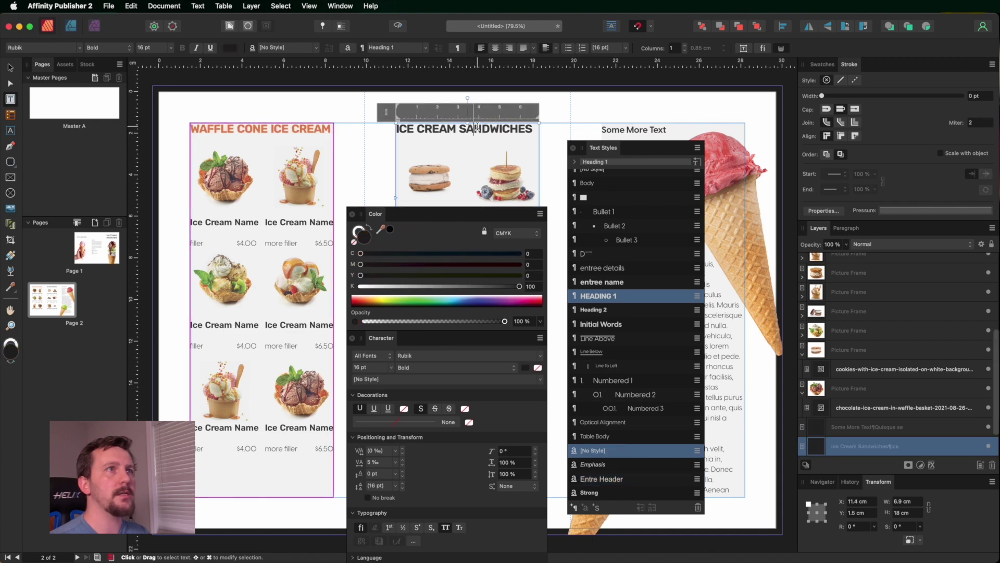
{"action": "left_click_drag", "start_coordinate": [536, 126], "coordinate": [360, 125]}
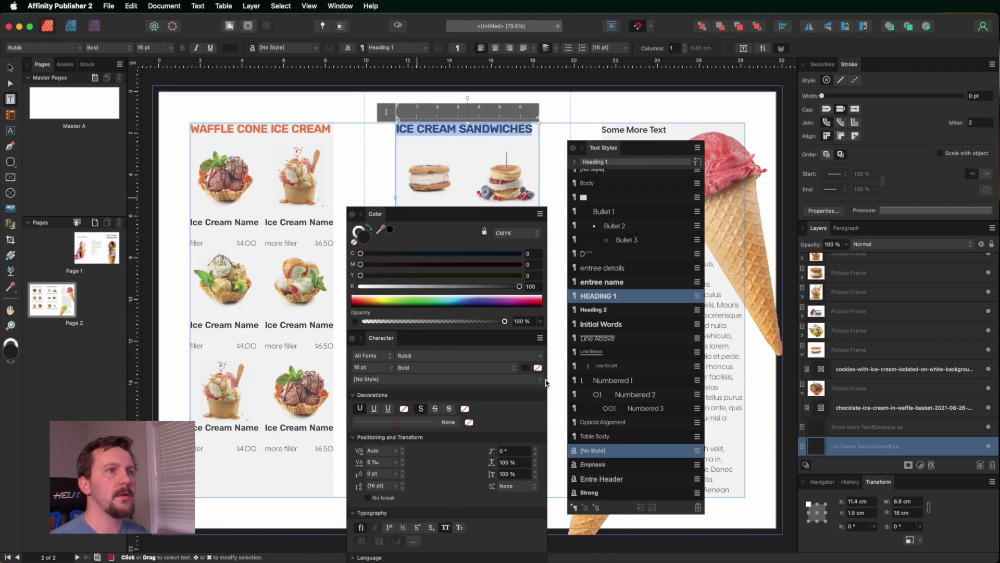
{"action": "left_click", "coordinate": [541, 379]}
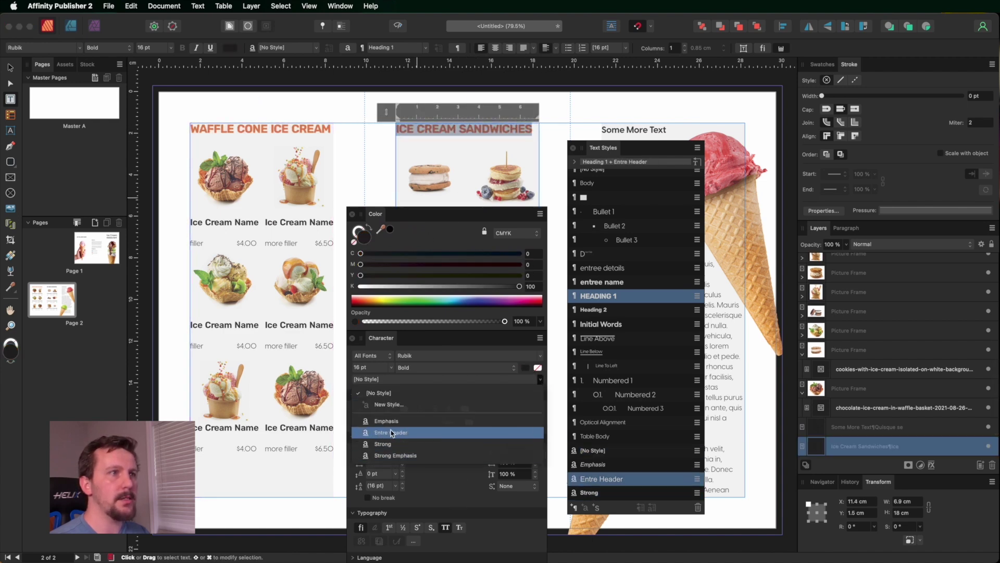
{"action": "key", "text": "Escape"}
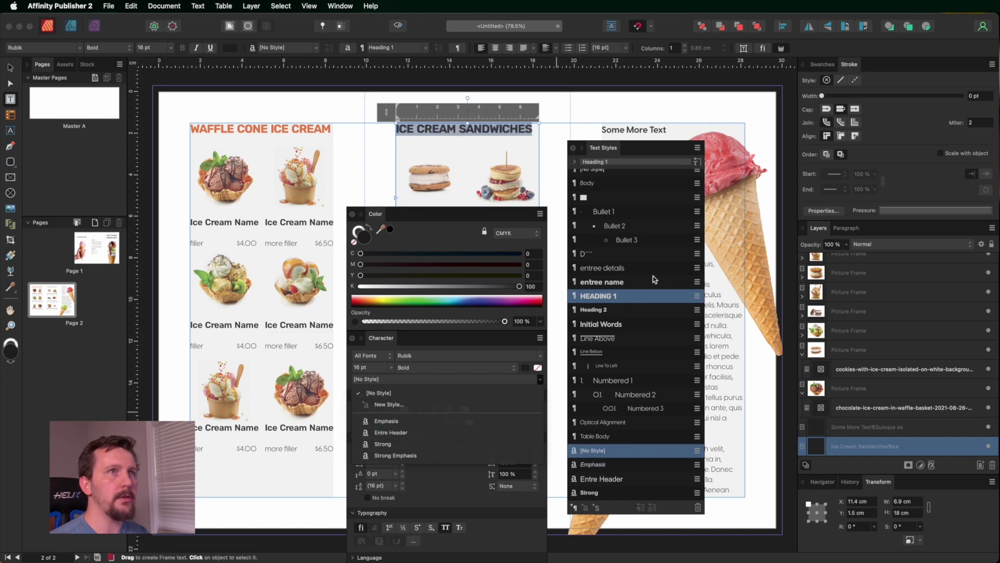
{"action": "left_click_drag", "start_coordinate": [477, 215], "coordinate": [300, 313]}
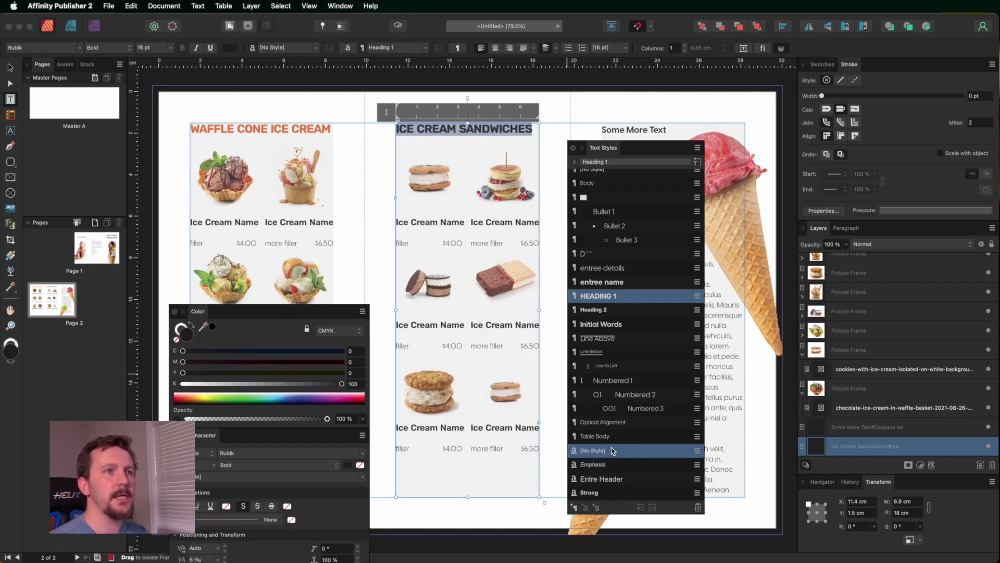
{"action": "scroll", "coordinate": [599, 483], "scroll_direction": "down", "scroll_amount": 1}
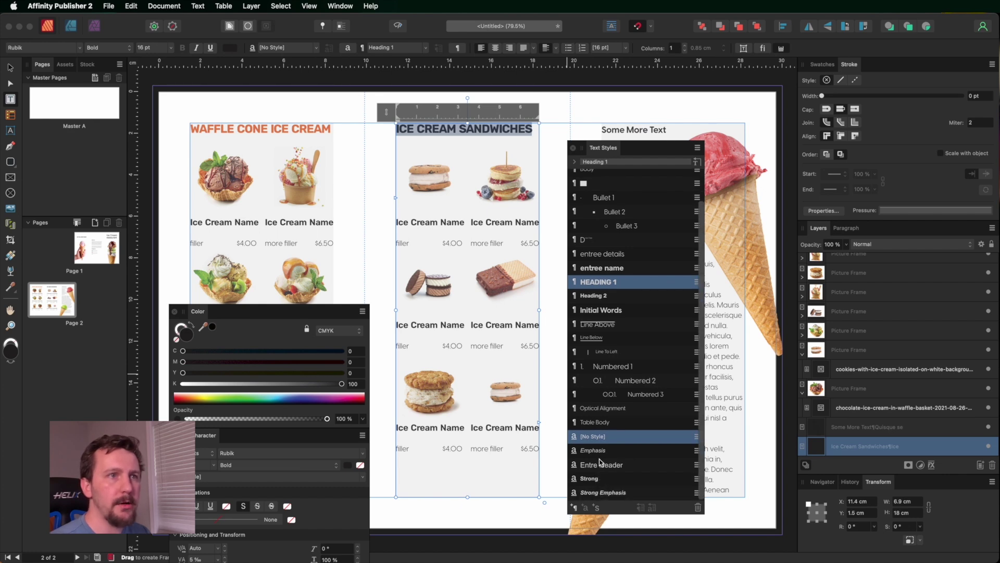
{"action": "left_click", "coordinate": [436, 325]}
{"action": "mouse_move", "coordinate": [217, 314]}
{"action": "left_mouse_down"}
{"action": "mouse_move", "coordinate": [407, 372]}
{"action": "mouse_move", "coordinate": [809, 148]}
{"action": "mouse_move", "coordinate": [890, 71]}
{"action": "left_mouse_up"}
Give the first $4.00 price under the waffle cones the orange sampled from the headings and the Extra Bold weight
{"action": "double_click", "coordinate": [247, 243]}
{"action": "key", "text": "super+t"}
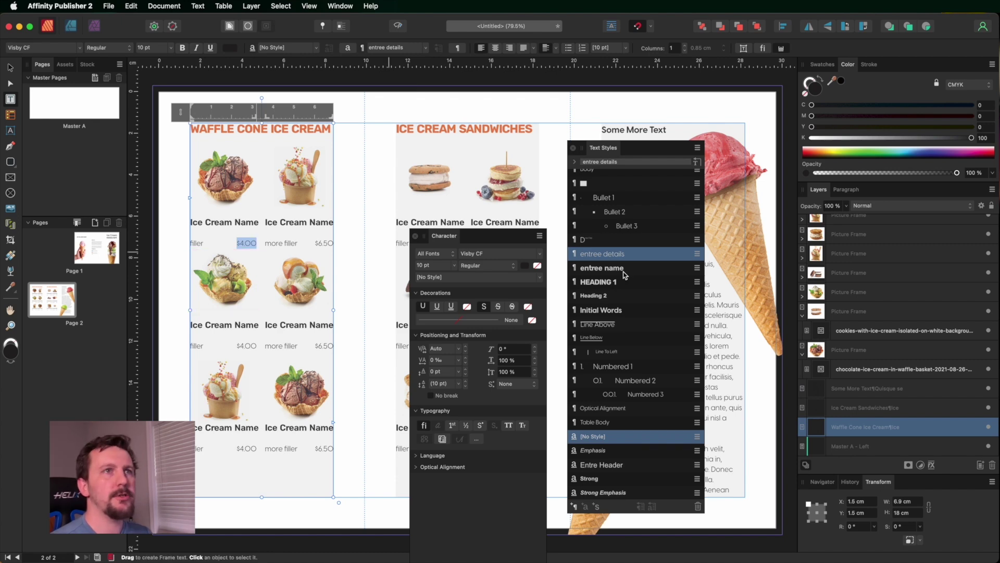
{"action": "left_click", "coordinate": [524, 265]}
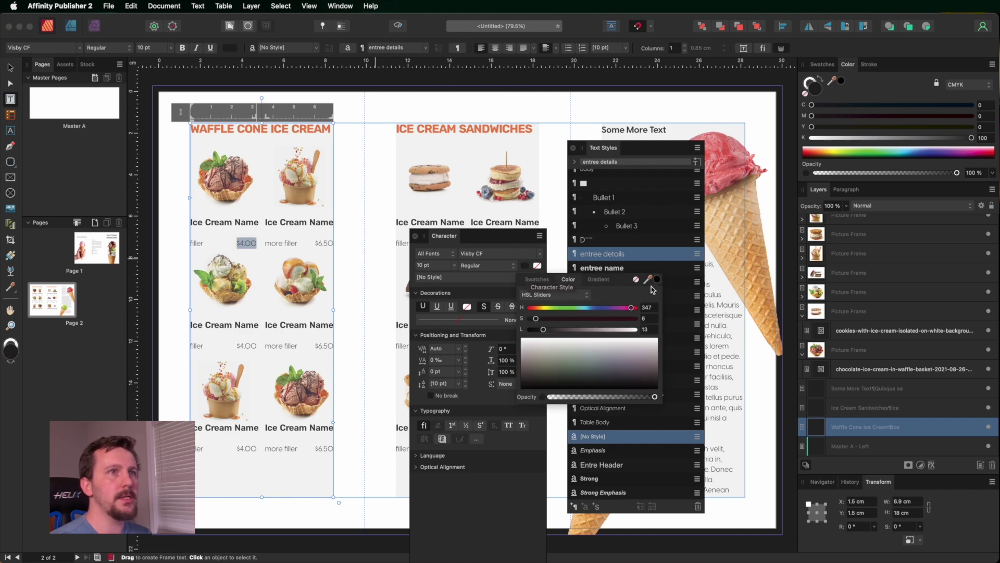
{"action": "left_click_drag", "start_coordinate": [649, 283], "coordinate": [499, 131]}
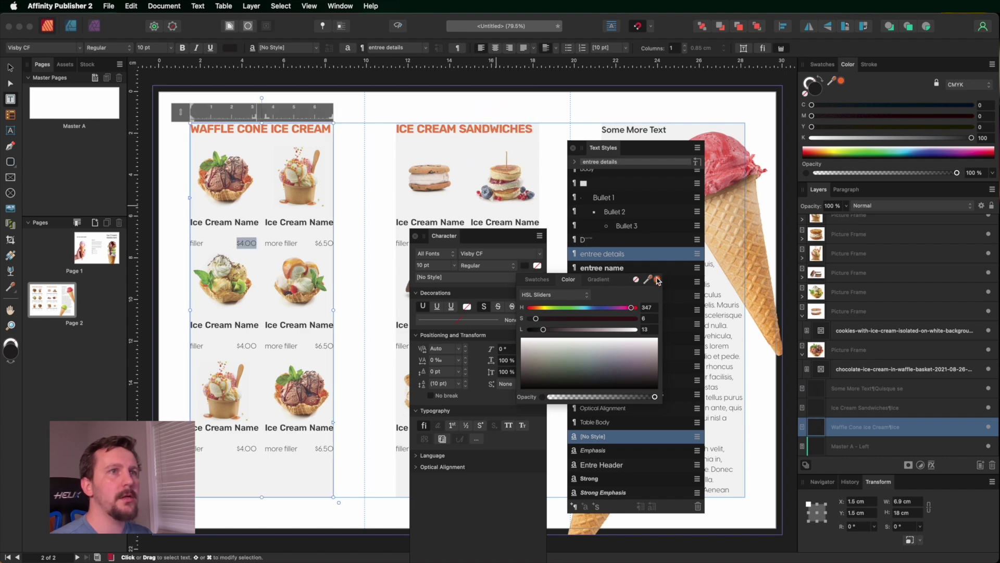
{"action": "left_click", "coordinate": [657, 281]}
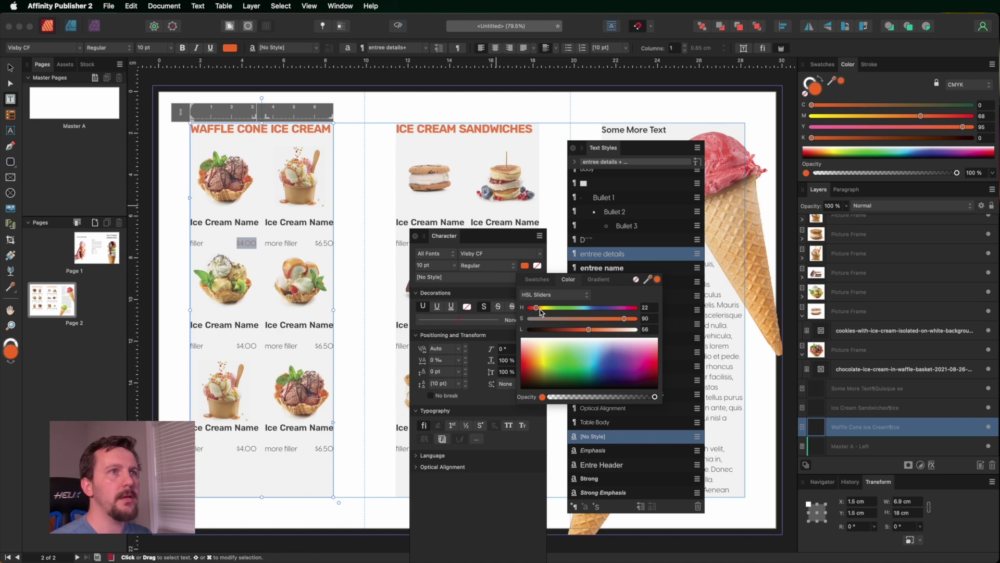
{"action": "left_click", "coordinate": [485, 266]}
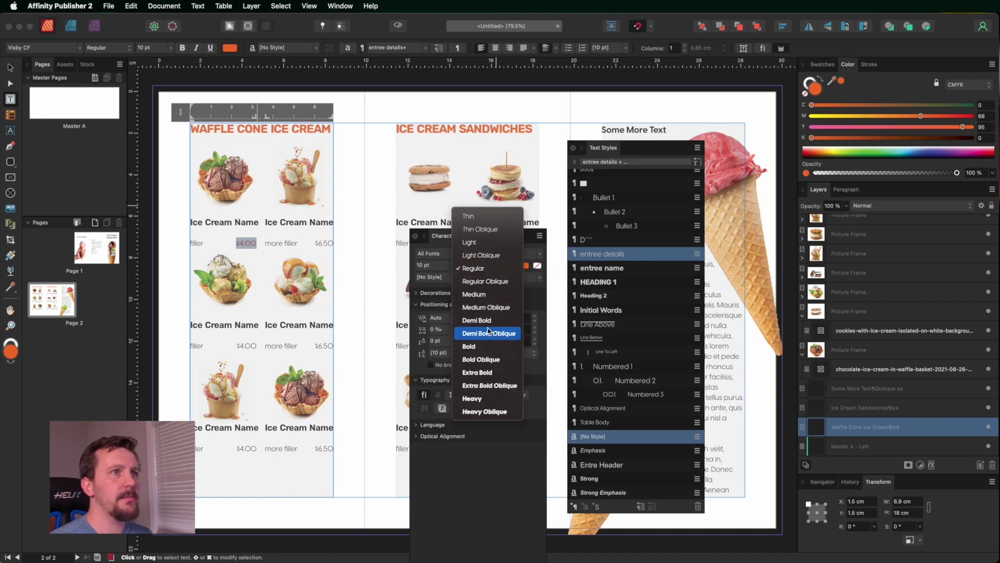
{"action": "left_click", "coordinate": [477, 373]}
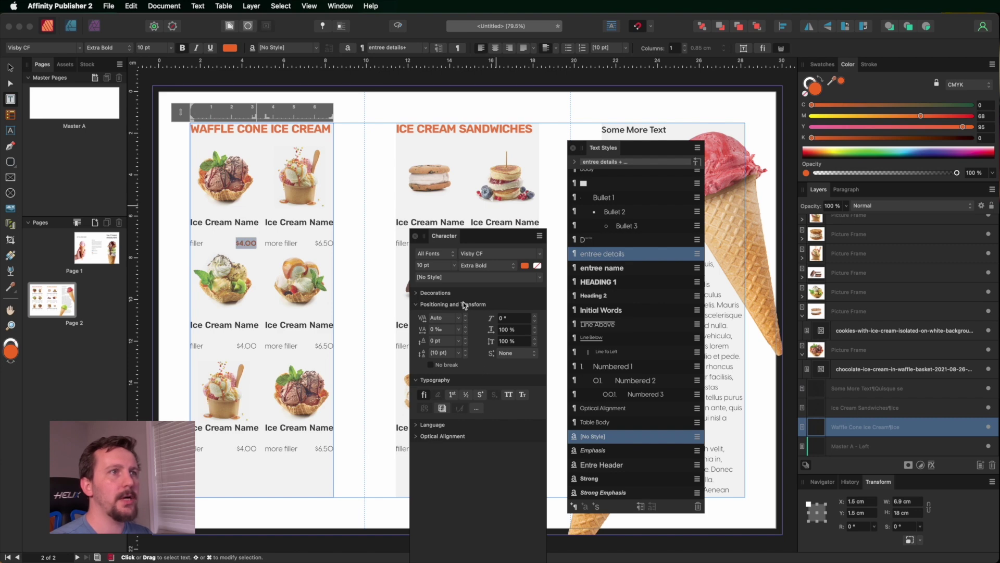
Create a character style named Prices from the formatted $4.00 price and apply it to the selection
{"action": "left_click", "coordinate": [539, 278]}
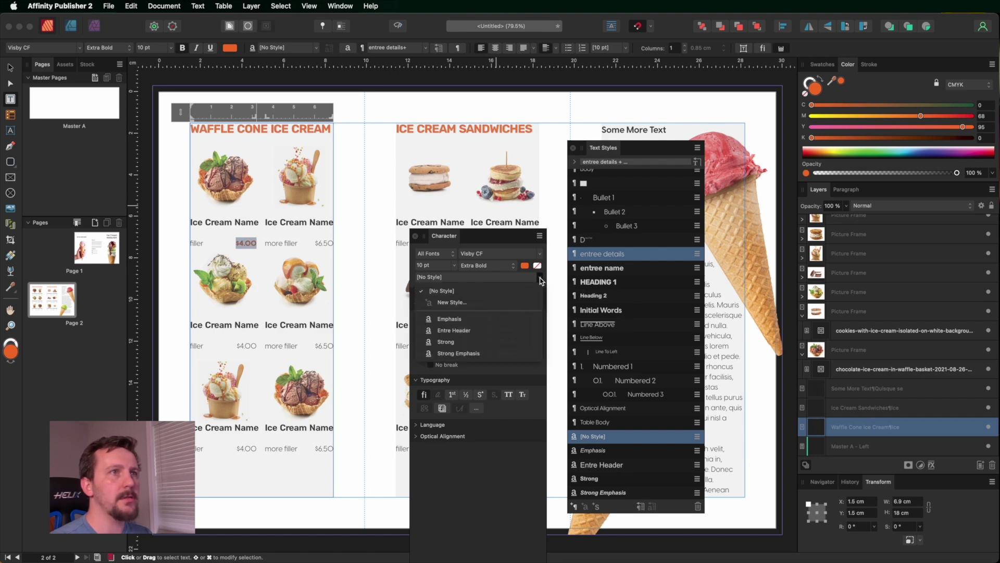
{"action": "left_click", "coordinate": [462, 302]}
{"action": "type", "text": "Prices"}
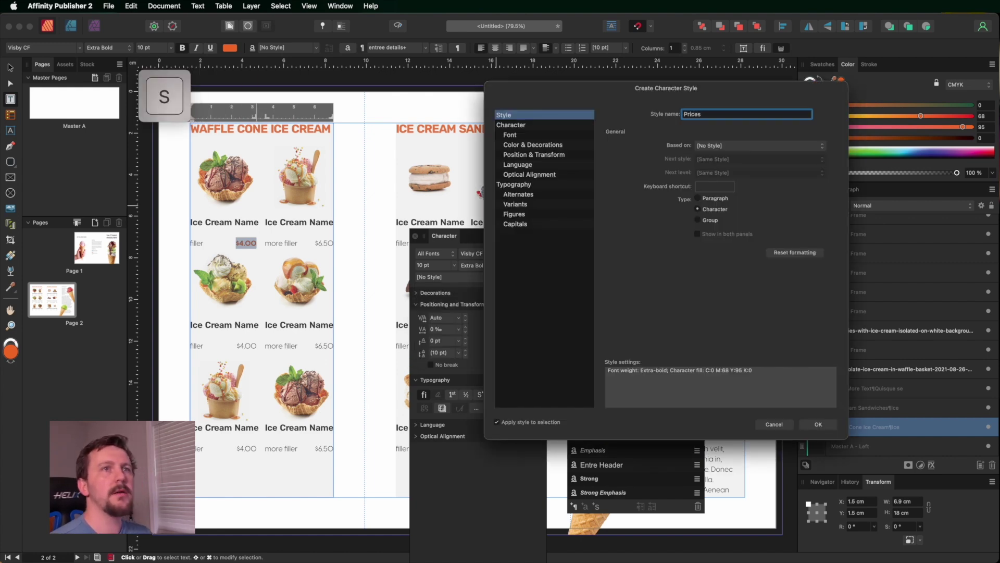
{"action": "left_click", "coordinate": [818, 424]}
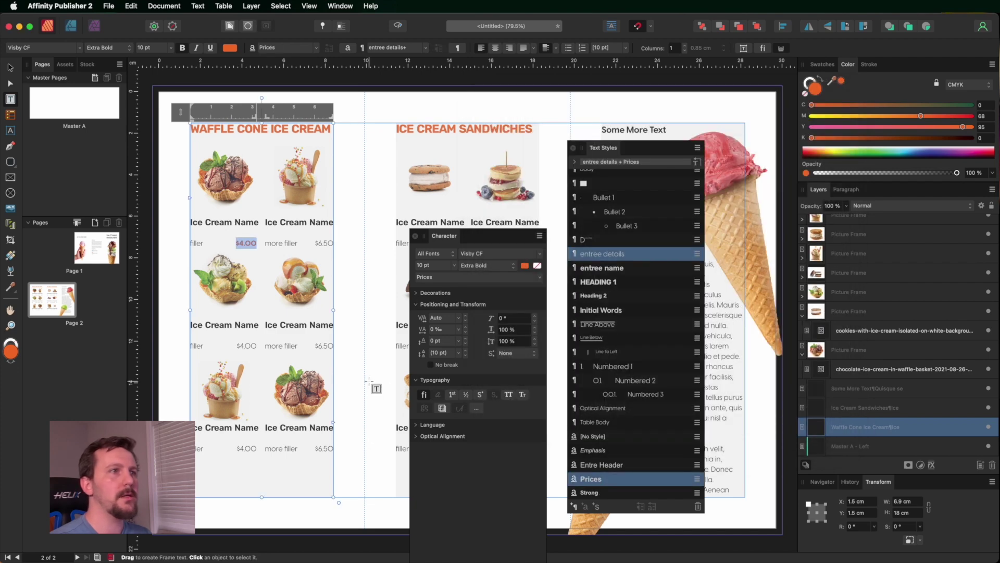
Apply the Prices character style to the remaining prices in both menu columns, and dock the Character and Text Styles panels again
{"action": "left_click_drag", "start_coordinate": [314, 243], "coordinate": [334, 243]}
{"action": "scroll", "coordinate": [595, 450], "scroll_direction": "down", "scroll_amount": 1}
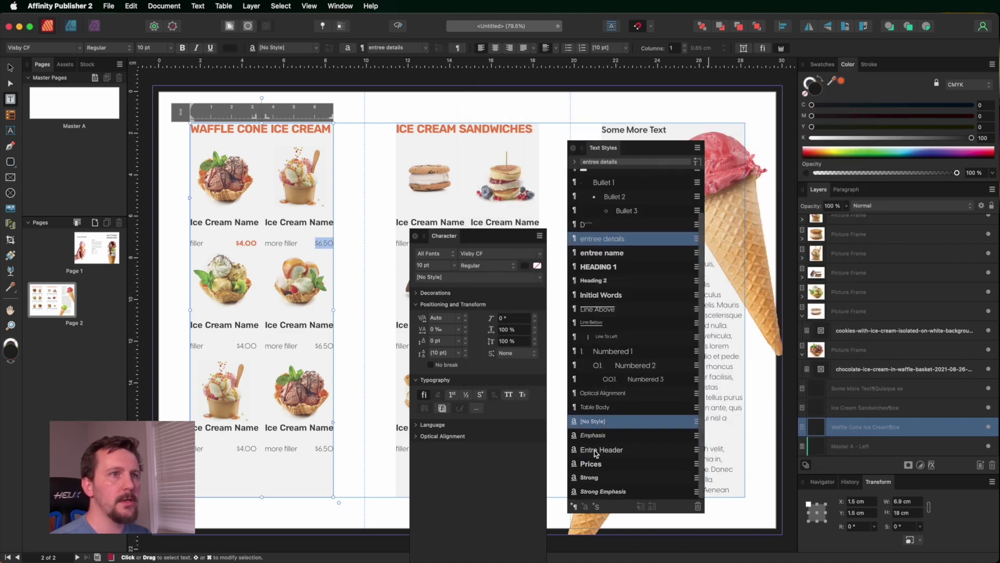
{"action": "left_click", "coordinate": [596, 463]}
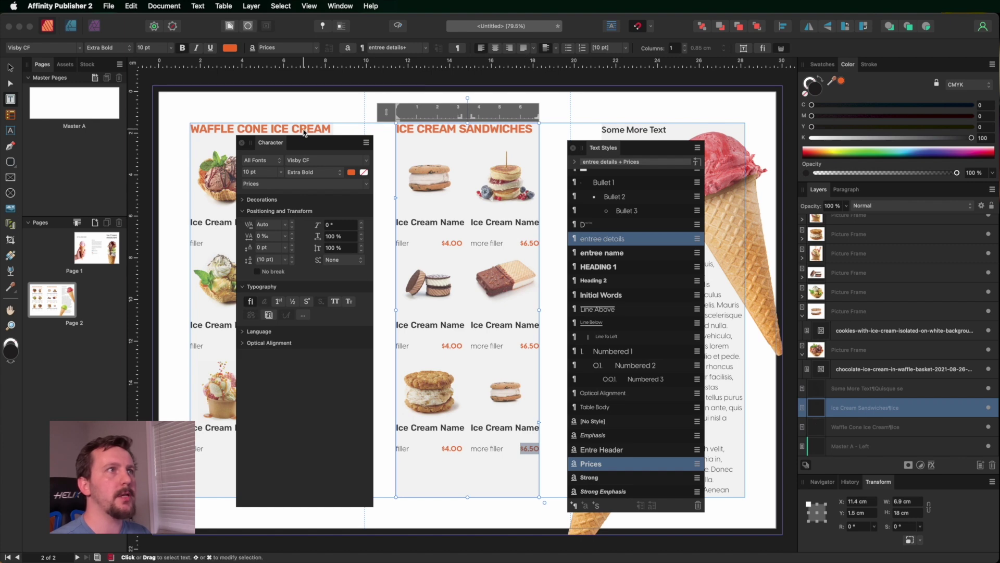
{"action": "left_click_drag", "start_coordinate": [302, 142], "coordinate": [882, 192]}
{"action": "left_click_drag", "start_coordinate": [644, 148], "coordinate": [958, 195]}
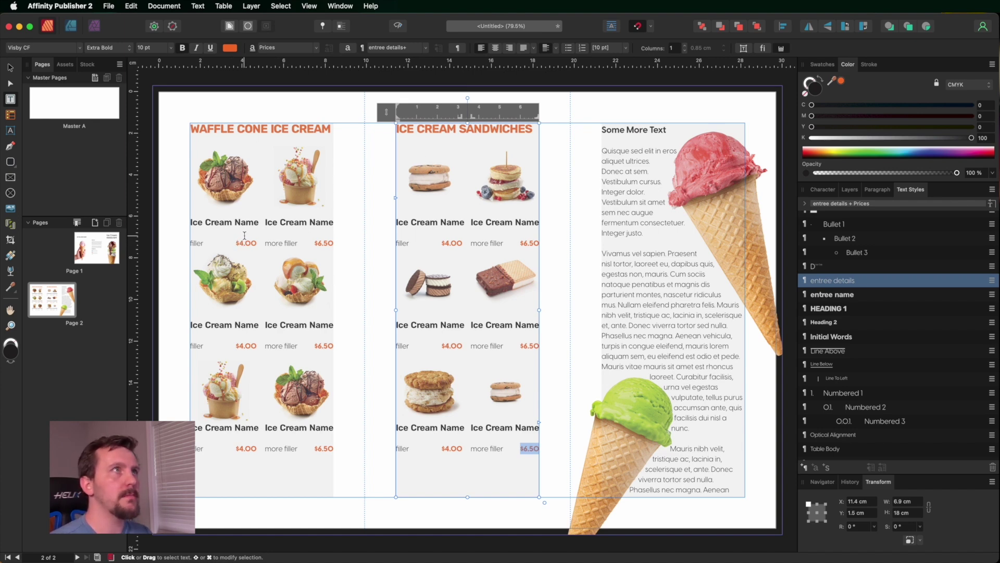
Open Find and Replace, search for ".00", and replace every occurrence with nothing to strip it from the prices
{"action": "left_click", "coordinate": [336, 6]}
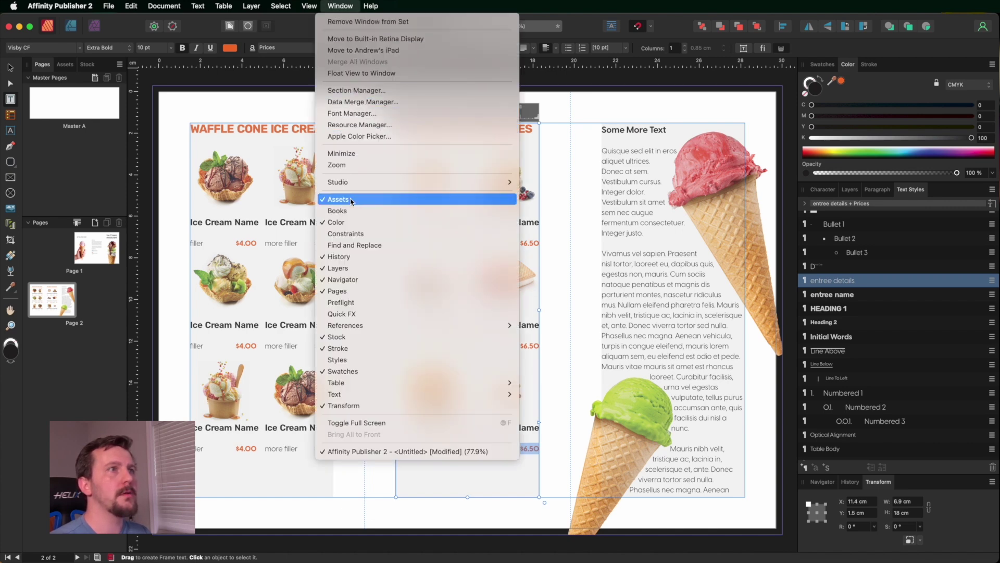
{"action": "left_click", "coordinate": [353, 245]}
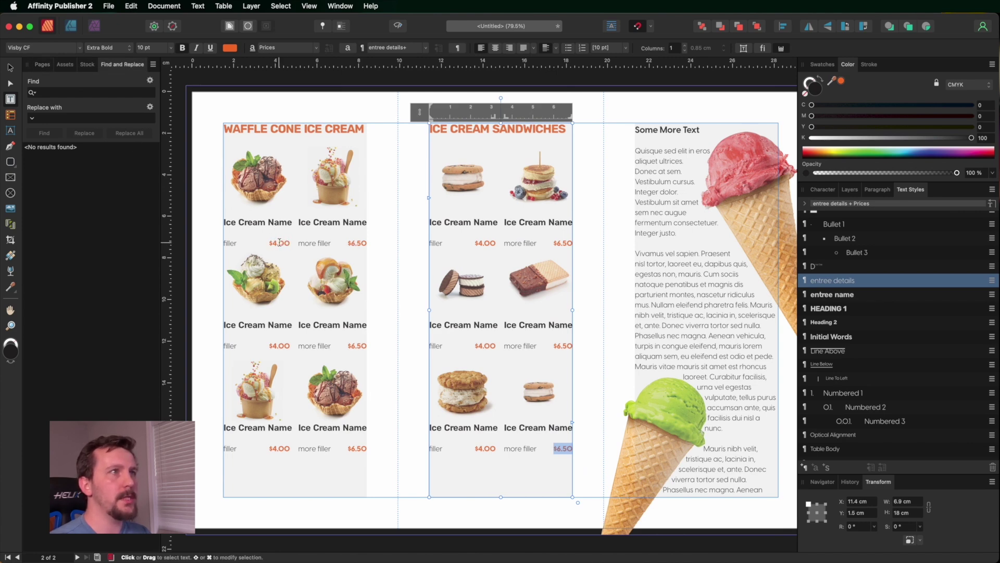
{"action": "left_click", "coordinate": [56, 93]}
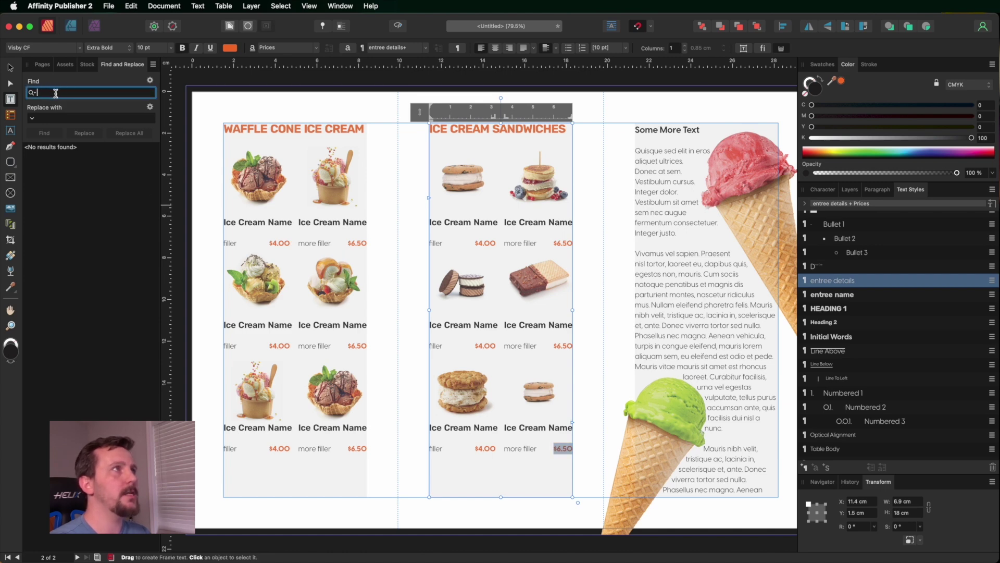
{"action": "type", "text": ".00"}
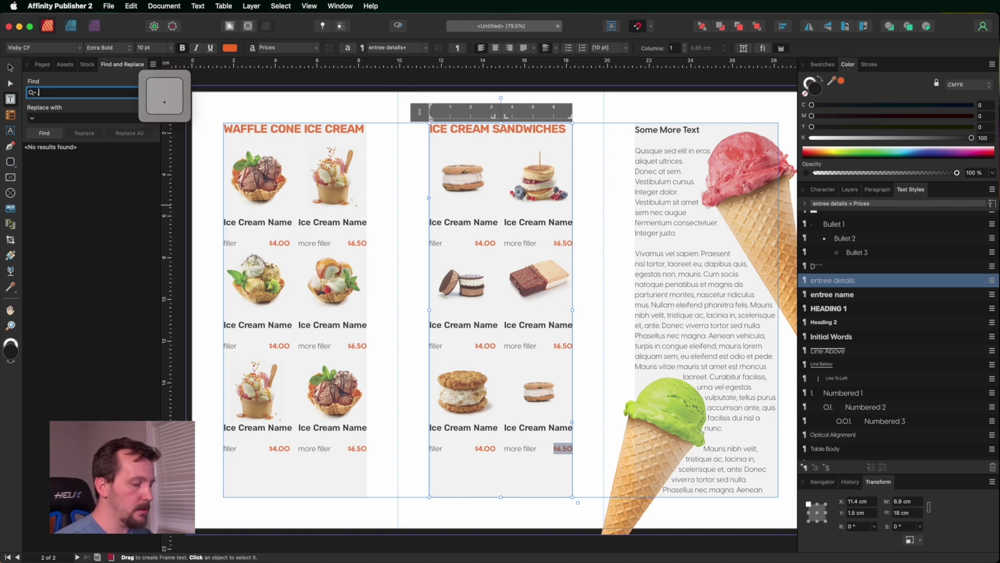
{"action": "left_click", "coordinate": [56, 134]}
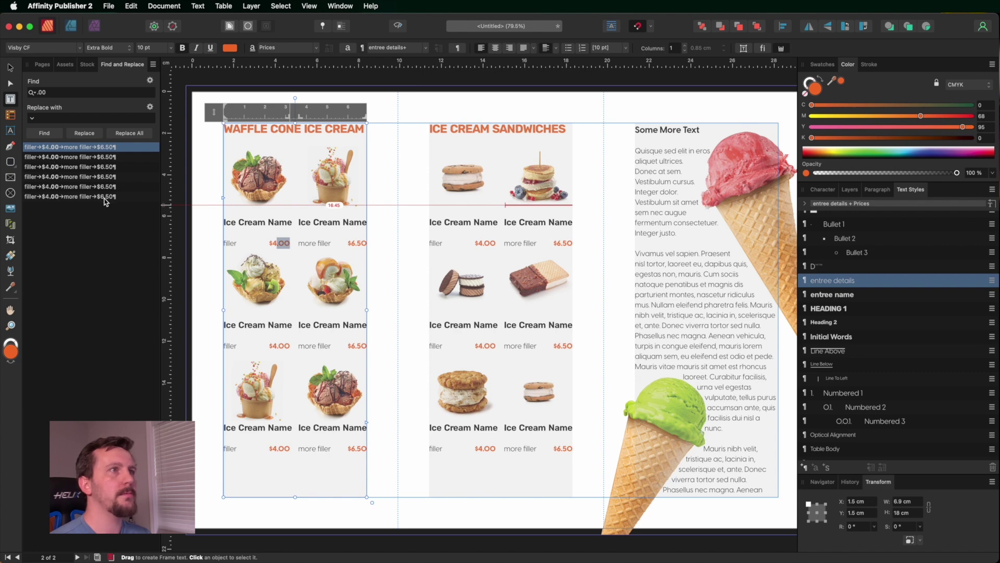
{"action": "left_click", "coordinate": [54, 117]}
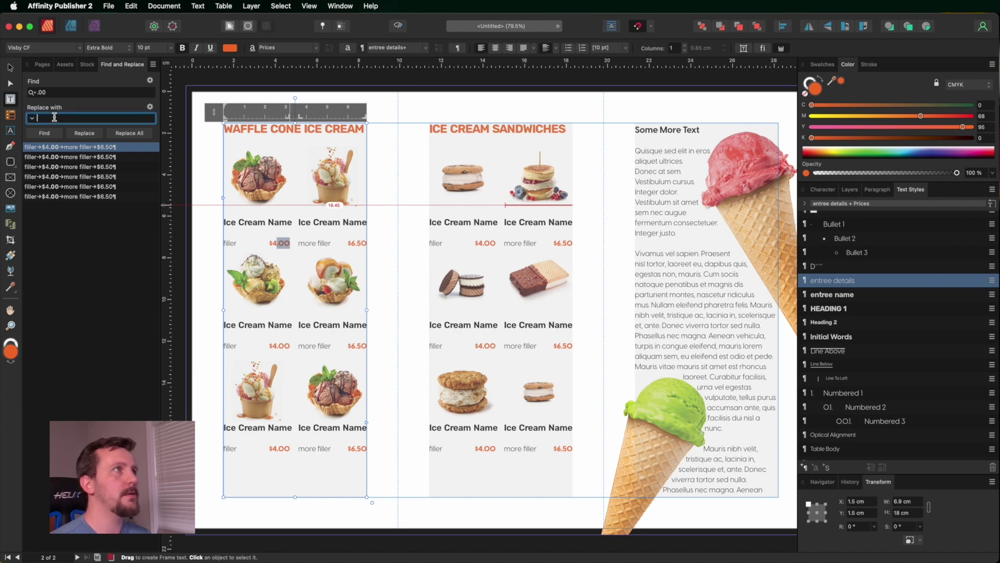
{"action": "left_click", "coordinate": [123, 134]}
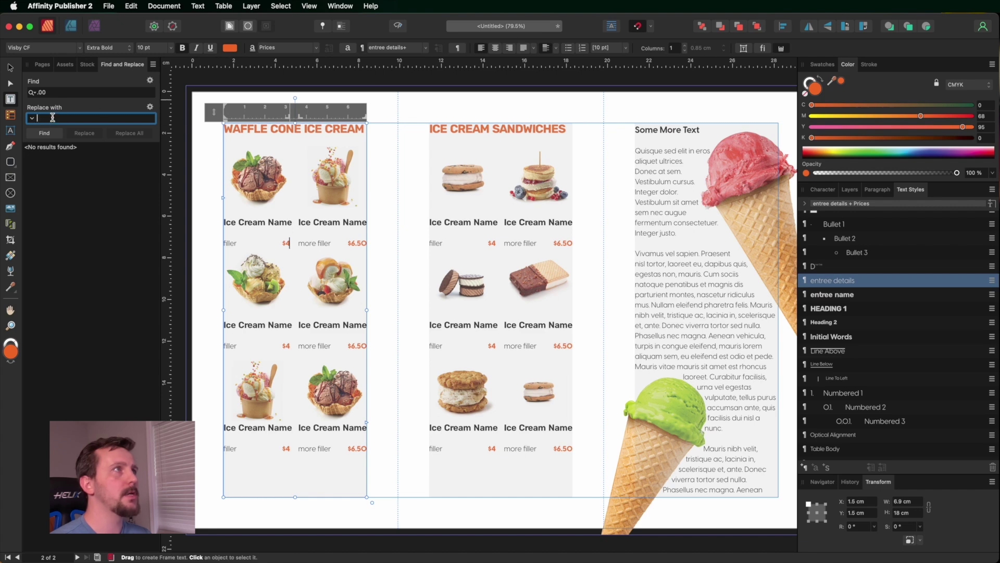
Replace every ".50" in the document with nothing, and close the Find and Replace panel
{"action": "left_click", "coordinate": [57, 92]}
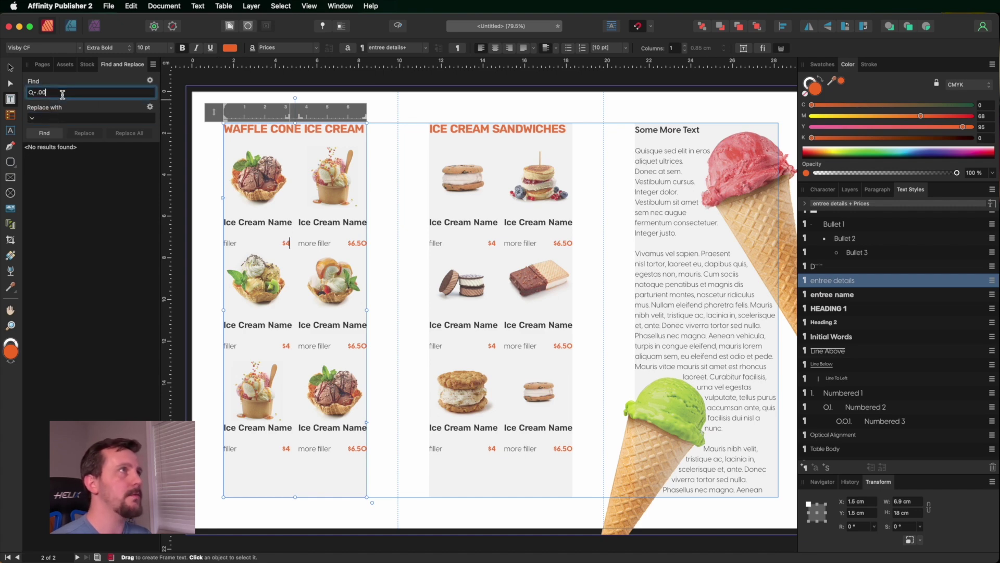
{"action": "key", "text": "BackSpace"}
{"action": "type", "text": ".50"}
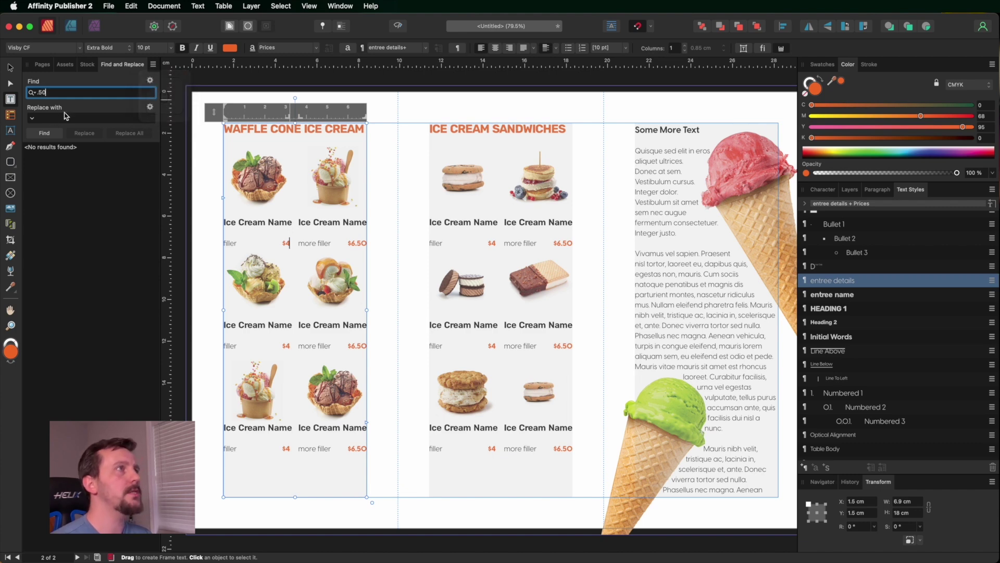
{"action": "left_click", "coordinate": [45, 133]}
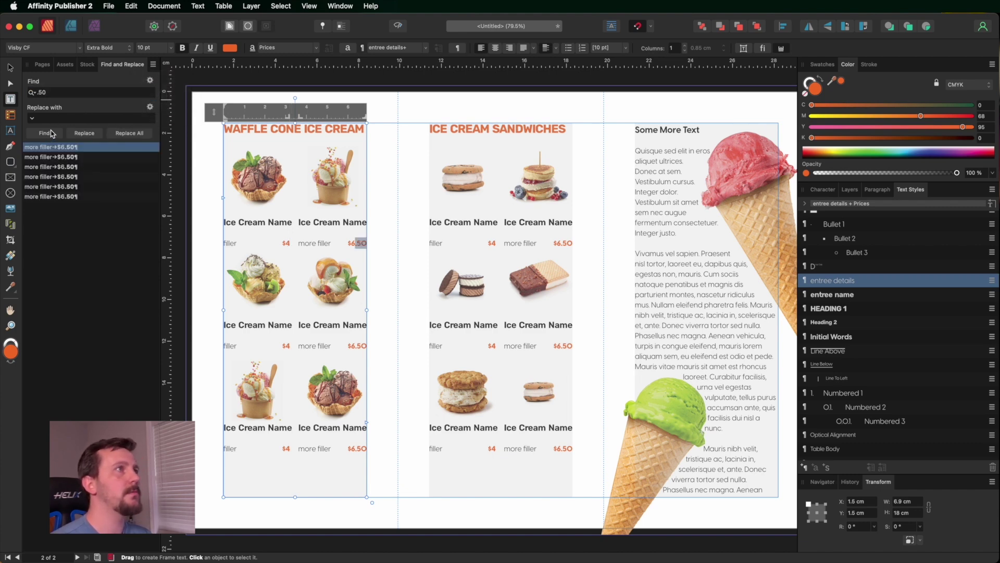
{"action": "left_click", "coordinate": [138, 134]}
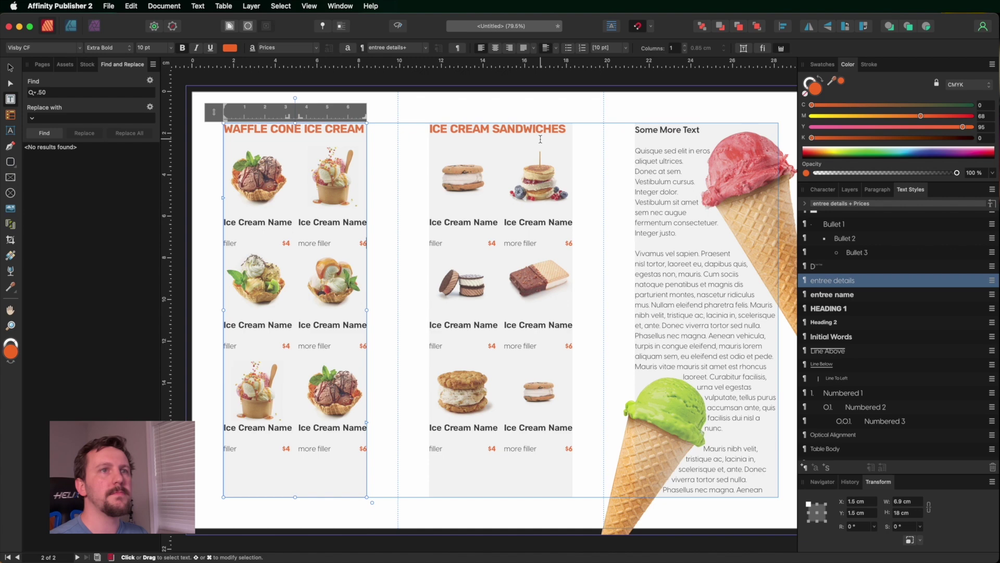
{"action": "key", "text": "Escape"}
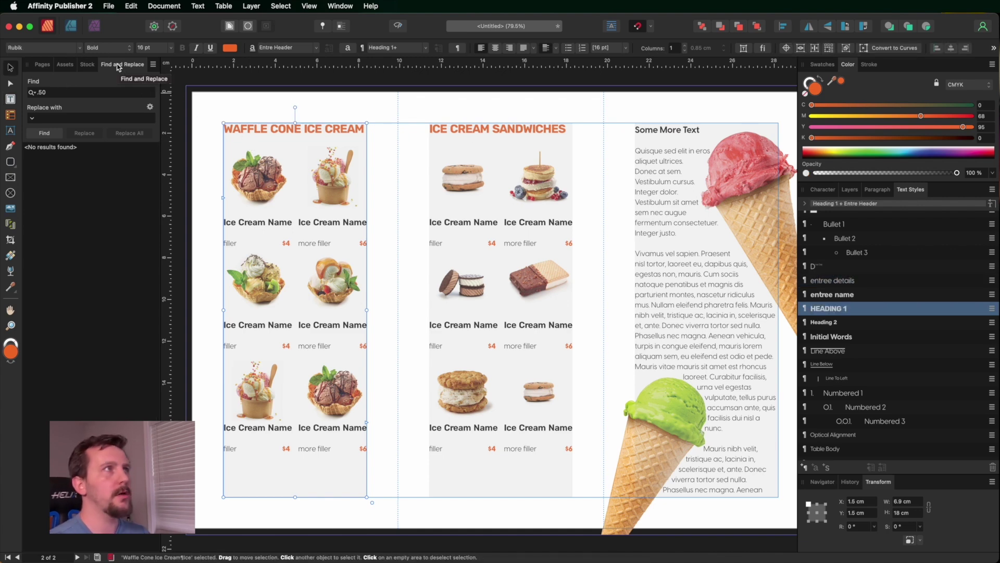
{"action": "left_click_drag", "start_coordinate": [114, 64], "coordinate": [232, 116]}
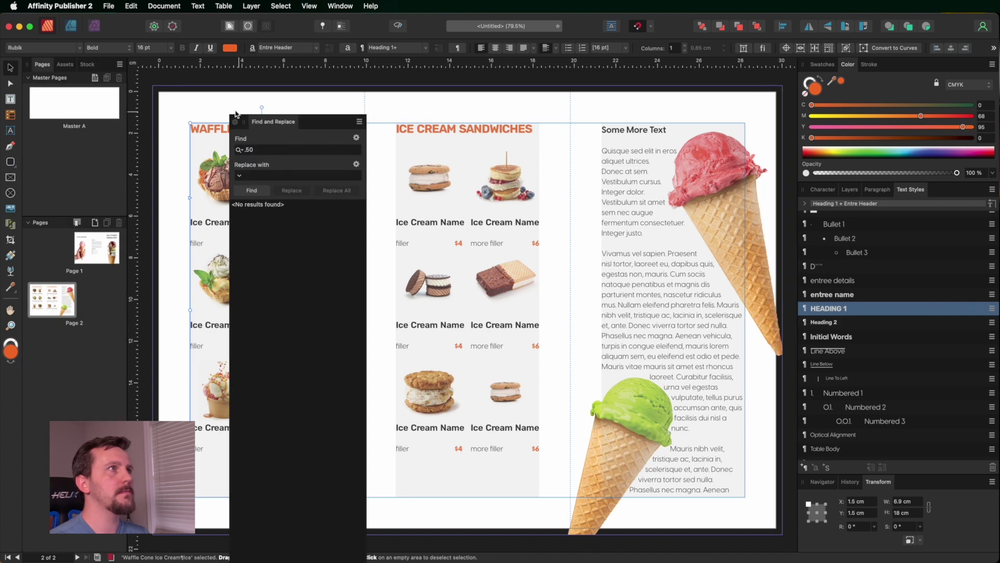
{"action": "left_click", "coordinate": [236, 122]}
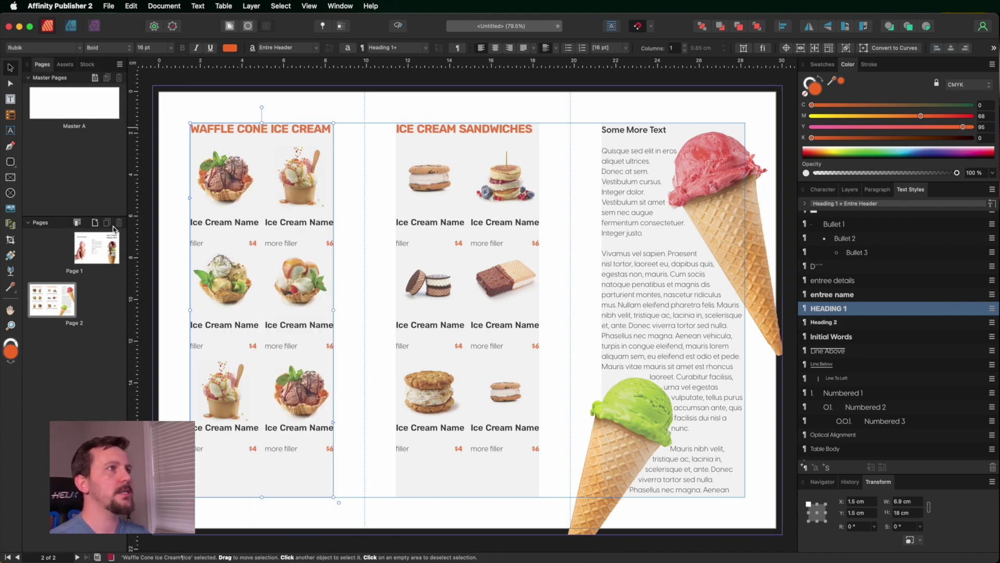
Set the "Ice Cream restaurant" title on page 1 to the Rubik font in Bold with All Caps
{"action": "left_click", "coordinate": [97, 250]}
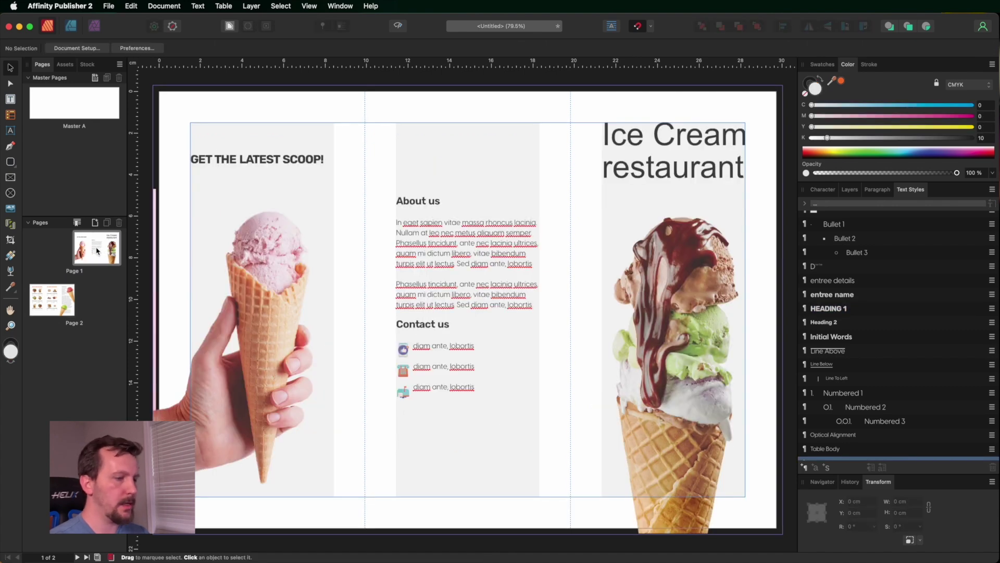
{"action": "left_click", "coordinate": [691, 145]}
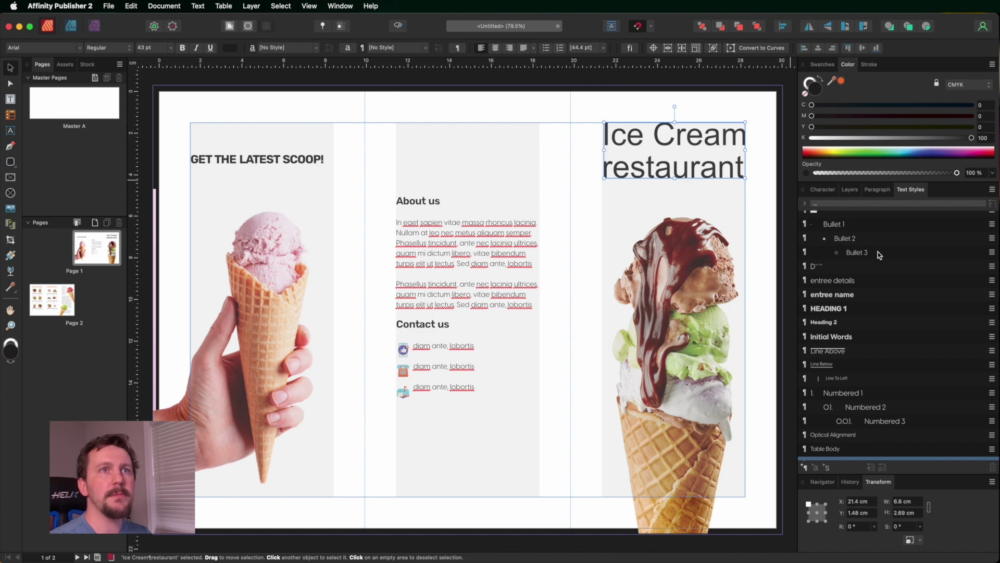
{"action": "left_click", "coordinate": [832, 190]}
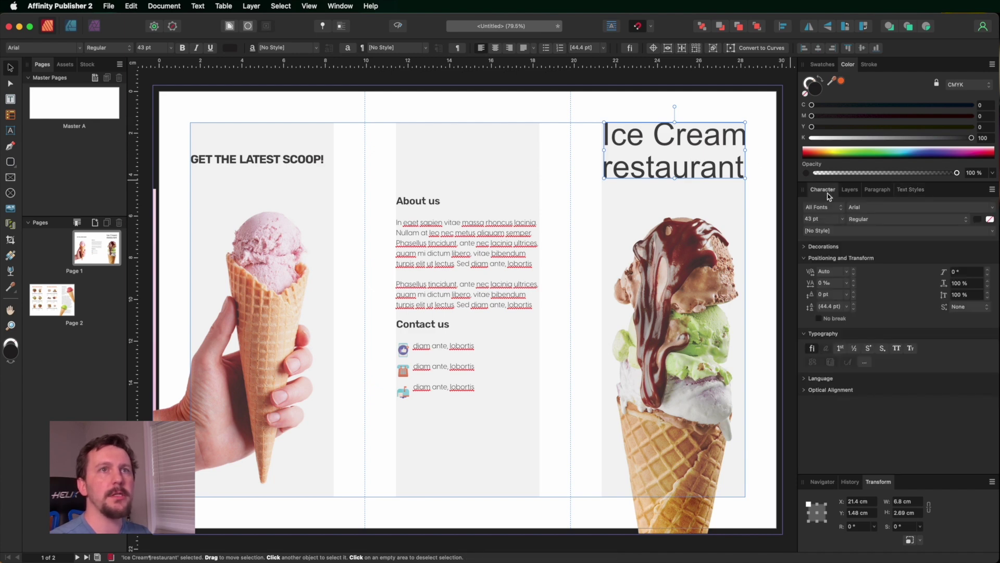
{"action": "left_click", "coordinate": [862, 206]}
{"action": "type", "text": "Rubik"}
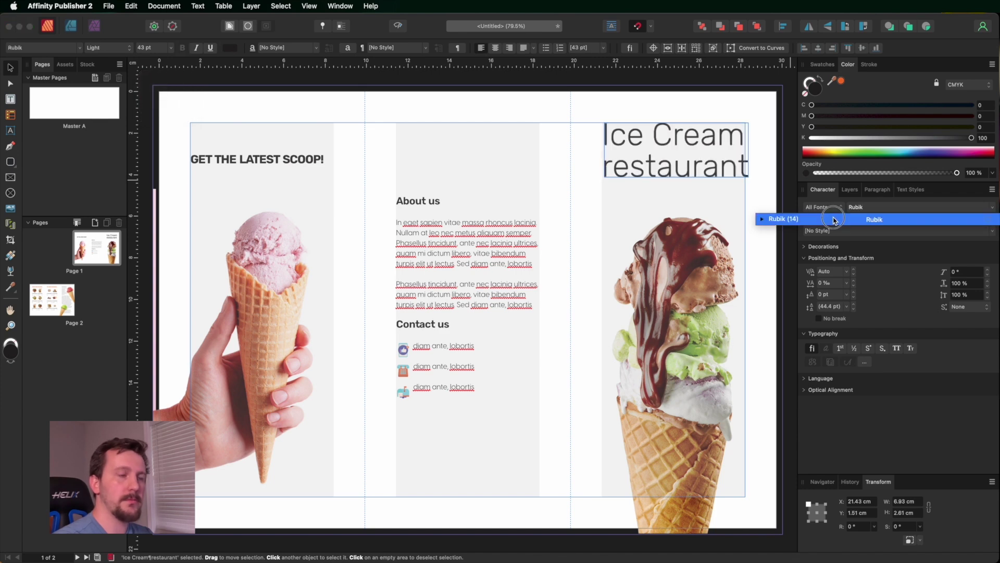
{"action": "left_click", "coordinate": [865, 219]}
{"action": "left_click", "coordinate": [885, 219]}
{"action": "key", "text": "Escape"}
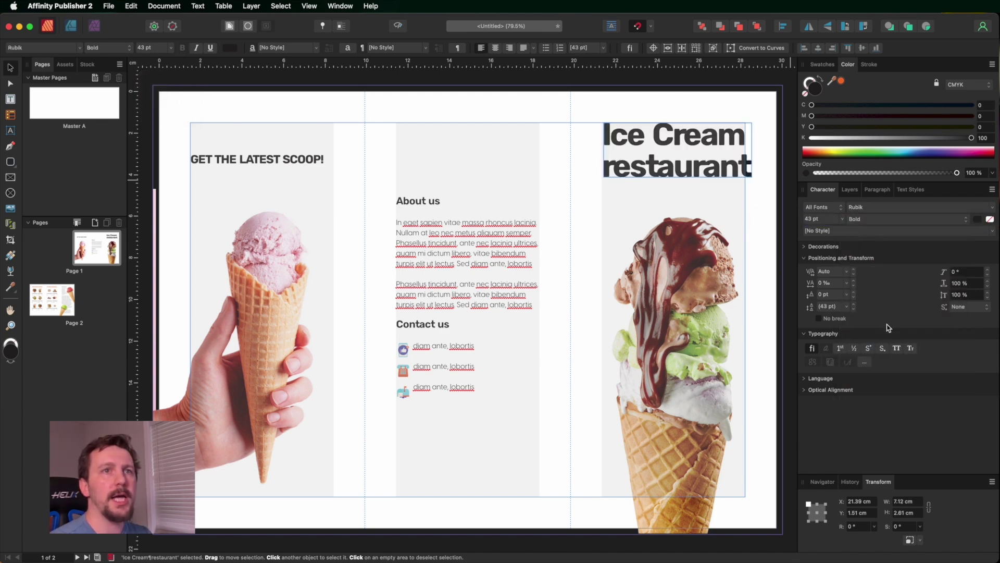
{"action": "left_click", "coordinate": [896, 348]}
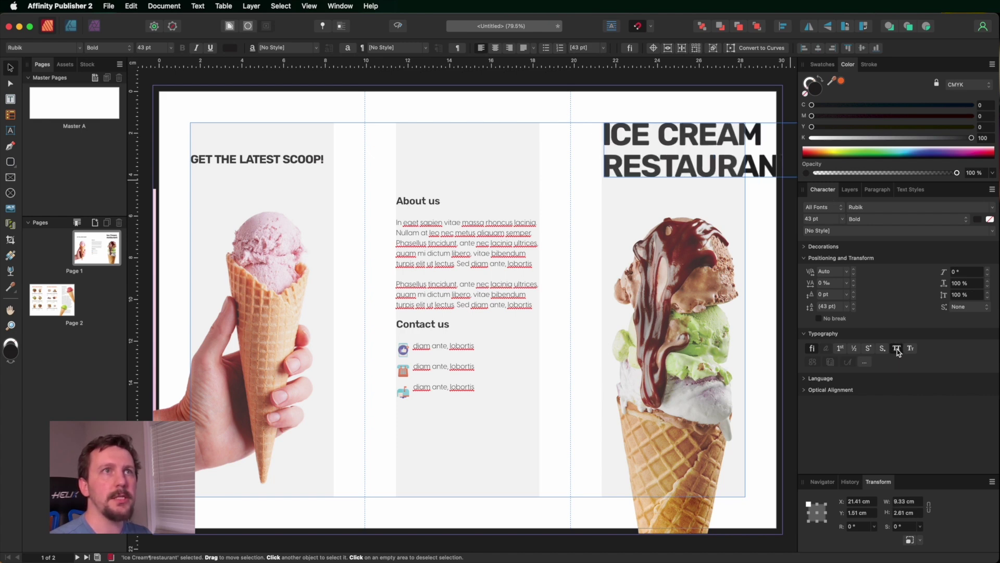
Give the RESTAURANT line of the title the Light weight and a size of 30 pt
{"action": "triple_click", "coordinate": [676, 168]}
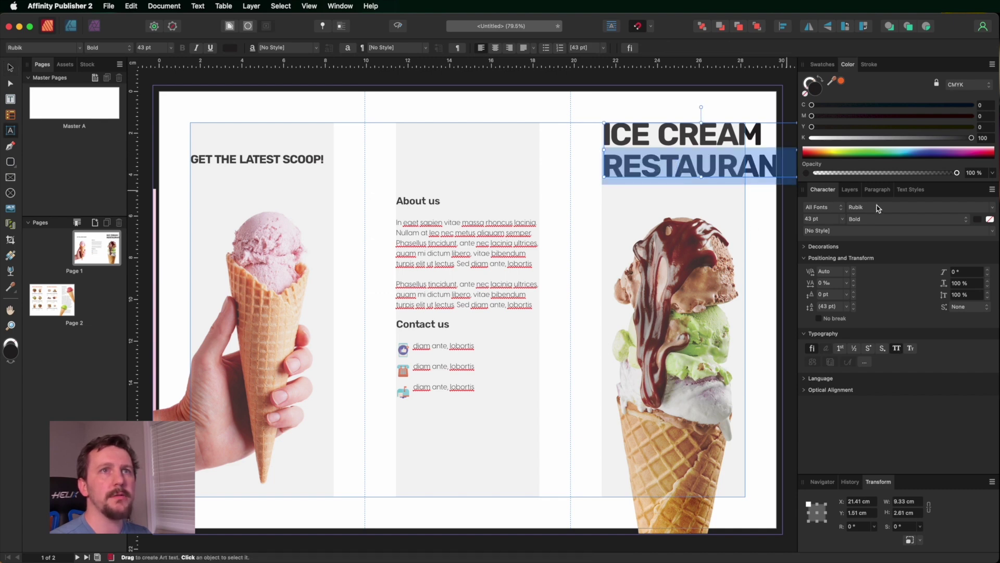
{"action": "left_click", "coordinate": [882, 219]}
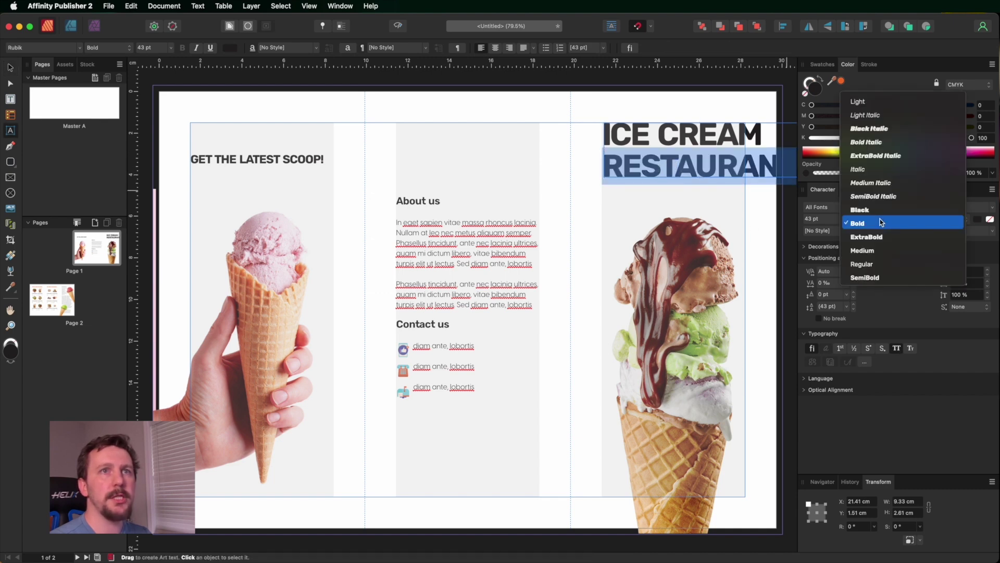
{"action": "left_click", "coordinate": [872, 102]}
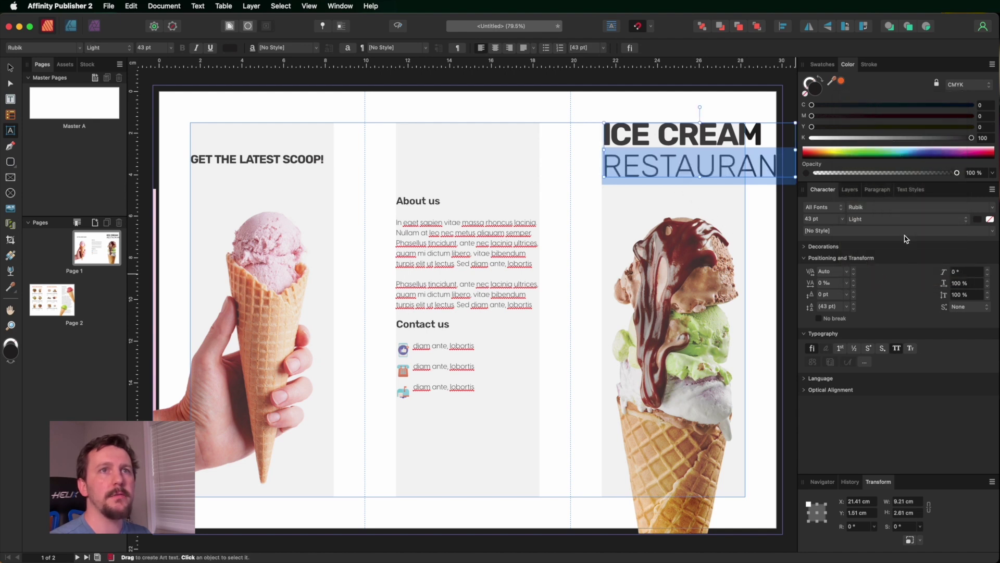
{"action": "left_click", "coordinate": [843, 219]}
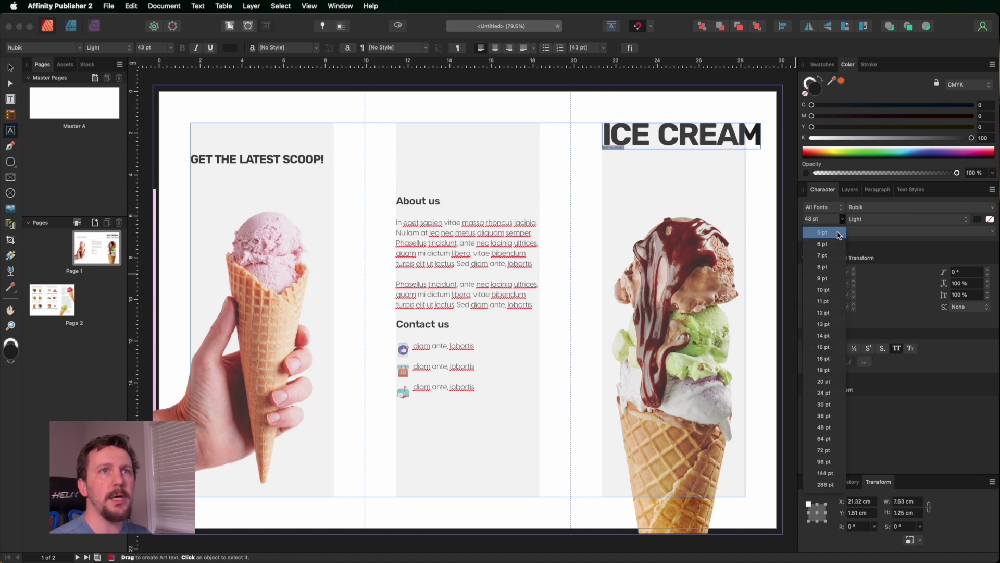
{"action": "left_click", "coordinate": [824, 405]}
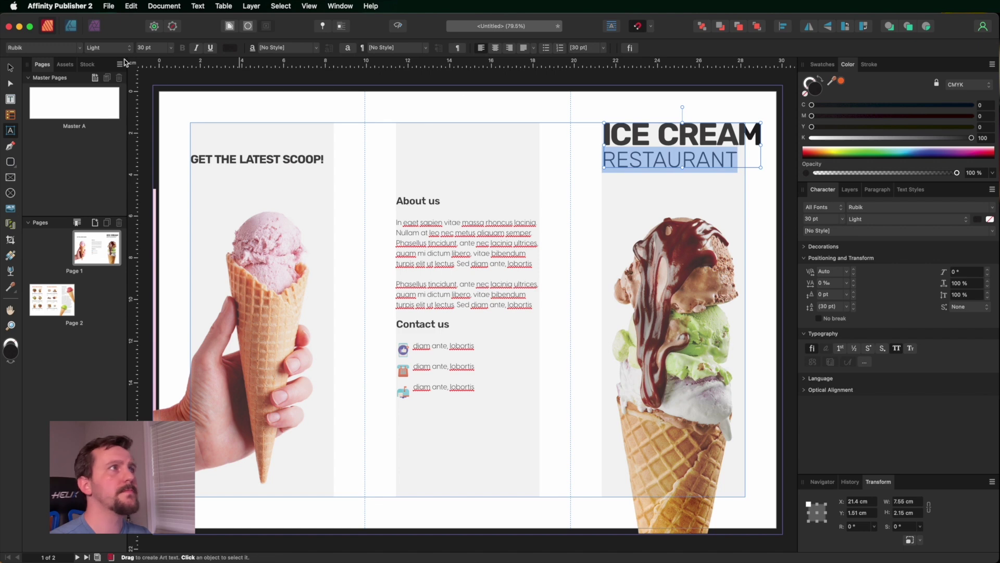
Scale the title to the column width of about 6.8 cm and widen the RESTAURANT line's tracking to about 114‰ to match ICE CREAM's width
{"action": "key", "text": "Escape"}
{"action": "left_click_drag", "start_coordinate": [761, 123], "coordinate": [745, 126]}
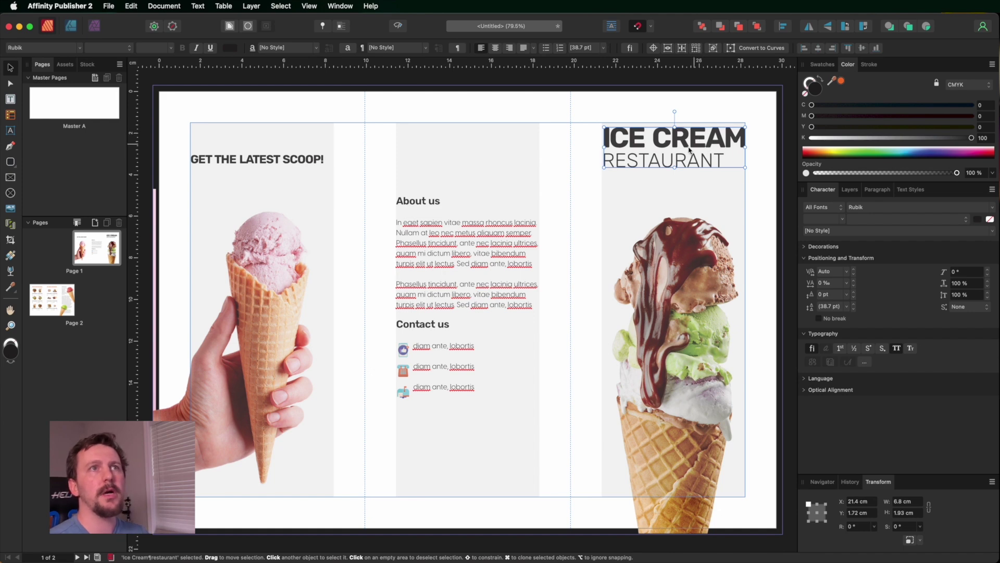
{"action": "double_click", "coordinate": [667, 160]}
{"action": "double_click", "coordinate": [667, 161]}
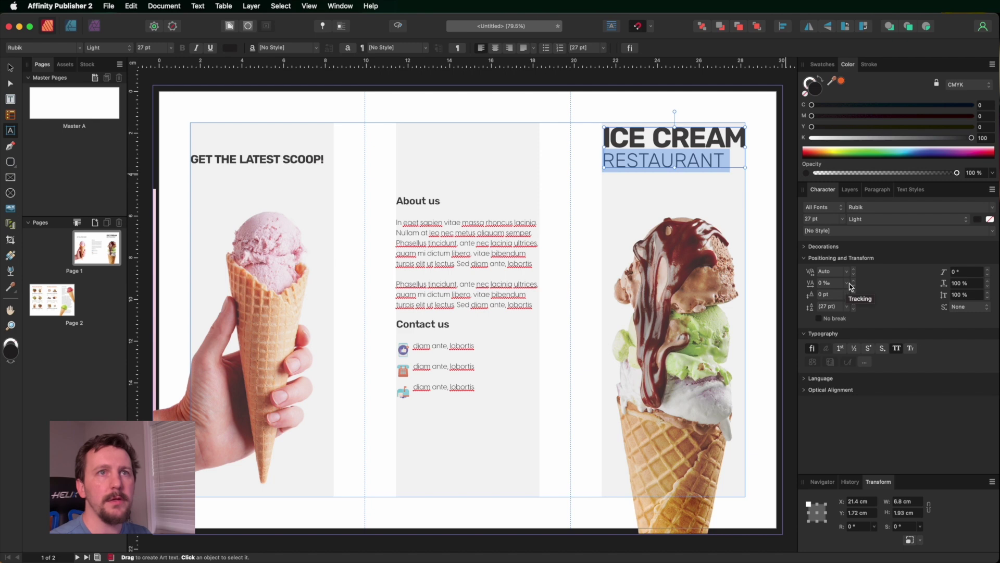
{"action": "left_click_drag", "start_coordinate": [808, 286], "coordinate": [875, 285]}
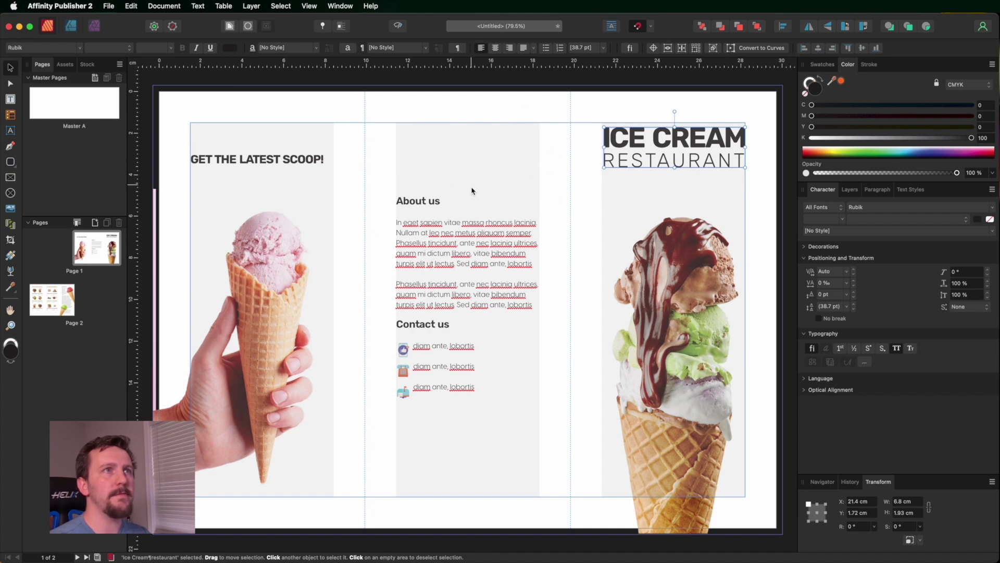
Draw a rectangle of about 9.9 by 21.6 cm covering page 1's middle fold panel from bleed edge to bleed edge
{"action": "left_click", "coordinate": [11, 166]}
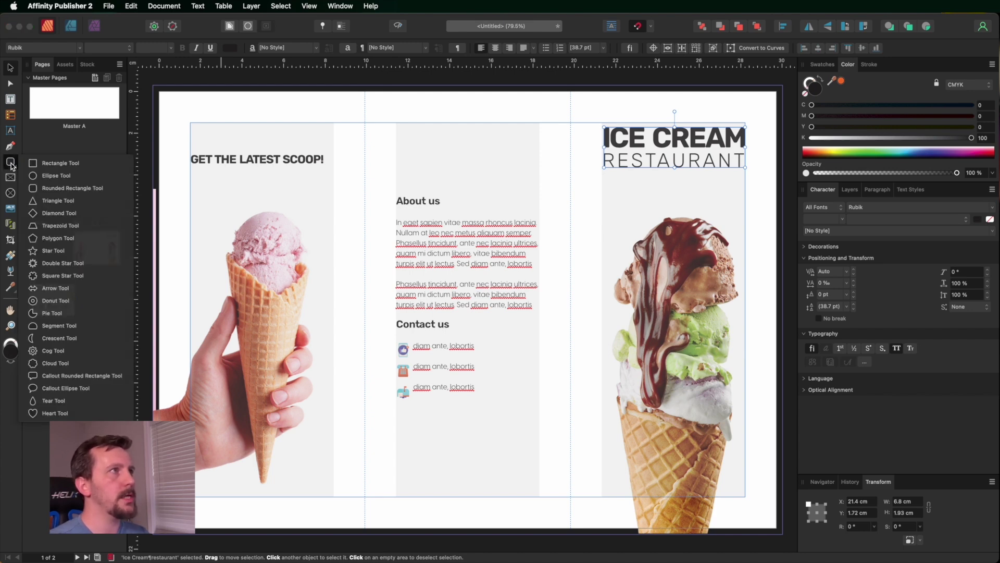
{"action": "left_click", "coordinate": [52, 163]}
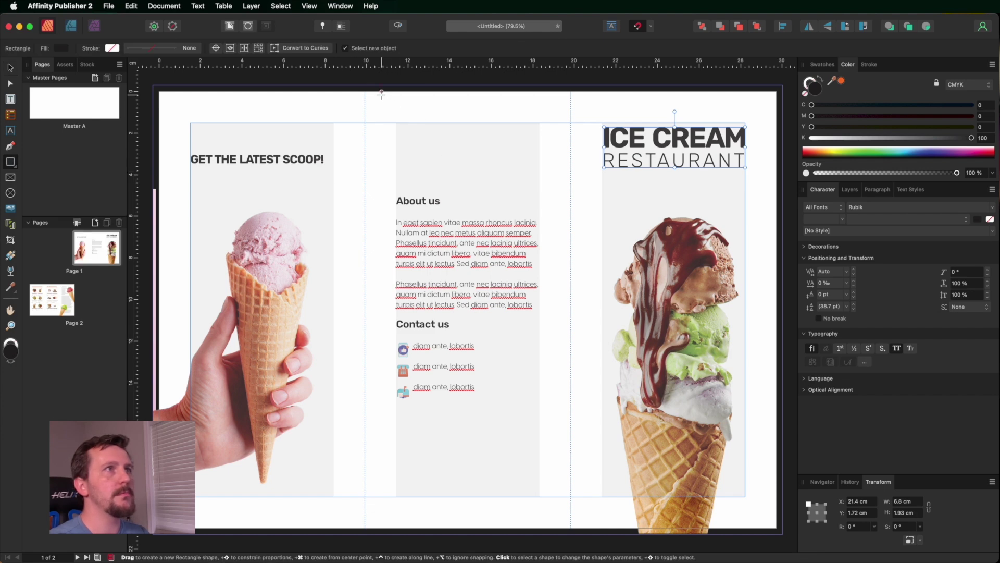
{"action": "left_click_drag", "start_coordinate": [365, 84], "coordinate": [570, 532]}
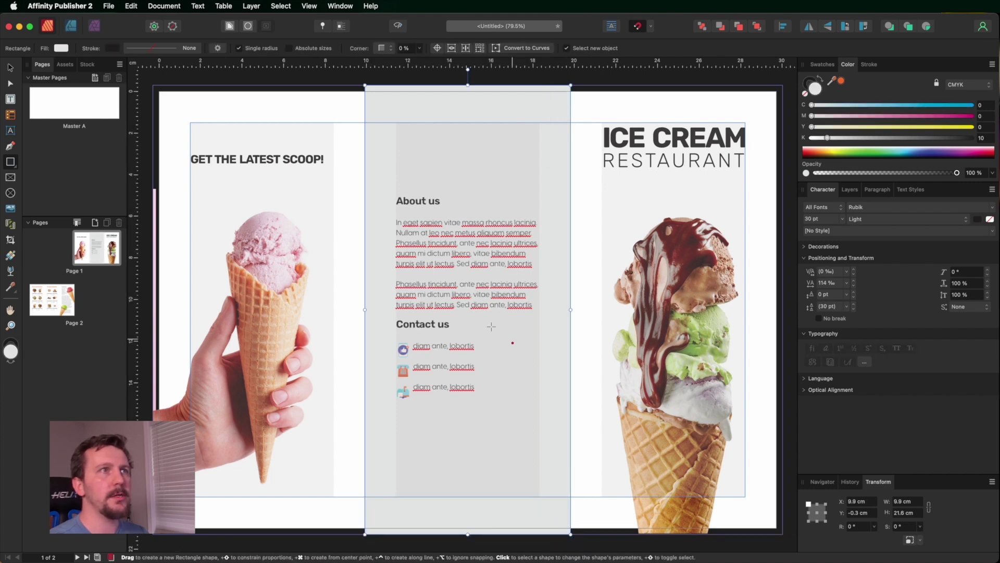
Float the Color and Swatches panels and fill the middle rectangle with teal, CMYK 73, 0, 33, 15
{"action": "mouse_move", "coordinate": [848, 64]}
{"action": "left_mouse_down"}
{"action": "mouse_move", "coordinate": [777, 93]}
{"action": "mouse_move", "coordinate": [625, 94]}
{"action": "left_mouse_up"}
{"action": "mouse_move", "coordinate": [822, 64]}
{"action": "left_mouse_down"}
{"action": "mouse_move", "coordinate": [664, 223]}
{"action": "mouse_move", "coordinate": [618, 222]}
{"action": "left_mouse_up"}
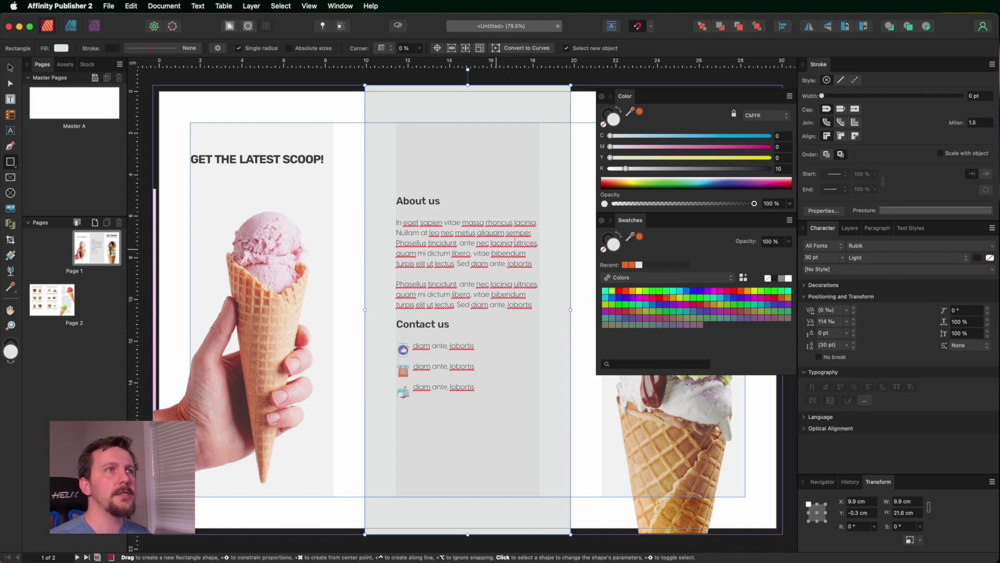
{"action": "left_click_drag", "start_coordinate": [667, 139], "coordinate": [725, 137]}
{"action": "mouse_move", "coordinate": [681, 161]}
{"action": "left_mouse_down"}
{"action": "mouse_move", "coordinate": [614, 169]}
{"action": "mouse_move", "coordinate": [662, 158]}
{"action": "left_mouse_up"}
{"action": "left_click_drag", "start_coordinate": [612, 168], "coordinate": [634, 168]}
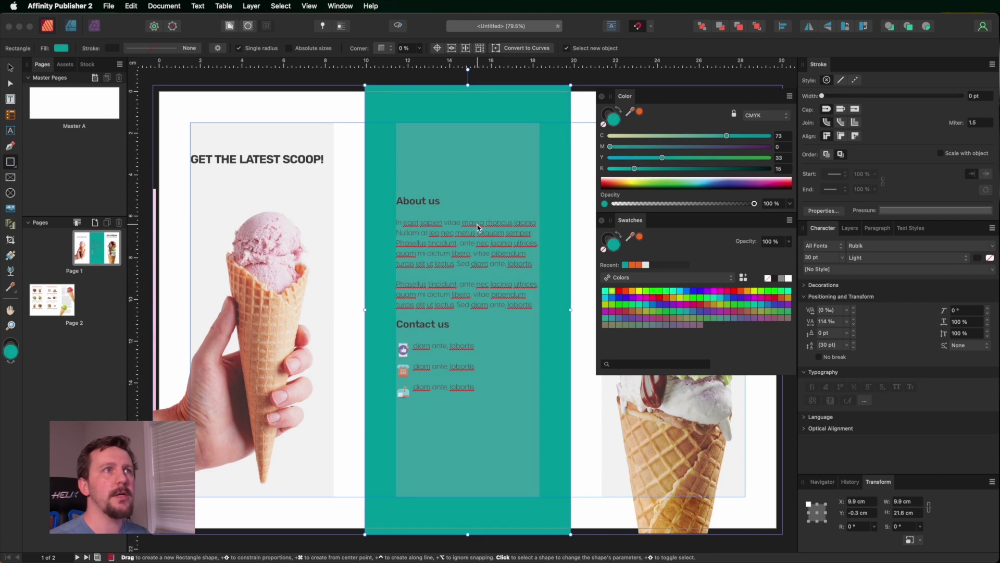
Recolour all the text in the About us and Contact us frame white
{"action": "left_click", "coordinate": [469, 327]}
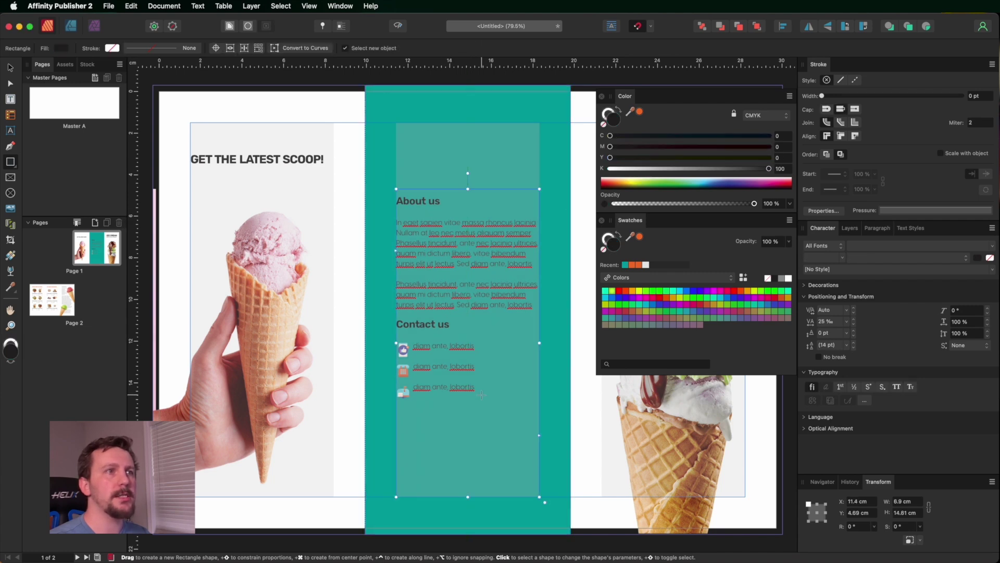
{"action": "key", "text": "t"}
{"action": "key", "text": "super+a"}
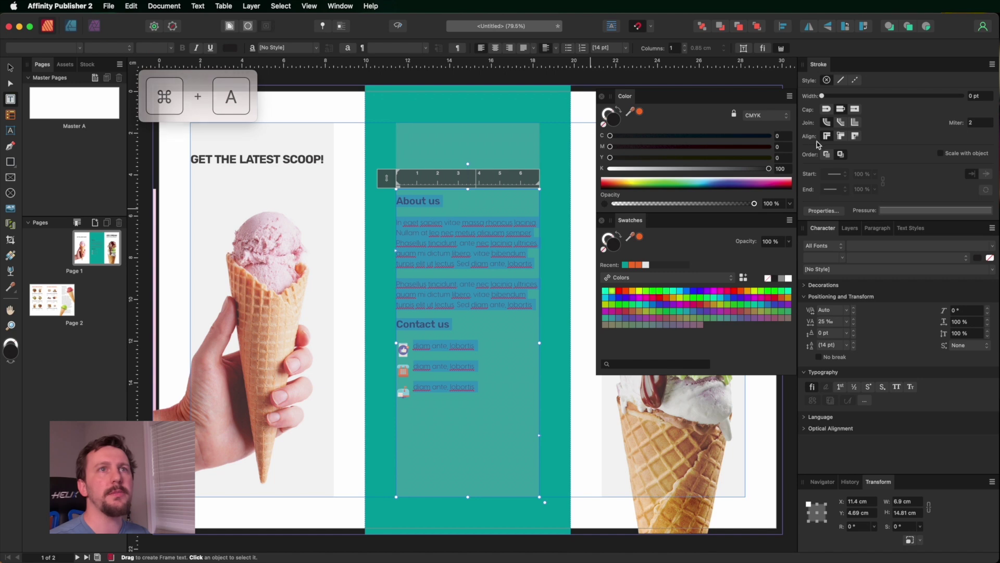
{"action": "key", "text": "Escape"}
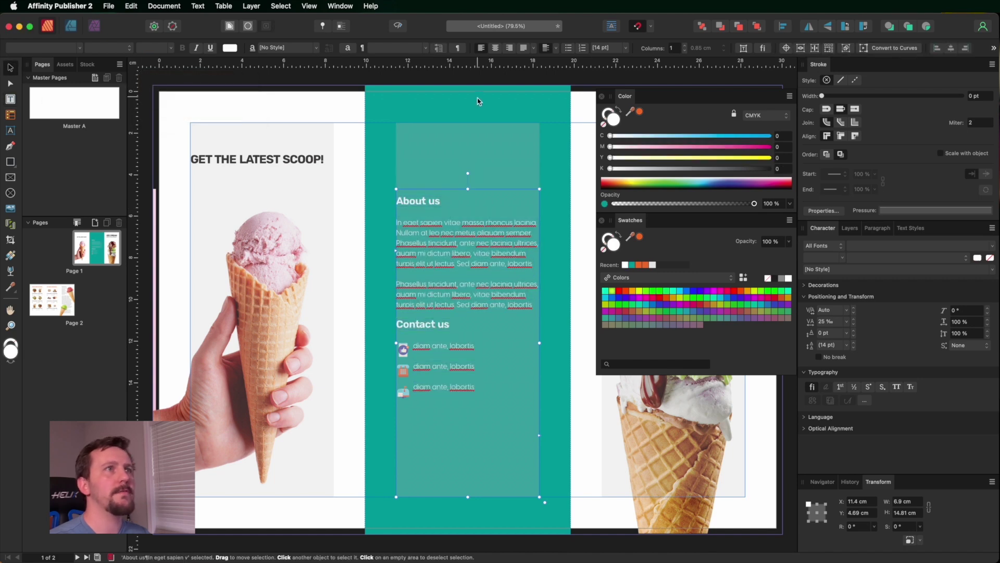
Select the teal rectangle and create a new document palette named Ice Cream
{"action": "left_click", "coordinate": [478, 97]}
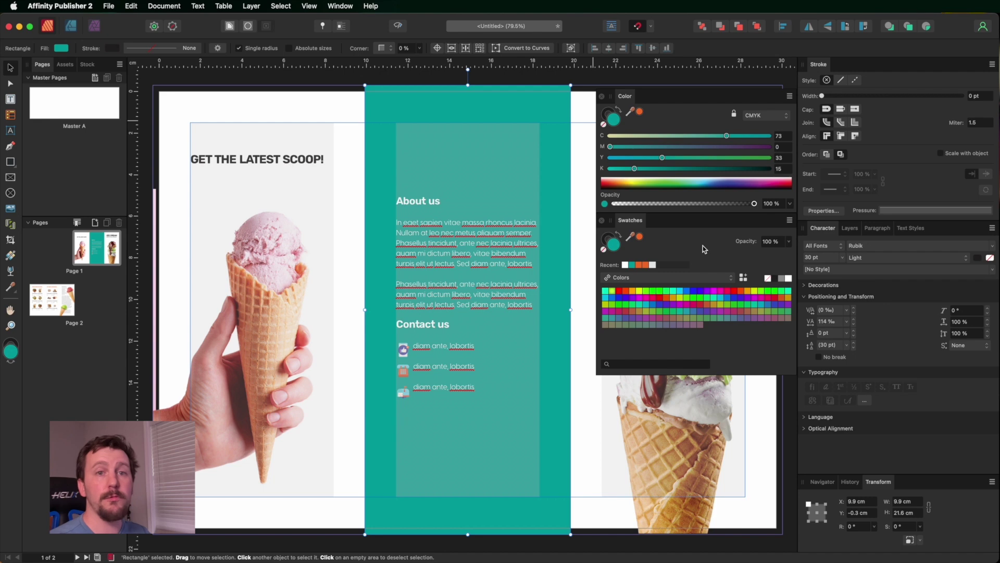
{"action": "left_click", "coordinate": [790, 221]}
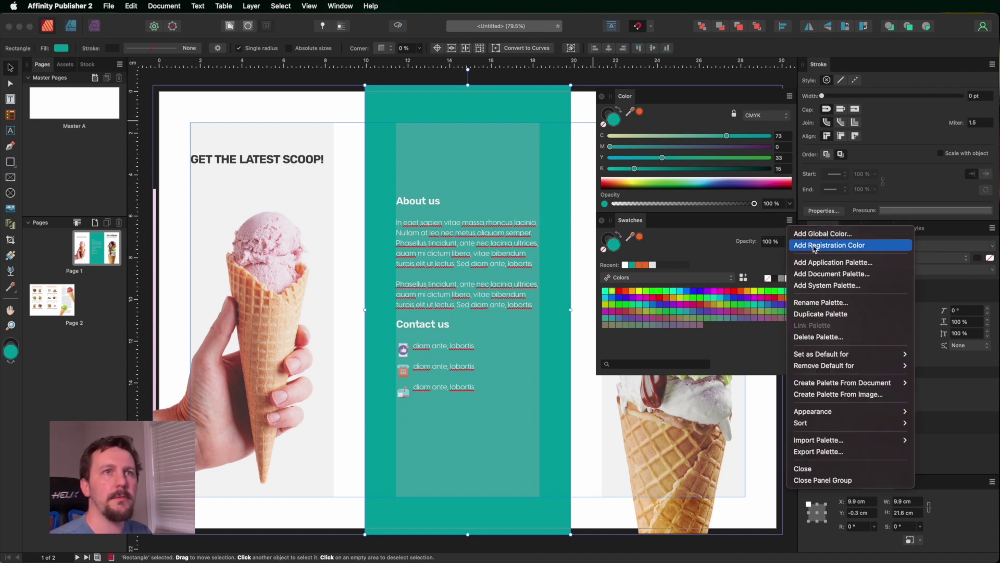
{"action": "left_click", "coordinate": [820, 274]}
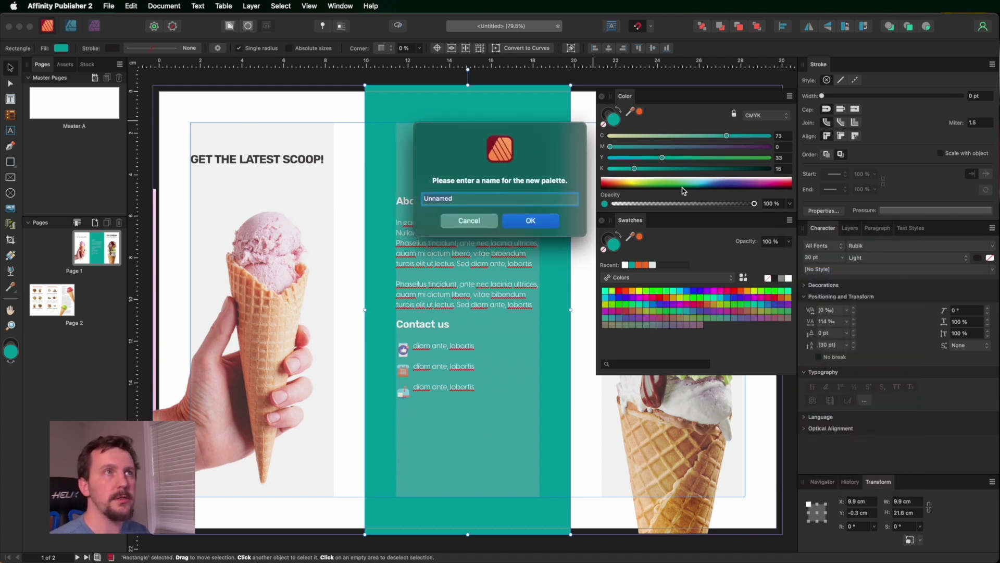
{"action": "type", "text": "Ice Cream"}
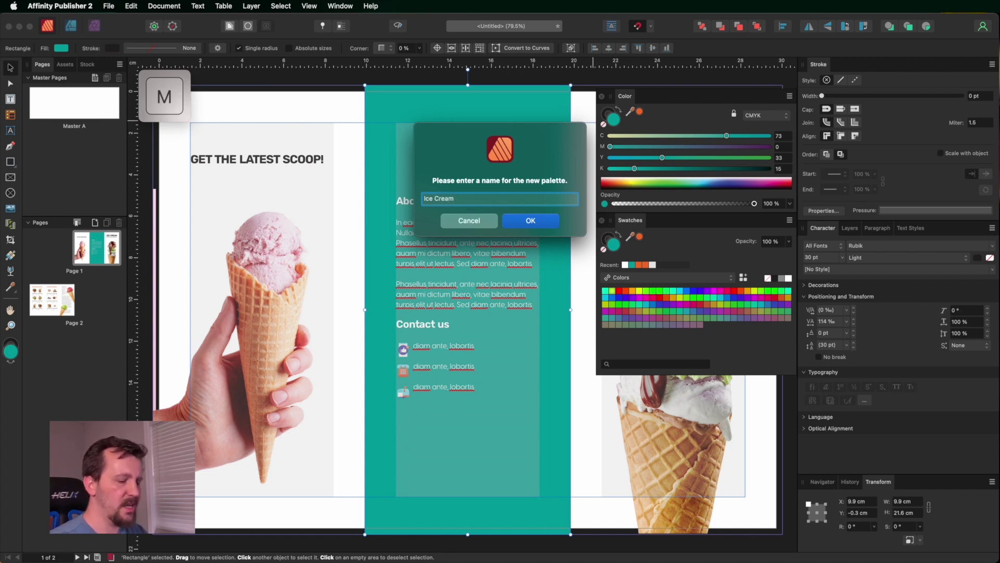
{"action": "key", "text": "Return"}
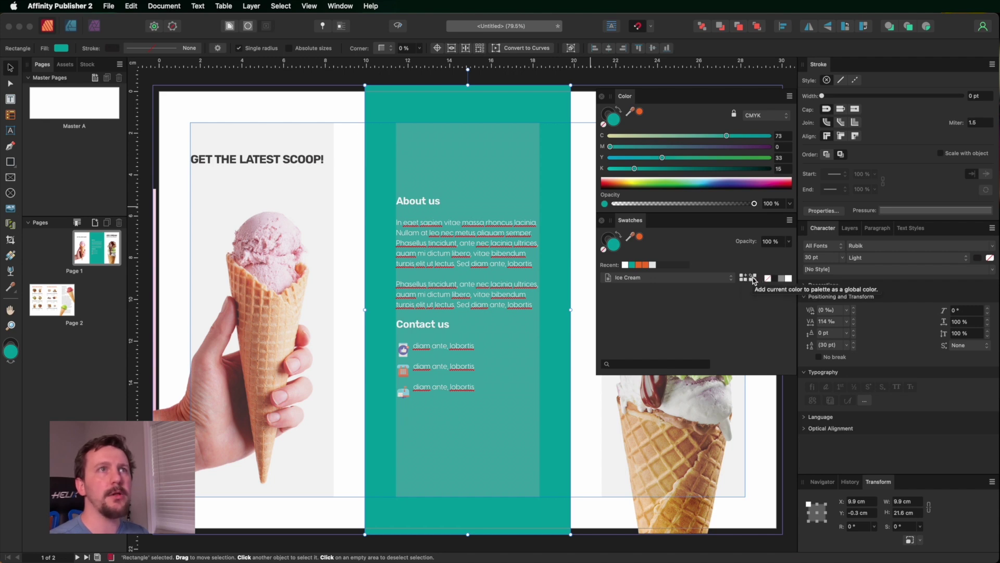
Remove the teal rectangle's stroke and add its fill colour to the Ice Cream palette as a global colour
{"action": "left_click", "coordinate": [611, 246]}
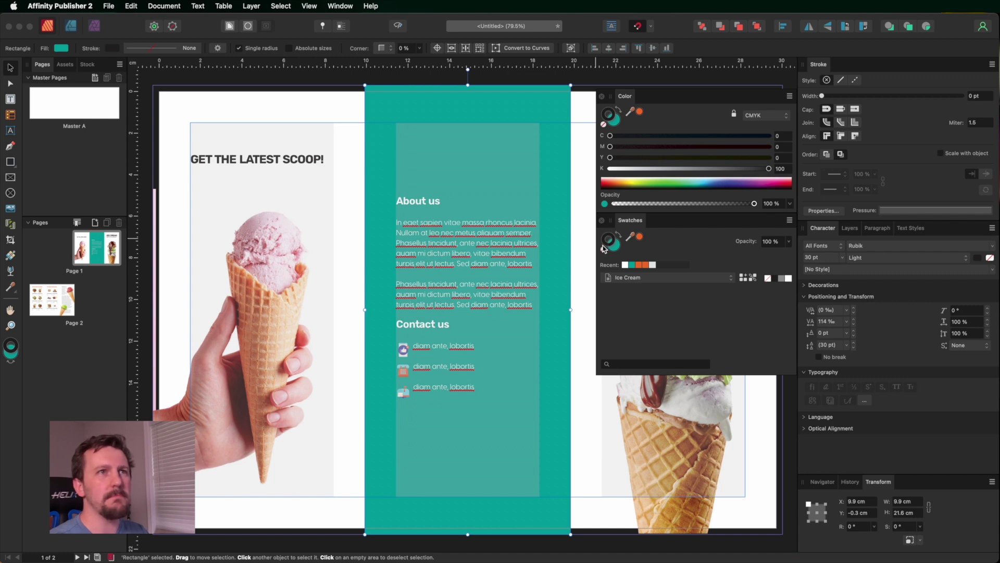
{"action": "left_click", "coordinate": [603, 251]}
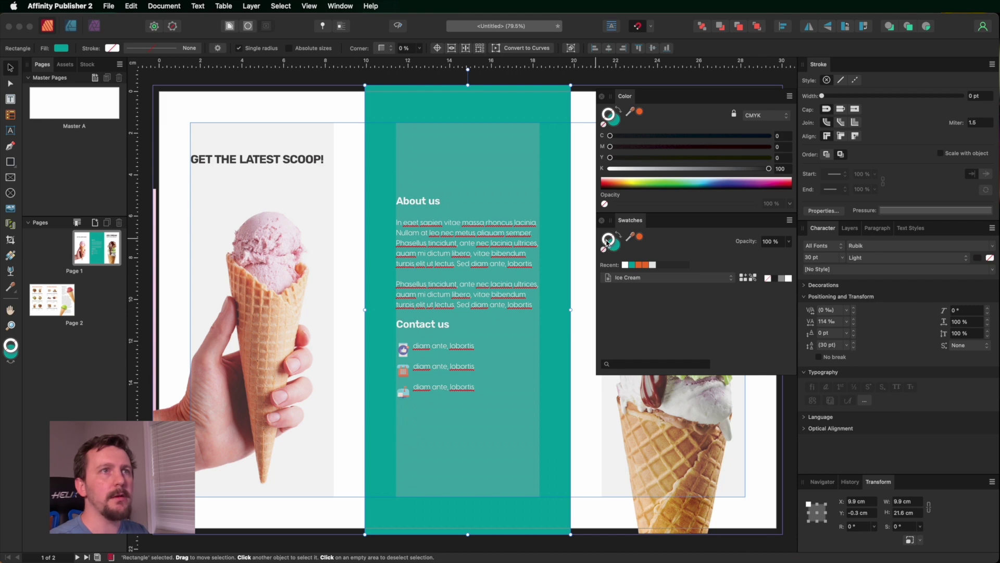
{"action": "left_click", "coordinate": [616, 245]}
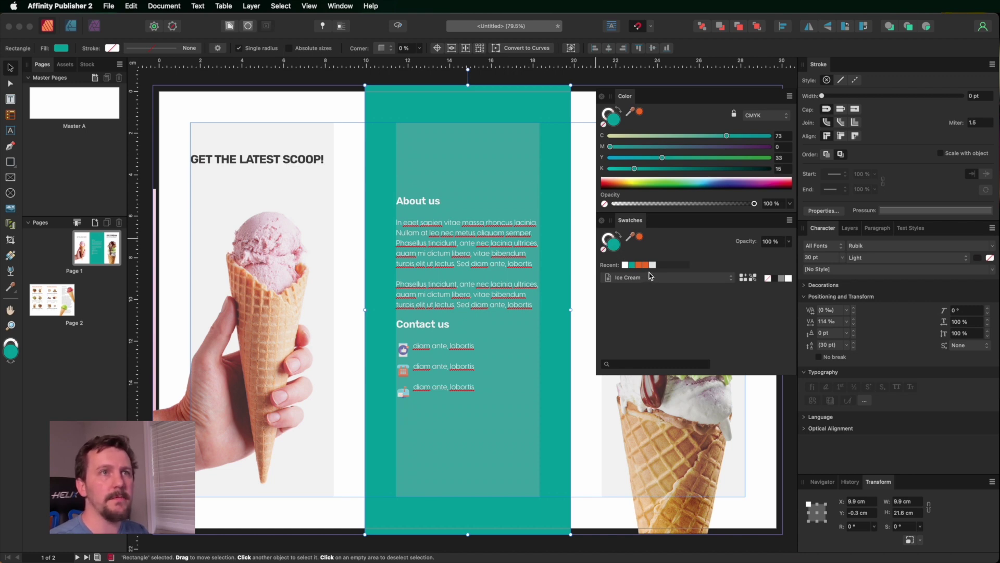
{"action": "left_click", "coordinate": [753, 278]}
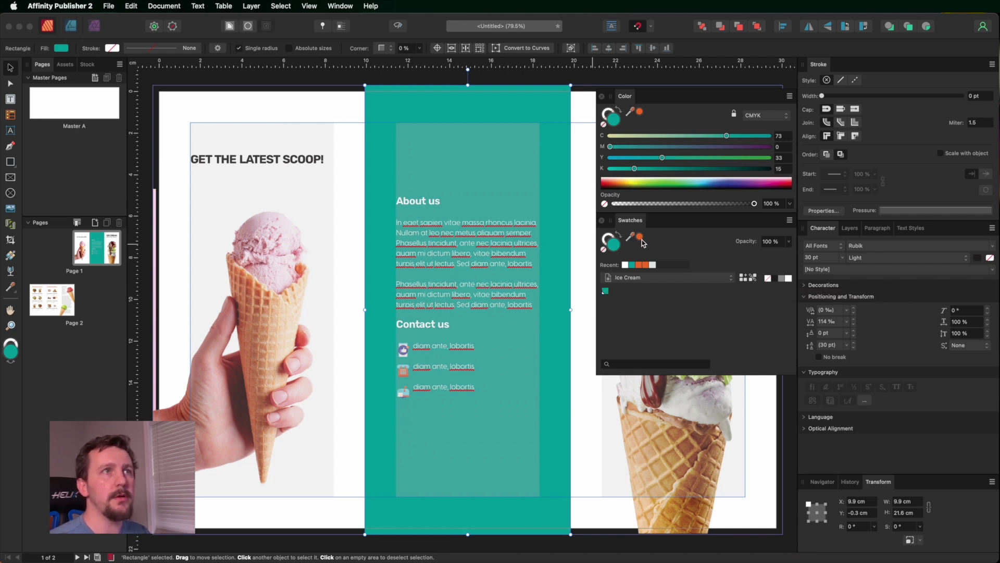
With nothing selected, add the recent orange, CMYK 0, 68, 95, 0, to the Ice Cream palette as a global colour
{"action": "left_click", "coordinate": [340, 84]}
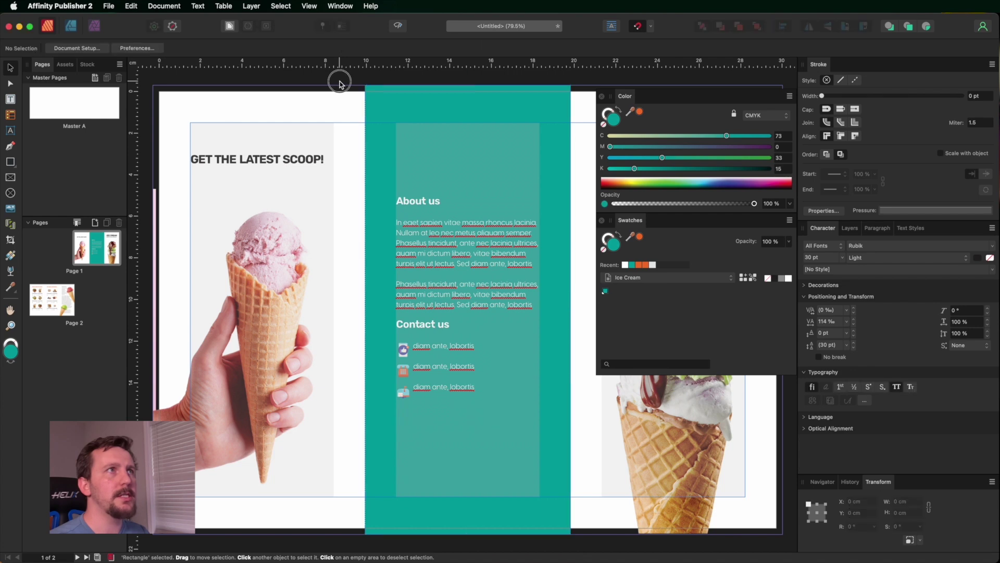
{"action": "left_click", "coordinate": [646, 266]}
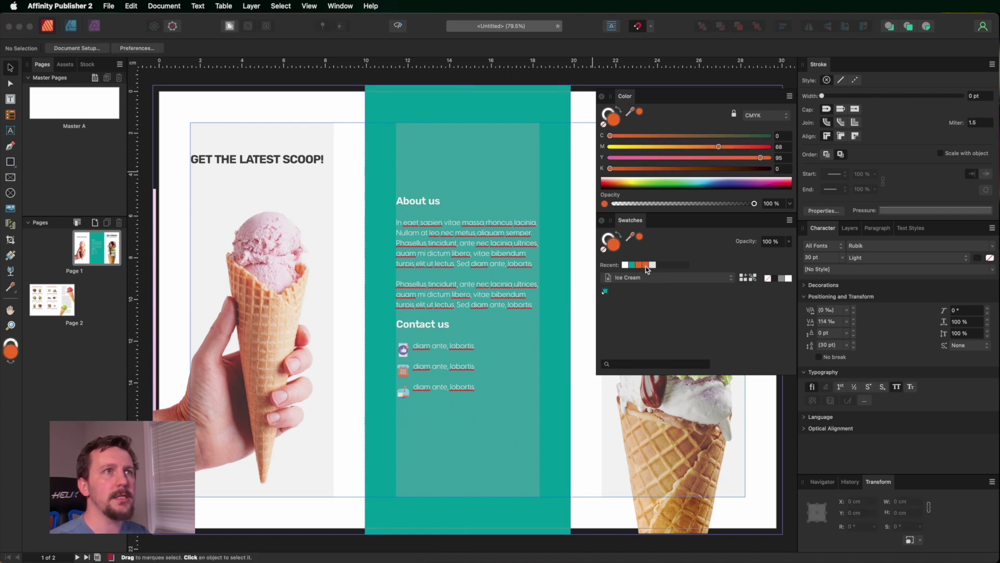
{"action": "left_click", "coordinate": [754, 282]}
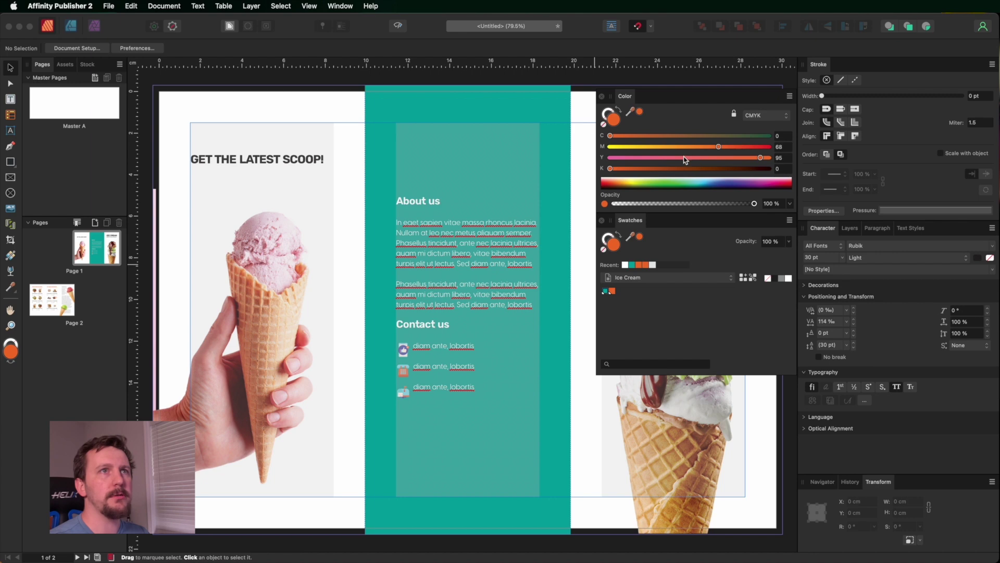
Mix a pink of CMYK 0, 89, 14, 0 and add it to the Ice Cream palette as a global colour
{"action": "left_click_drag", "start_coordinate": [686, 157], "coordinate": [645, 157]}
{"action": "left_click_drag", "start_coordinate": [721, 147], "coordinate": [735, 147]}
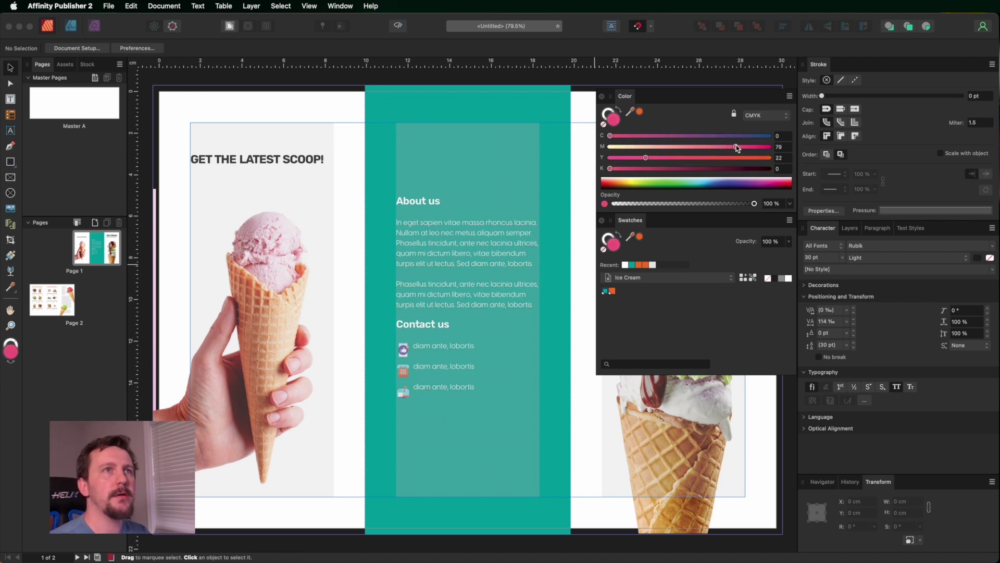
{"action": "left_click_drag", "start_coordinate": [645, 157], "coordinate": [606, 157]}
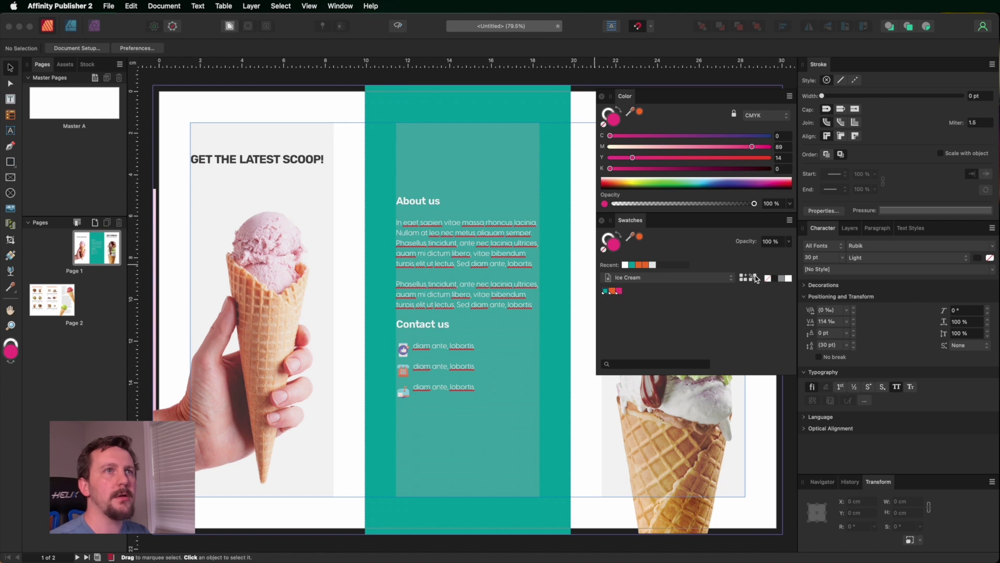
Add a grey of CMYK 0, 0, 0, 23 and a yellow of CMYK 0, 0, 82, 22 to the palette as global colours
{"action": "left_click_drag", "start_coordinate": [643, 147], "coordinate": [647, 169]}
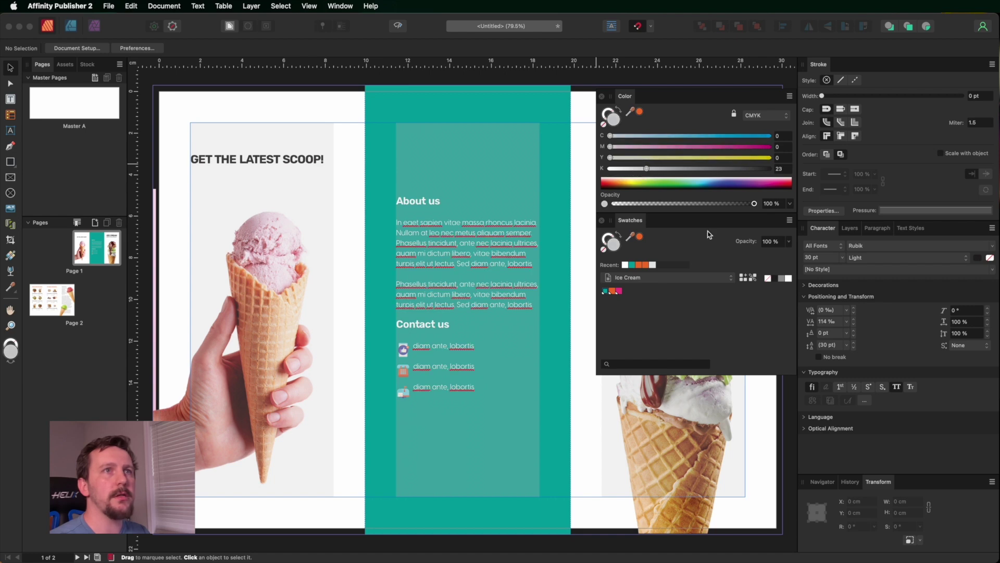
{"action": "left_click", "coordinate": [756, 280]}
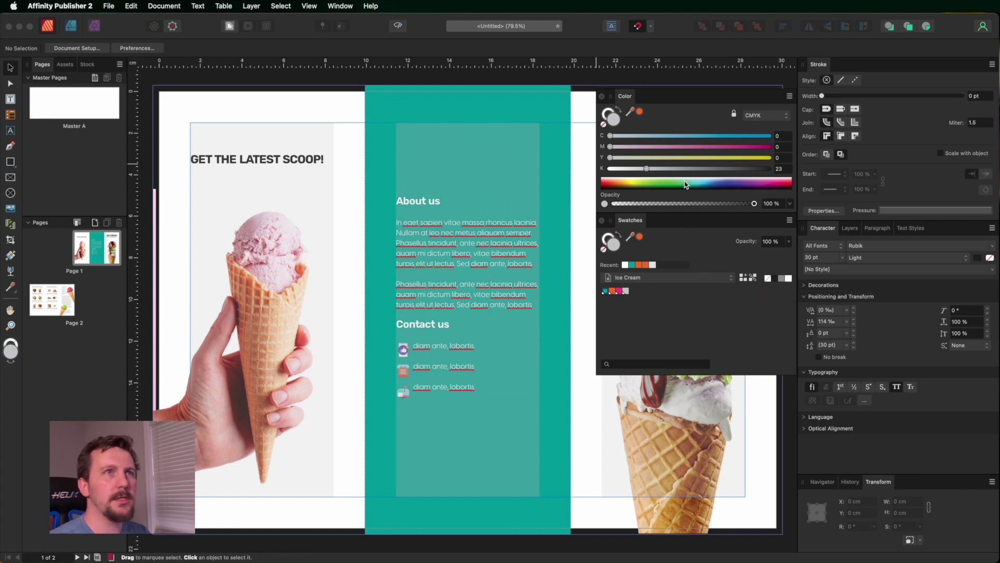
{"action": "left_click_drag", "start_coordinate": [646, 157], "coordinate": [653, 159]}
{"action": "left_click_drag", "start_coordinate": [676, 162], "coordinate": [742, 162]}
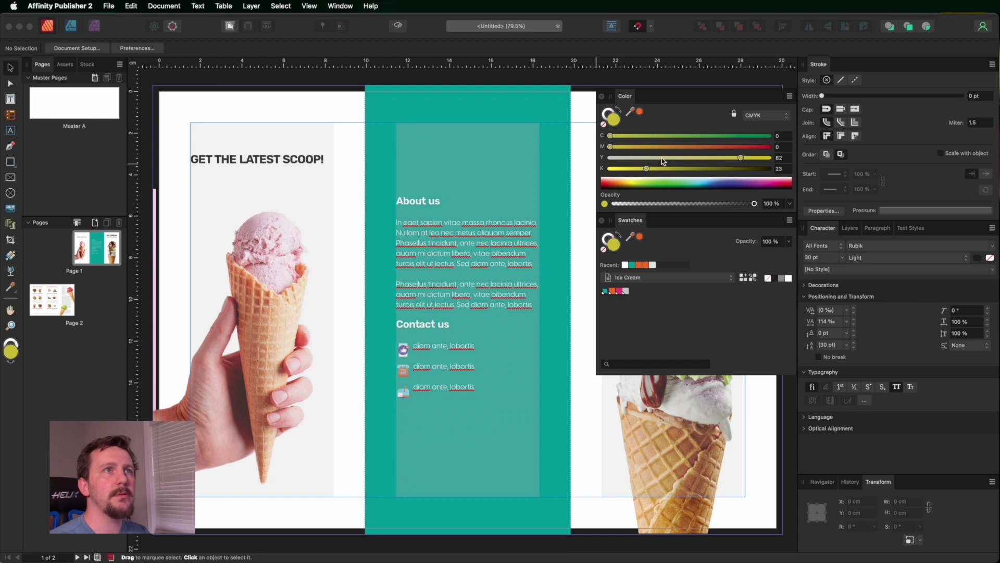
{"action": "left_click_drag", "start_coordinate": [646, 171], "coordinate": [635, 292]}
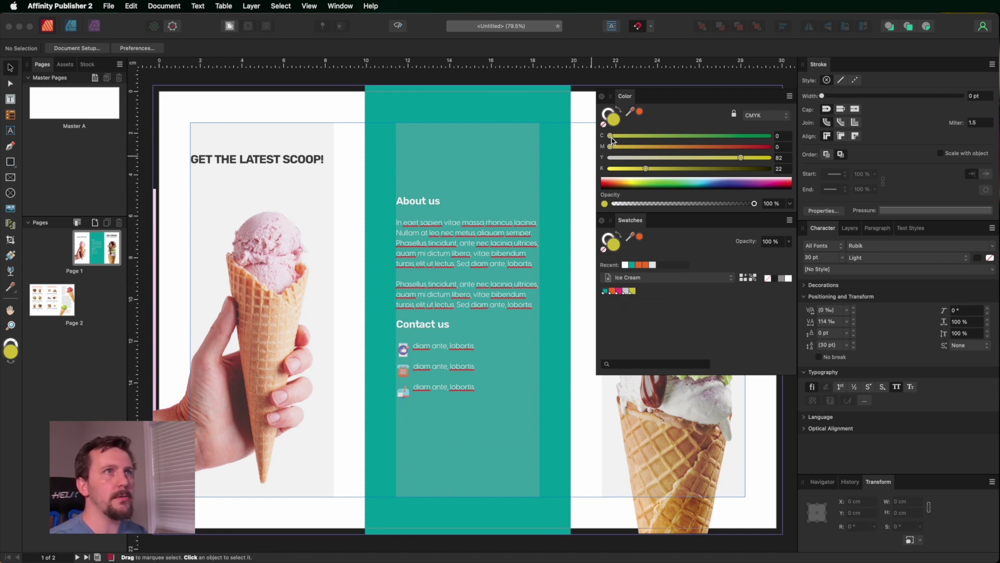
Dock the floating Swatches and Color panels back into the studio alongside Stroke
{"action": "mouse_move", "coordinate": [659, 95]}
{"action": "left_mouse_down"}
{"action": "mouse_move", "coordinate": [807, 78]}
{"action": "mouse_move", "coordinate": [824, 65]}
{"action": "left_mouse_up"}
{"action": "left_click_drag", "start_coordinate": [816, 201], "coordinate": [887, 68]}
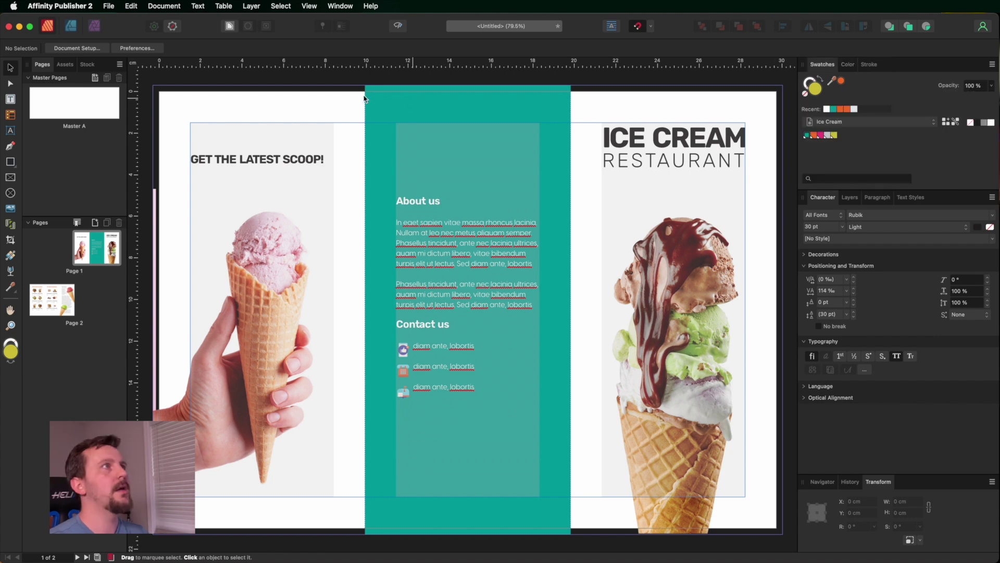
In the Designer persona, set the Vector Brush's controller to Pressure and its colour to the Ice Cream palette's pink
{"action": "left_click", "coordinate": [72, 27]}
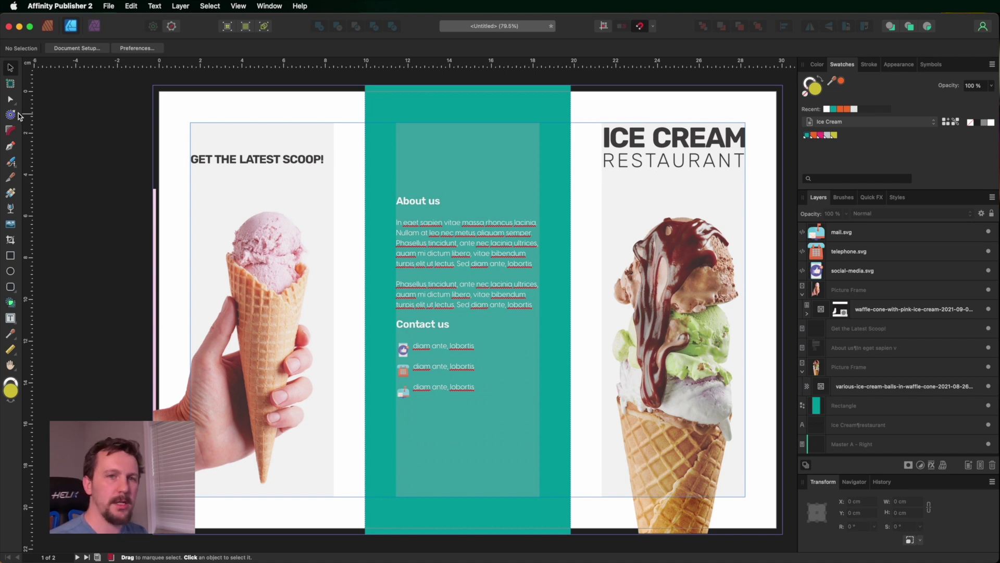
{"action": "left_click", "coordinate": [11, 163]}
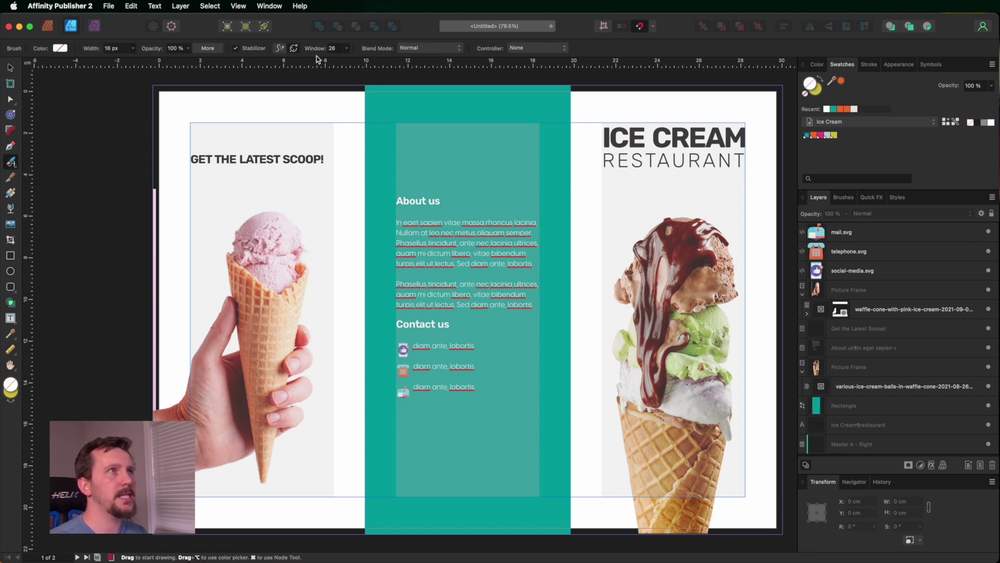
{"action": "left_click", "coordinate": [529, 48]}
{"action": "left_click", "coordinate": [534, 28]}
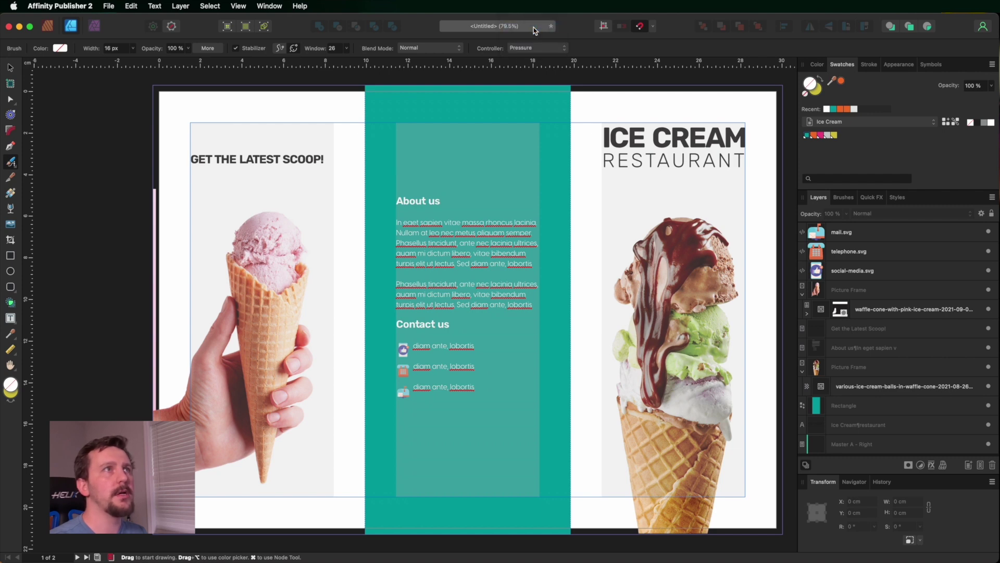
{"action": "left_click", "coordinate": [60, 49]}
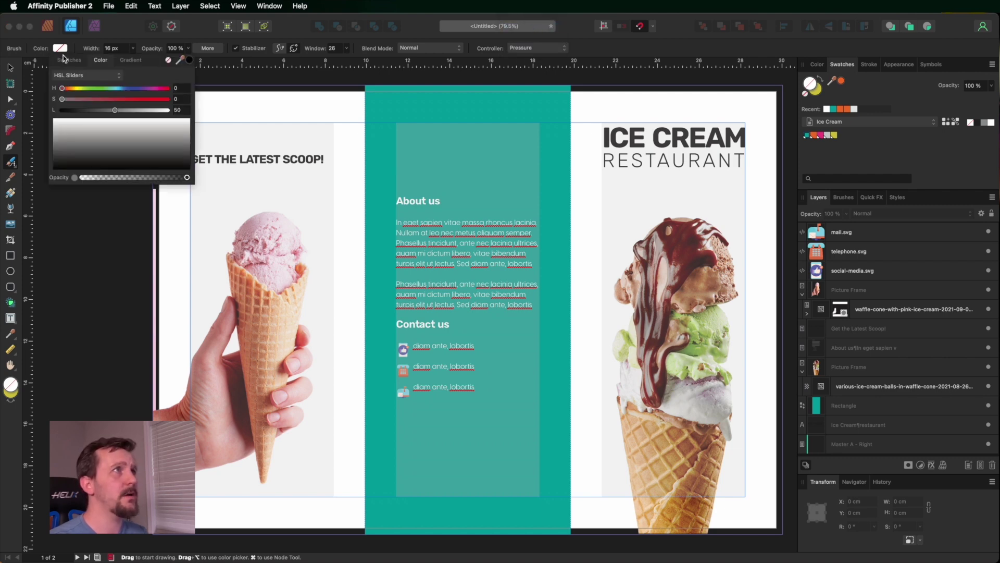
{"action": "left_click", "coordinate": [77, 60]}
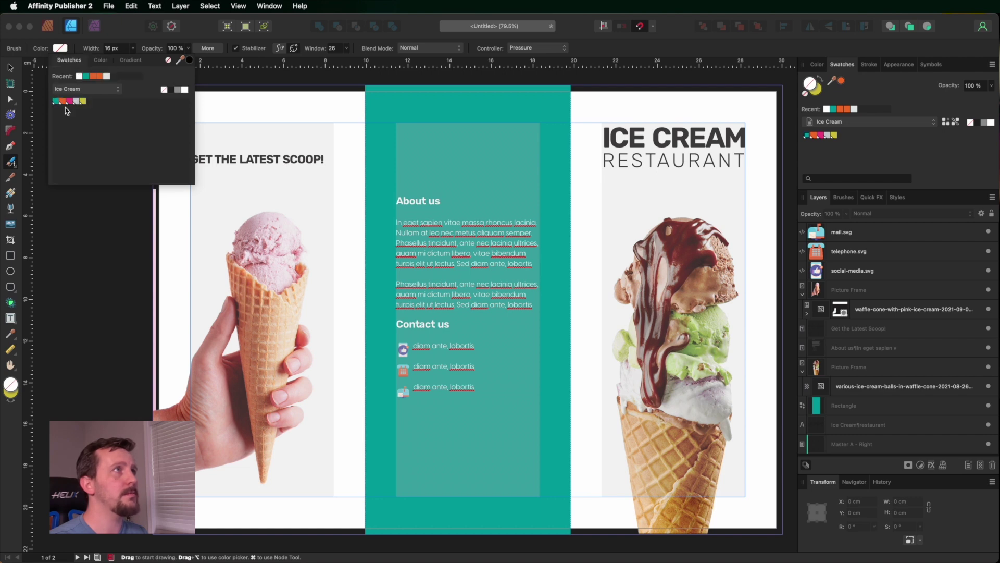
{"action": "left_click", "coordinate": [68, 103]}
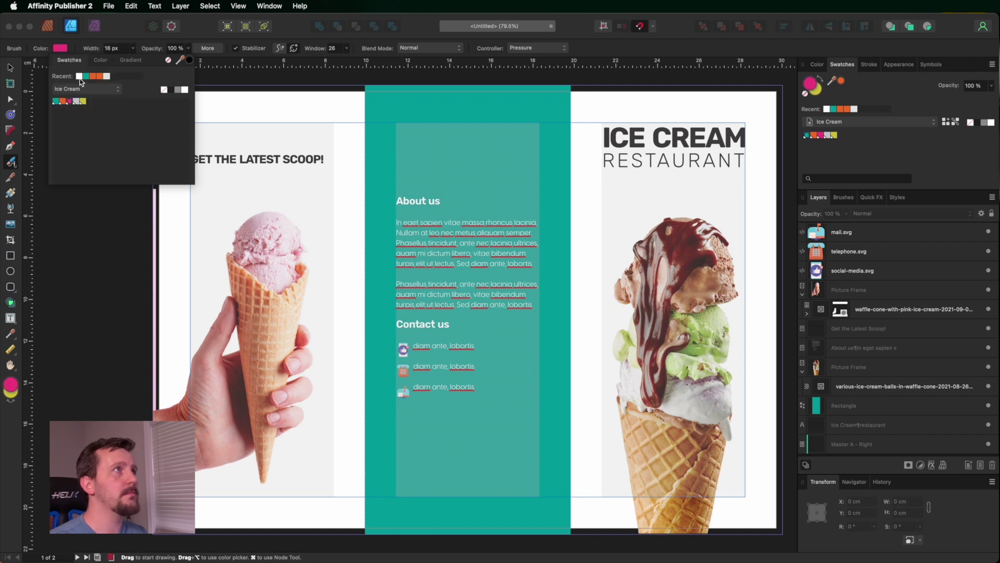
Brush four wavy pink curves across page 1's upper area, three rising from the left edge and one dipping over the ICE CREAM title
{"action": "scroll", "coordinate": [411, 307], "scroll_direction": "right", "scroll_amount": 3}
{"action": "scroll", "coordinate": [412, 308], "scroll_direction": "up", "scroll_amount": 2}
{"action": "mouse_move", "coordinate": [103, 291]}
{"action": "left_mouse_down"}
{"action": "mouse_move", "coordinate": [107, 252]}
{"action": "mouse_move", "coordinate": [286, 203]}
{"action": "mouse_move", "coordinate": [422, 100]}
{"action": "left_mouse_up"}
{"action": "left_click_drag", "start_coordinate": [99, 184], "coordinate": [284, 113]}
{"action": "mouse_move", "coordinate": [94, 396]}
{"action": "left_mouse_down"}
{"action": "mouse_move", "coordinate": [120, 297]}
{"action": "mouse_move", "coordinate": [181, 271]}
{"action": "mouse_move", "coordinate": [261, 263]}
{"action": "mouse_move", "coordinate": [316, 181]}
{"action": "mouse_move", "coordinate": [388, 123]}
{"action": "mouse_move", "coordinate": [453, 117]}
{"action": "left_mouse_up"}
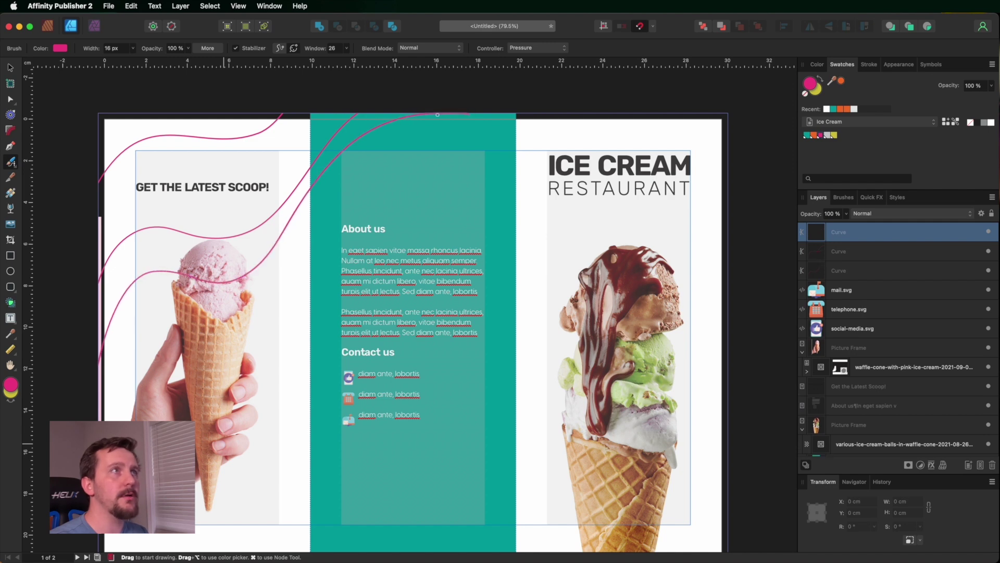
{"action": "mouse_move", "coordinate": [369, 107]}
{"action": "left_mouse_down"}
{"action": "mouse_move", "coordinate": [406, 174]}
{"action": "mouse_move", "coordinate": [601, 177]}
{"action": "mouse_move", "coordinate": [678, 59]}
{"action": "left_mouse_up"}
Brush two wavy pink curves across page 1's lower-left corner and three rising from its bottom edge to its right edge
{"action": "scroll", "coordinate": [396, 292], "scroll_direction": "down", "scroll_amount": 4}
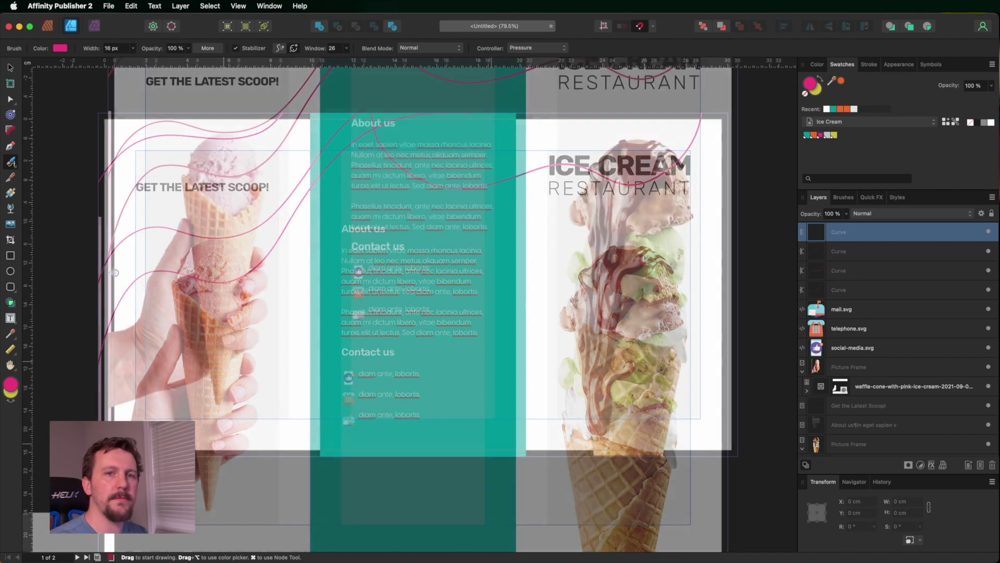
{"action": "mouse_move", "coordinate": [110, 272]}
{"action": "left_mouse_down"}
{"action": "mouse_move", "coordinate": [165, 383]}
{"action": "mouse_move", "coordinate": [255, 471]}
{"action": "mouse_move", "coordinate": [243, 522]}
{"action": "left_mouse_up"}
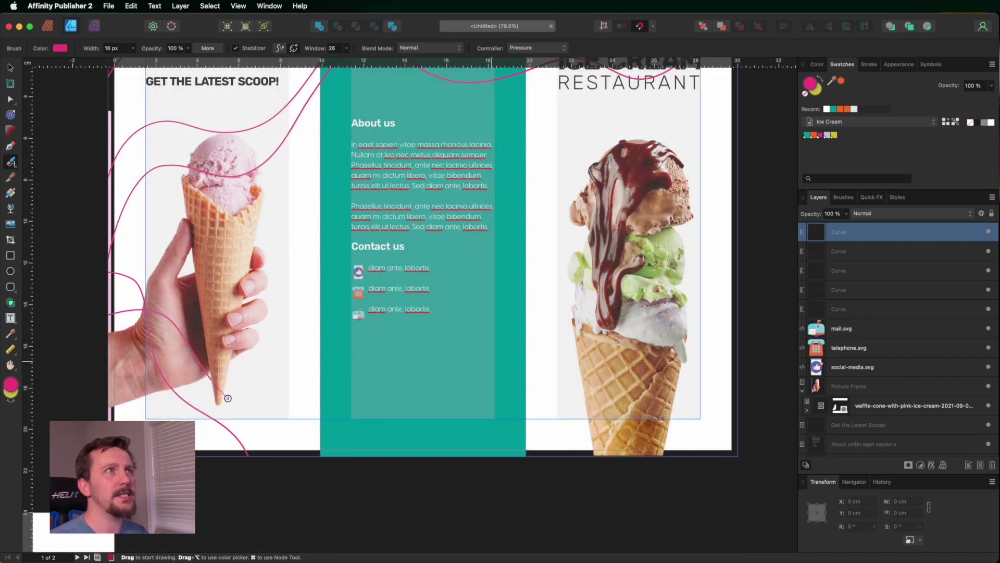
{"action": "mouse_move", "coordinate": [440, 504]}
{"action": "left_mouse_down"}
{"action": "mouse_move", "coordinate": [485, 404]}
{"action": "mouse_move", "coordinate": [533, 340]}
{"action": "mouse_move", "coordinate": [596, 312]}
{"action": "mouse_move", "coordinate": [667, 241]}
{"action": "left_mouse_up"}
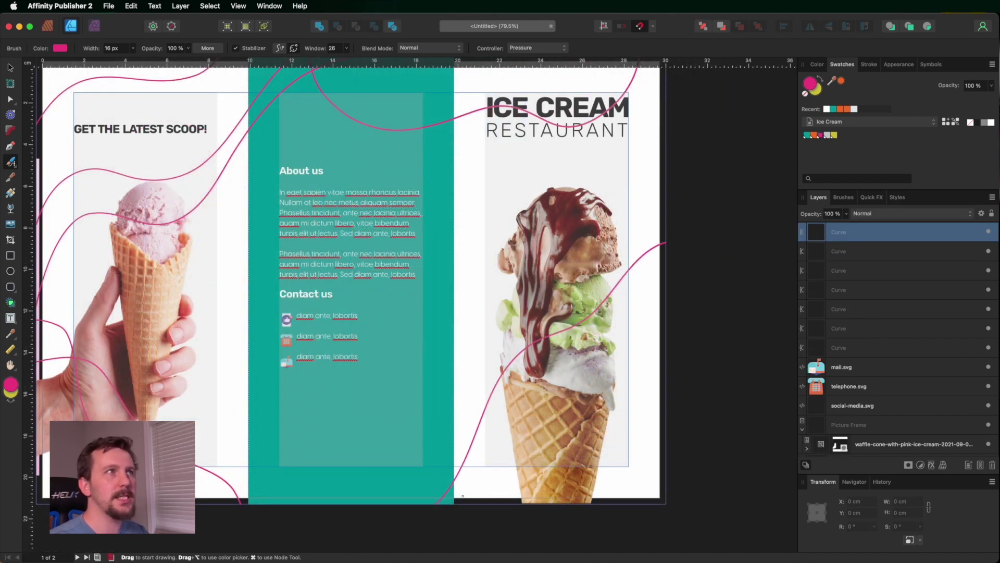
{"action": "mouse_move", "coordinate": [489, 516]}
{"action": "left_mouse_down"}
{"action": "mouse_move", "coordinate": [516, 469]}
{"action": "mouse_move", "coordinate": [591, 424]}
{"action": "mouse_move", "coordinate": [687, 331]}
{"action": "left_mouse_up"}
{"action": "mouse_move", "coordinate": [381, 515]}
{"action": "left_mouse_down"}
{"action": "mouse_move", "coordinate": [475, 326]}
{"action": "mouse_move", "coordinate": [566, 282]}
{"action": "mouse_move", "coordinate": [700, 156]}
{"action": "left_mouse_up"}
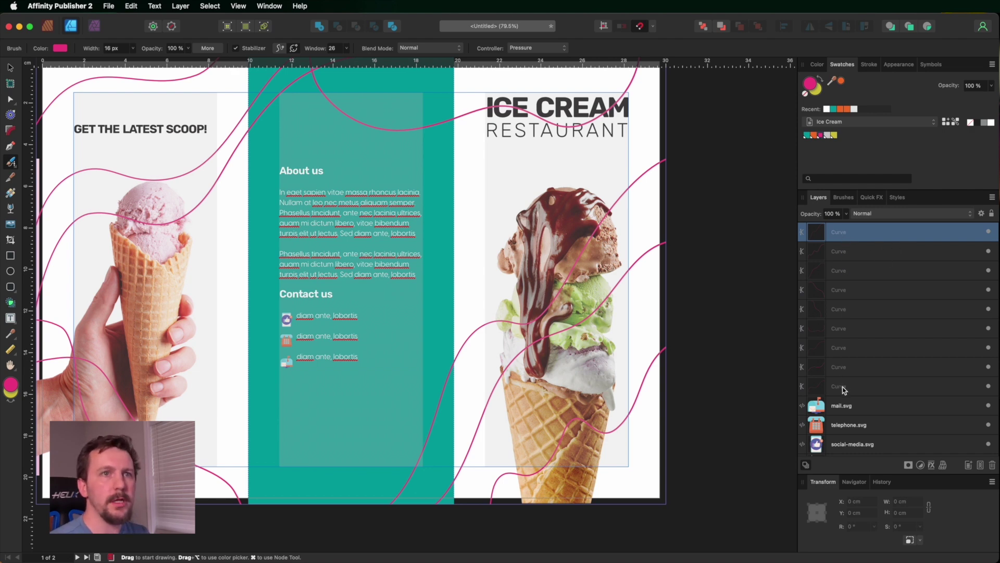
Select all the brushed pink curves on page 1 and close each of them with the Node tool
{"action": "key", "text": "shift"}
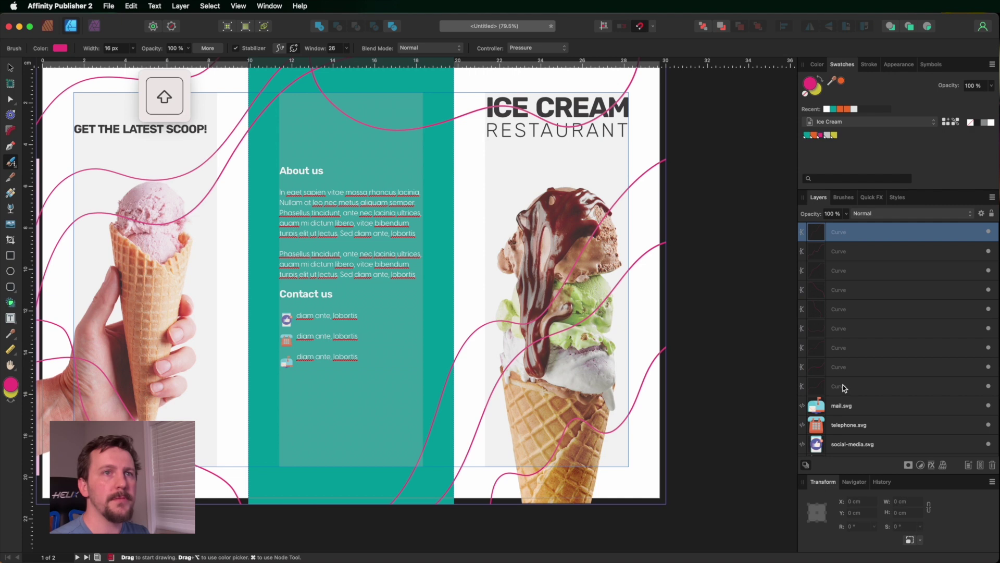
{"action": "left_click", "coordinate": [845, 388], "text": "shift"}
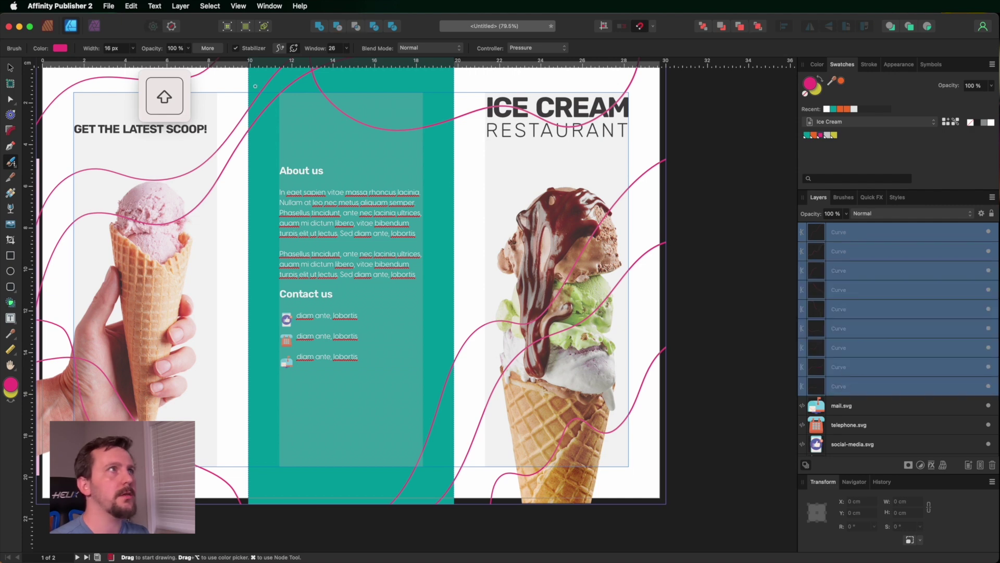
{"action": "left_click", "coordinate": [10, 101]}
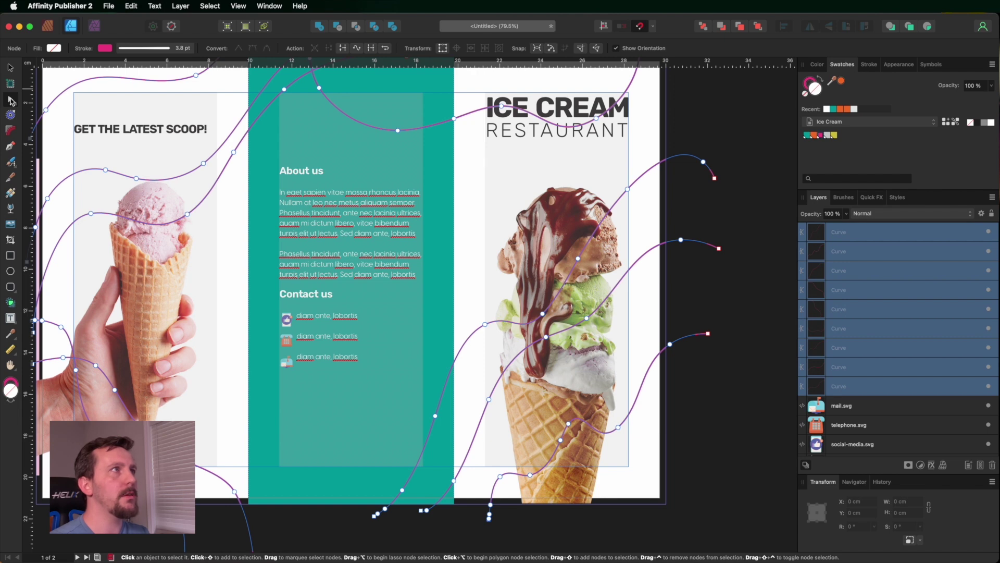
{"action": "left_click", "coordinate": [344, 49]}
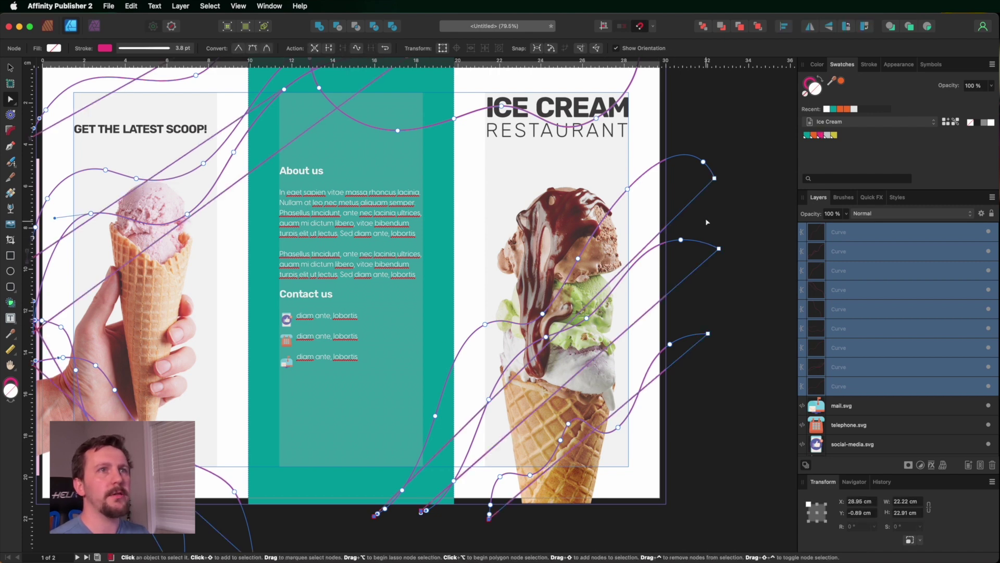
Pull the closing segments of the upper curves outside page 1 so only their wavy edges cross the page
{"action": "left_click_drag", "start_coordinate": [355, 212], "coordinate": [392, 243]}
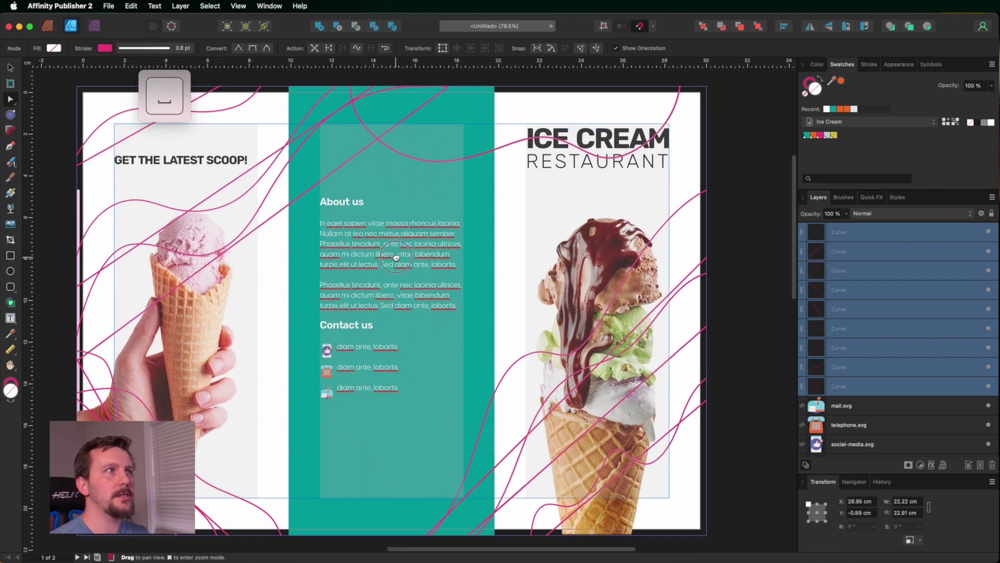
{"action": "scroll", "coordinate": [393, 242], "scroll_direction": "down", "scroll_amount": 2}
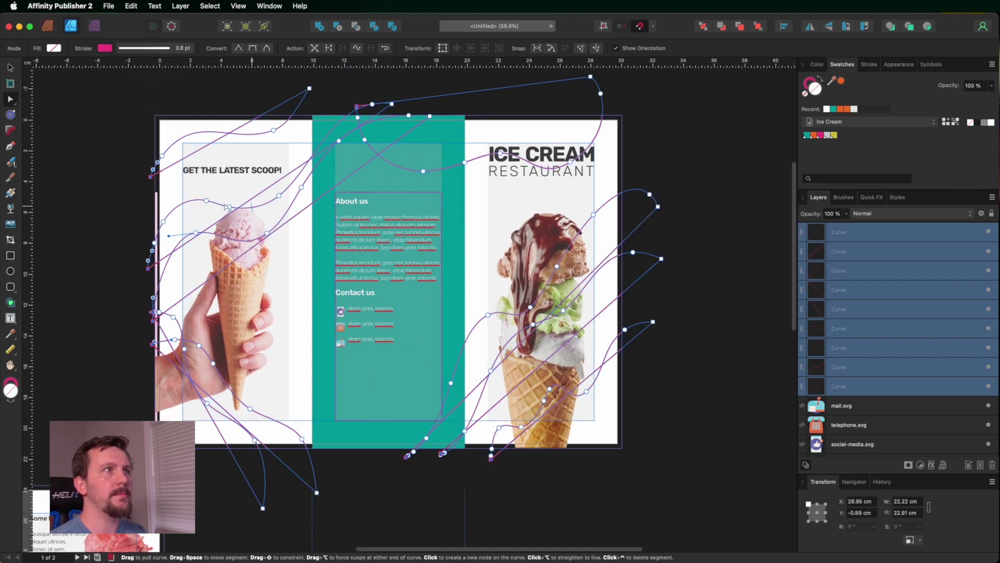
{"action": "left_click", "coordinate": [225, 134]}
{"action": "left_click_drag", "start_coordinate": [183, 115], "coordinate": [151, 103]}
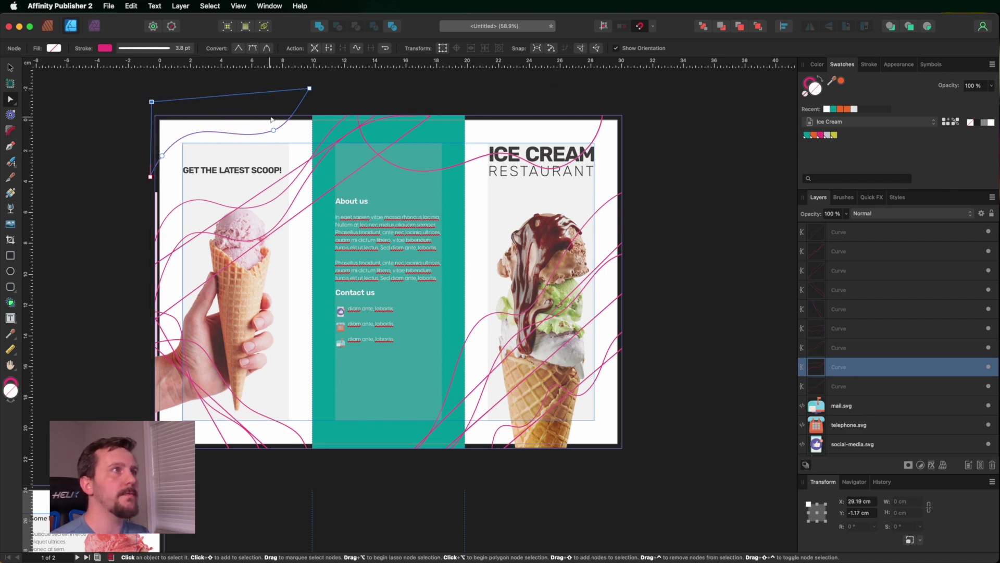
{"action": "left_click", "coordinate": [253, 247]}
{"action": "left_click", "coordinate": [396, 156]}
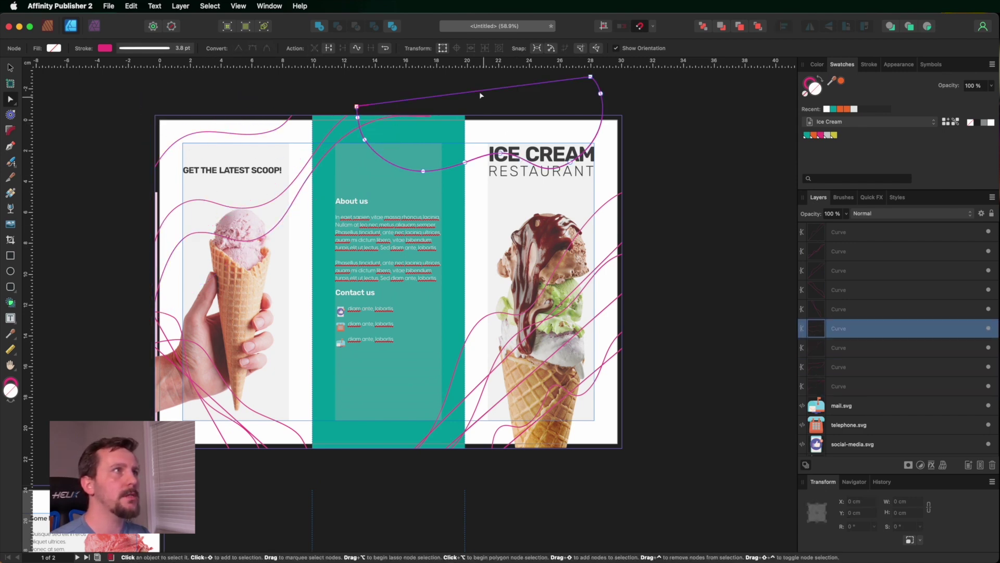
Pull the closing segments of the lower-right and lower-left curves beyond page 1's edges
{"action": "left_click", "coordinate": [408, 455]}
{"action": "left_click", "coordinate": [442, 451]}
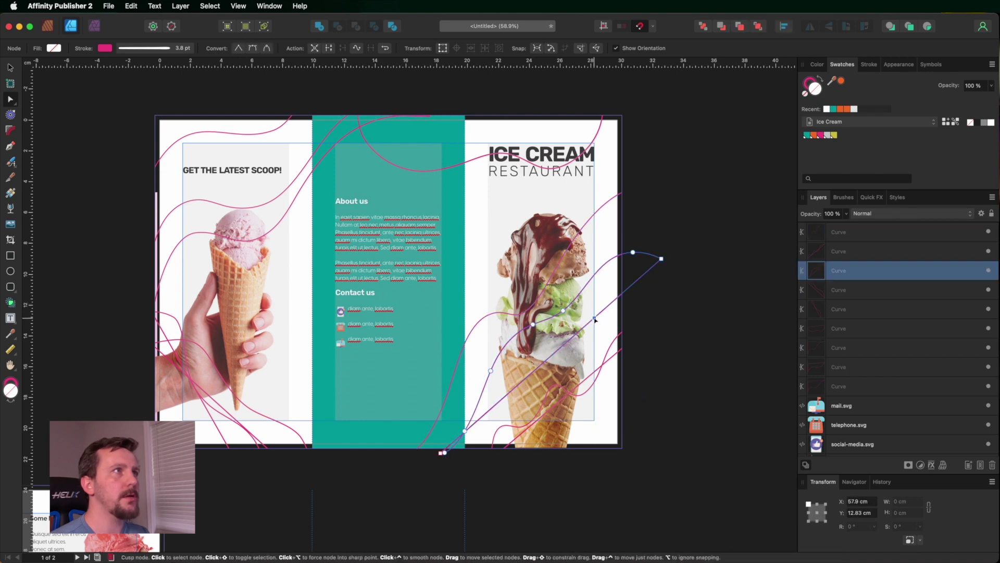
{"action": "left_click", "coordinate": [590, 378]}
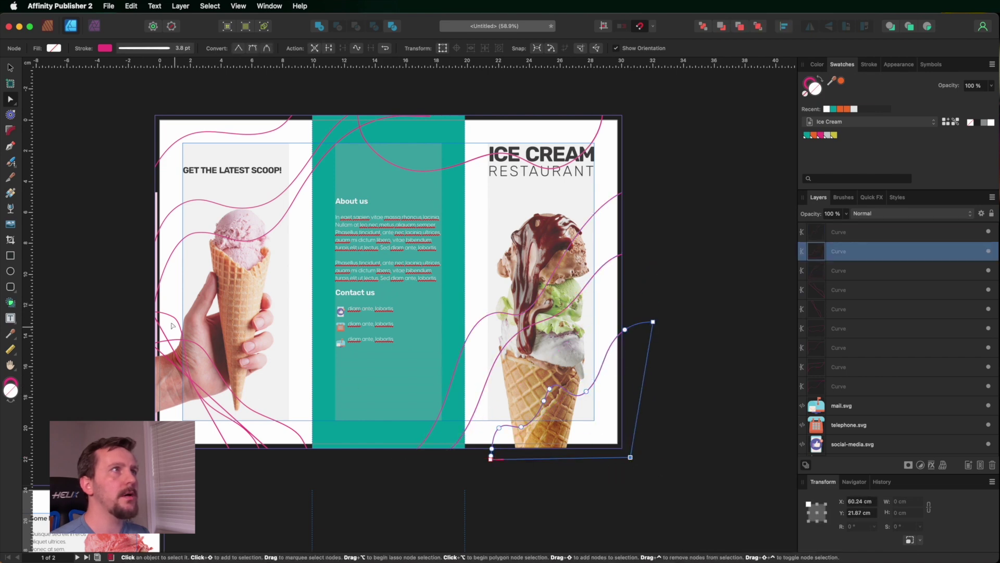
{"action": "left_click", "coordinate": [157, 315]}
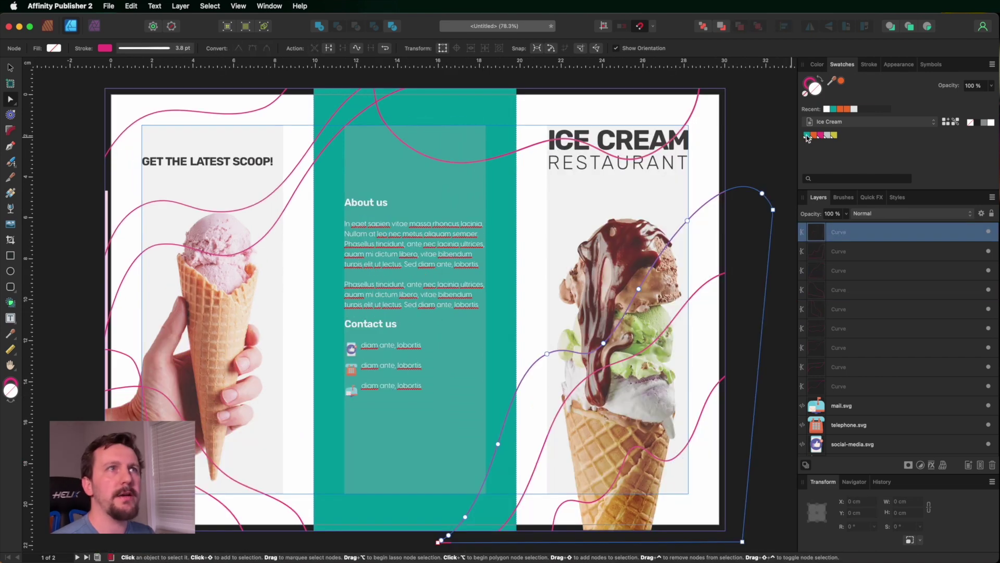
Give the largest lower-right curve the palette's grey fill with no stroke, and move it below the other curves in the layer order
{"action": "left_click", "coordinate": [810, 87]}
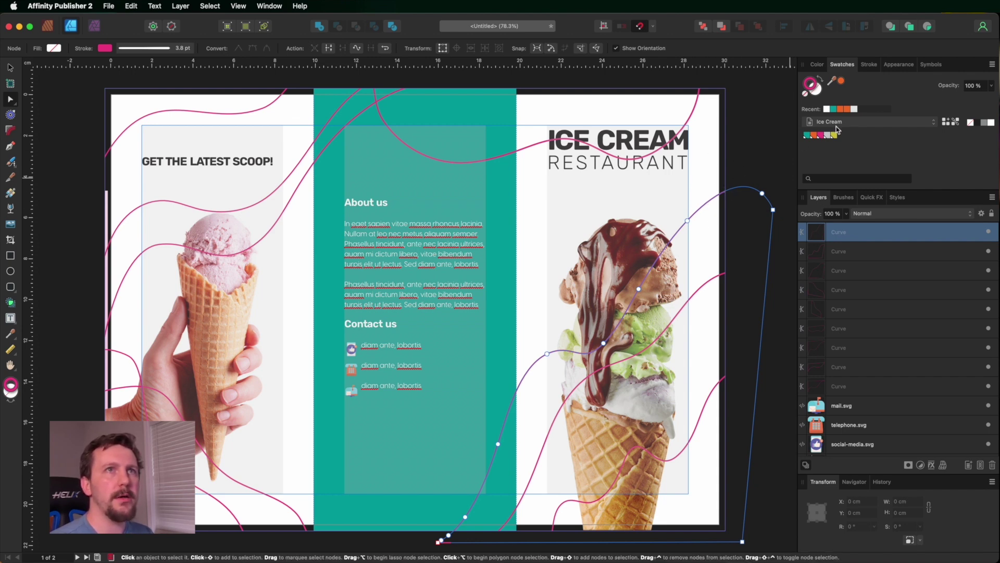
{"action": "left_click", "coordinate": [806, 95]}
{"action": "left_click", "coordinate": [819, 91]}
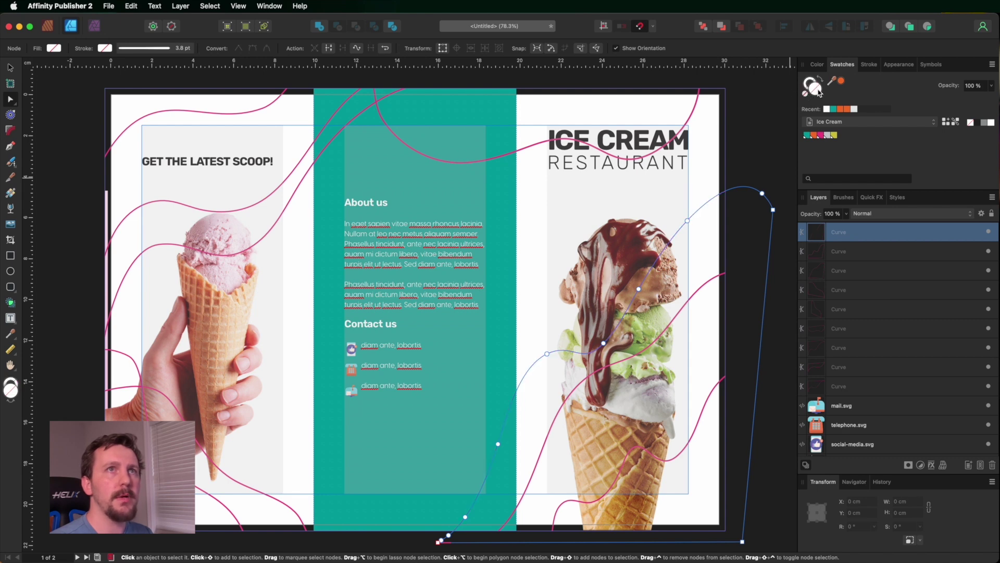
{"action": "left_click", "coordinate": [829, 135]}
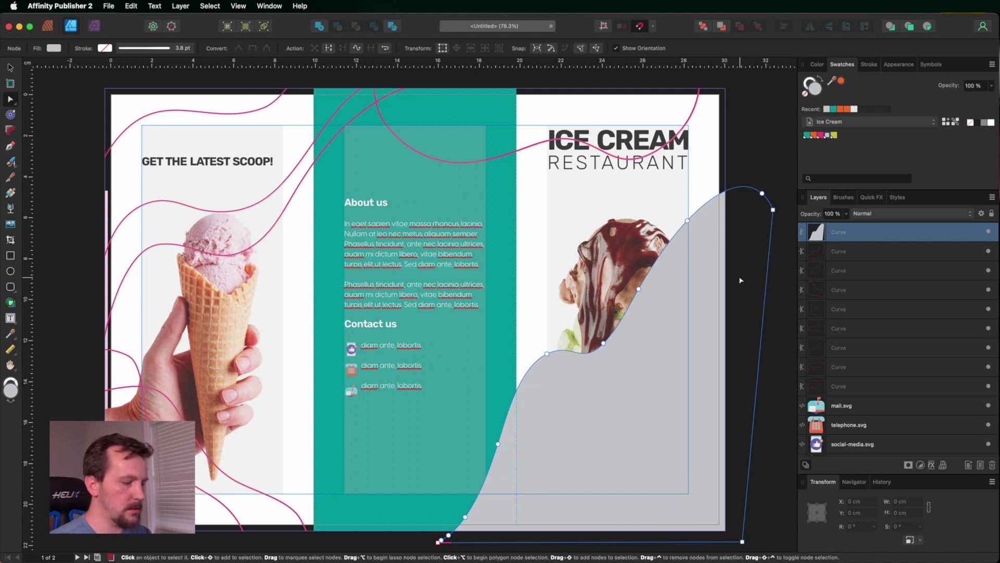
{"action": "left_click", "coordinate": [855, 243]}
{"action": "left_click_drag", "start_coordinate": [856, 243], "coordinate": [850, 388]}
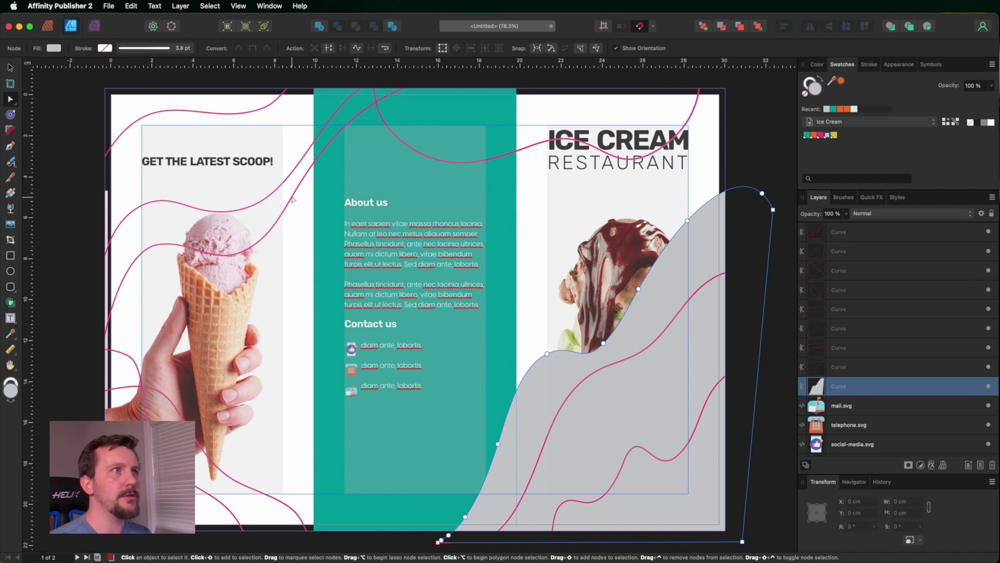
Move the large upper-left and lower-left curves just above the grey shape in the layer order, and fill them grey with no stroke
{"action": "left_click", "coordinate": [10, 67]}
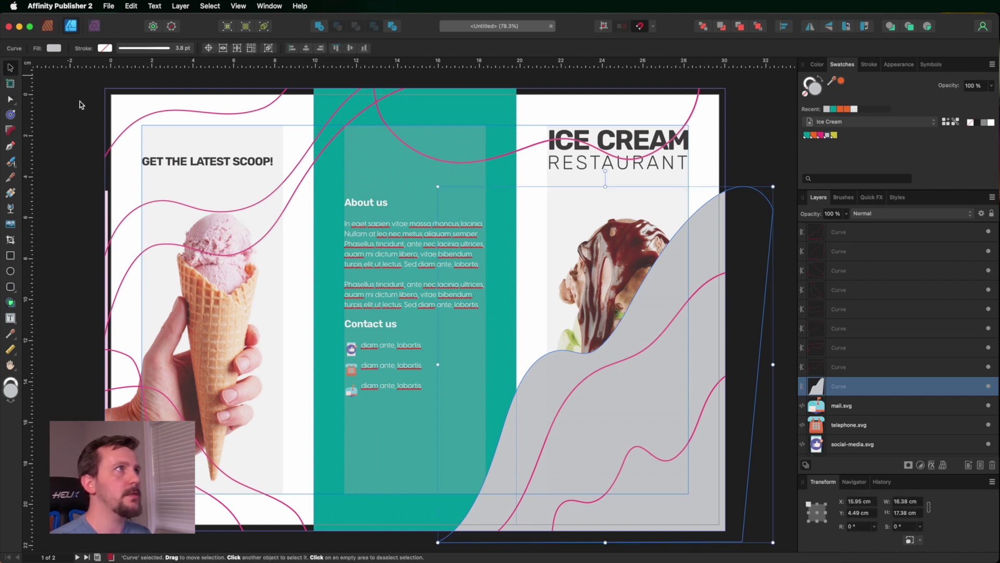
{"action": "left_click", "coordinate": [281, 218]}
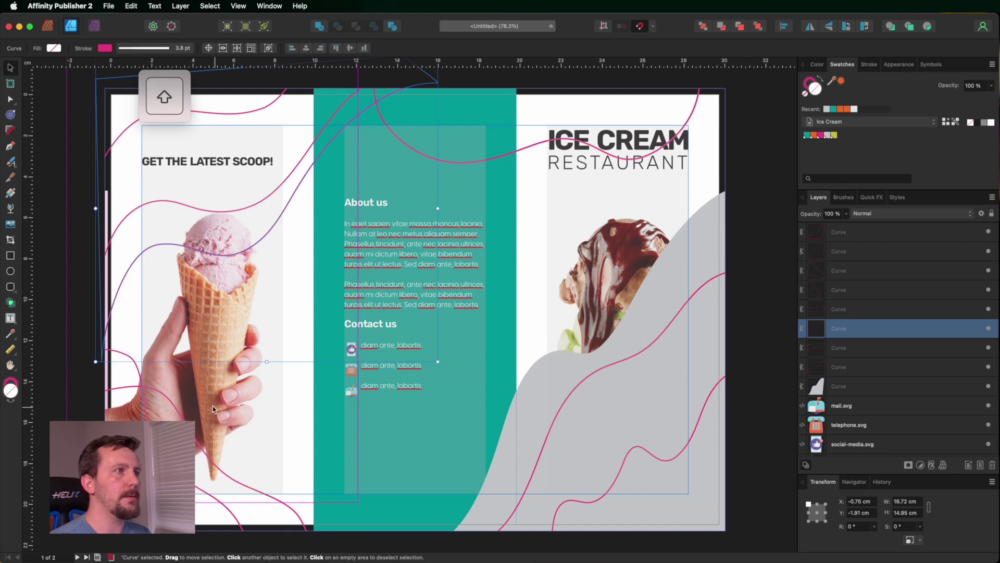
{"action": "left_click", "coordinate": [408, 319], "text": "shift"}
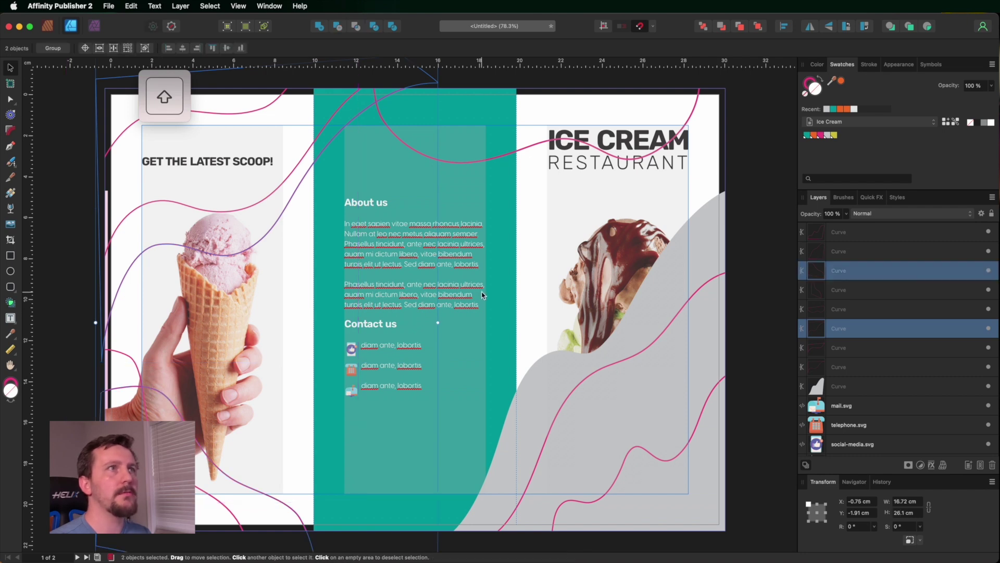
{"action": "left_click_drag", "start_coordinate": [867, 266], "coordinate": [867, 343]}
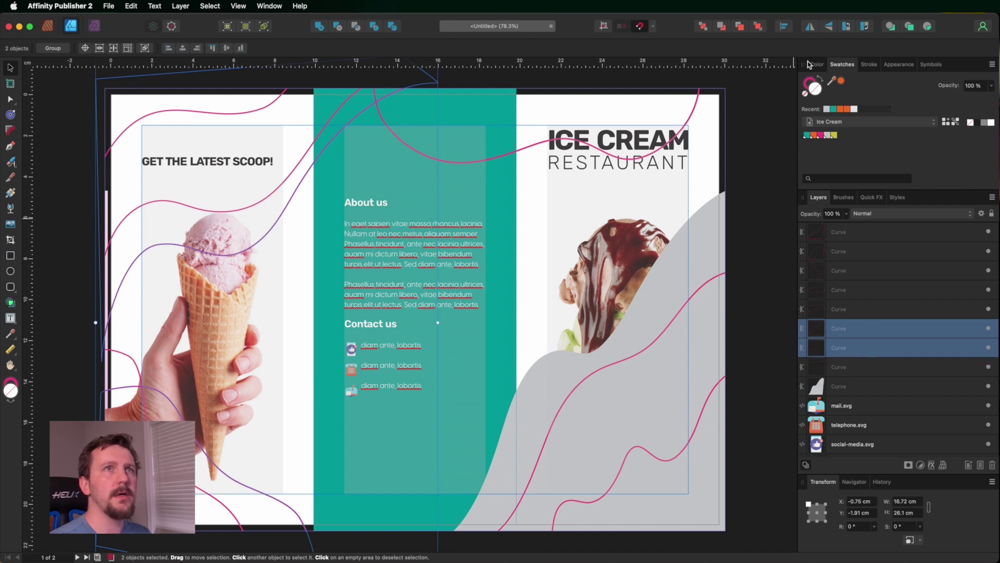
{"action": "left_click", "coordinate": [809, 84]}
{"action": "left_click", "coordinate": [806, 93]}
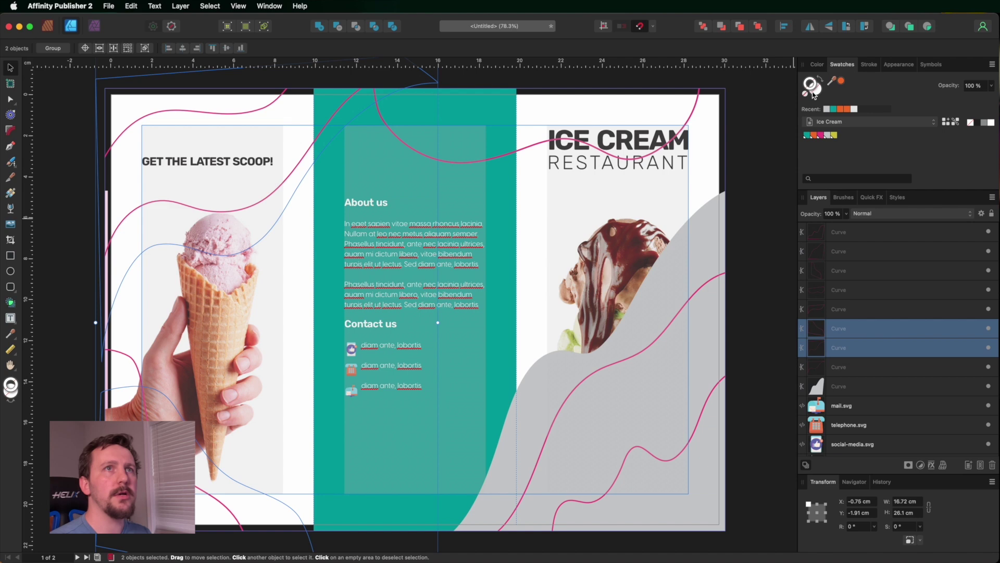
{"action": "left_click", "coordinate": [827, 135]}
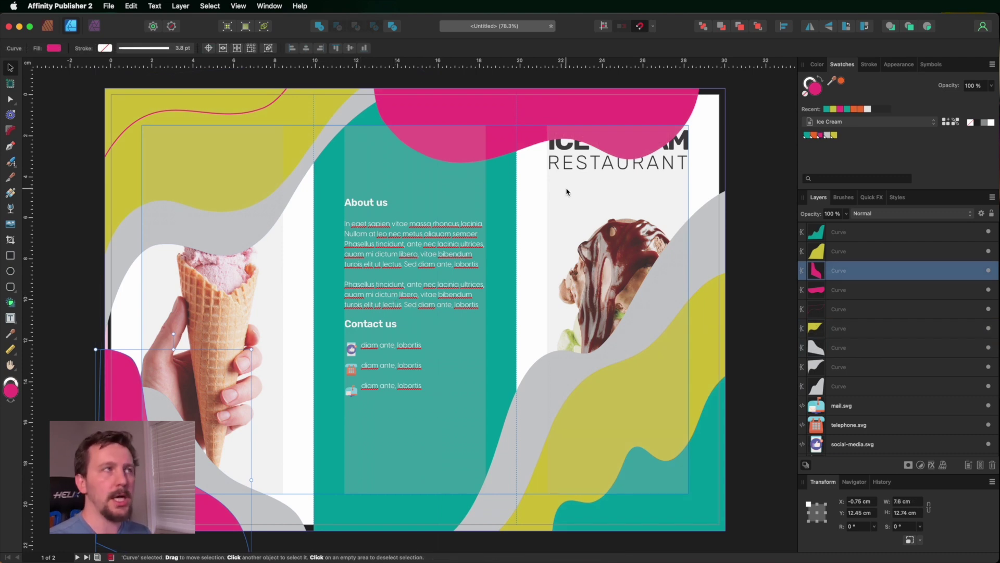
Create a compound from the unfilled top-left curve and the yellow shape beneath it
{"action": "left_click", "coordinate": [251, 116]}
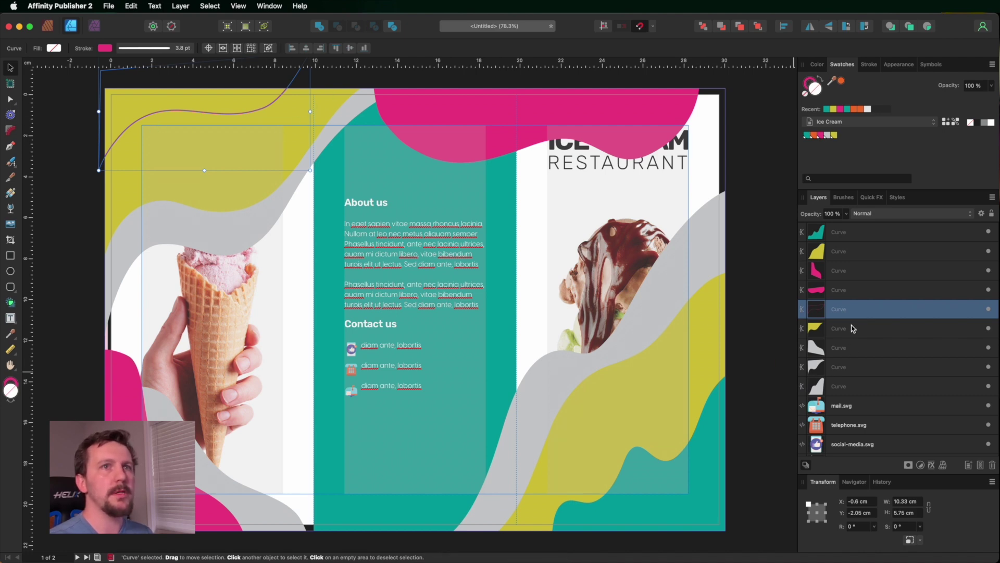
{"action": "mouse_move", "coordinate": [816, 334]}
{"action": "left_mouse_down"}
{"action": "mouse_move", "coordinate": [810, 315]}
{"action": "mouse_move", "coordinate": [793, 319]}
{"action": "mouse_move", "coordinate": [833, 326]}
{"action": "left_mouse_up"}
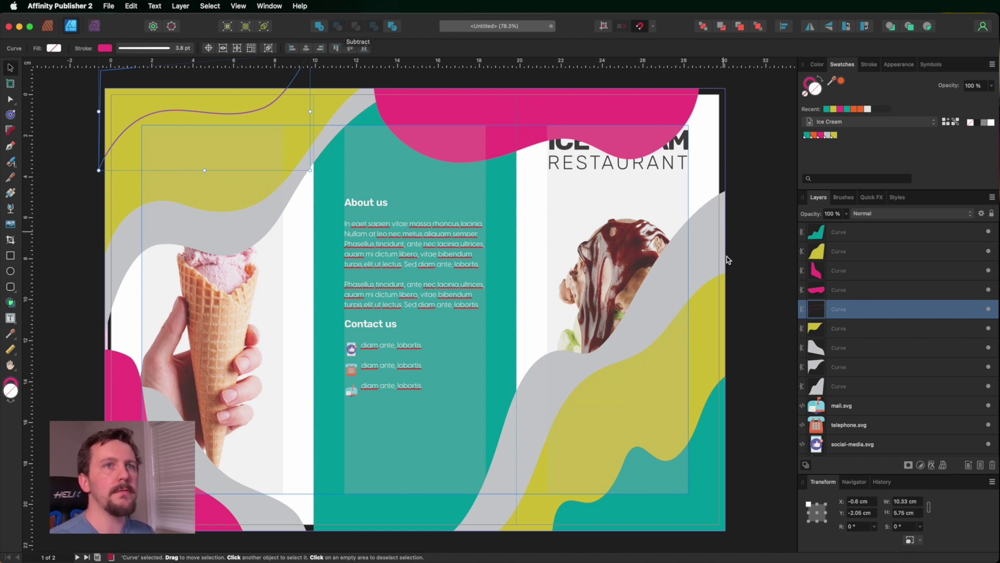
{"action": "left_click", "coordinate": [850, 328], "text": "shift"}
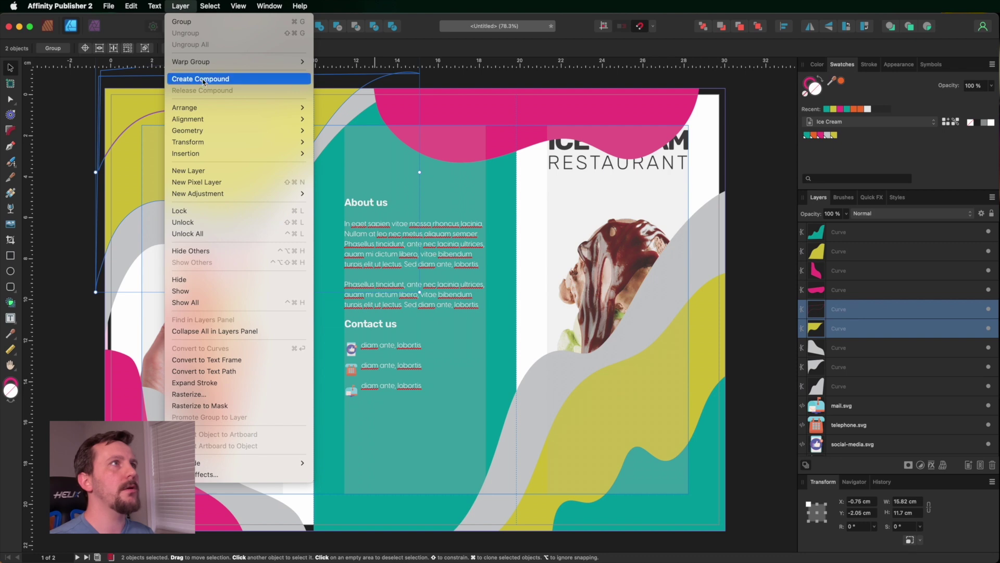
{"action": "left_click", "coordinate": [204, 83]}
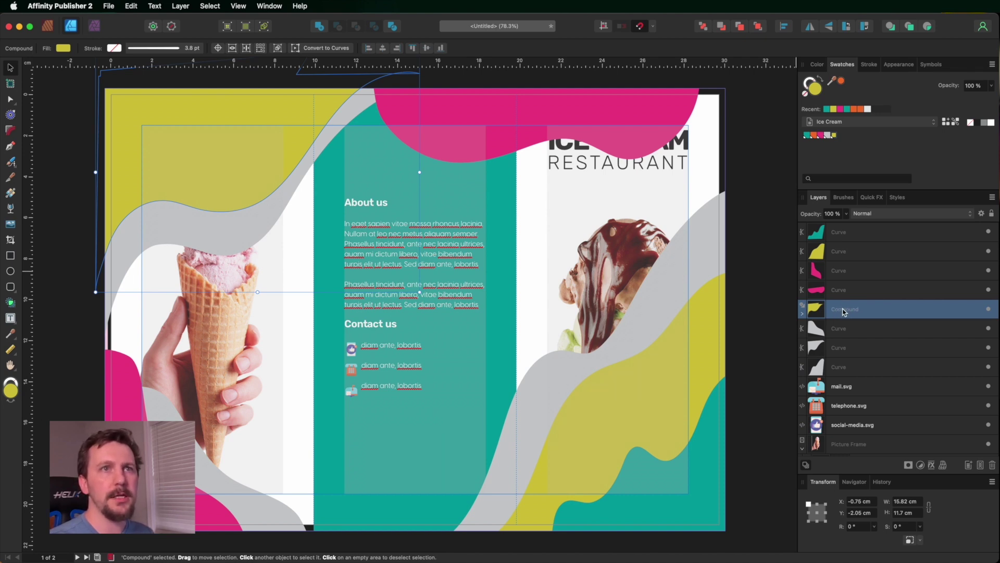
Expand the compound and set its upper curve's operation to Subtract so it cuts into the yellow shape
{"action": "left_click", "coordinate": [802, 313]}
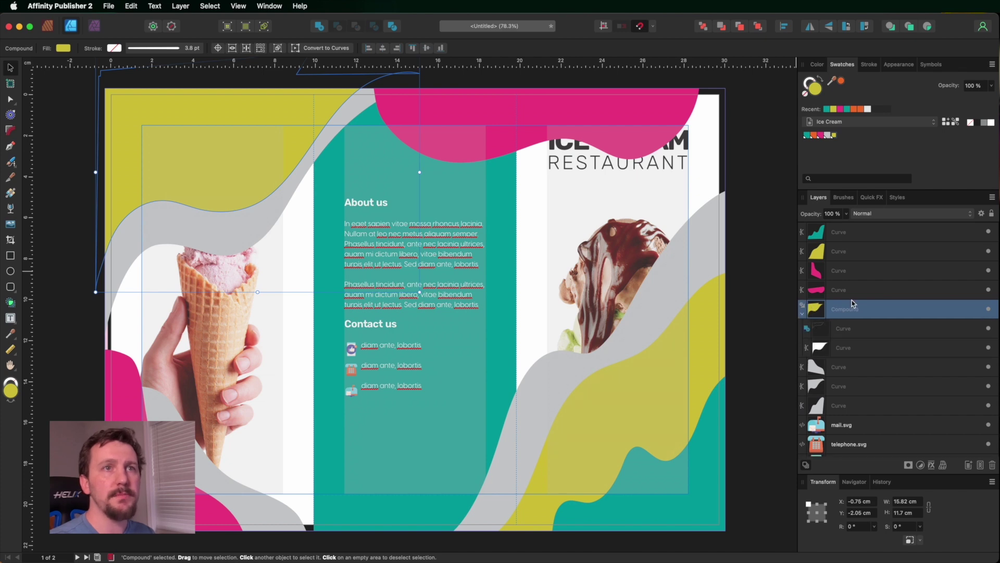
{"action": "left_click", "coordinate": [840, 330]}
{"action": "left_click", "coordinate": [844, 347]}
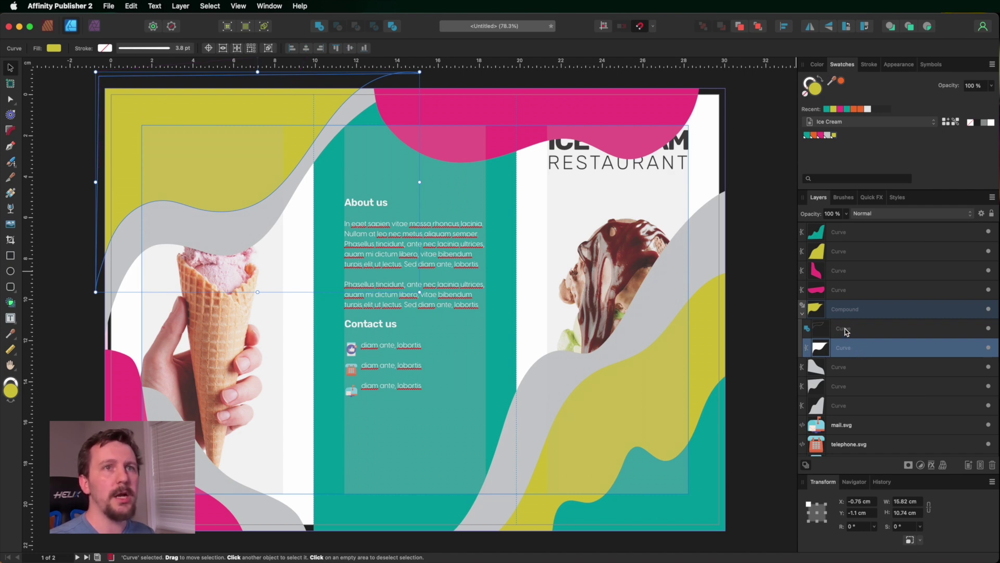
{"action": "left_click", "coordinate": [845, 330]}
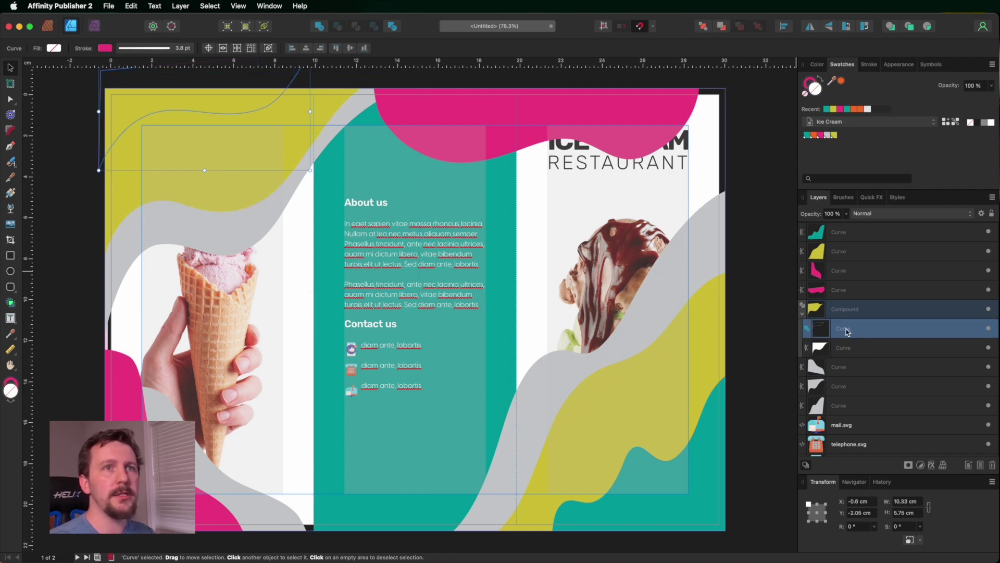
{"action": "left_click", "coordinate": [808, 329]}
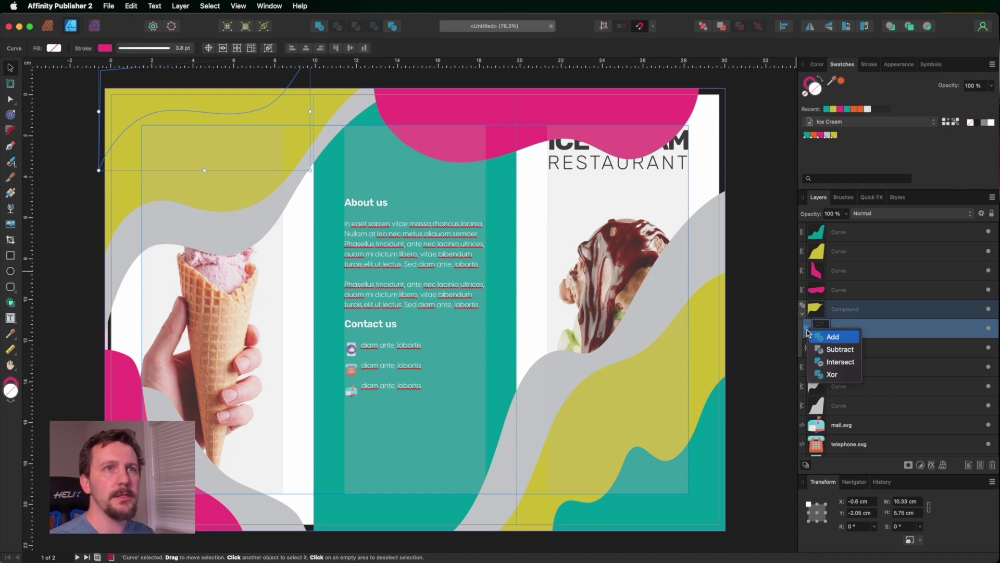
{"action": "left_click", "coordinate": [829, 350]}
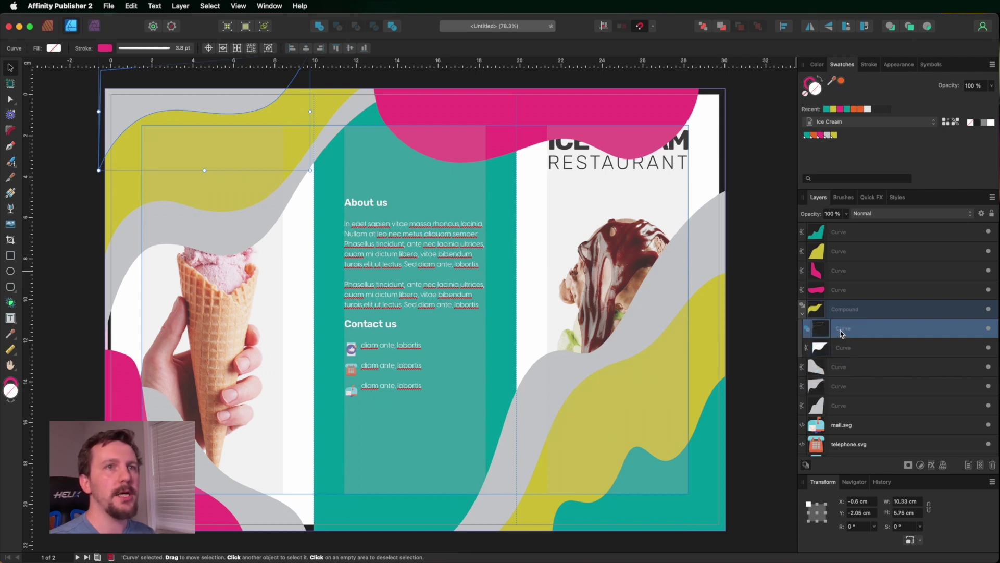
Try shifting the subtracting curve inside the compound, undo the move, and select the compound's yellow base curve
{"action": "mouse_move", "coordinate": [219, 98]}
{"action": "left_mouse_down"}
{"action": "mouse_move", "coordinate": [265, 147]}
{"action": "mouse_move", "coordinate": [329, 137]}
{"action": "mouse_move", "coordinate": [212, 107]}
{"action": "left_mouse_up"}
{"action": "key", "text": "super+z"}
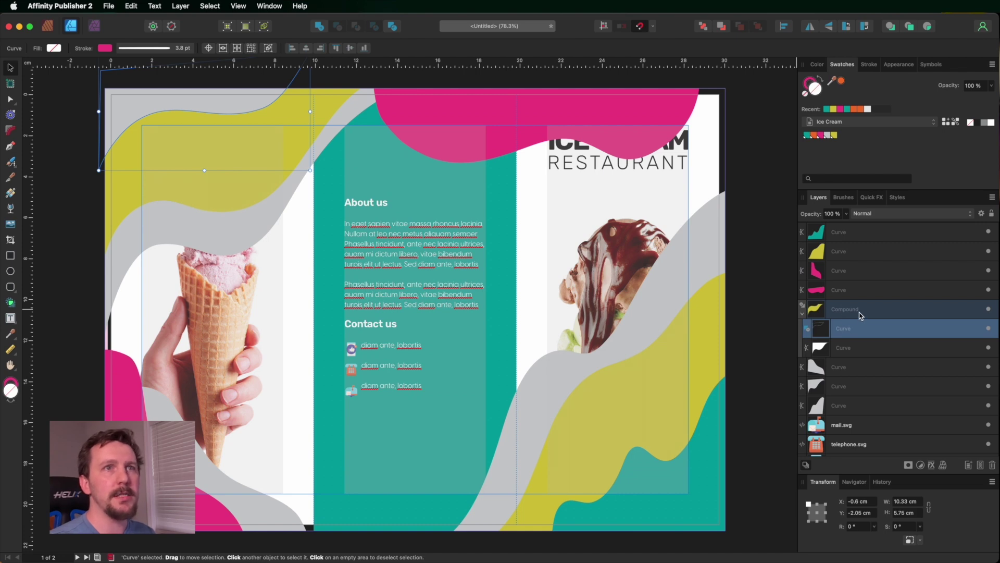
{"action": "left_click", "coordinate": [855, 346]}
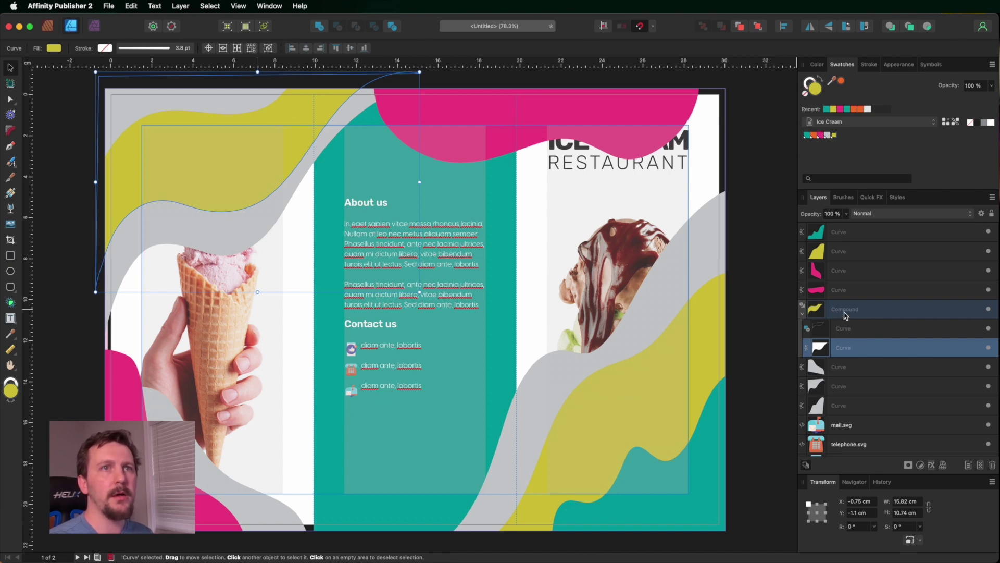
Try the palette's pink and orange fills on the collapsed compound, and return its fill to yellow
{"action": "left_click", "coordinate": [846, 311]}
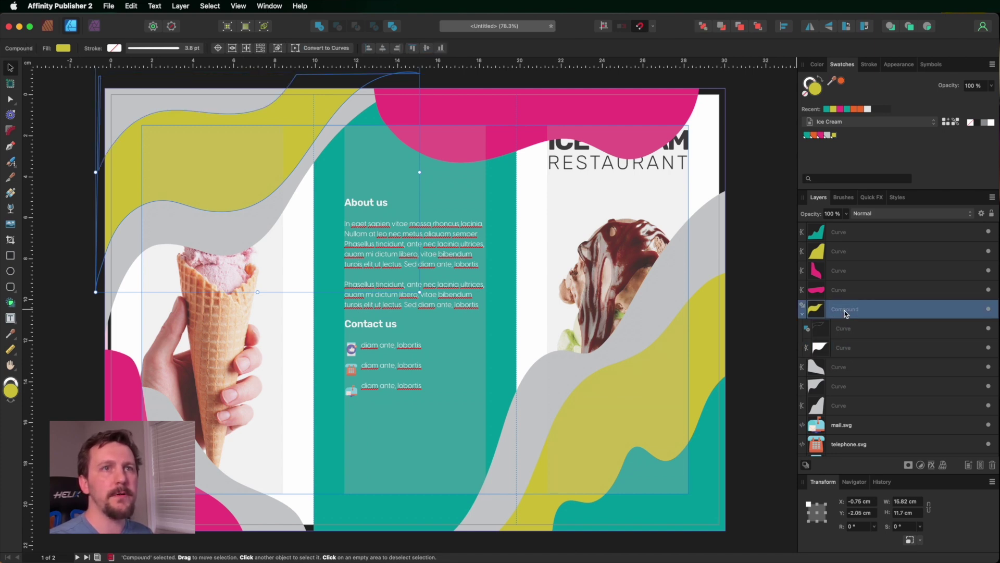
{"action": "left_click", "coordinate": [802, 313]}
{"action": "left_click", "coordinate": [821, 136]}
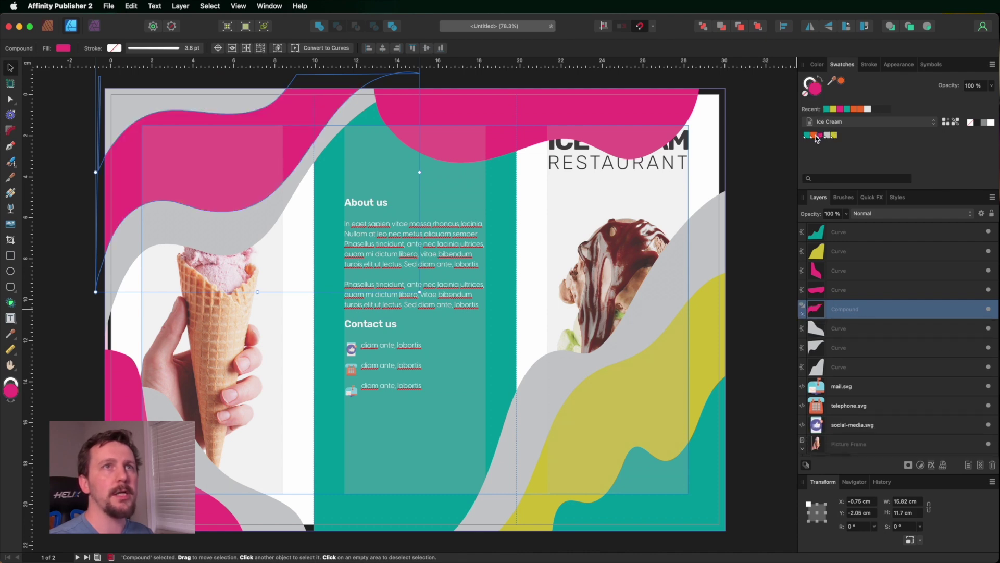
{"action": "left_click", "coordinate": [815, 135]}
{"action": "left_click", "coordinate": [821, 135]}
{"action": "left_click", "coordinate": [834, 136]}
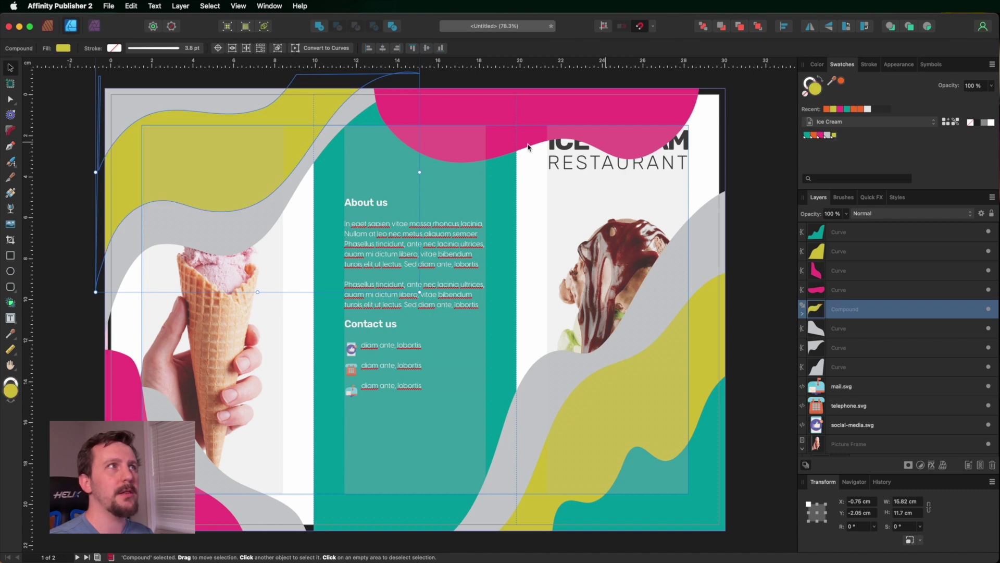
Float and enlarge the layer list over the page, and send the grey curve behind the yellow corner shape to the back
{"action": "left_click", "coordinate": [241, 226]}
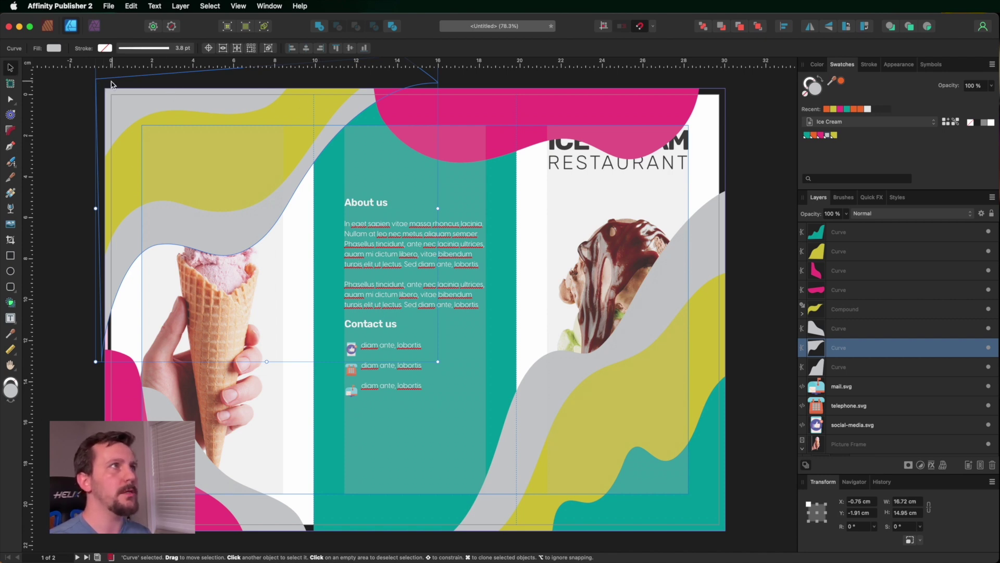
{"action": "key", "text": "a"}
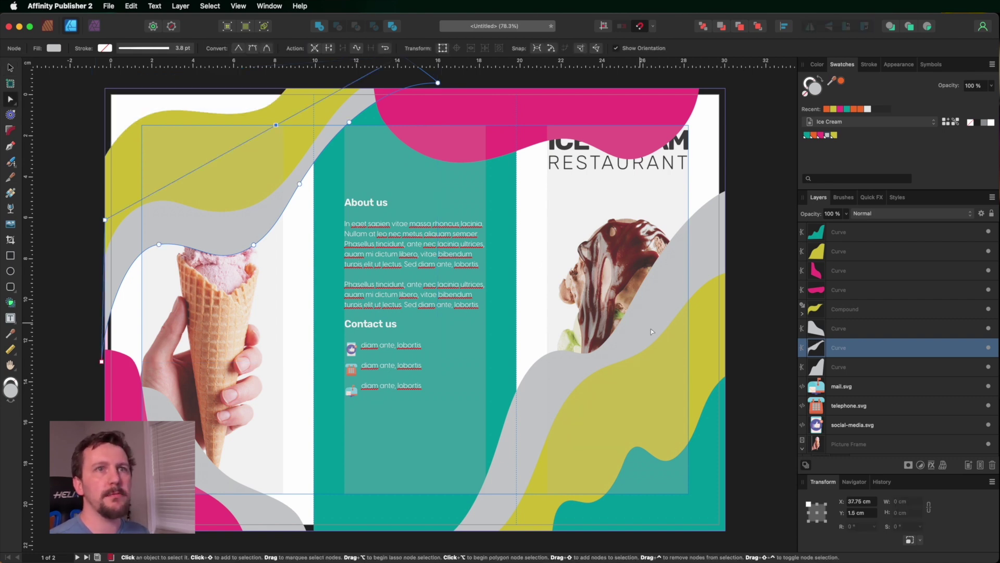
{"action": "left_click_drag", "start_coordinate": [823, 198], "coordinate": [426, 139]}
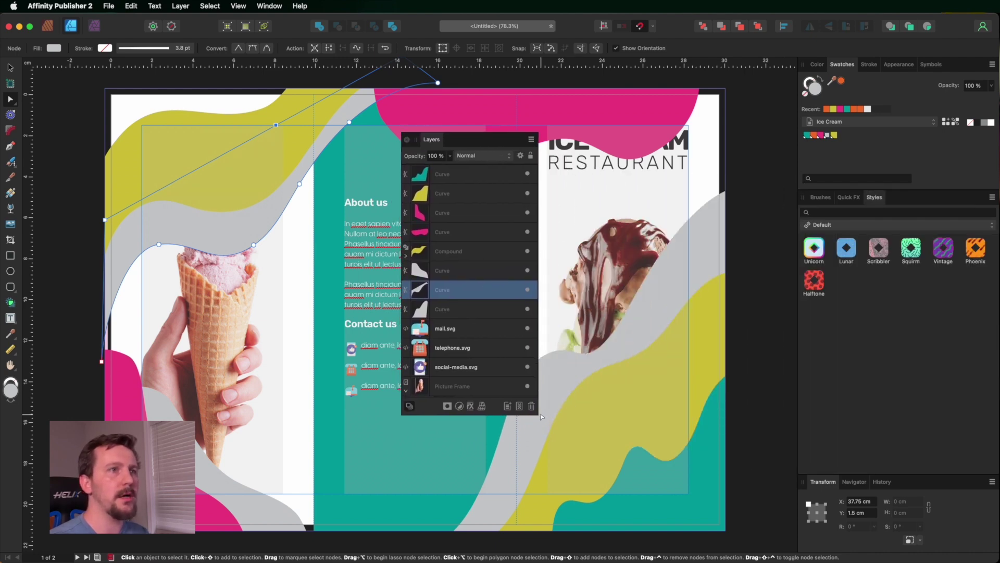
{"action": "left_click_drag", "start_coordinate": [540, 415], "coordinate": [633, 494]}
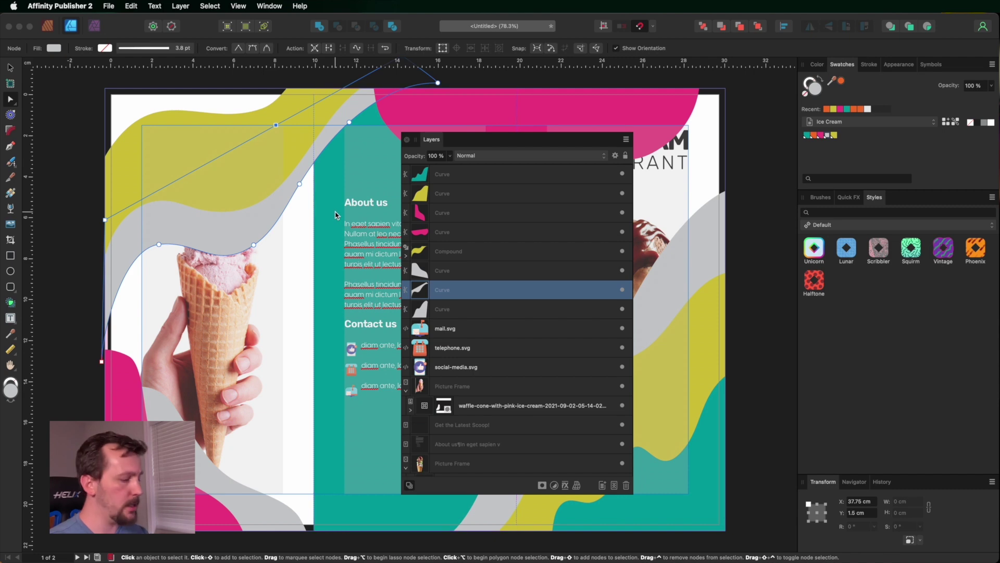
{"action": "key", "text": "super+shift"}
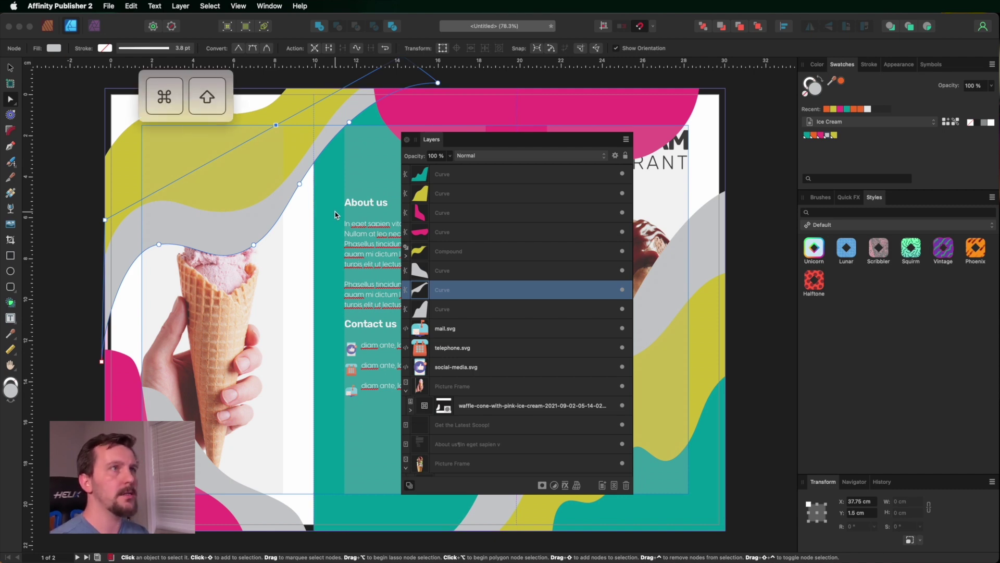
{"action": "key", "text": "super+shift+bracketleft"}
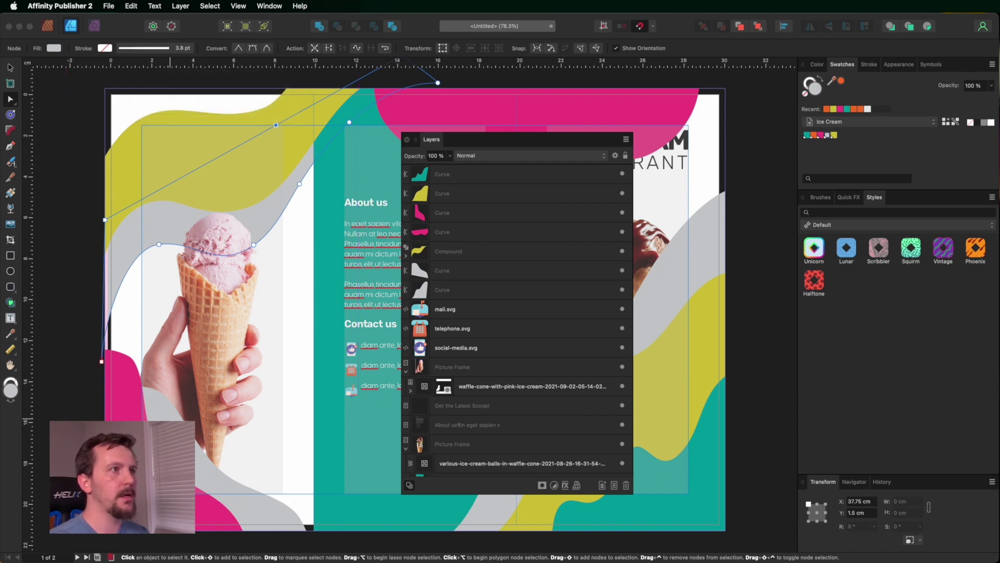
Send the grey curve in the page's lower-left corner to the back of the layer stack and check its order
{"action": "left_click", "coordinate": [263, 515]}
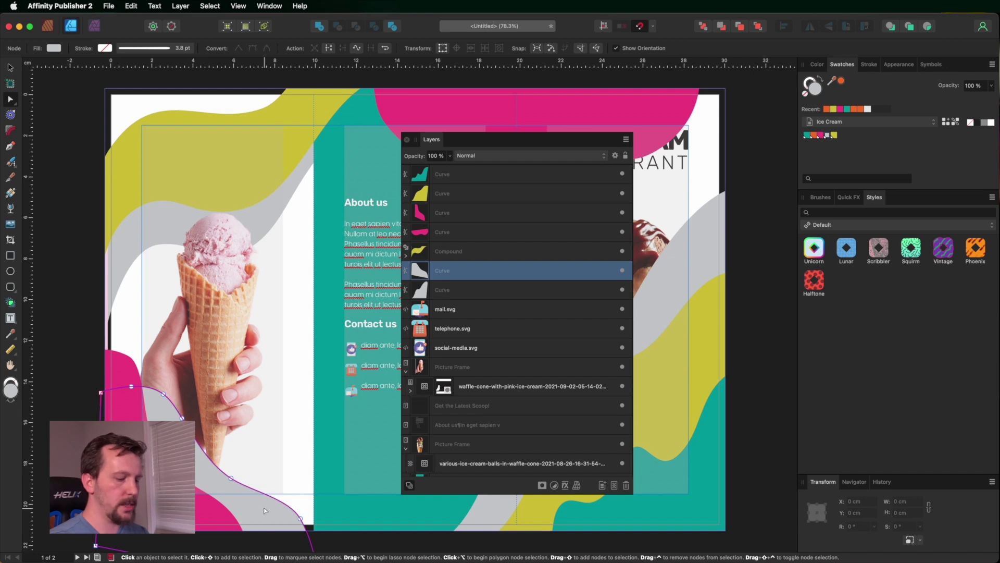
{"action": "key", "text": "super+shift+bracketleft"}
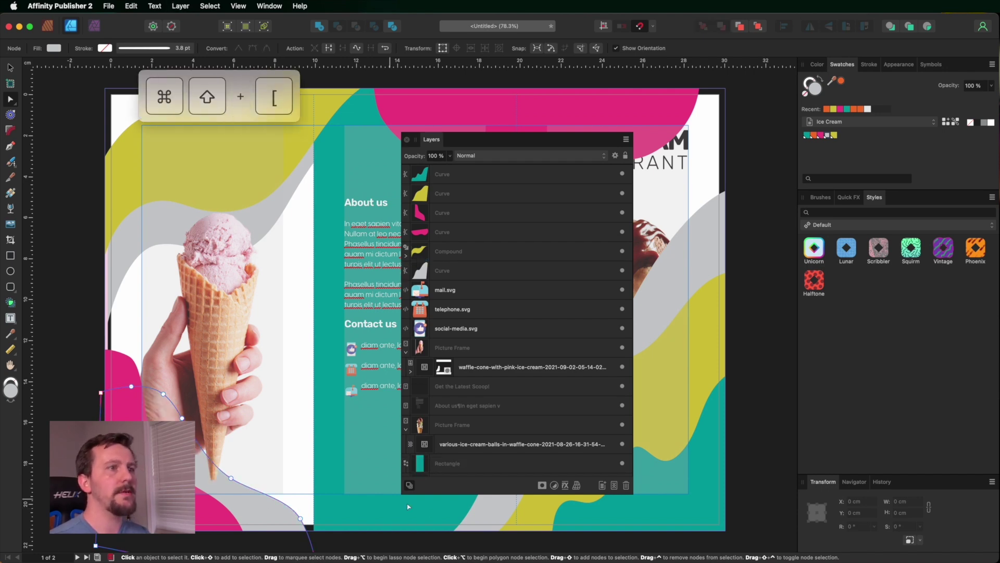
{"action": "scroll", "coordinate": [521, 401], "scroll_direction": "down", "scroll_amount": 4}
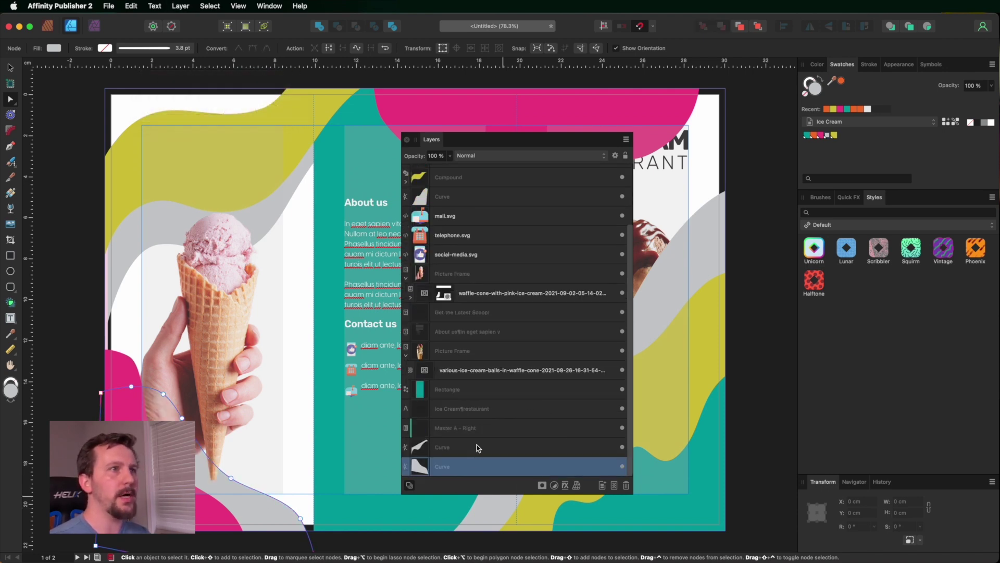
{"action": "scroll", "coordinate": [208, 423], "scroll_direction": "up", "scroll_amount": 3}
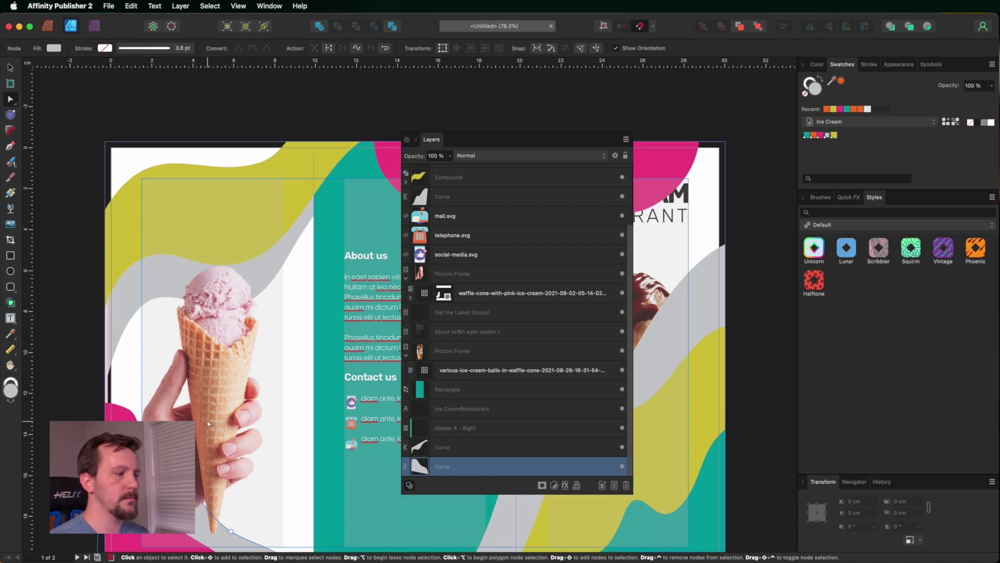
Bring the picture frame containing the hand-held pink ice cream cone to the front
{"action": "left_click", "coordinate": [224, 379]}
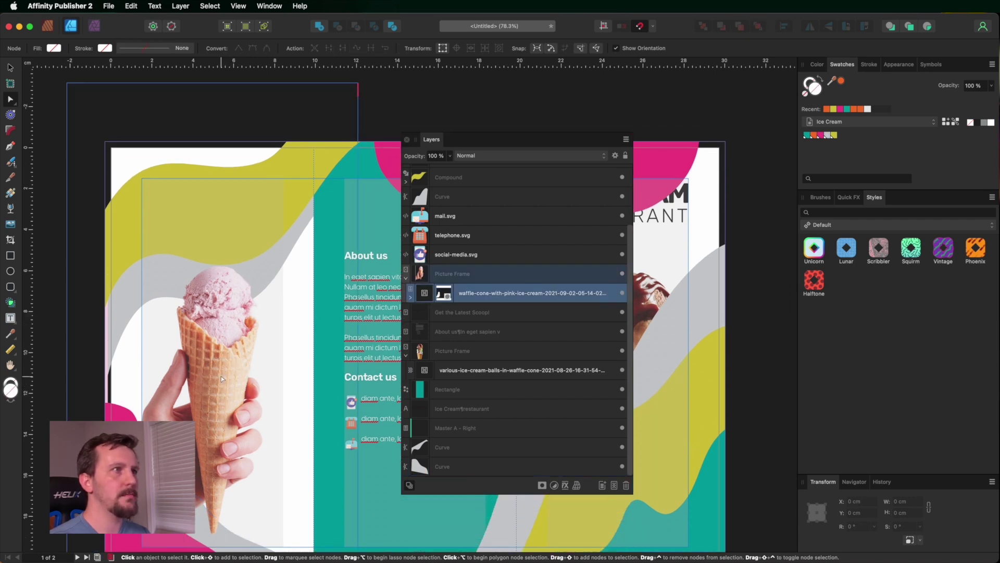
{"action": "left_click", "coordinate": [480, 276]}
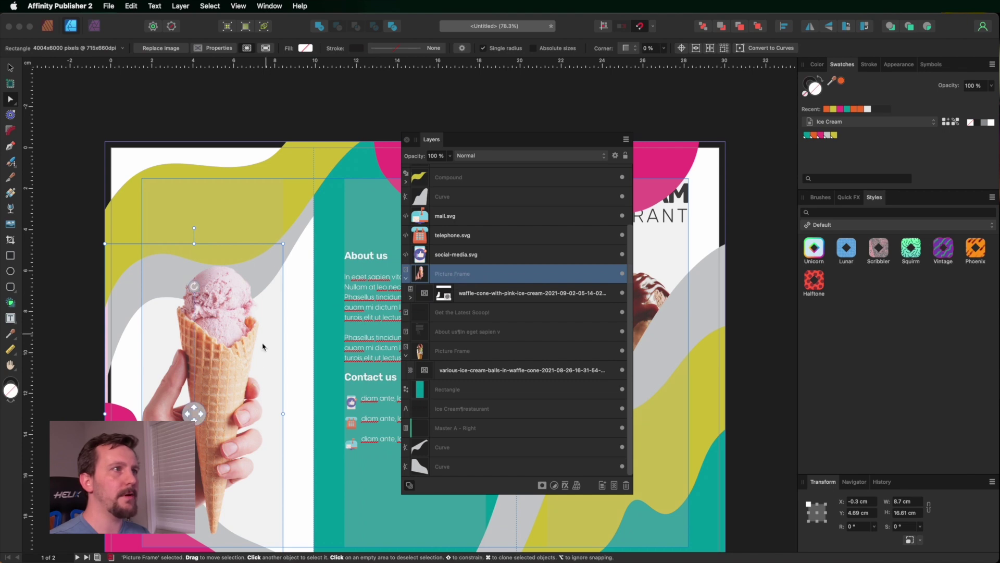
{"action": "key", "text": "super+shift"}
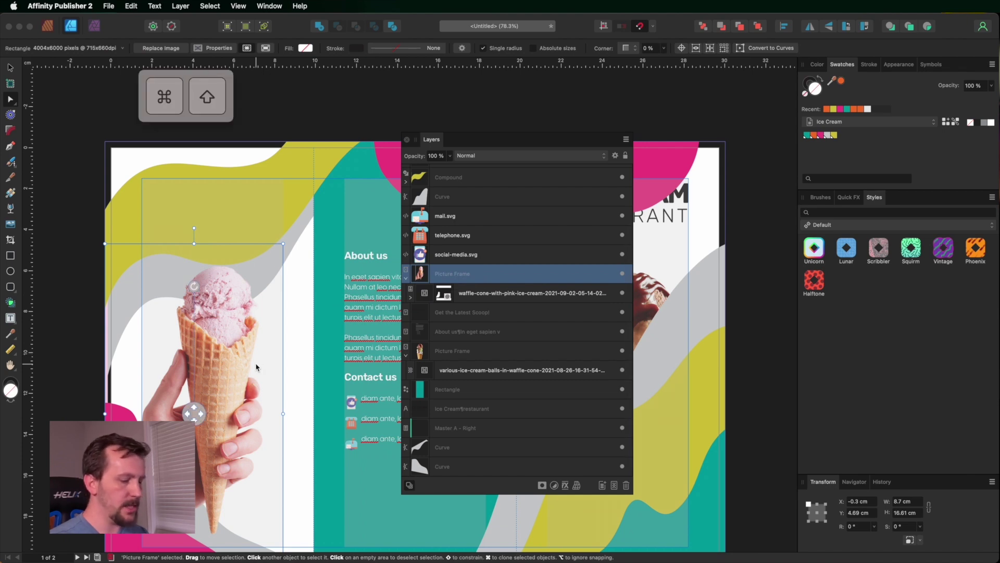
{"action": "key", "text": "super+shift+bracketright"}
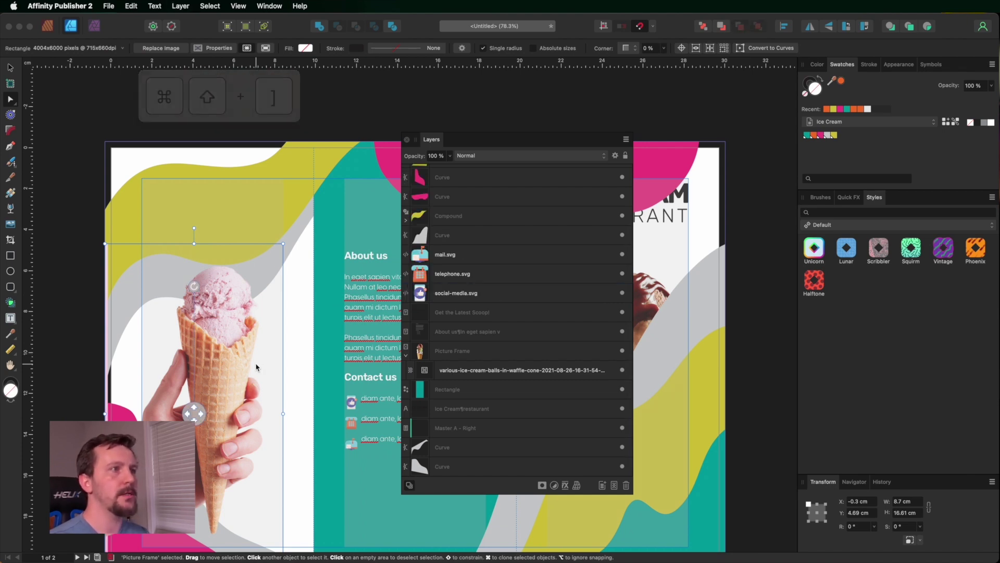
Bring the "Ice Cream Restaurant" title to the front and move the floating layer list off the cover
{"action": "left_click", "coordinate": [320, 263]}
{"action": "key", "text": "space"}
{"action": "left_click_drag", "start_coordinate": [313, 264], "coordinate": [42, 267]}
{"action": "left_click", "coordinate": [347, 219]}
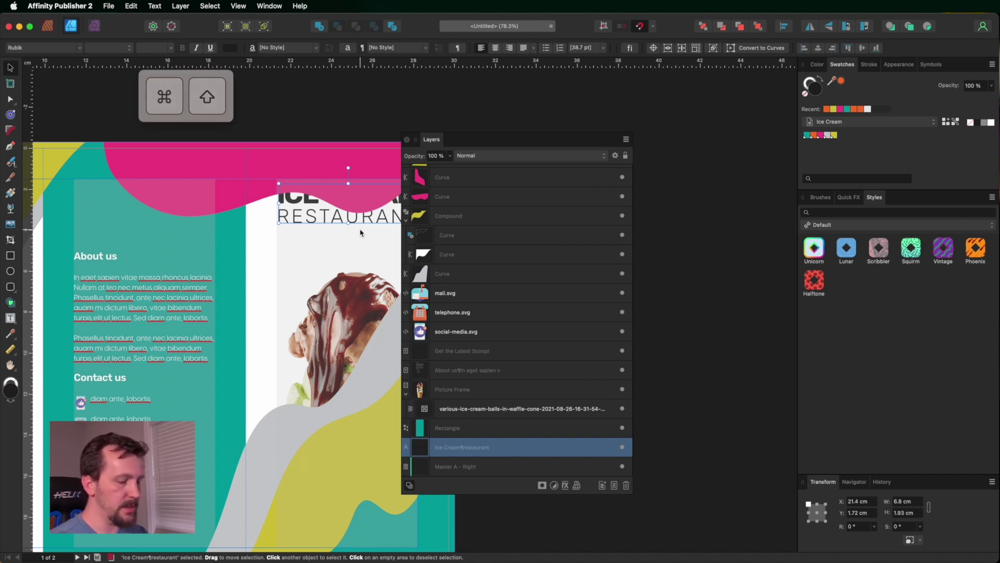
{"action": "key", "text": "super+shift+bracketright"}
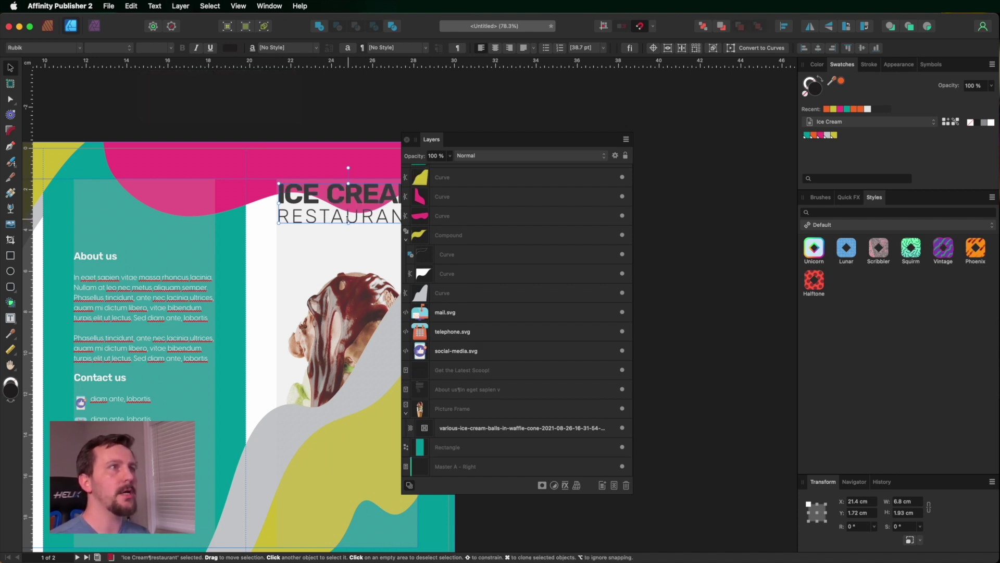
{"action": "left_click_drag", "start_coordinate": [481, 138], "coordinate": [625, 133]}
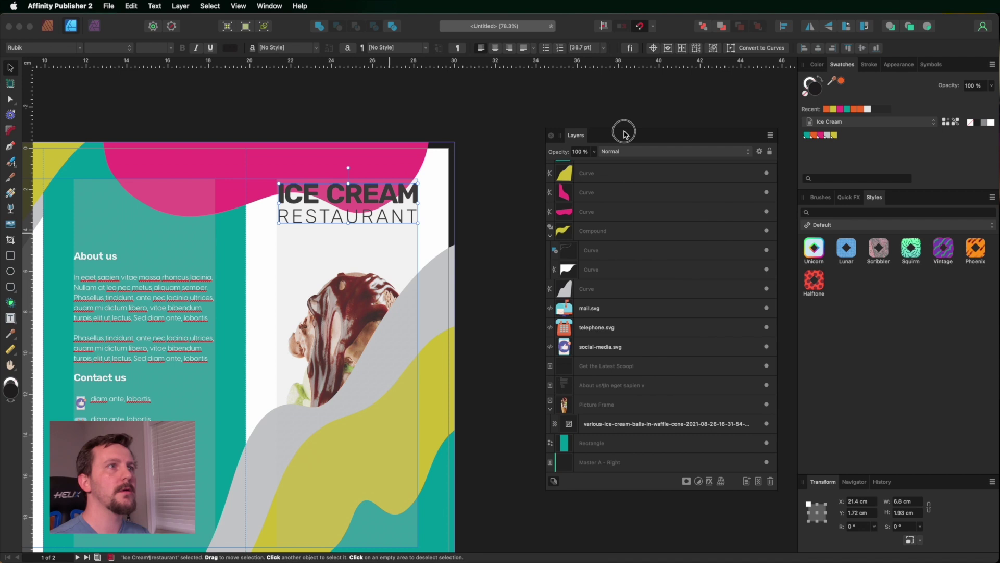
Resize the pink top curve to about 16.03 by 4.46 cm so it sits above the cover title
{"action": "left_click", "coordinate": [393, 162]}
{"action": "left_click_drag", "start_coordinate": [429, 218], "coordinate": [436, 183]}
{"action": "mouse_move", "coordinate": [436, 91]}
{"action": "left_mouse_down"}
{"action": "mouse_move", "coordinate": [435, 78]}
{"action": "mouse_move", "coordinate": [430, 88]}
{"action": "left_mouse_up"}
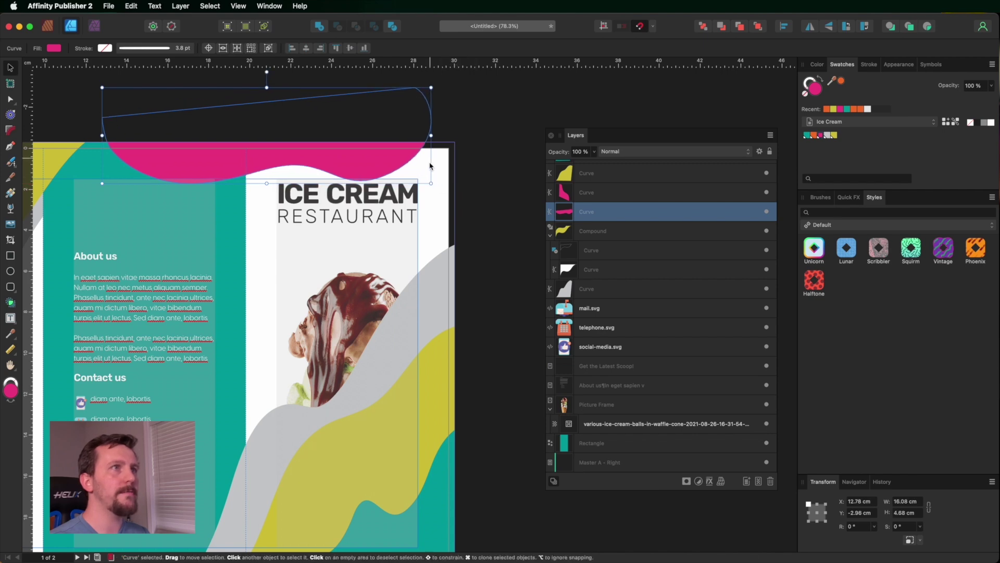
{"action": "left_click_drag", "start_coordinate": [431, 183], "coordinate": [430, 179]}
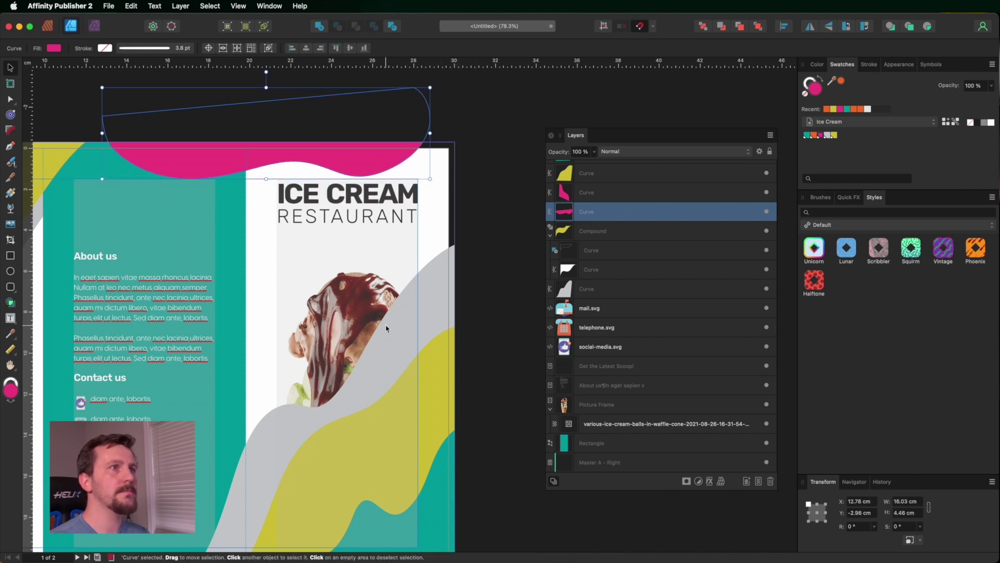
Bring the cover's multi-scoop cone picture frame to the front and send the grey curve behind it to the back
{"action": "left_click", "coordinate": [338, 323]}
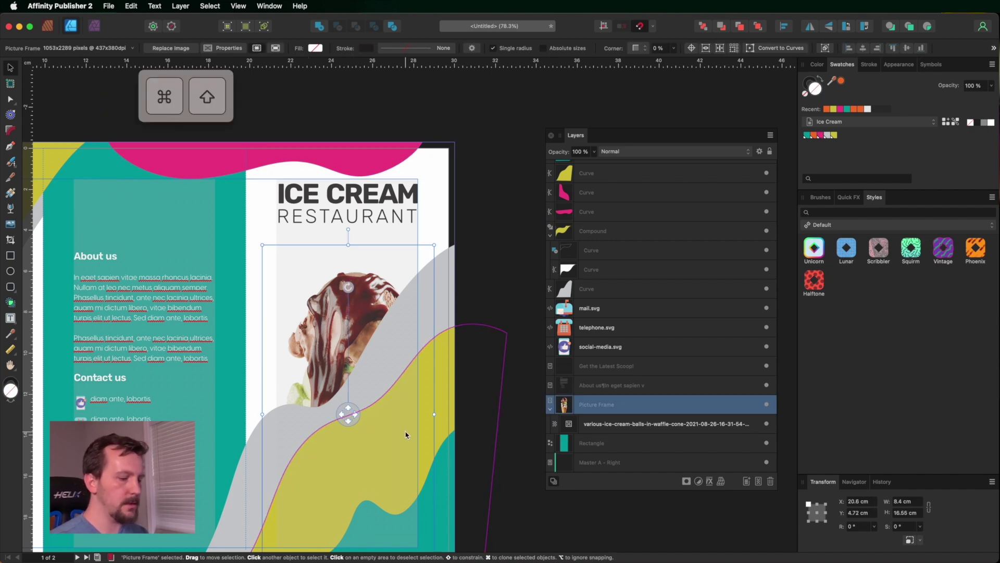
{"action": "key", "text": "super+shift+bracketright"}
{"action": "left_click_drag", "start_coordinate": [406, 438], "coordinate": [404, 338]}
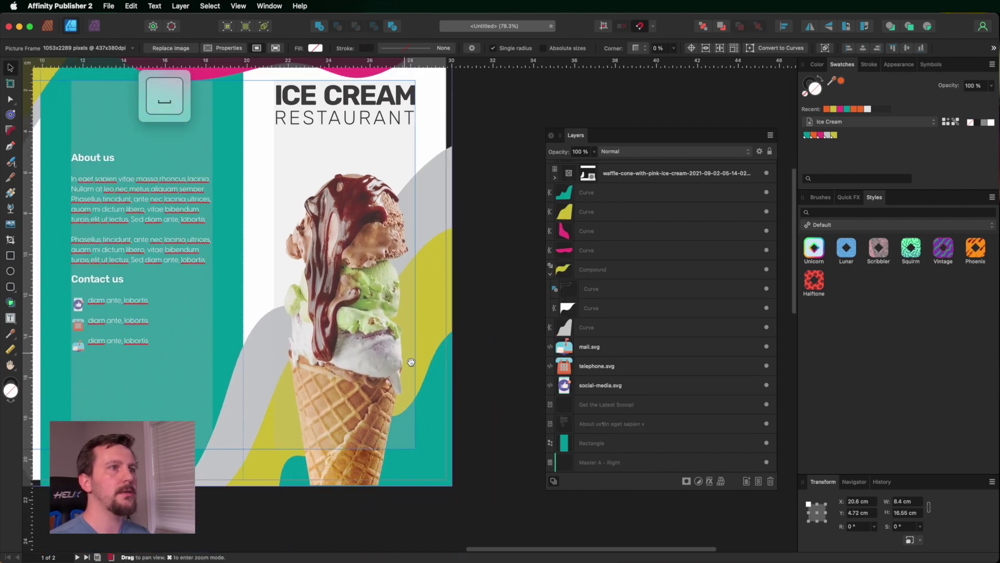
{"action": "left_click", "coordinate": [441, 186]}
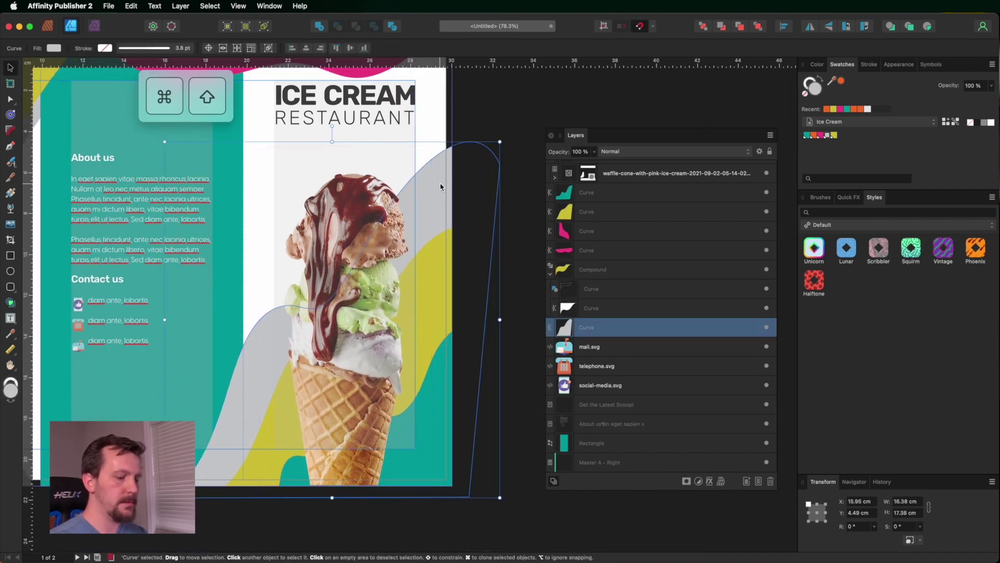
{"action": "key", "text": "super+shift+bracketleft"}
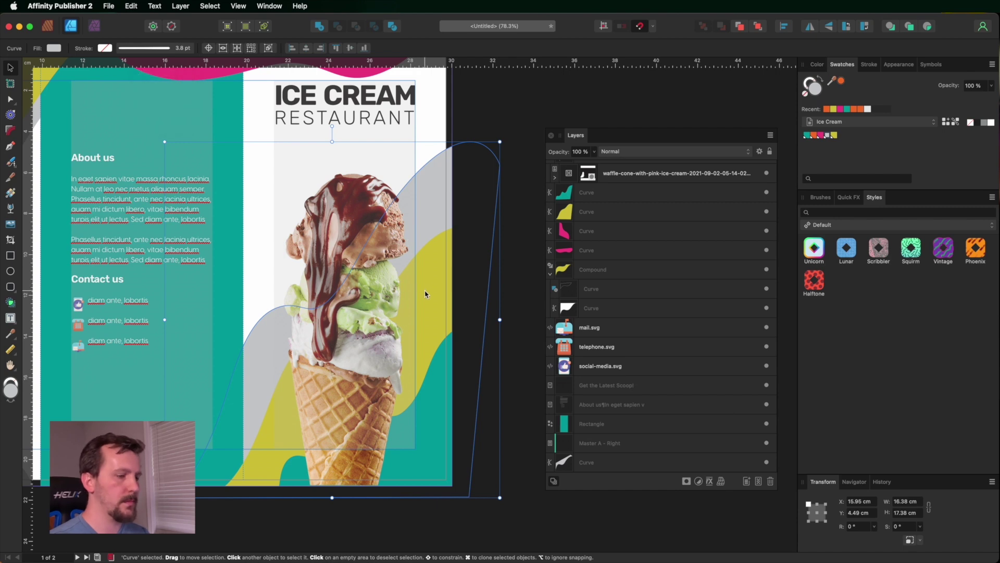
Bring the yellow and teal curves in the cover's lower-right corner together to the front, over the cone
{"action": "left_click", "coordinate": [427, 294]}
{"action": "left_click", "coordinate": [450, 298]}
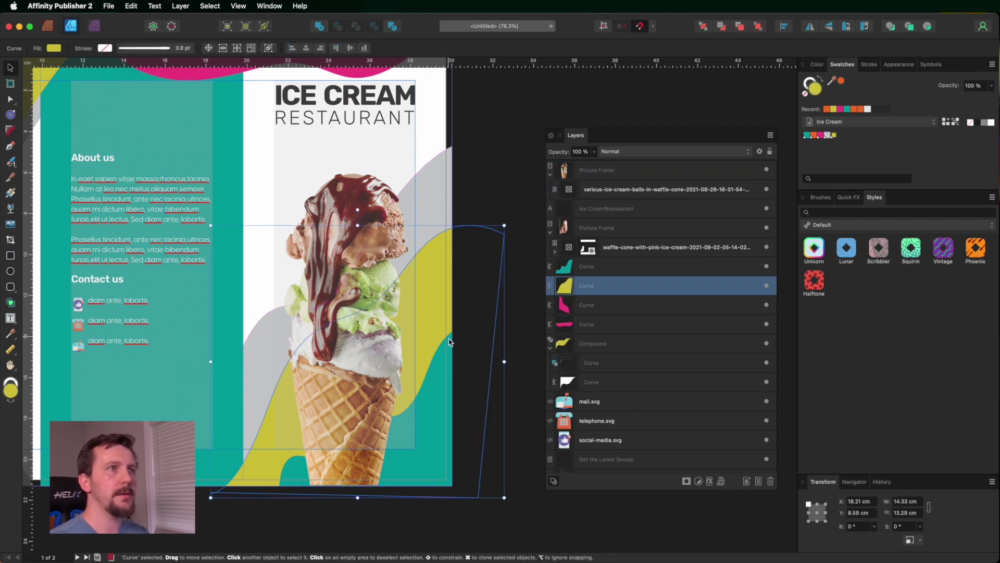
{"action": "left_click", "coordinate": [449, 404], "text": "shift"}
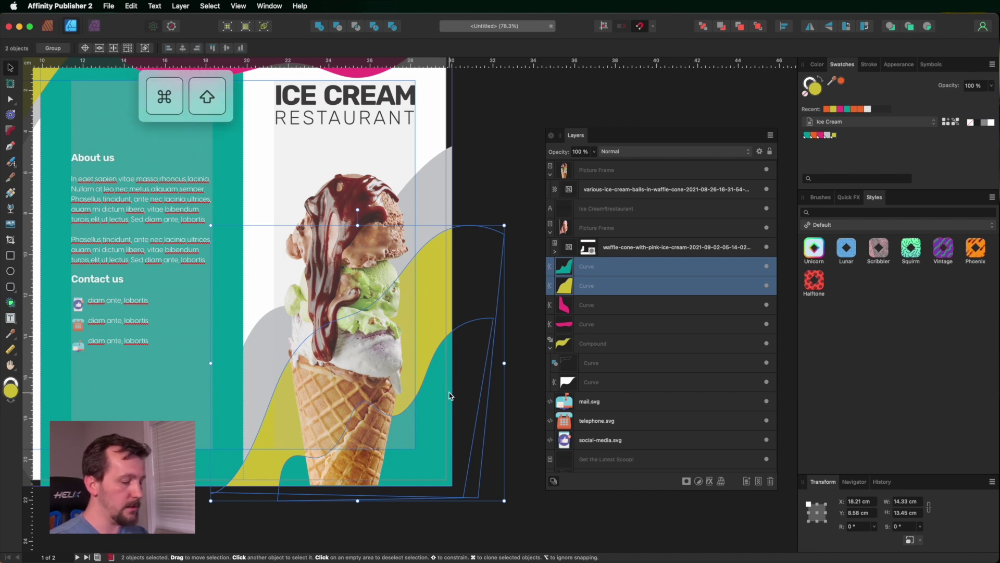
{"action": "key", "text": "super+shift+bracketright"}
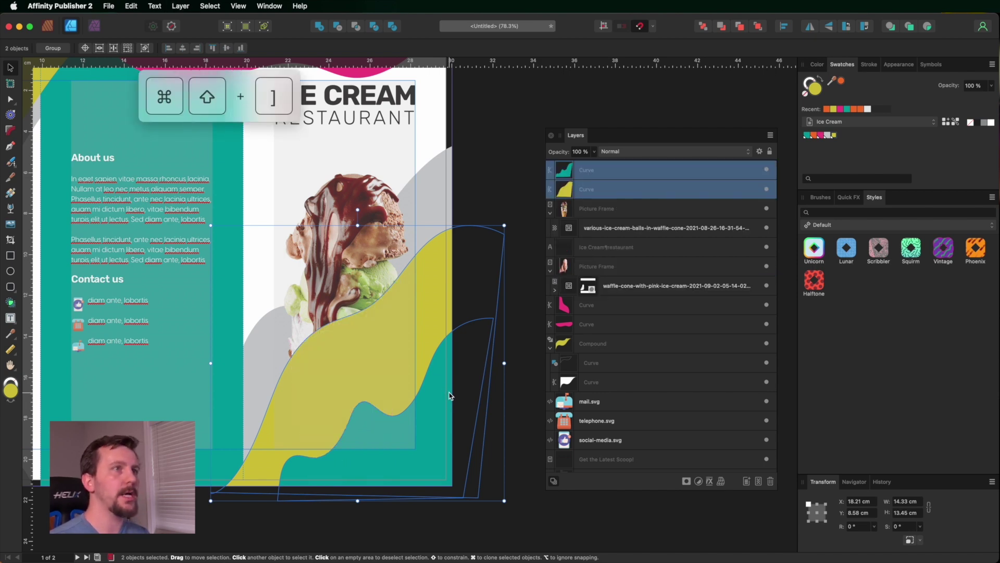
Reshape the yellow and teal corner curves downward so they cover only the lower part of the cover's cone
{"action": "left_click", "coordinate": [462, 296]}
{"action": "left_click", "coordinate": [418, 308]}
{"action": "left_click_drag", "start_coordinate": [417, 308], "coordinate": [418, 373]}
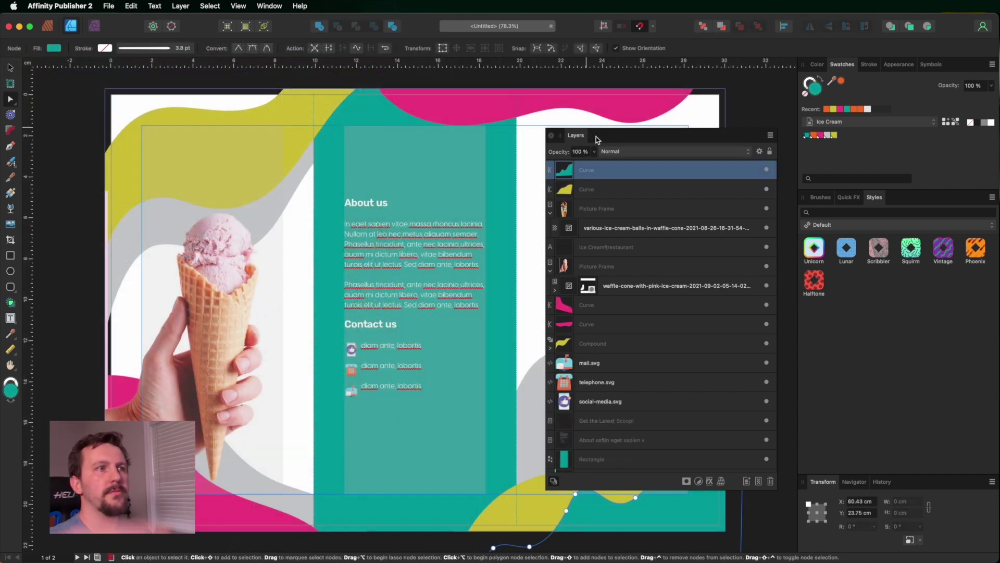
Dock the floating layer list back with Brushes, Quick FX and Styles, and bring it into view
{"action": "mouse_move", "coordinate": [596, 138]}
{"action": "left_mouse_down"}
{"action": "mouse_move", "coordinate": [804, 215]}
{"action": "mouse_move", "coordinate": [882, 211]}
{"action": "left_mouse_up"}
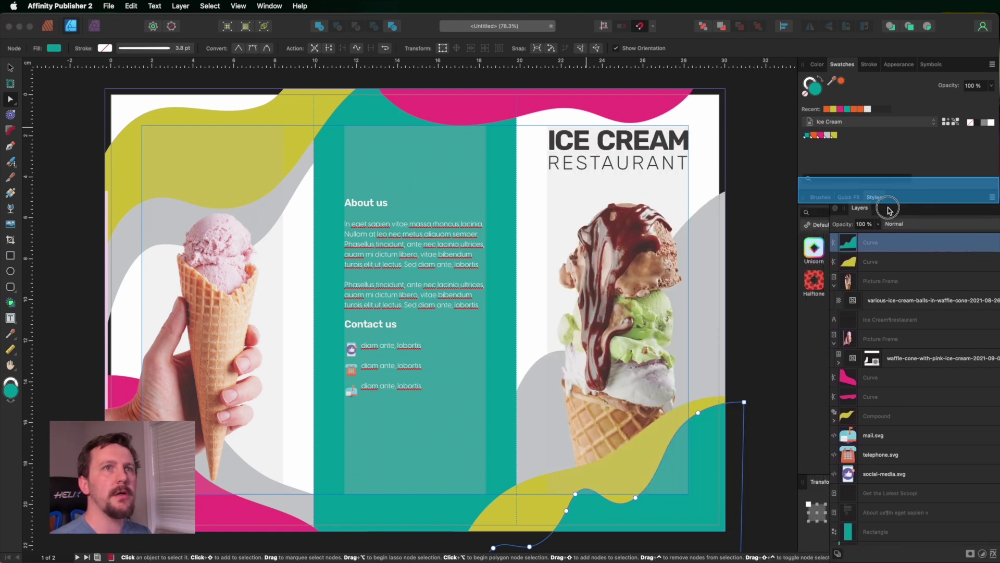
{"action": "left_click", "coordinate": [897, 198]}
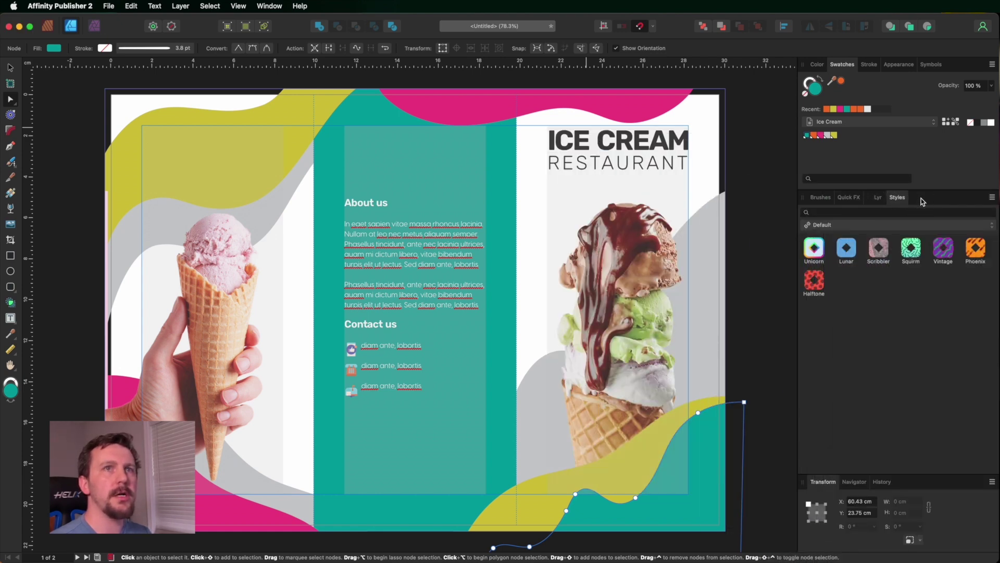
{"action": "left_click", "coordinate": [865, 198]}
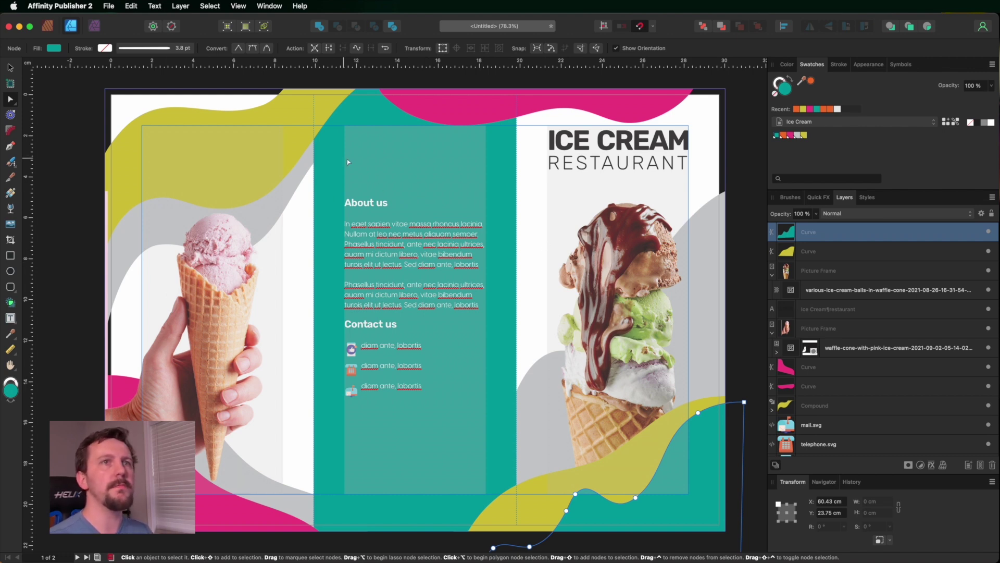
Open page 2 from the Publisher persona and return to the Designer persona for its curve work
{"action": "left_click", "coordinate": [47, 25]}
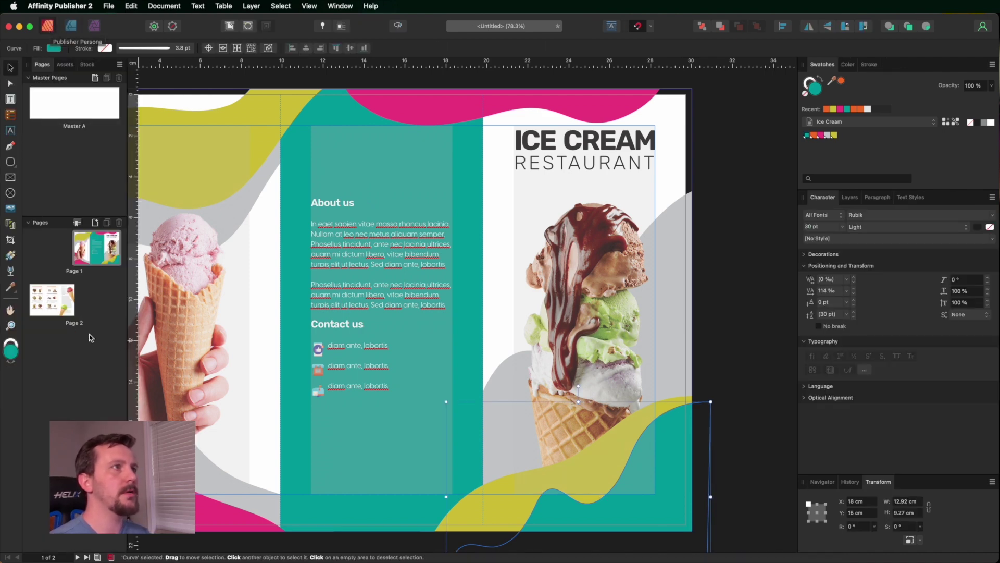
{"action": "left_click", "coordinate": [46, 310]}
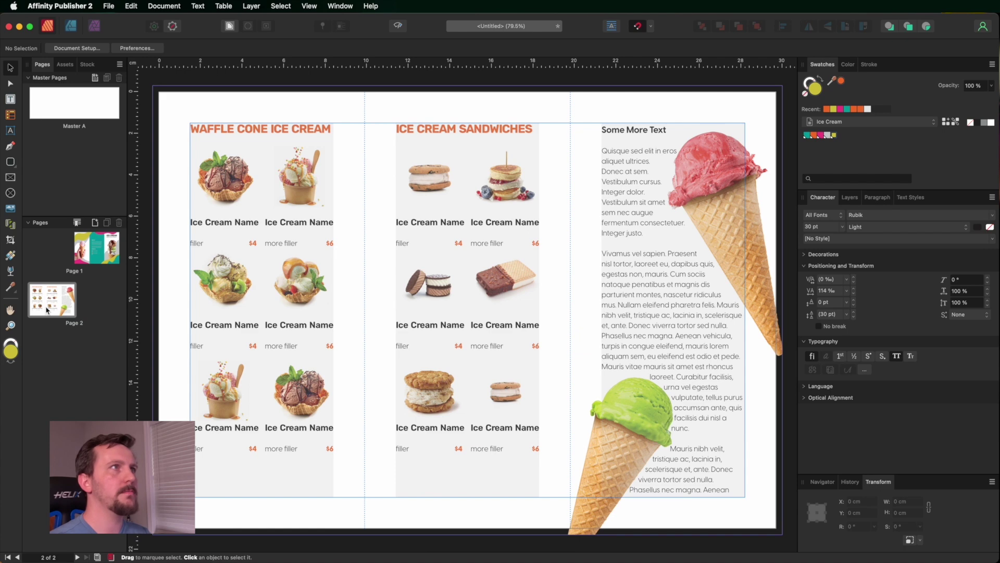
{"action": "left_click", "coordinate": [72, 27]}
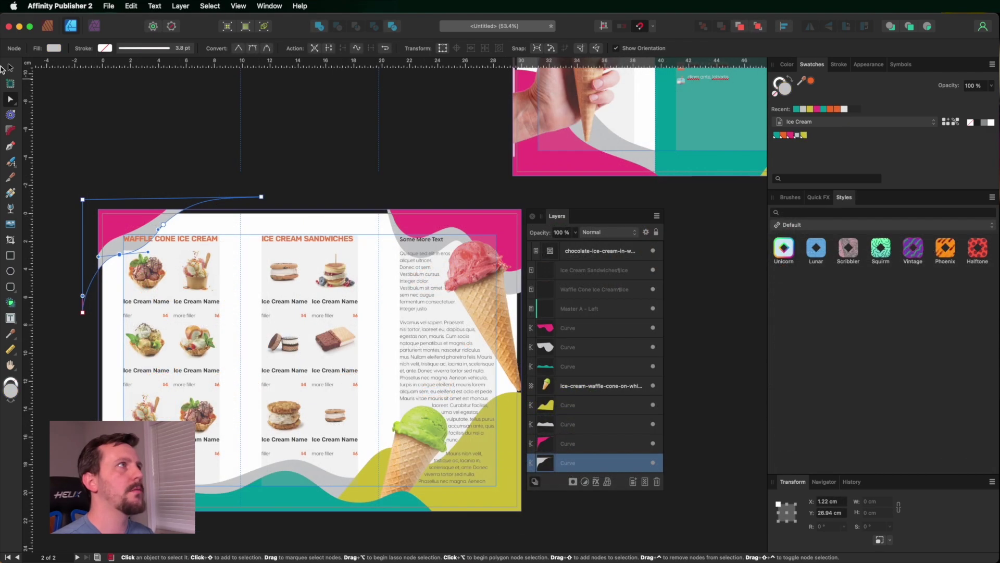
Deselect the grey corner curve and examine the pink and grey curves around page 2's "Waffle Cone Ice Cream" heading
{"action": "left_click", "coordinate": [67, 112]}
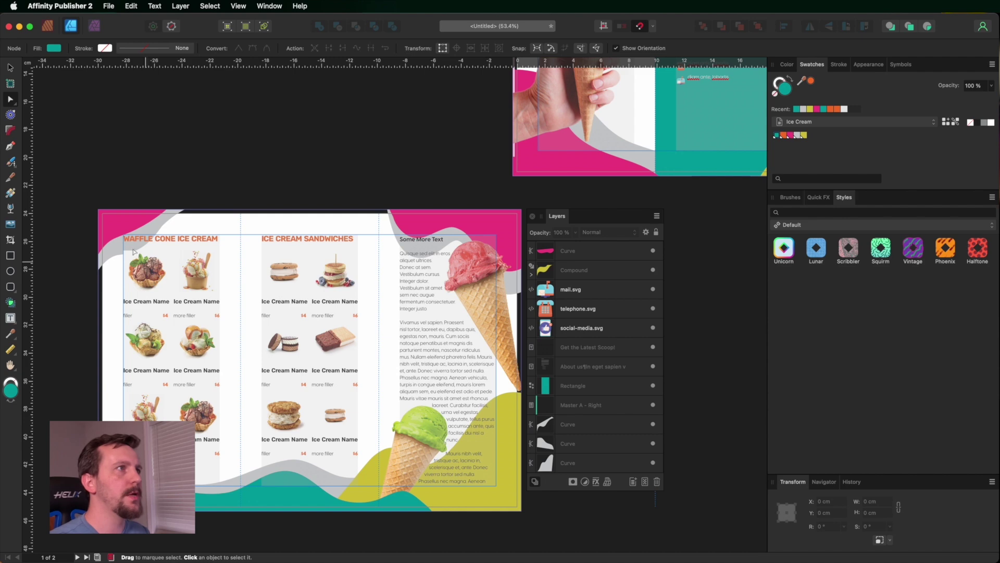
{"action": "scroll", "coordinate": [138, 274], "scroll_direction": "up", "scroll_amount": 6}
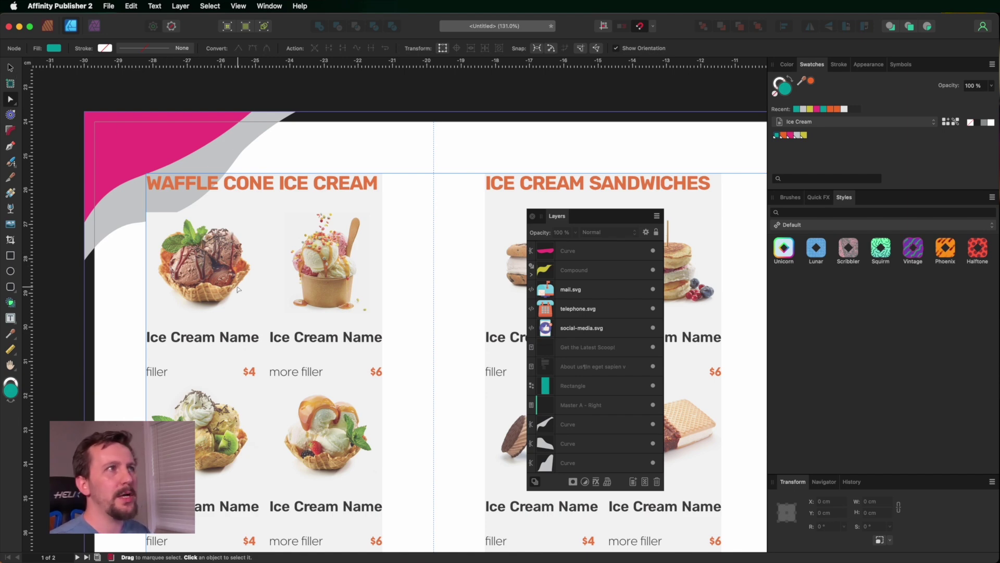
Set the first waffle bowl photo frame to Color Burn blending, then test it over the grey curve and undo the move
{"action": "left_click", "coordinate": [10, 67]}
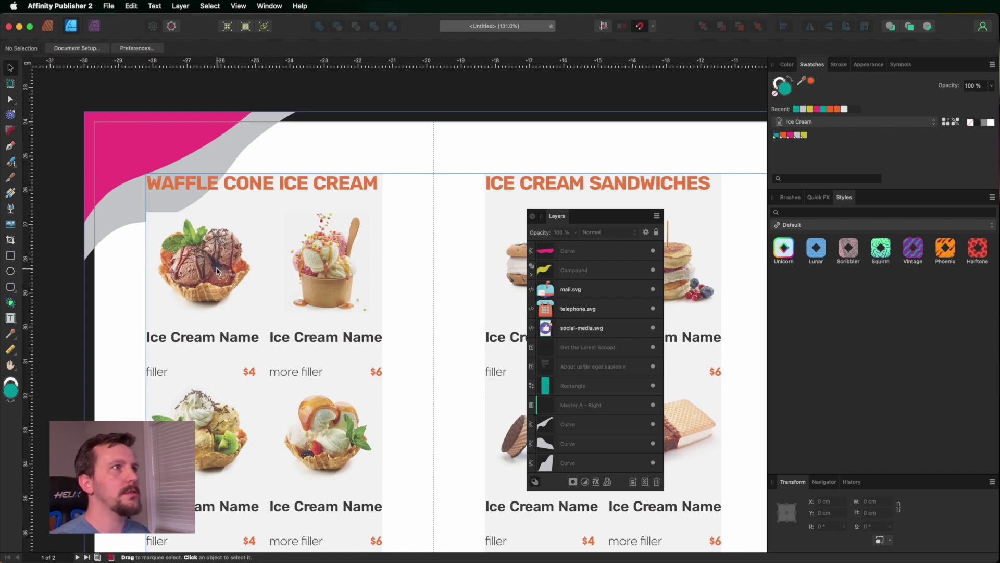
{"action": "left_click", "coordinate": [218, 272]}
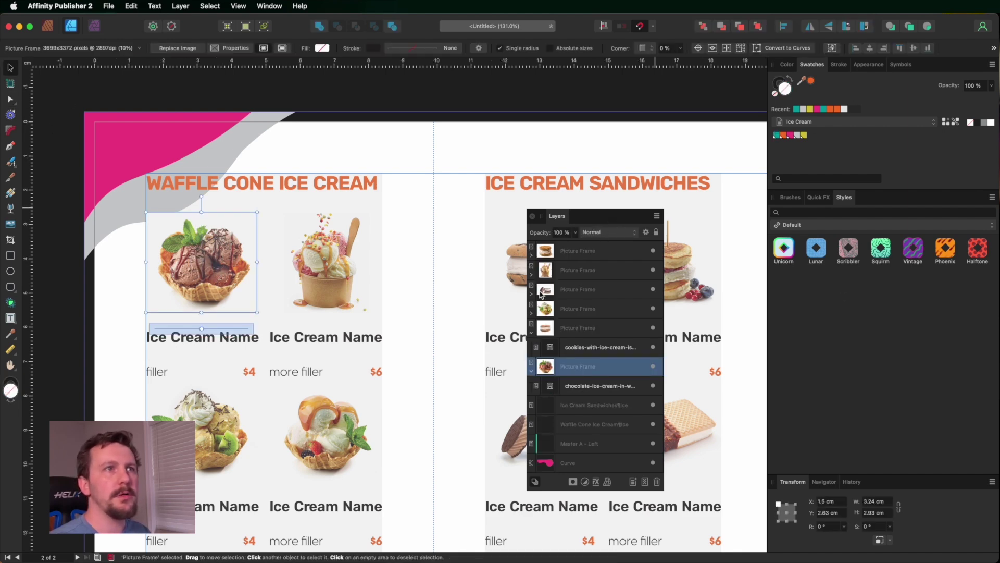
{"action": "left_click", "coordinate": [615, 236]}
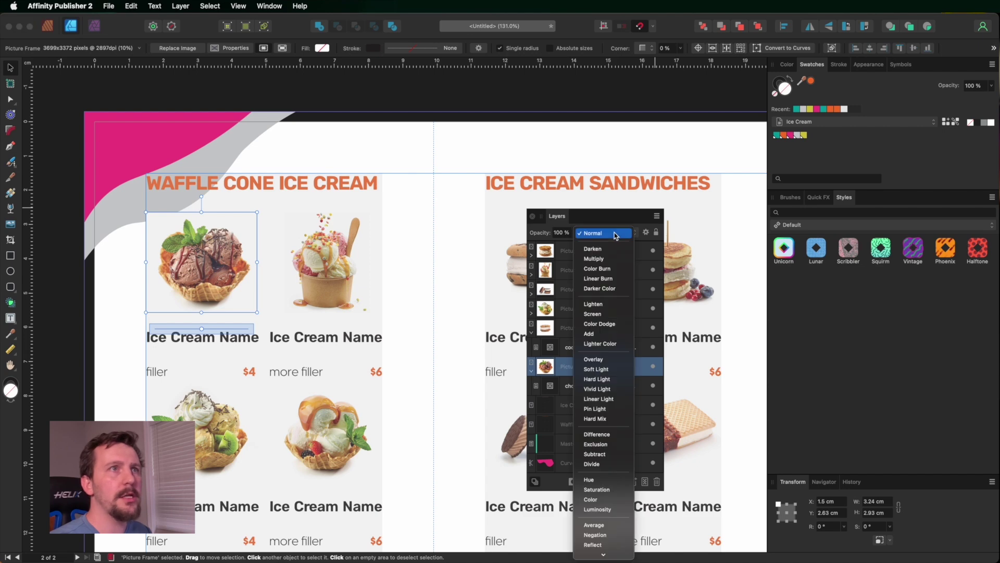
{"action": "left_click", "coordinate": [607, 269]}
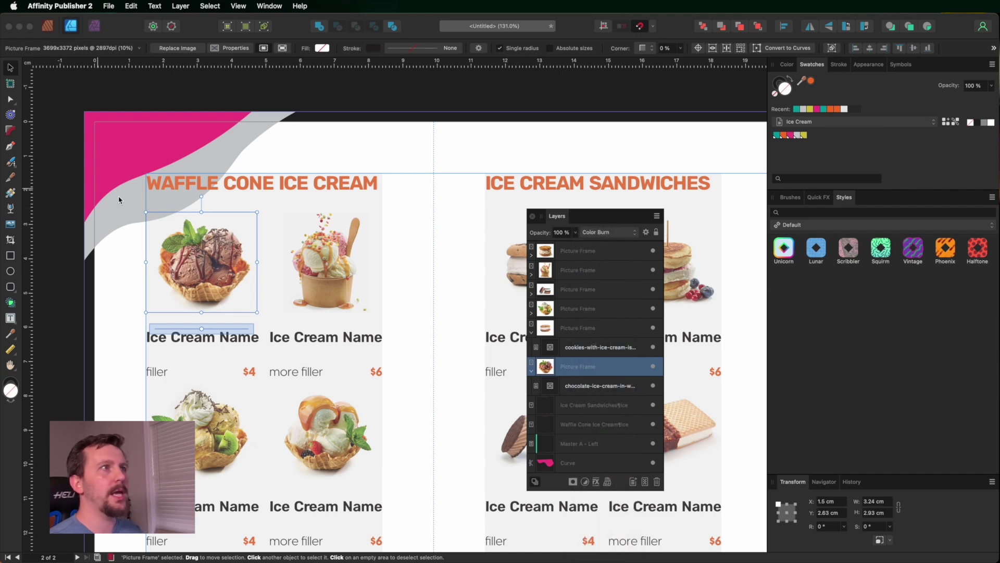
{"action": "left_click_drag", "start_coordinate": [219, 272], "coordinate": [202, 239]}
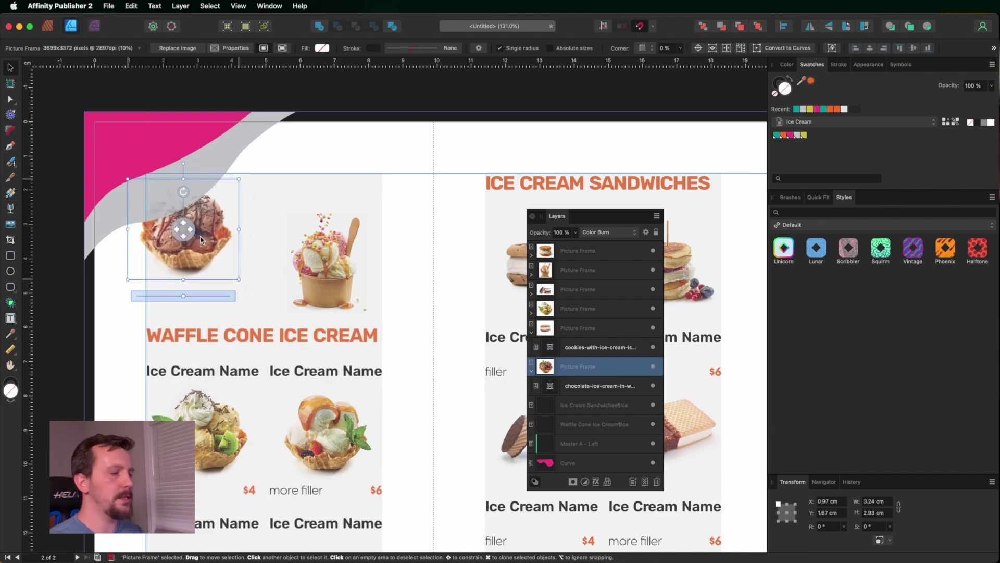
{"action": "key", "text": "super+z"}
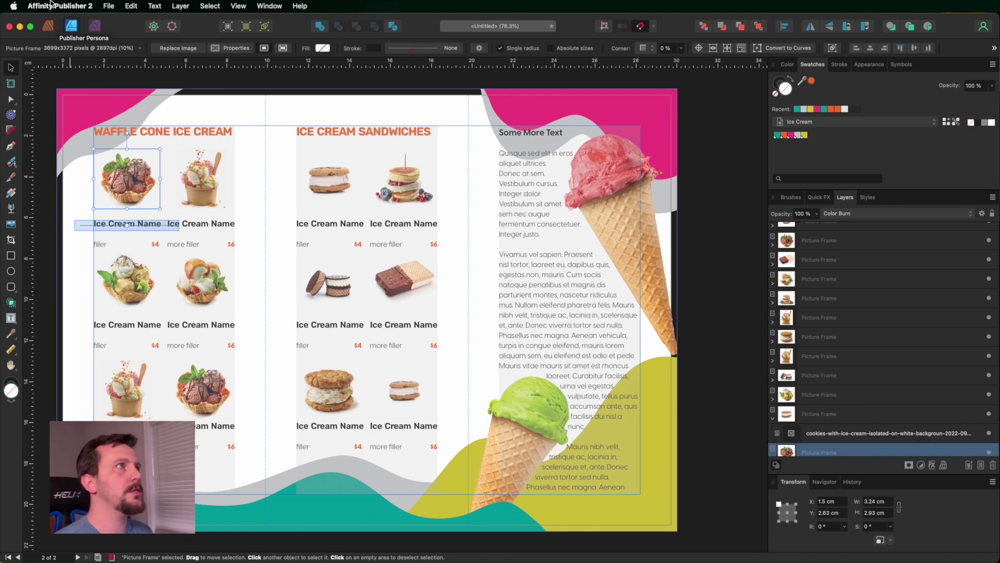
Return to the Publisher persona, turn on Preview Mode and review both brochure pages without guides or bleed
{"action": "left_click", "coordinate": [51, 29]}
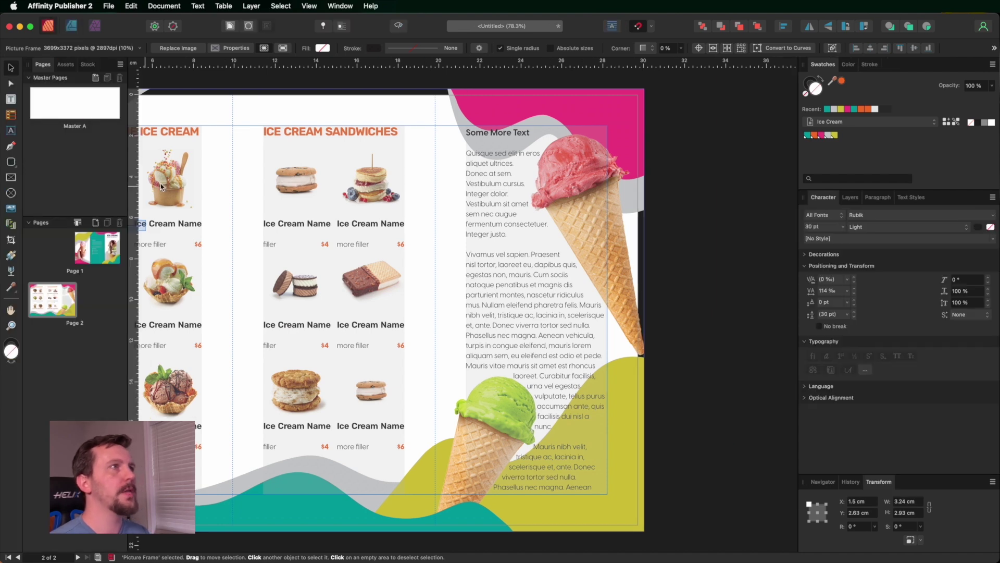
{"action": "double_click", "coordinate": [102, 248]}
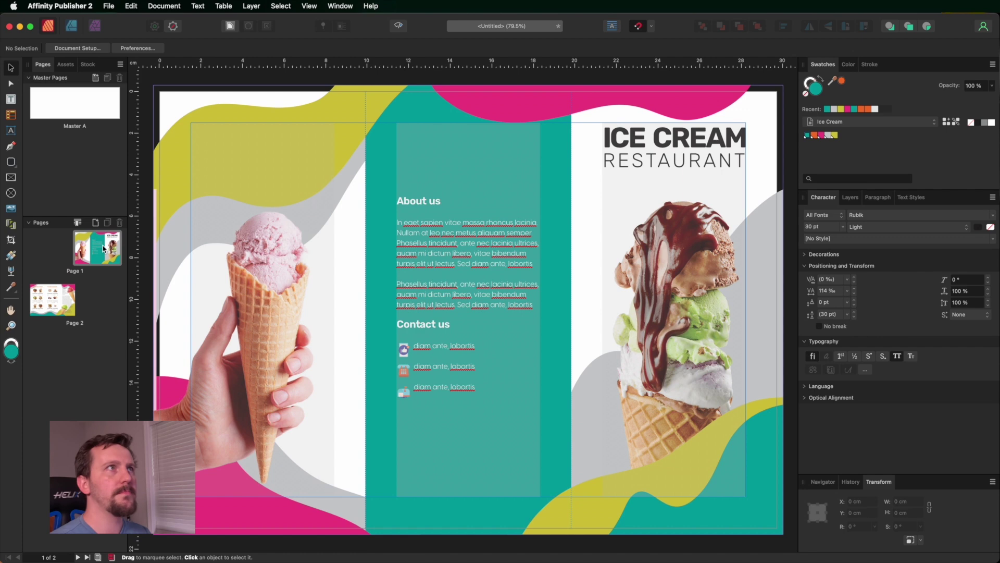
{"action": "left_click", "coordinate": [399, 26]}
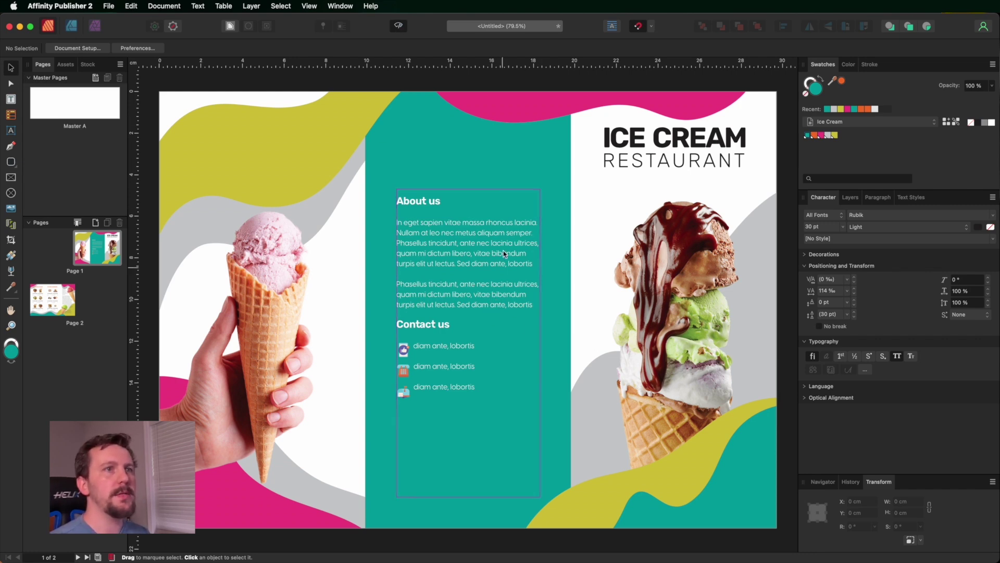
{"action": "left_click", "coordinate": [62, 301]}
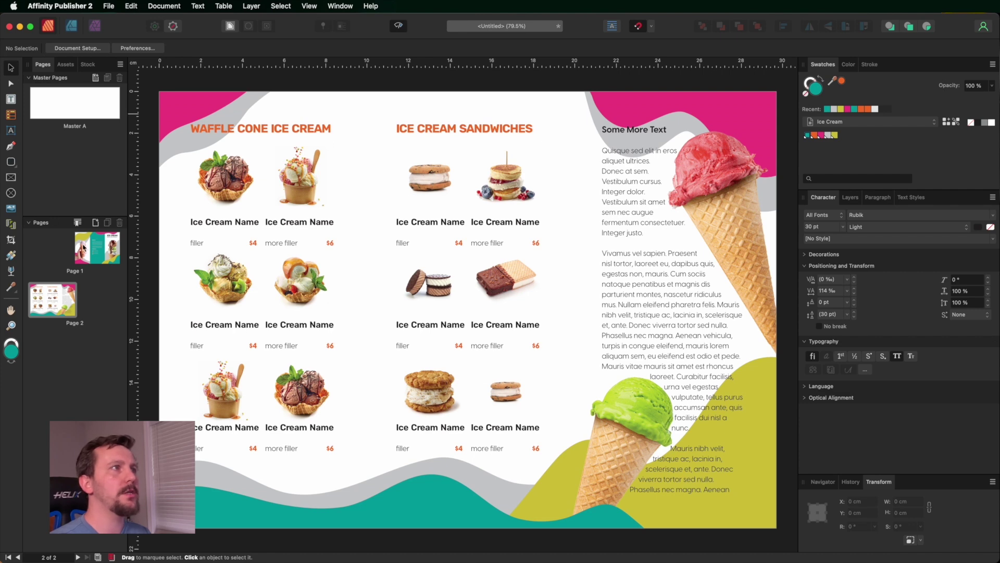
{"action": "left_click", "coordinate": [85, 248]}
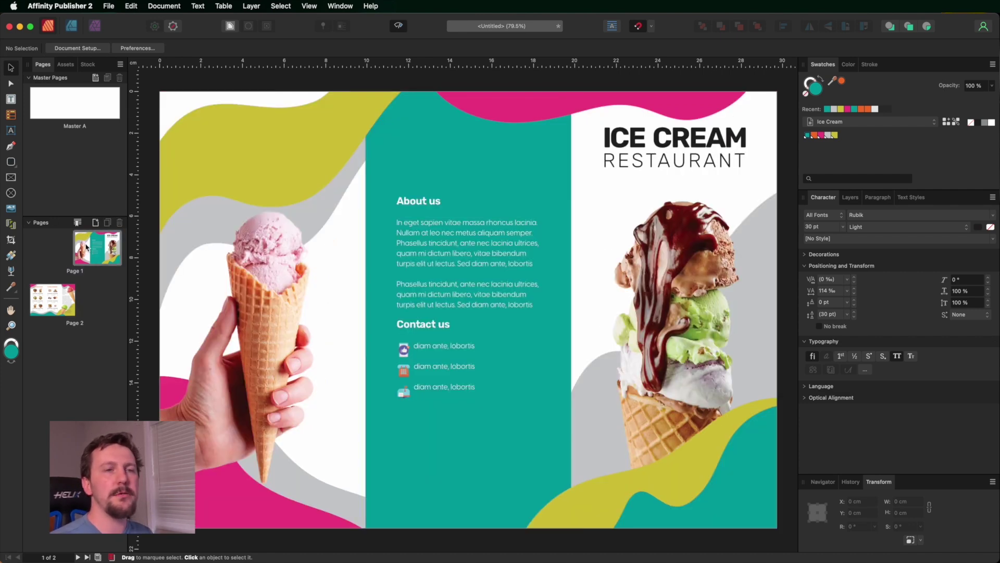
Show the Preflight checks and disable the spelling mistake check in the preflight profile
{"action": "left_click", "coordinate": [339, 6]}
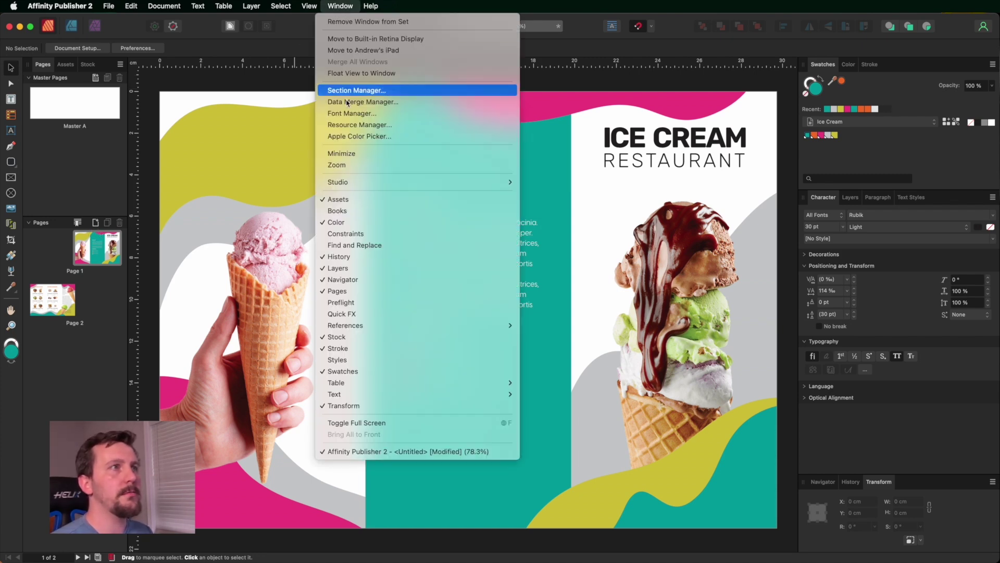
{"action": "left_click", "coordinate": [347, 305]}
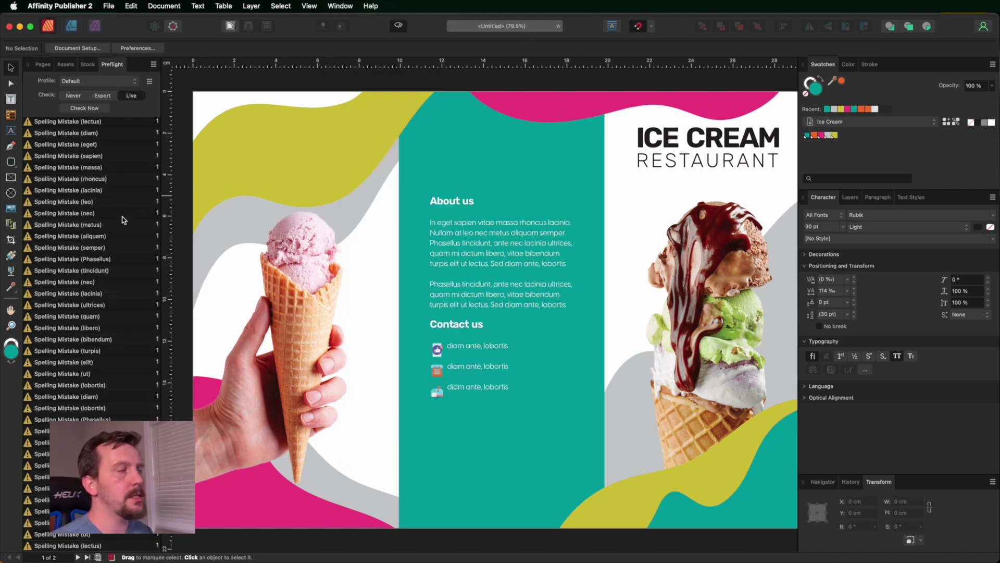
{"action": "left_click", "coordinate": [149, 83]}
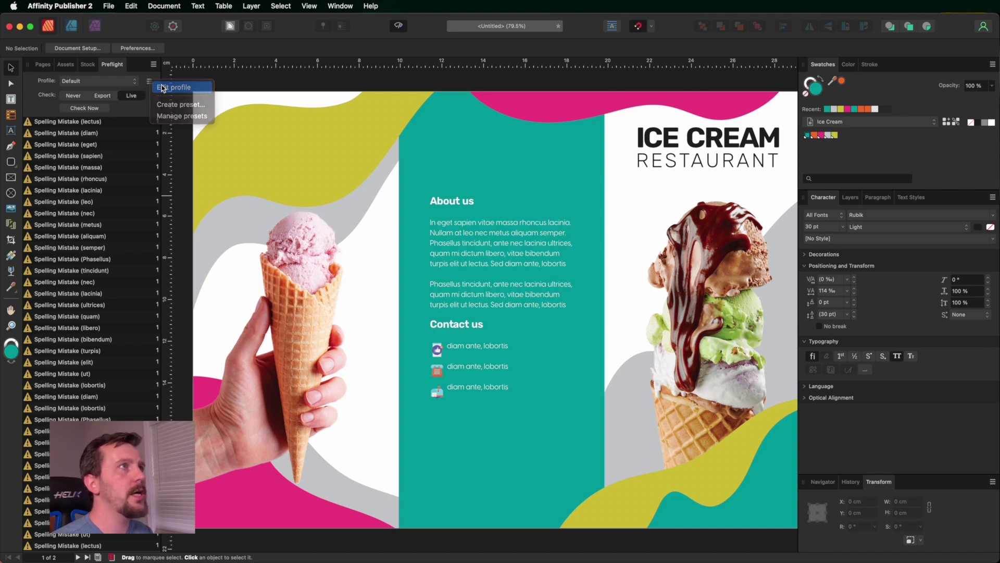
{"action": "left_click", "coordinate": [163, 88]}
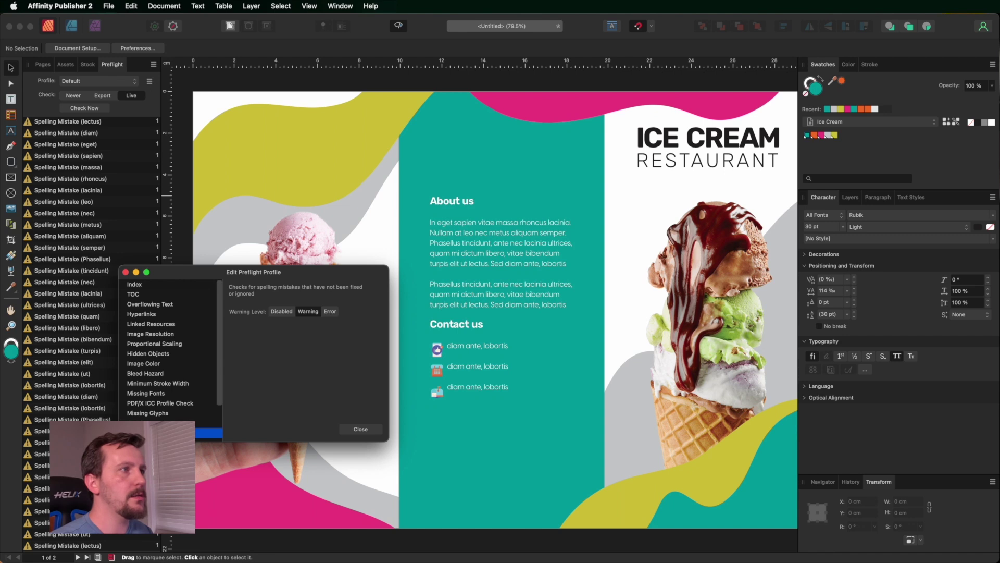
{"action": "left_click", "coordinate": [288, 312]}
{"action": "left_click", "coordinate": [357, 430]}
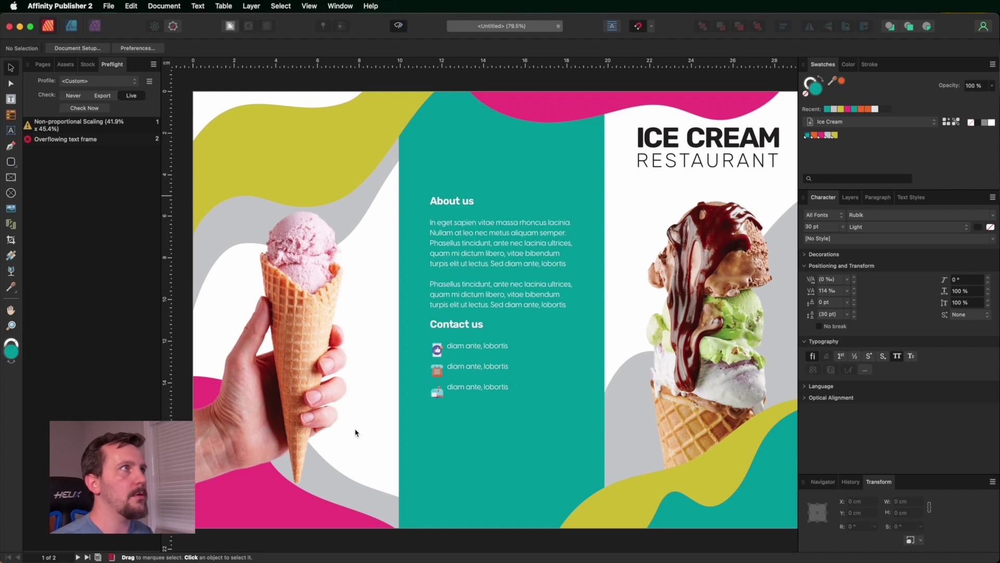
Locate the non-proportionally scaled image from Preflight and set its picture frame to Scale to Max Fit
{"action": "left_click", "coordinate": [64, 124]}
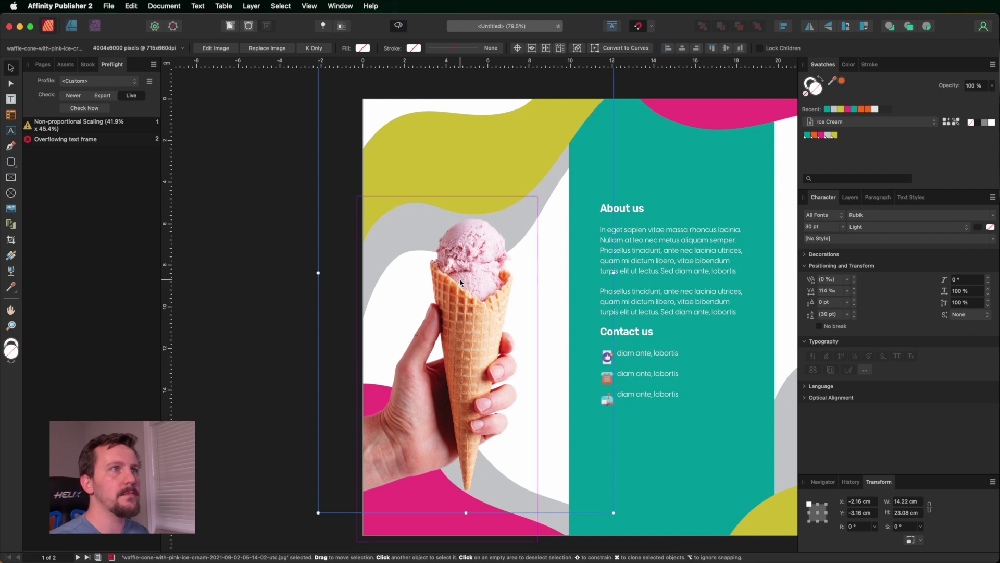
{"action": "left_click", "coordinate": [850, 198]}
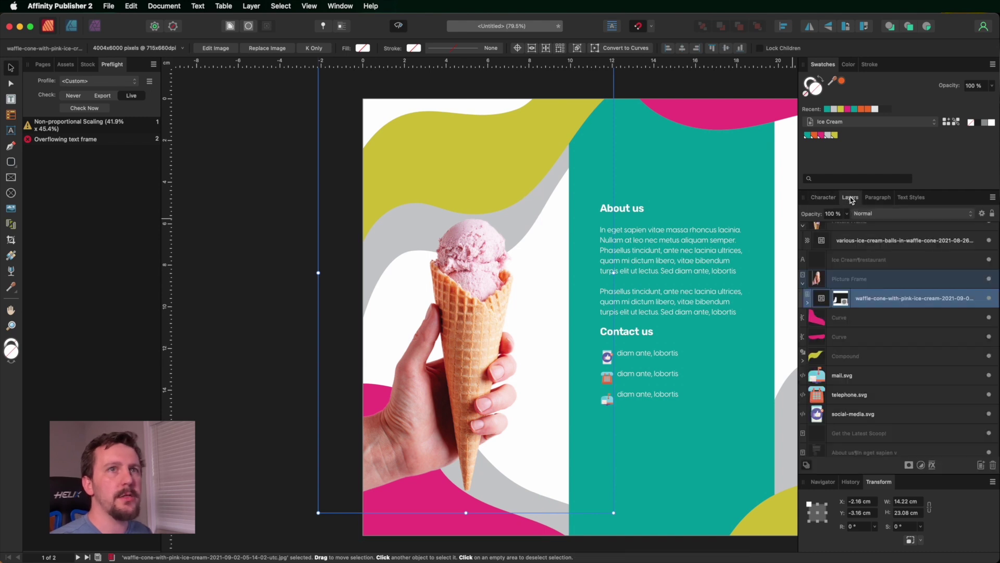
{"action": "left_click", "coordinate": [878, 286]}
{"action": "right_click", "coordinate": [491, 290]}
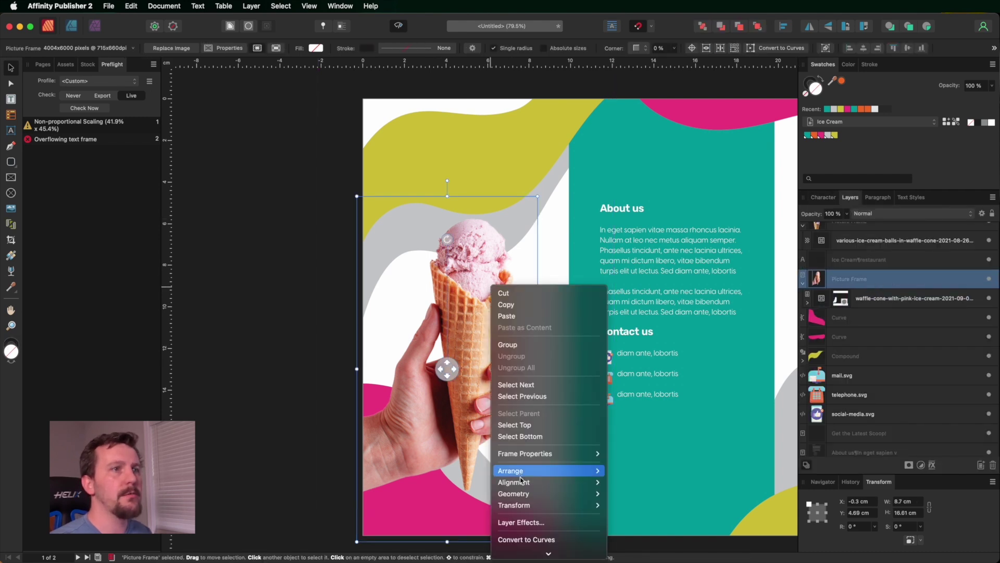
{"action": "mouse_move", "coordinate": [573, 454]}
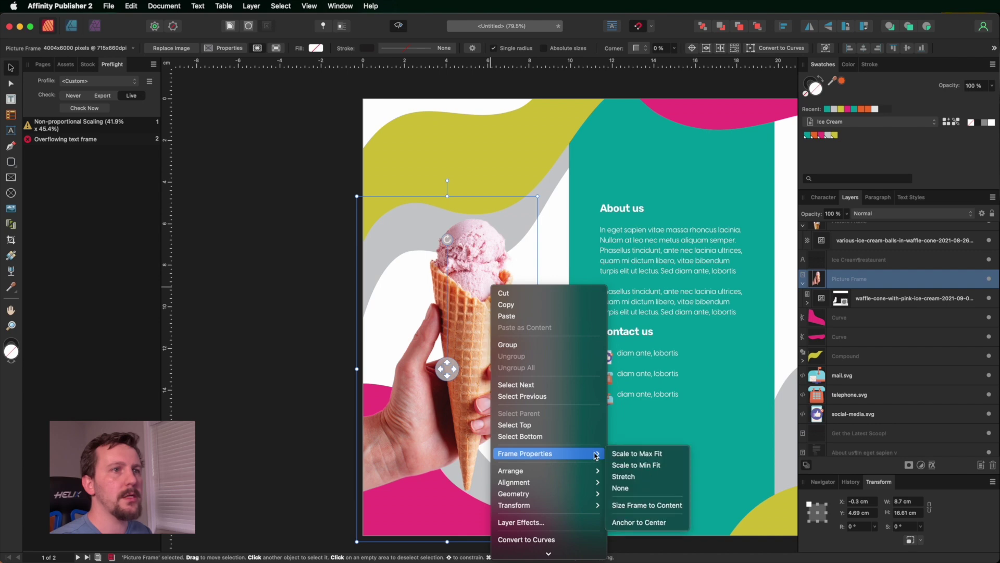
{"action": "left_click", "coordinate": [634, 454]}
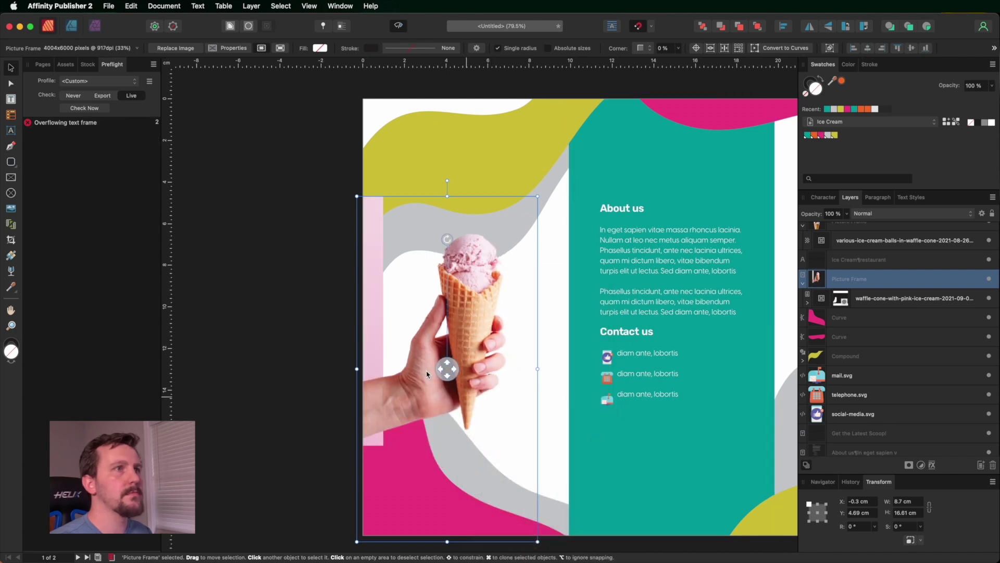
Reposition the hand-held cone image within its frame and enlarge it to about 12.9 × 19.3 cm, leaving it deselected
{"action": "left_click_drag", "start_coordinate": [446, 364], "coordinate": [425, 417]}
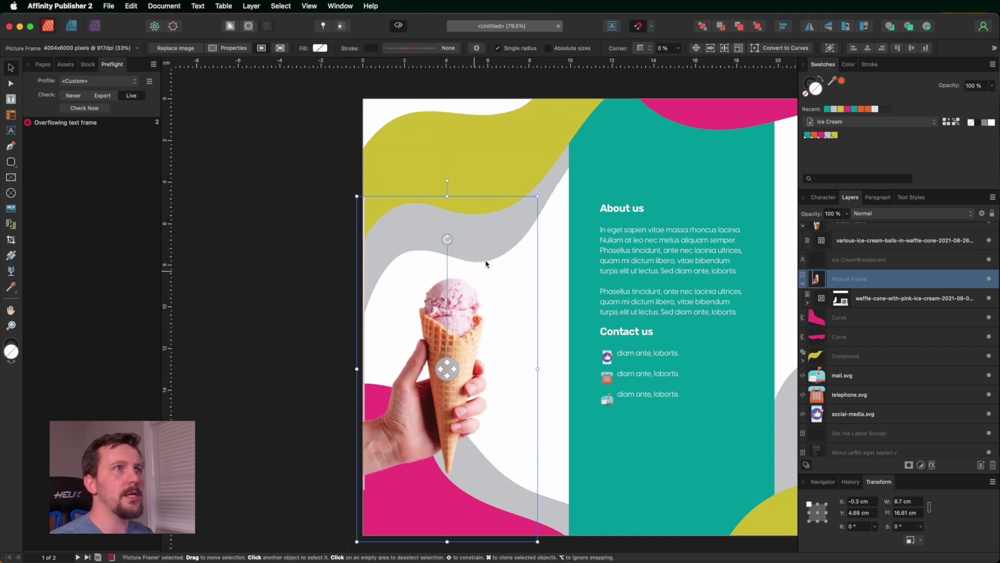
{"action": "double_click", "coordinate": [482, 293]}
{"action": "left_click_drag", "start_coordinate": [586, 142], "coordinate": [619, 114]}
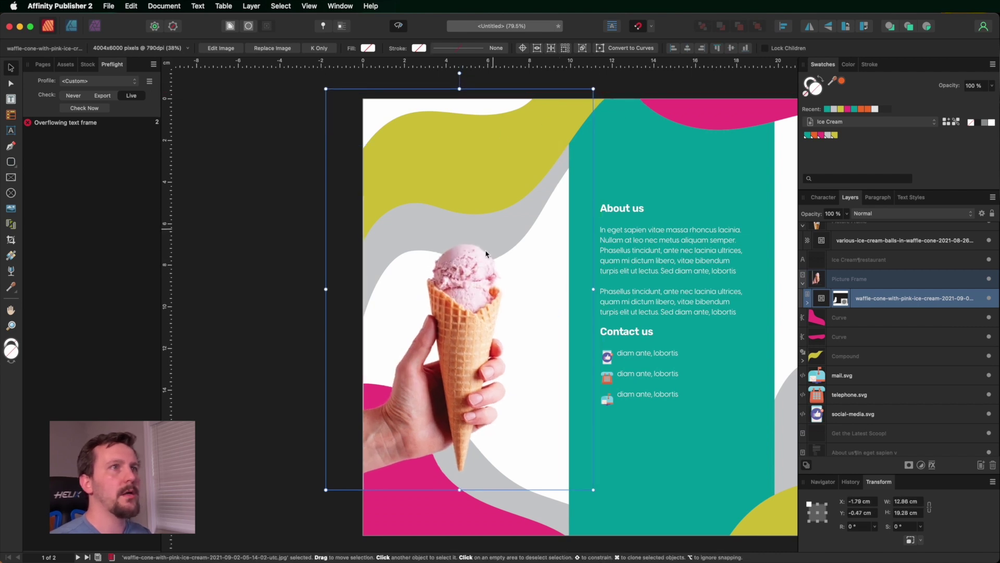
{"action": "left_click", "coordinate": [269, 203]}
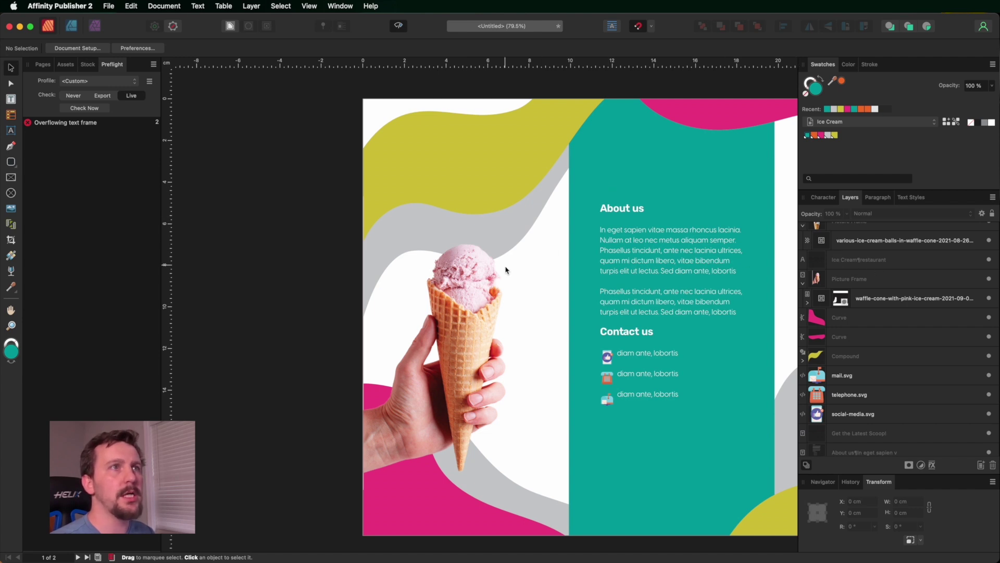
Bring the hidden "Get the Latest Scoop!" heading in front of the yellow shape and colour its text teal
{"action": "left_click", "coordinate": [514, 281]}
{"action": "left_click", "coordinate": [514, 159]}
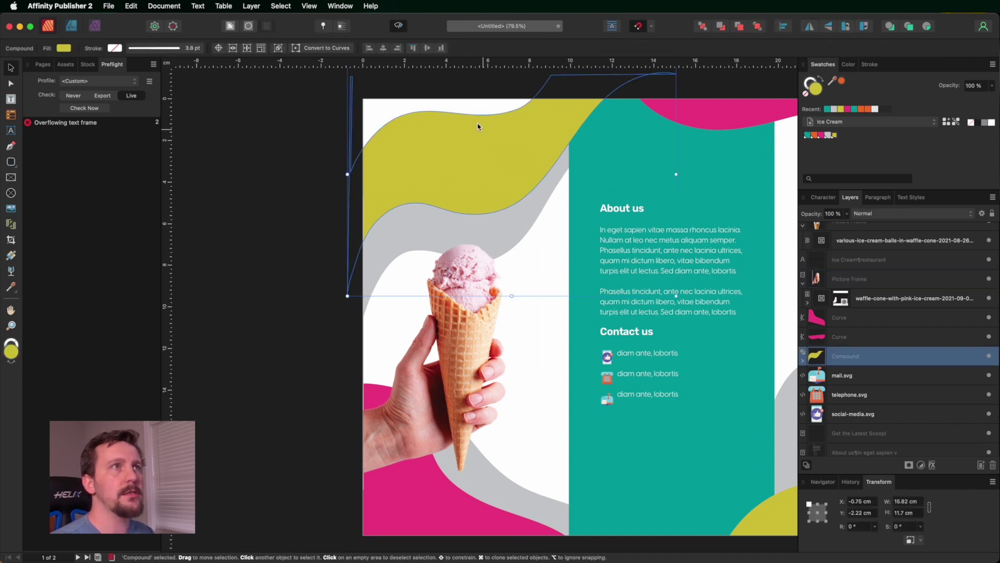
{"action": "scroll", "coordinate": [865, 292], "scroll_direction": "down", "scroll_amount": 5}
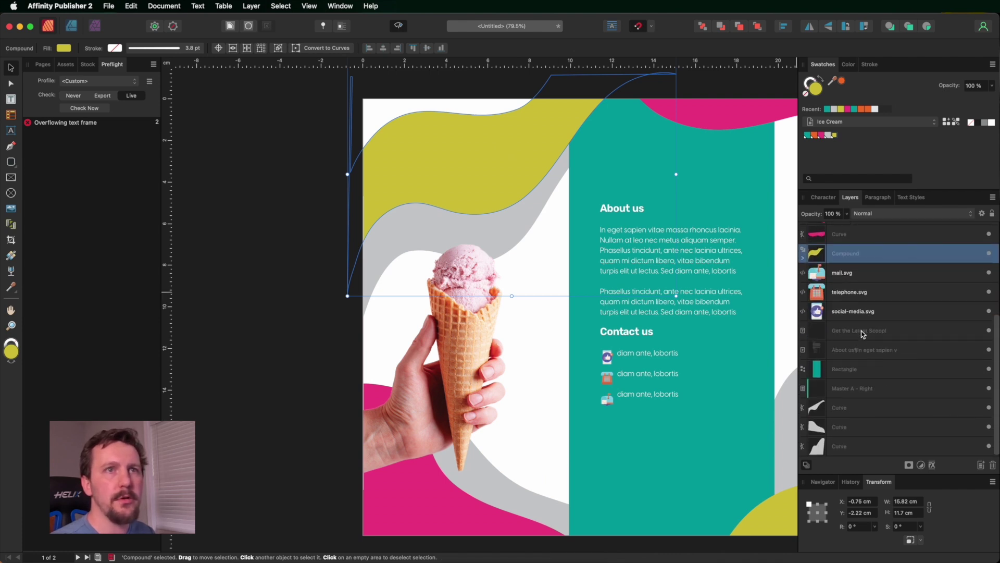
{"action": "left_click", "coordinate": [905, 334]}
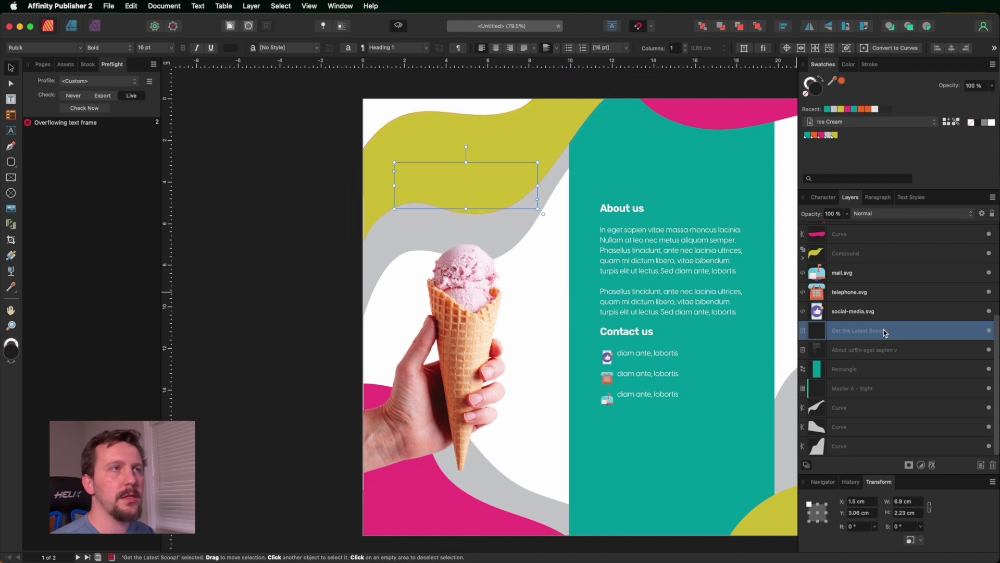
{"action": "key", "text": "super+shift+bracketright"}
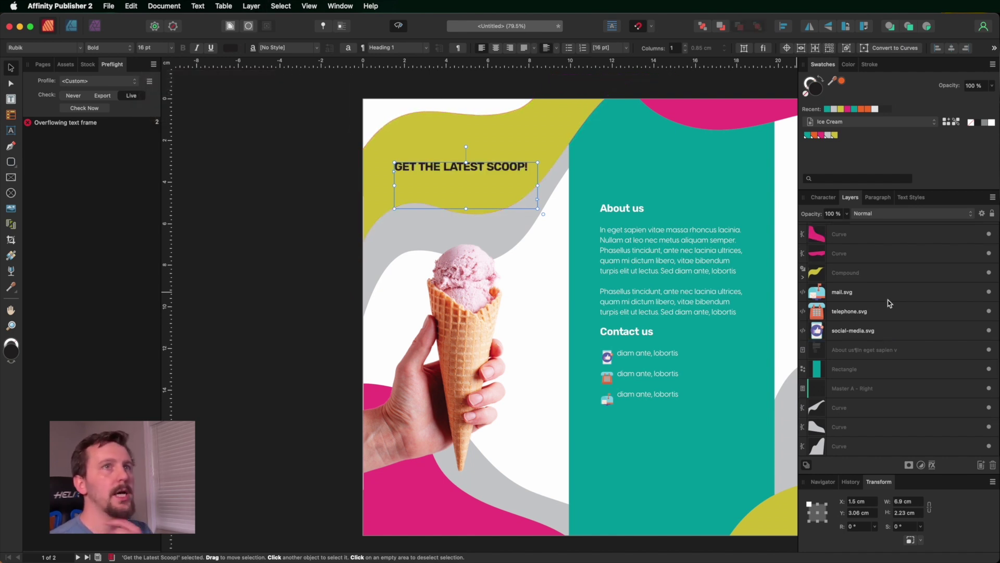
{"action": "left_click", "coordinate": [812, 136]}
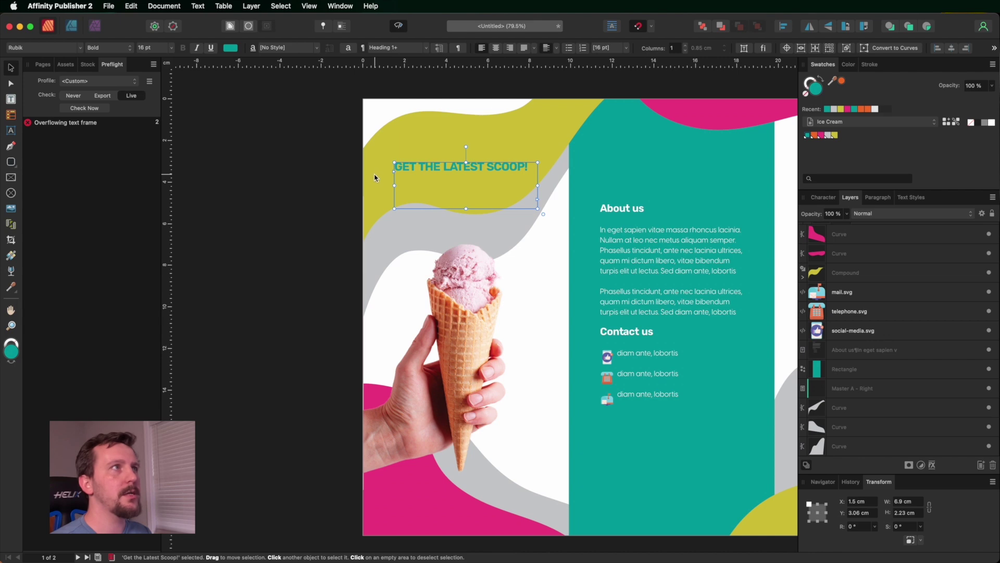
Locate page 2's overflowing "Some More Text" frame from Preflight and extend it down to about 19.5 cm high
{"action": "left_click", "coordinate": [69, 124]}
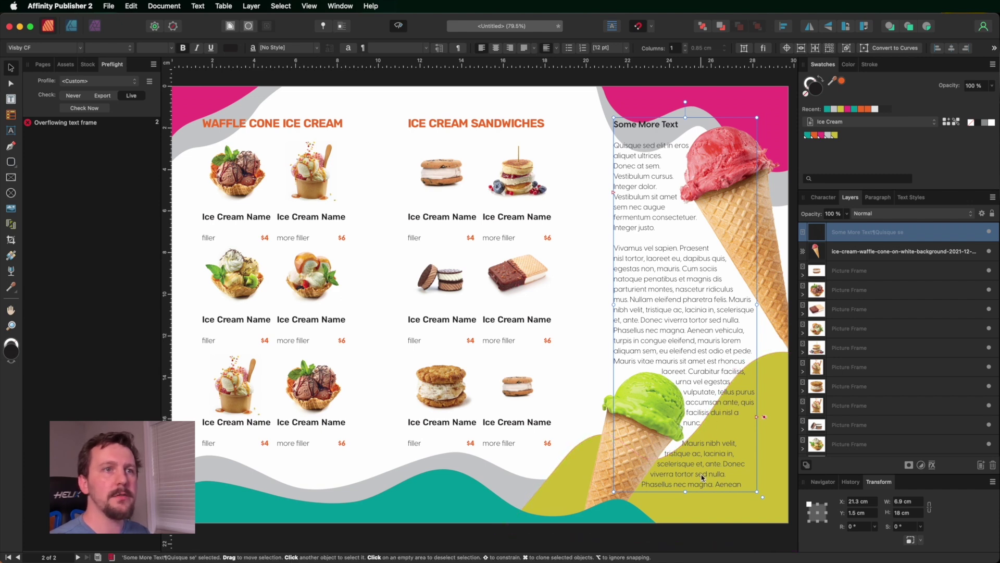
{"action": "scroll", "coordinate": [702, 472], "scroll_direction": "right", "scroll_amount": 8}
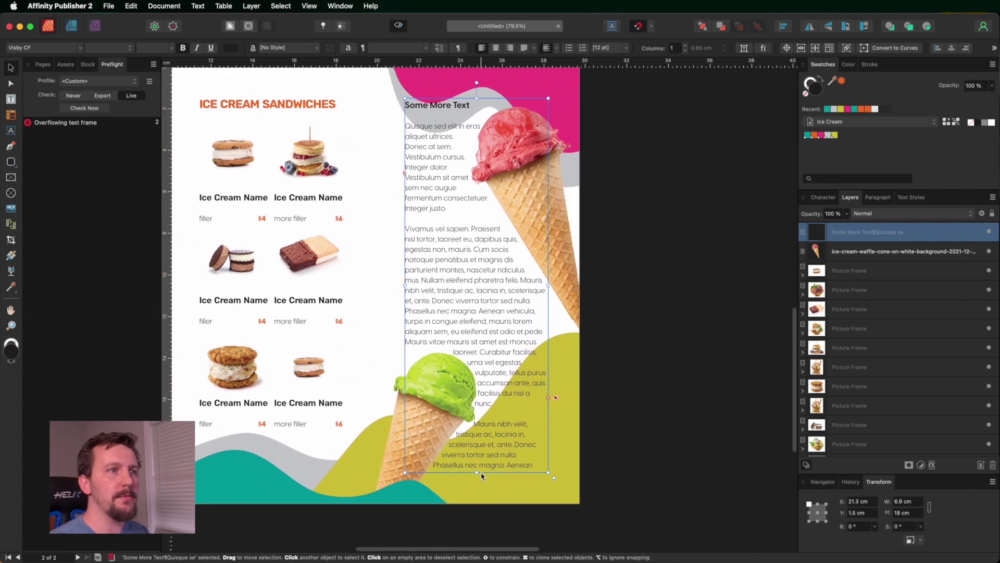
{"action": "left_click_drag", "start_coordinate": [477, 474], "coordinate": [486, 504]}
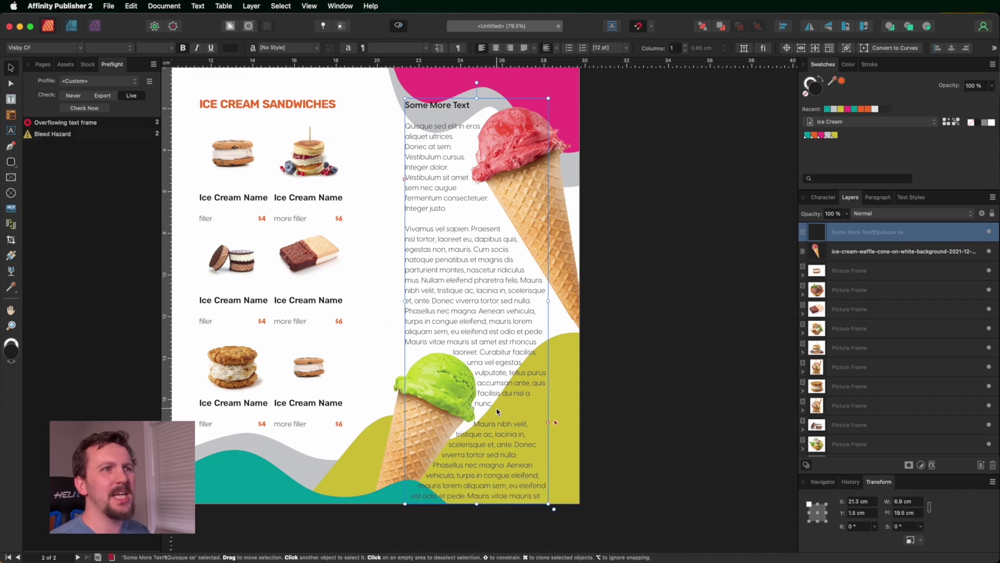
Delete the paragraph beginning "Mauris nibh velit" and the overflow text following it from the "Some More Text" frame
{"action": "double_click", "coordinate": [473, 425]}
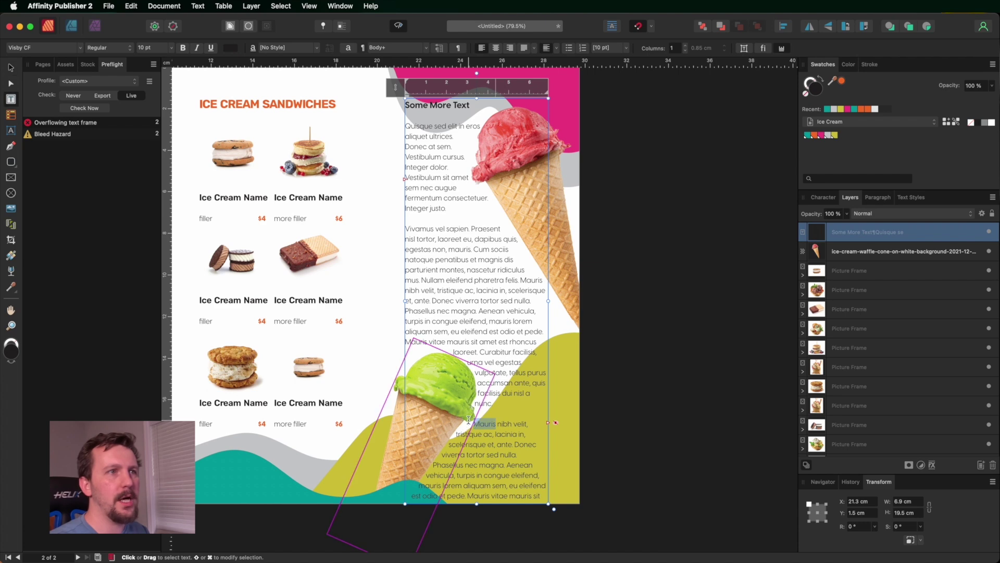
{"action": "left_click", "coordinate": [505, 427]}
{"action": "left_click_drag", "start_coordinate": [506, 427], "coordinate": [553, 506]}
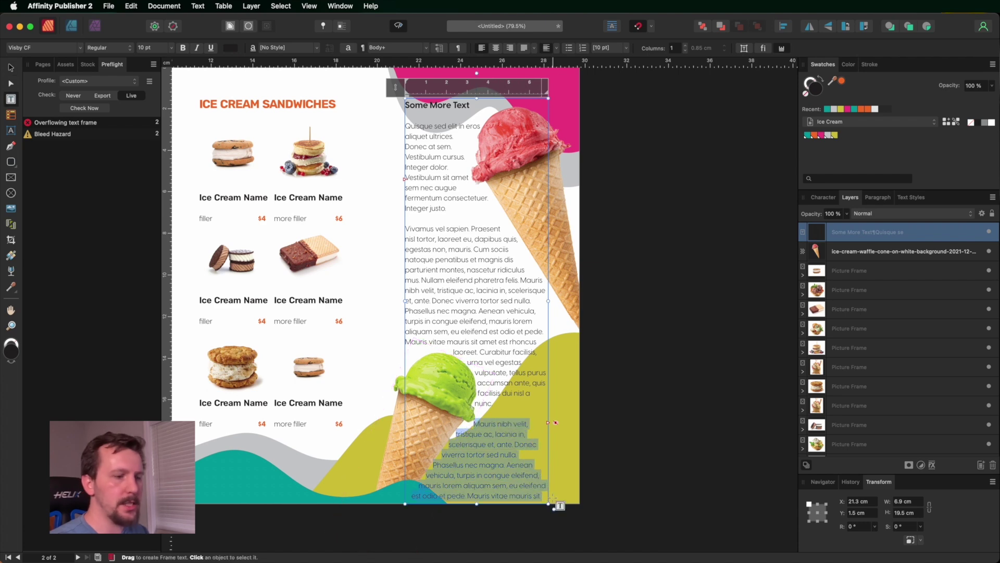
{"action": "key", "text": "BackSpace"}
{"action": "left_click_drag", "start_coordinate": [459, 488], "coordinate": [423, 443]}
{"action": "key", "text": "BackSpace"}
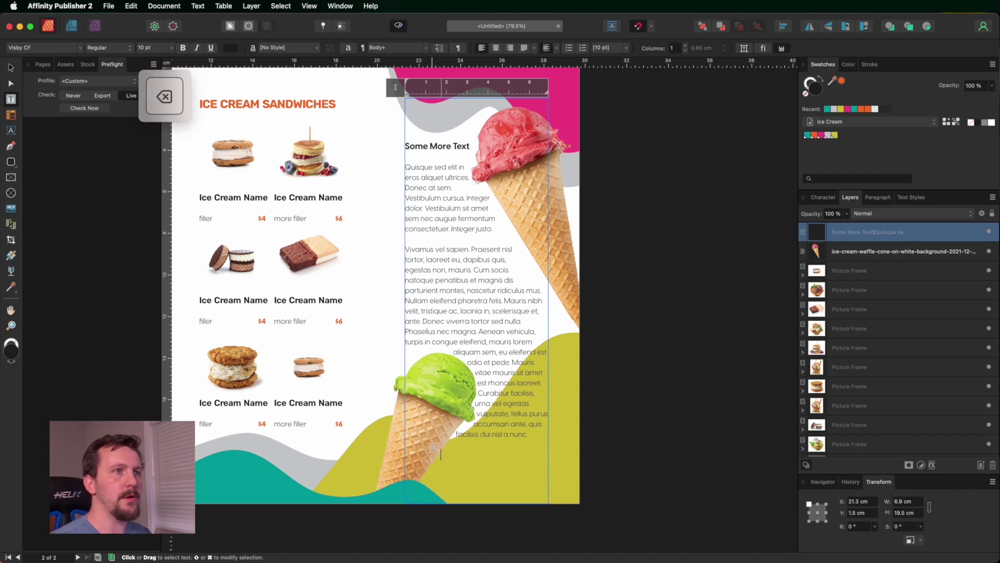
Remove the empty line left at the end of the "Some More Text" frame and finish editing the text
{"action": "key", "text": "BackSpace"}
{"action": "key", "text": "Escape"}
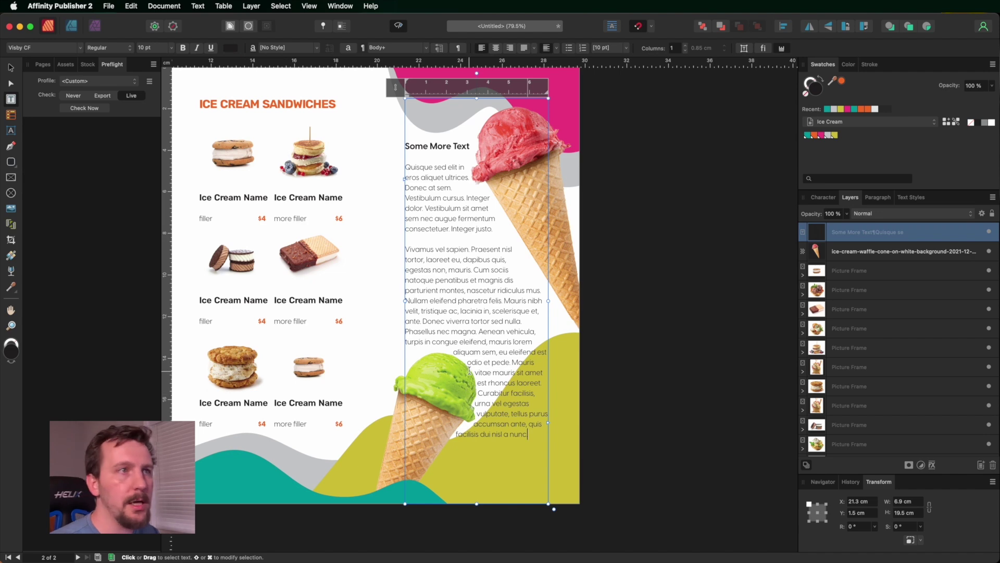
{"action": "left_click", "coordinate": [11, 68]}
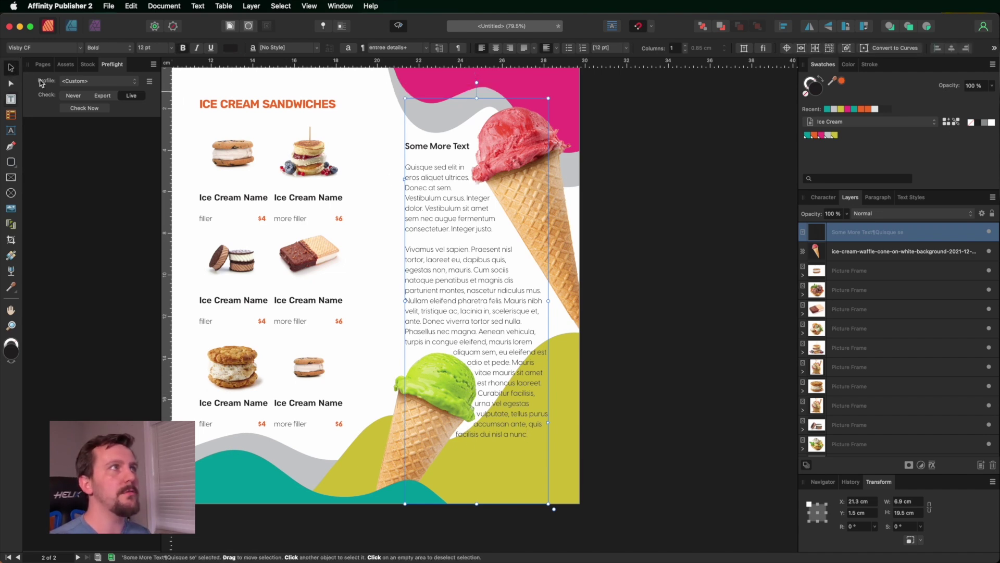
Nudge the green ice cream cone slightly on page 2 and run the Preflight check again
{"action": "left_click_drag", "start_coordinate": [410, 440], "coordinate": [412, 439]}
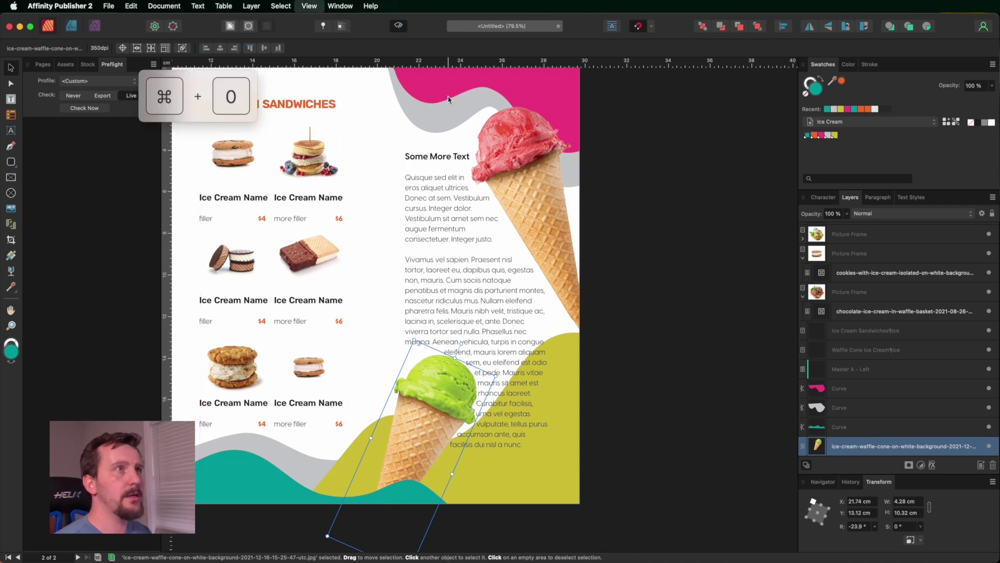
{"action": "key", "text": "super+0"}
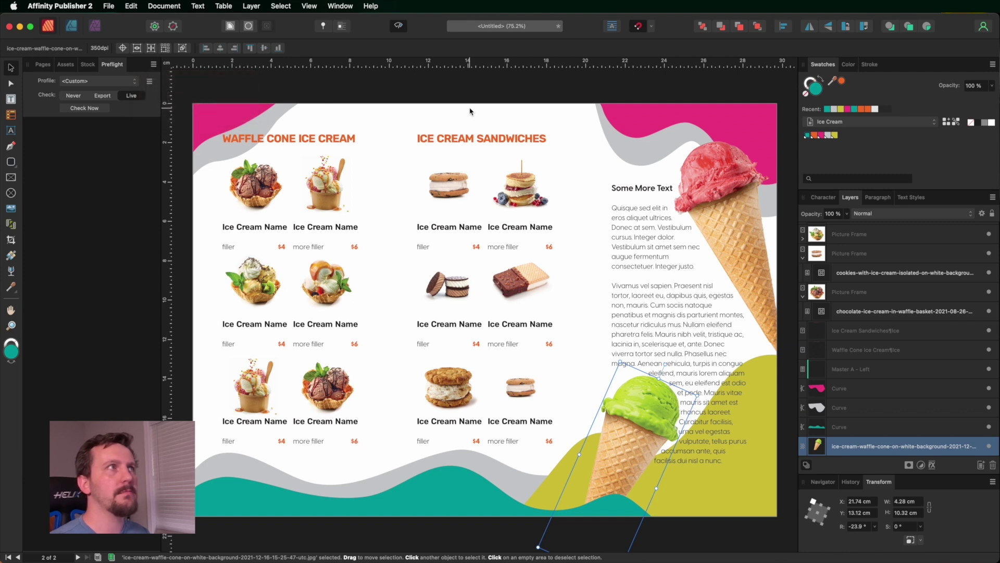
{"action": "left_click", "coordinate": [88, 110]}
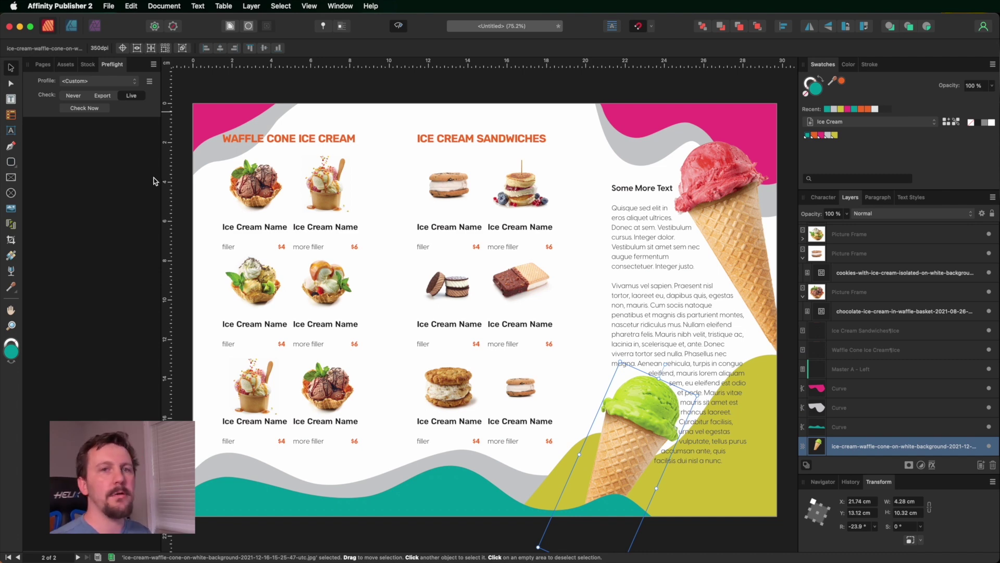
Set up an export of the document as PDF using the PDF (press ready) preset
{"action": "left_click", "coordinate": [109, 6]}
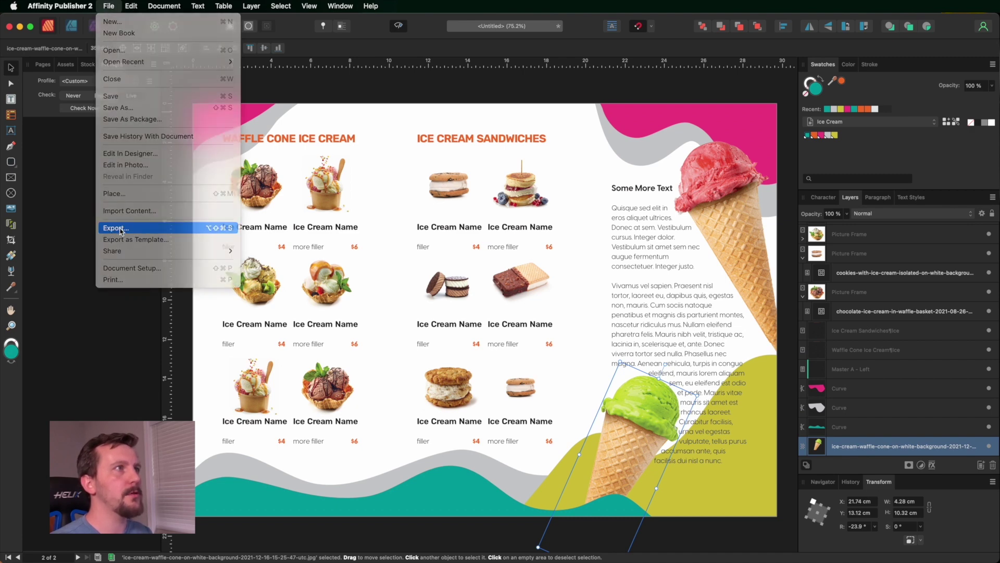
{"action": "left_click", "coordinate": [119, 229]}
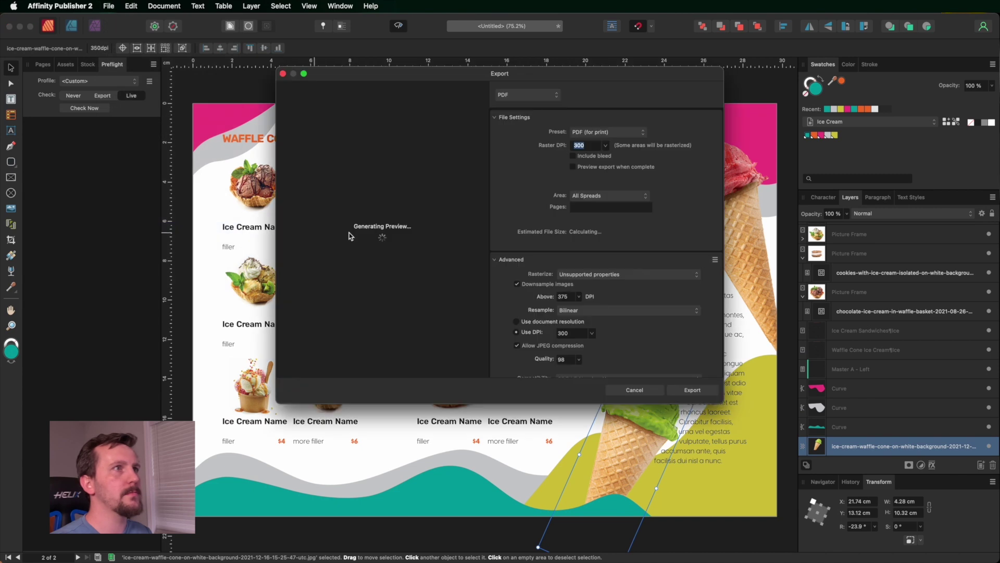
{"action": "left_click", "coordinate": [529, 95]}
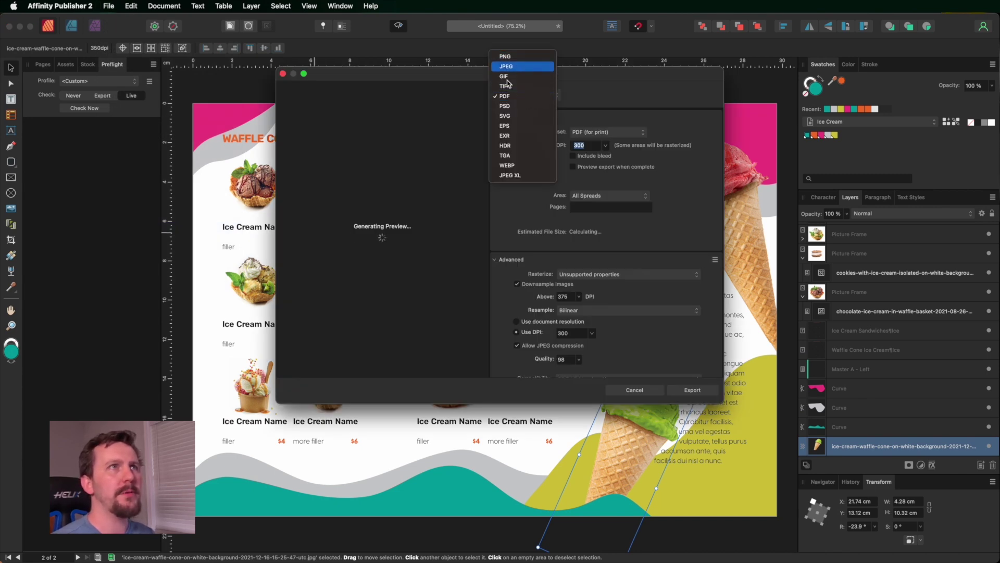
{"action": "left_click", "coordinate": [511, 95]}
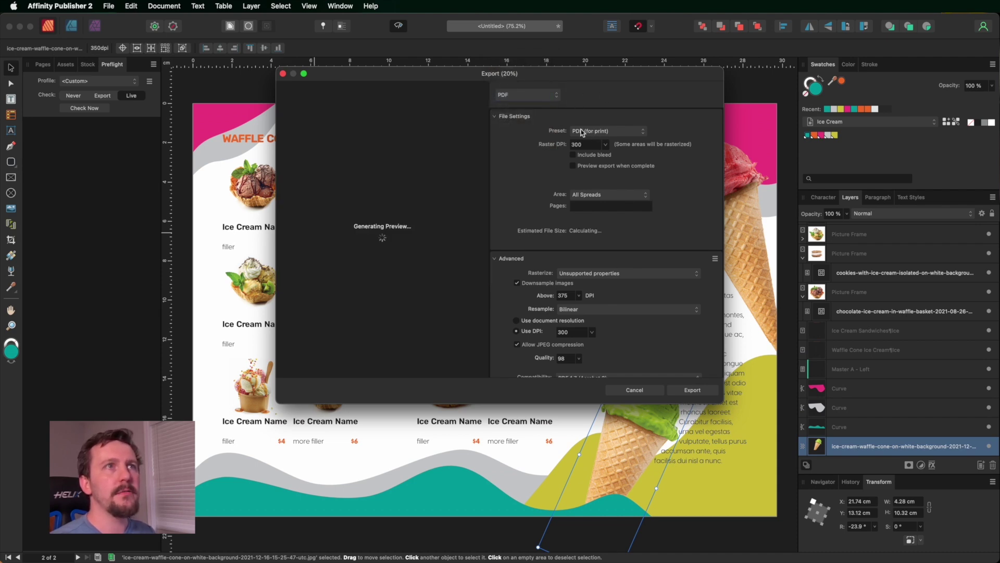
{"action": "left_click", "coordinate": [597, 132]}
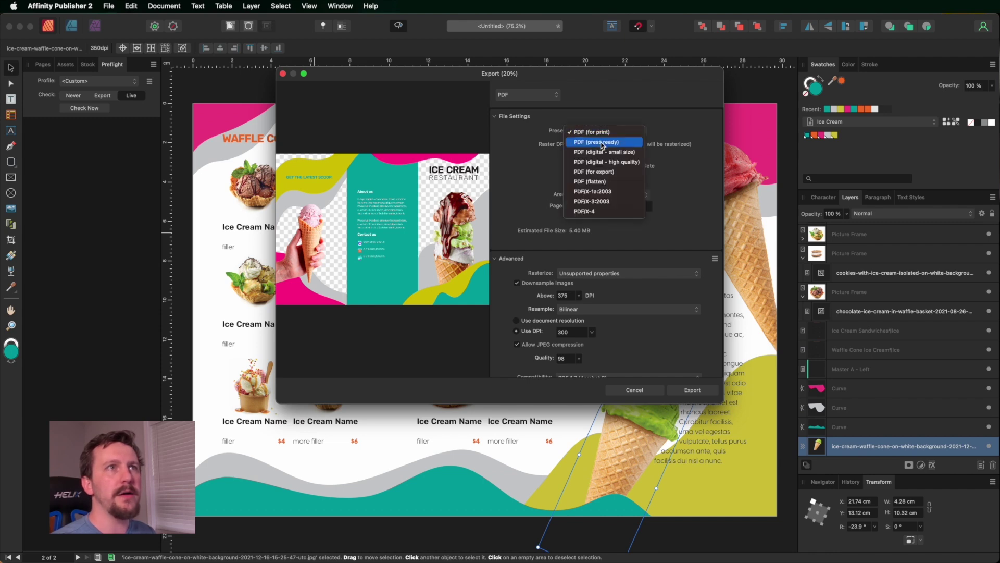
{"action": "left_click", "coordinate": [603, 142]}
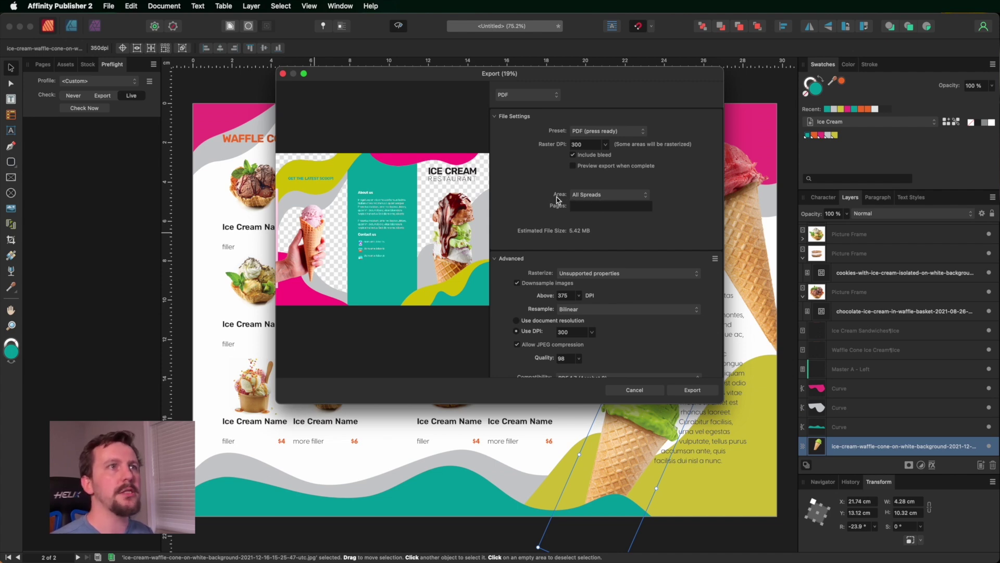
Review the advanced PDF export settings, keeping Rasterize at Unsupported properties and briefly previewing the printers marks
{"action": "scroll", "coordinate": [550, 209], "scroll_direction": "down", "scroll_amount": 5}
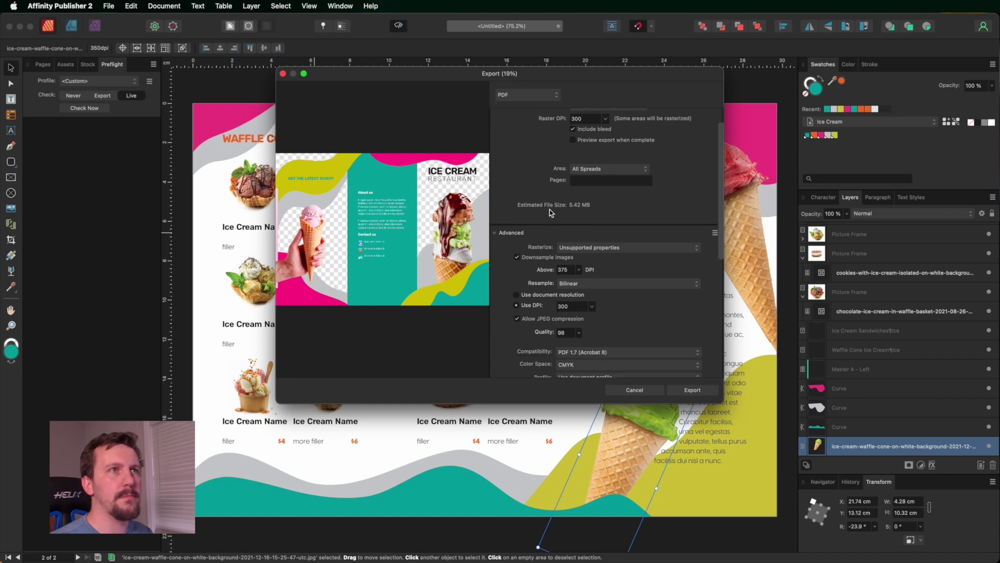
{"action": "scroll", "coordinate": [550, 210], "scroll_direction": "down", "scroll_amount": 1}
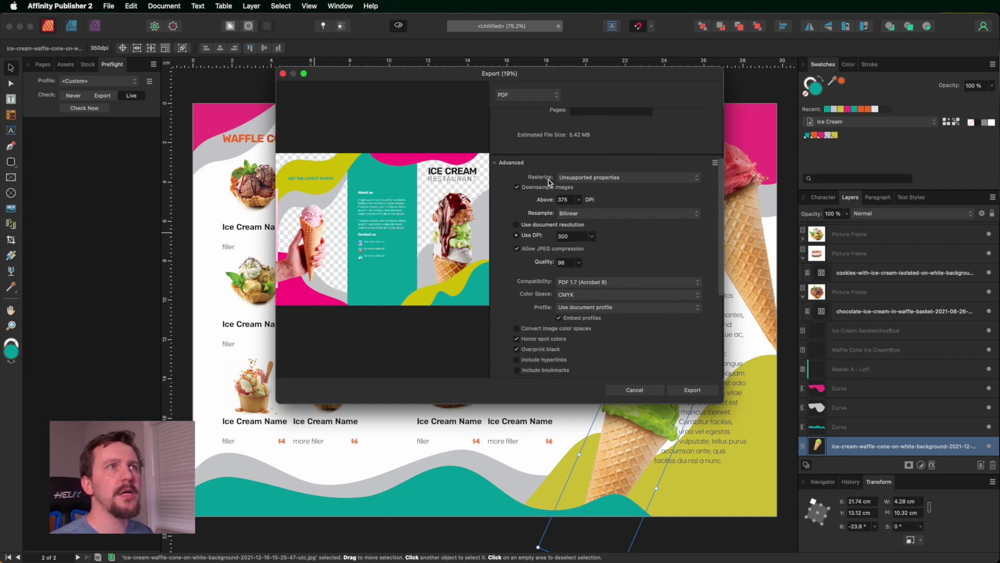
{"action": "left_click", "coordinate": [584, 178]}
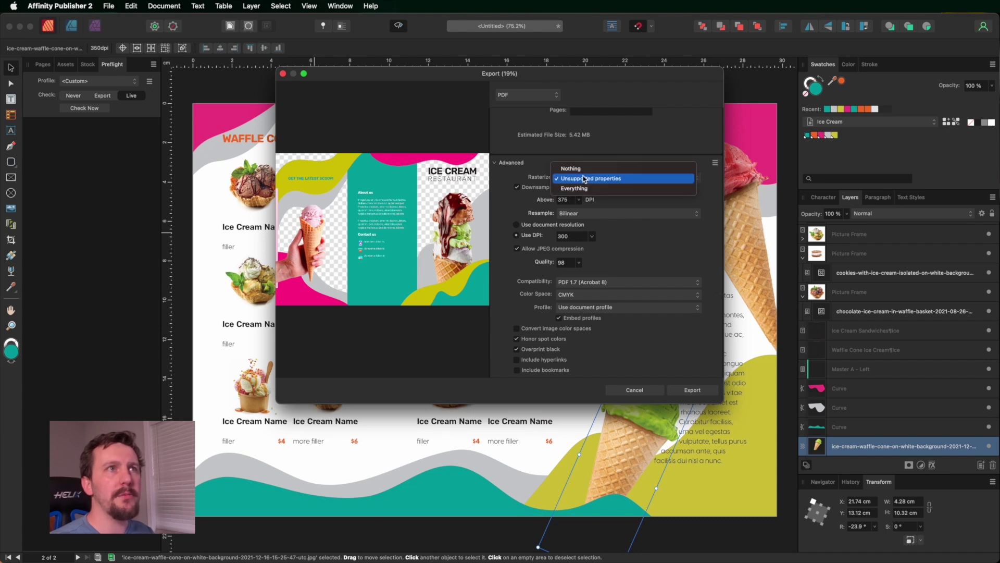
{"action": "left_click", "coordinate": [584, 178]}
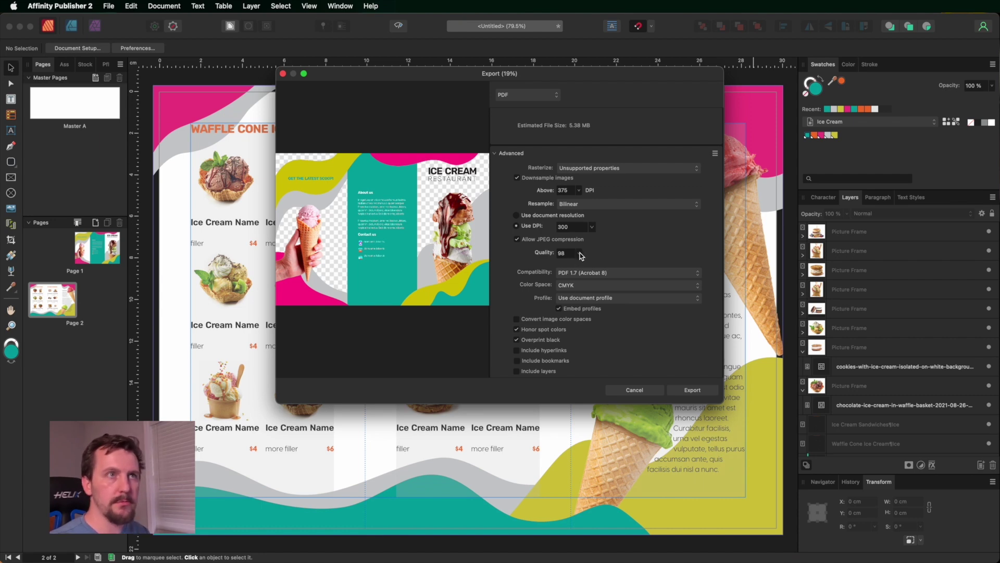
{"action": "scroll", "coordinate": [580, 252], "scroll_direction": "down", "scroll_amount": 3}
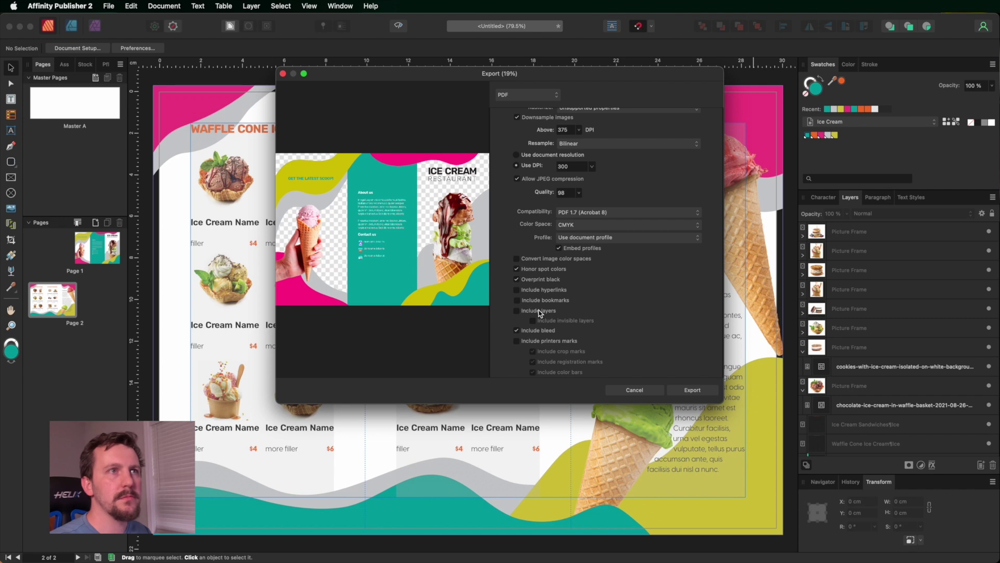
{"action": "scroll", "coordinate": [530, 311], "scroll_direction": "down", "scroll_amount": 5}
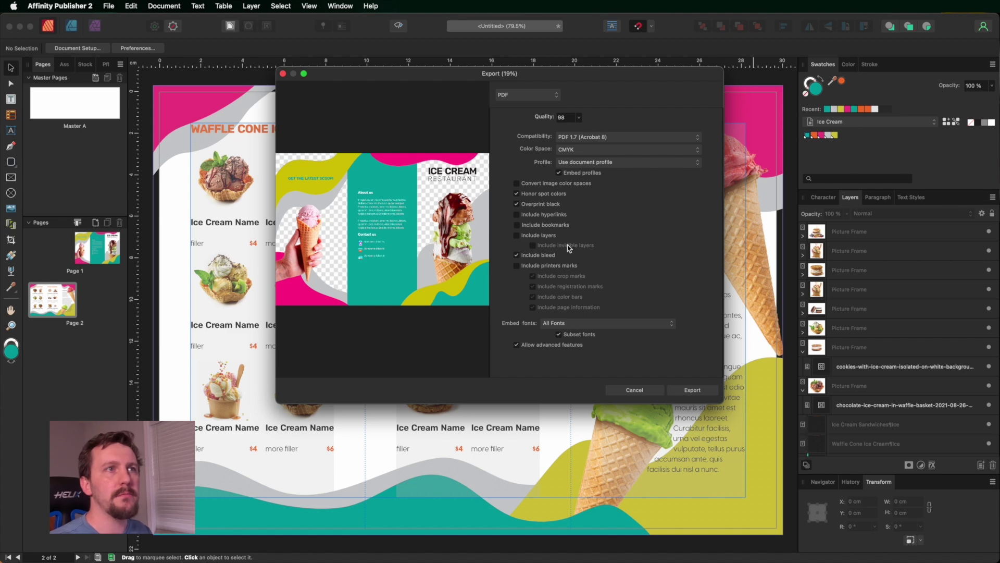
{"action": "left_click", "coordinate": [517, 267]}
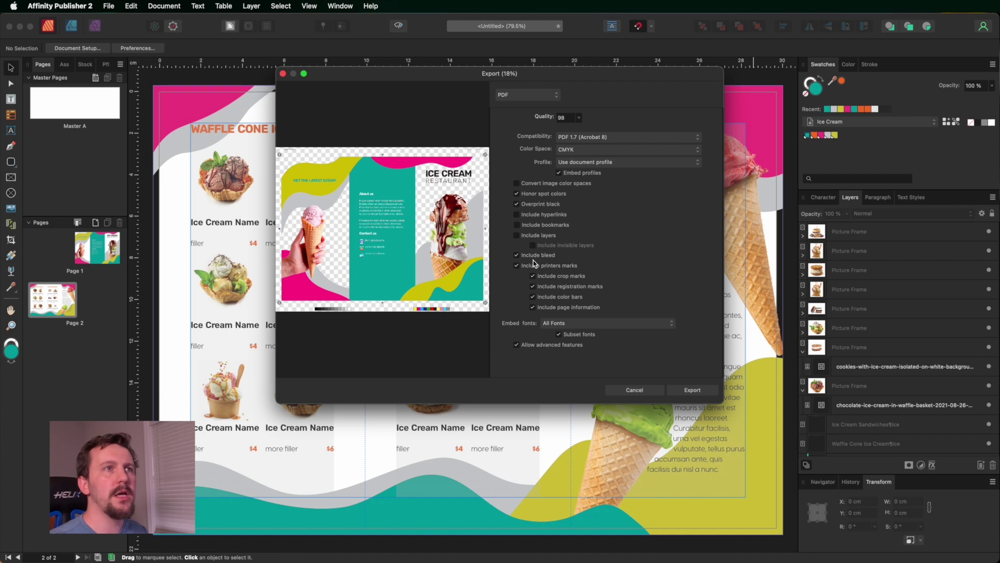
{"action": "left_click", "coordinate": [517, 266]}
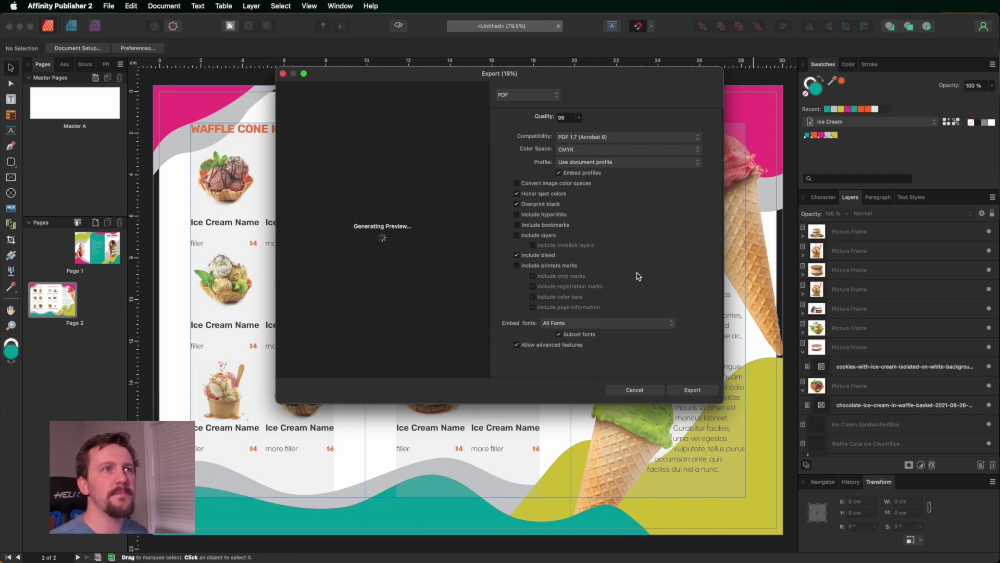
Set the PDF export's font embedding to Text as Curves
{"action": "left_click", "coordinate": [604, 325]}
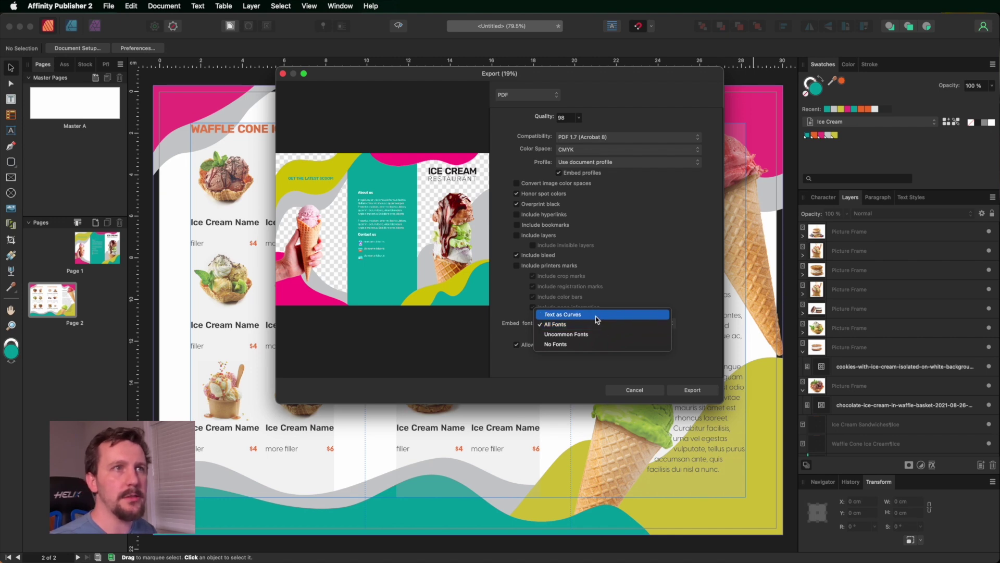
{"action": "left_click", "coordinate": [597, 316]}
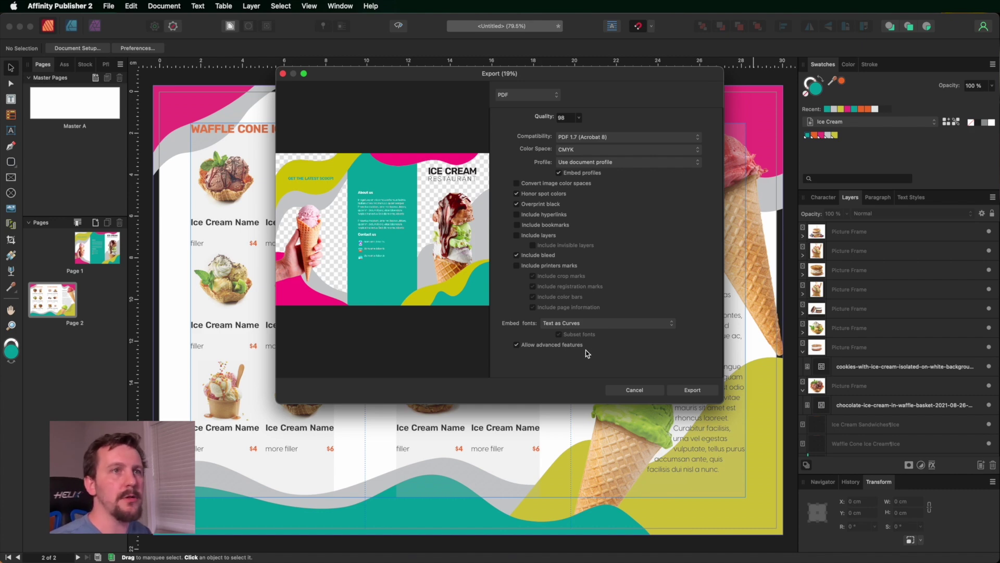
{"action": "scroll", "coordinate": [594, 358], "scroll_direction": "up", "scroll_amount": 10}
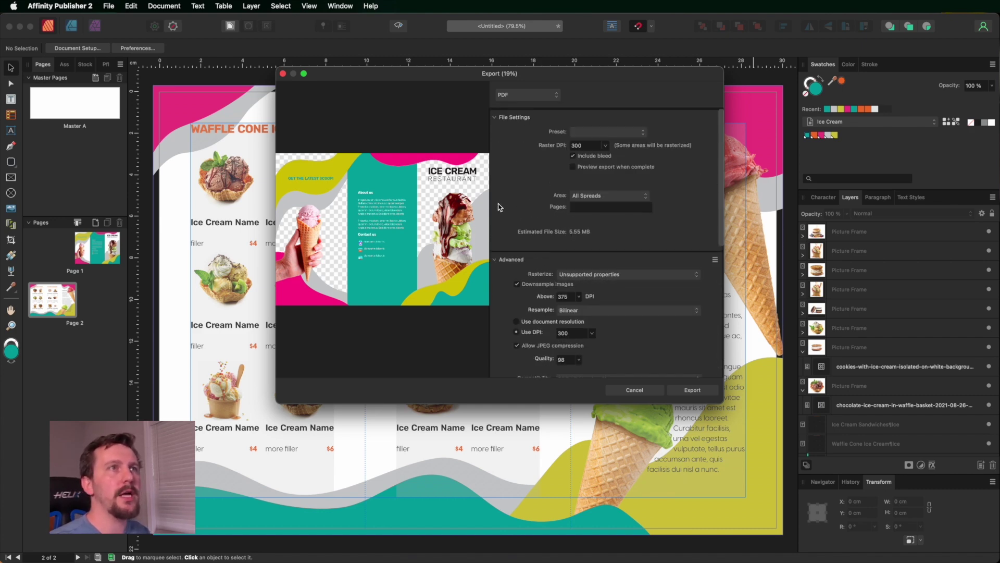
Export the brochure PDF into the package folder under the name "Export"
{"action": "left_click", "coordinate": [692, 389]}
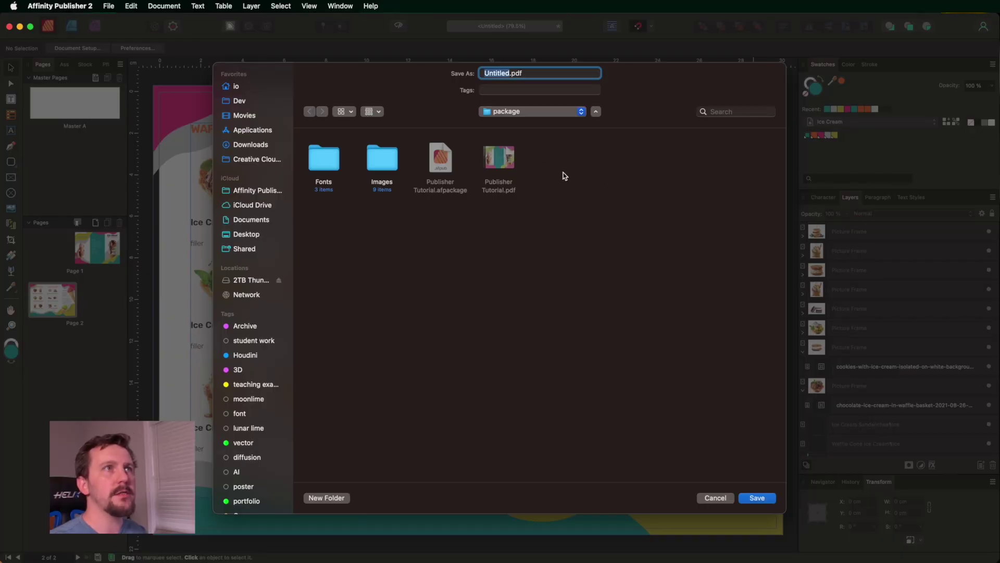
{"action": "type", "text": "Export"}
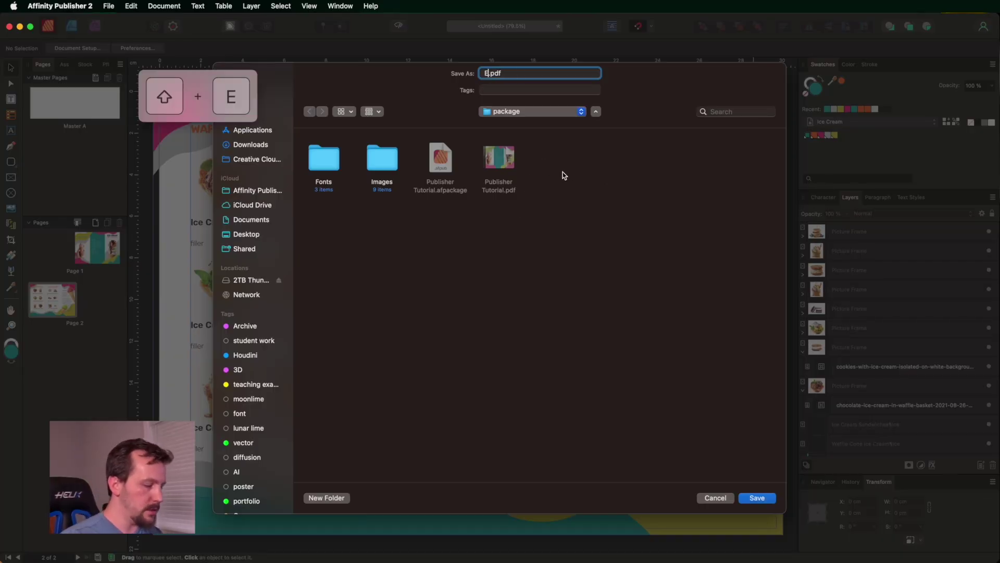
{"action": "key", "text": "ctrl+super+space"}
{"action": "left_click", "coordinate": [770, 500]}
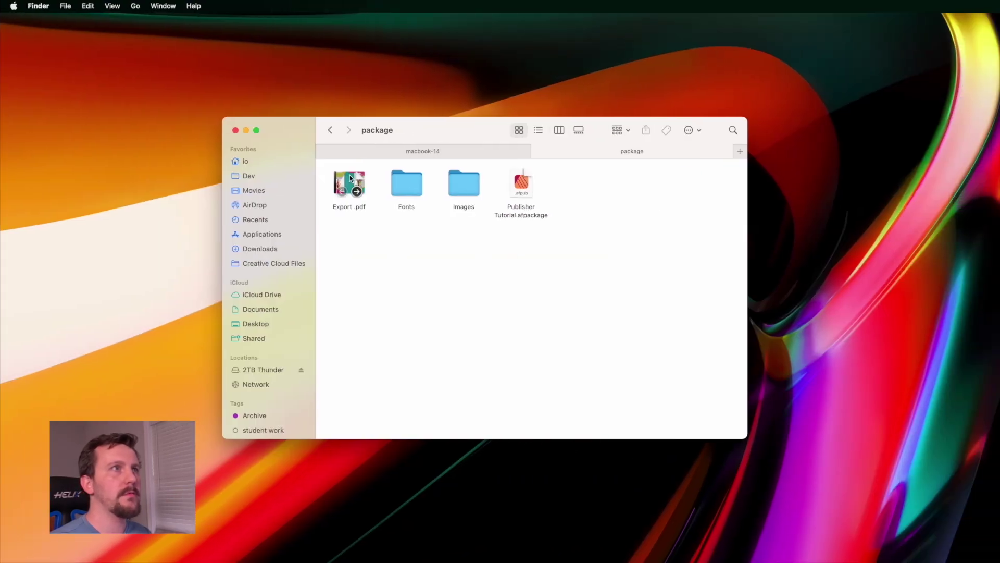
Preview both pages of the exported PDF in Finder
{"action": "left_click", "coordinate": [350, 178]}
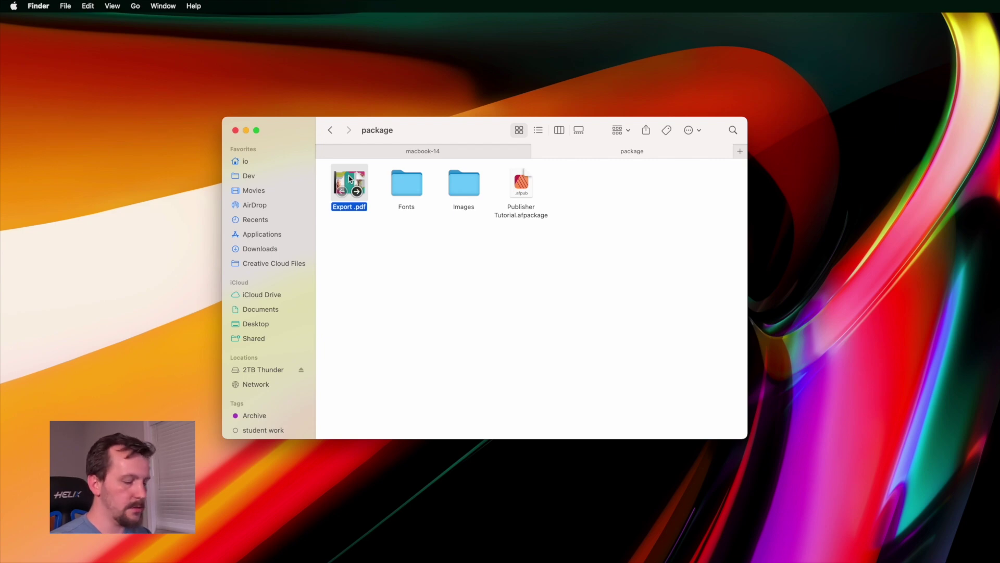
{"action": "key", "text": "space"}
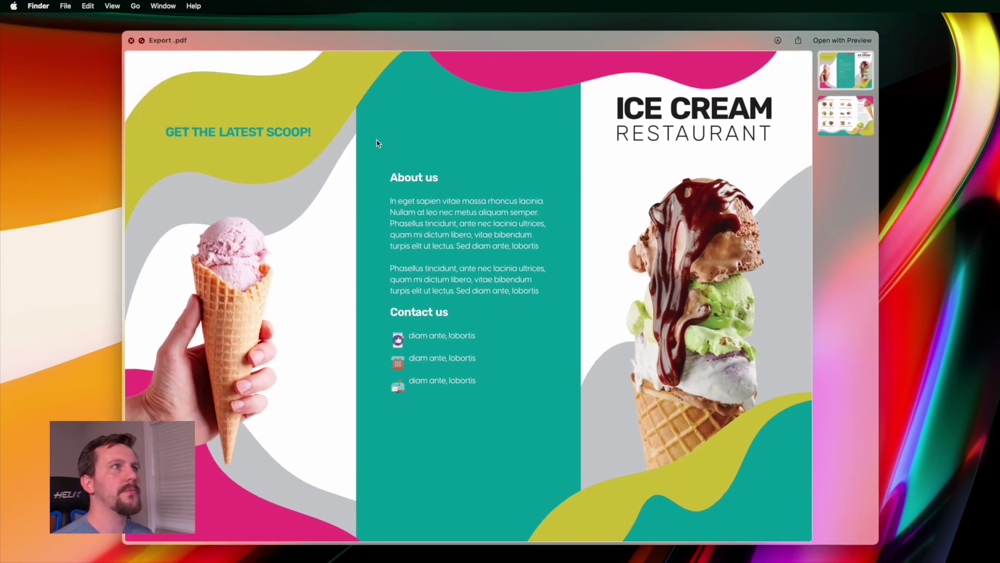
{"action": "scroll", "coordinate": [654, 275], "scroll_direction": "down", "scroll_amount": 1}
{"action": "scroll", "coordinate": [665, 344], "scroll_direction": "down", "scroll_amount": 10}
{"action": "scroll", "coordinate": [651, 379], "scroll_direction": "down", "scroll_amount": 4}
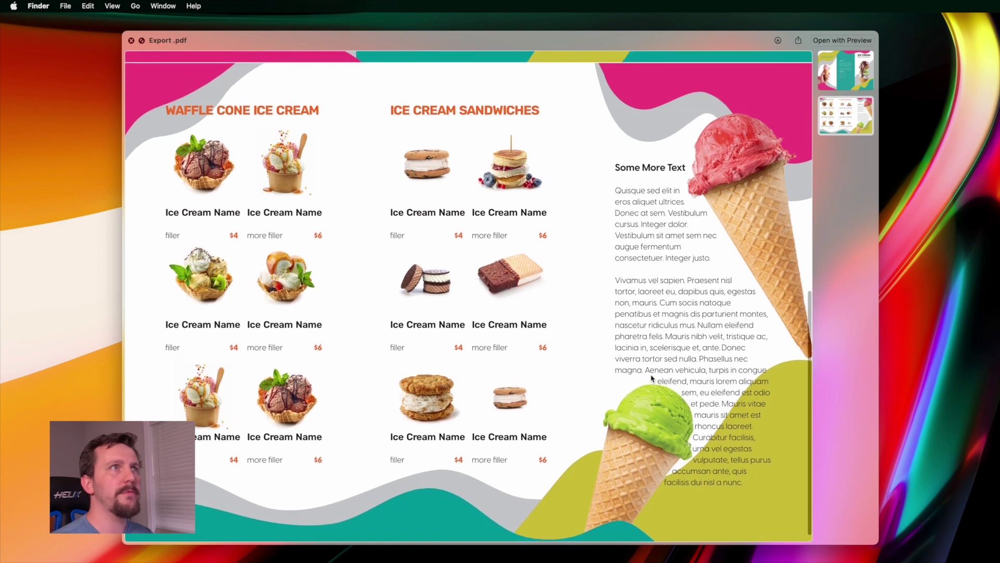
{"action": "scroll", "coordinate": [651, 379], "scroll_direction": "up", "scroll_amount": 15}
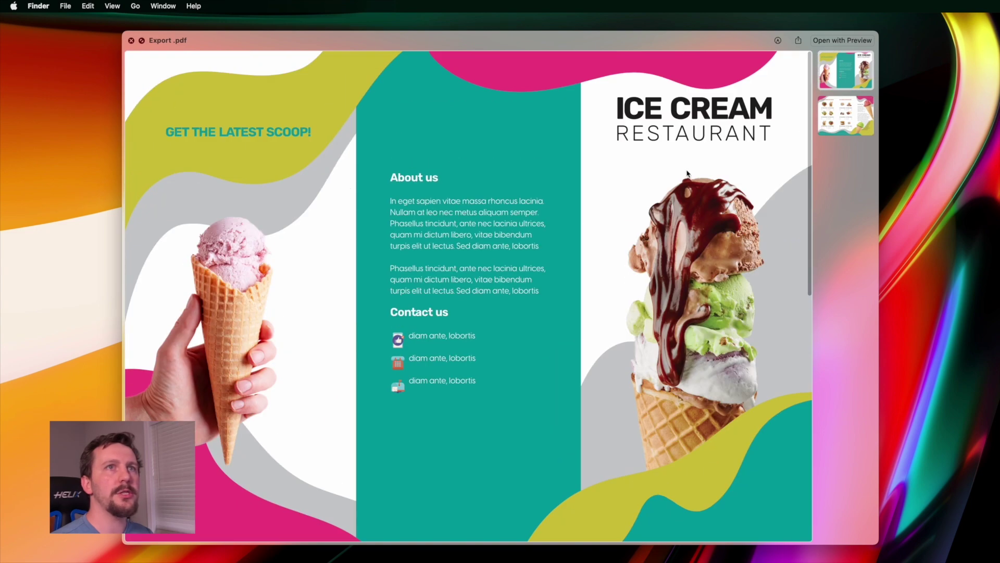
{"action": "key", "text": "space"}
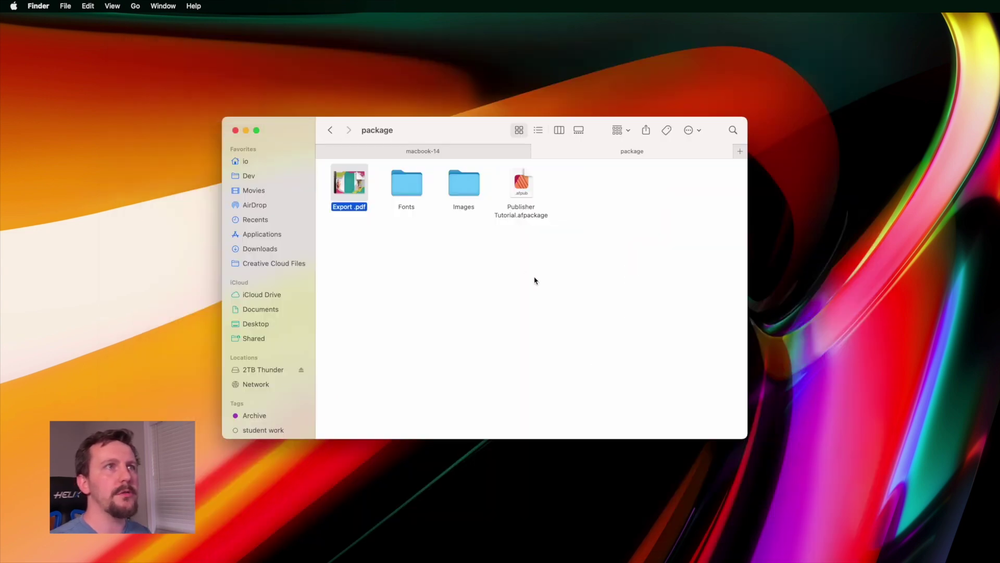
In Affinity Publisher, check the package's font and image lists and package the document into the Affinity Publisher Intro folder, allowing existing files to be overwritten
{"action": "key", "text": "ctrl+Left"}
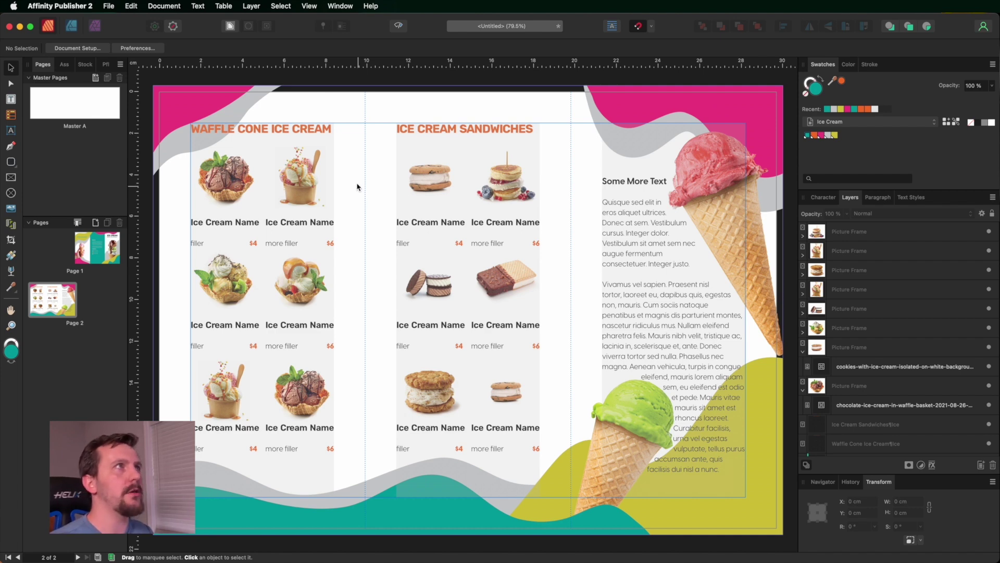
{"action": "left_click", "coordinate": [109, 6]}
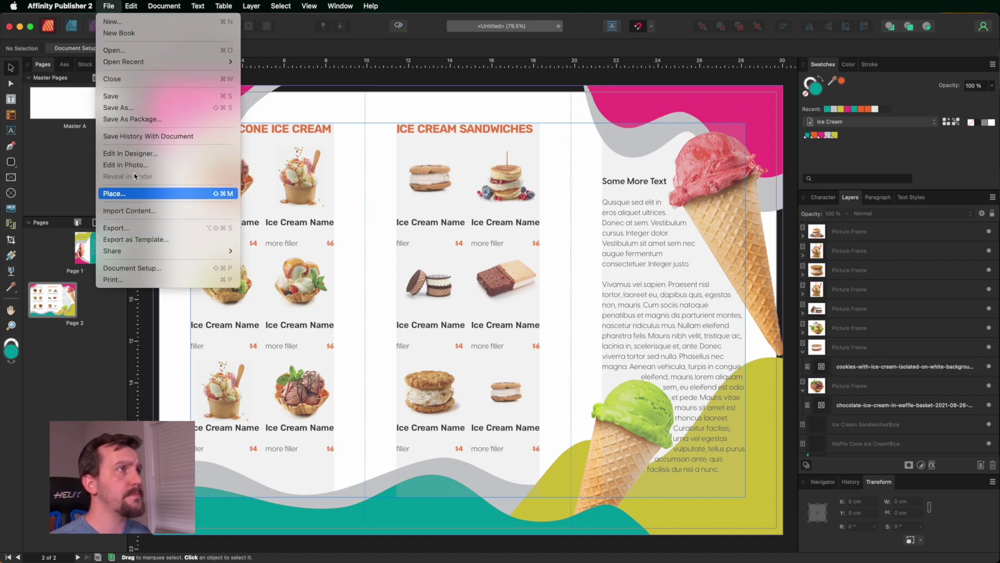
{"action": "left_click", "coordinate": [126, 120]}
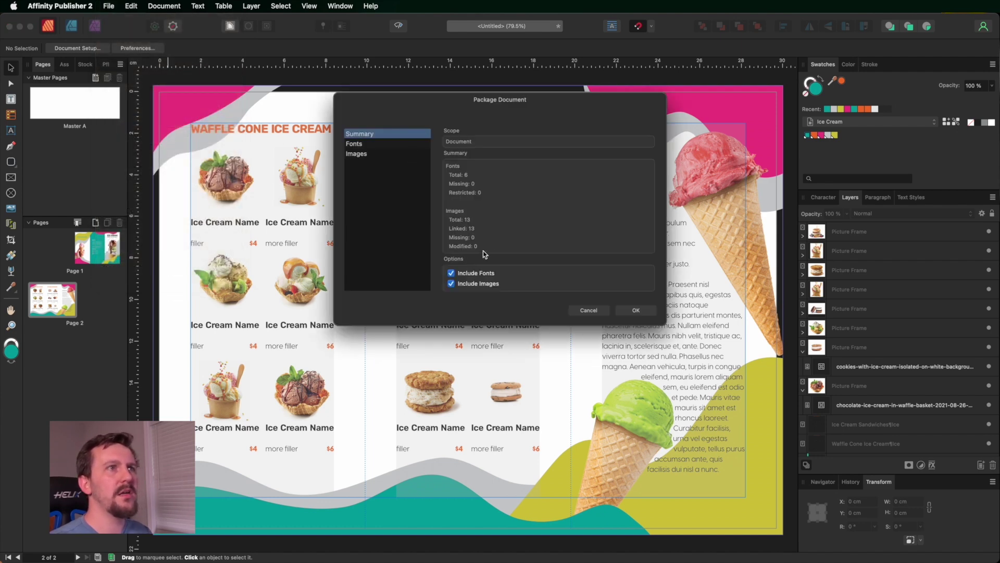
{"action": "left_click", "coordinate": [355, 146]}
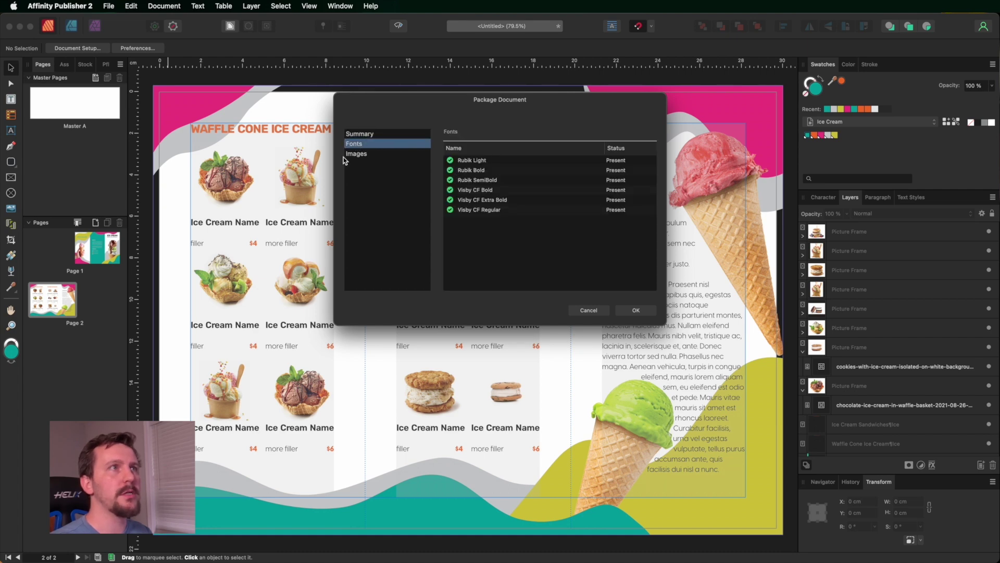
{"action": "left_click", "coordinate": [362, 155]}
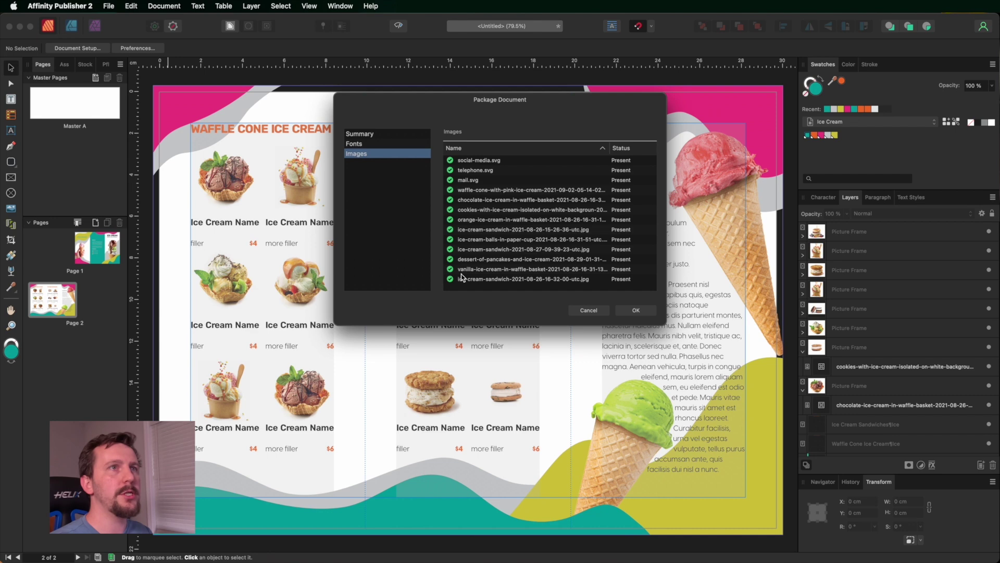
{"action": "left_click", "coordinate": [635, 311]}
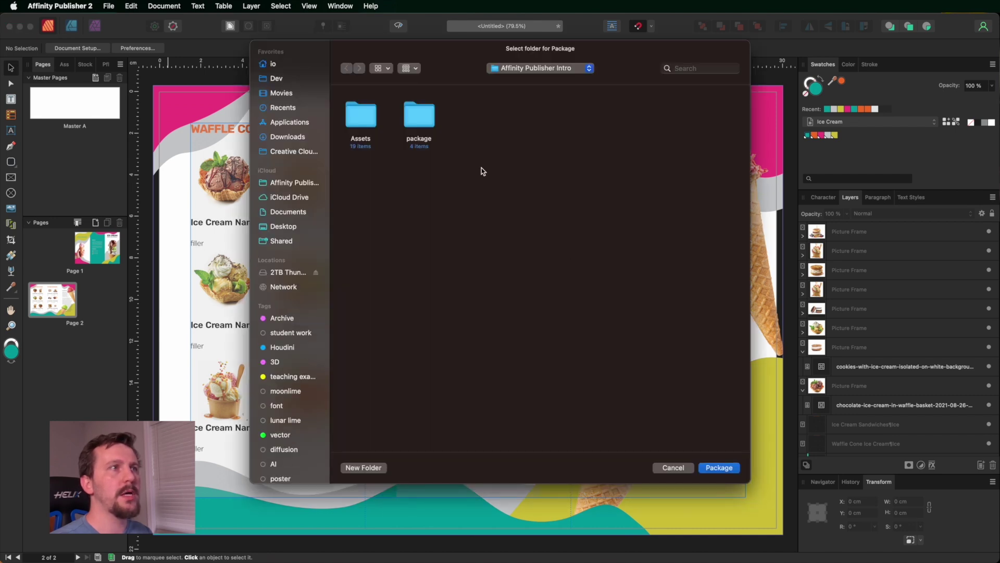
{"action": "left_click", "coordinate": [719, 467]}
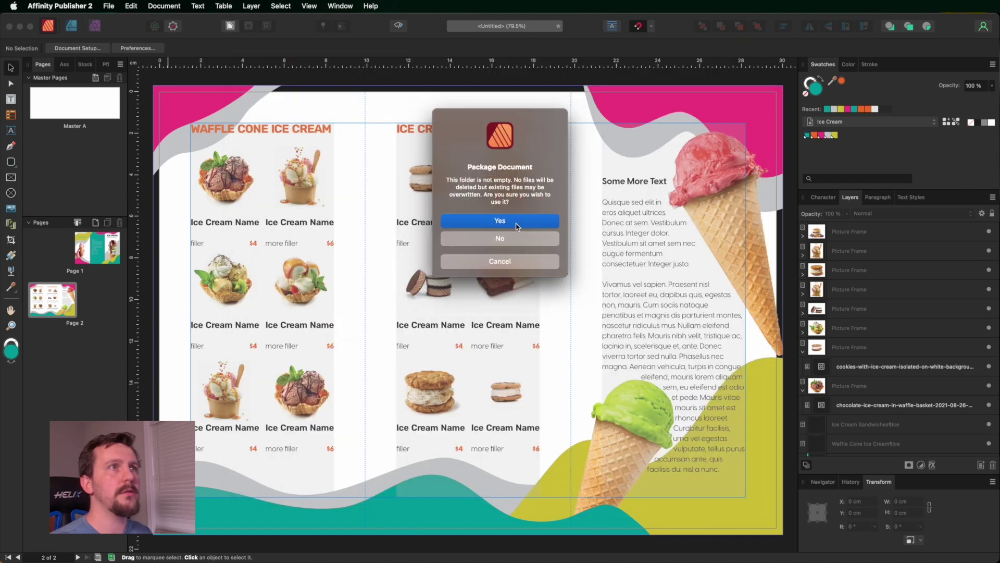
{"action": "left_click", "coordinate": [515, 225]}
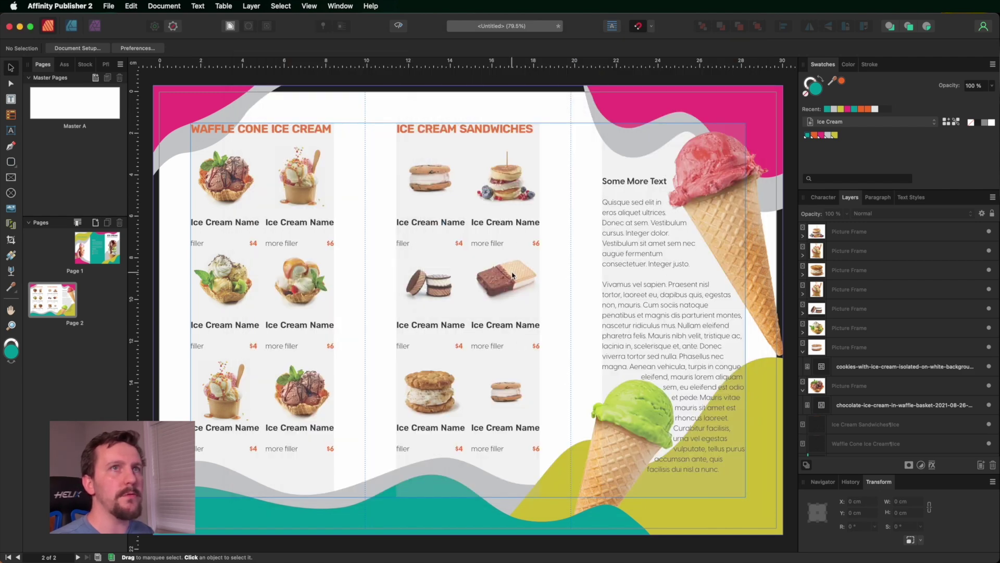